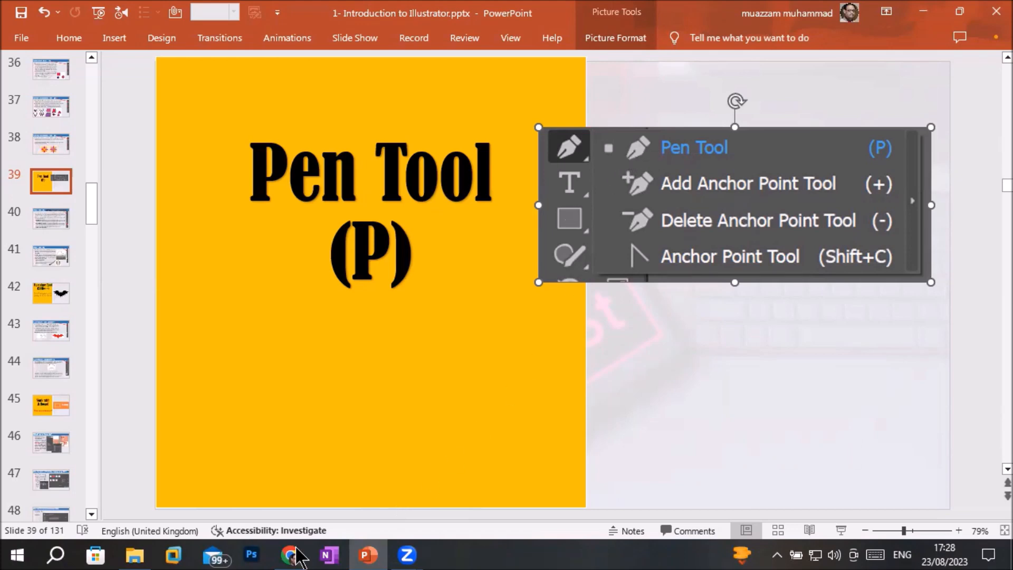
# Search the computer for Adobe Illustrator 2021 and launch it
pyautogui.click(58, 555)
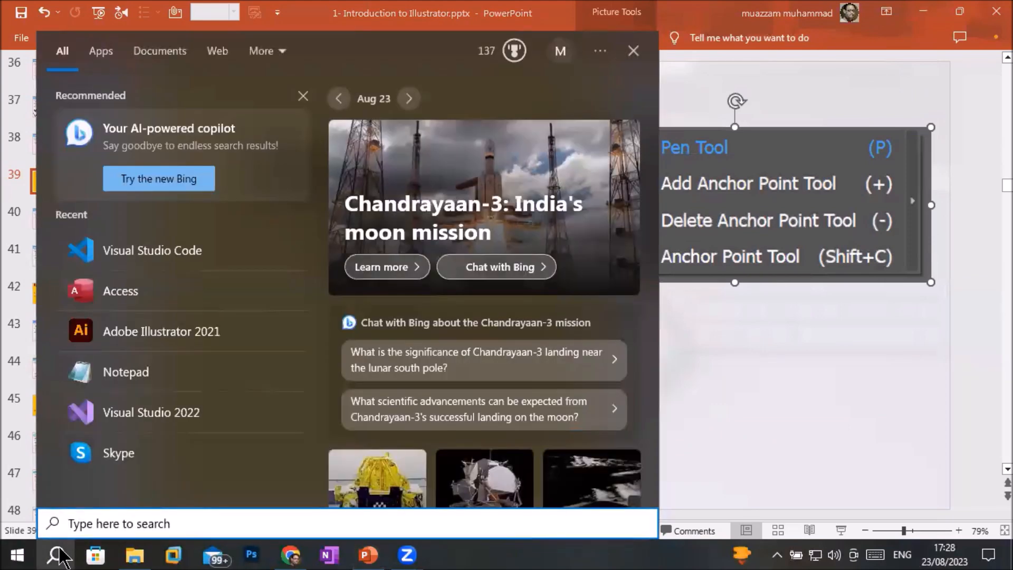
pyautogui.write('ad')
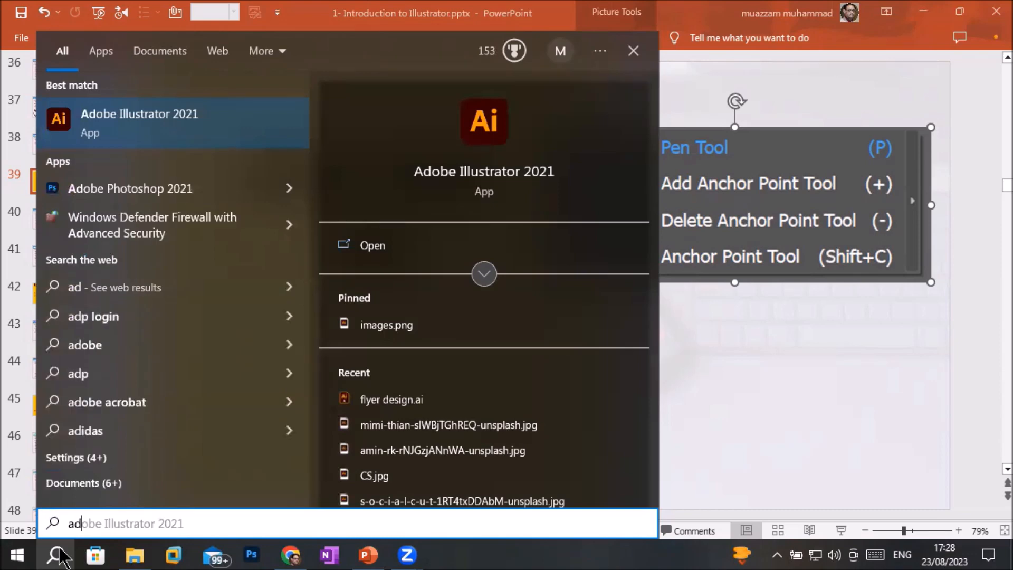
pyautogui.click(60, 551)
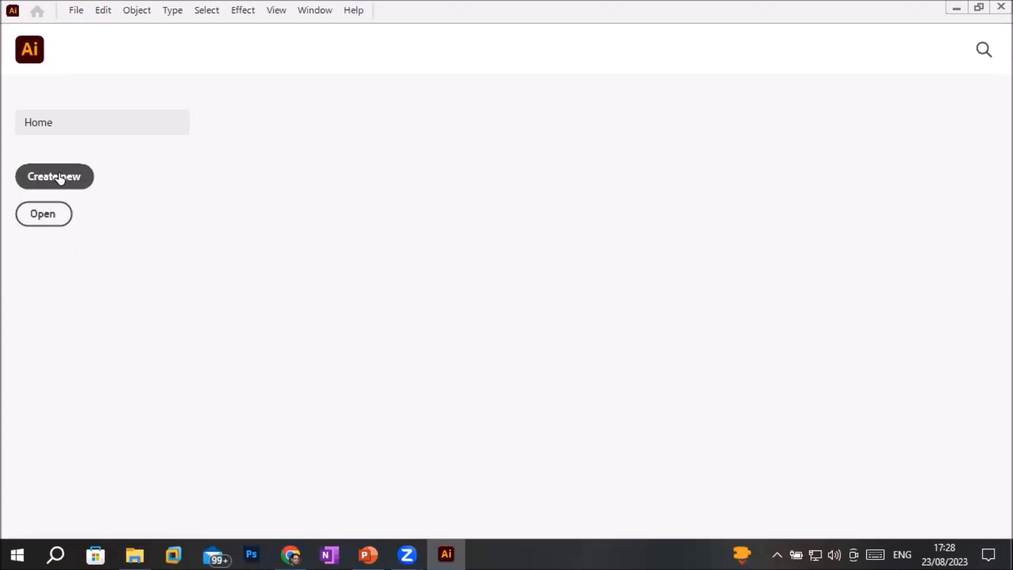
# Create a new 210 x 297 mm A4 document with 5 artboards from the first recent preset
pyautogui.click(59, 178)
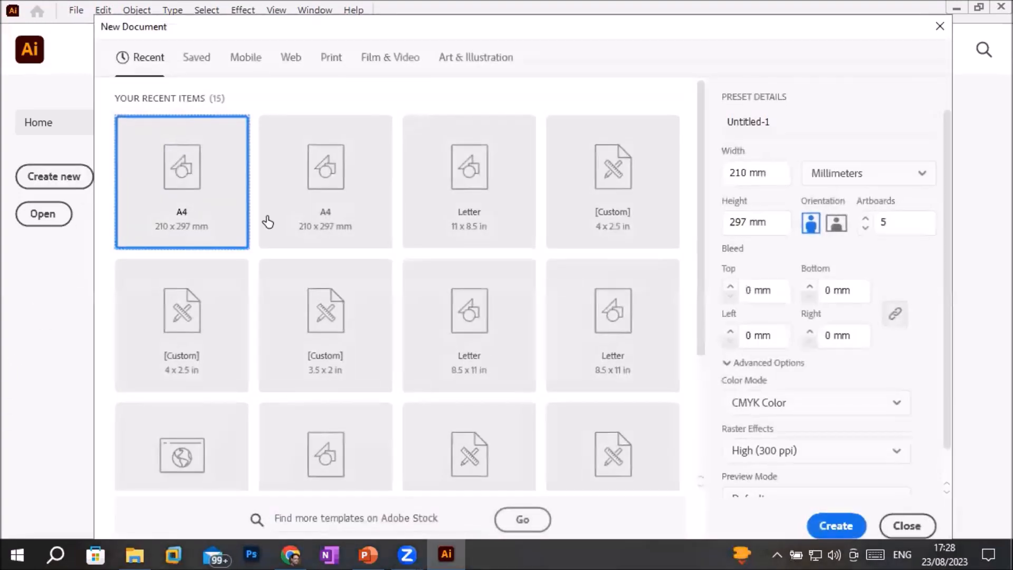
pyautogui.doubleClick(192, 196)
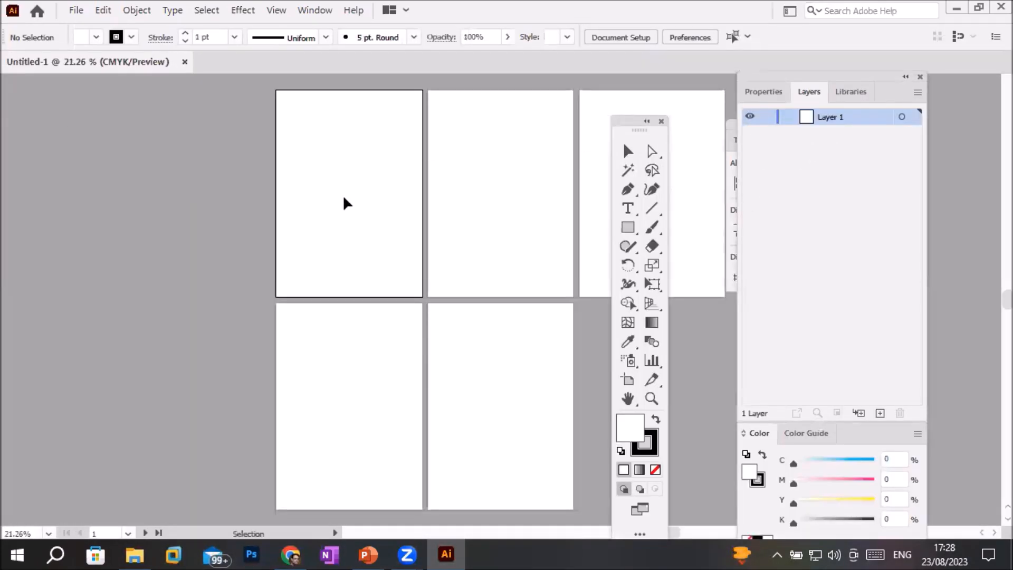
# Move the floating toolbox off the artboards onto the empty canvas beside the first artboard
pyautogui.scroll(3, 346, 203)
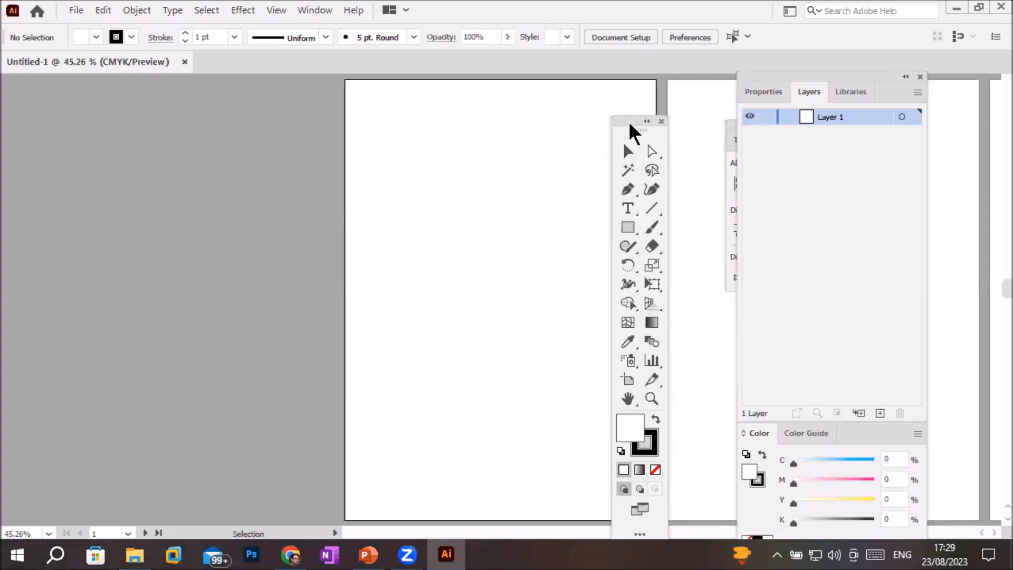
pyautogui.moveTo(629, 123); pyautogui.dragTo(95, 94)
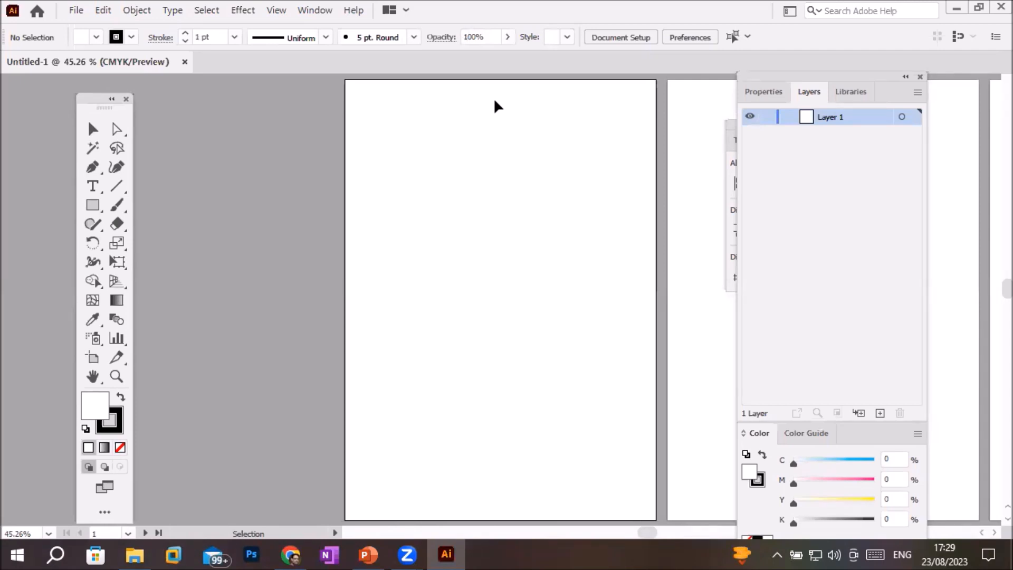
pyautogui.scroll(-1, 566, 224)
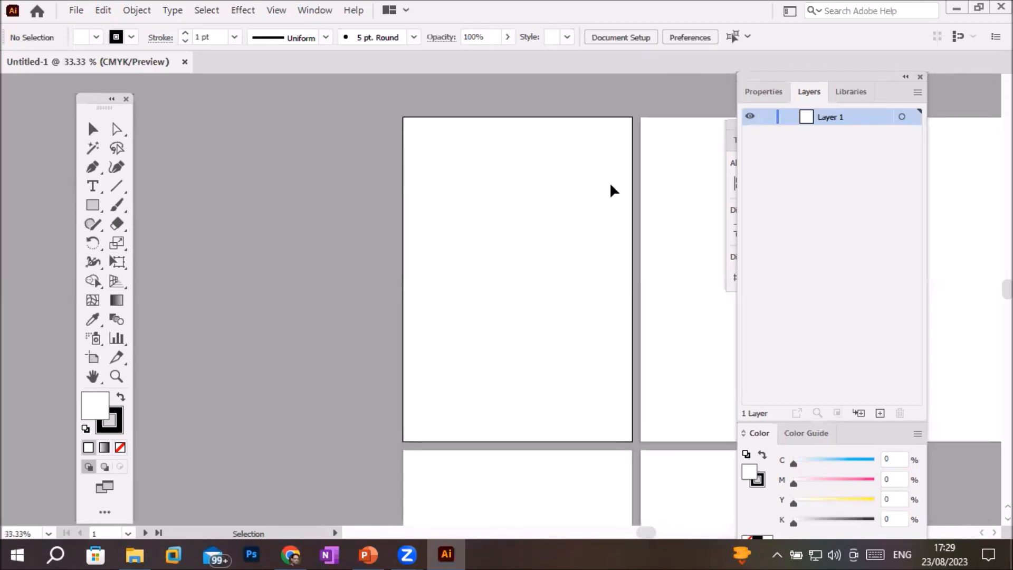
pyautogui.rightClick(332, 207)
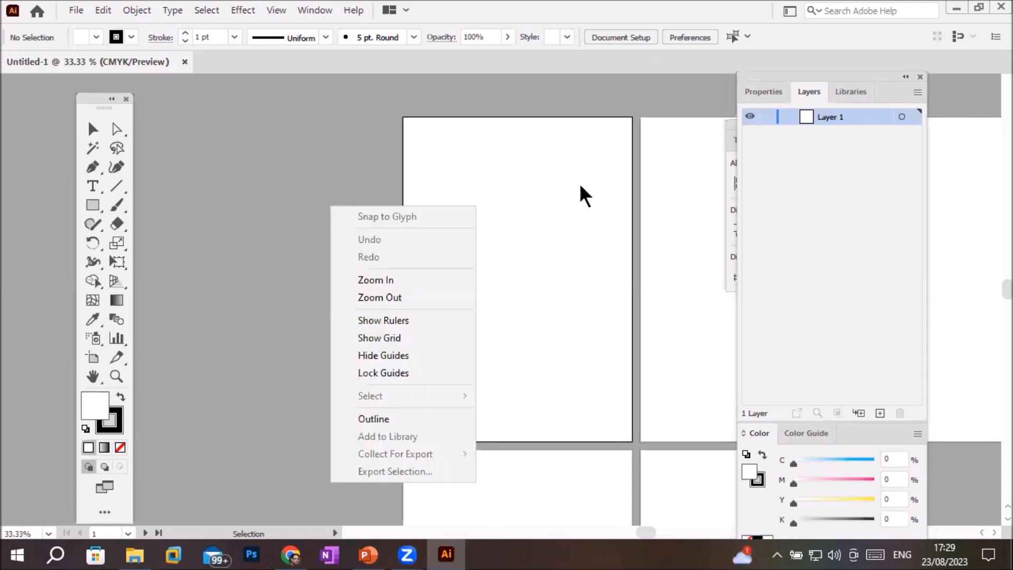
pyautogui.click(240, 128)
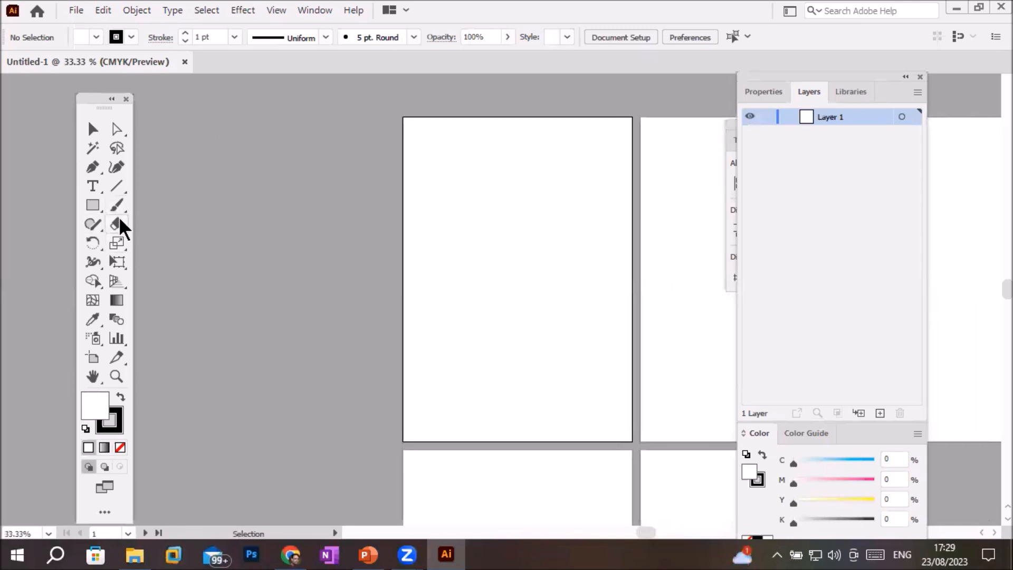
# Detach the Pen tool group from the toolbox and place it as a separate floating palette near the first artboard
pyautogui.click(95, 166)
pyautogui.click(95, 165)
pyautogui.click(95, 166)
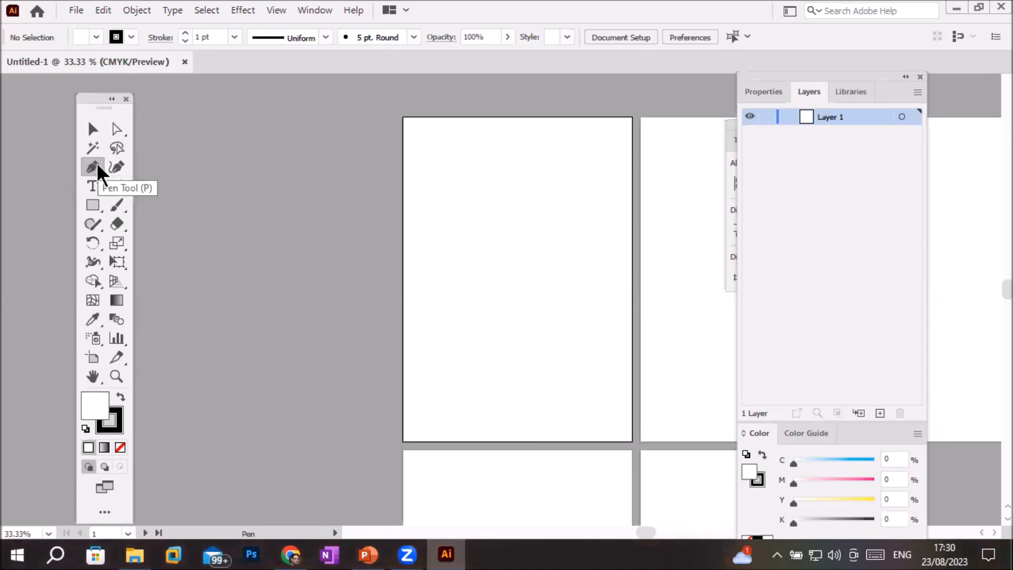
pyautogui.click(97, 170)
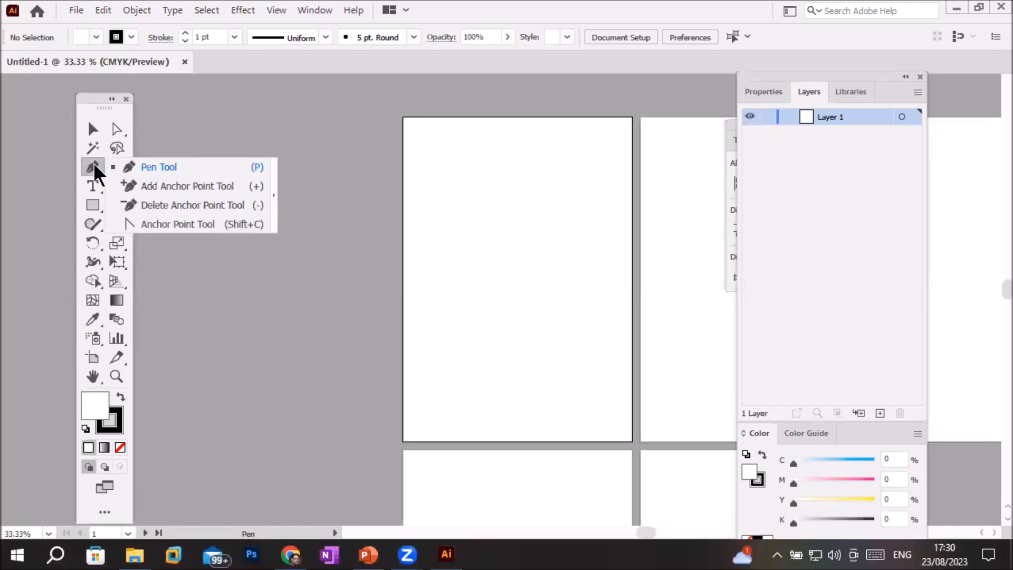
pyautogui.click(253, 190)
pyautogui.moveTo(150, 173); pyautogui.dragTo(260, 106)
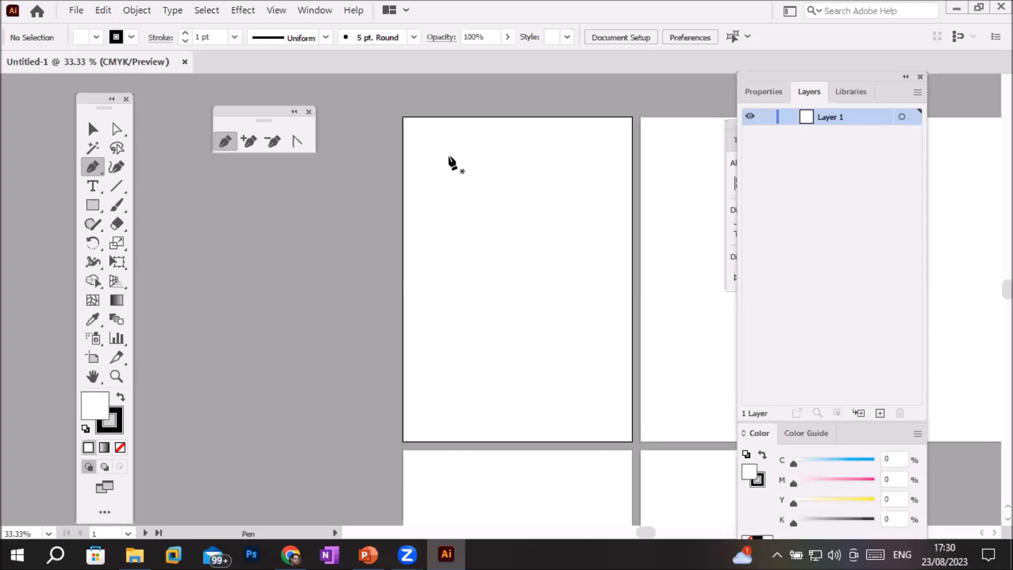
# Clear the first artboard by moving the Layers panel group aside and closing the Transform, Align and Pathfinder group
pyautogui.scroll(1, 449, 162)
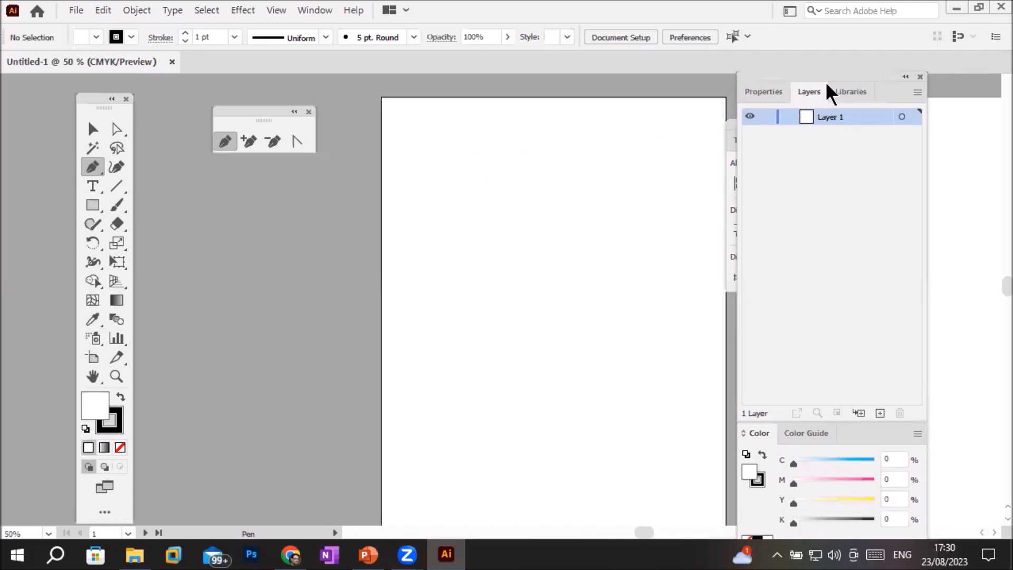
pyautogui.moveTo(834, 81); pyautogui.dragTo(933, 95)
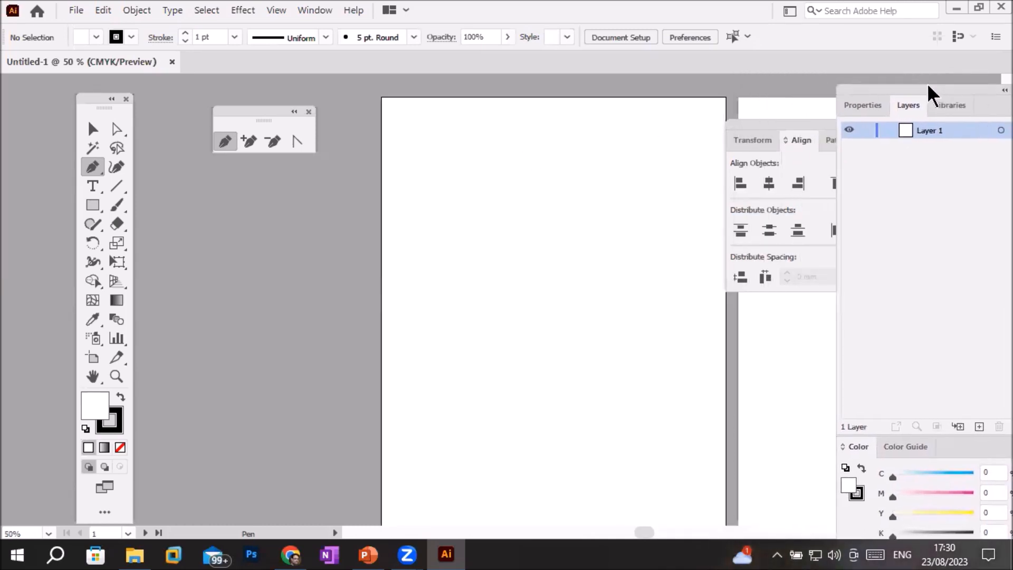
pyautogui.moveTo(801, 131); pyautogui.dragTo(247, 230)
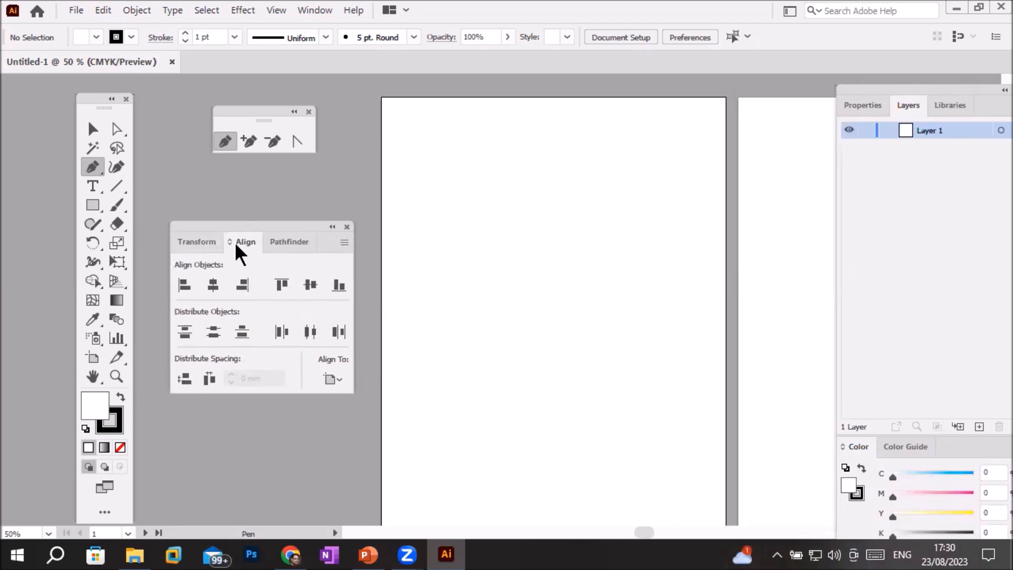
pyautogui.click(195, 244)
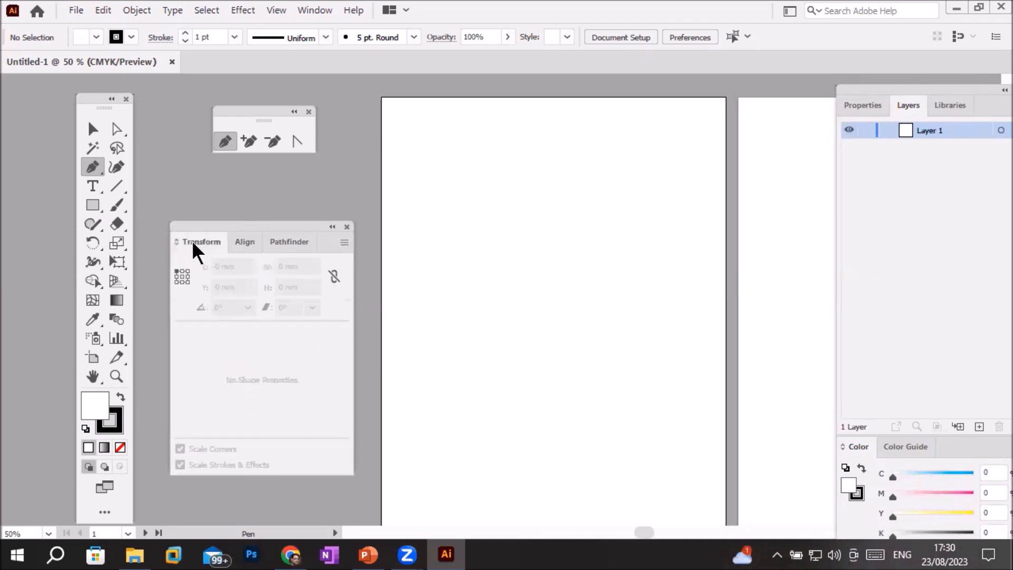
pyautogui.click(245, 243)
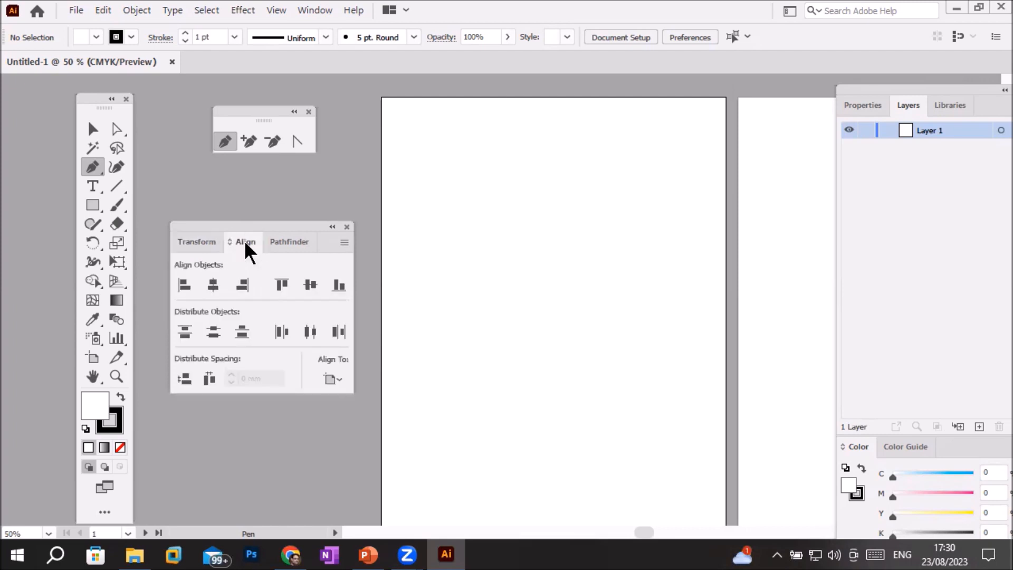
pyautogui.click(285, 244)
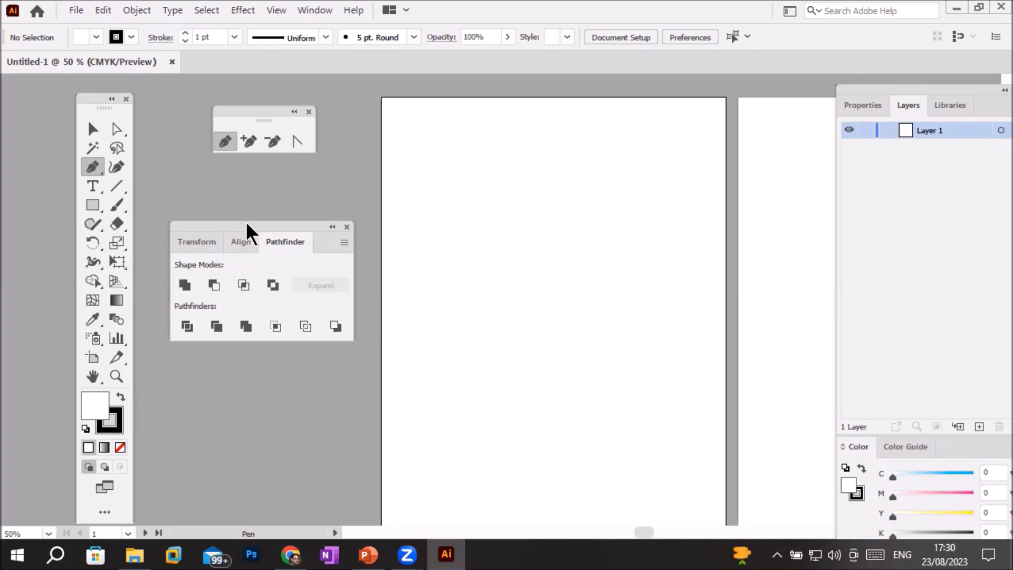
pyautogui.moveTo(248, 226); pyautogui.dragTo(221, 310)
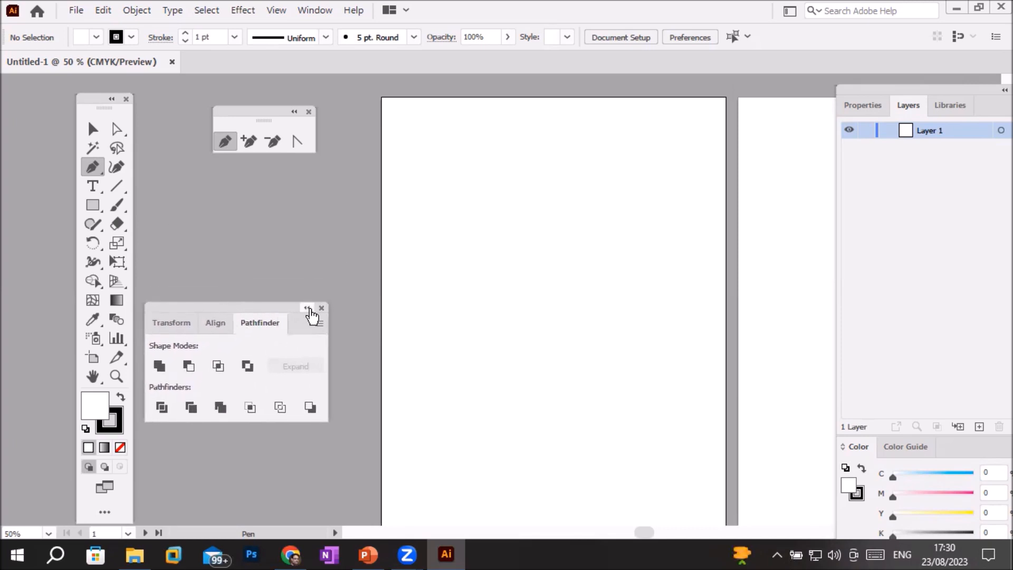
pyautogui.click(324, 308)
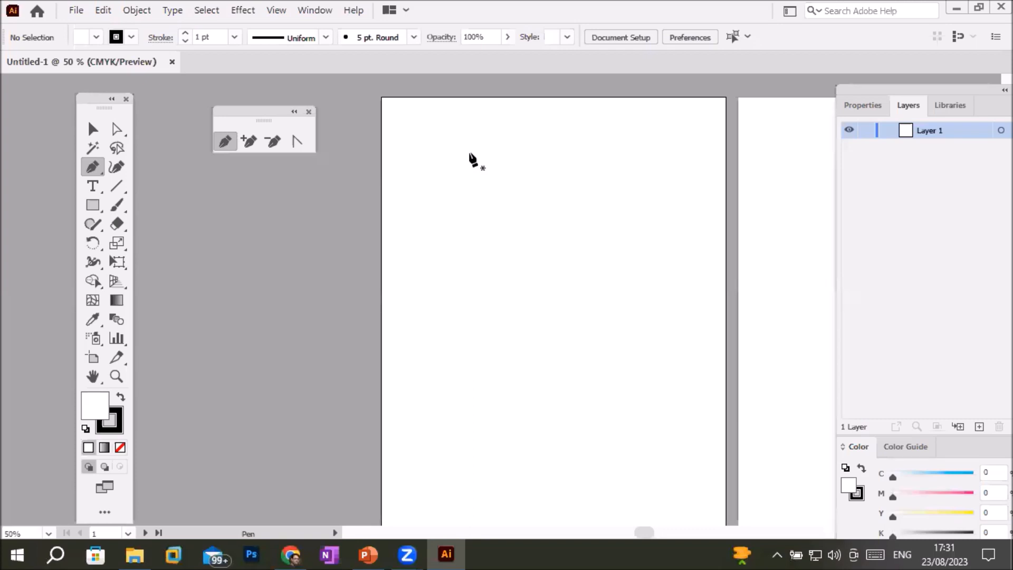
# Draw an open three-sided rectangular path with the Pen tool on the first artboard, about 125 mm wide and 87 mm high
pyautogui.click(470, 152)
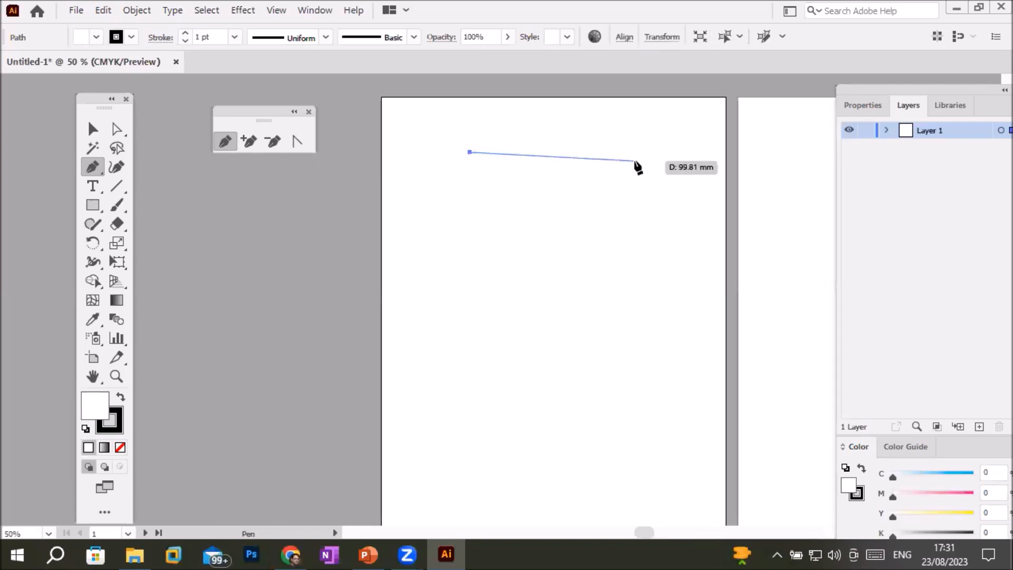
pyautogui.click(680, 155)
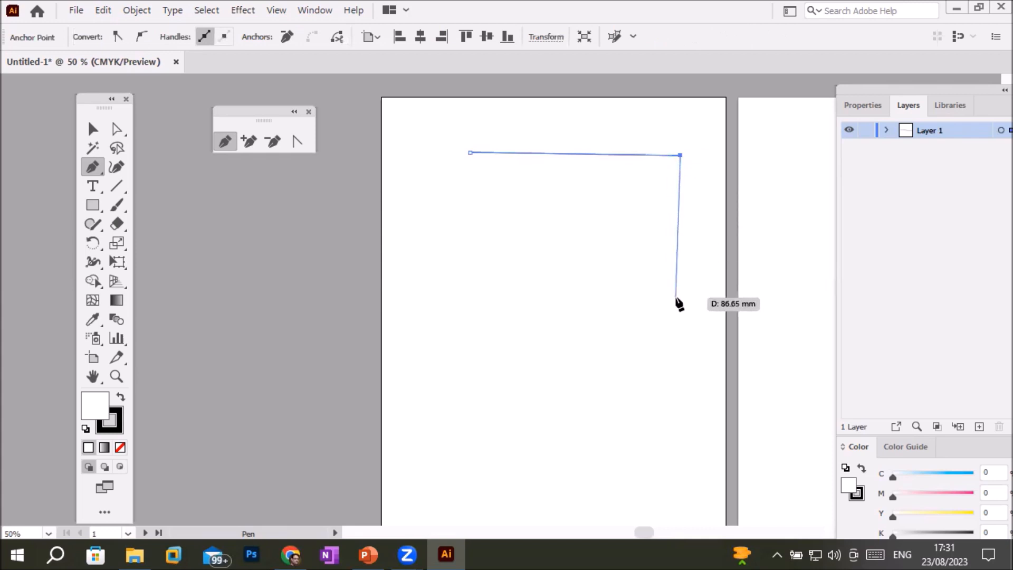
pyautogui.click(676, 297)
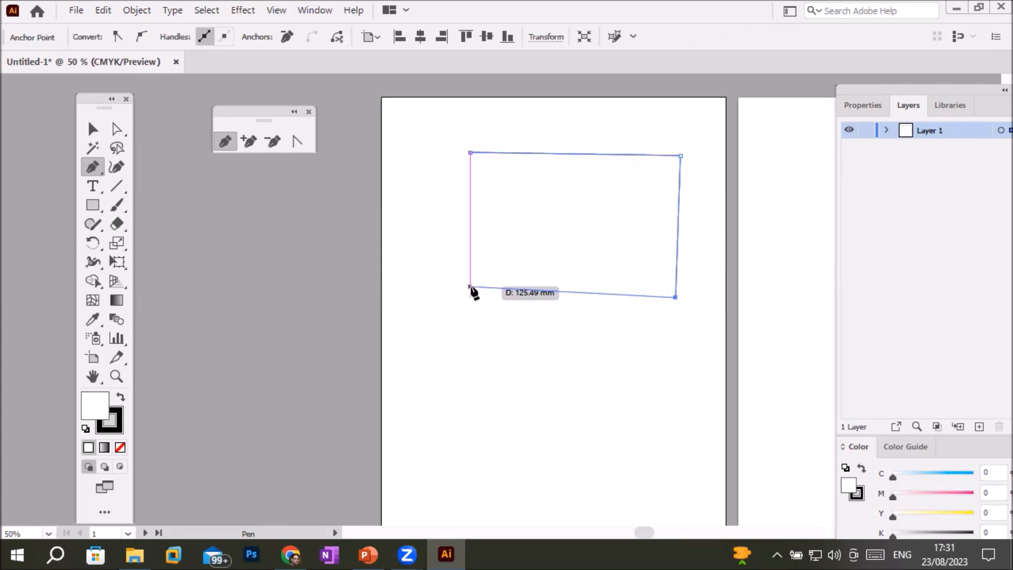
pyautogui.click(469, 287)
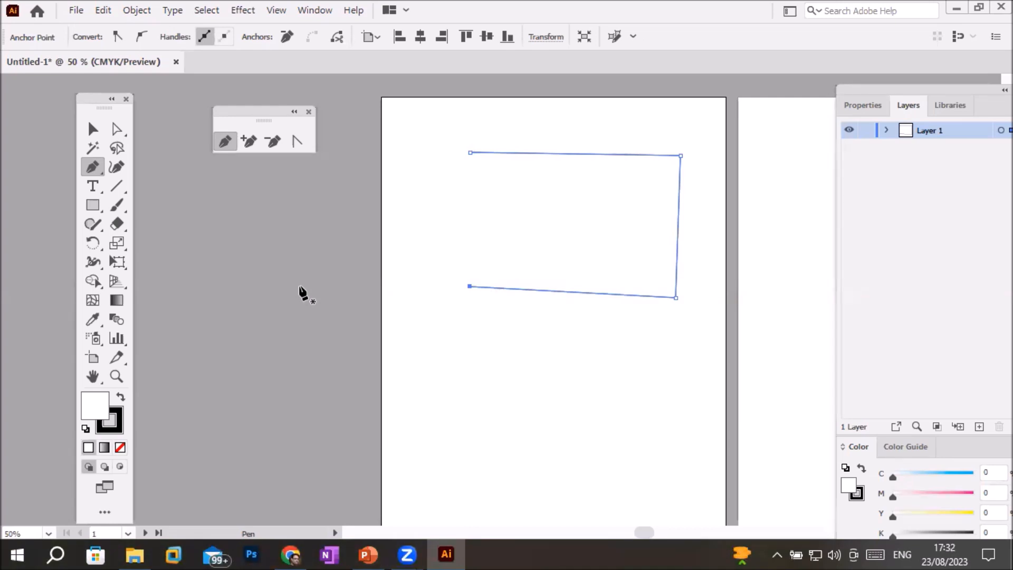
# Set the open path's stroke weight to 24 pt
pyautogui.click(860, 106)
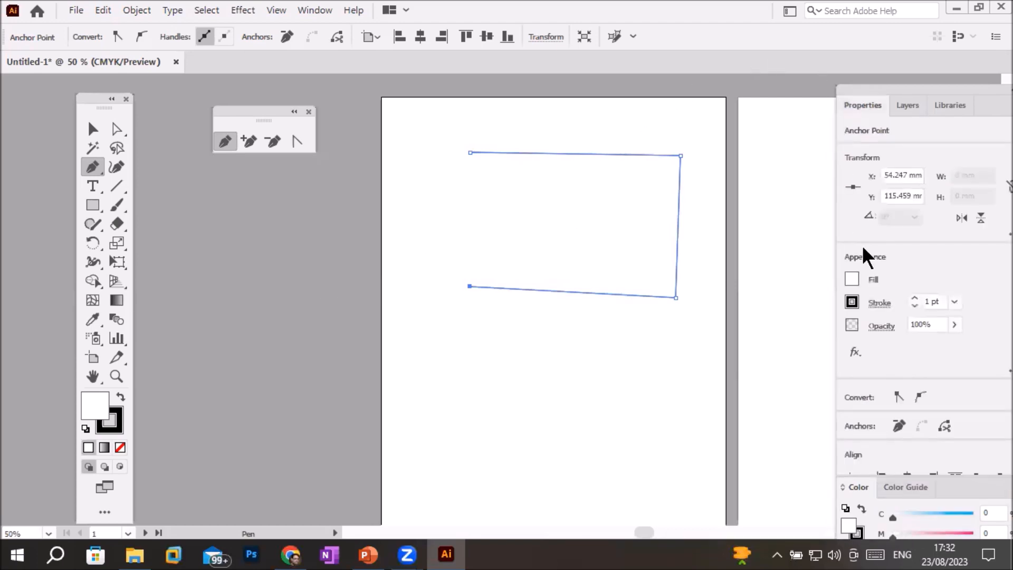
pyautogui.click(915, 298)
pyautogui.click(915, 298)
pyautogui.click(915, 298)
pyautogui.click(915, 297)
pyautogui.click(915, 298)
pyautogui.click(915, 297)
pyautogui.click(915, 298)
pyautogui.click(915, 298)
pyautogui.click(914, 297)
pyautogui.click(915, 297)
pyautogui.click(915, 297)
pyautogui.click(915, 297)
pyautogui.click(915, 297)
pyautogui.click(915, 298)
pyautogui.click(915, 298)
pyautogui.click(915, 298)
pyautogui.click(915, 298)
pyautogui.click(915, 298)
pyautogui.click(915, 297)
pyautogui.click(915, 297)
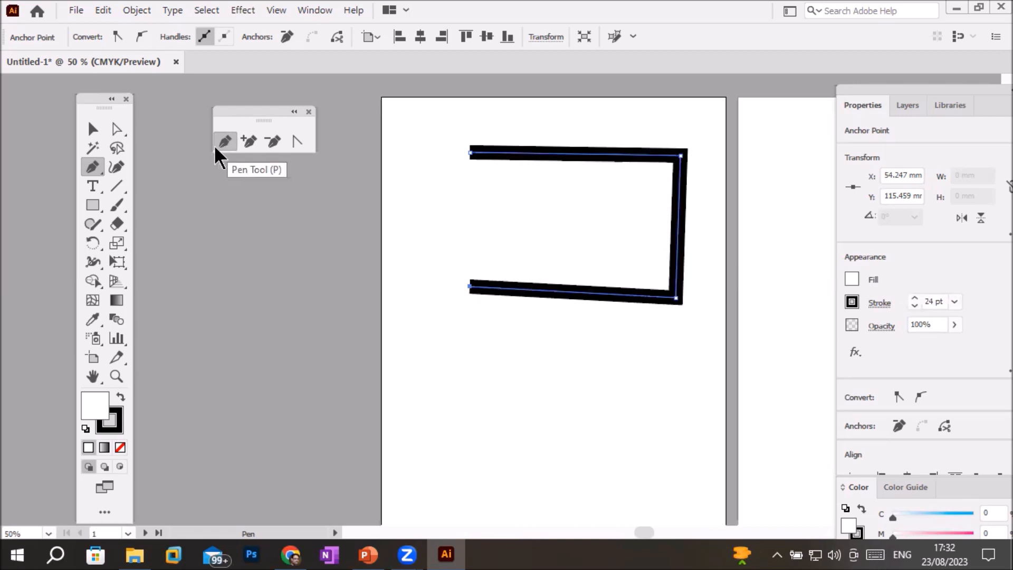
# Rotate the path about 0.9° counterclockwise to level its upper edge and set its fill to none
pyautogui.click(93, 130)
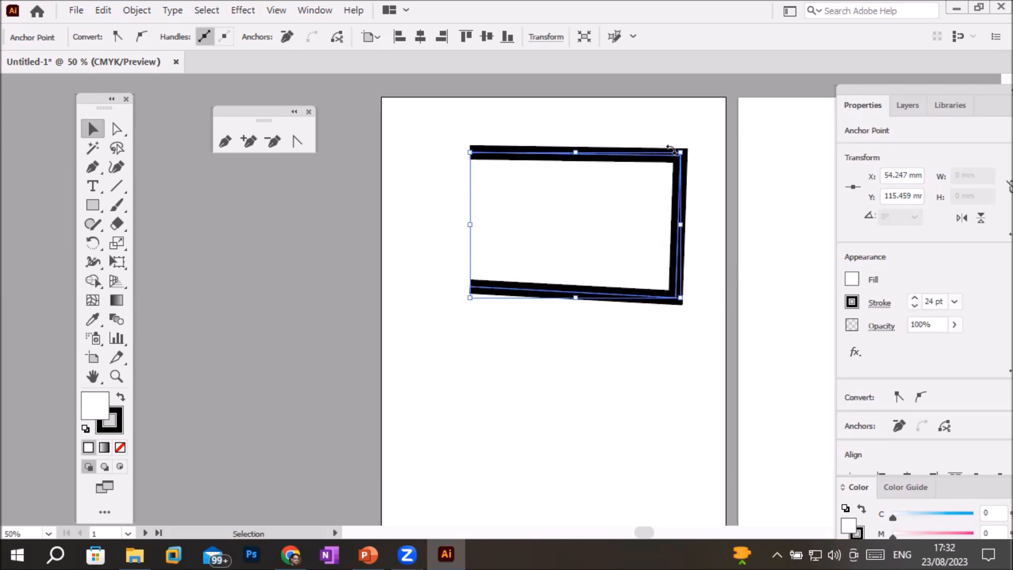
pyautogui.moveTo(681, 141); pyautogui.dragTo(666, 158)
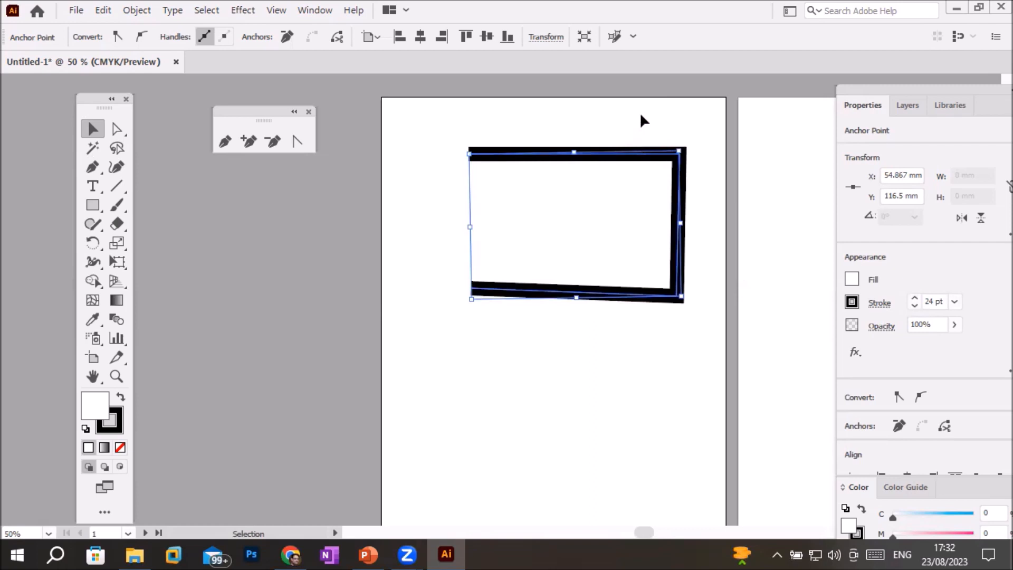
pyautogui.click(121, 447)
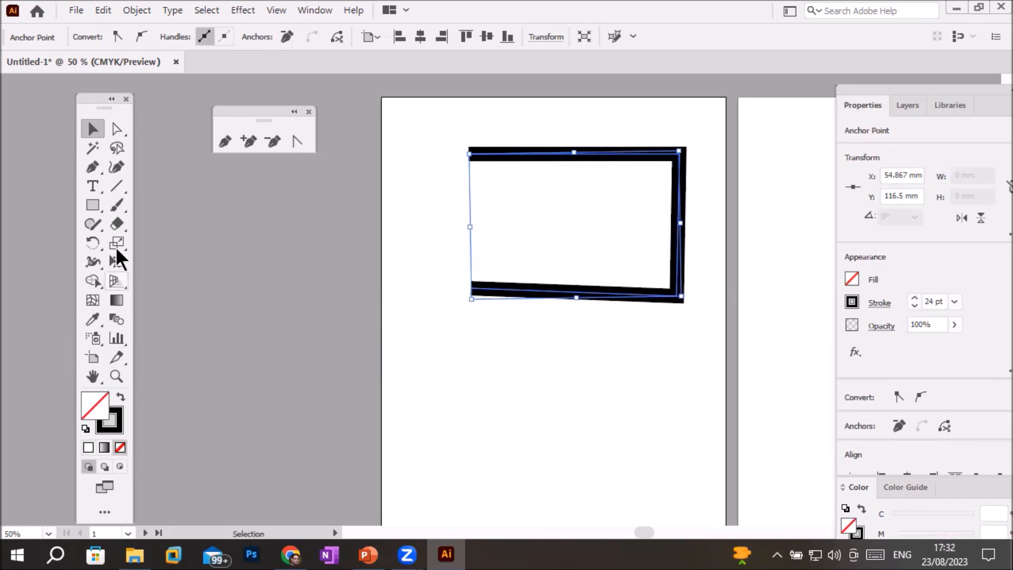
pyautogui.press('Delete')
# Add the text "Pen Tool", enlarge it and position it across the open side of the path
pyautogui.click(92, 186)
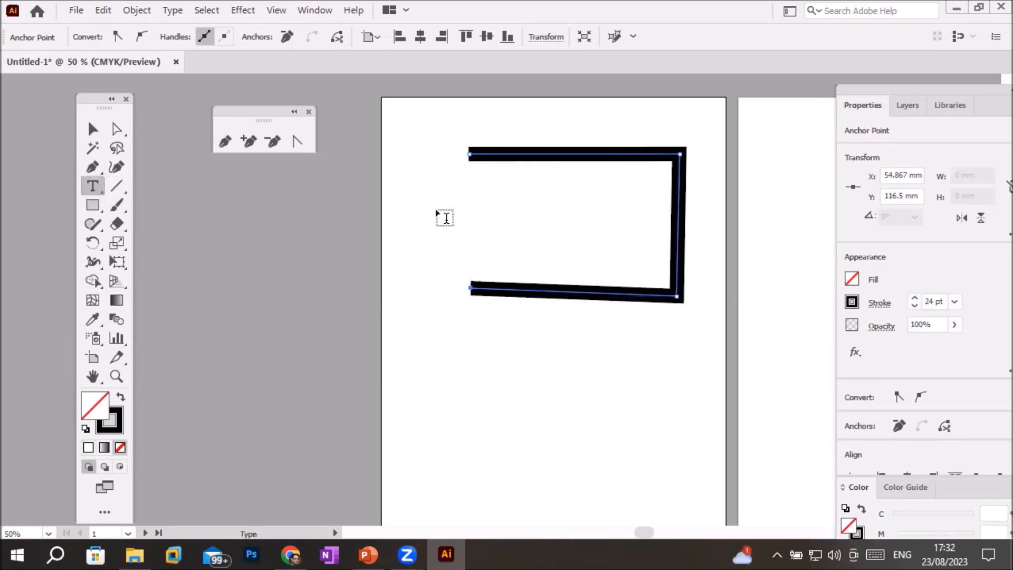
pyautogui.click(422, 210)
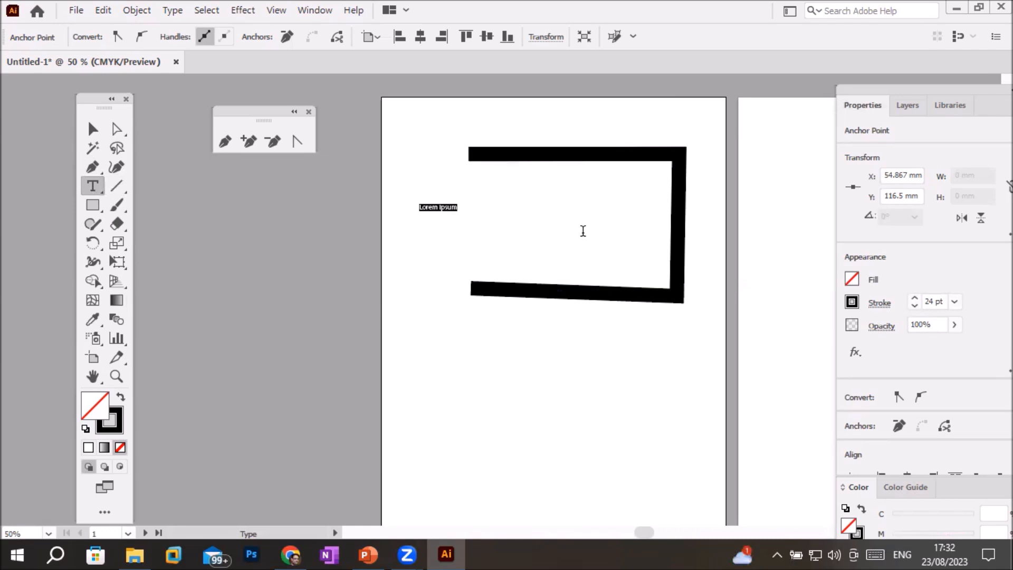
pyautogui.write('Pen Tool')
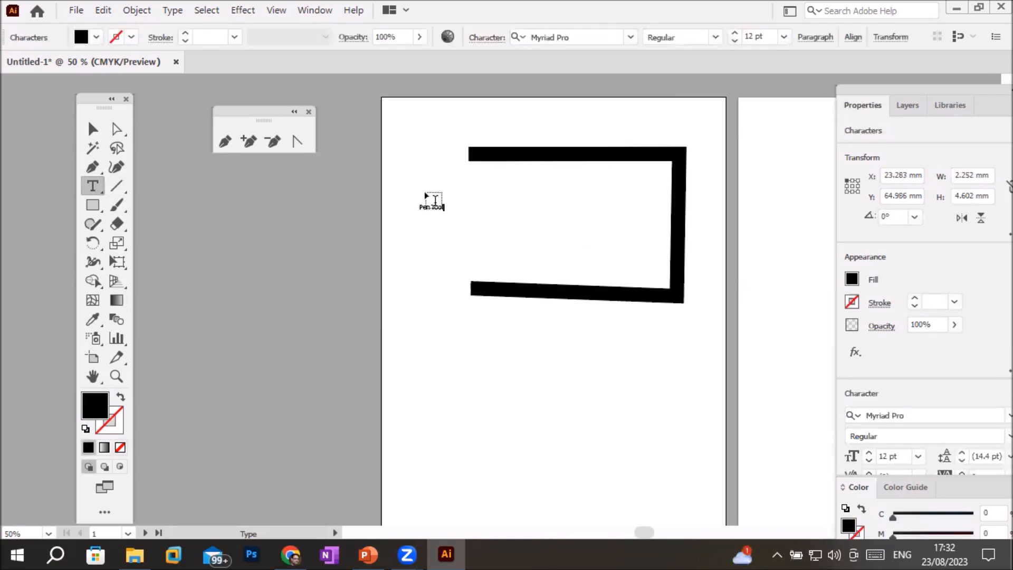
pyautogui.click(93, 129)
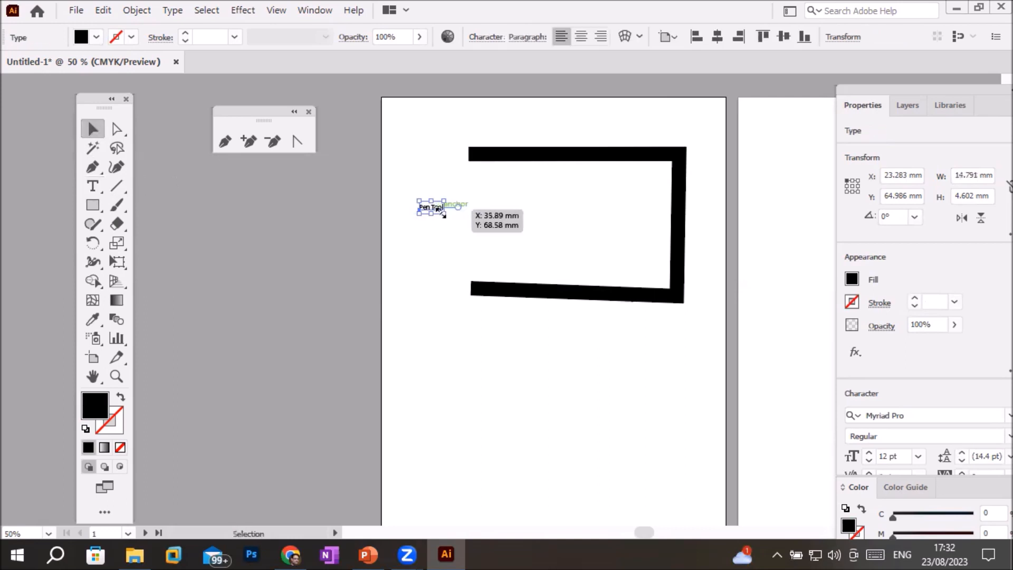
pyautogui.moveTo(444, 213); pyautogui.dragTo(560, 252)
pyautogui.moveTo(502, 226); pyautogui.dragTo(519, 209)
# Try a black fill on the open path, set its fill back to none and deselect it
pyautogui.click(643, 153)
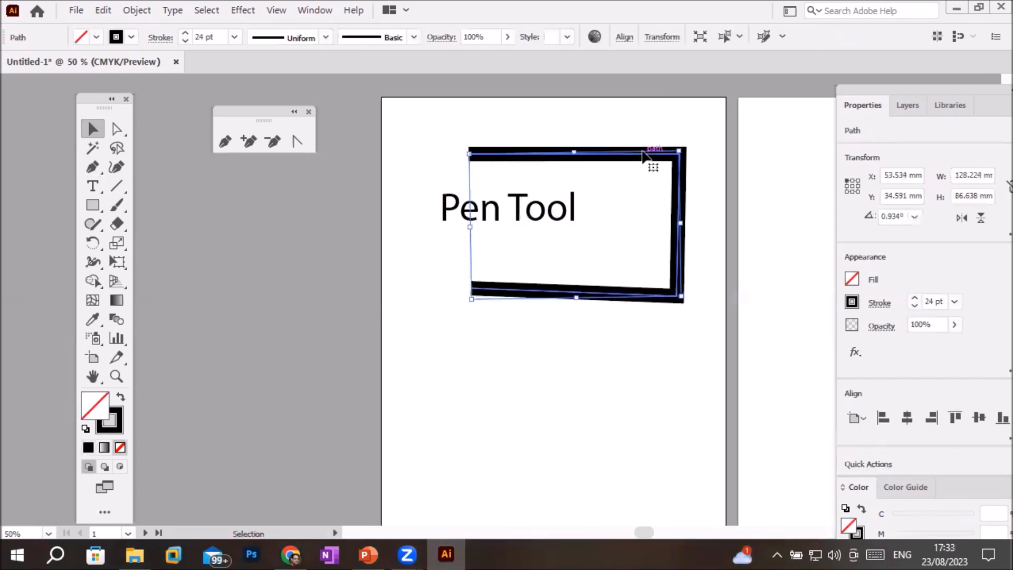
pyautogui.click(91, 447)
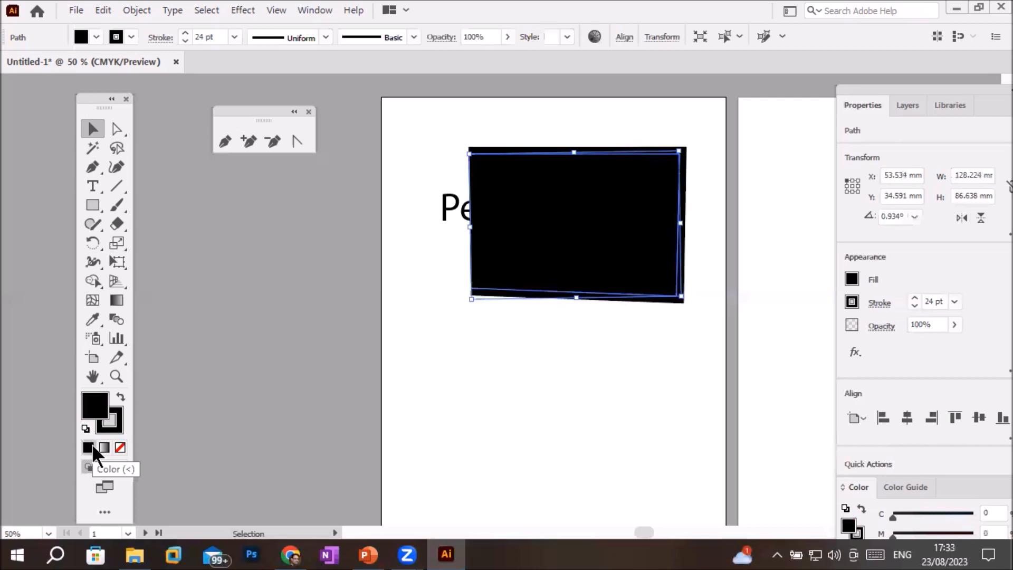
pyautogui.click(122, 446)
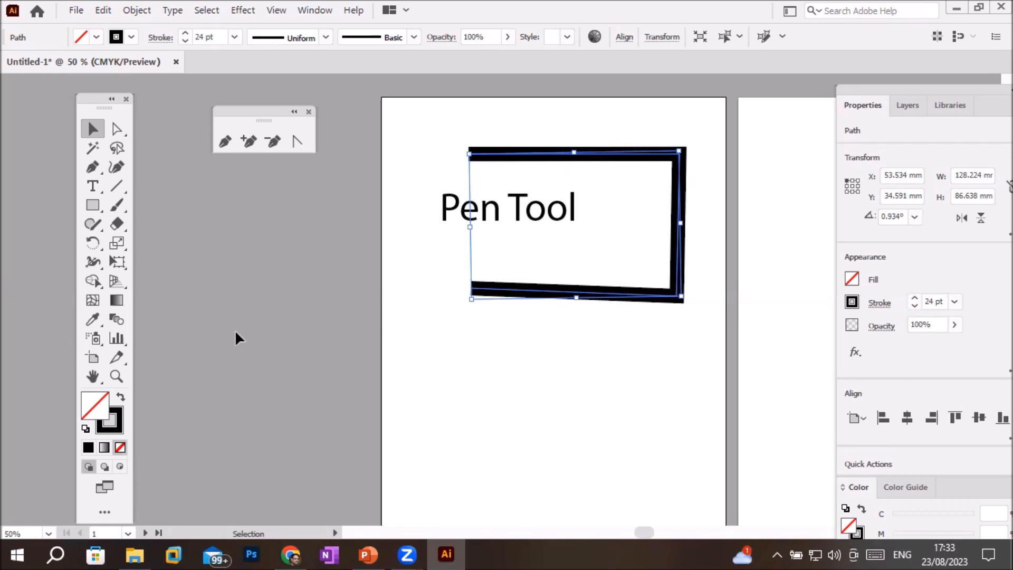
pyautogui.click(500, 377)
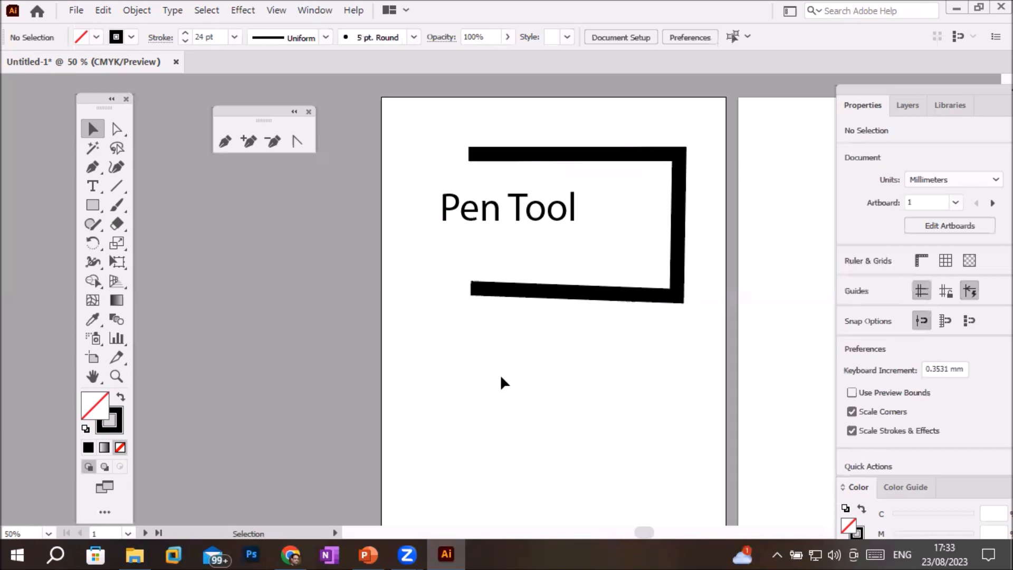
# Fill the open path with the pinkish red DB2A5D, keeping its black stroke
pyautogui.click(649, 295)
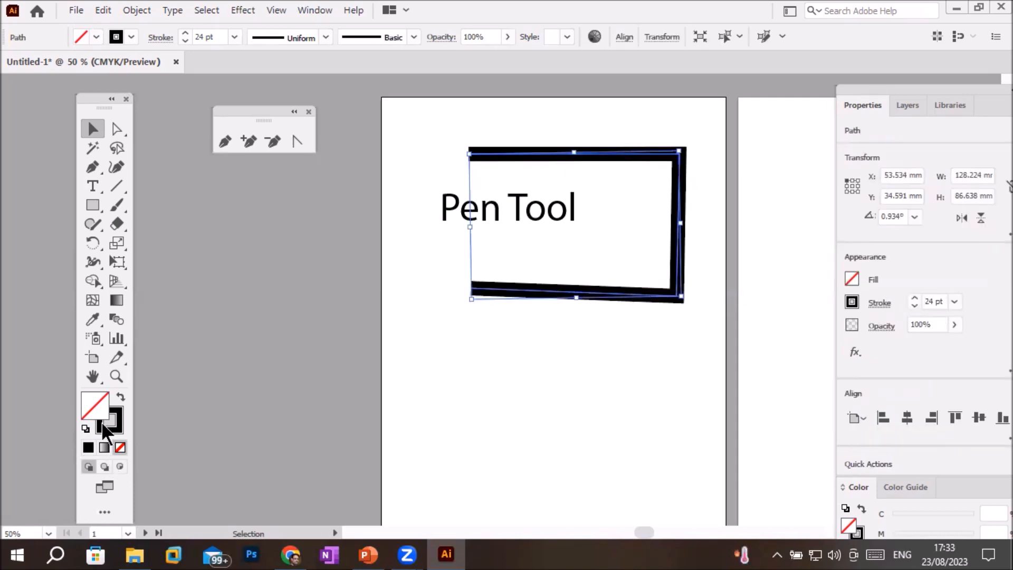
pyautogui.click(88, 449)
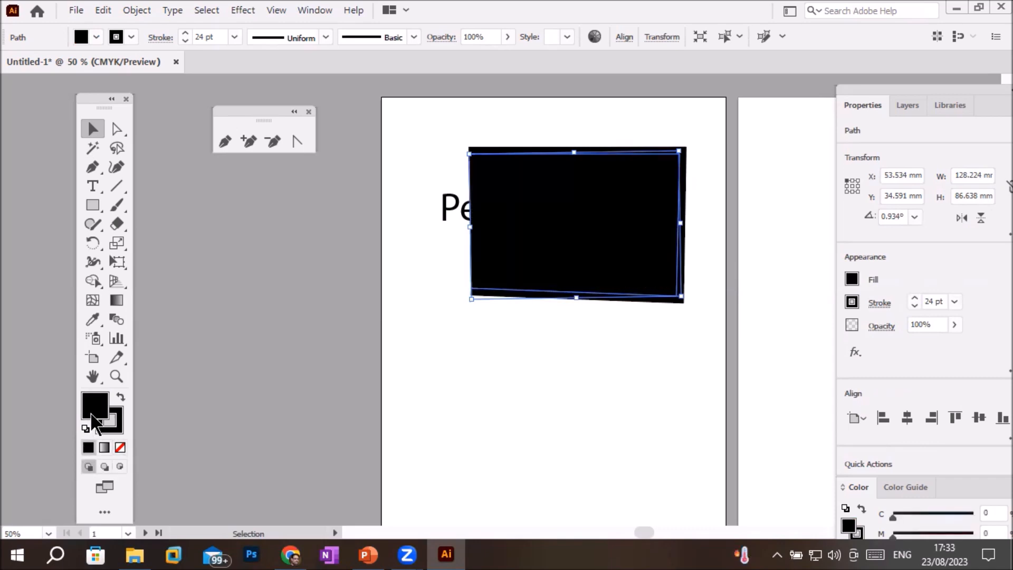
pyautogui.doubleClick(104, 419)
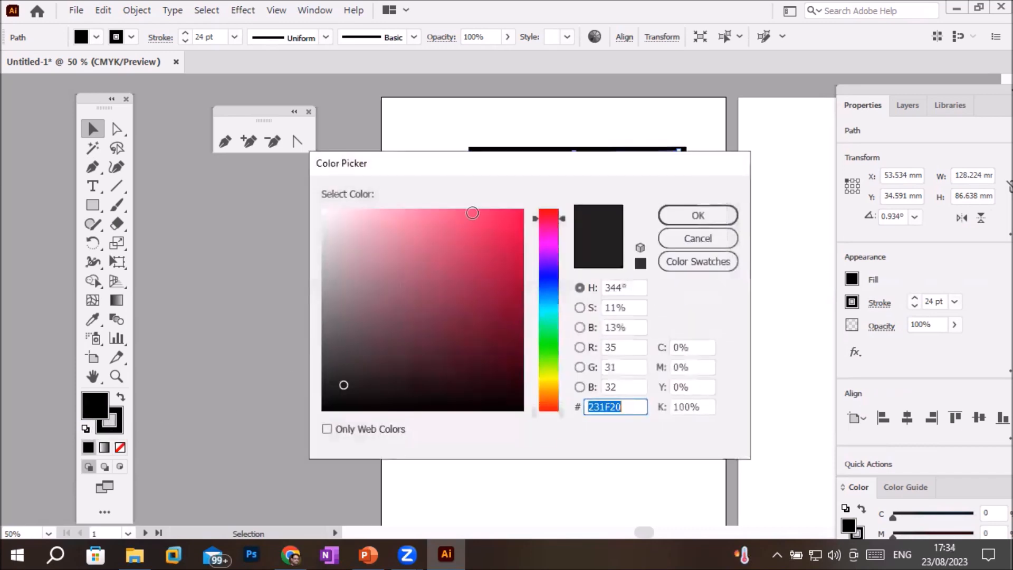
pyautogui.click(485, 237)
pyautogui.click(697, 215)
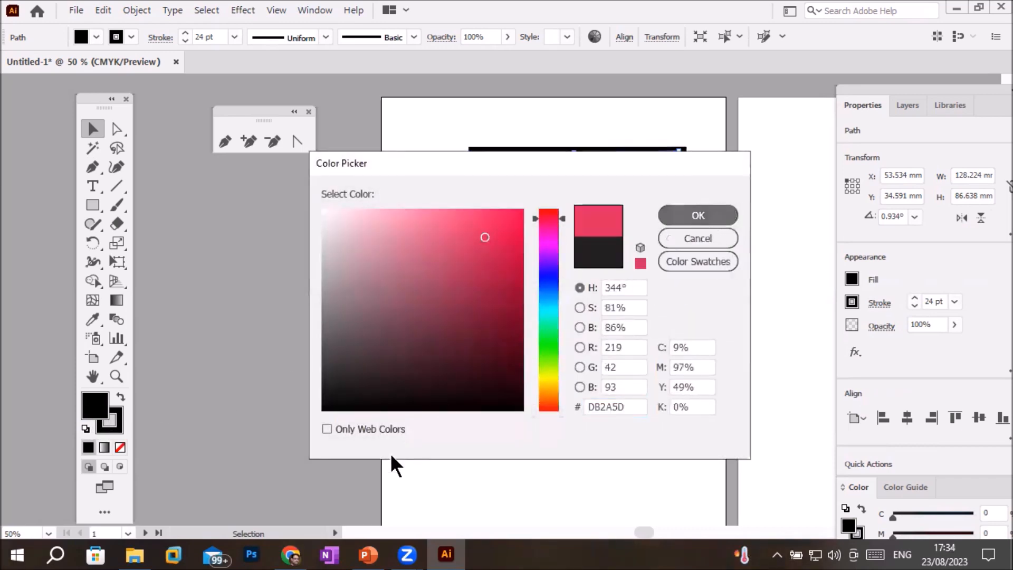
pyautogui.click(479, 360)
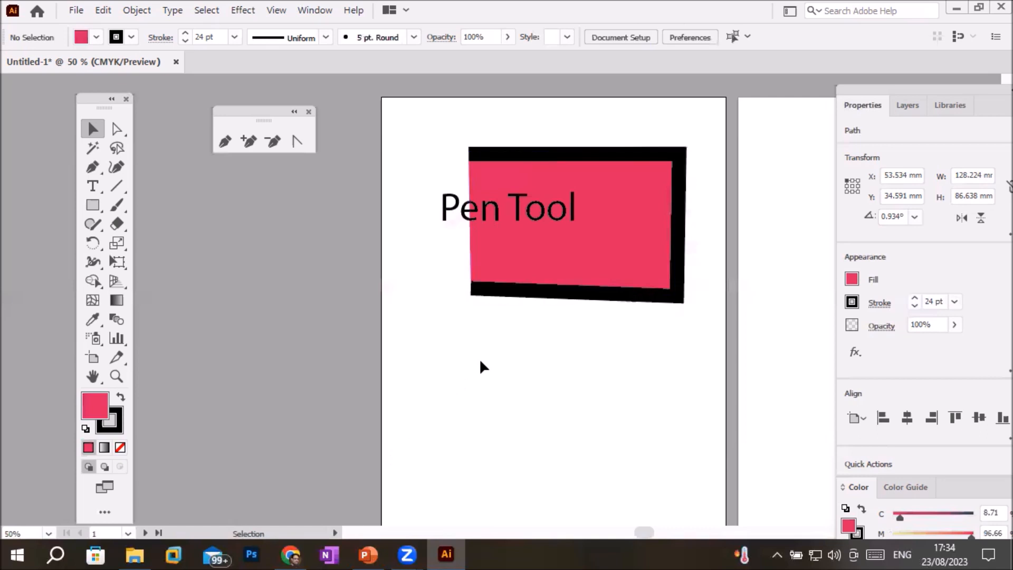
# Move the filled path about 8 mm left and 6 mm up, leaving its opacity at 100%
pyautogui.click(516, 248)
pyautogui.moveTo(516, 250)
pyautogui.mouseDown()
pyautogui.moveTo(568, 243)
pyautogui.moveTo(666, 181)
pyautogui.moveTo(598, 262)
pyautogui.moveTo(488, 248)
pyautogui.moveTo(570, 286)
pyautogui.moveTo(504, 241)
pyautogui.mouseUp()
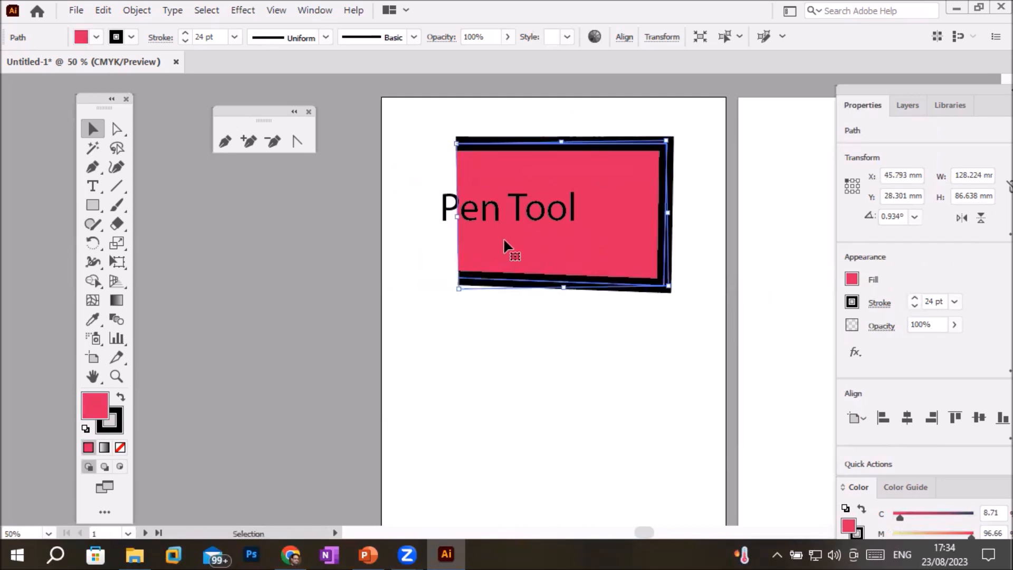
pyautogui.click(507, 37)
pyautogui.moveTo(467, 62); pyautogui.dragTo(509, 56)
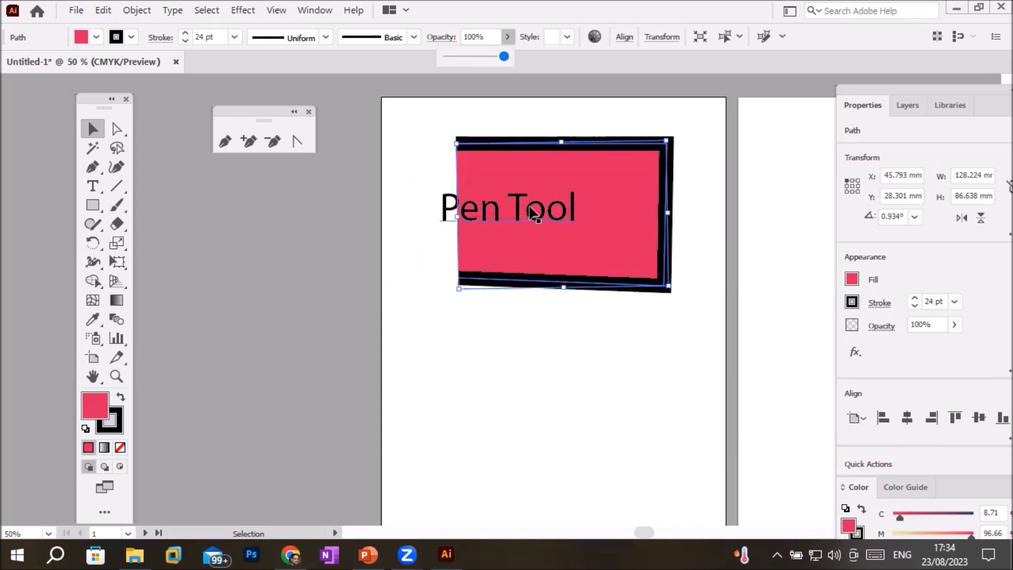
# Expand Layer 1, move the Pen Tool text behind the path in the stacking order and bring it back in front
pyautogui.click(909, 103)
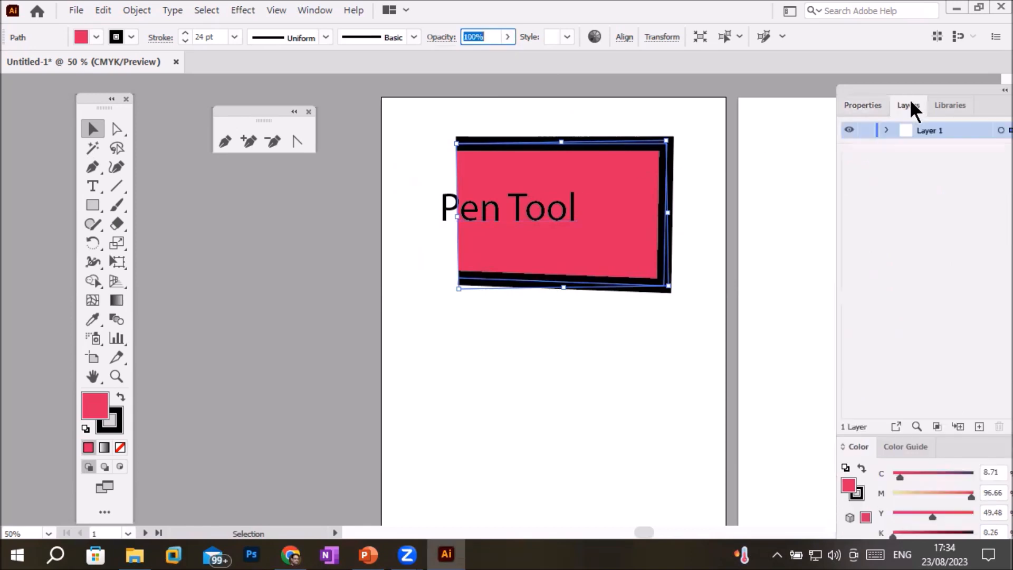
pyautogui.click(887, 130)
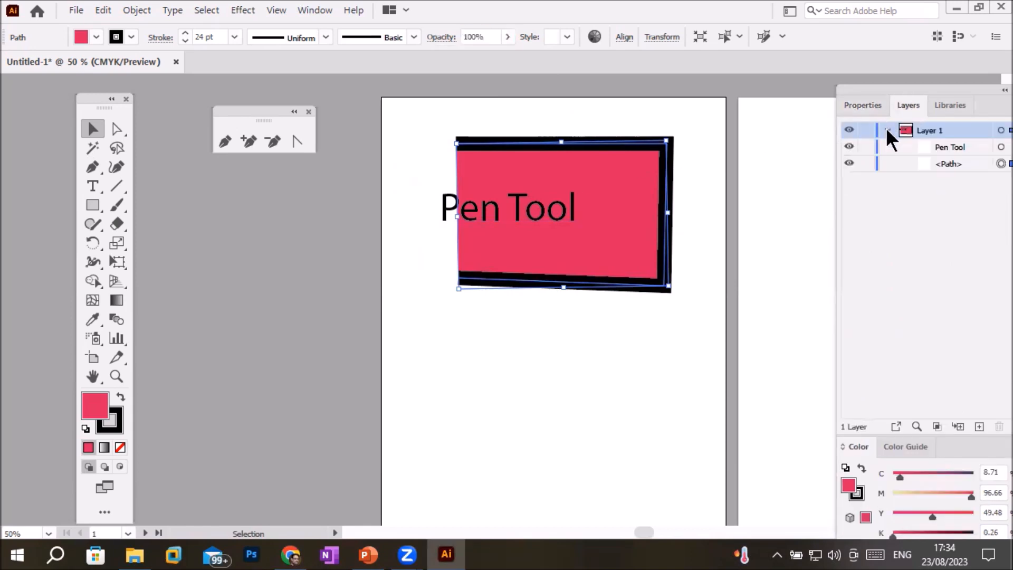
pyautogui.click(973, 148)
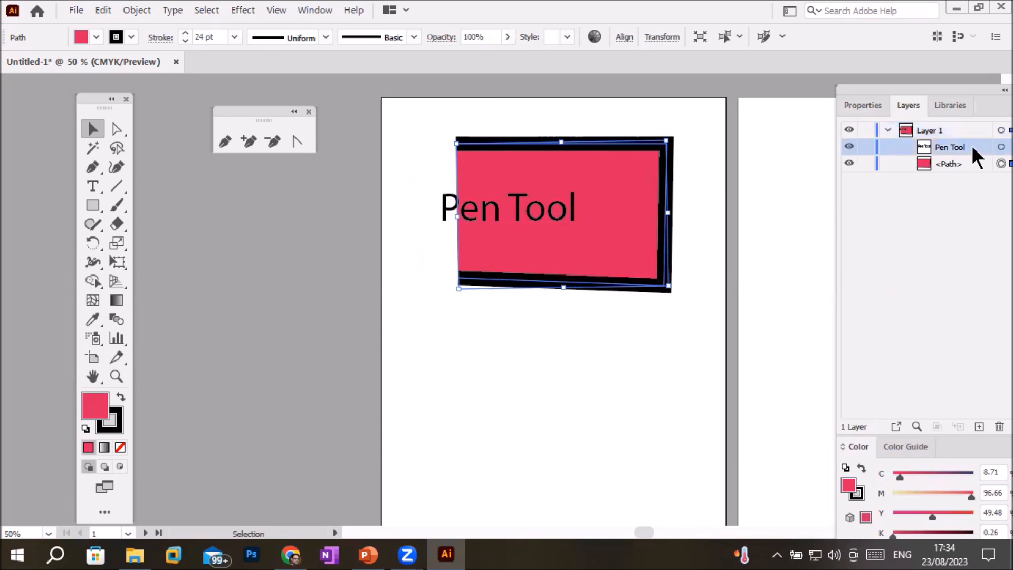
pyautogui.click(1000, 148)
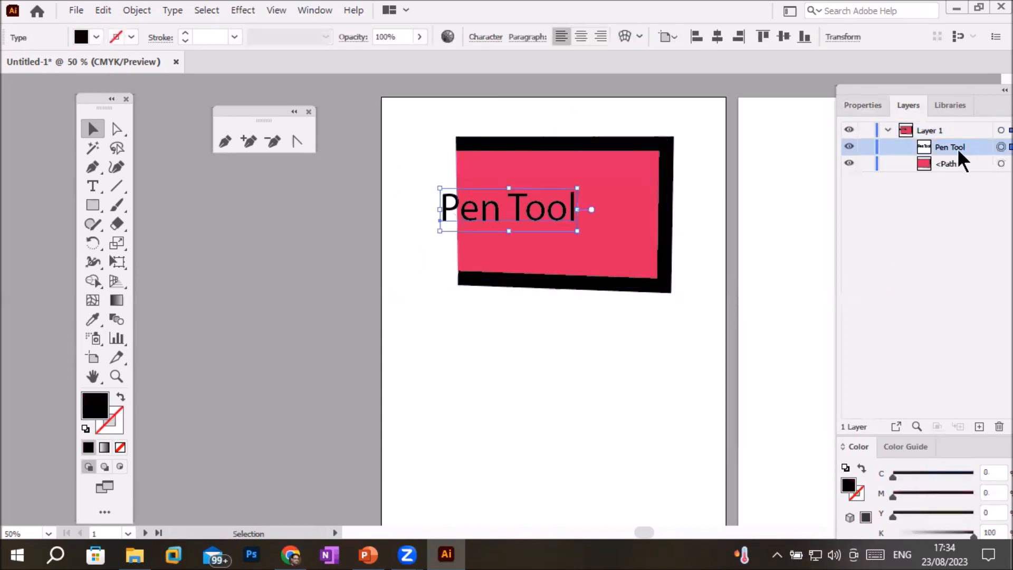
pyautogui.moveTo(929, 156); pyautogui.dragTo(938, 181)
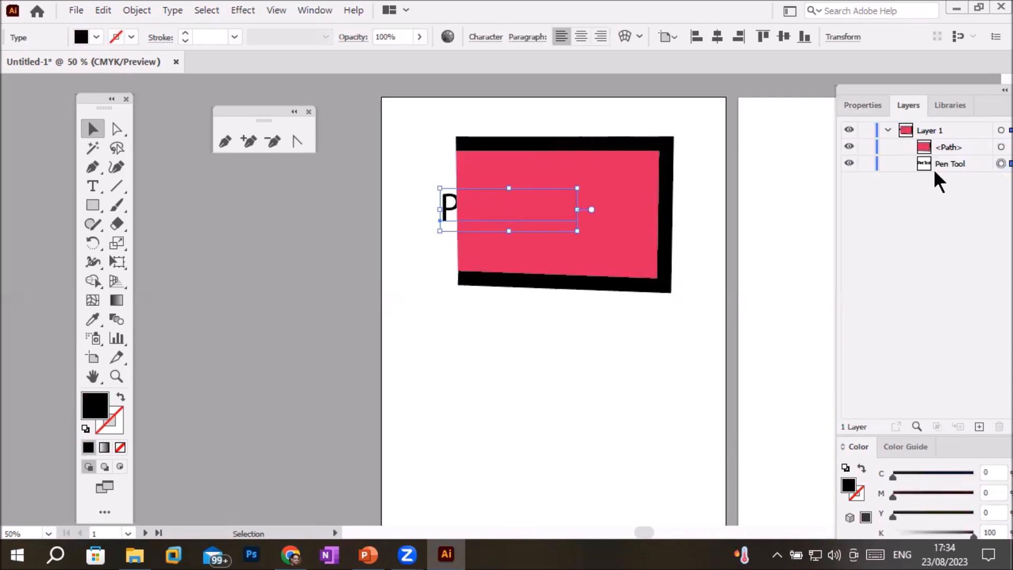
pyautogui.click(946, 167)
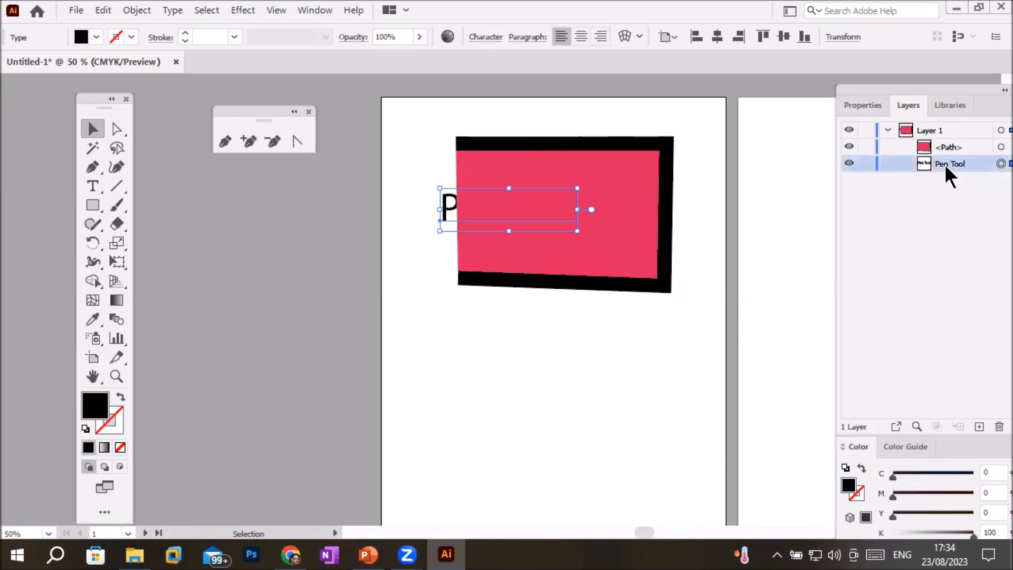
pyautogui.moveTo(944, 162); pyautogui.dragTo(944, 147)
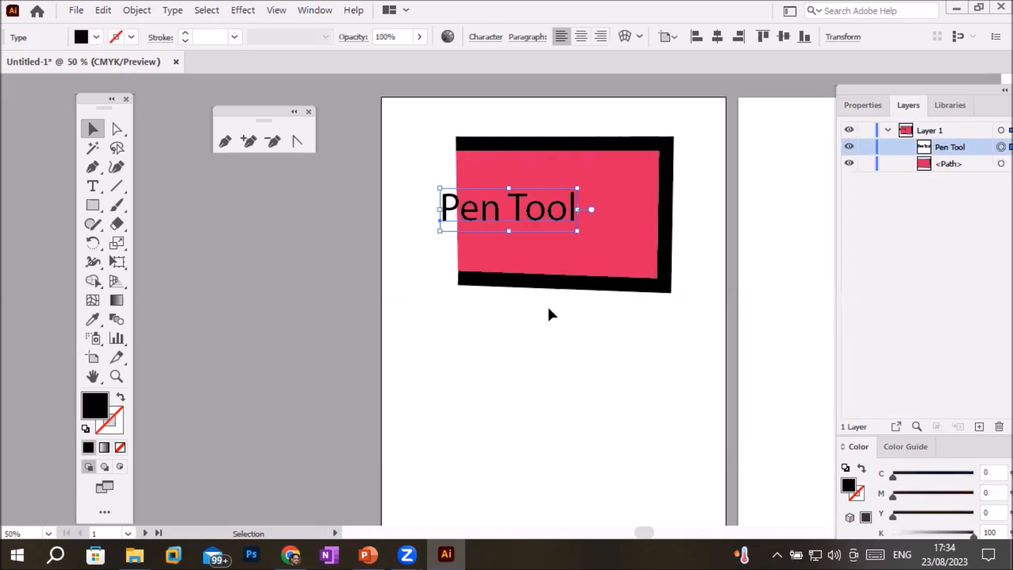
pyautogui.click(495, 353)
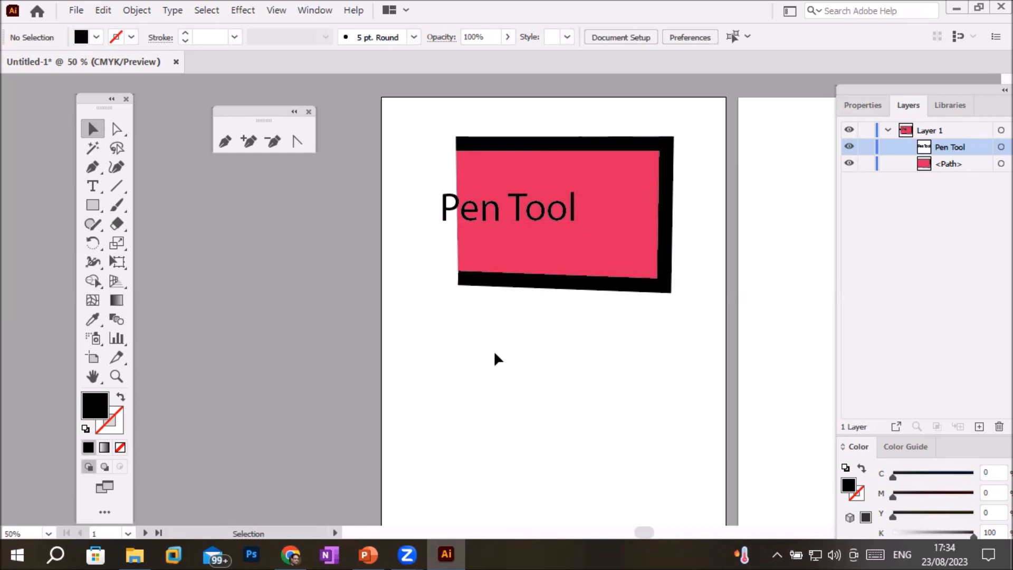
# Move the path's two open endpoints closer together and outward with Direct Selection, tapering the shape toward its left end
pyautogui.click(116, 127)
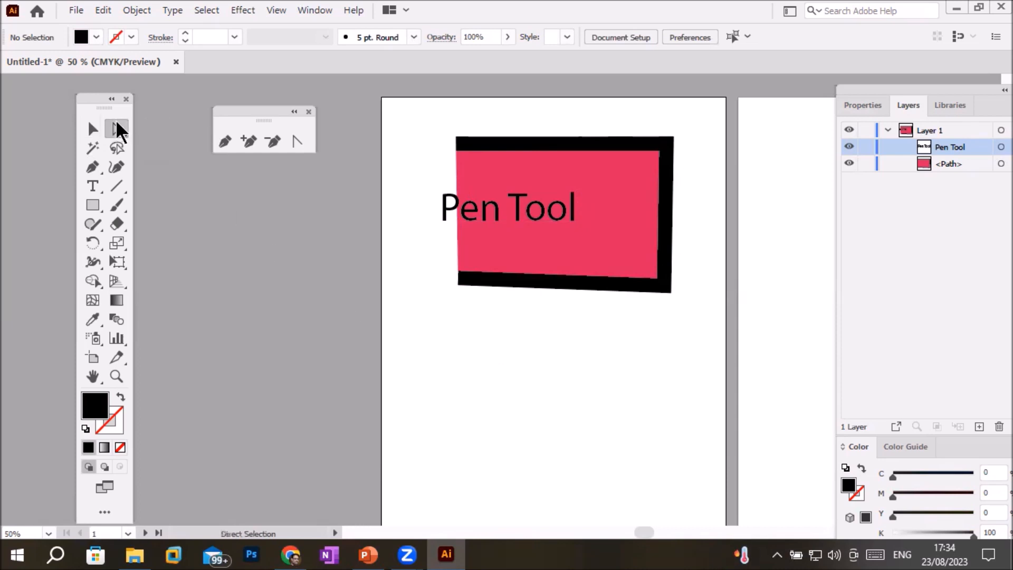
pyautogui.click(479, 144)
pyautogui.moveTo(459, 279); pyautogui.dragTo(434, 232)
pyautogui.click(457, 144)
pyautogui.moveTo(458, 144); pyautogui.dragTo(443, 175)
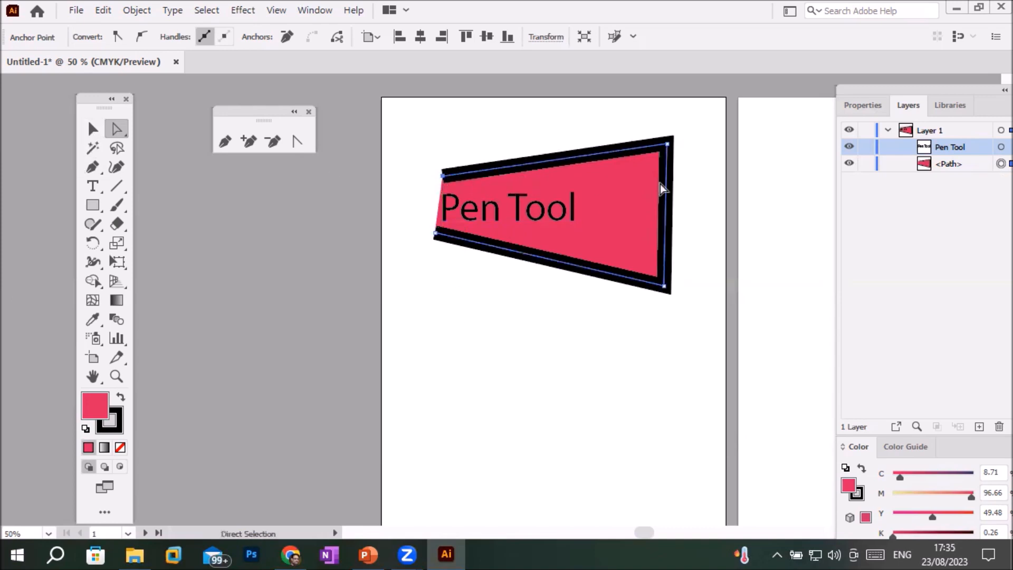
# Round the path's upper-right corner to a radius of about 42.4 mm
pyautogui.click(665, 146)
pyautogui.moveTo(657, 153); pyautogui.dragTo(592, 222)
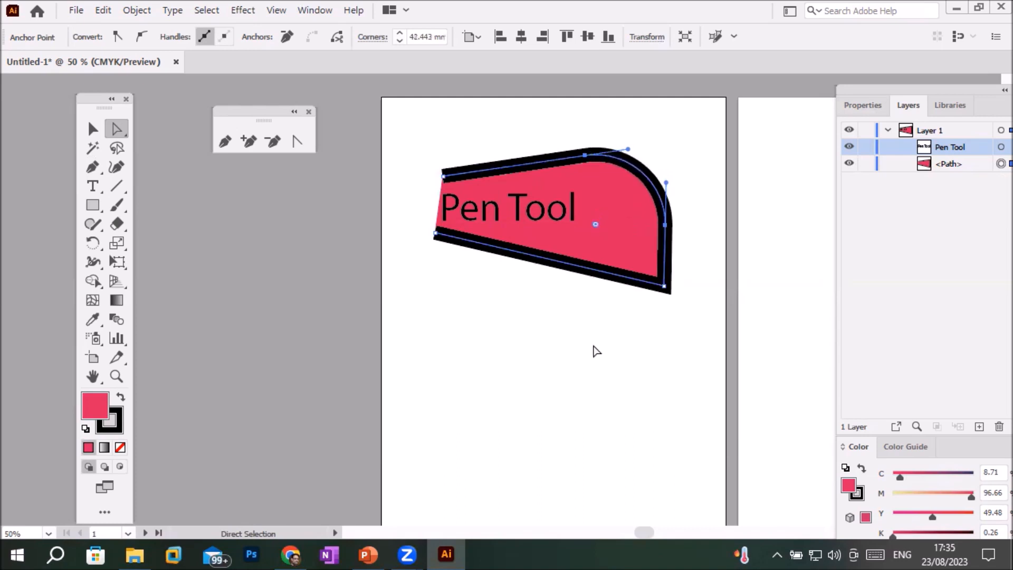
pyautogui.click(90, 132)
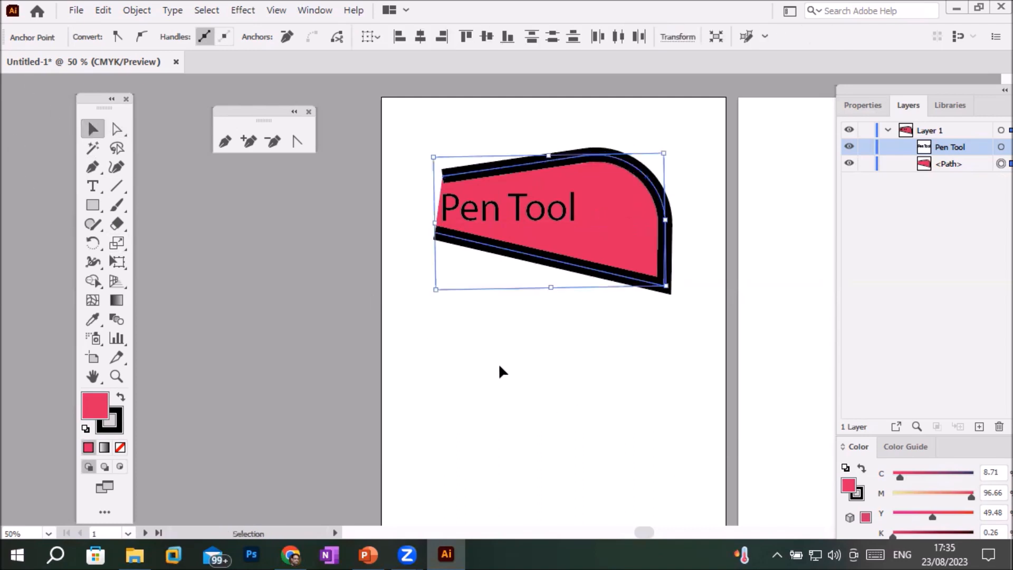
pyautogui.click(500, 368)
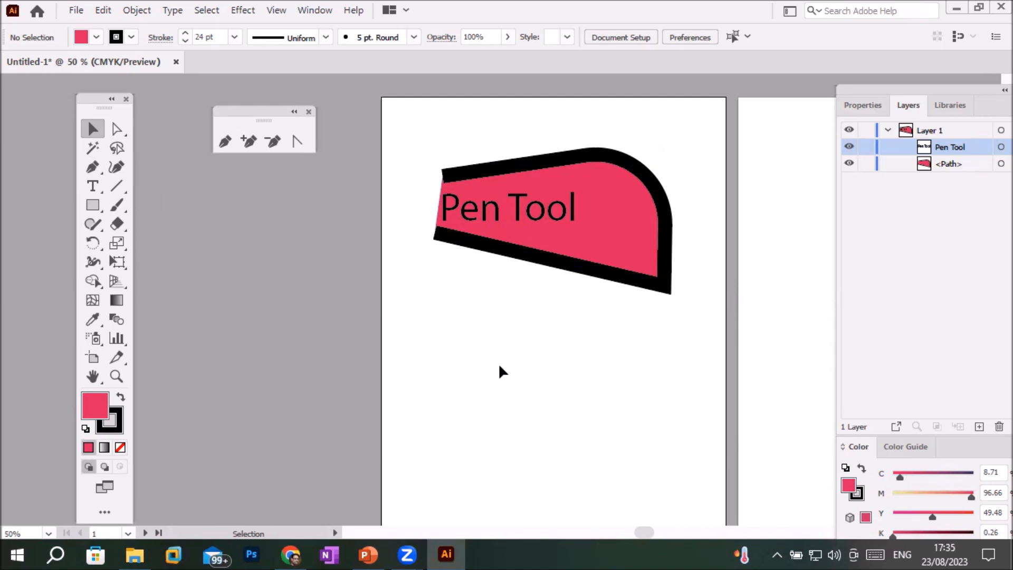
# Round the path's lower-right corner to a radius of about 29.7 mm
pyautogui.click(661, 281)
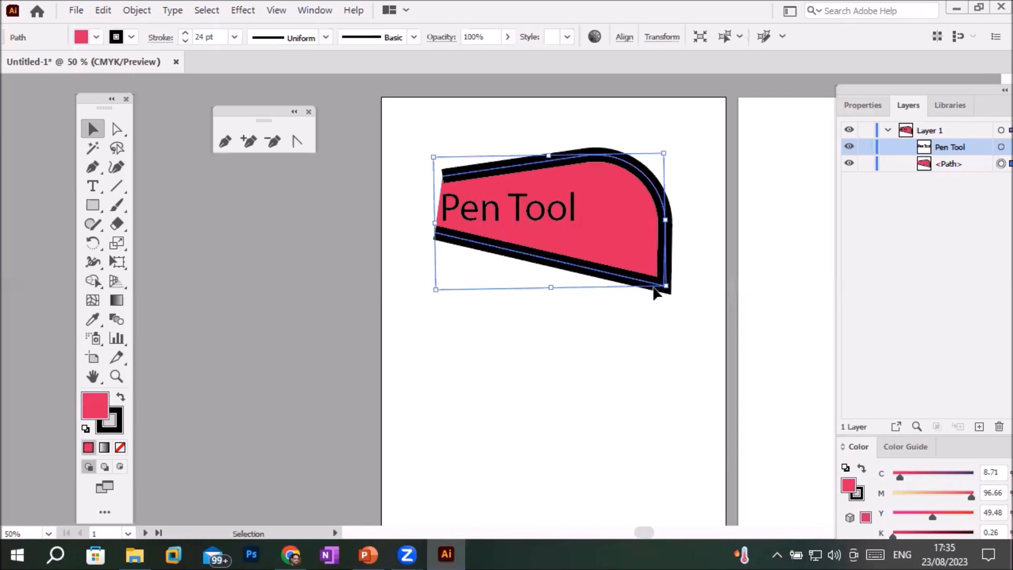
pyautogui.click(116, 127)
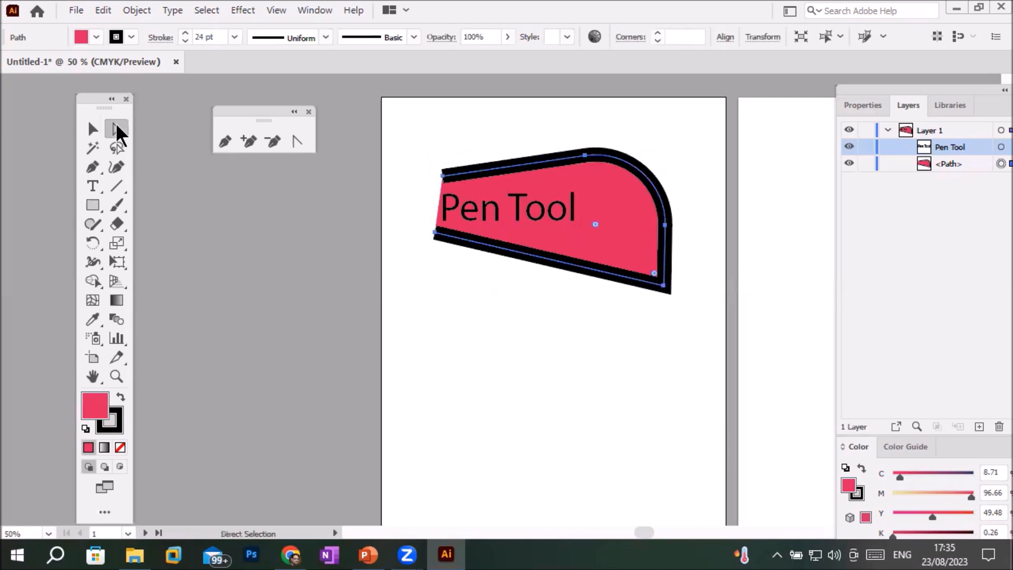
pyautogui.click(655, 274)
pyautogui.moveTo(661, 285); pyautogui.dragTo(561, 242)
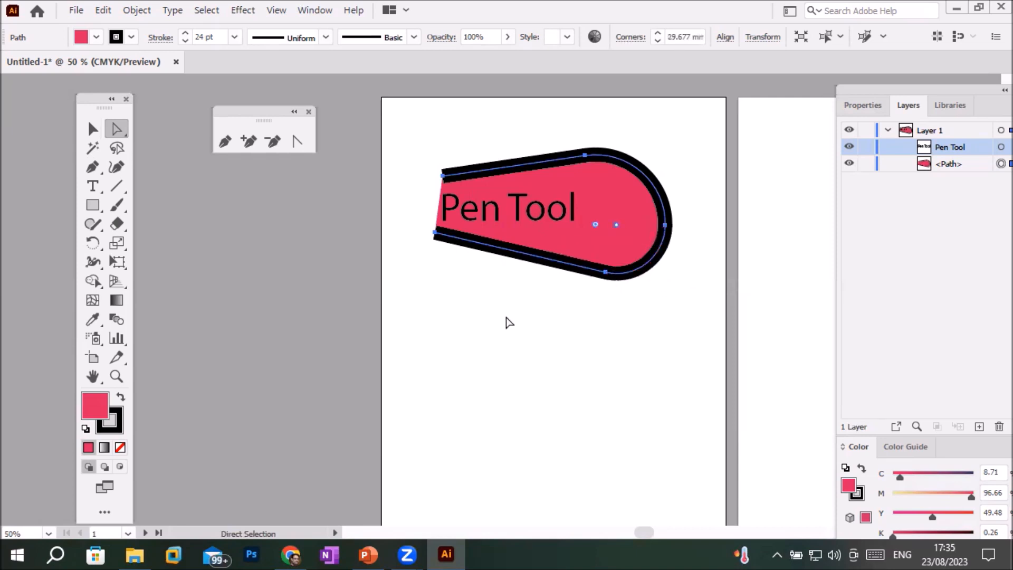
pyautogui.click(494, 349)
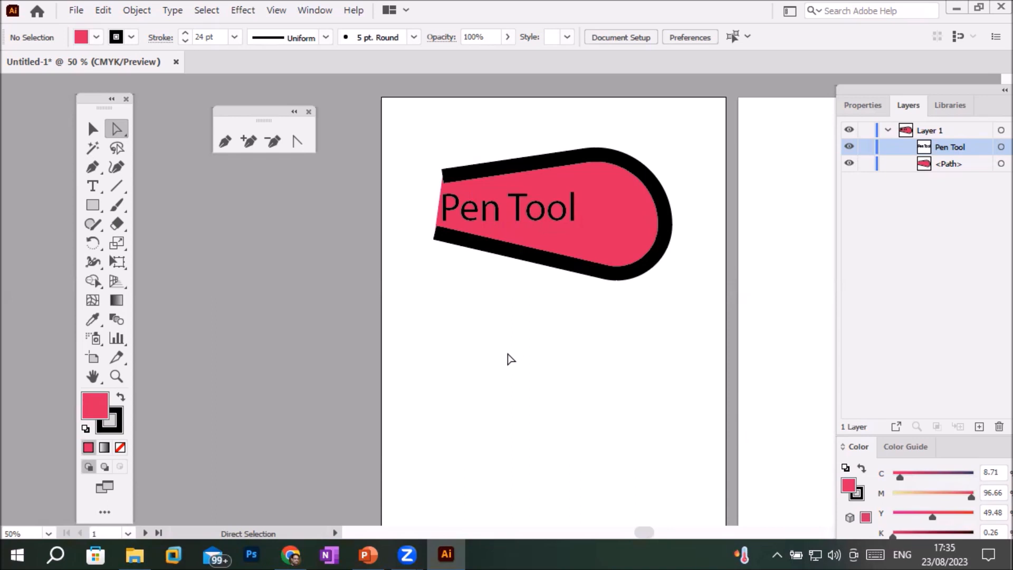
# Move the "Pen Tool" text to the right so it sits inside the red shape
pyautogui.click(518, 202)
pyautogui.moveTo(518, 203); pyautogui.dragTo(554, 210)
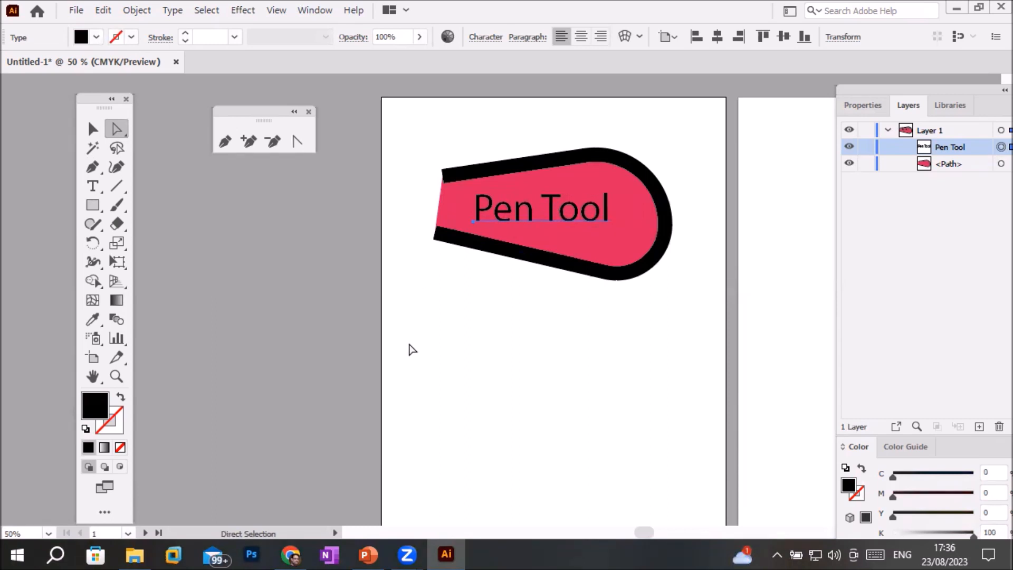
pyautogui.click(94, 186)
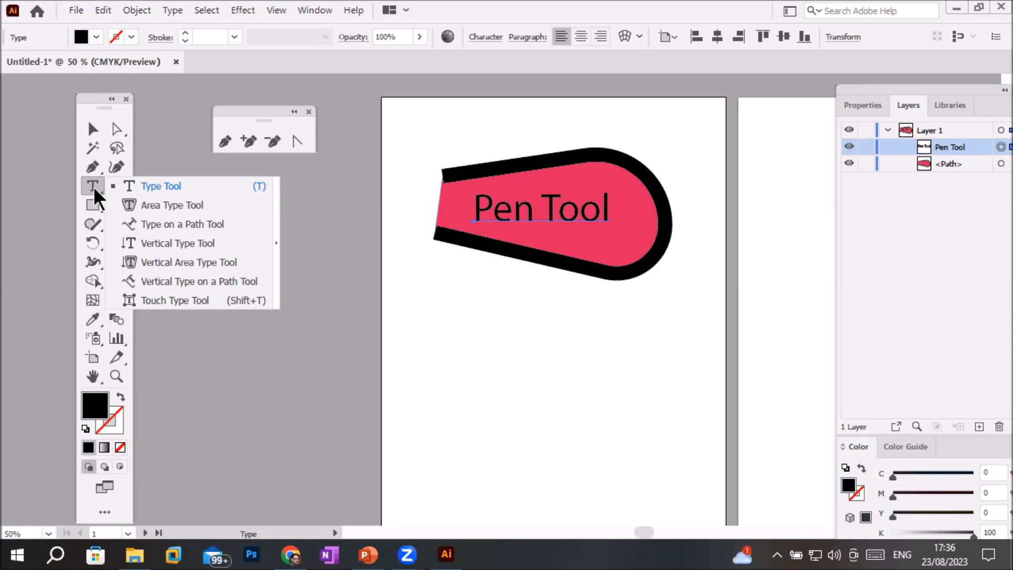
pyautogui.click(94, 186)
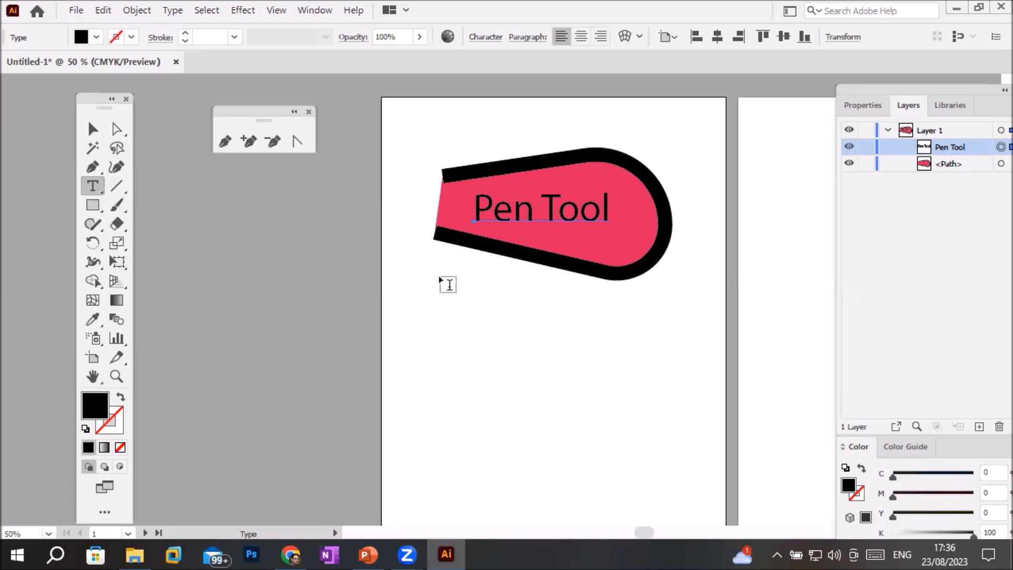
# Draw a closed four-sided path spanning the bottom of the first artboard with the Pen tool
pyautogui.click(93, 164)
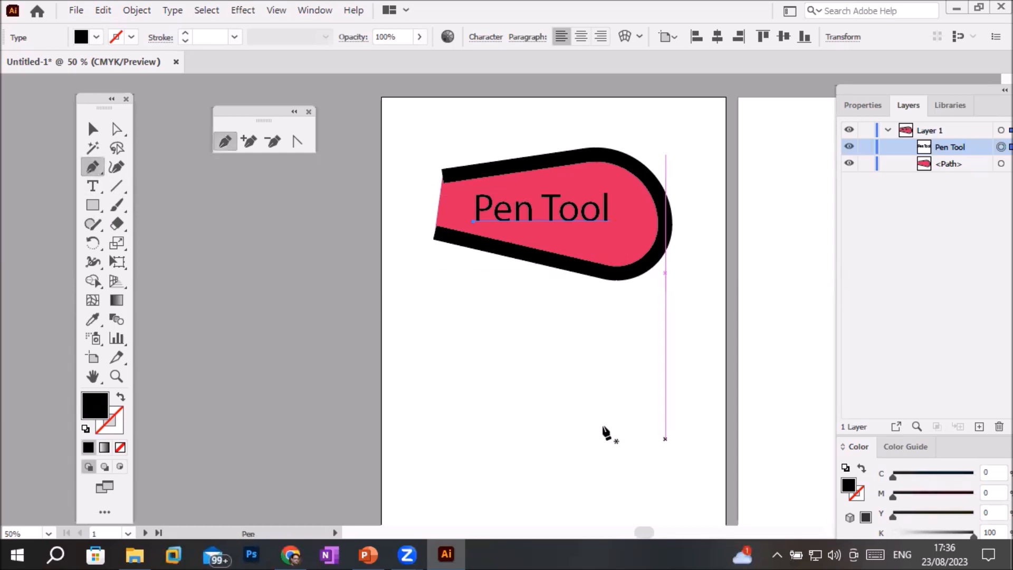
pyautogui.scroll(-1, 606, 425)
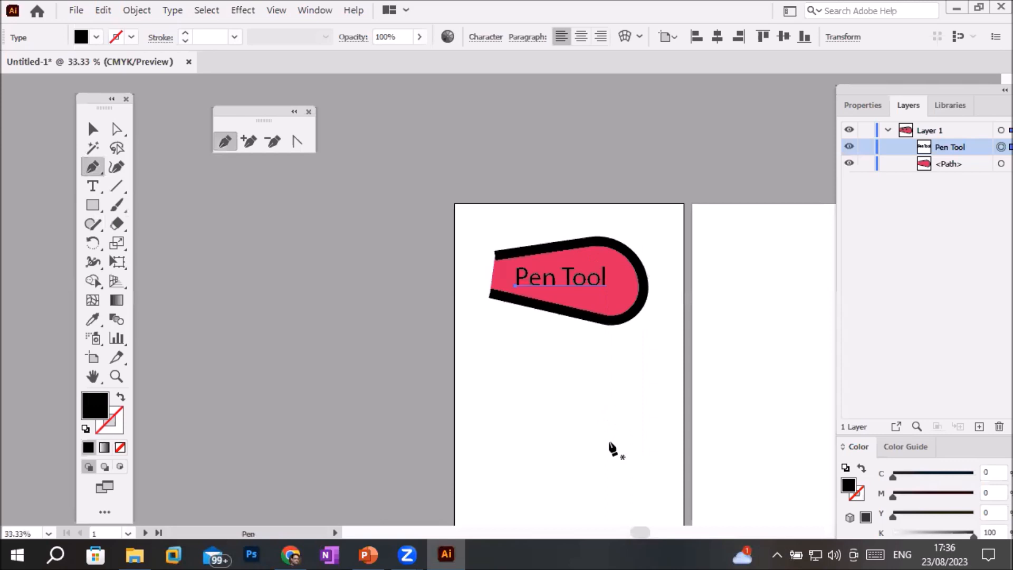
pyautogui.moveTo(603, 411); pyautogui.dragTo(536, 323)
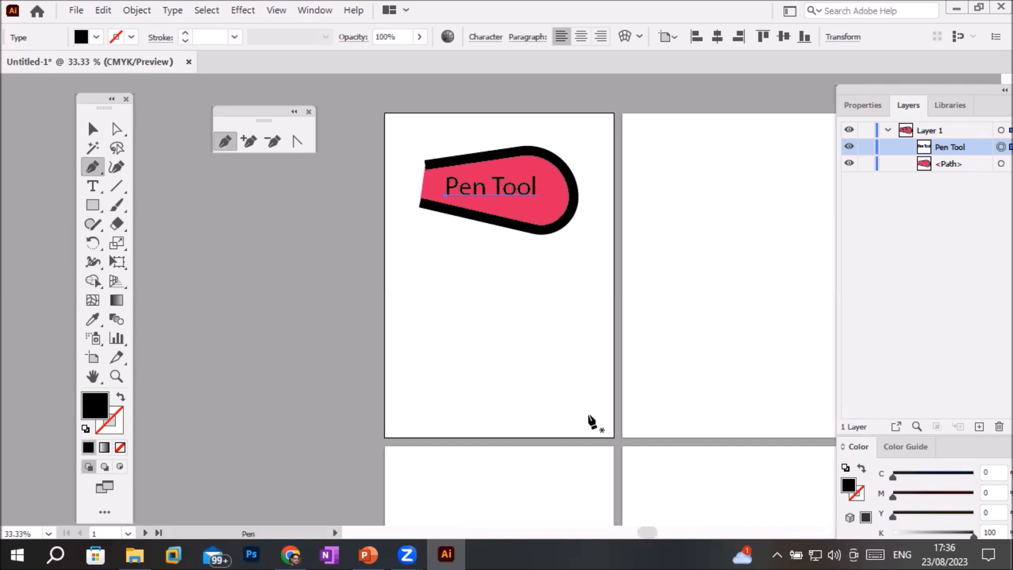
pyautogui.click(613, 399)
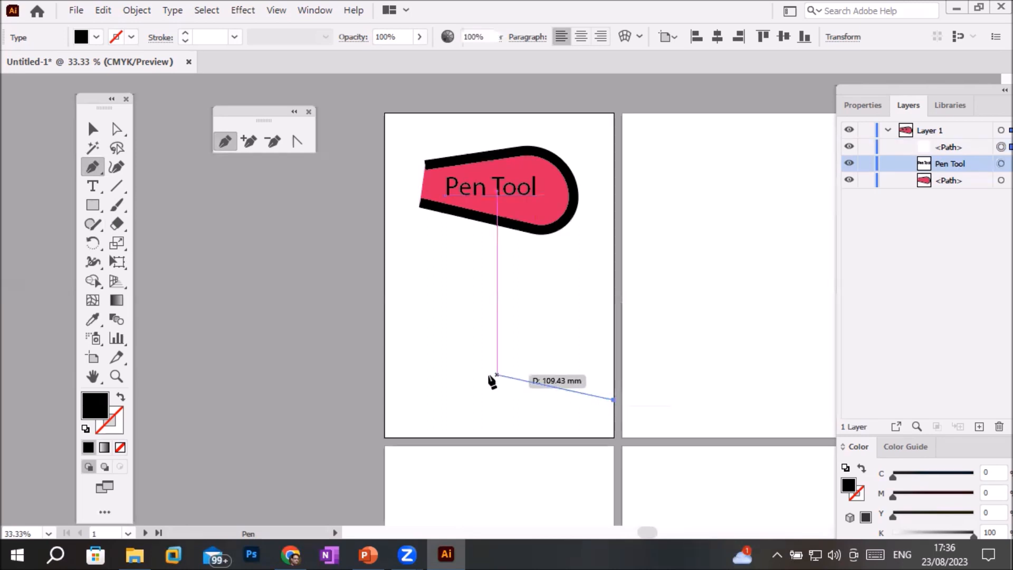
pyautogui.click(388, 400)
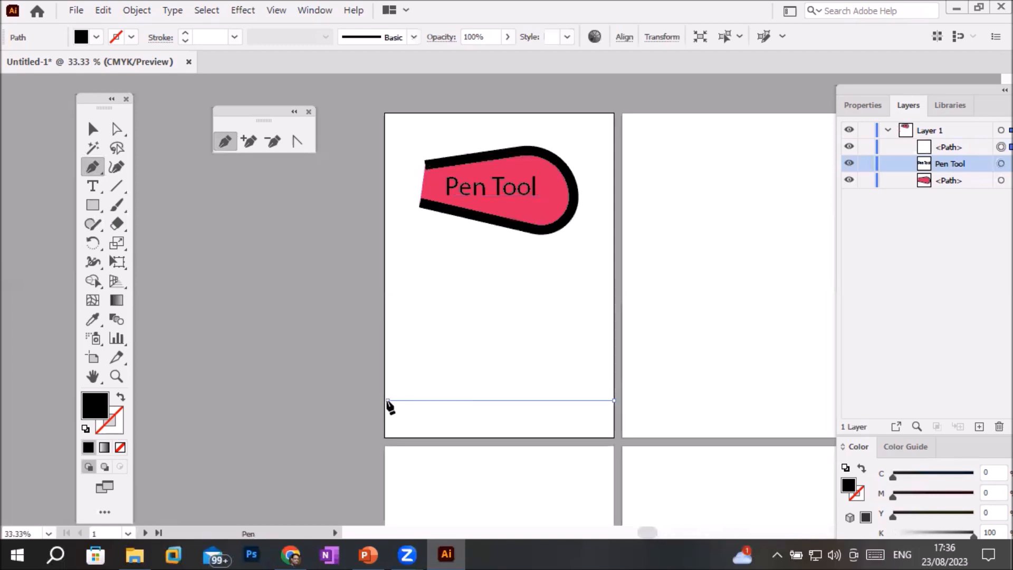
pyautogui.click(387, 437)
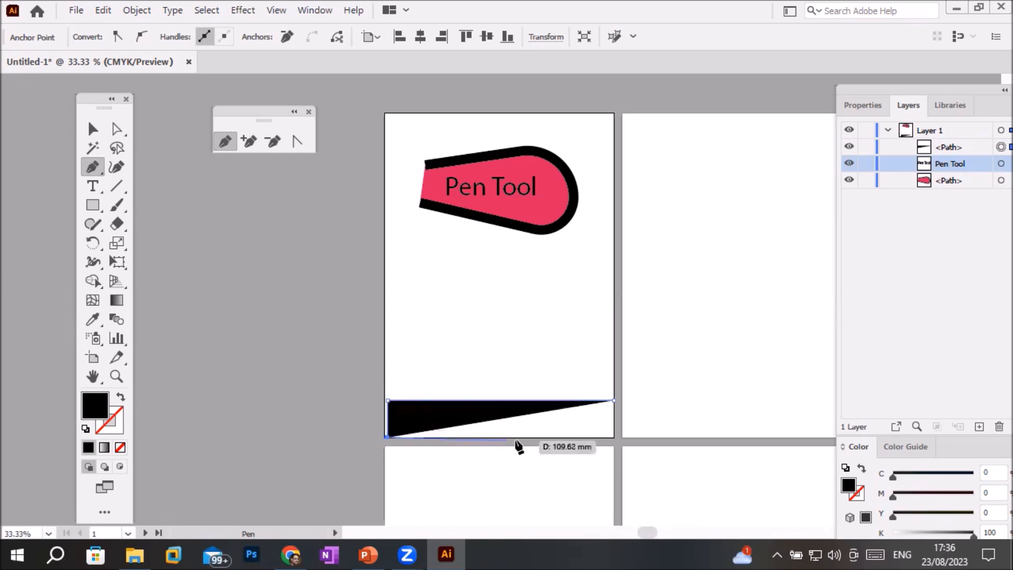
pyautogui.click(612, 437)
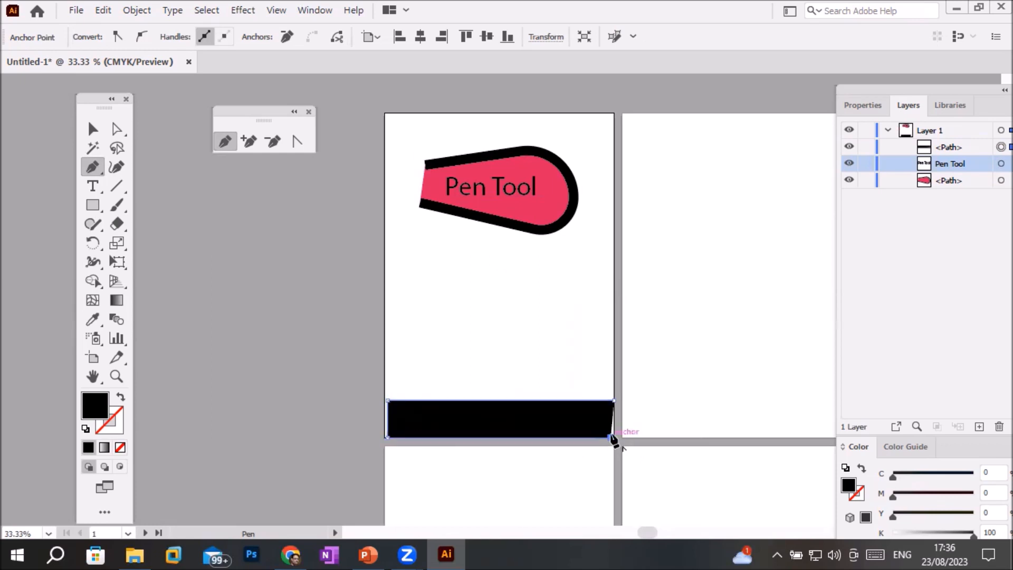
pyautogui.click(613, 401)
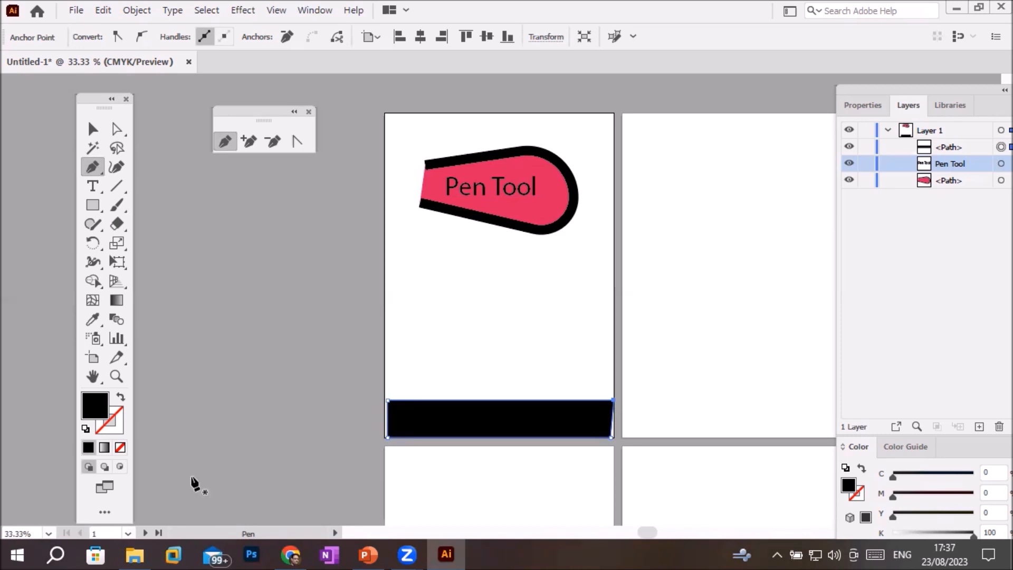
# Remove the bottom path's fill and raise its upper-left anchor along the page edge to about Y 193.4 mm
pyautogui.click(119, 447)
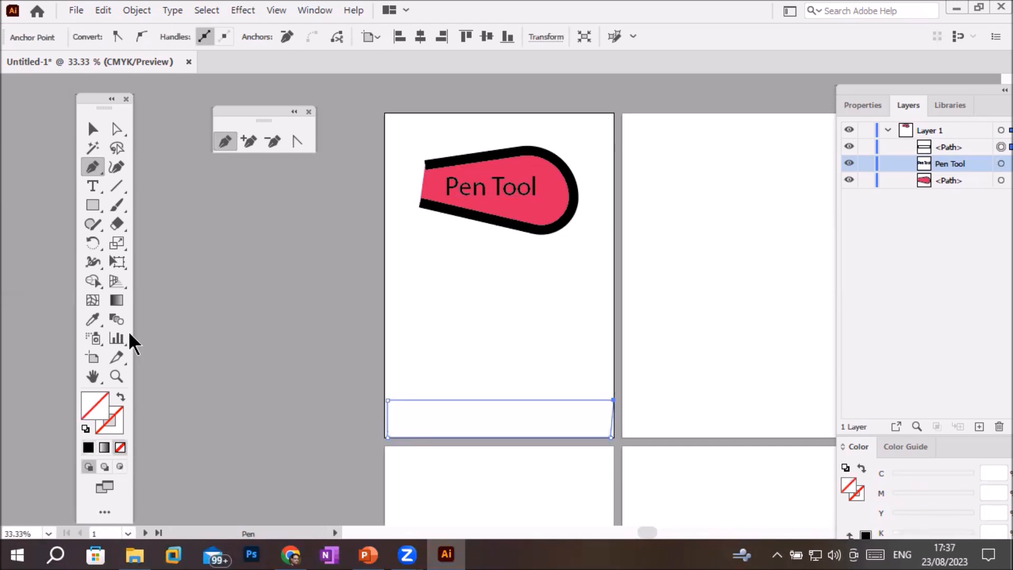
pyautogui.click(116, 128)
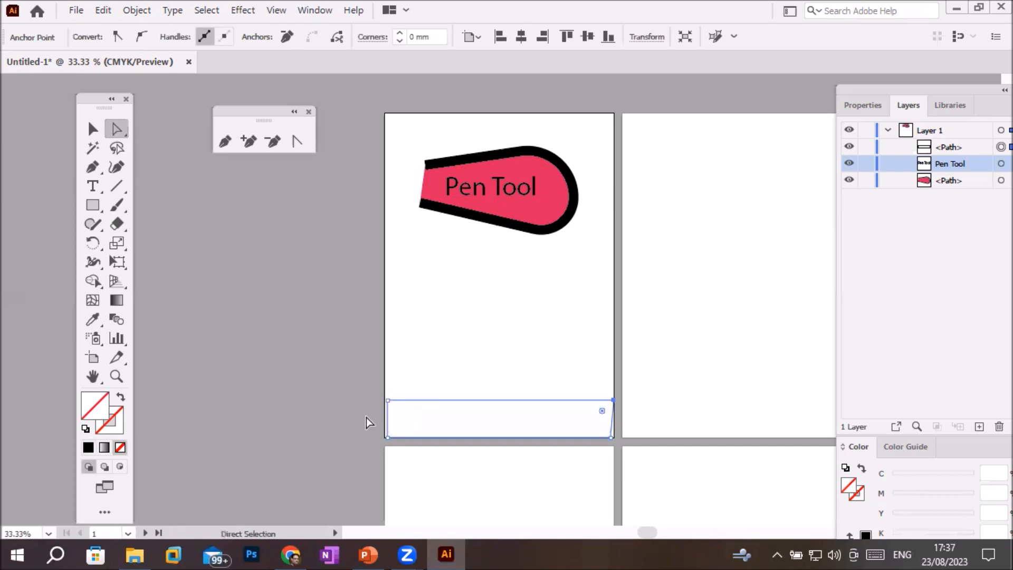
pyautogui.click(387, 401)
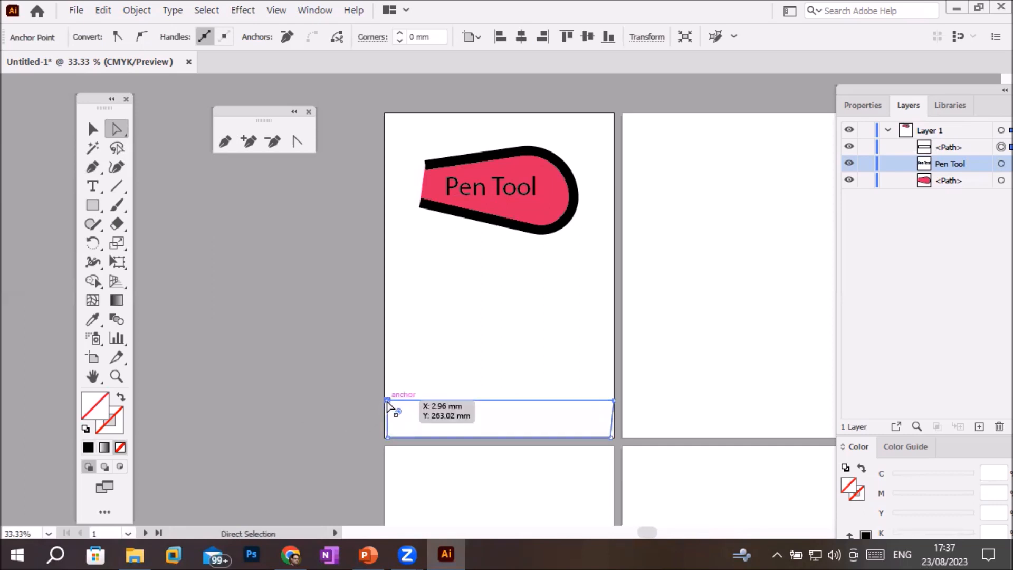
pyautogui.moveTo(387, 402); pyautogui.dragTo(383, 323)
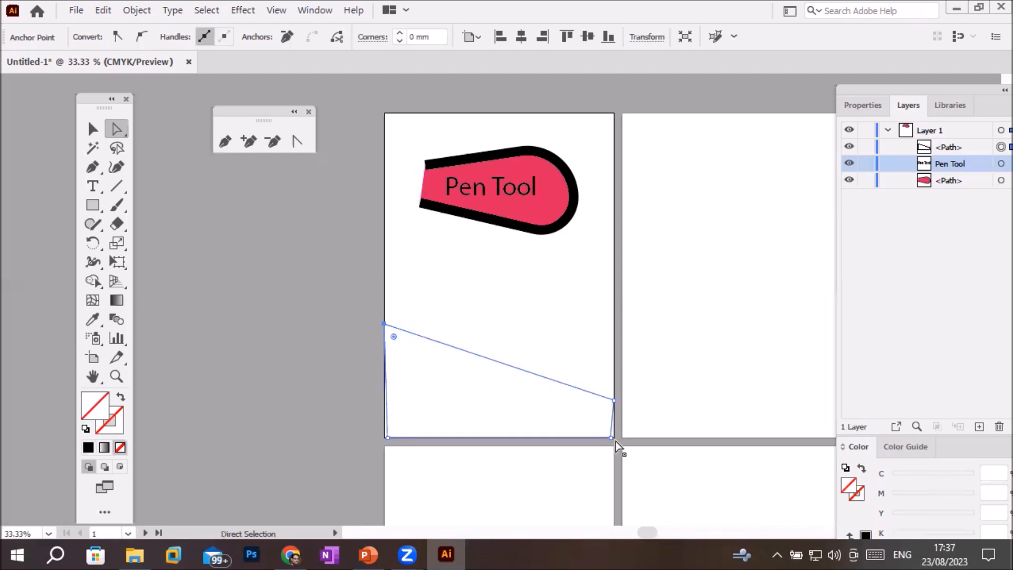
# Move the path's lower-right anchor slightly past the page edge and adjust the lower-left anchor toward the page corner
pyautogui.moveTo(612, 441); pyautogui.dragTo(618, 440)
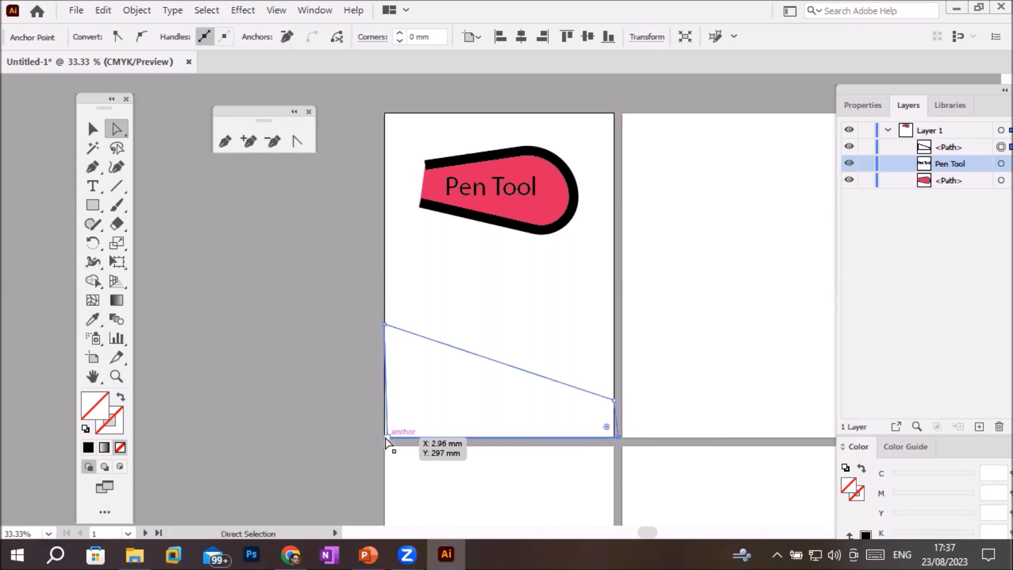
pyautogui.moveTo(387, 437); pyautogui.dragTo(382, 434)
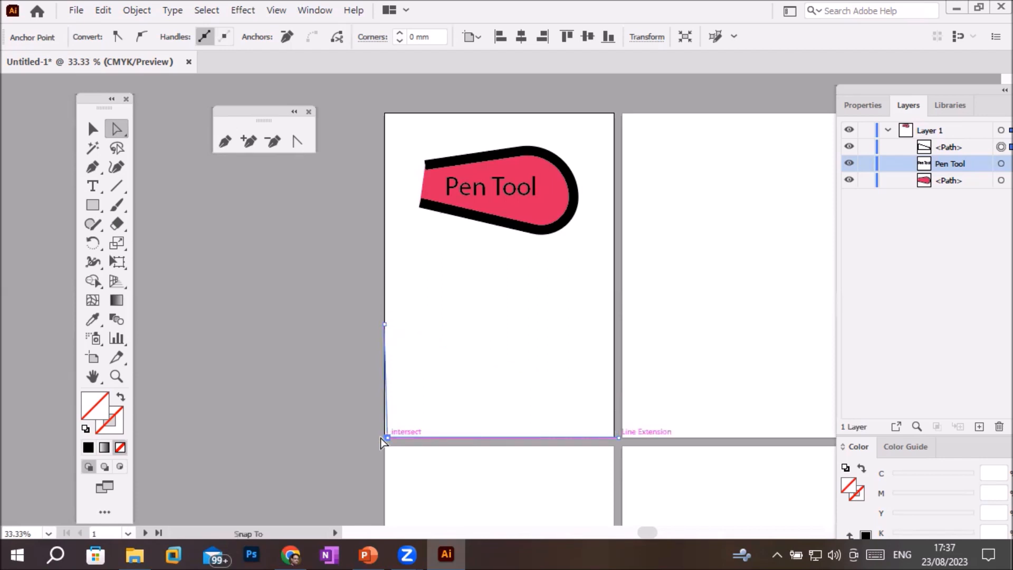
pyautogui.moveTo(381, 438); pyautogui.dragTo(384, 438)
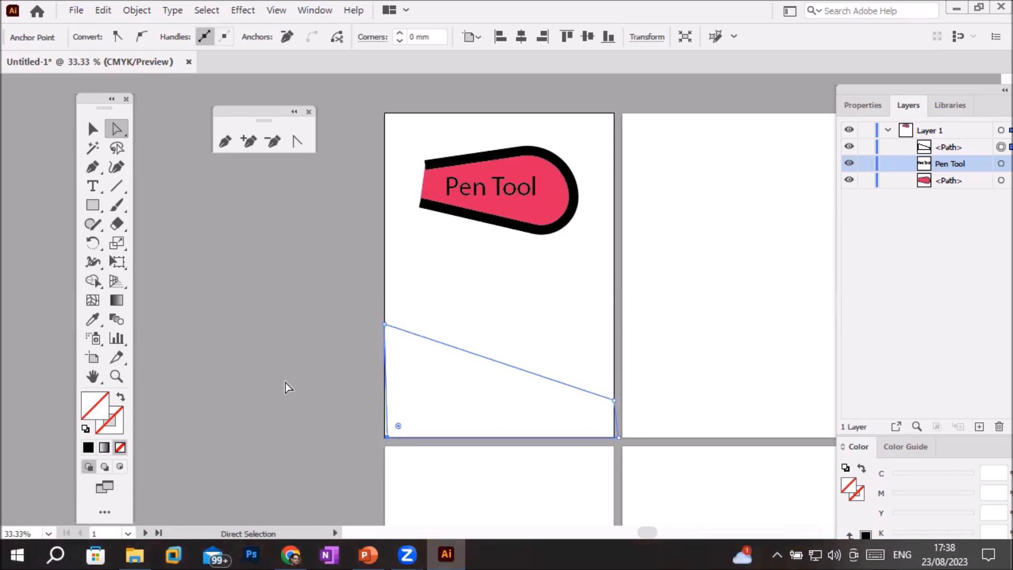
# Try converting the path's upper-right anchor to a smooth point, and undo the conversion
pyautogui.click(615, 402)
pyautogui.click(616, 403)
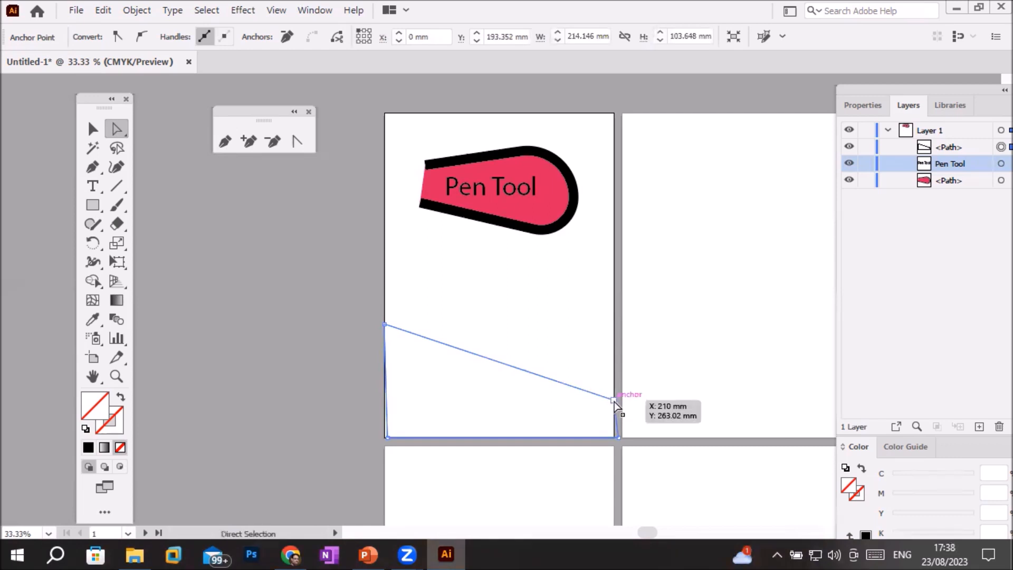
pyautogui.click(614, 401)
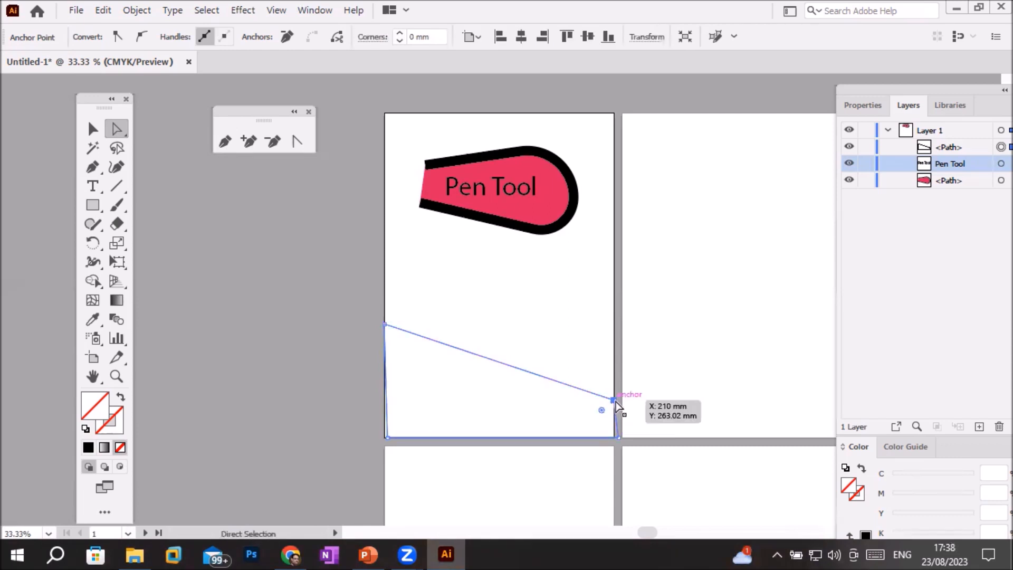
pyautogui.click(141, 36)
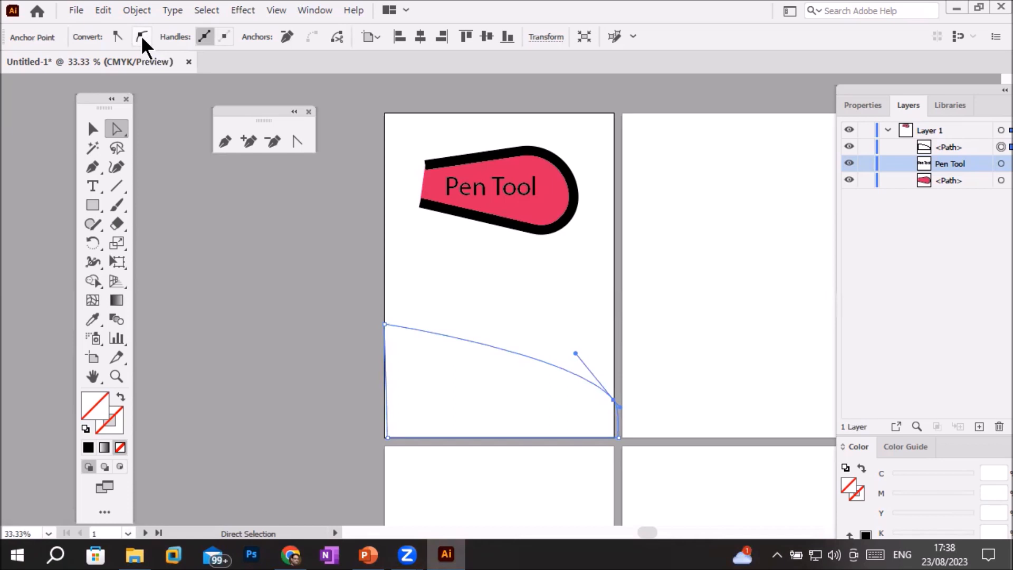
pyautogui.hotkey('ctrl', 'z')
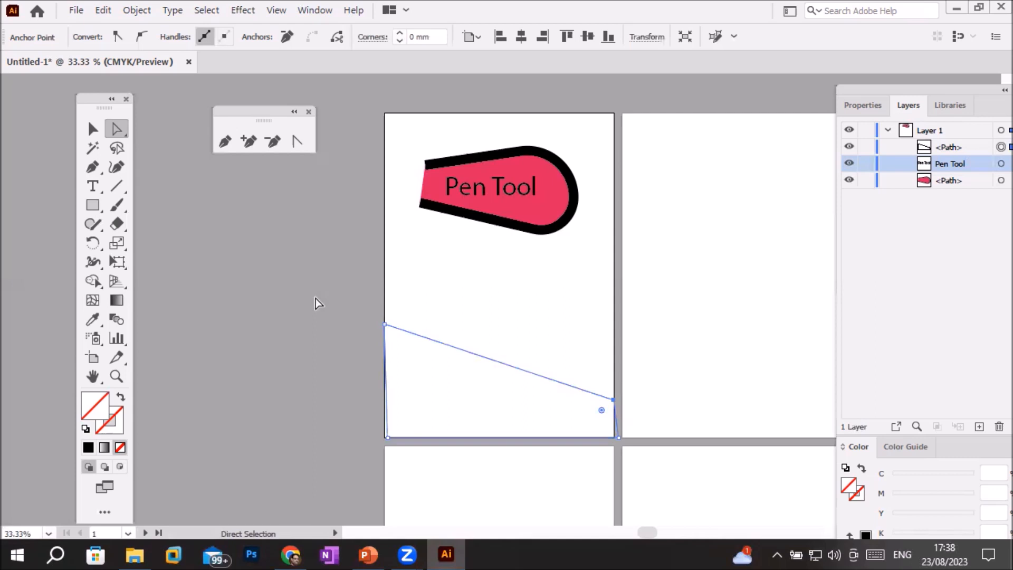
# Bend the path's slanted top edge into a concave curve with the Curvature tool and raise its upper-left anchor to about Y 169.4 mm
pyautogui.click(120, 165)
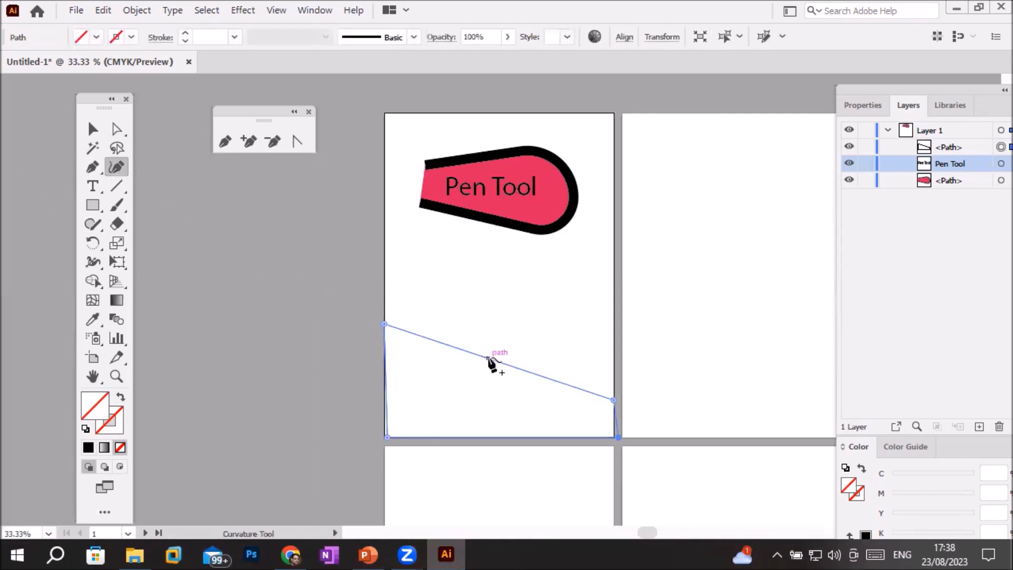
pyautogui.moveTo(486, 357); pyautogui.dragTo(480, 403)
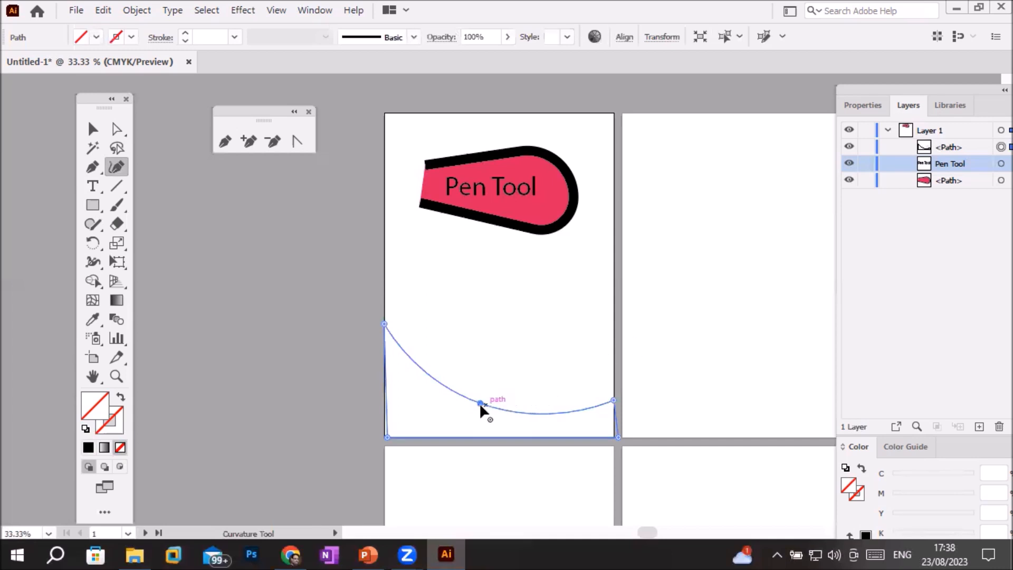
pyautogui.moveTo(479, 403); pyautogui.dragTo(425, 382)
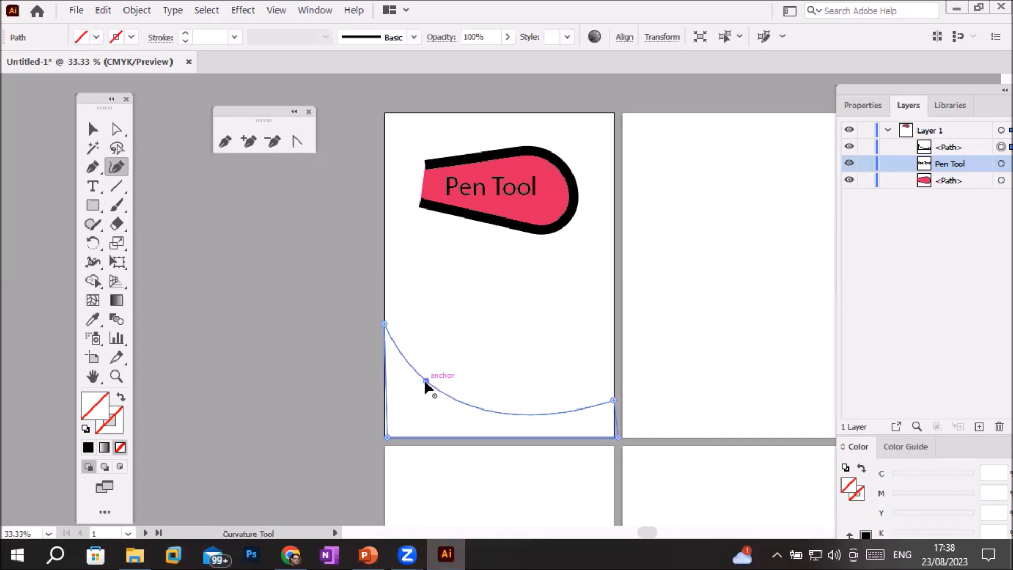
pyautogui.click(115, 126)
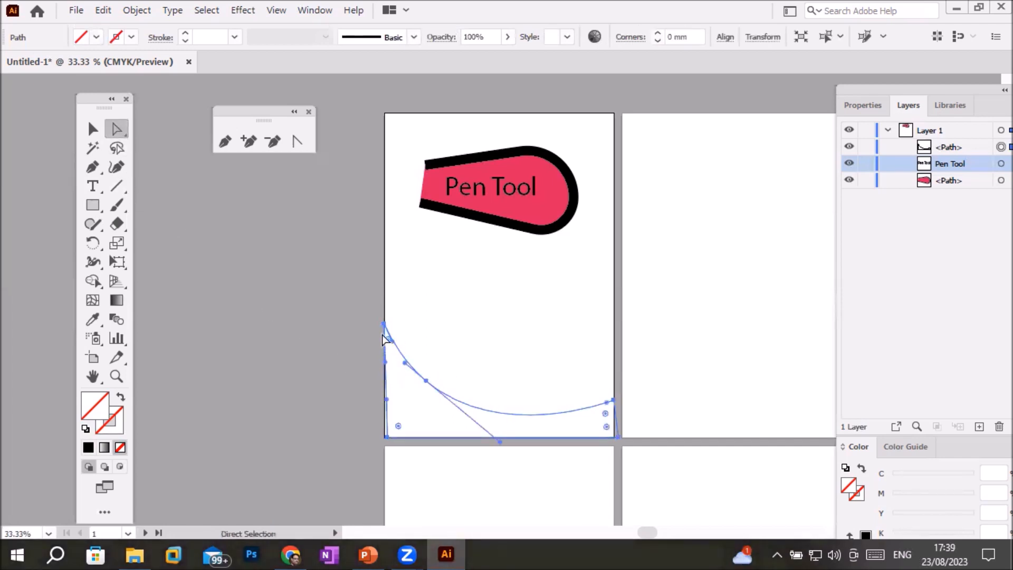
pyautogui.moveTo(384, 324); pyautogui.dragTo(380, 299)
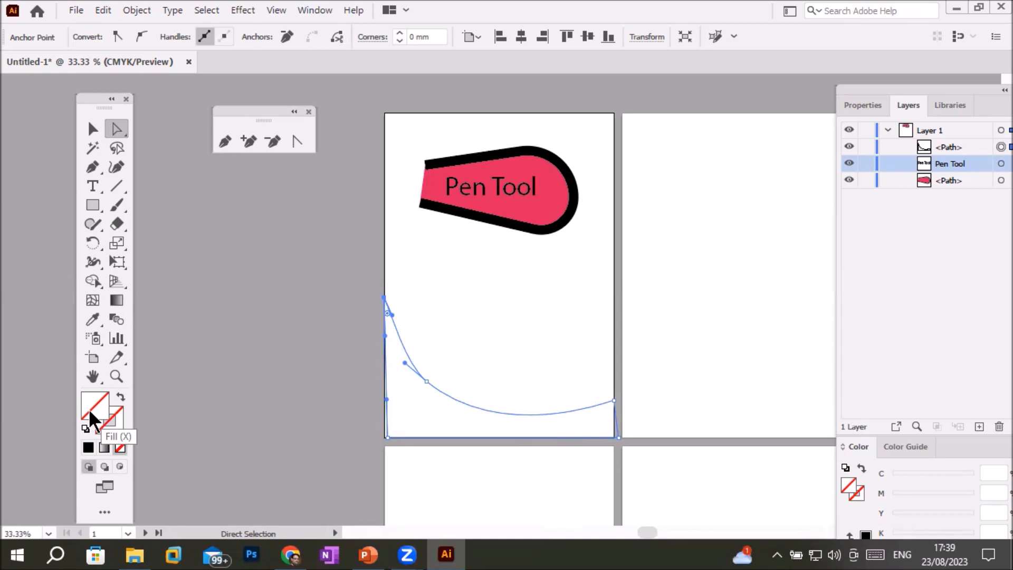
# Fill the curved bottom shape with the bright cyan-blue swatch (C 100, M 0) and deselect it
pyautogui.click(871, 108)
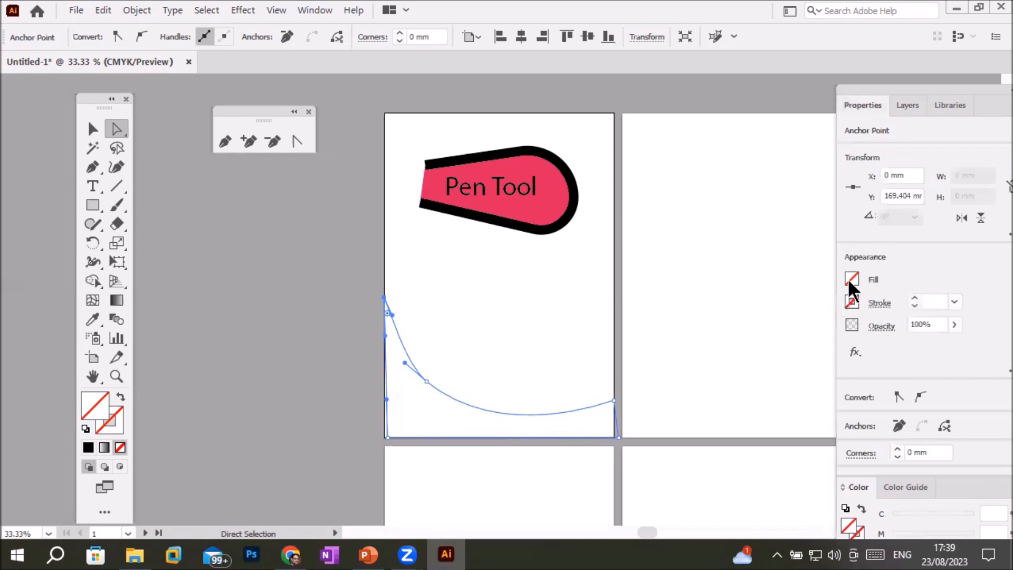
pyautogui.click(849, 280)
pyautogui.click(767, 336)
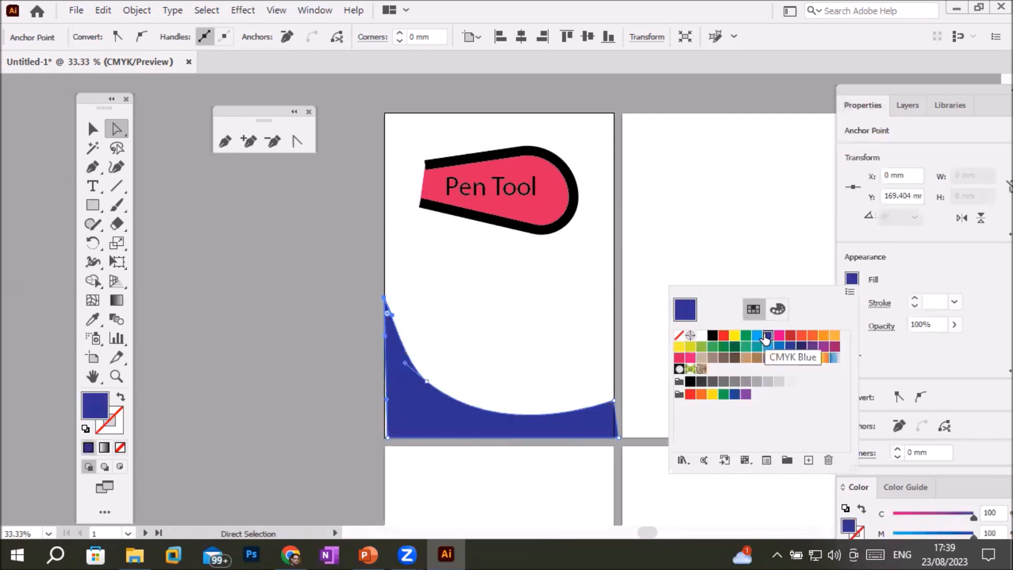
pyautogui.click(757, 336)
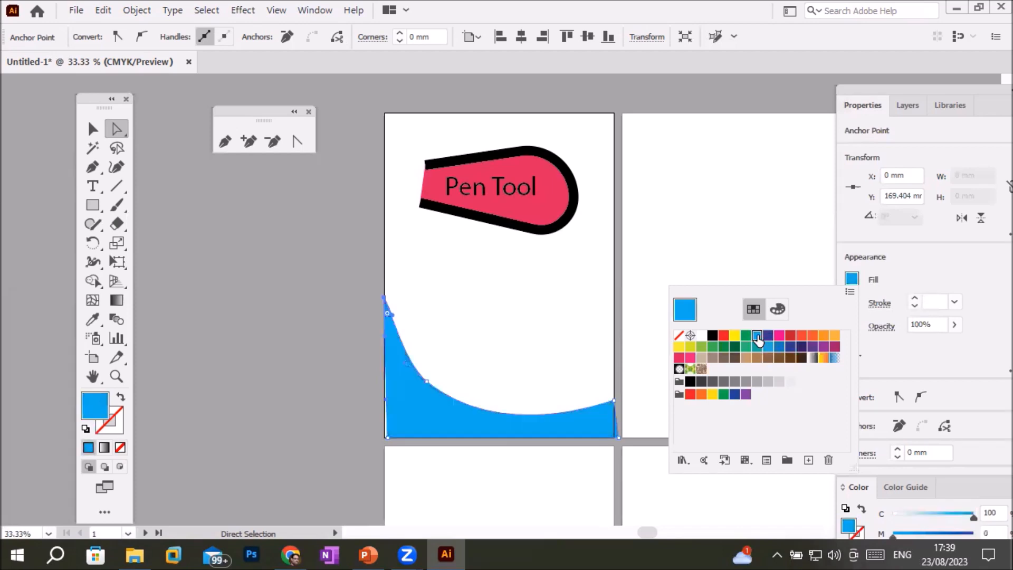
pyautogui.click(92, 135)
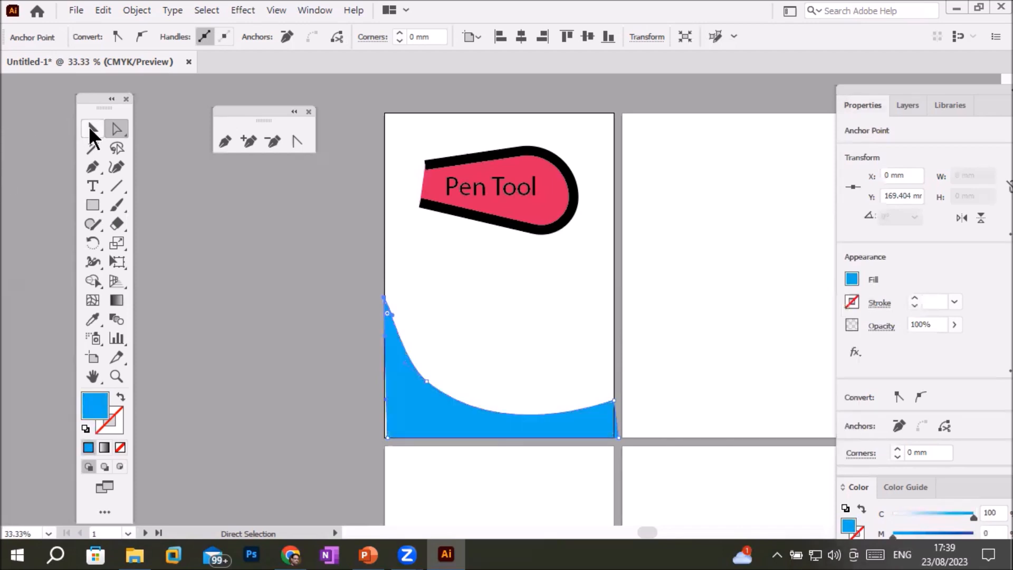
pyautogui.click(268, 248)
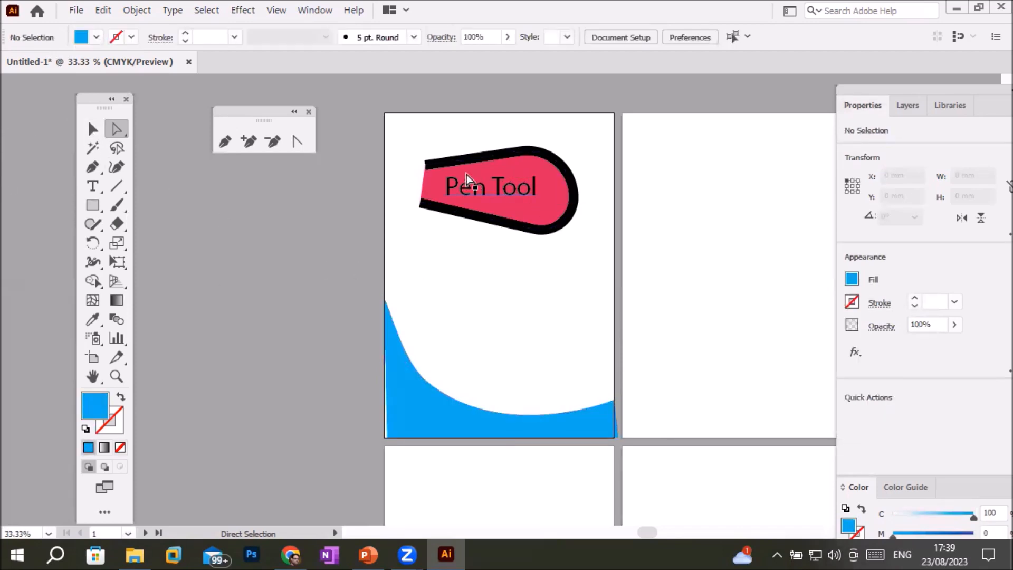
# Shift the red shape's upper edge slightly upward and move the shape with its "Pen Tool" text down to the middle of the page
pyautogui.moveTo(469, 159)
pyautogui.mouseDown()
pyautogui.moveTo(464, 219)
pyautogui.moveTo(473, 152)
pyautogui.mouseUp()
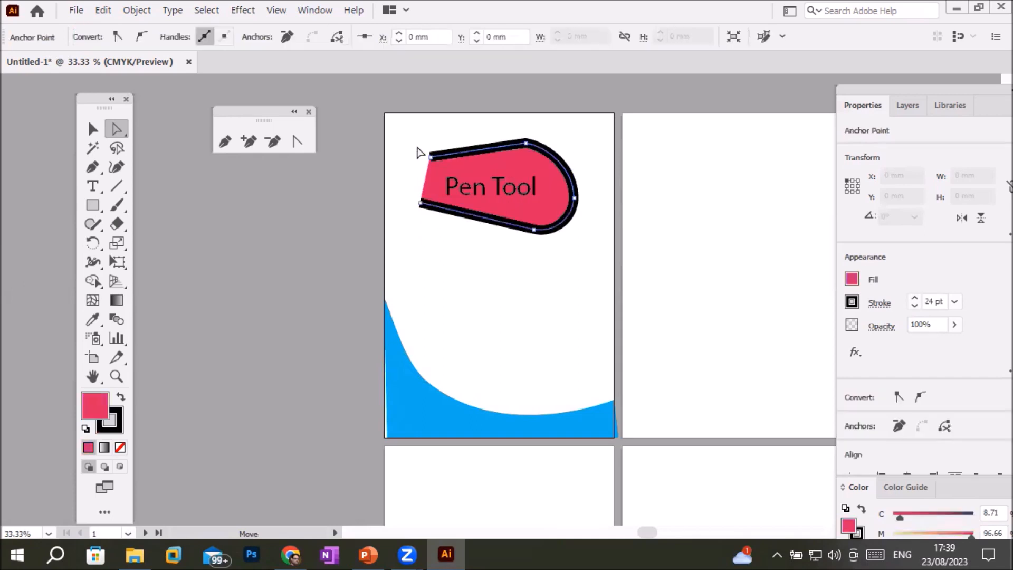
pyautogui.click(93, 129)
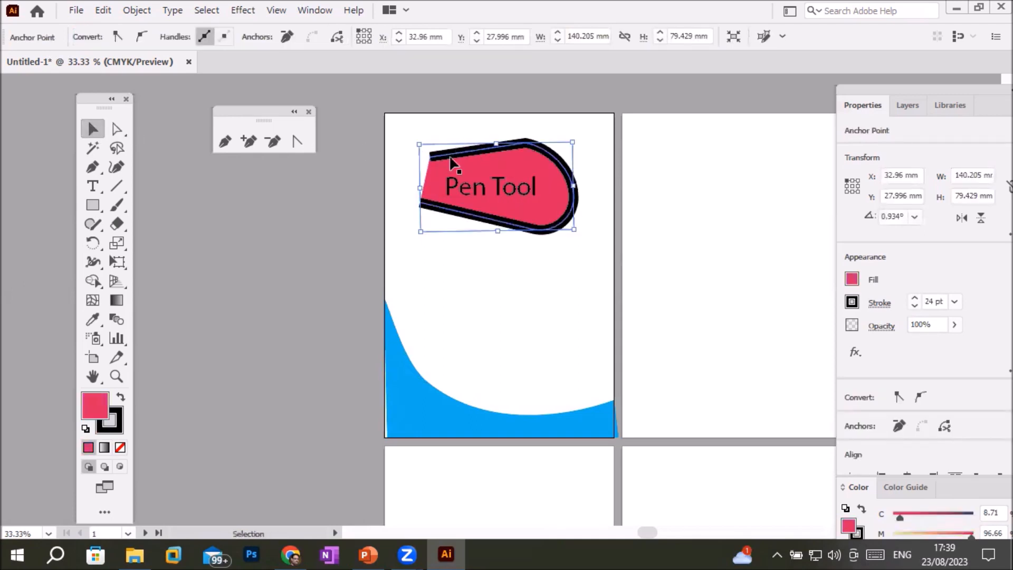
pyautogui.moveTo(452, 160); pyautogui.dragTo(451, 269)
pyautogui.moveTo(443, 200); pyautogui.dragTo(400, 311)
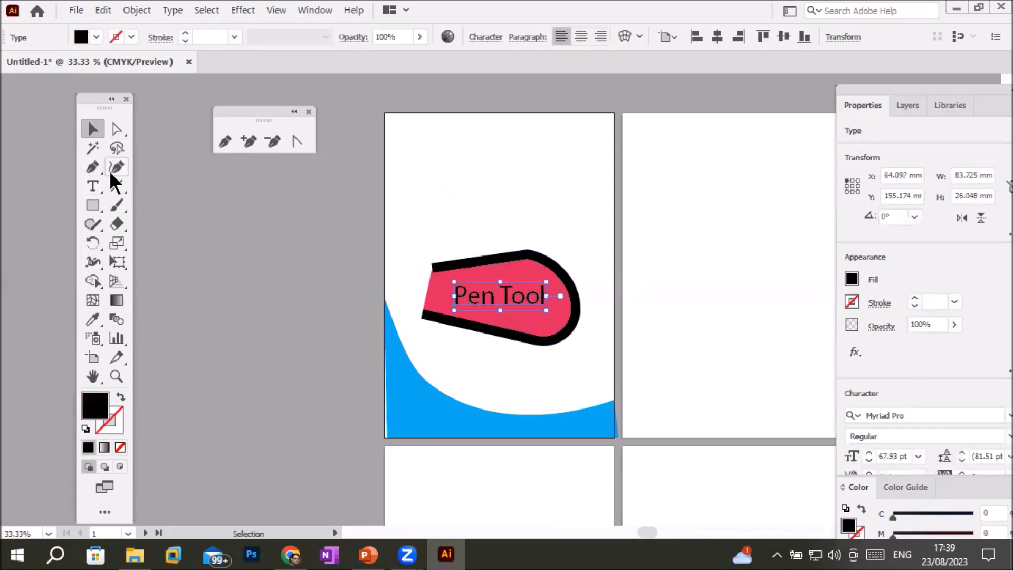
# Draw a rectangle about 210 by 59.8 mm across the full width of the page's top
pyautogui.click(94, 166)
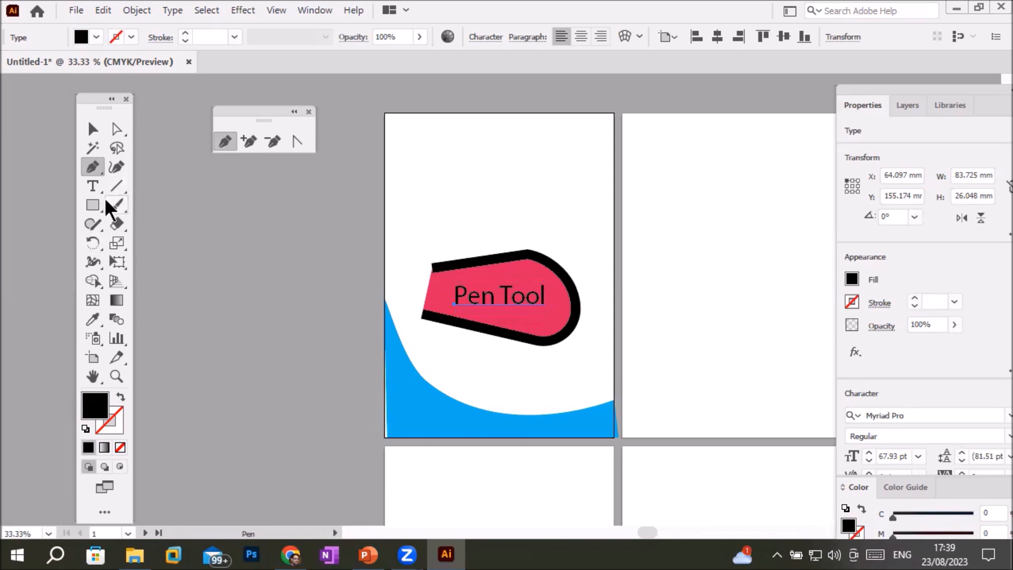
pyautogui.click(91, 203)
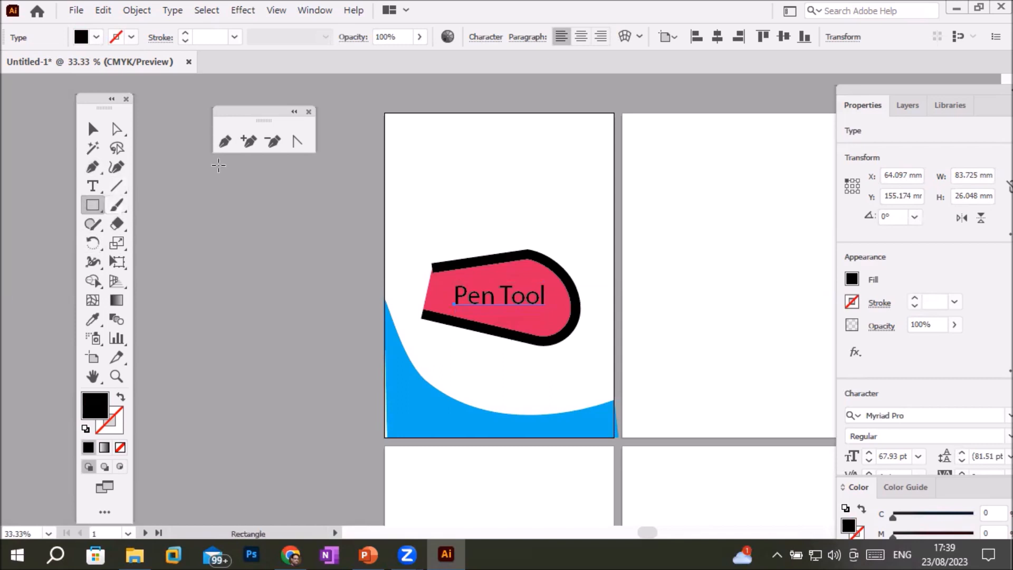
pyautogui.moveTo(385, 113)
pyautogui.mouseDown()
pyautogui.moveTo(485, 164)
pyautogui.moveTo(614, 178)
pyautogui.mouseUp()
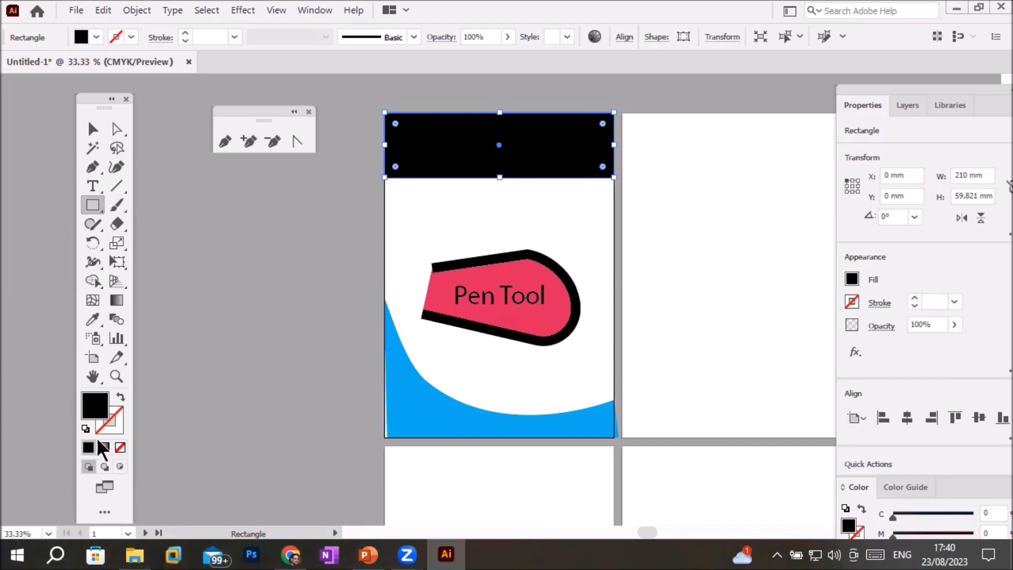
# Reset the top rectangle to the default white fill and black 1 pt stroke and activate the Curvature tool
pyautogui.click(84, 429)
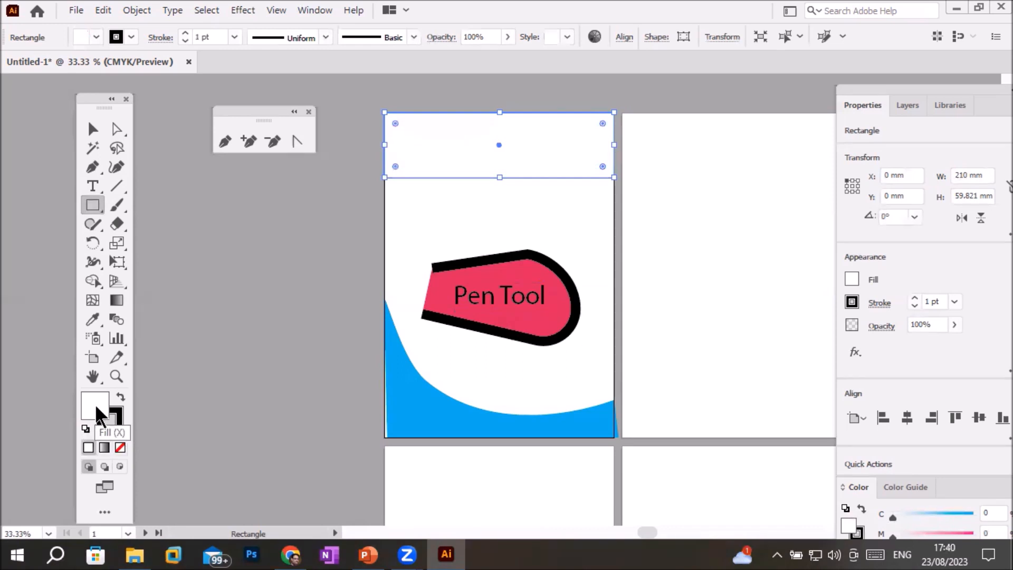
pyautogui.click(116, 167)
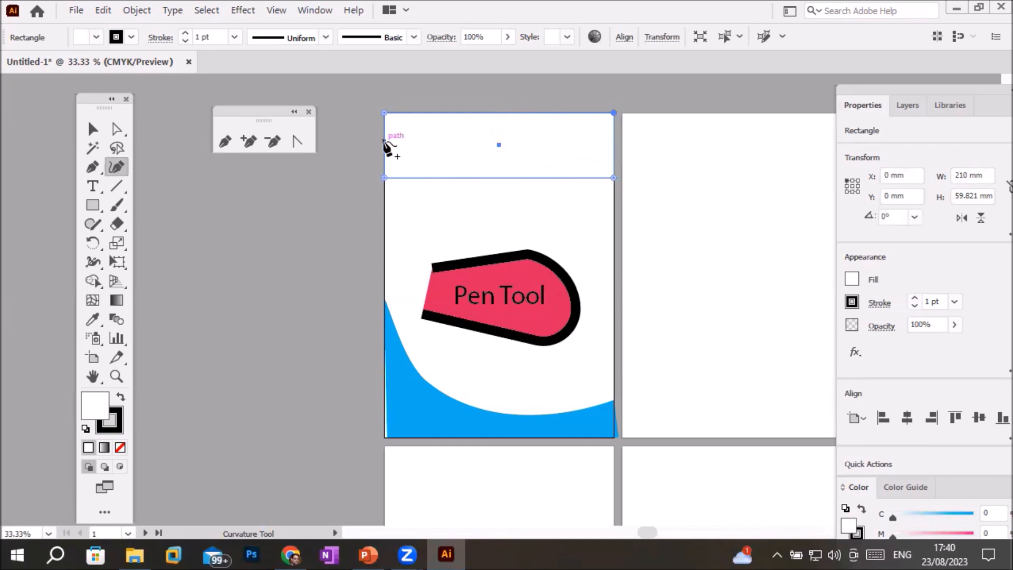
# Try to bend both short sides of the top rectangle inward with a CMYK Cyan fill, and undo these changes
pyautogui.moveTo(385, 145); pyautogui.dragTo(414, 143)
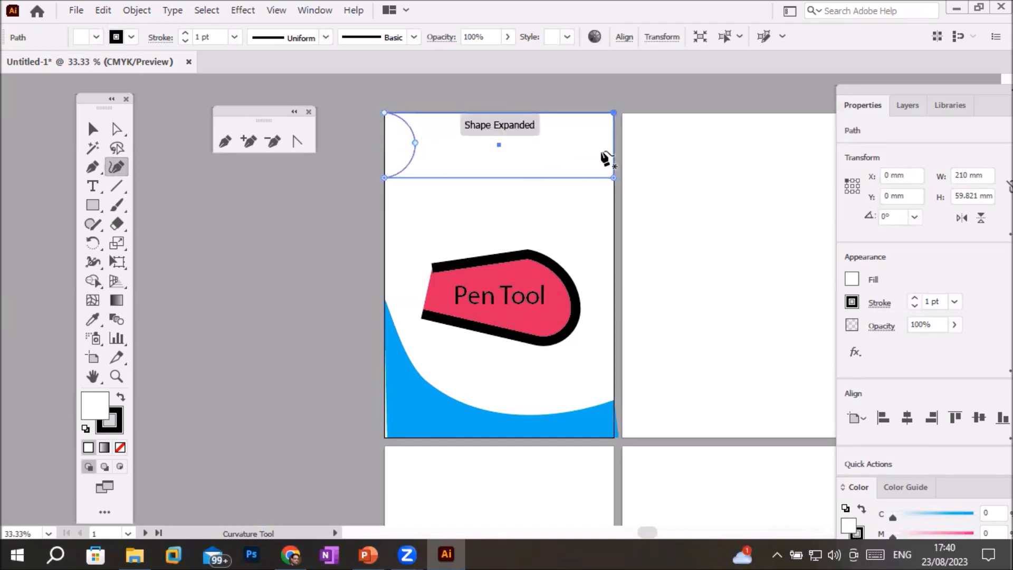
pyautogui.moveTo(612, 153); pyautogui.dragTo(586, 152)
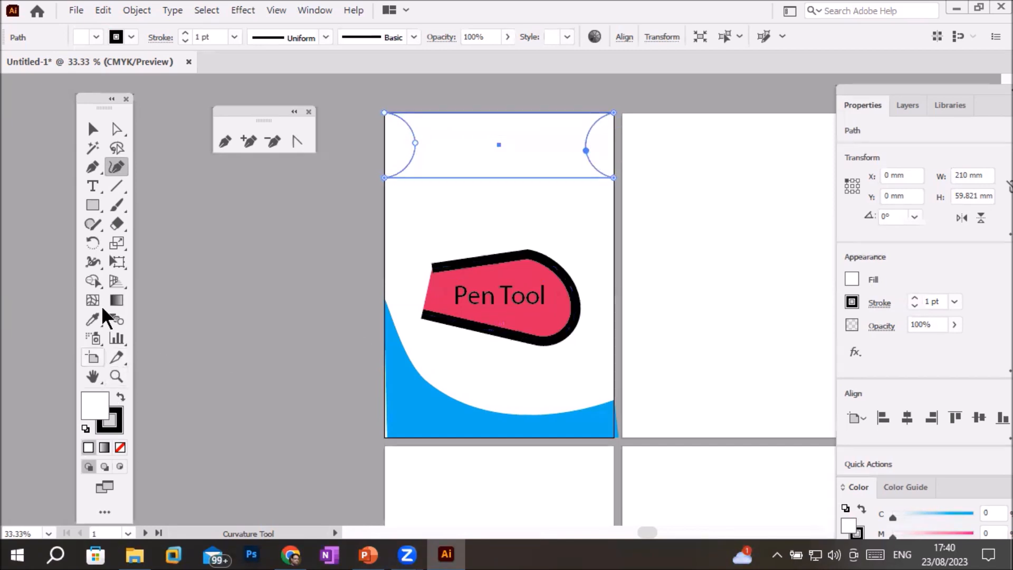
pyautogui.click(95, 38)
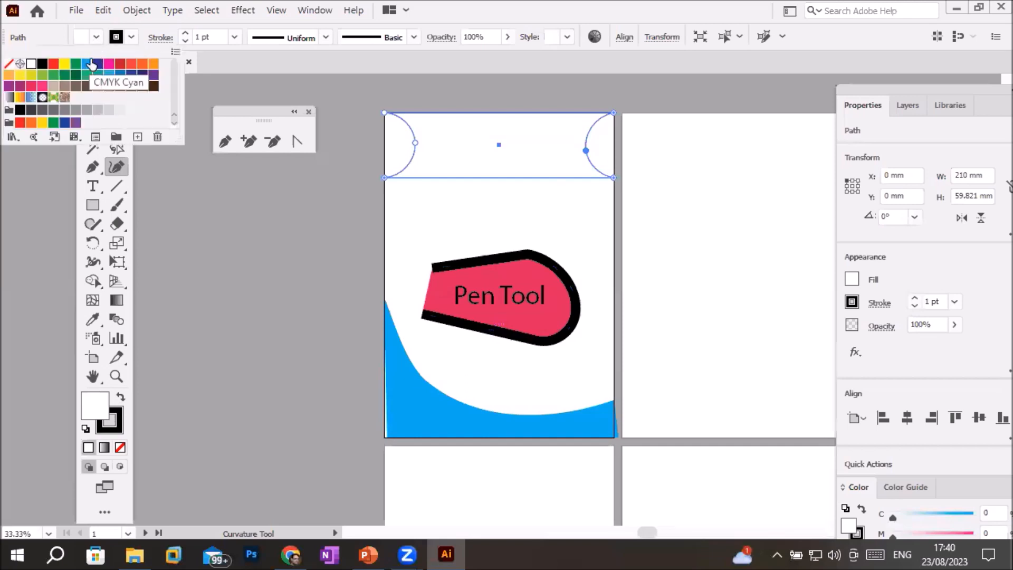
pyautogui.click(87, 64)
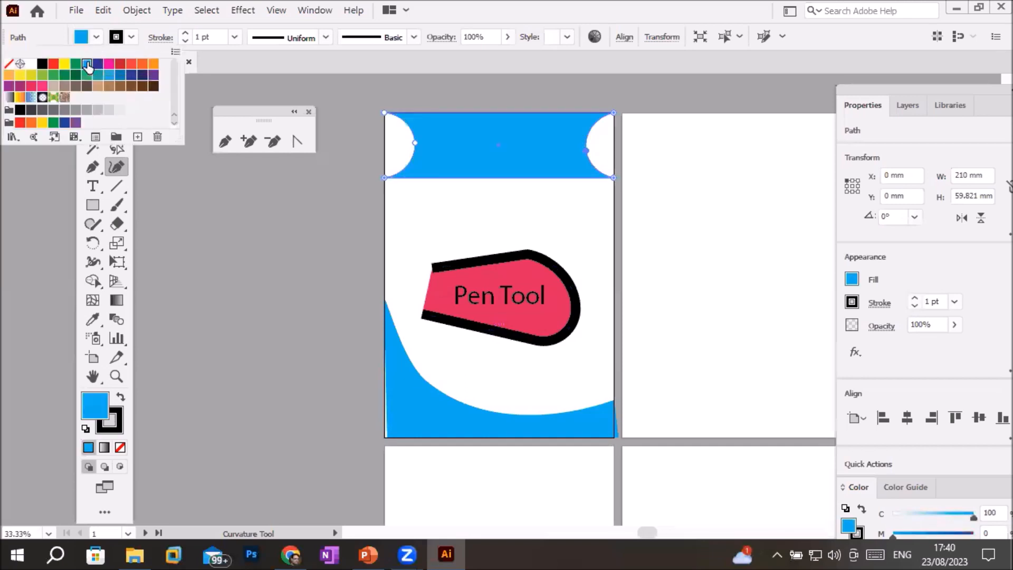
pyautogui.click(186, 297)
pyautogui.click(186, 297)
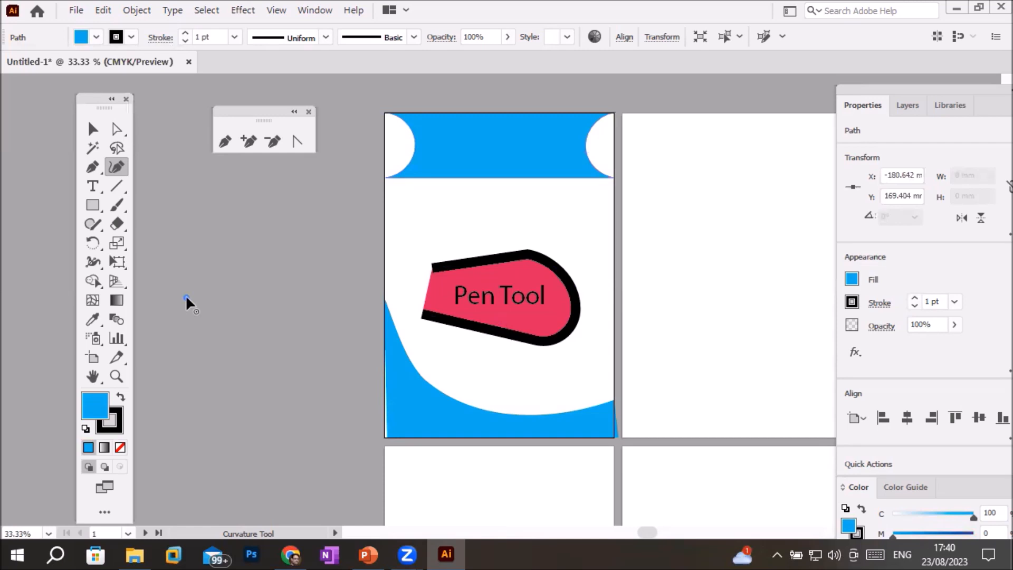
pyautogui.hotkey('ctrl', 'z')
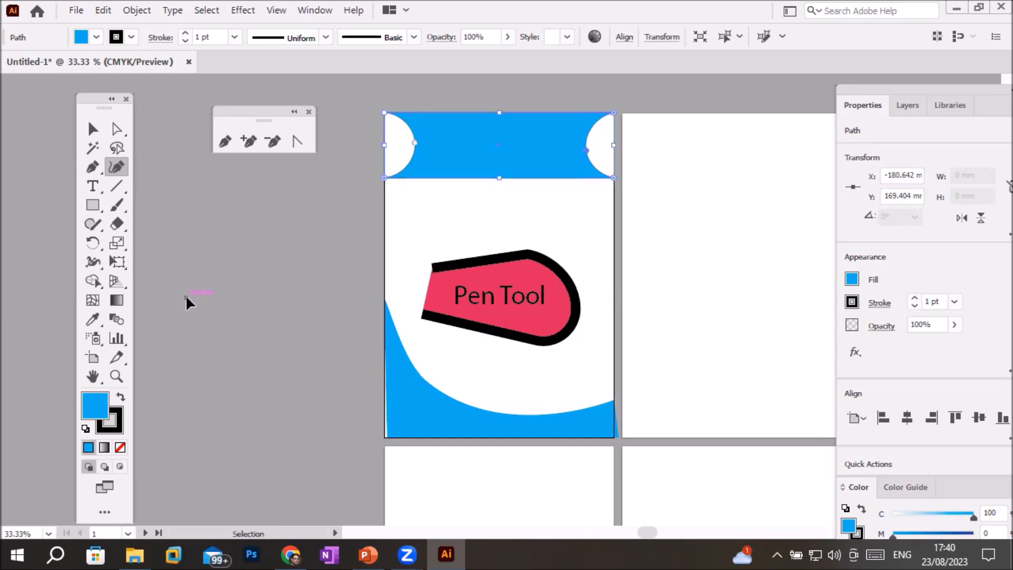
pyautogui.hotkey('ctrl', 'z')
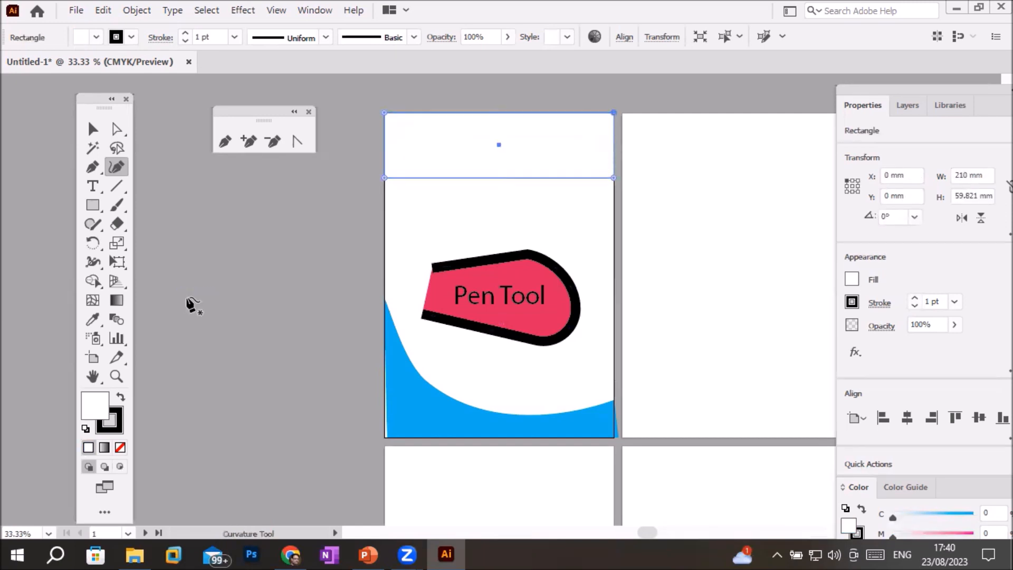
# Bend the top rectangle's lower edge downward to a total height of about 102 mm and fill the shape with CMYK Cyan
pyautogui.moveTo(496, 178); pyautogui.dragTo(492, 224)
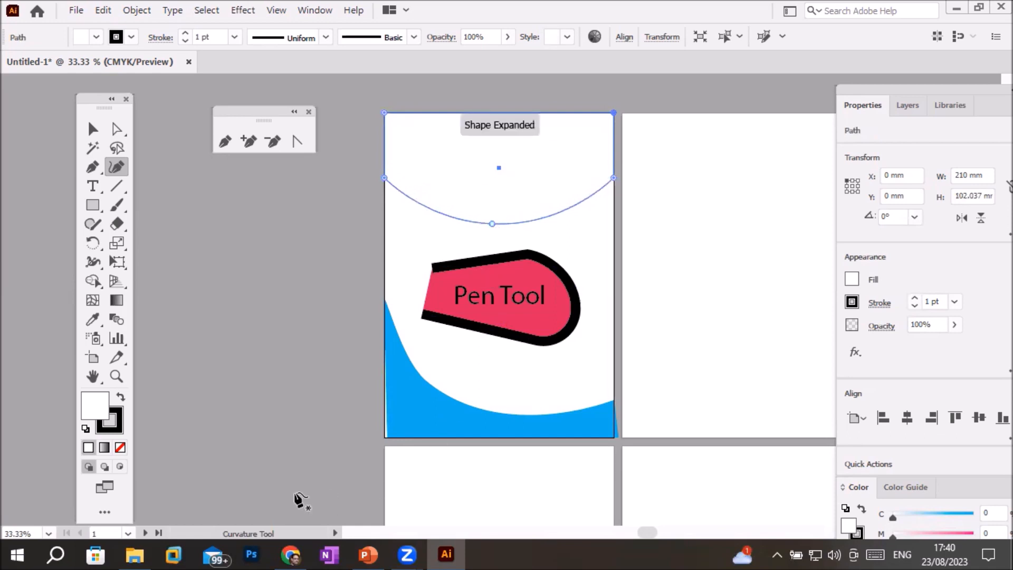
pyautogui.click(96, 37)
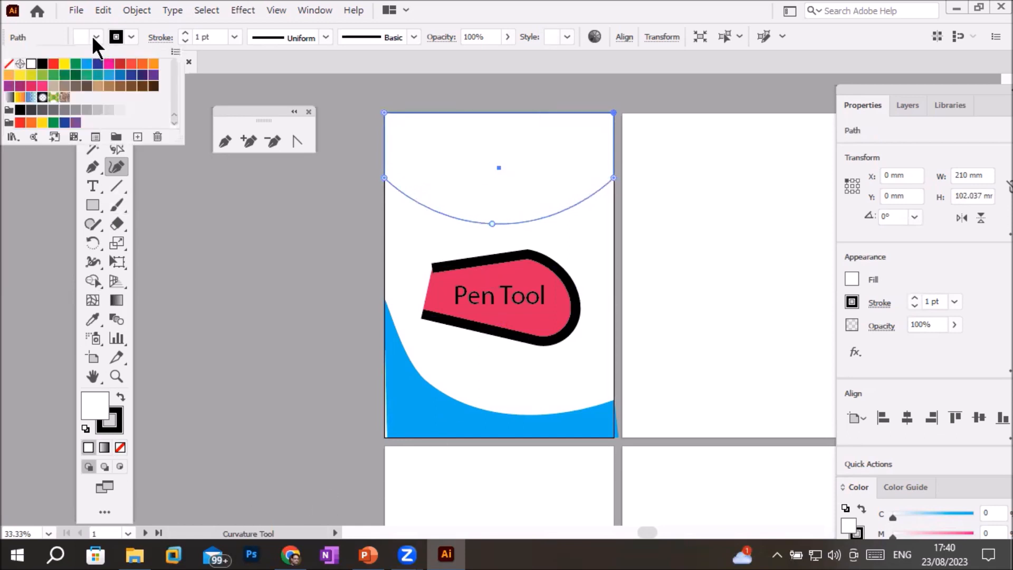
pyautogui.click(84, 63)
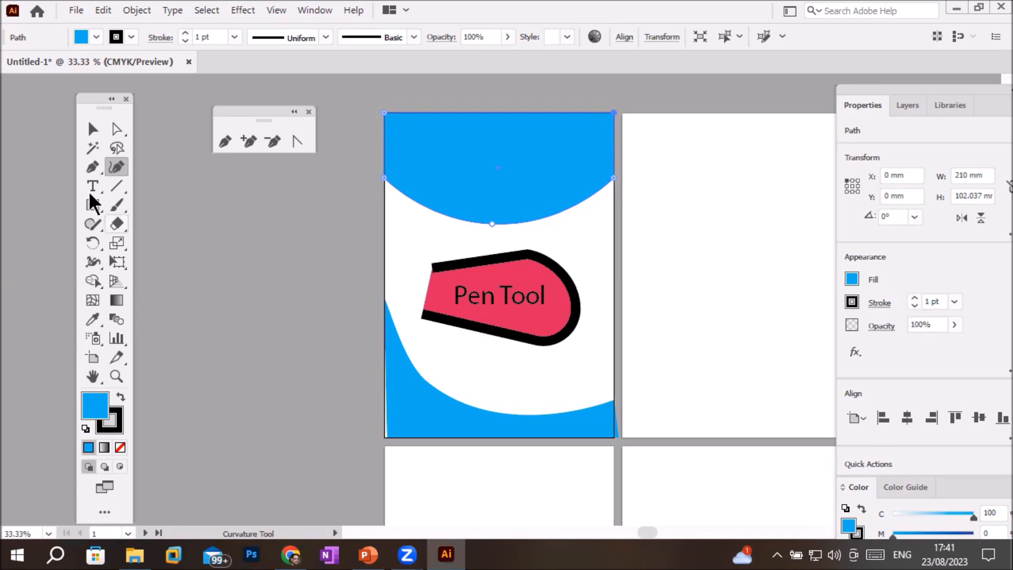
# Place the meeting-room photo from the Images > Office Furniture folder over the upper-left part of the page
pyautogui.click(76, 10)
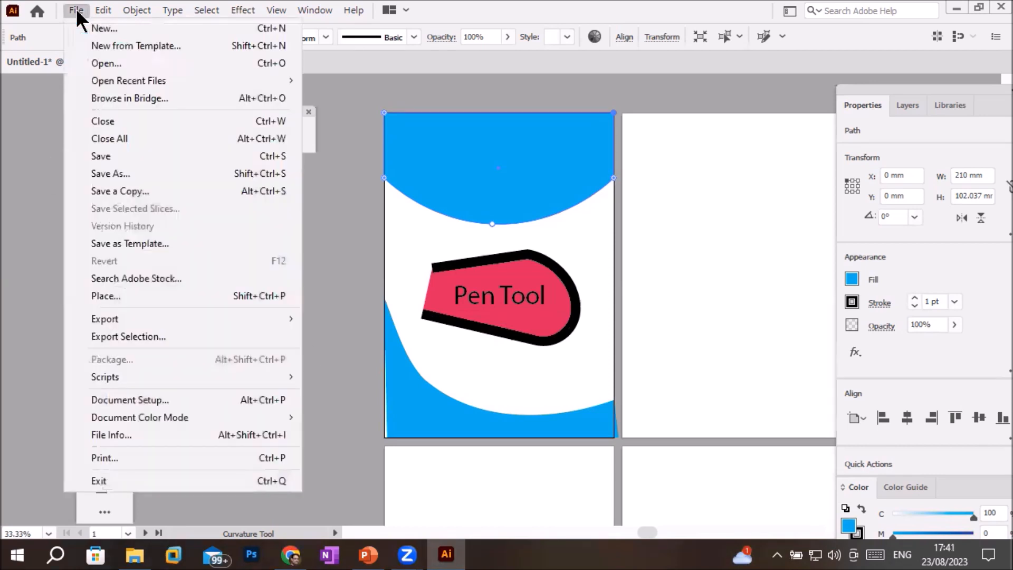
pyautogui.click(166, 294)
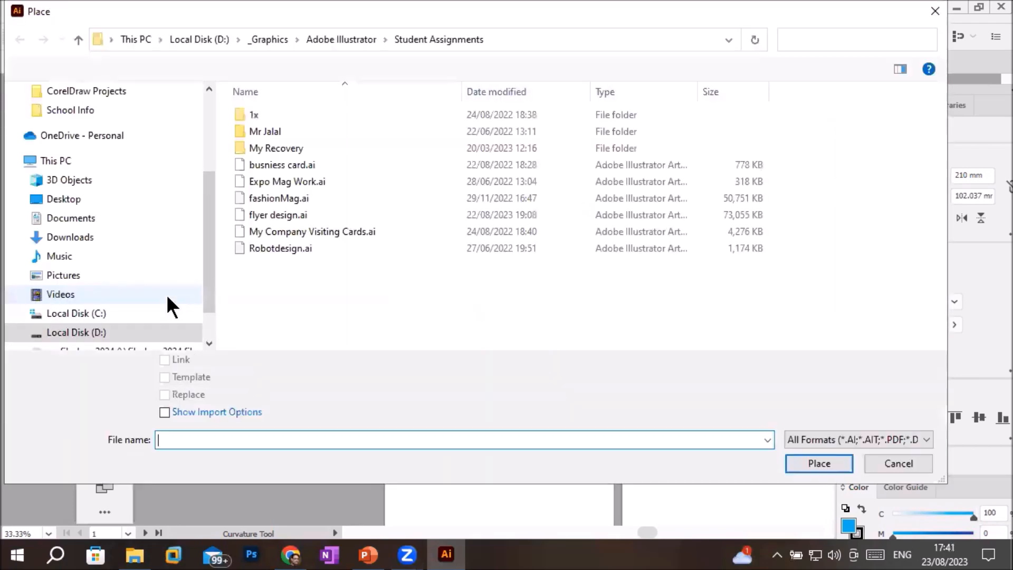
pyautogui.click(258, 37)
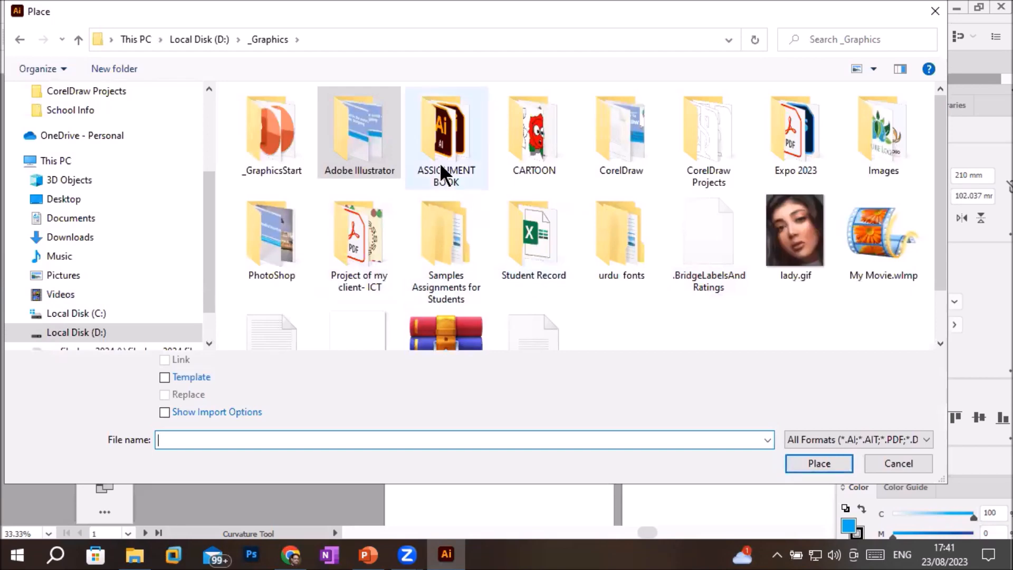
pyautogui.doubleClick(888, 144)
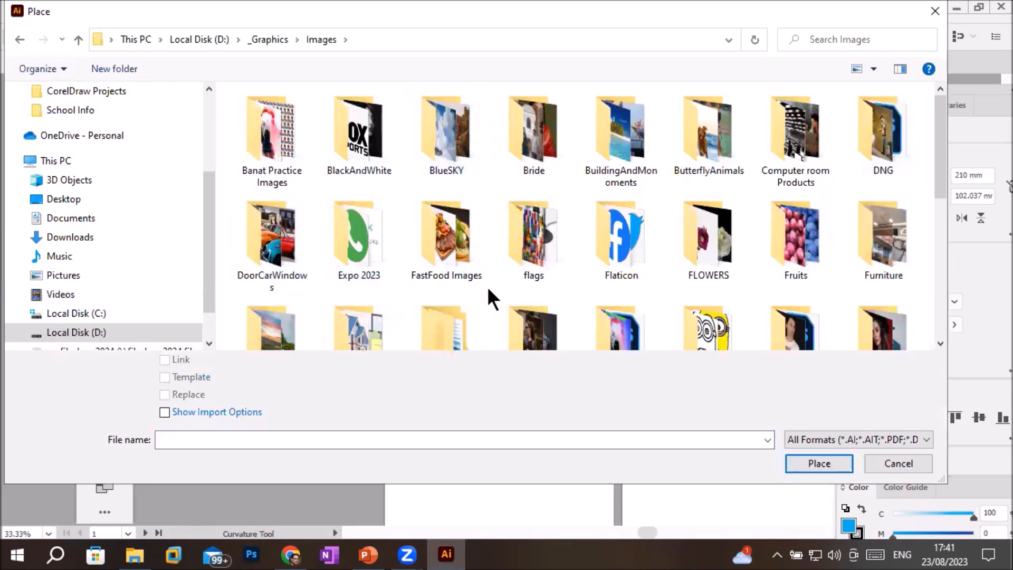
pyautogui.scroll(-2, 487, 286)
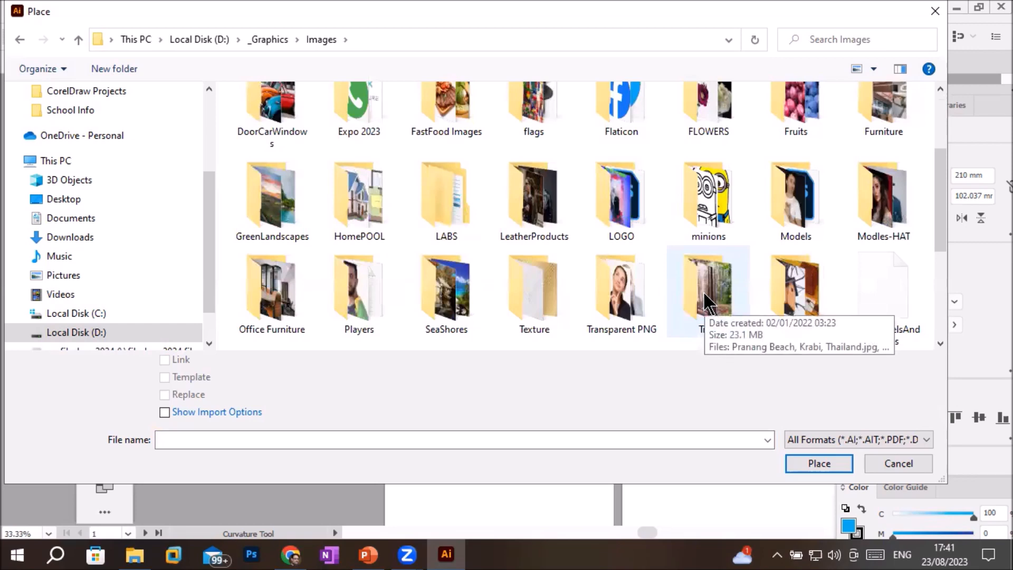
pyautogui.doubleClick(256, 295)
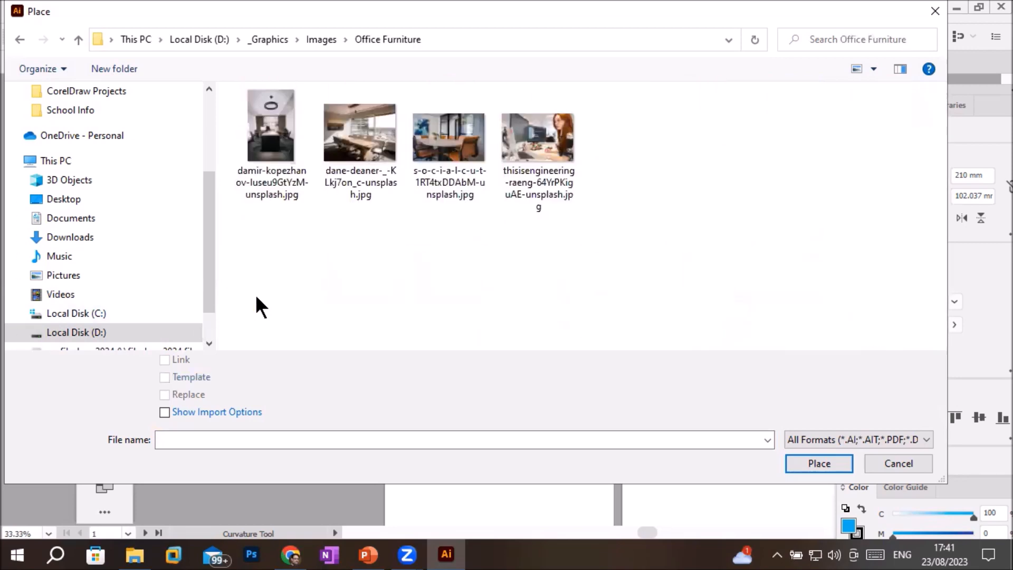
pyautogui.doubleClick(447, 153)
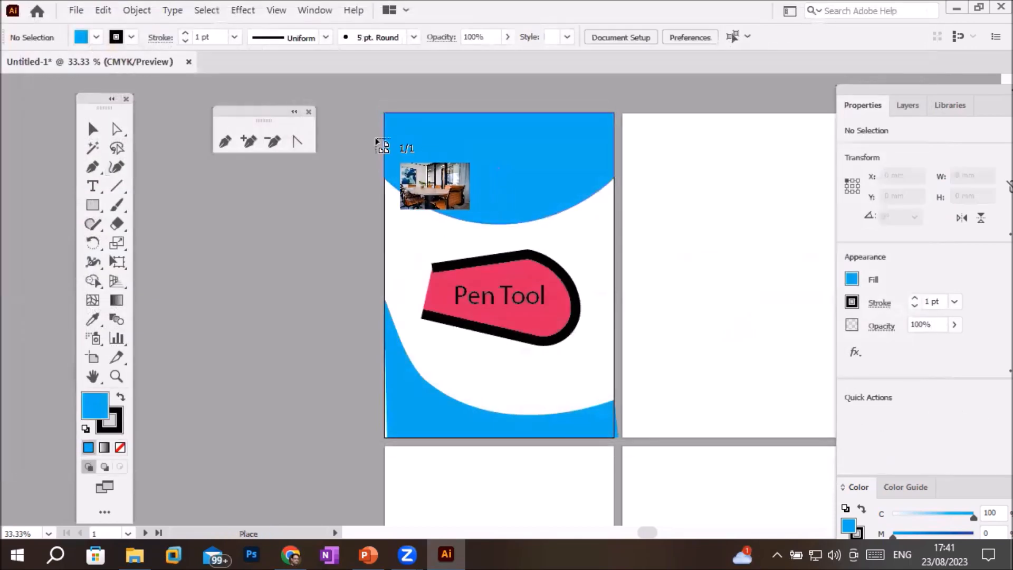
pyautogui.click(356, 120)
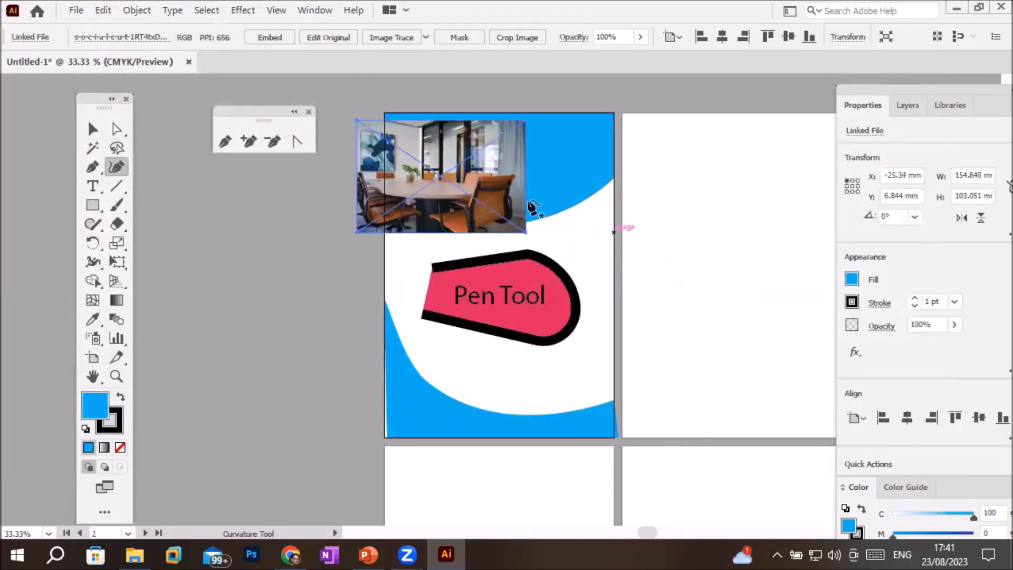
pyautogui.click(522, 183)
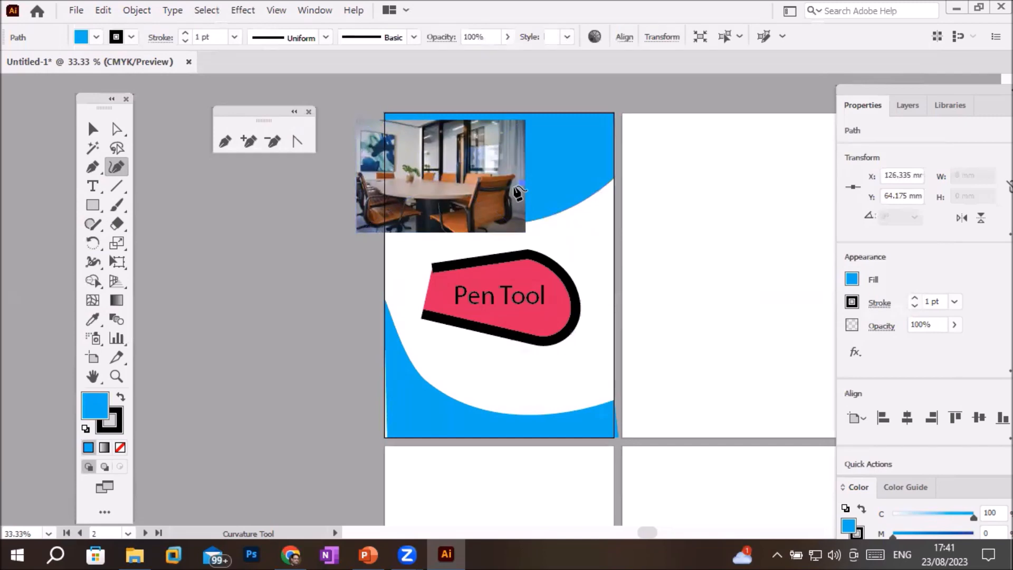
pyautogui.scroll(2, 536, 106)
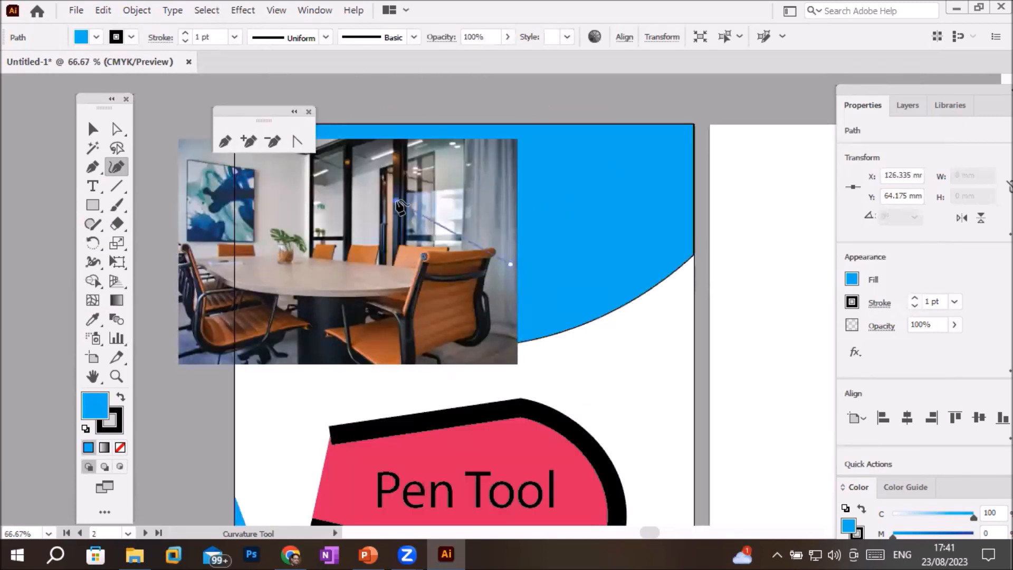
pyautogui.click(396, 201)
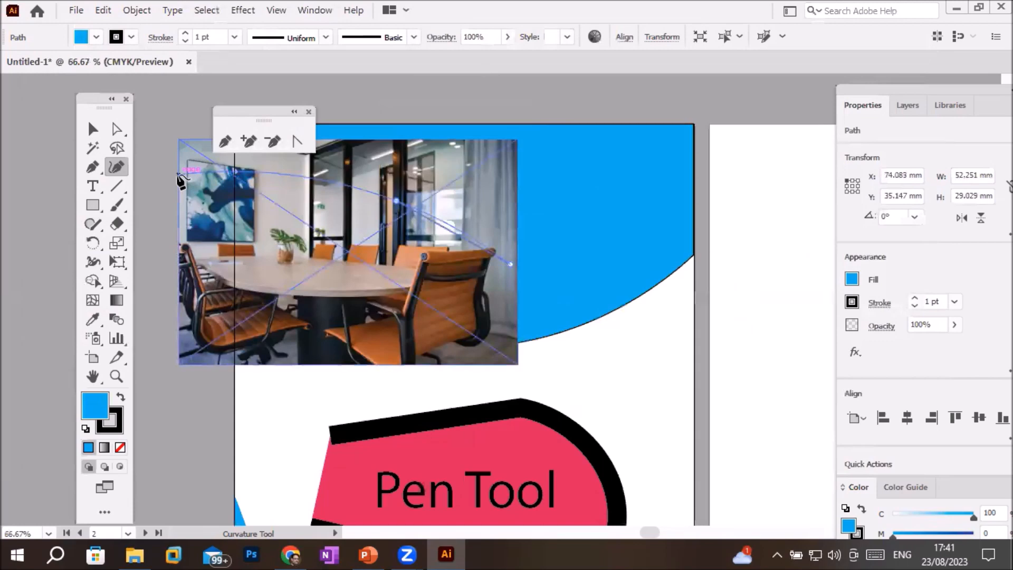
pyautogui.hotkey('ctrl', 'z')
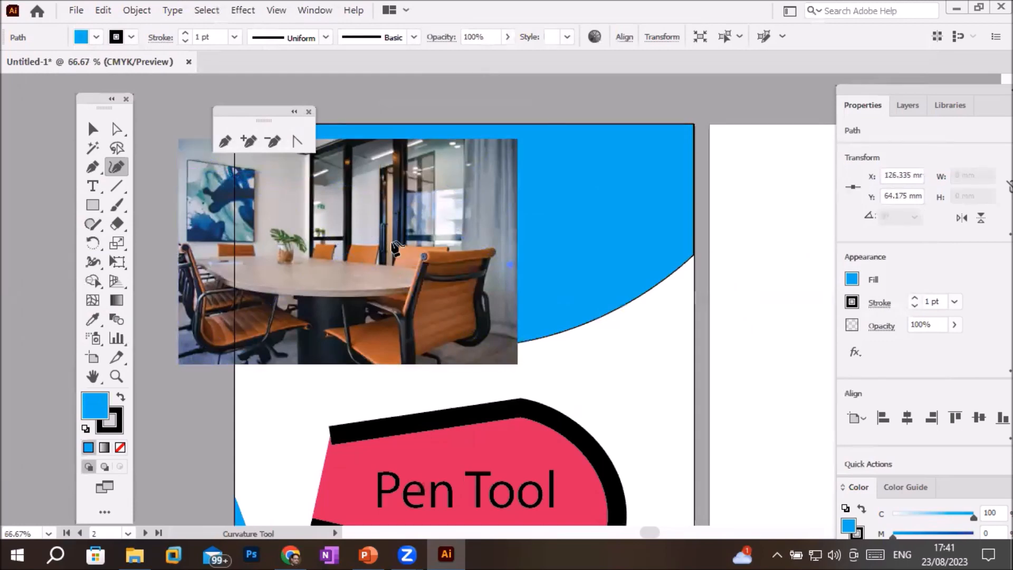
# Move the placed photo over the blue top shape, to about X 37.1 mm, Y 12.7 mm
pyautogui.click(92, 129)
pyautogui.moveTo(420, 240); pyautogui.dragTo(558, 253)
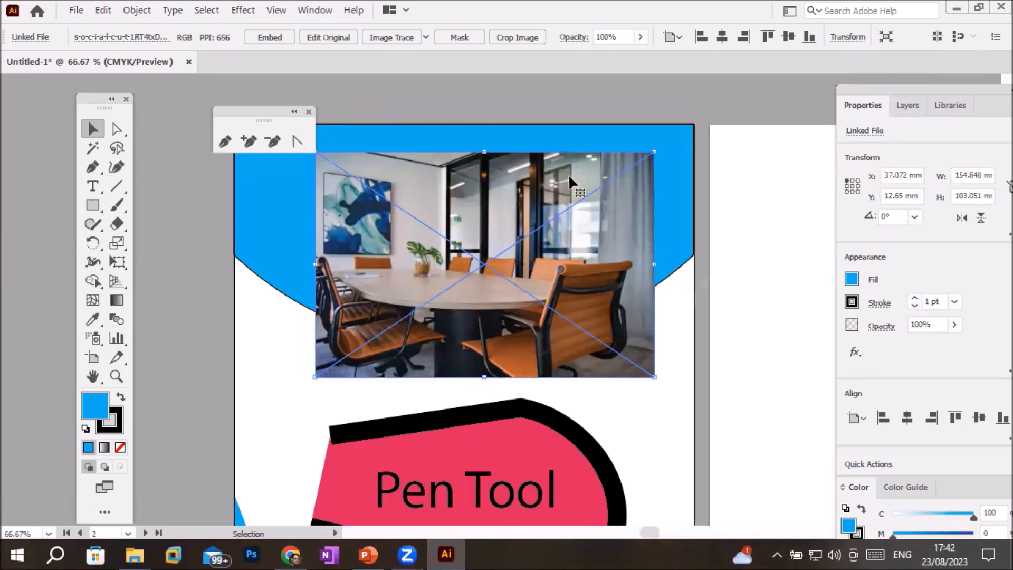
pyautogui.rightClick(499, 201)
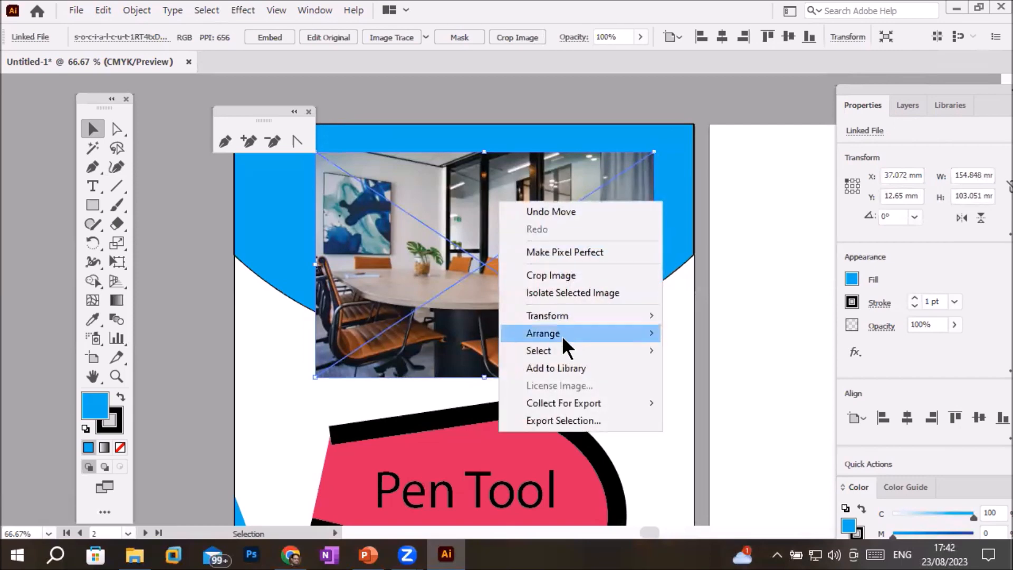
pyautogui.moveTo(562, 336)
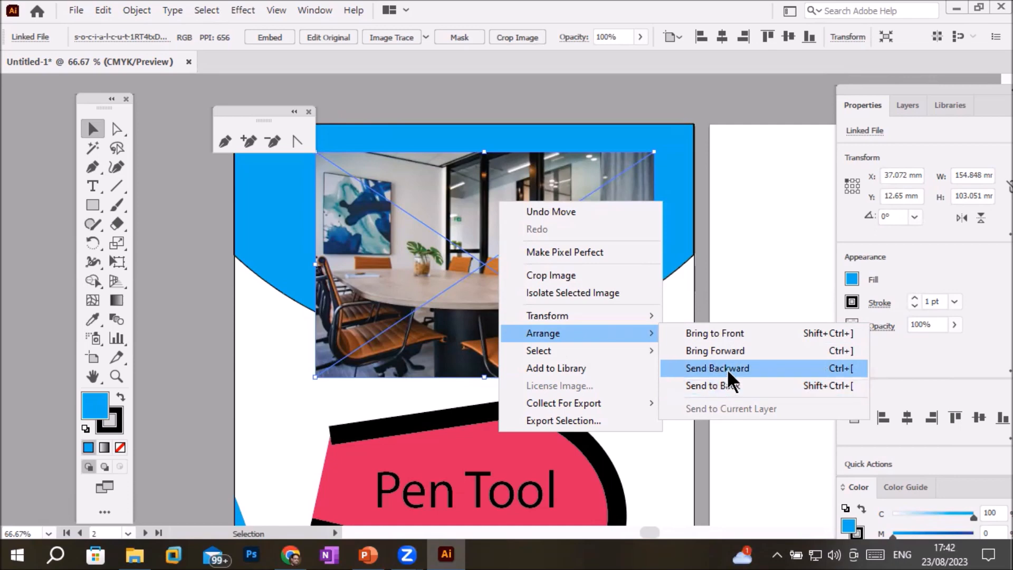
pyautogui.click(461, 201)
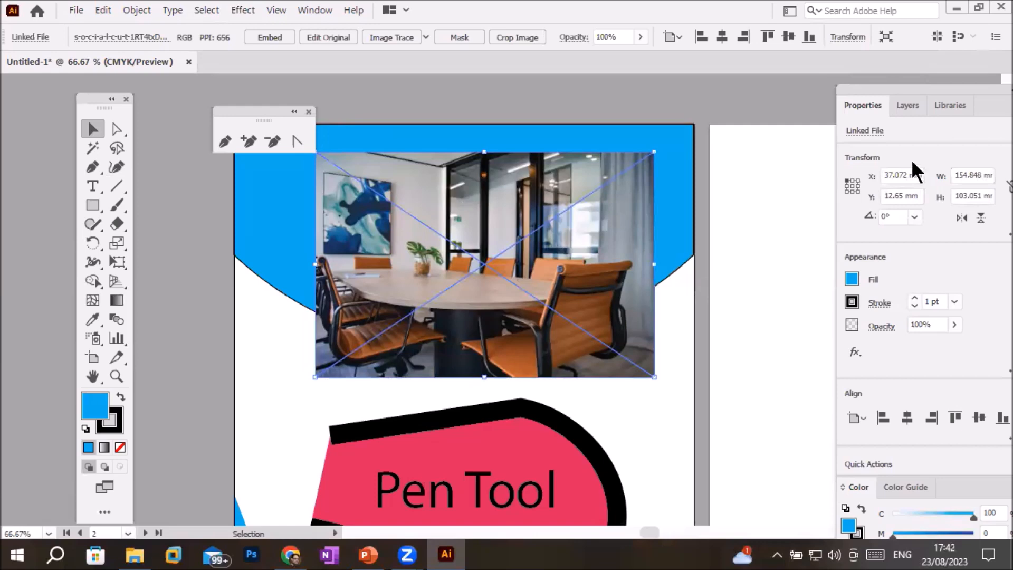
# Show the contents of Layer 1 fully on screen and toggle the linked photo's visibility off and on
pyautogui.click(907, 104)
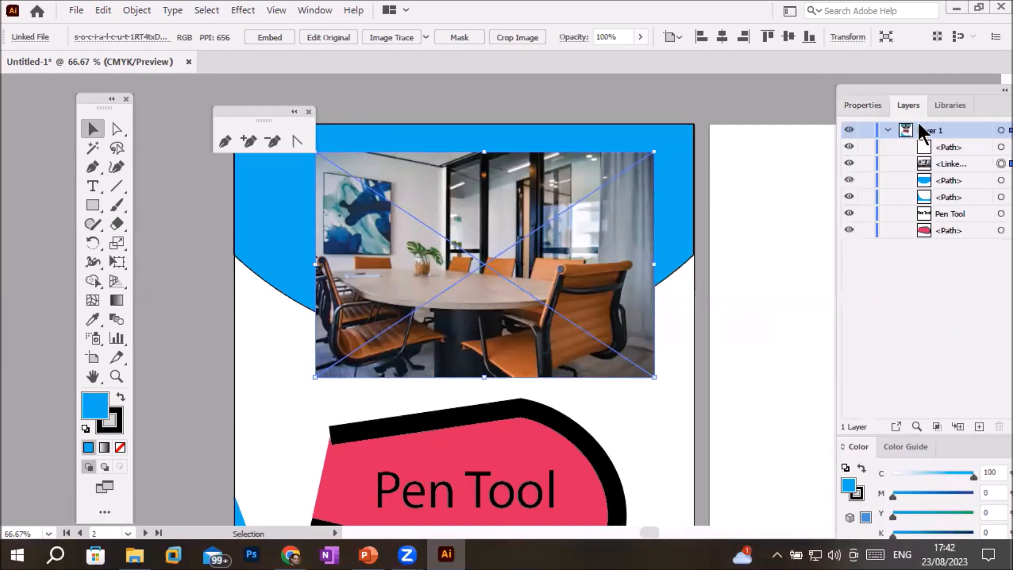
pyautogui.moveTo(914, 87); pyautogui.dragTo(802, 106)
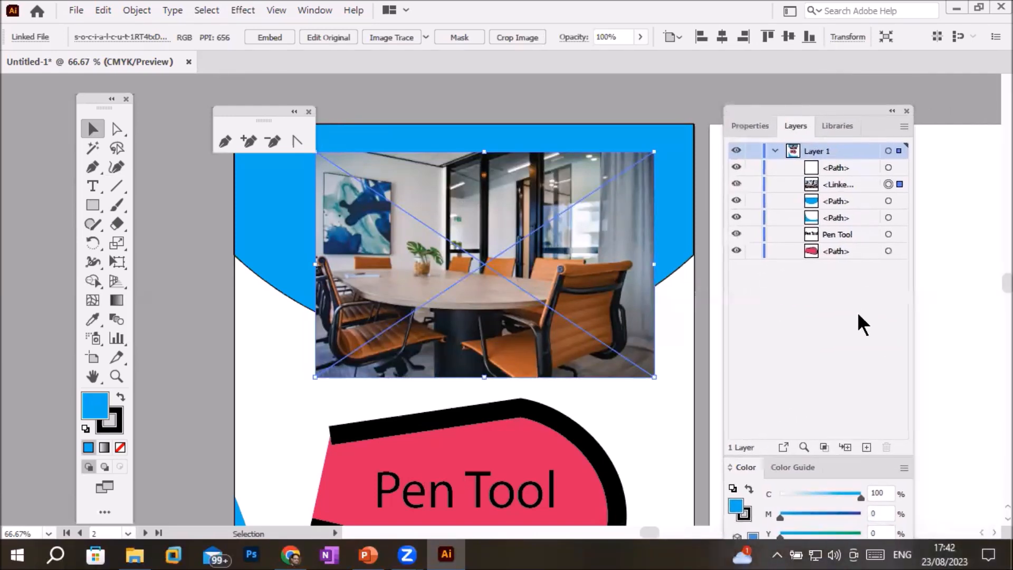
pyautogui.click(736, 183)
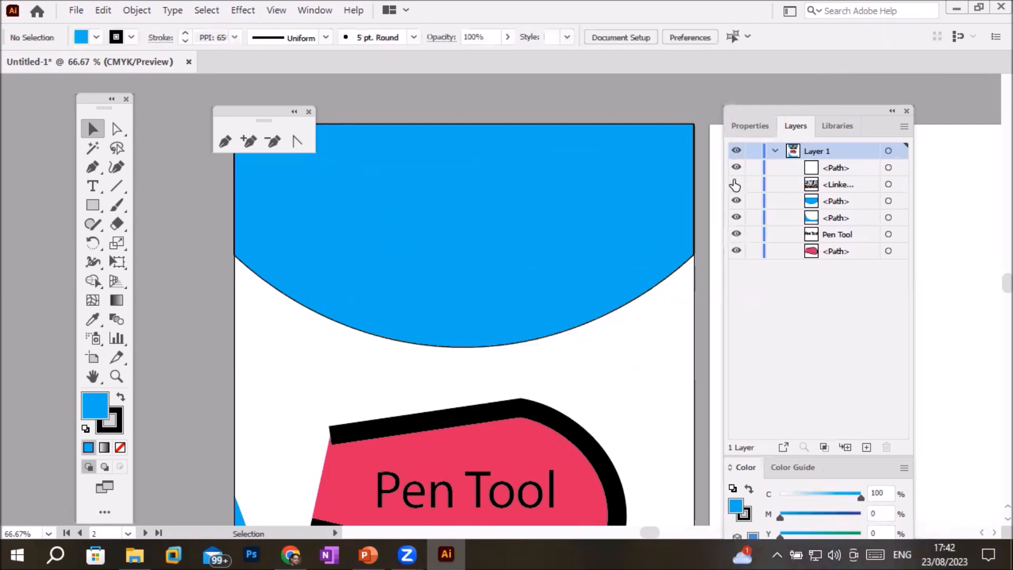
pyautogui.click(736, 184)
pyautogui.click(736, 184)
pyautogui.click(736, 185)
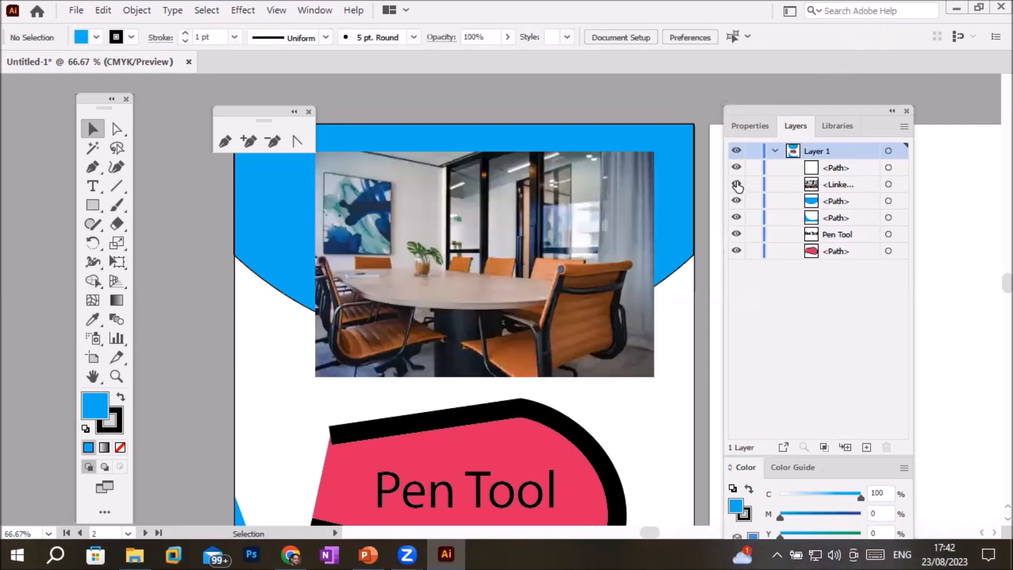
# Check the stray path at the top of Layer 1 by toggling its visibility, and delete it
pyautogui.click(737, 167)
pyautogui.click(737, 168)
pyautogui.click(888, 168)
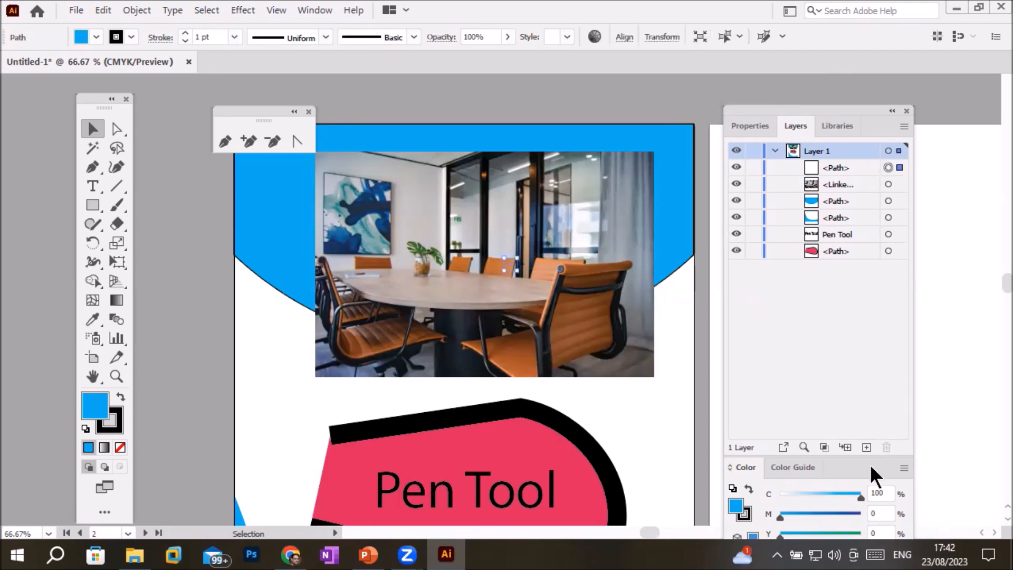
pyautogui.moveTo(816, 107); pyautogui.dragTo(841, 53)
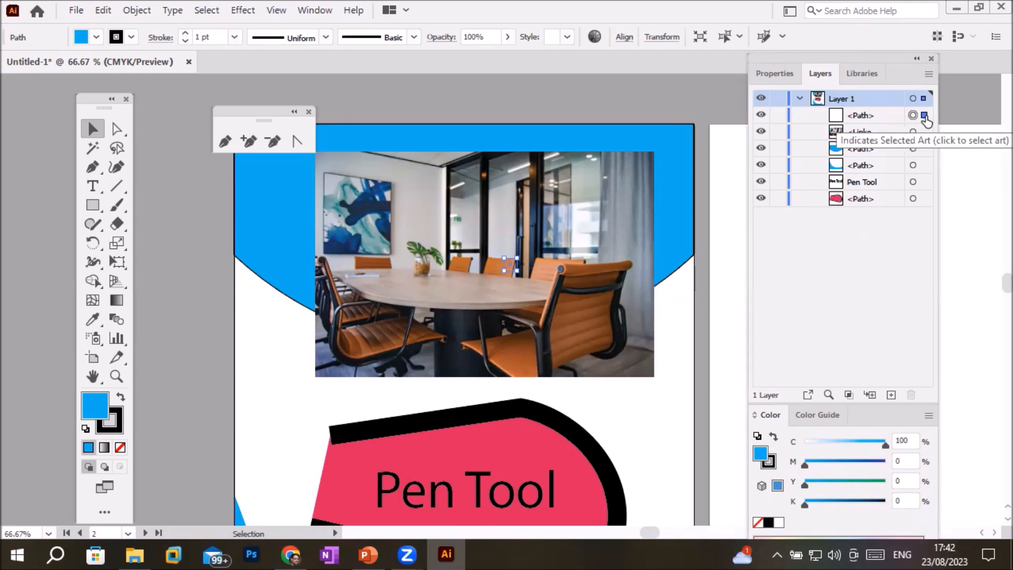
pyautogui.press('Delete')
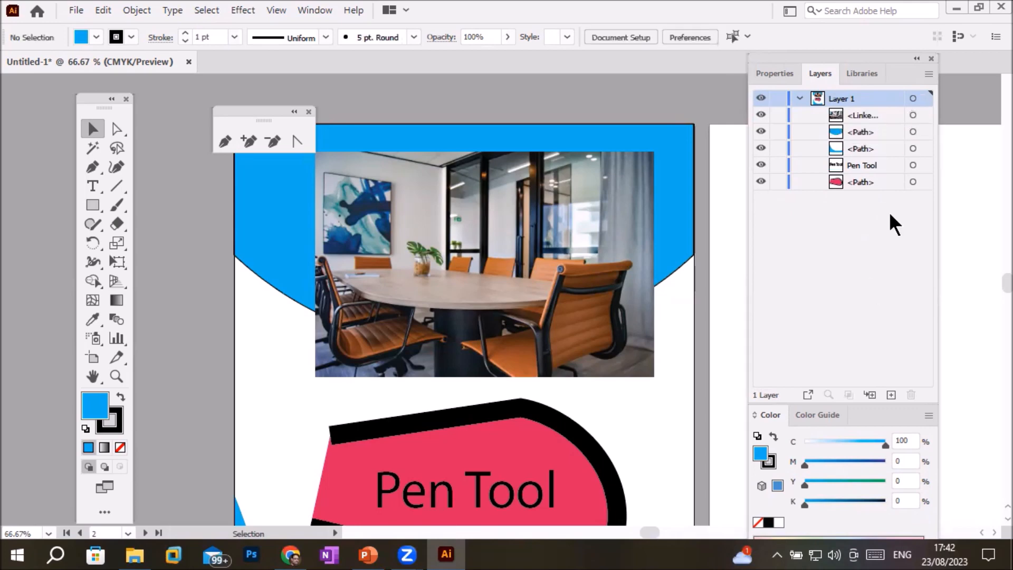
# Move the linked meeting-room photo directly beneath the blue top shape in the stacking order of Layer 1
pyautogui.click(912, 115)
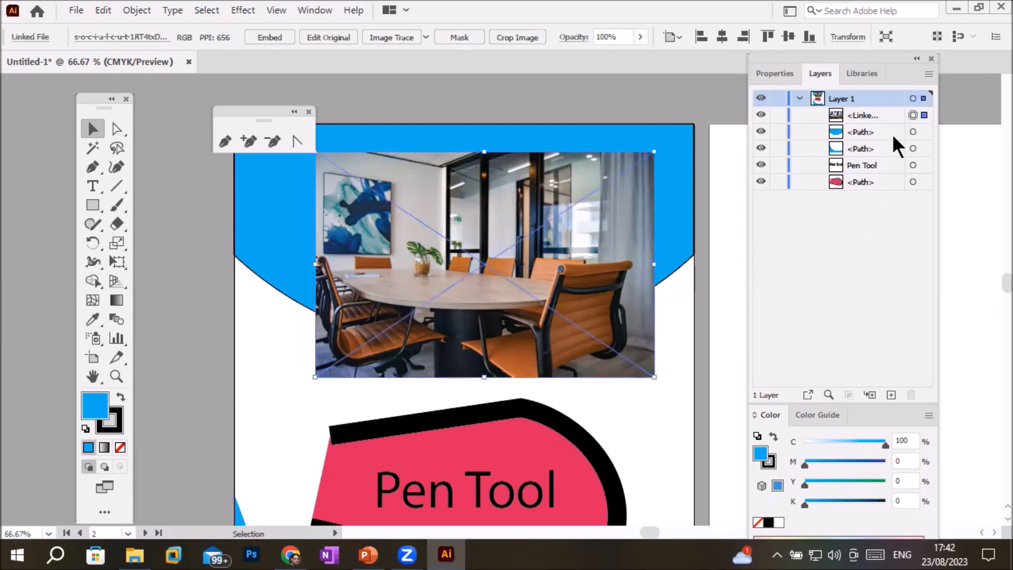
pyautogui.click(924, 133)
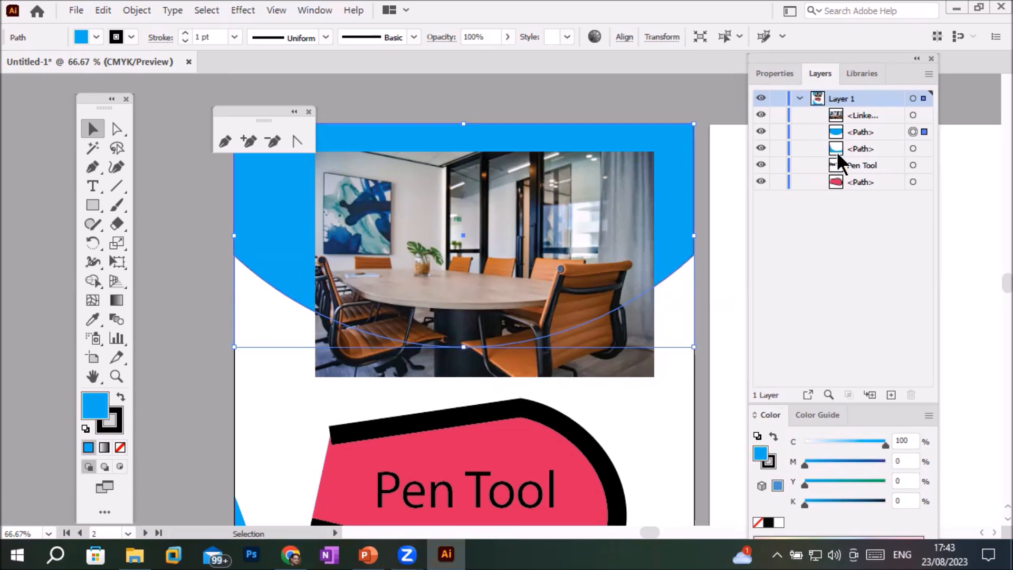
pyautogui.click(865, 115)
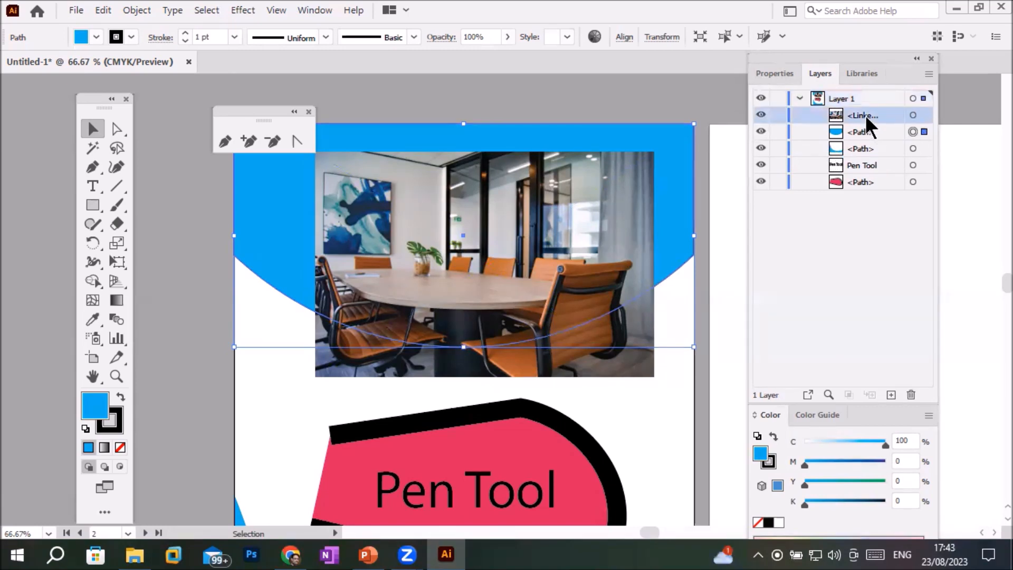
pyautogui.moveTo(865, 116); pyautogui.dragTo(861, 148)
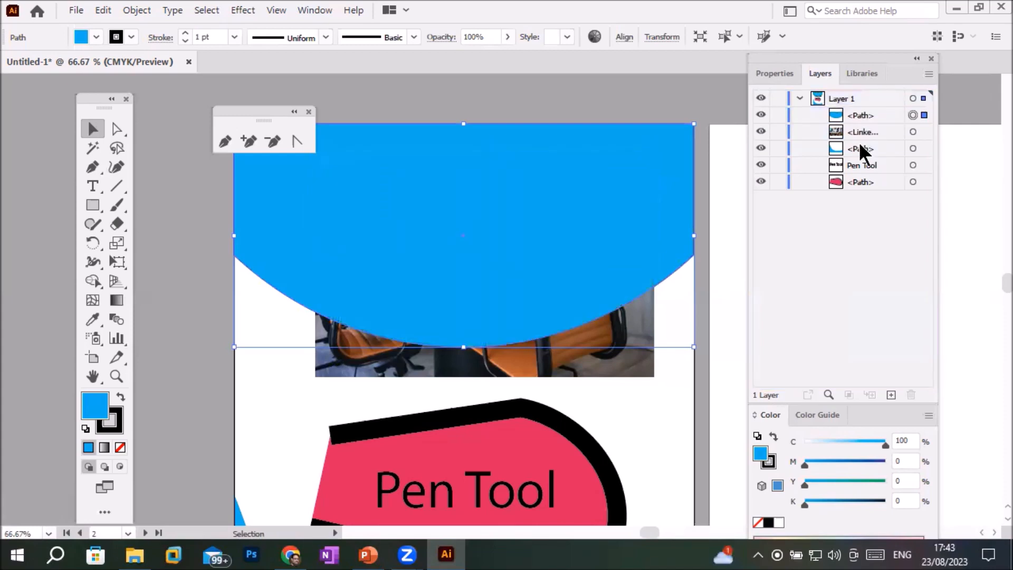
# Make a clipping mask from the blue top shape and the meeting-room photo beneath it
pyautogui.click(925, 132)
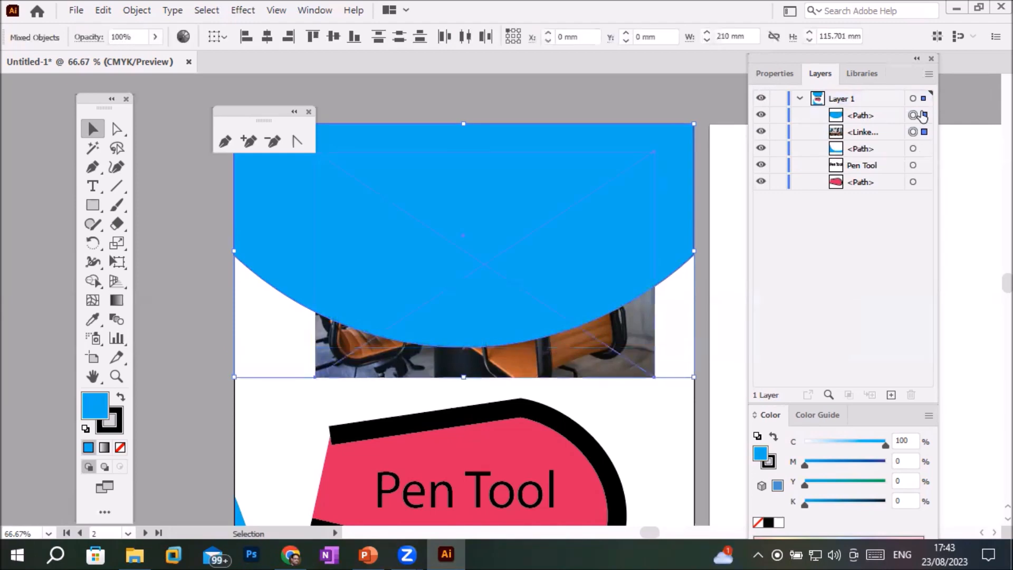
pyautogui.click(135, 12)
pyautogui.moveTo(265, 496)
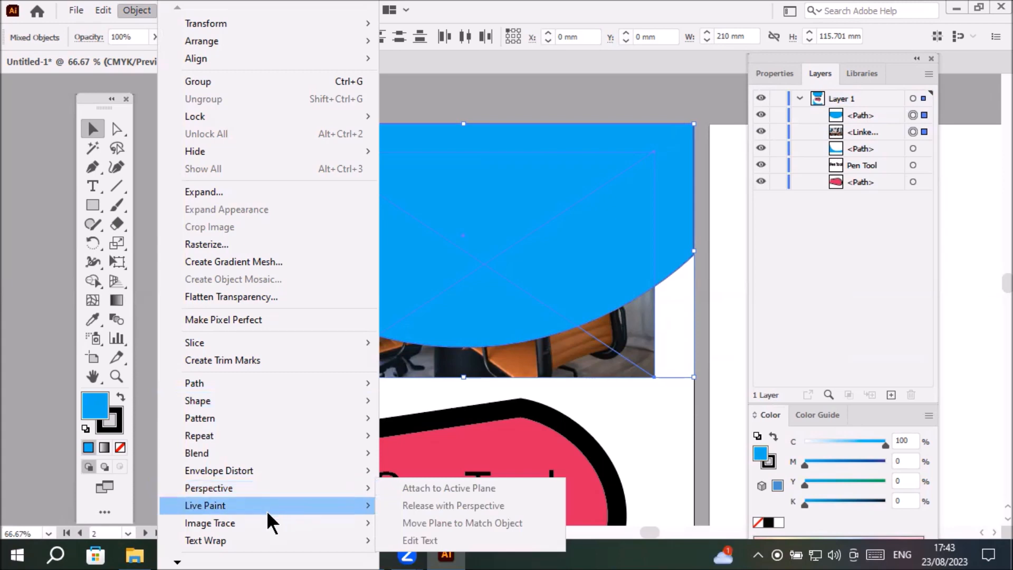
pyautogui.moveTo(174, 557)
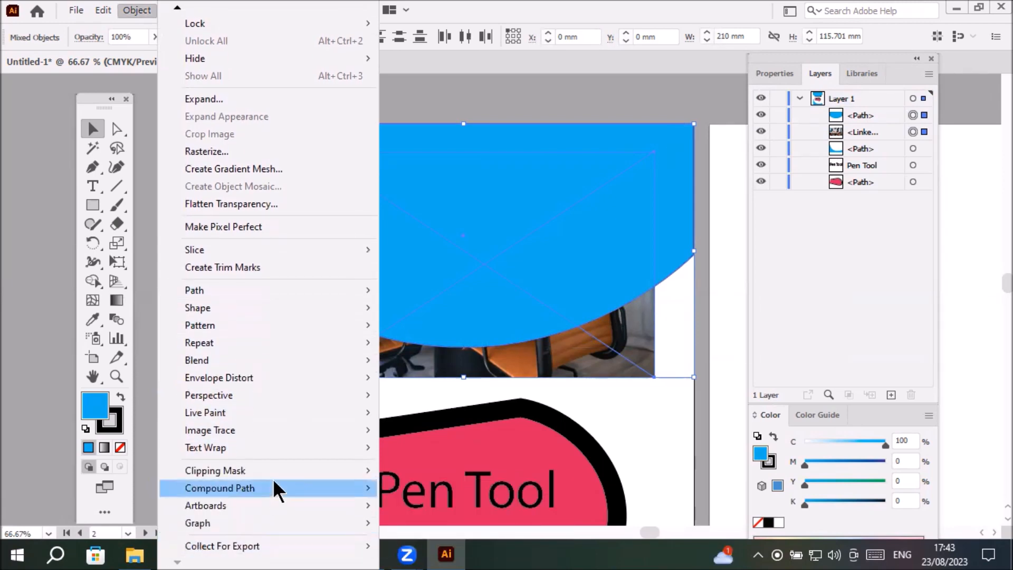
pyautogui.moveTo(286, 468)
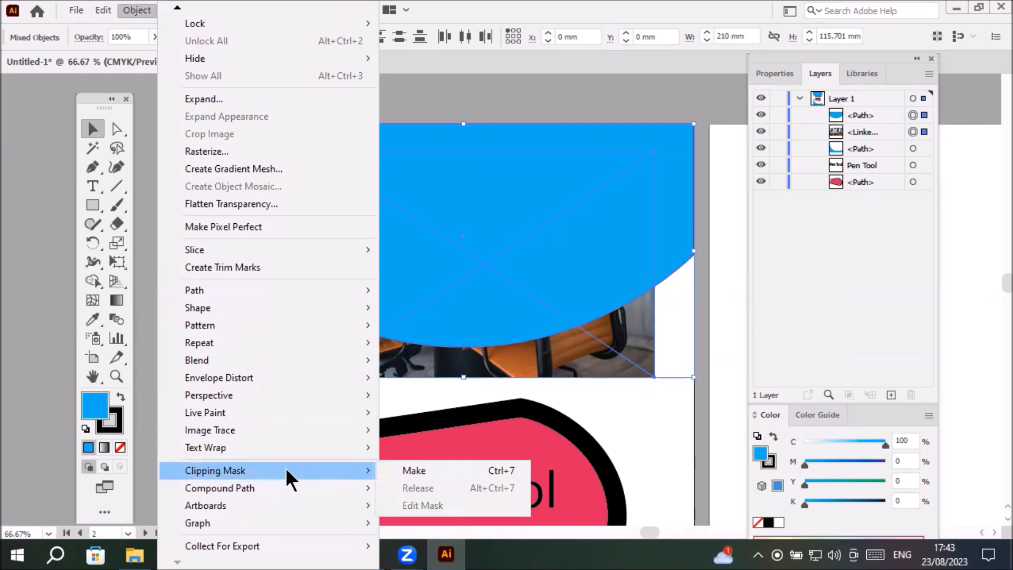
pyautogui.click(417, 469)
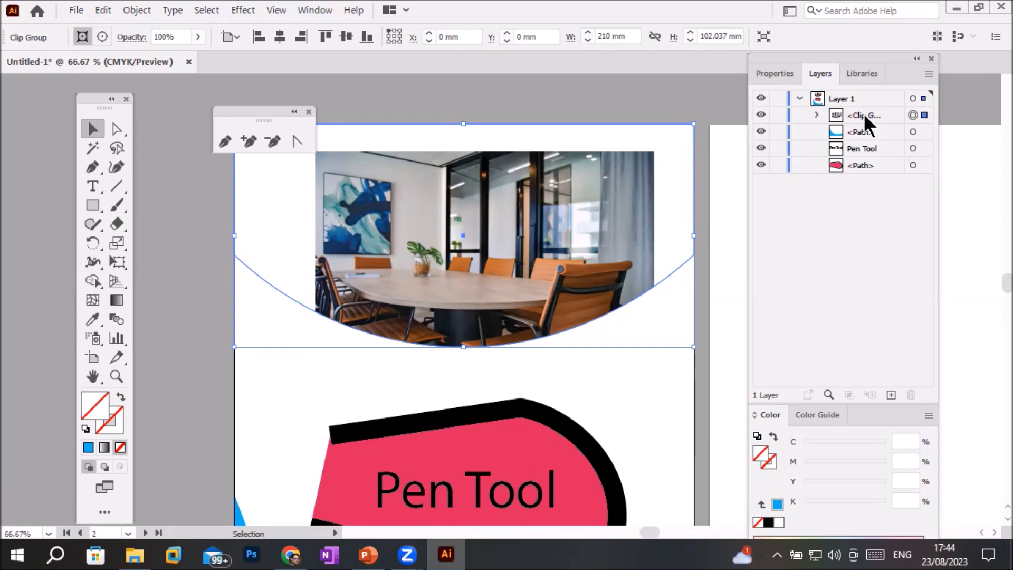
# Expand the new clip group in Layer 1 and select its photo and its mask path in turn
pyautogui.click(815, 114)
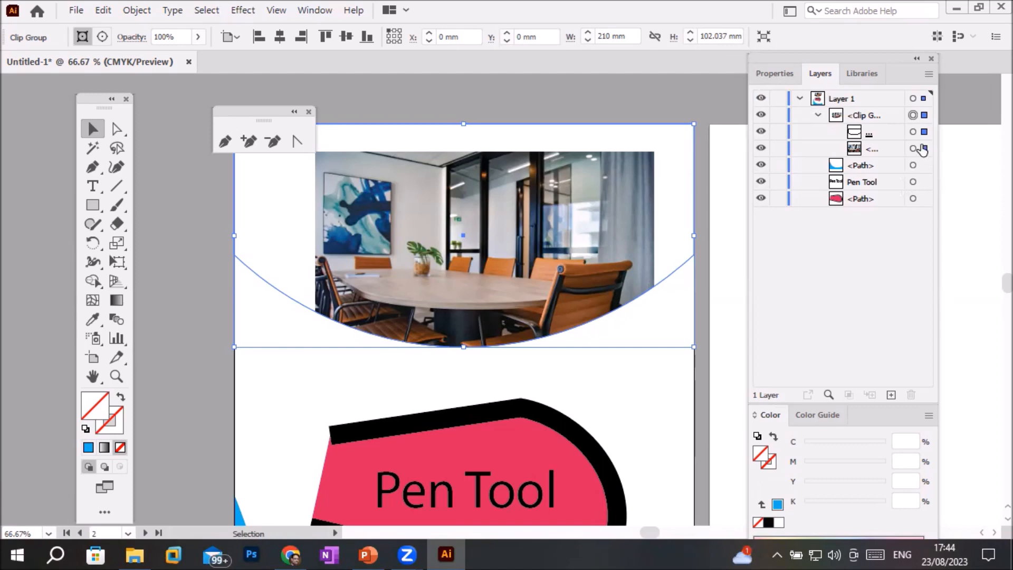
pyautogui.click(913, 149)
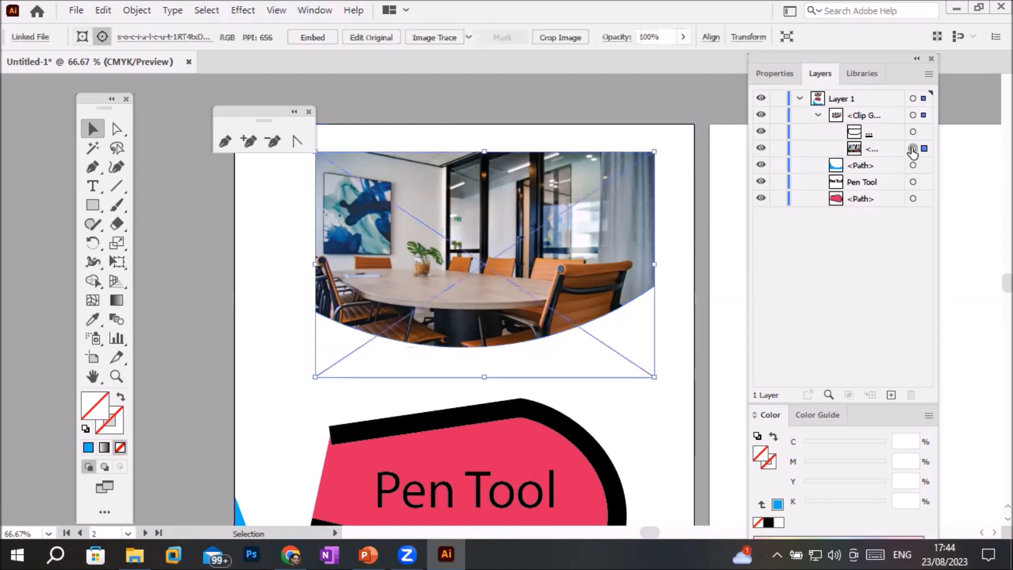
pyautogui.click(913, 131)
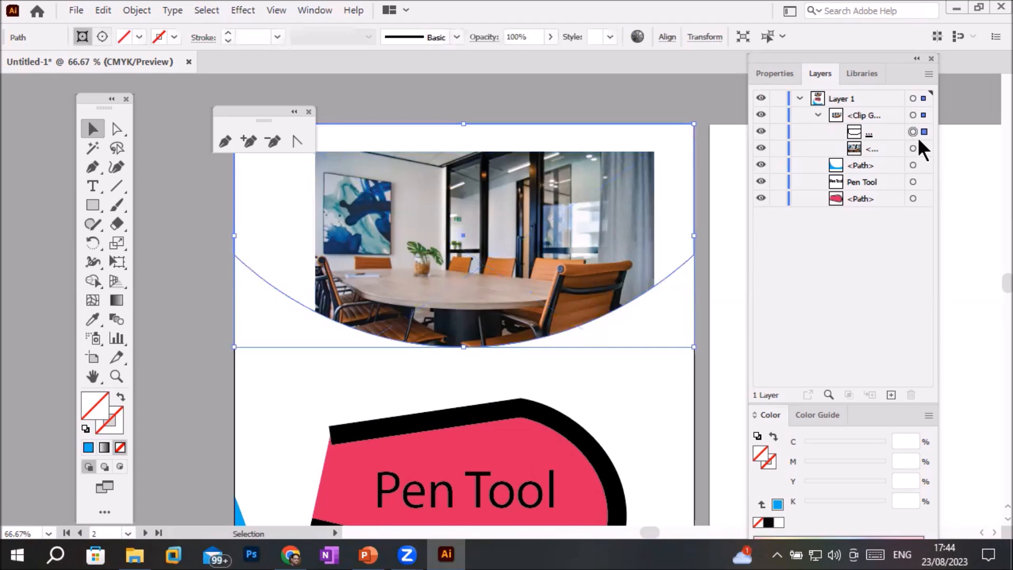
# Stretch the clipped photo sideways and upward until it fills the whole curved mask, and move the floating Pen tools off the page
pyautogui.click(913, 149)
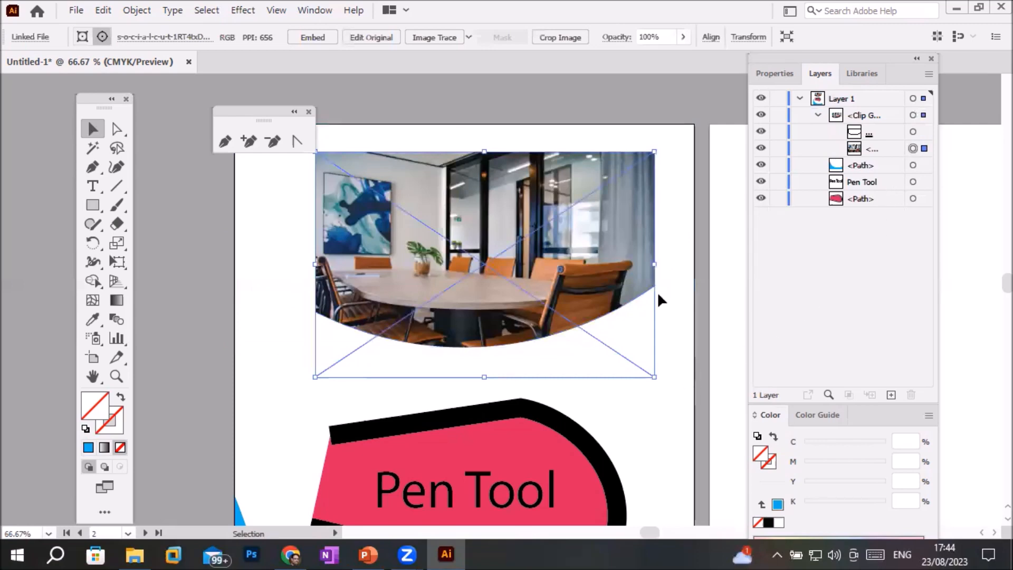
pyautogui.moveTo(655, 265); pyautogui.dragTo(719, 272)
pyautogui.moveTo(518, 153); pyautogui.dragTo(519, 94)
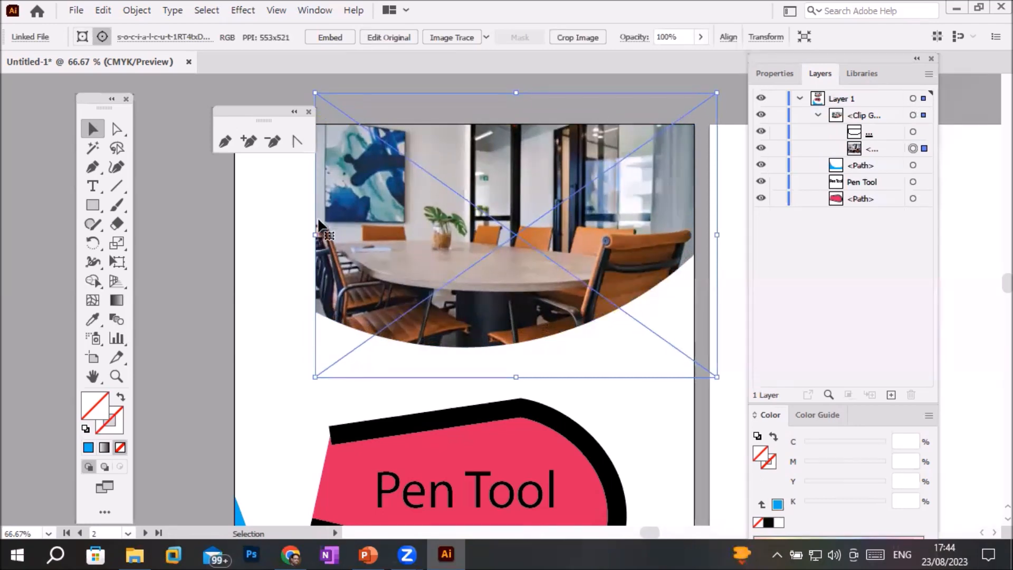
pyautogui.moveTo(315, 237); pyautogui.dragTo(215, 238)
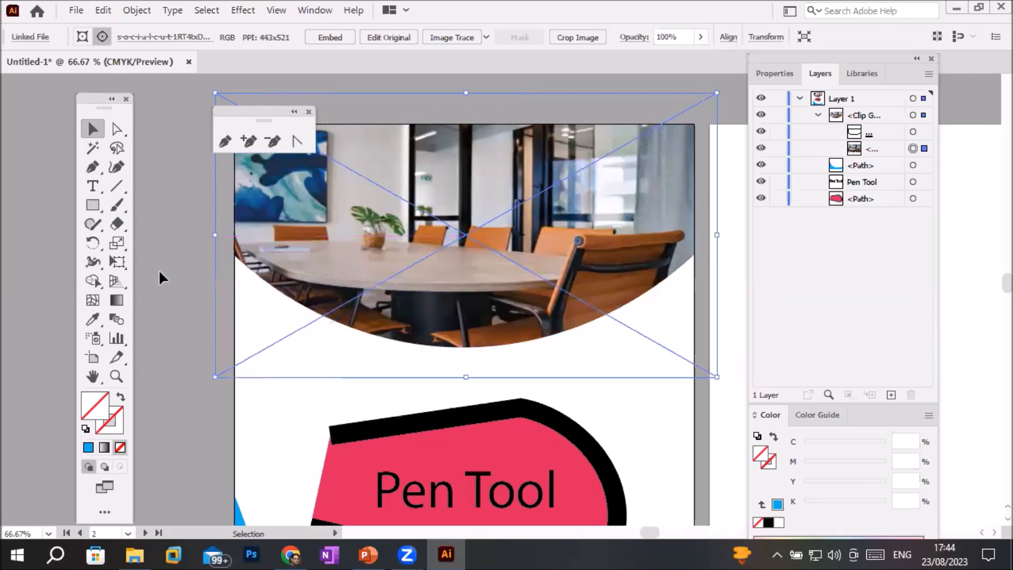
pyautogui.click(161, 270)
pyautogui.moveTo(239, 115); pyautogui.dragTo(174, 90)
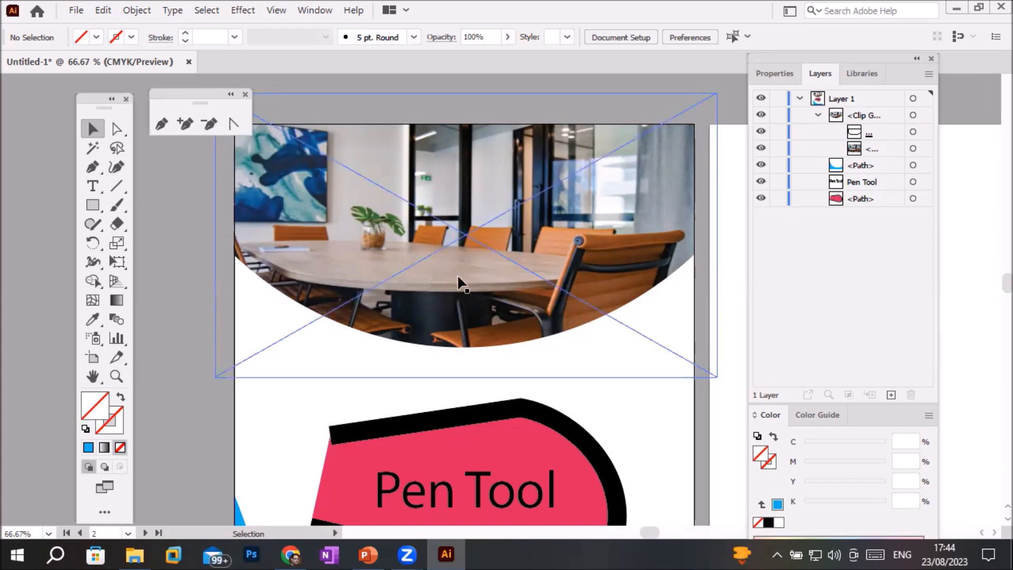
# Align the two bottom anchor points of the blue footer shape with the page's bottom corners using Direct Selection
pyautogui.moveTo(665, 444); pyautogui.dragTo(652, 372)
pyautogui.moveTo(656, 427); pyautogui.dragTo(630, 138)
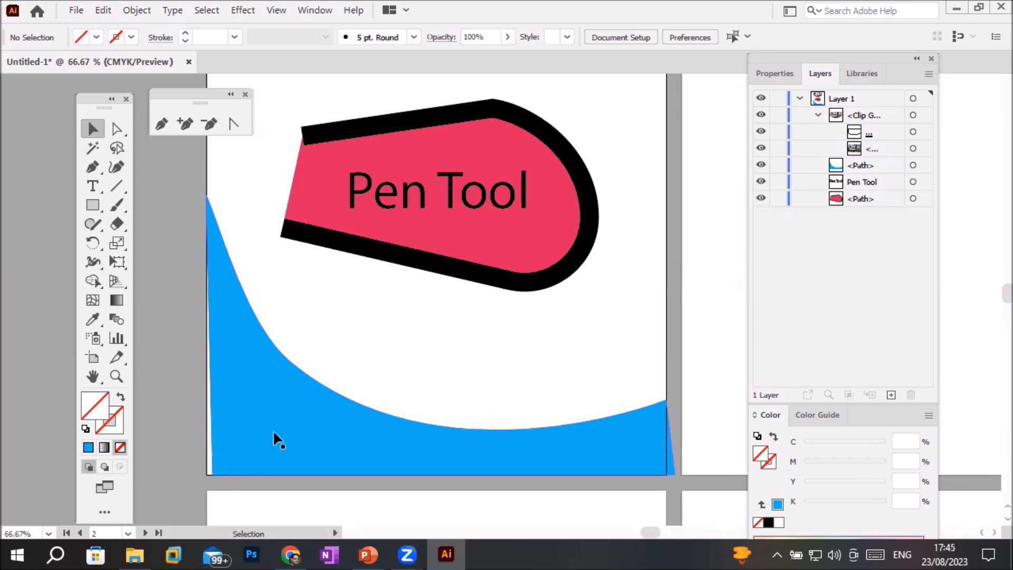
pyautogui.click(260, 446)
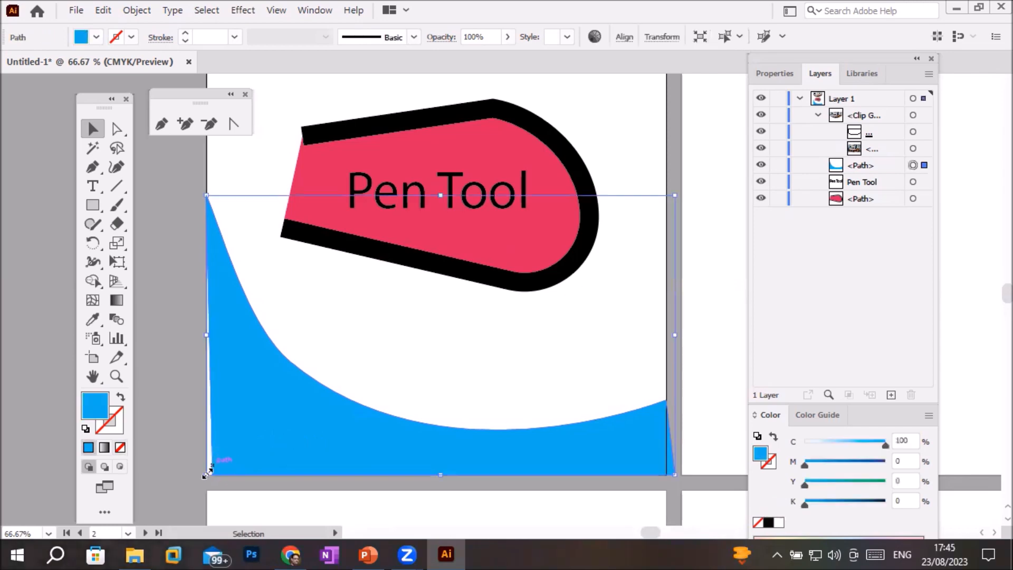
pyautogui.click(117, 129)
pyautogui.moveTo(218, 465); pyautogui.dragTo(210, 474)
pyautogui.moveTo(285, 426); pyautogui.dragTo(280, 426)
pyautogui.moveTo(665, 400); pyautogui.dragTo(671, 400)
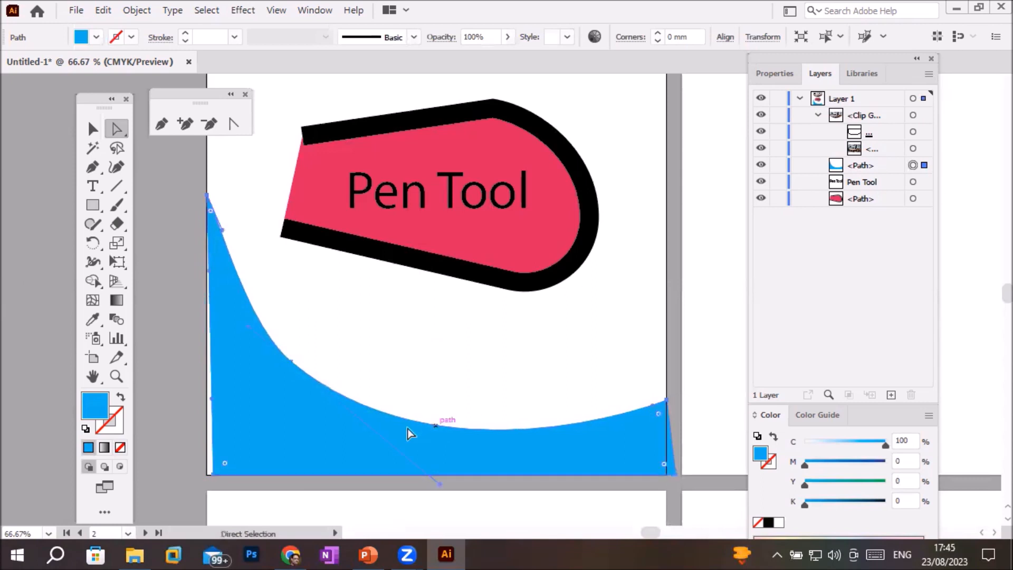
pyautogui.click(212, 474)
pyautogui.moveTo(212, 474); pyautogui.dragTo(208, 474)
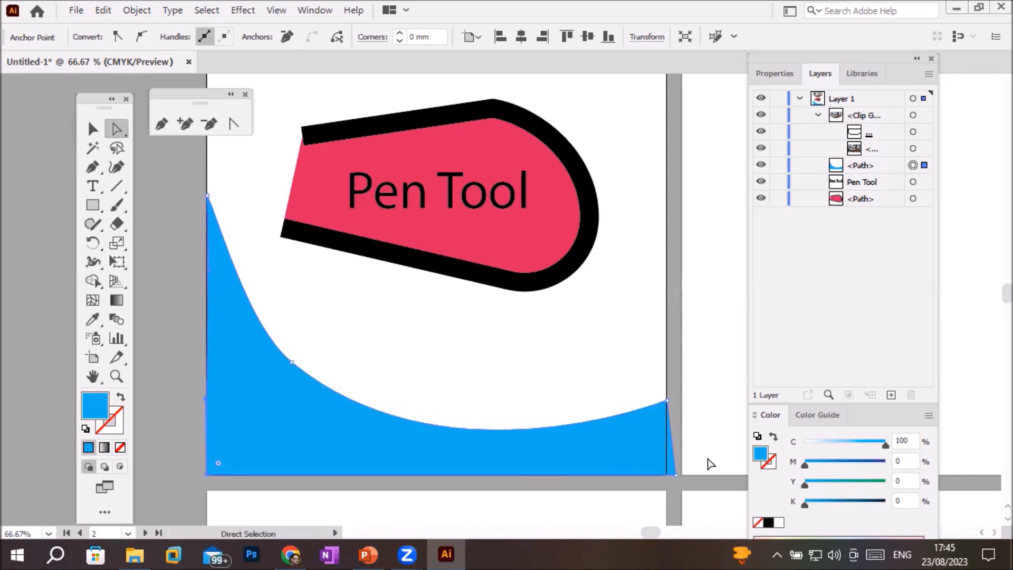
pyautogui.moveTo(676, 476); pyautogui.dragTo(671, 474)
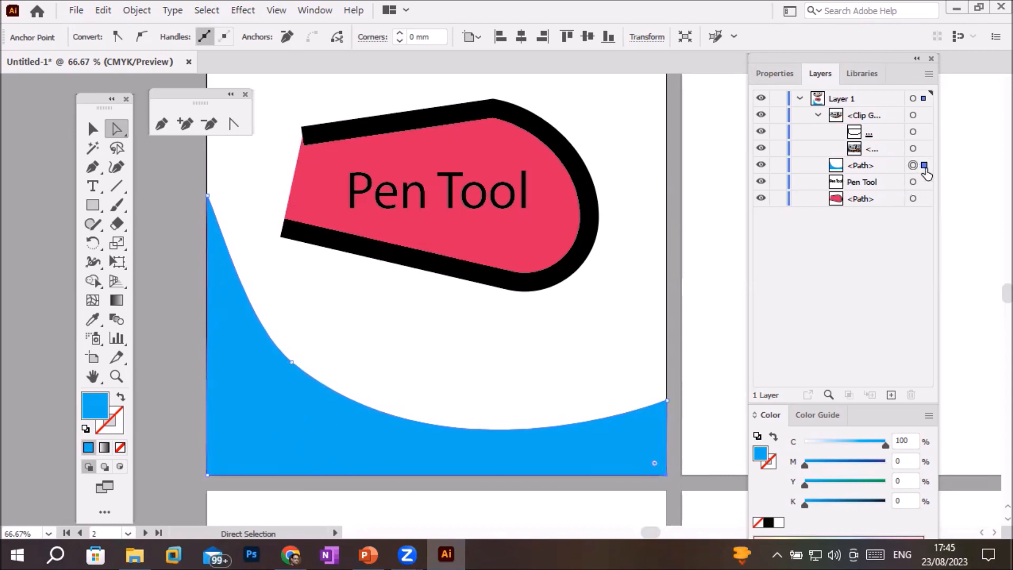
# Place the thisisengineering-raeng photo from the Office Furniture folder over the blue footer shape and embed it
pyautogui.click(76, 10)
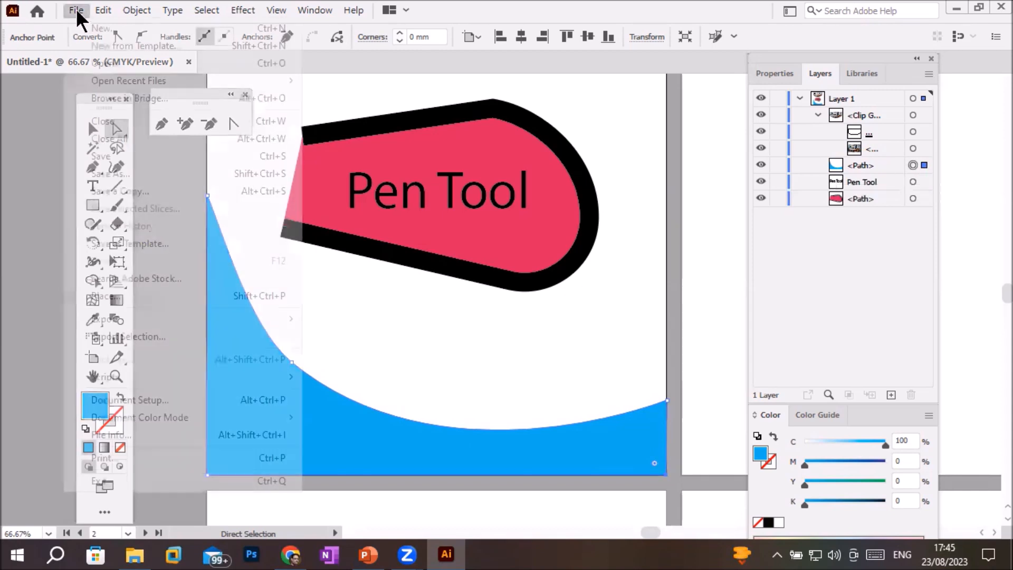
pyautogui.click(133, 291)
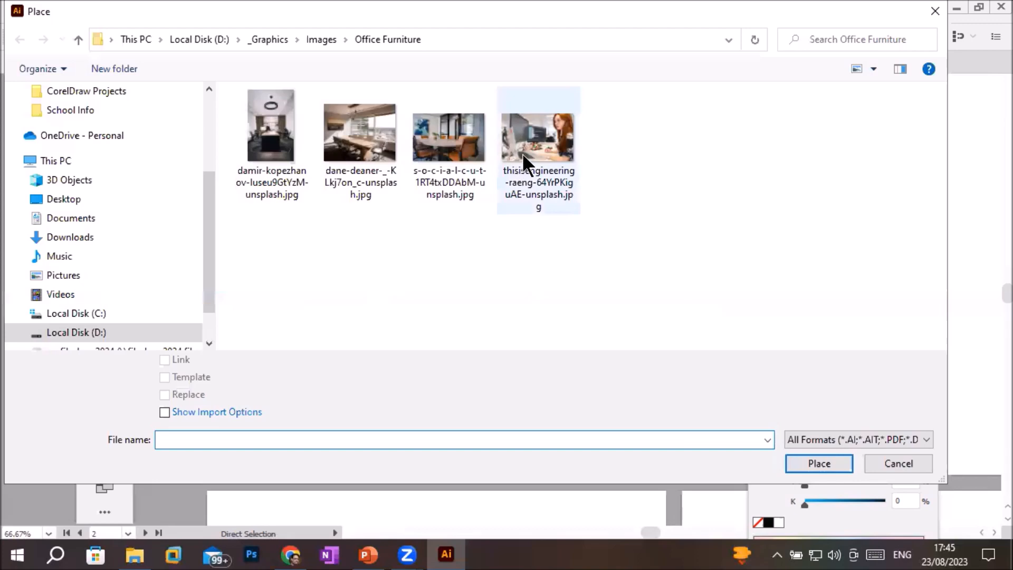
pyautogui.doubleClick(535, 145)
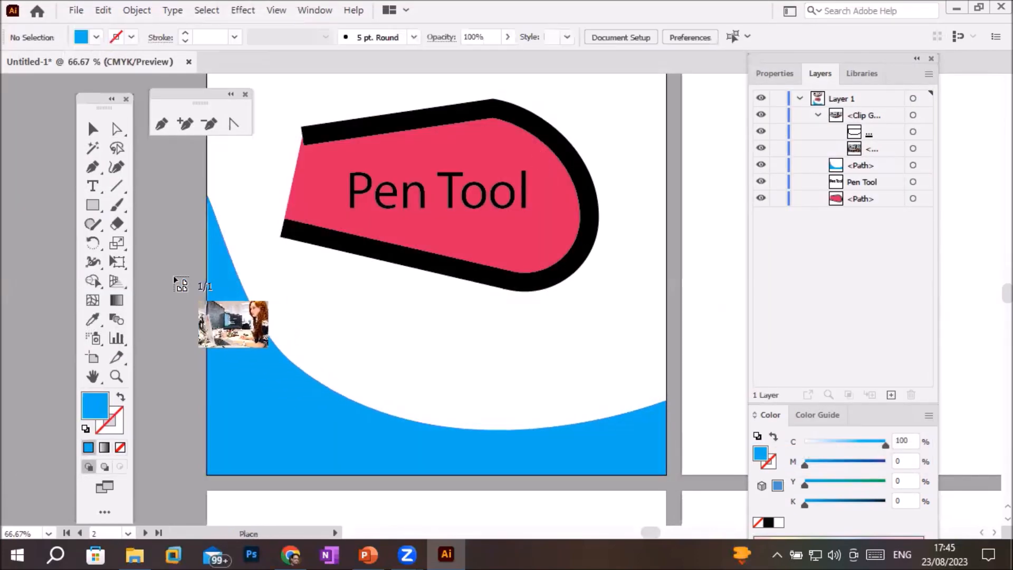
pyautogui.moveTo(174, 277); pyautogui.dragTo(590, 478)
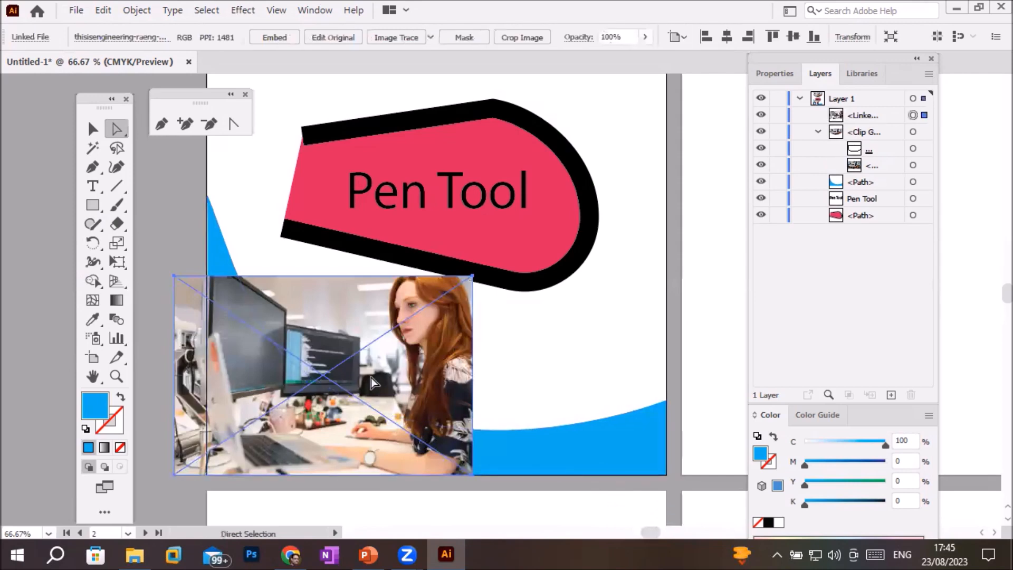
pyautogui.moveTo(464, 392); pyautogui.dragTo(549, 390)
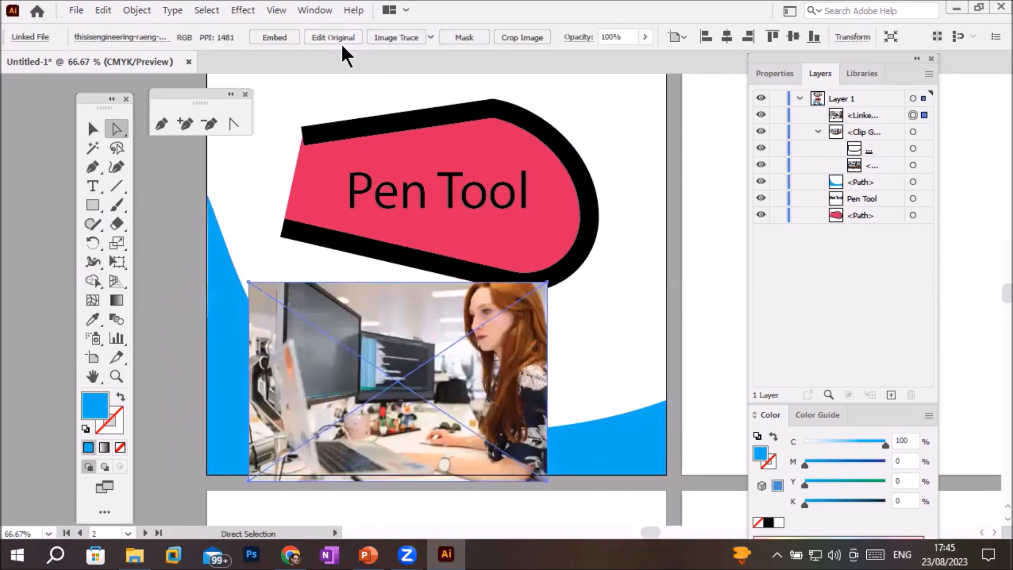
pyautogui.click(274, 37)
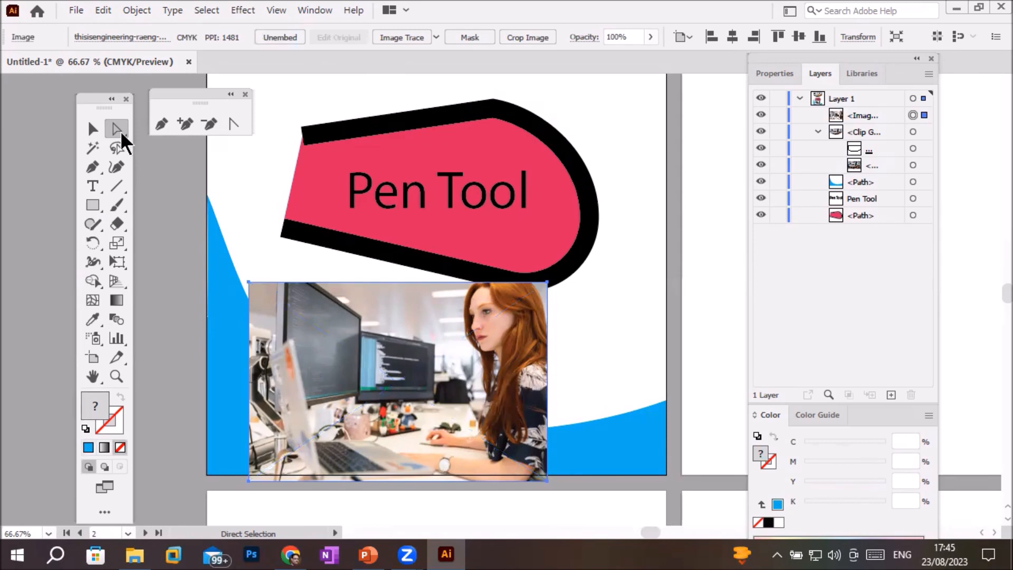
# Stretch the embedded photo to nearly the full page width and raise its upper edge to the top of the blue footer shape
pyautogui.click(92, 129)
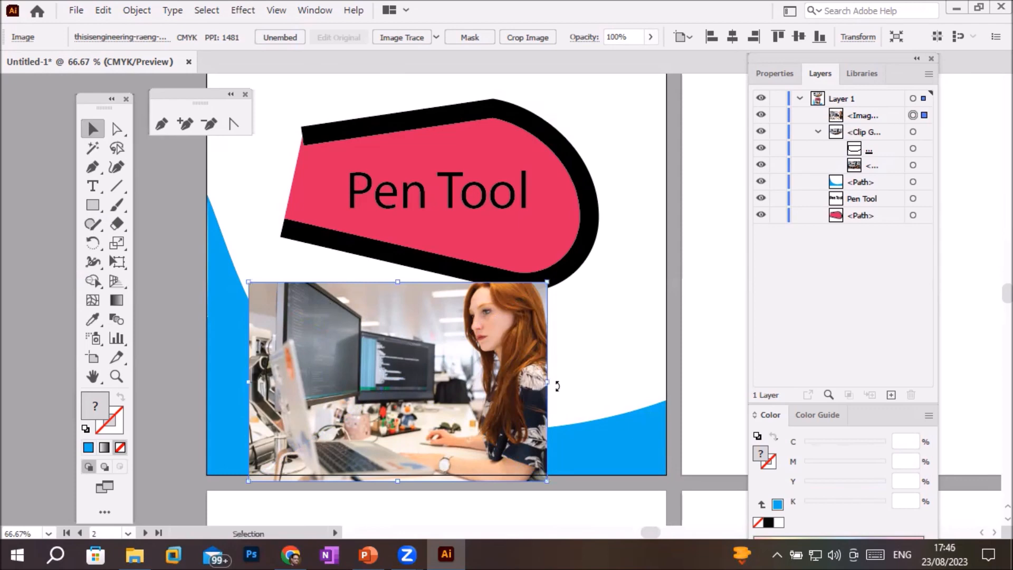
pyautogui.moveTo(549, 382); pyautogui.dragTo(661, 407)
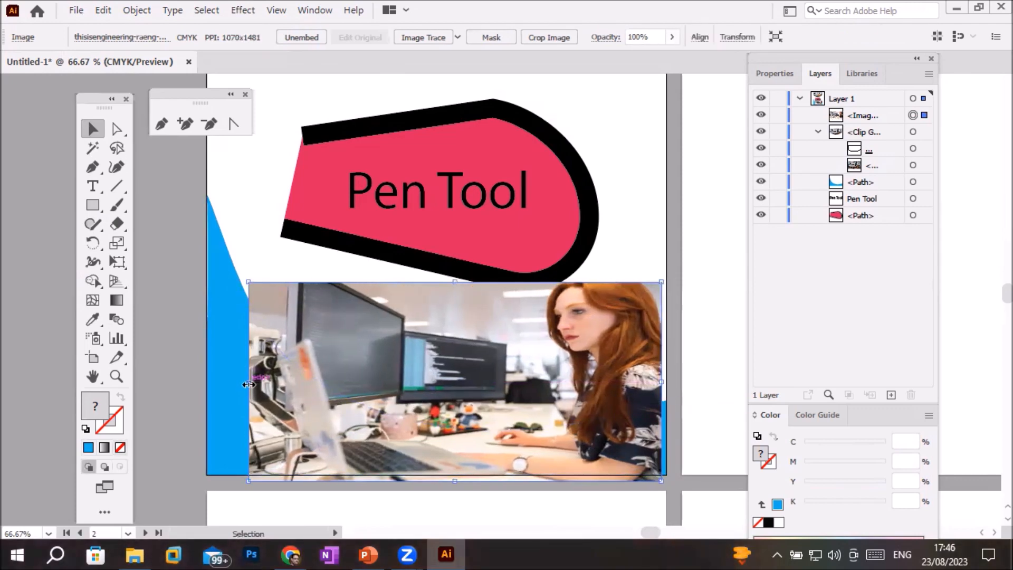
pyautogui.moveTo(248, 384); pyautogui.dragTo(206, 388)
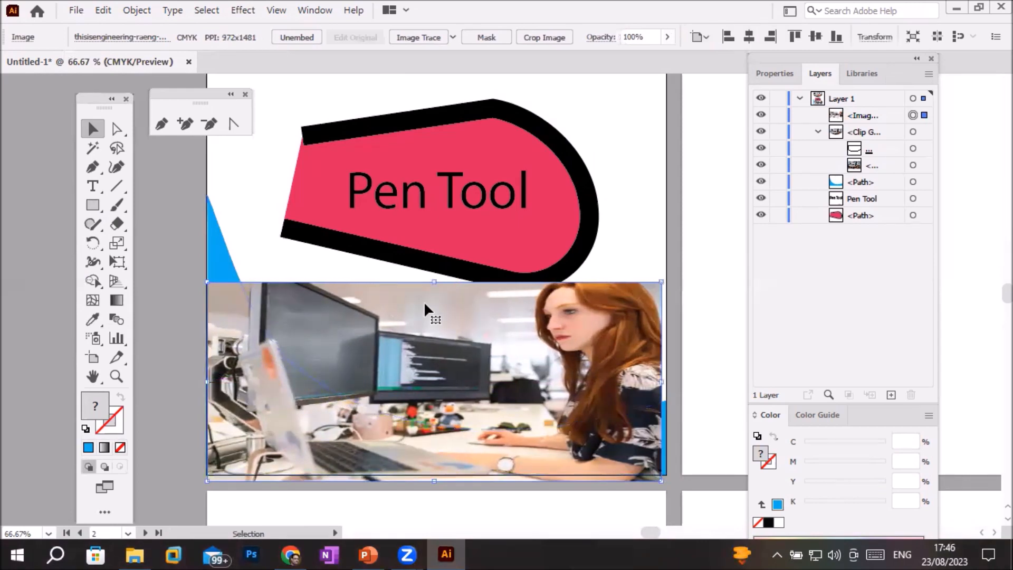
pyautogui.moveTo(435, 282); pyautogui.dragTo(422, 193)
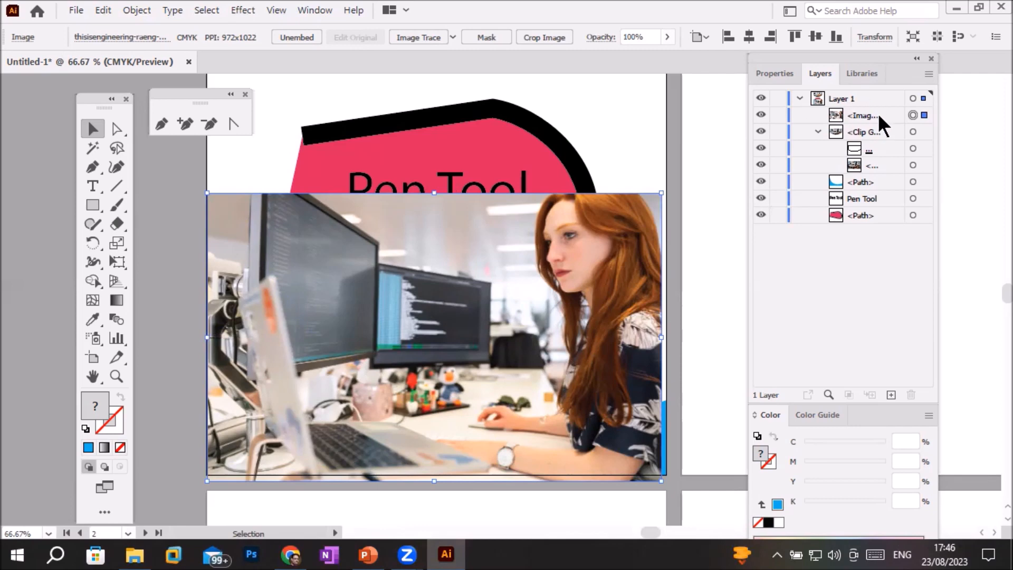
# Move the embedded photo directly beneath the blue footer path in Layer 1, and hide that path
pyautogui.moveTo(869, 115); pyautogui.dragTo(863, 194)
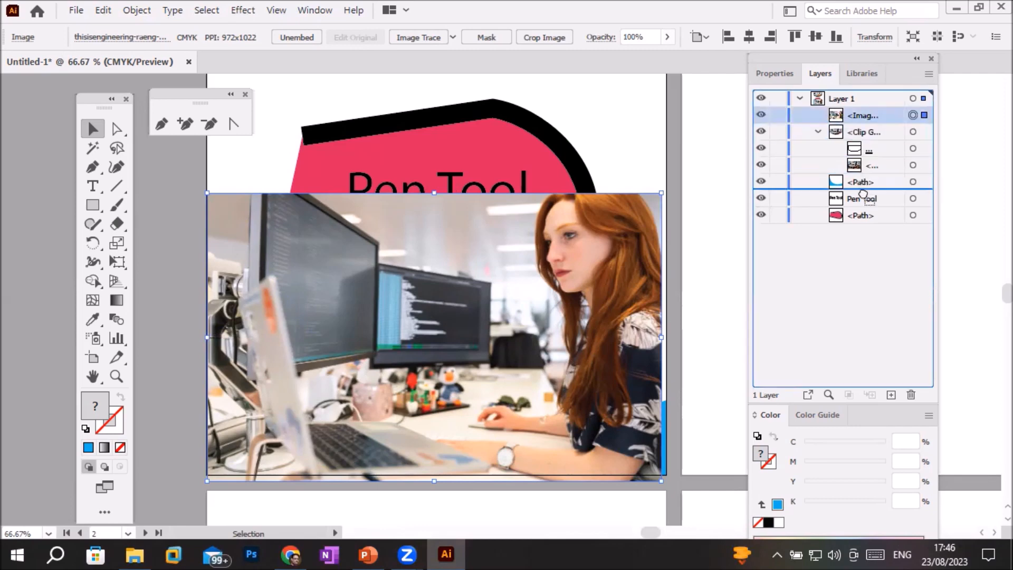
pyautogui.moveTo(863, 194); pyautogui.dragTo(864, 194)
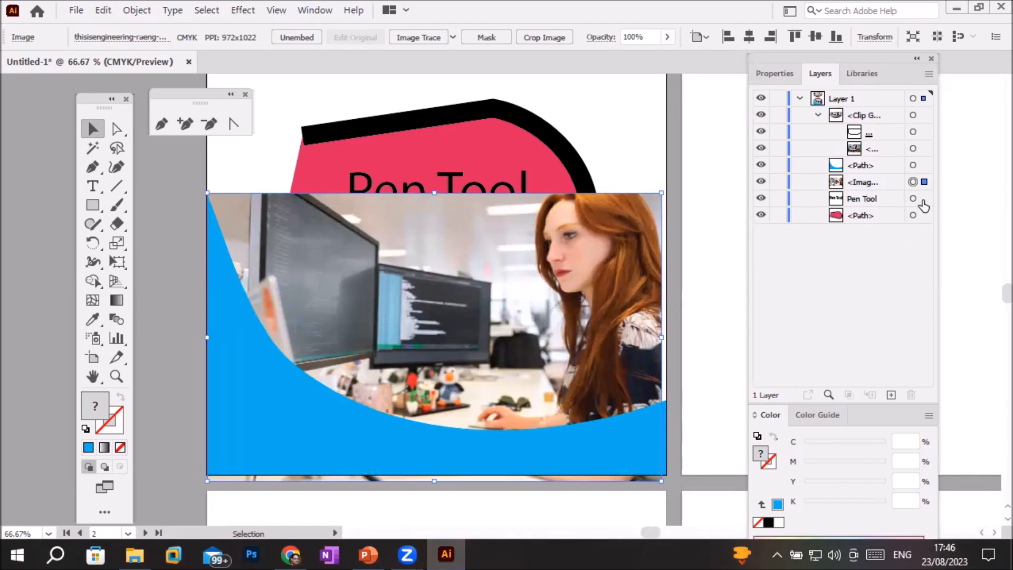
pyautogui.click(914, 165)
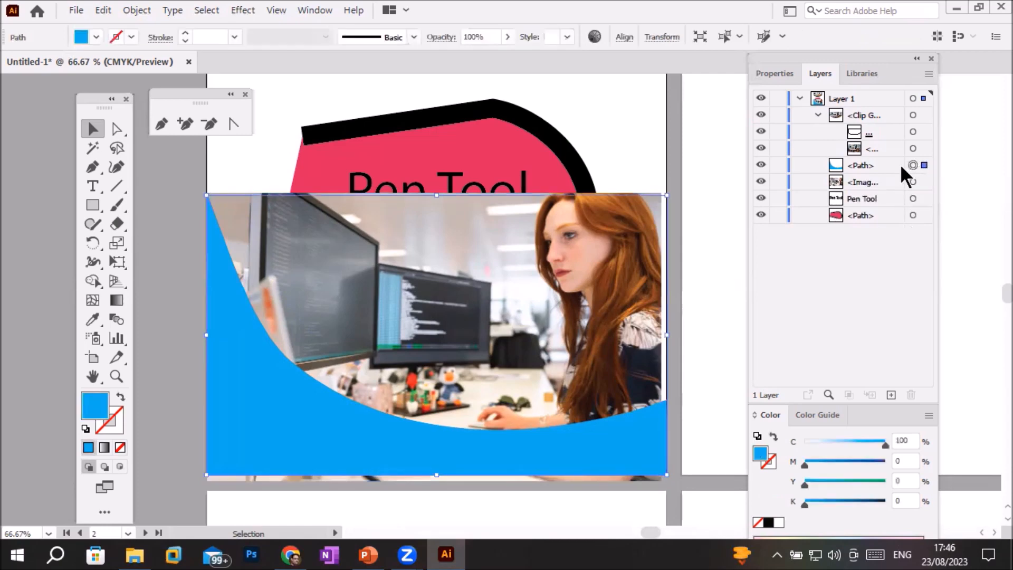
pyautogui.click(760, 165)
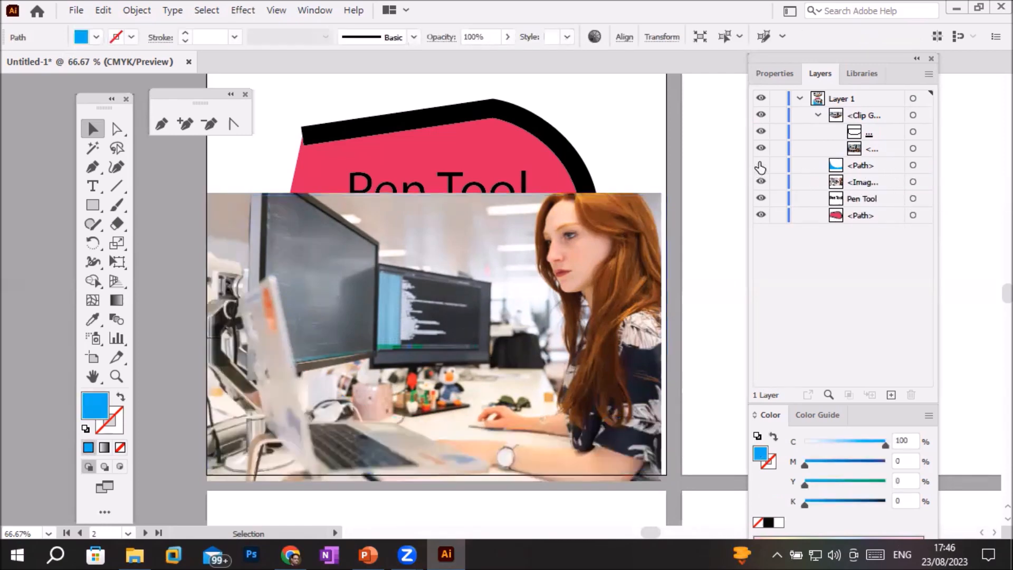
# Show the hidden blue footer path again, switching it and the photo beneath off and on to compare their overlap
pyautogui.click(761, 165)
pyautogui.click(761, 165)
pyautogui.click(761, 165)
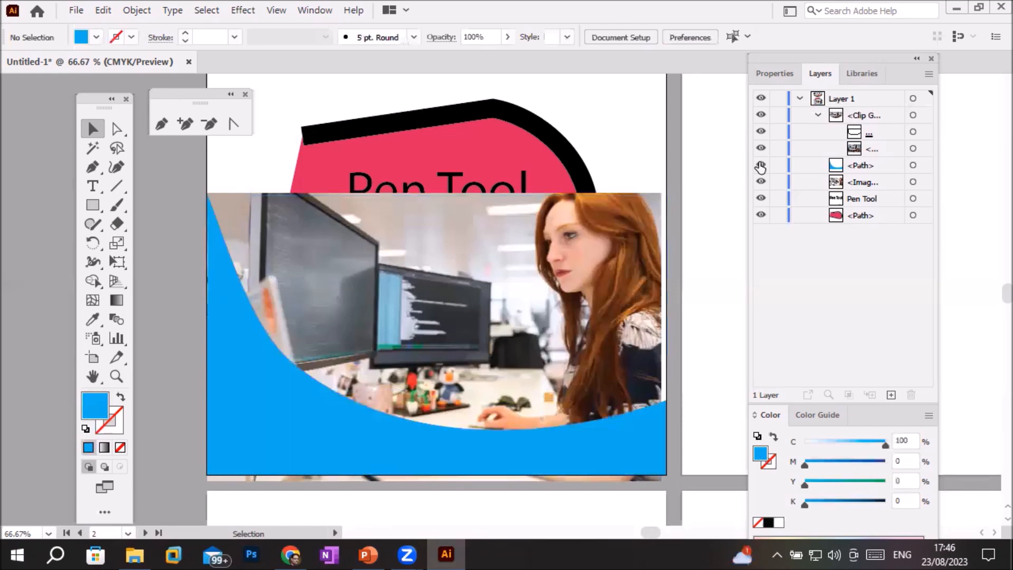
pyautogui.click(760, 165)
pyautogui.click(760, 166)
pyautogui.click(760, 183)
pyautogui.click(760, 183)
pyautogui.click(760, 183)
pyautogui.click(760, 183)
pyautogui.click(760, 183)
pyautogui.click(760, 183)
# Make a clipping mask from the blue footer path and the embedded photo beneath it
pyautogui.click(926, 166)
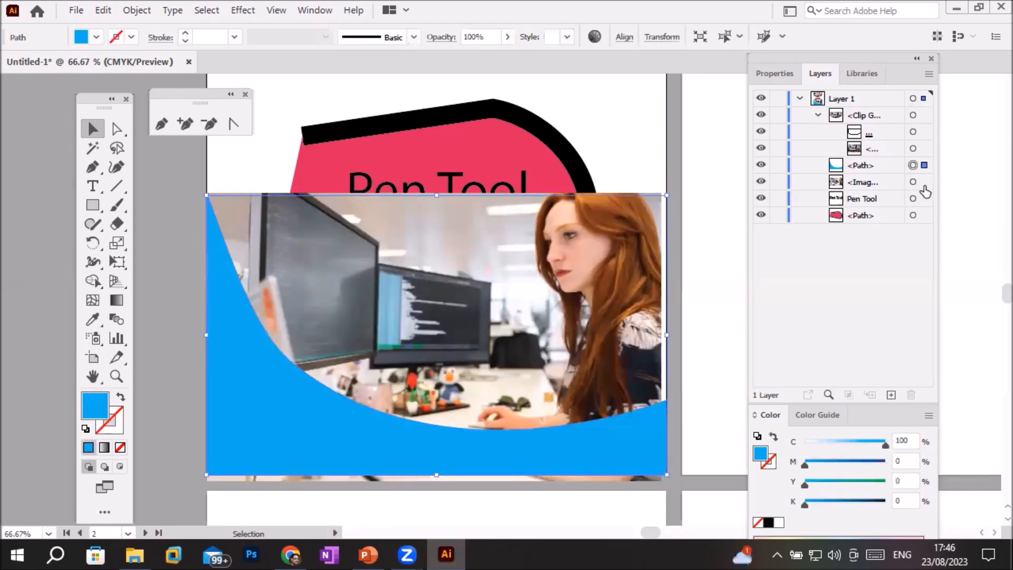
pyautogui.keyDown('shift'); pyautogui.click(924, 182); pyautogui.keyUp('shift')
pyautogui.click(139, 10)
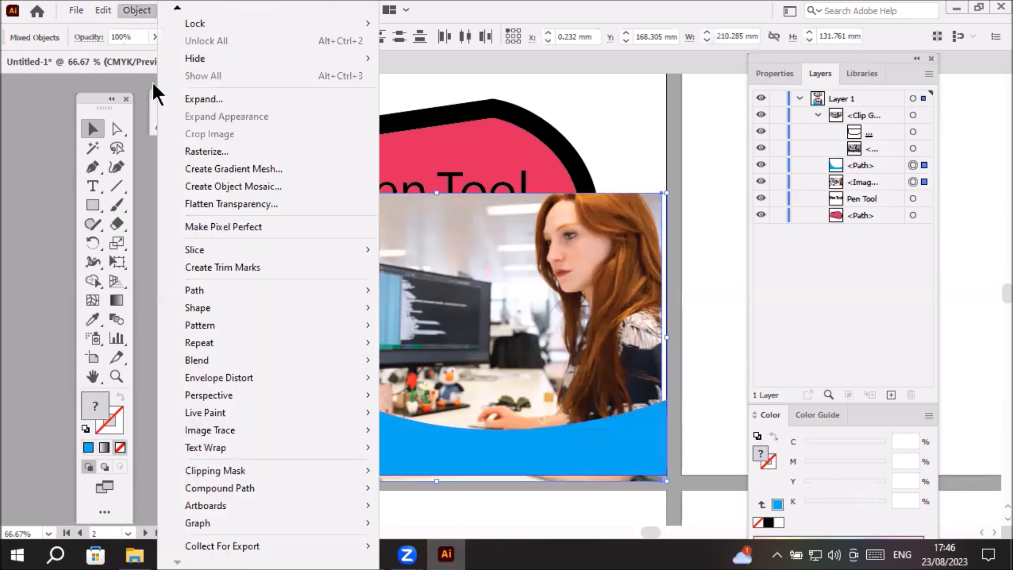
pyautogui.moveTo(226, 467)
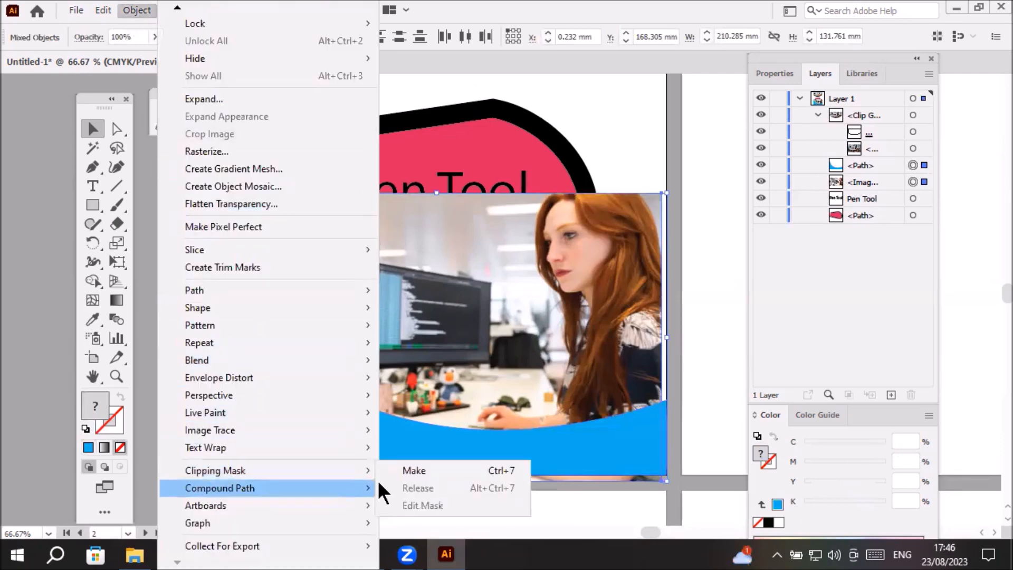
pyautogui.click(419, 465)
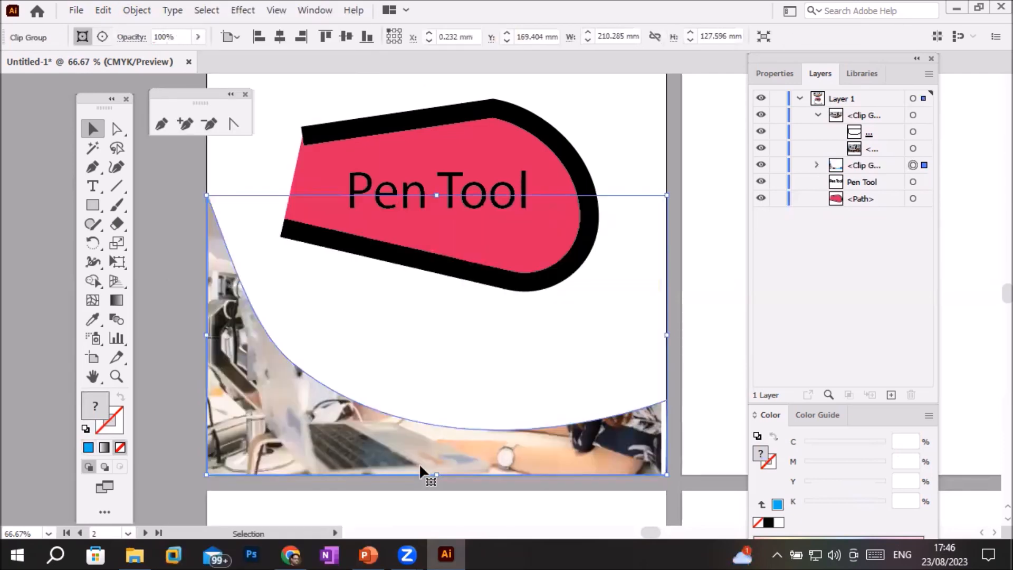
pyautogui.click(19, 193)
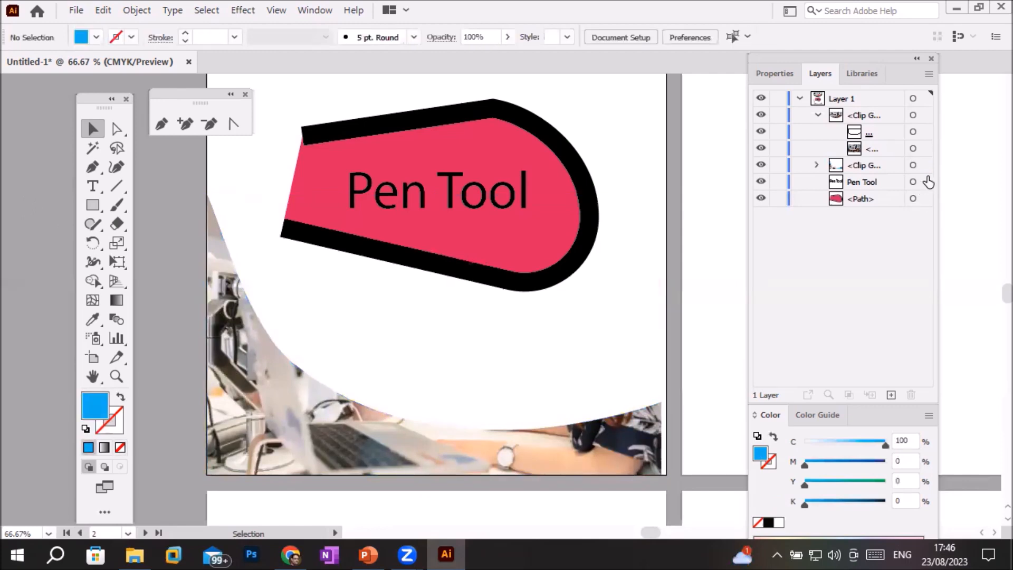
# Select only the photo inside the footer clip group and lower its upper edge to reduce its height
pyautogui.click(816, 165)
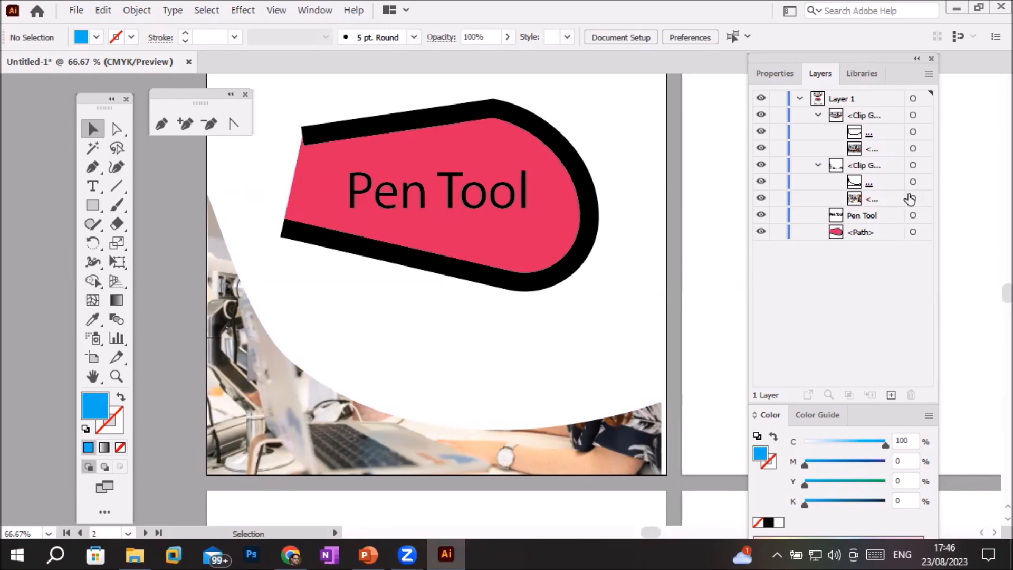
pyautogui.click(924, 199)
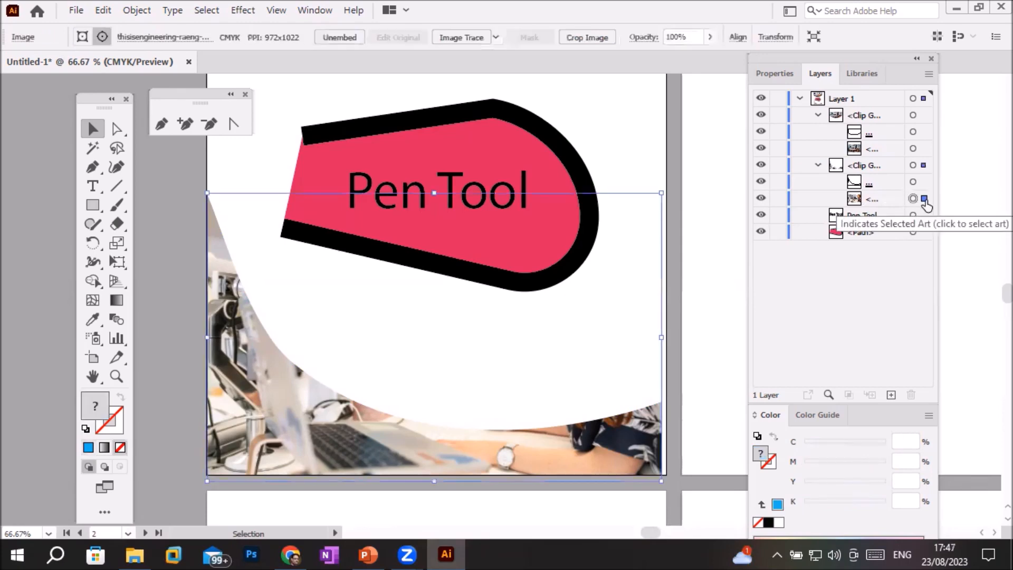
pyautogui.moveTo(437, 191); pyautogui.dragTo(194, 228)
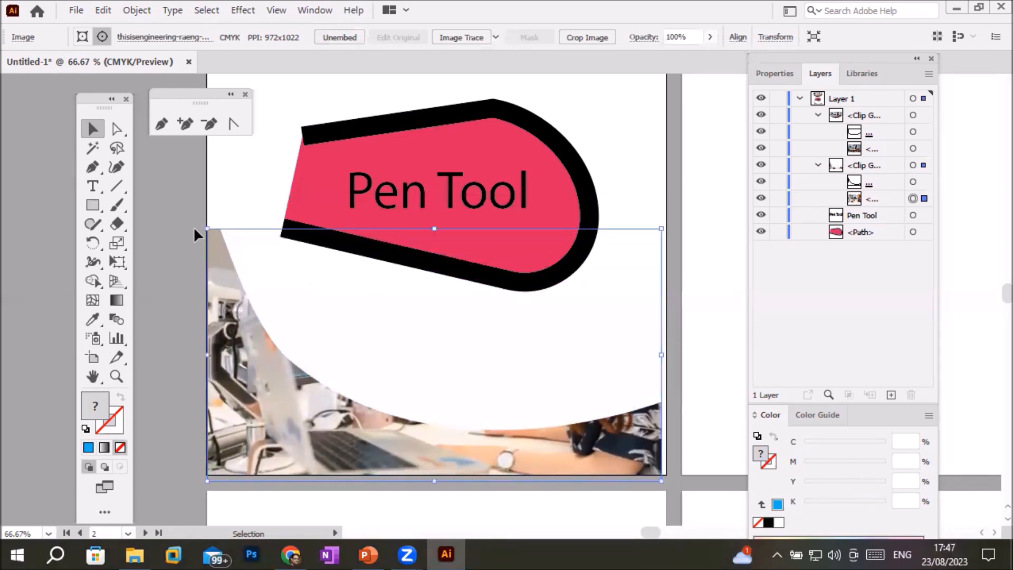
pyautogui.click(706, 316)
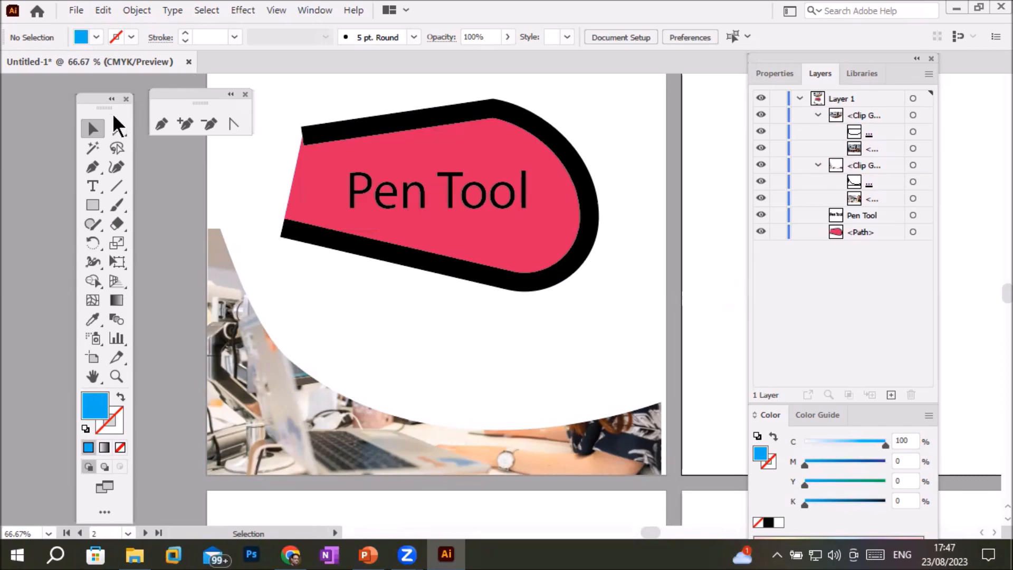
# Raise the footer mask's upper-right anchor point along the page's right edge with Direct Selection to reveal the woman in the photo
pyautogui.click(115, 128)
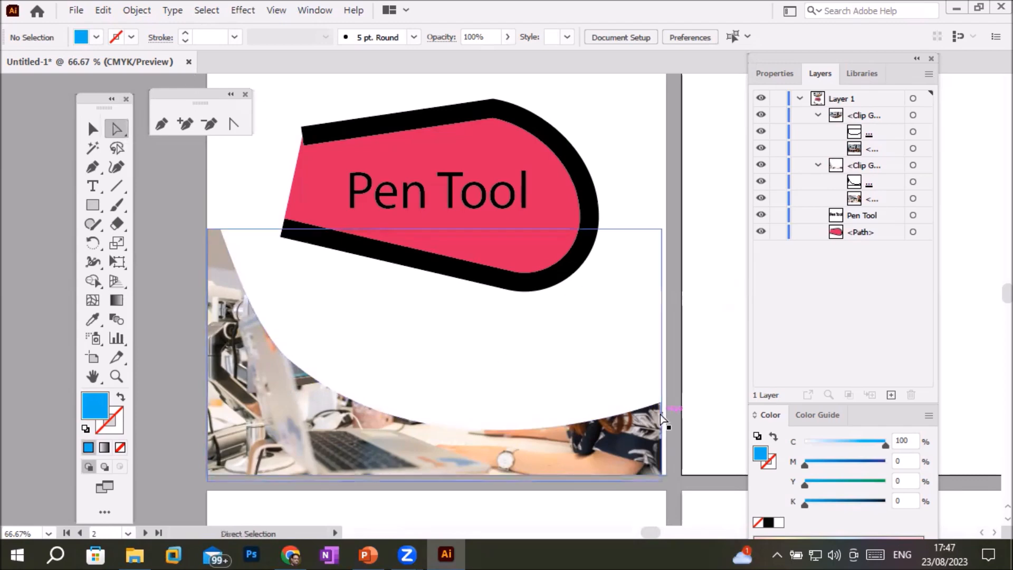
pyautogui.click(666, 406)
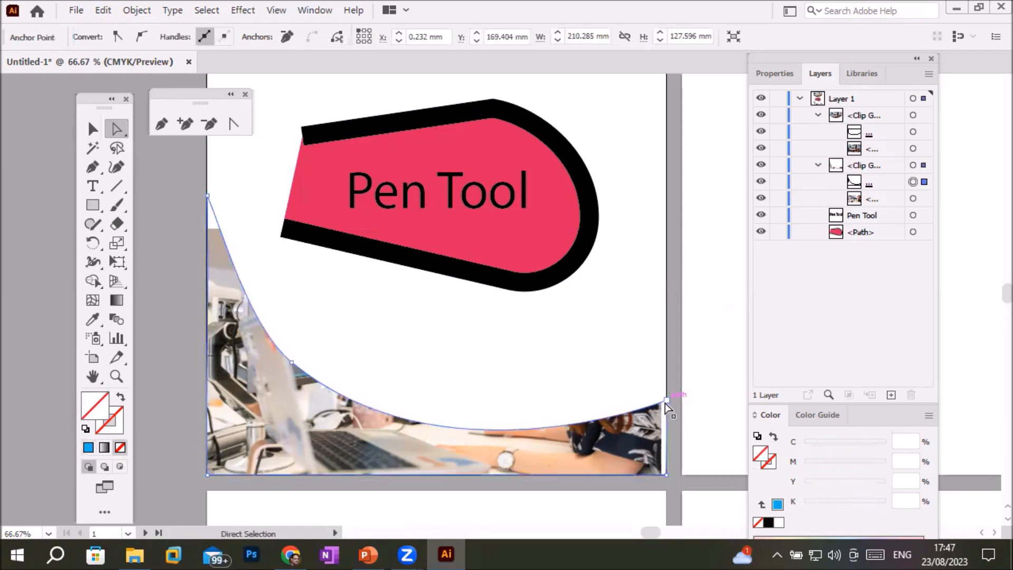
pyautogui.moveTo(666, 406); pyautogui.dragTo(589, 165)
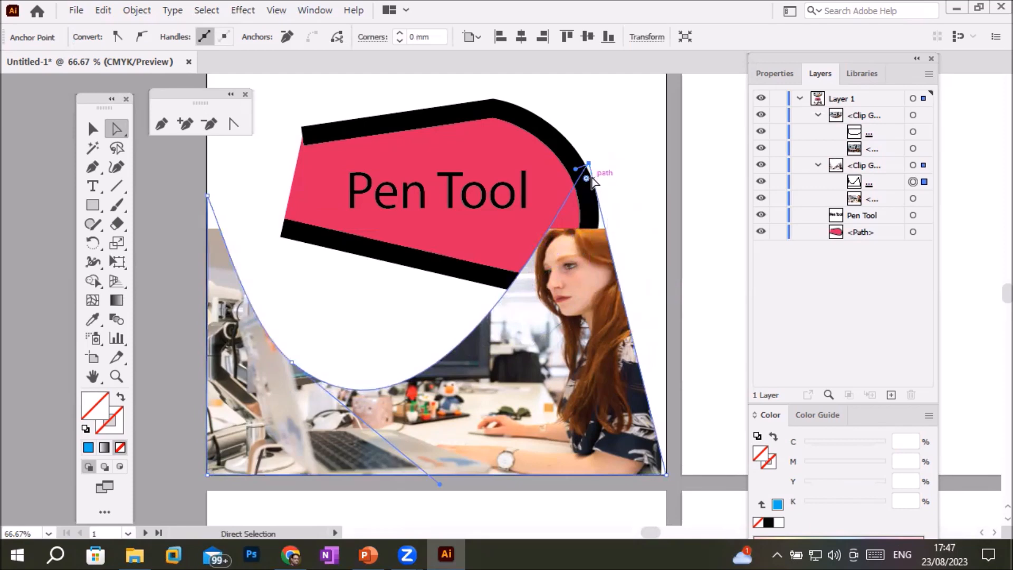
pyautogui.moveTo(590, 165); pyautogui.dragTo(667, 169)
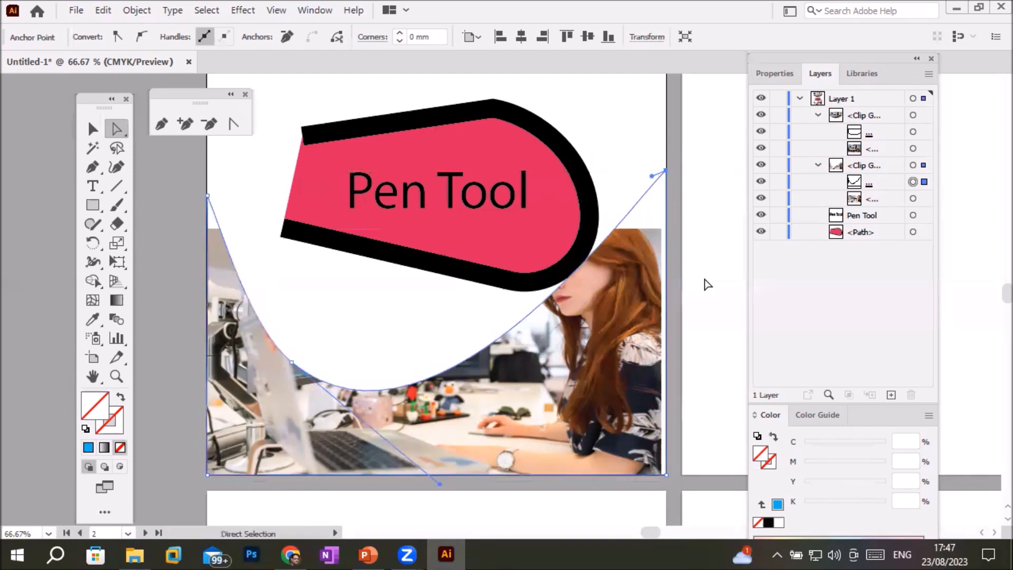
pyautogui.click(707, 284)
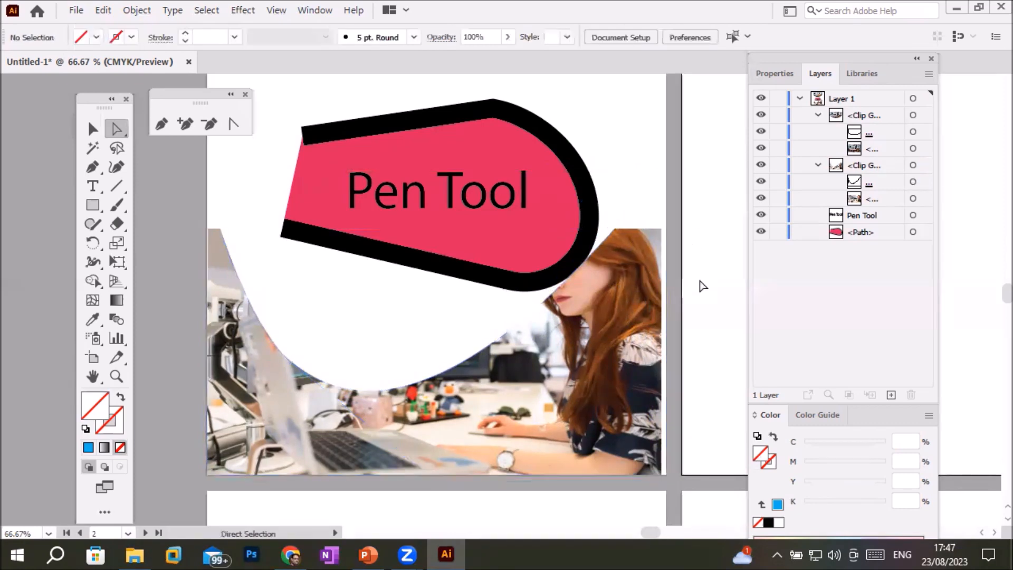
# Draw a closed zigzag shape with the Pen tool along the right side of the adjacent blank page, reaching both right corners
pyautogui.scroll(1, 701, 281)
pyautogui.scroll(-3, 467, 249)
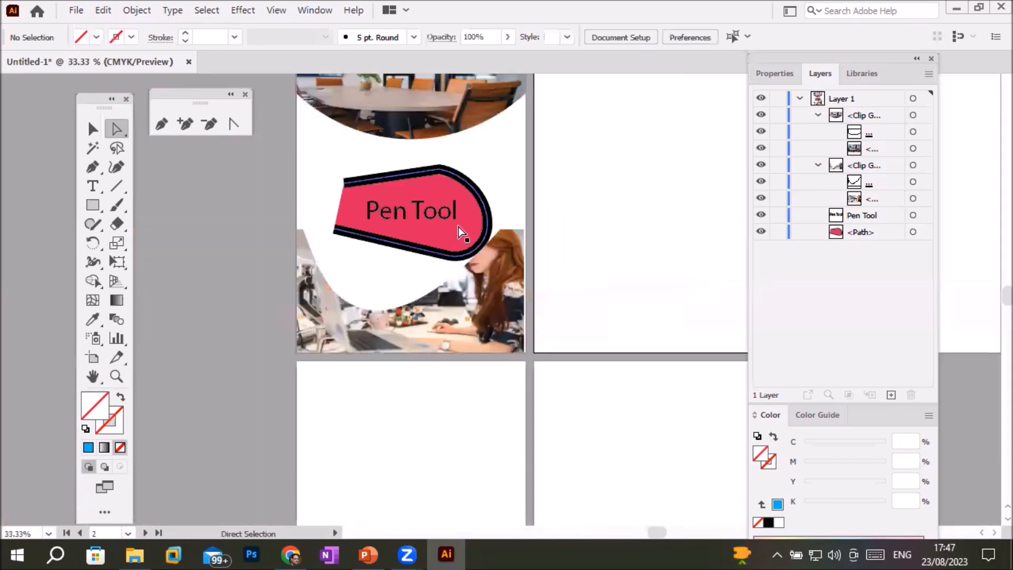
pyautogui.moveTo(508, 125); pyautogui.dragTo(492, 250)
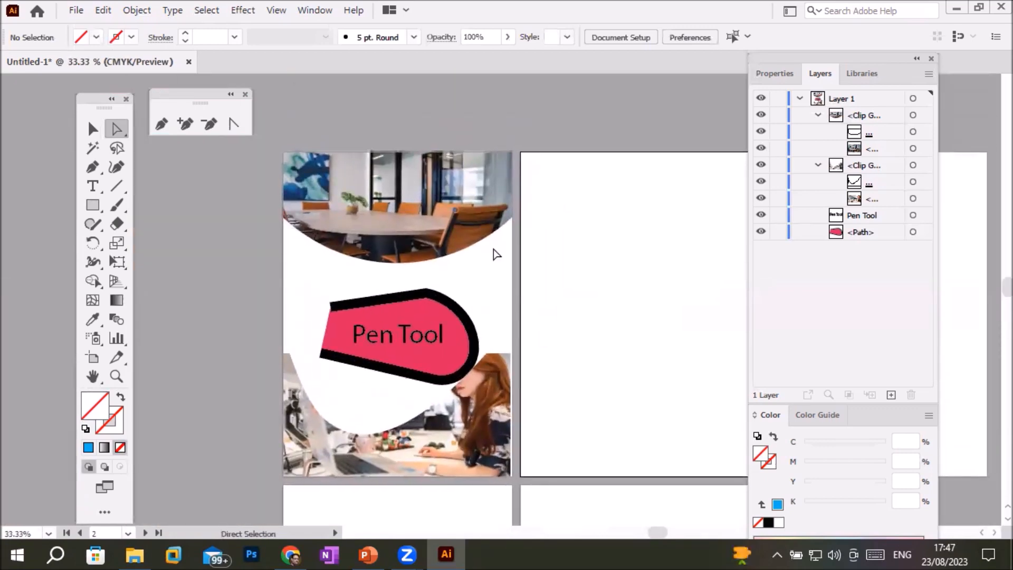
pyautogui.moveTo(651, 395); pyautogui.dragTo(479, 391)
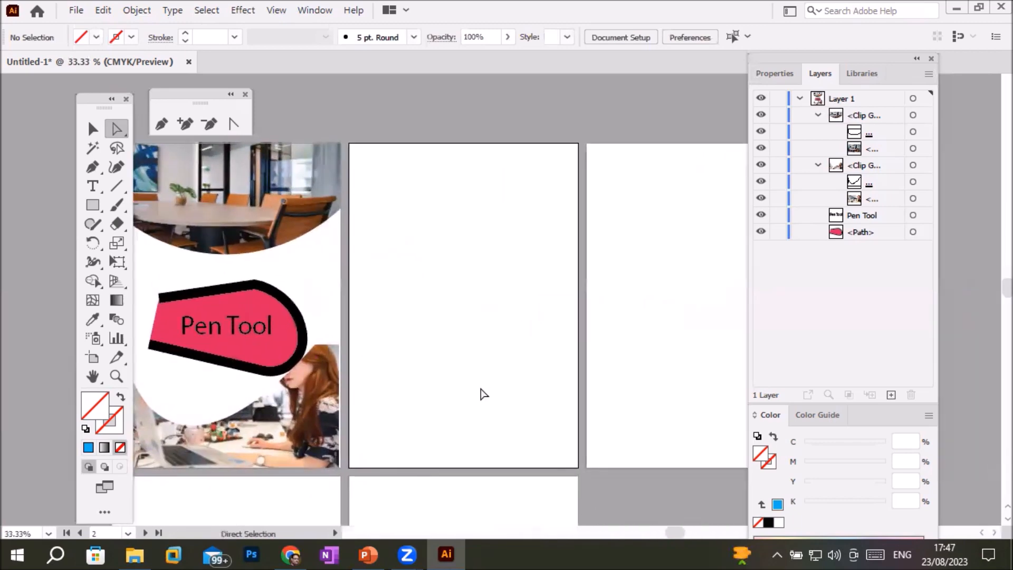
pyautogui.click(161, 123)
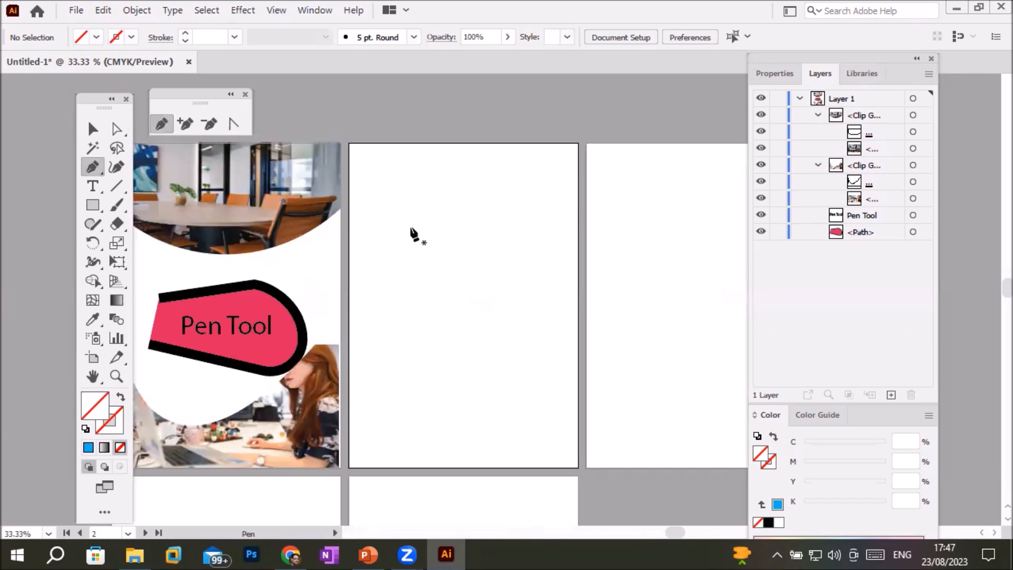
pyautogui.click(578, 143)
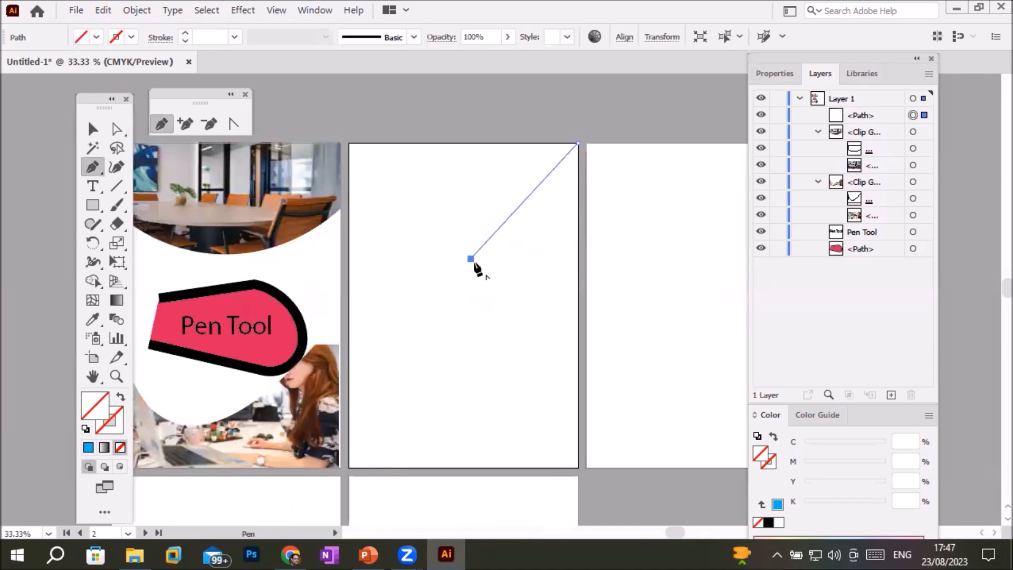
pyautogui.click(471, 259)
pyautogui.click(500, 315)
pyautogui.click(468, 375)
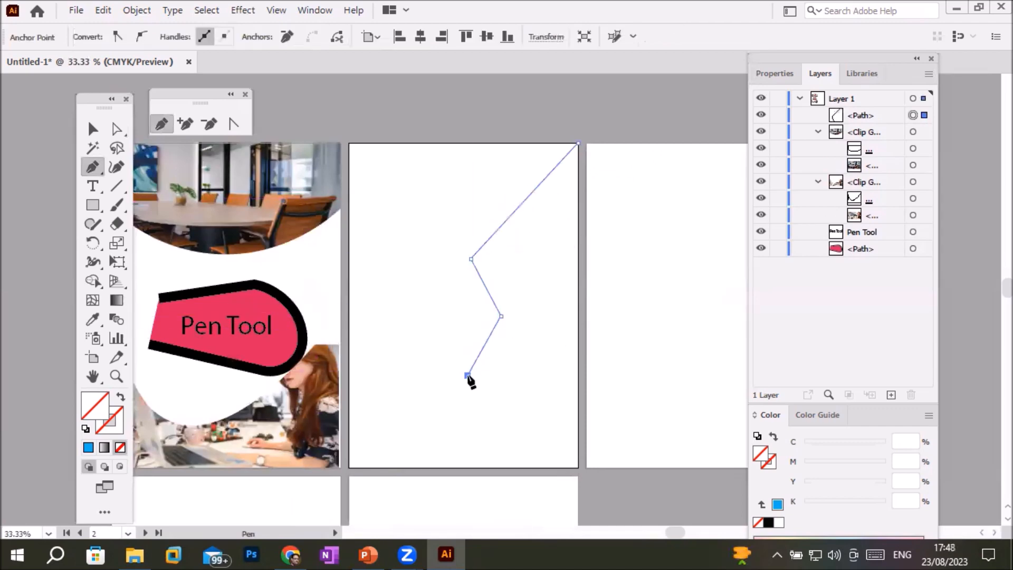
pyautogui.click(529, 466)
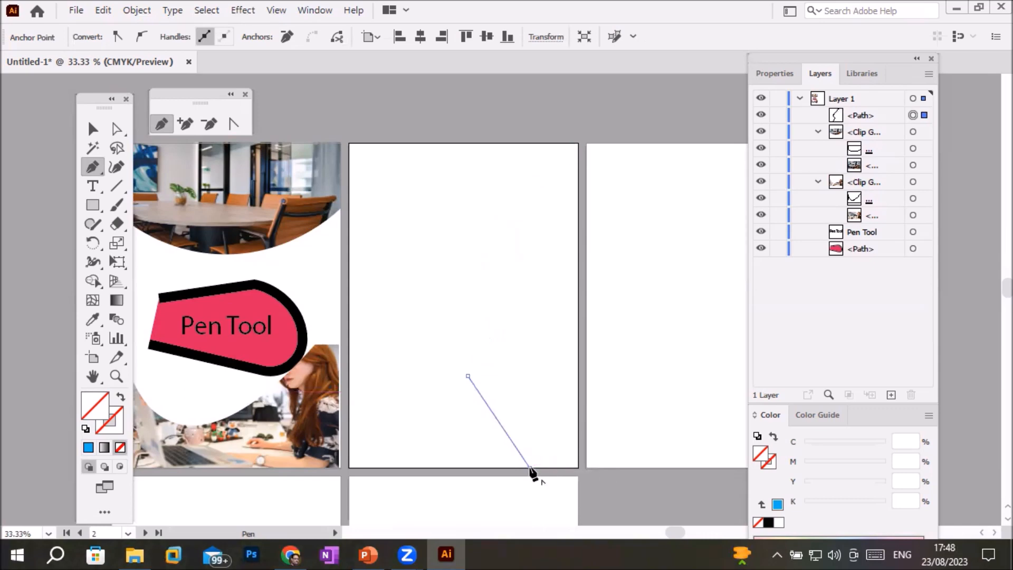
pyautogui.click(578, 467)
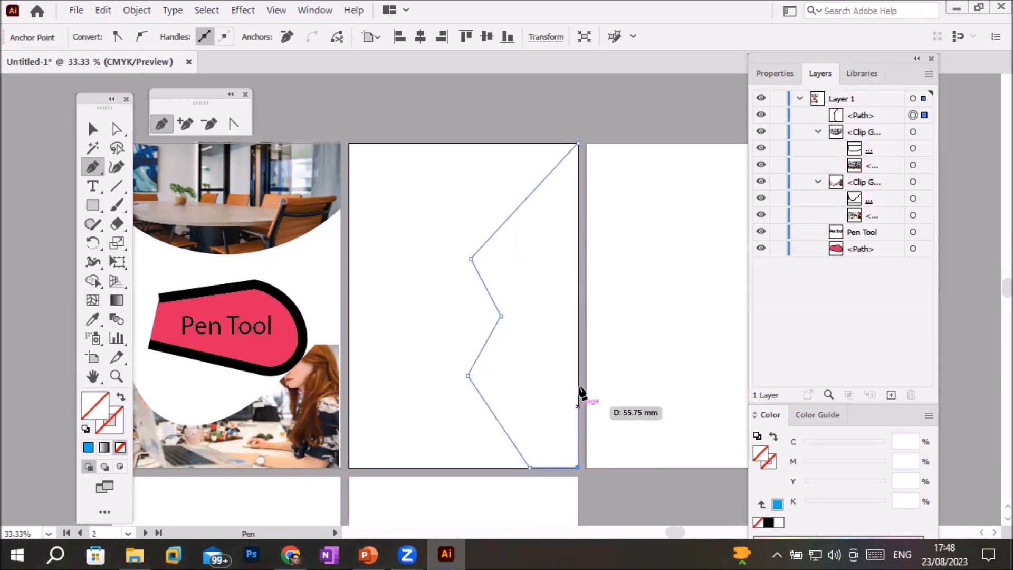
pyautogui.click(578, 143)
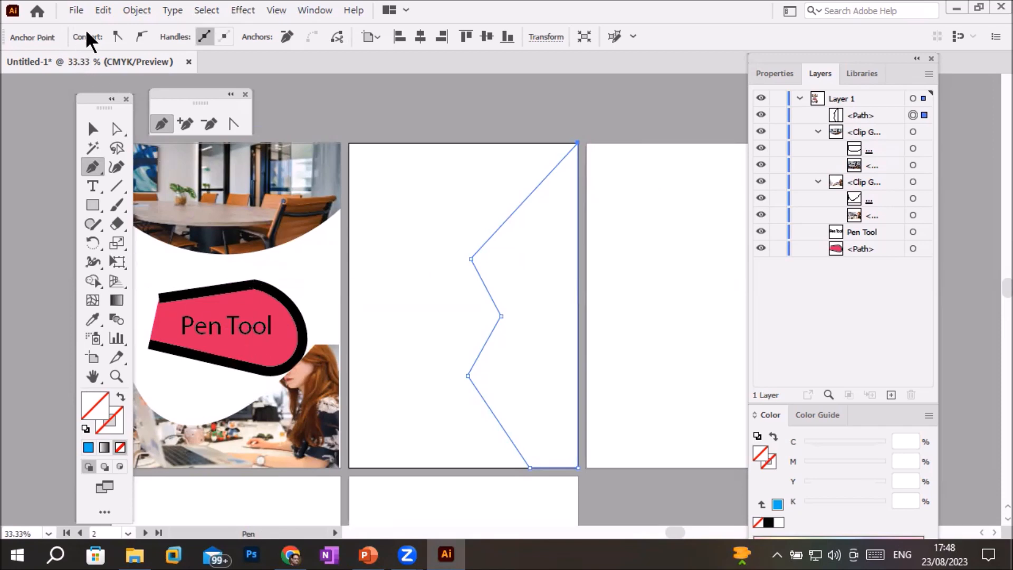
# Place the damir-kopezhanov photo from the Office Furniture folder over the zigzag shape
pyautogui.click(76, 10)
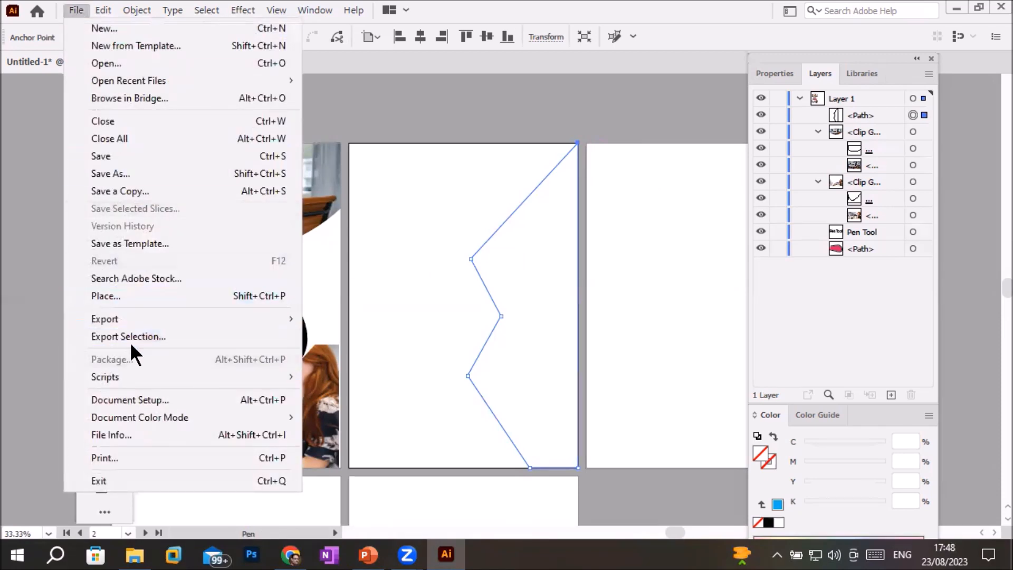
pyautogui.click(153, 298)
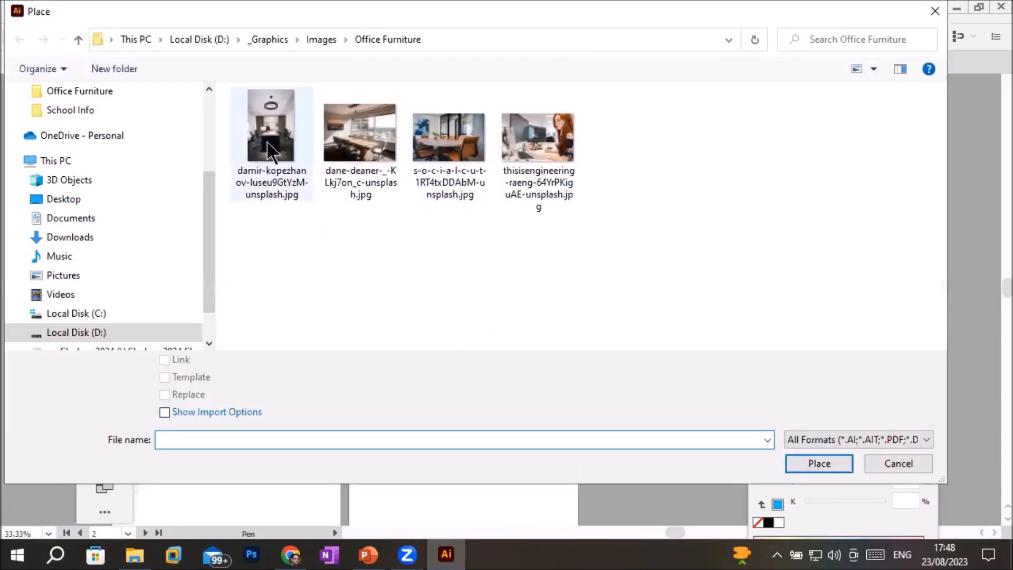
pyautogui.doubleClick(271, 127)
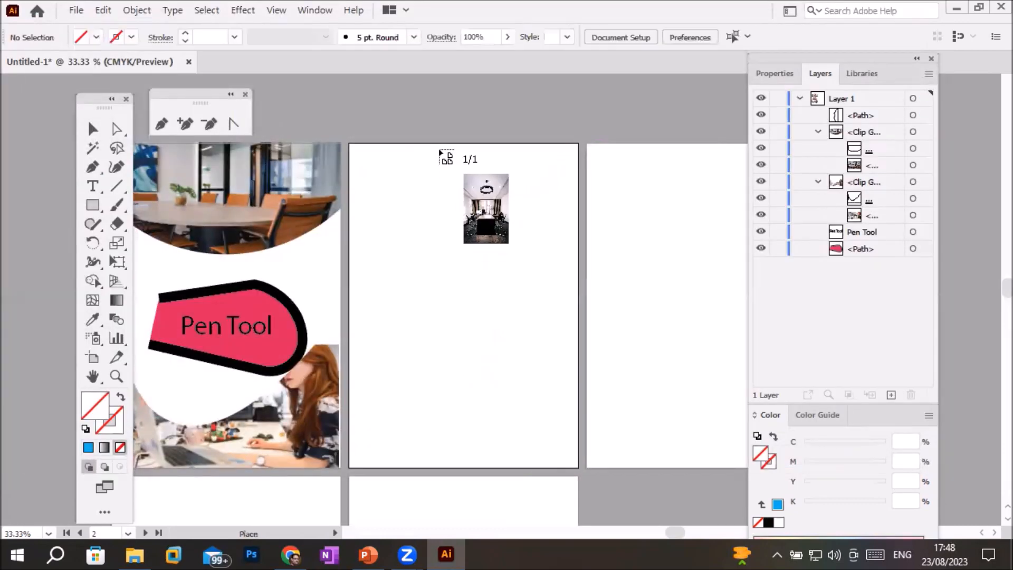
pyautogui.moveTo(439, 153); pyautogui.dragTo(572, 474)
pyautogui.click(470, 264)
pyautogui.click(476, 351)
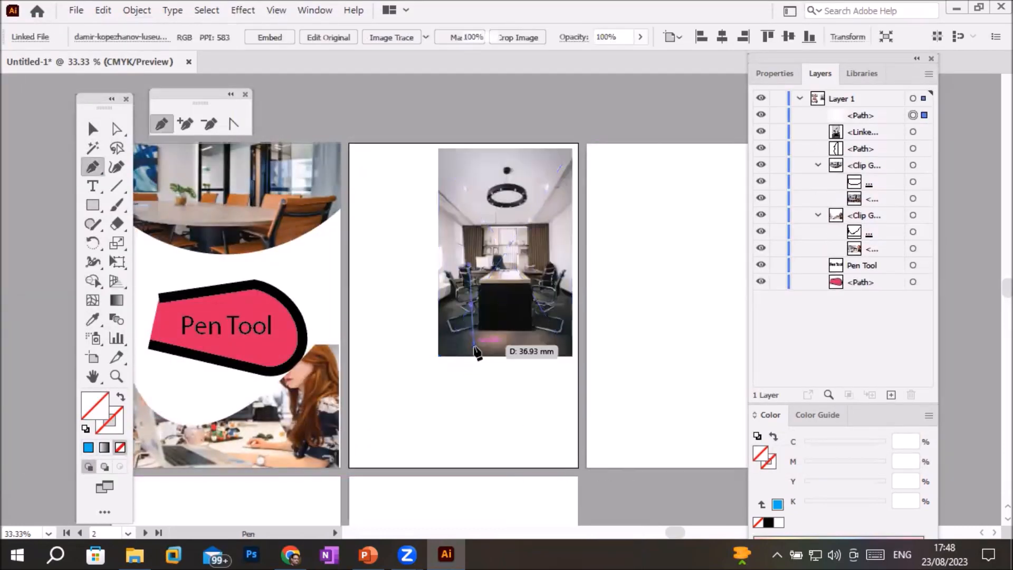
pyautogui.hotkey('ctrl', 'z')
pyautogui.hotkey('ctrl', 'z')
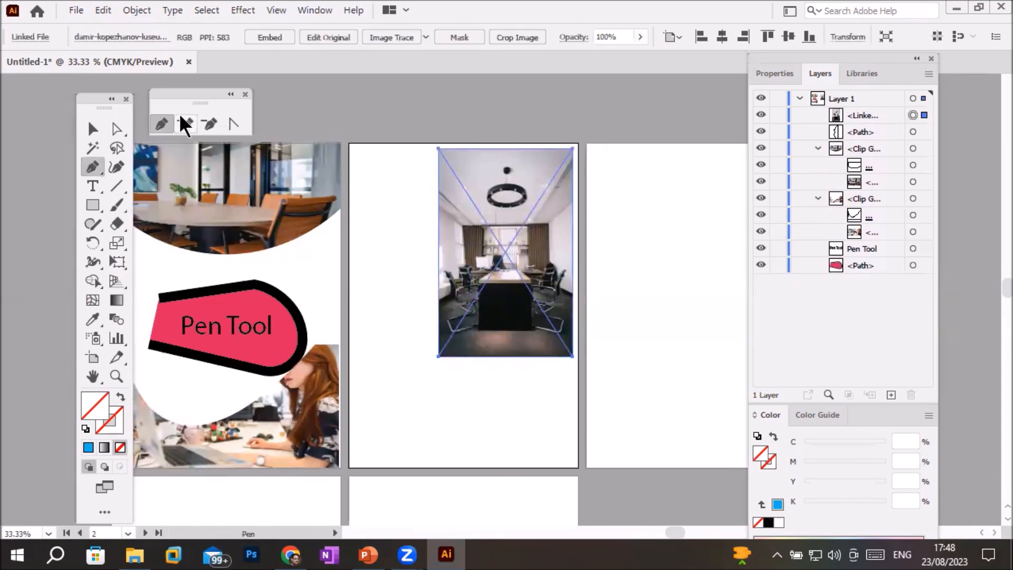
# Align the placed photo with the page's right edge, stretch it down to the bottom edge, and embed it
pyautogui.click(93, 129)
pyautogui.moveTo(517, 276)
pyautogui.mouseDown()
pyautogui.moveTo(516, 316)
pyautogui.moveTo(523, 266)
pyautogui.mouseUp()
pyautogui.moveTo(511, 346); pyautogui.dragTo(511, 467)
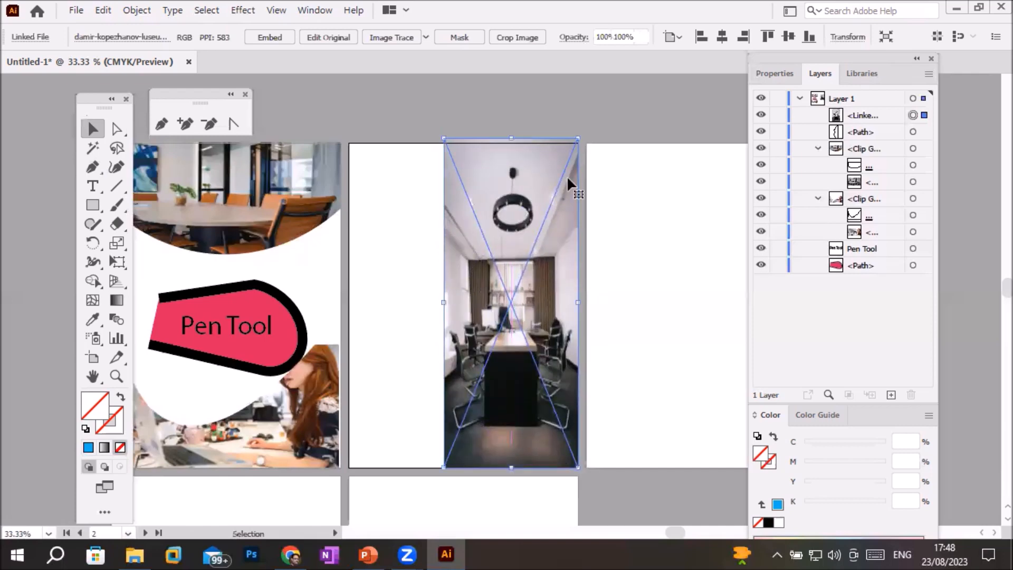
pyautogui.click(290, 36)
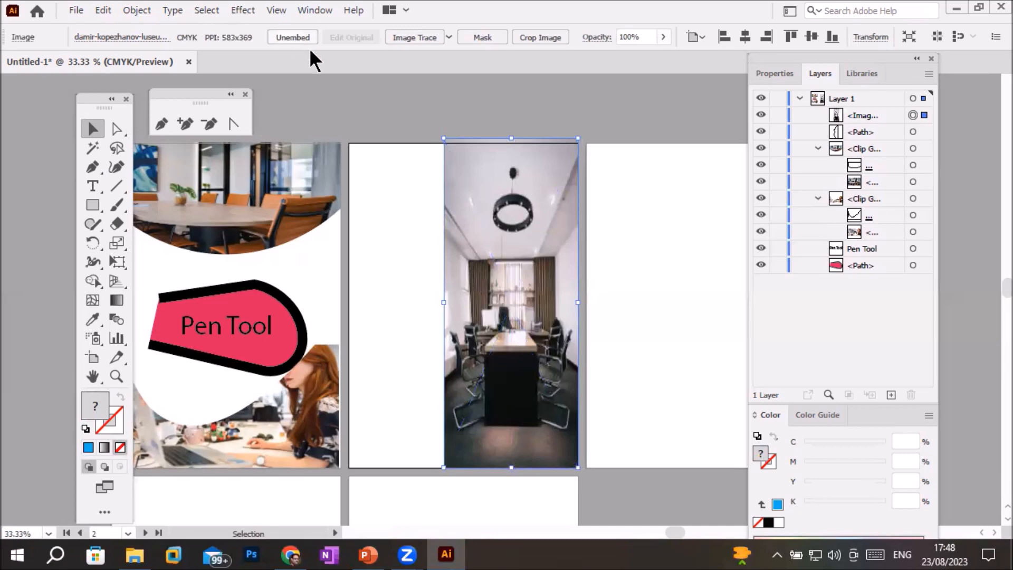
# Move the office photo below the zigzag path in the layer order and mask it with that path using a clipping mask
pyautogui.click(867, 113)
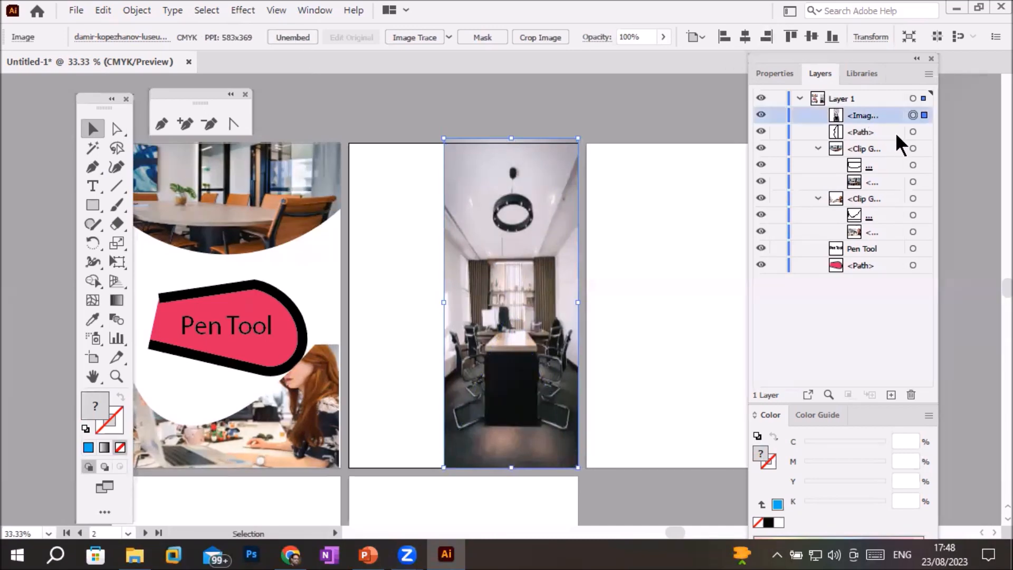
pyautogui.moveTo(883, 111); pyautogui.dragTo(883, 135)
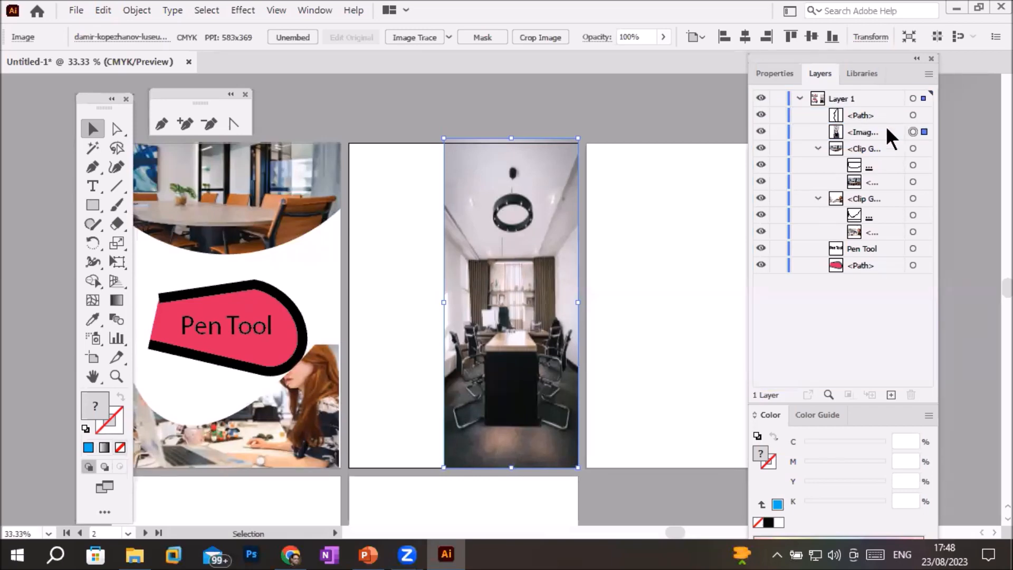
pyautogui.click(928, 115)
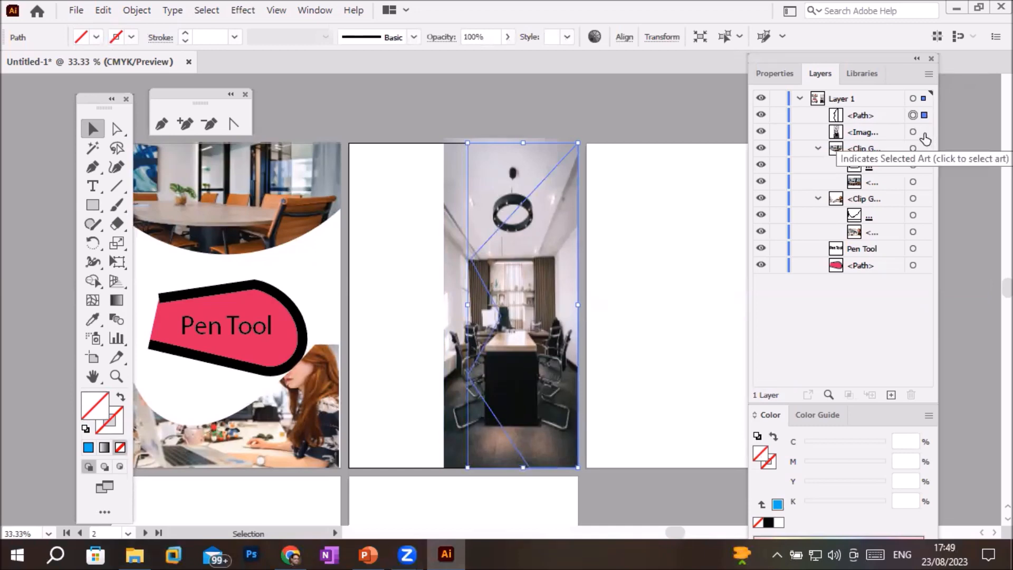
pyautogui.keyDown('shift'); pyautogui.click(924, 133); pyautogui.keyUp('shift')
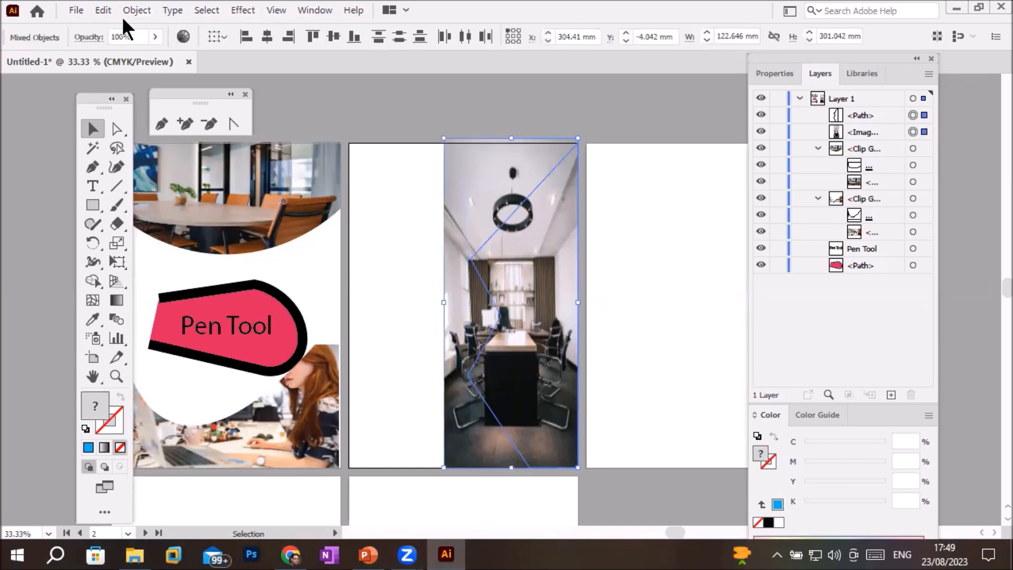
pyautogui.click(135, 9)
pyautogui.moveTo(369, 473)
pyautogui.click(410, 470)
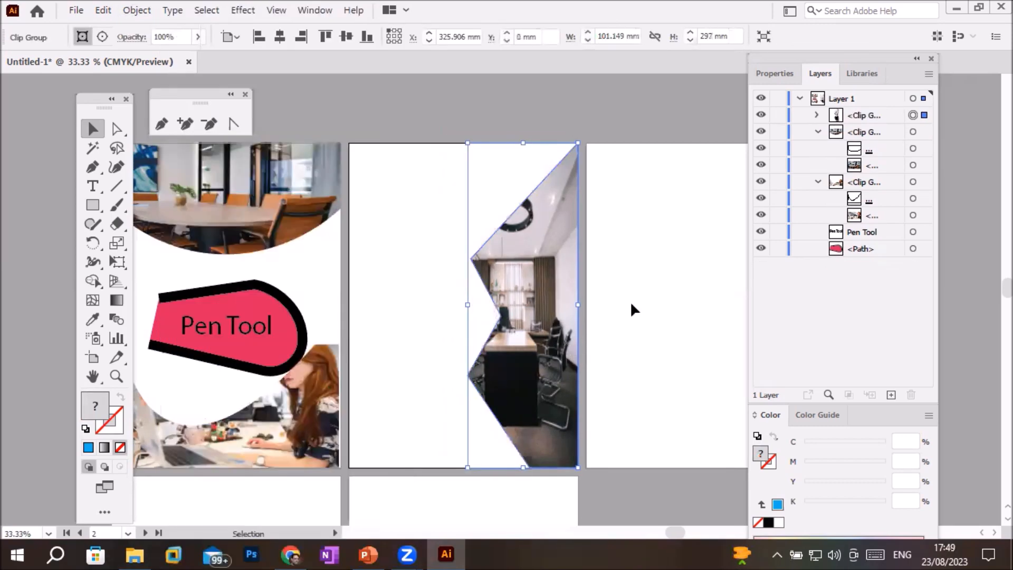
pyautogui.click(656, 285)
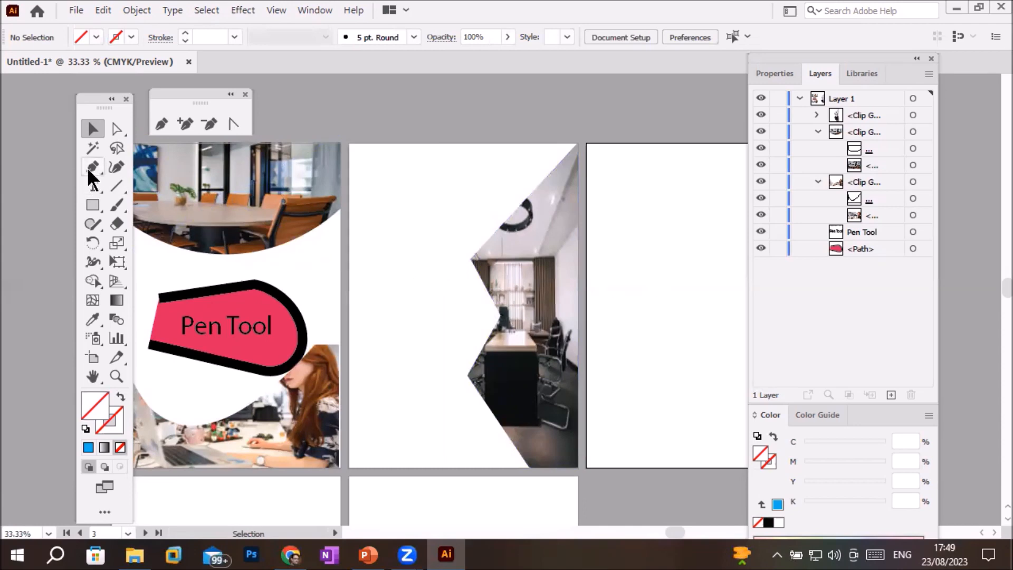
# Add the point text "Fruniture for Sale" near the top of the zigzag photo page
pyautogui.click(93, 186)
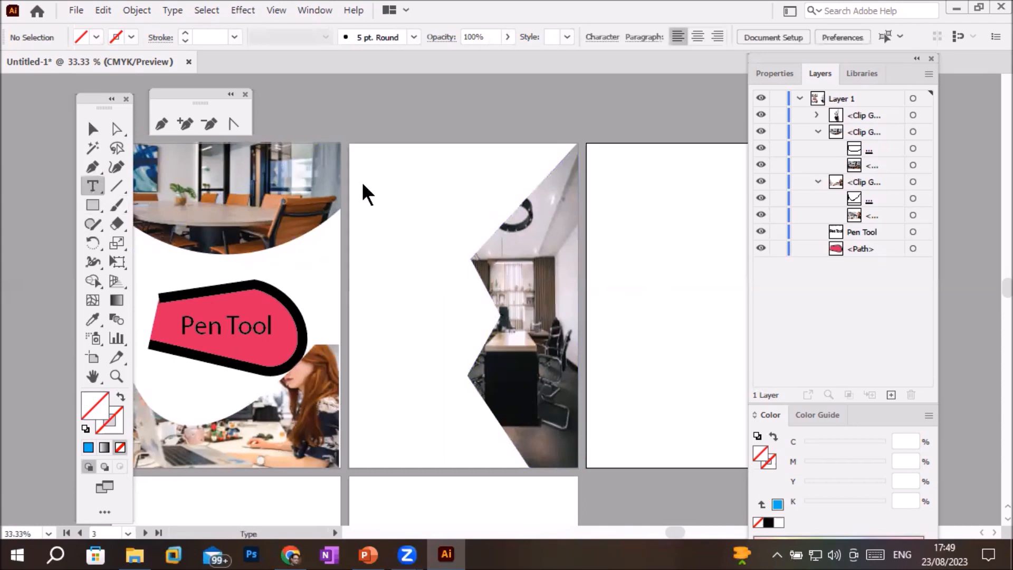
pyautogui.click(380, 163)
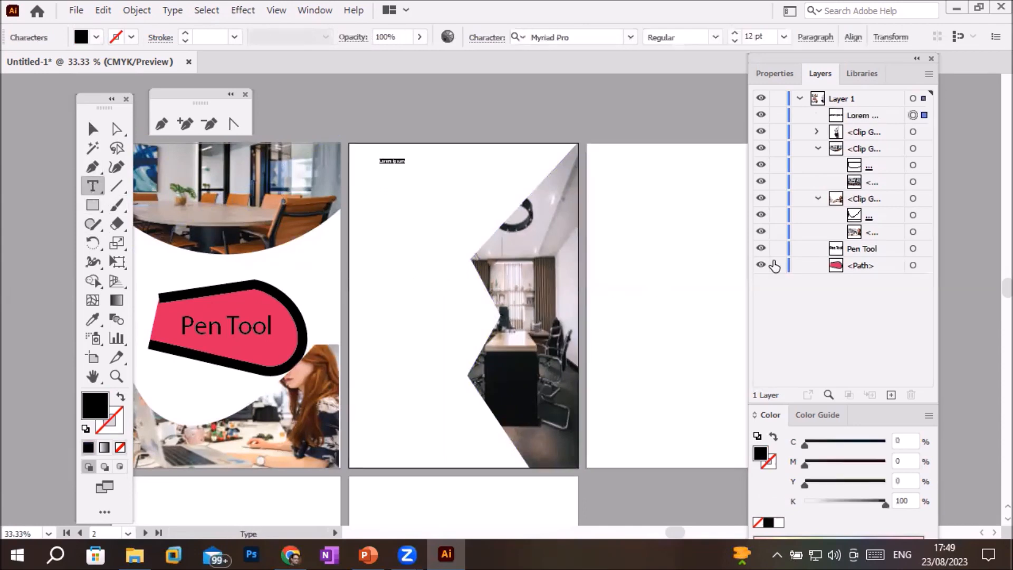
pyautogui.write('Four')
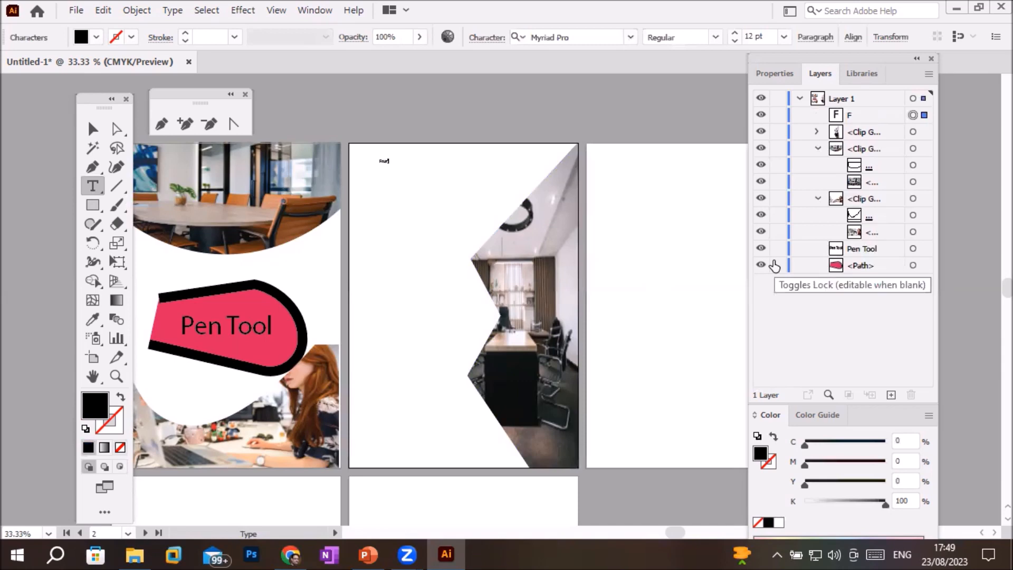
pyautogui.write('iture for Sale')
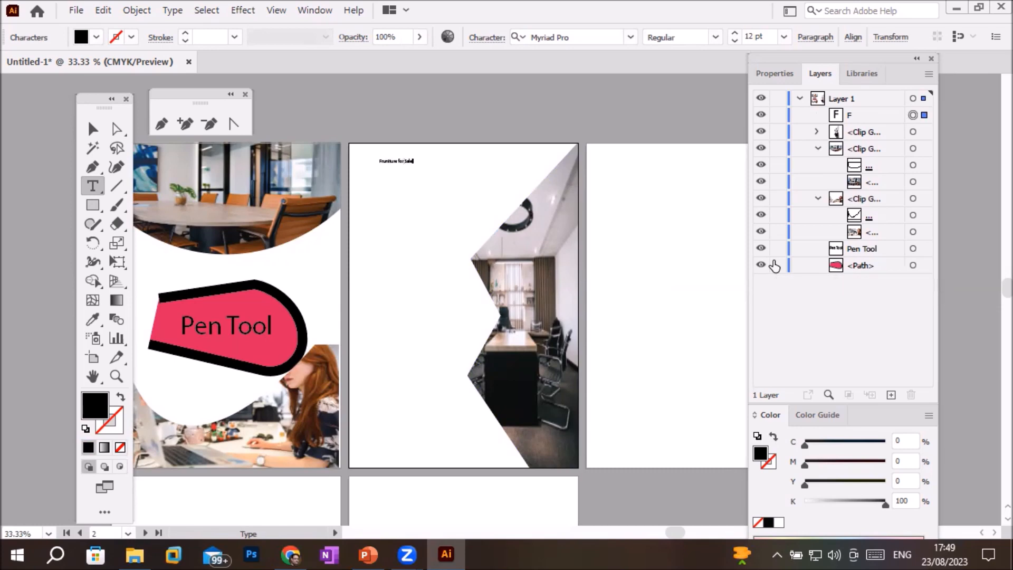
# Enlarge the "Fruniture for Sale" text into a heading and shift it left so it starts near the page's left edge
pyautogui.click(92, 128)
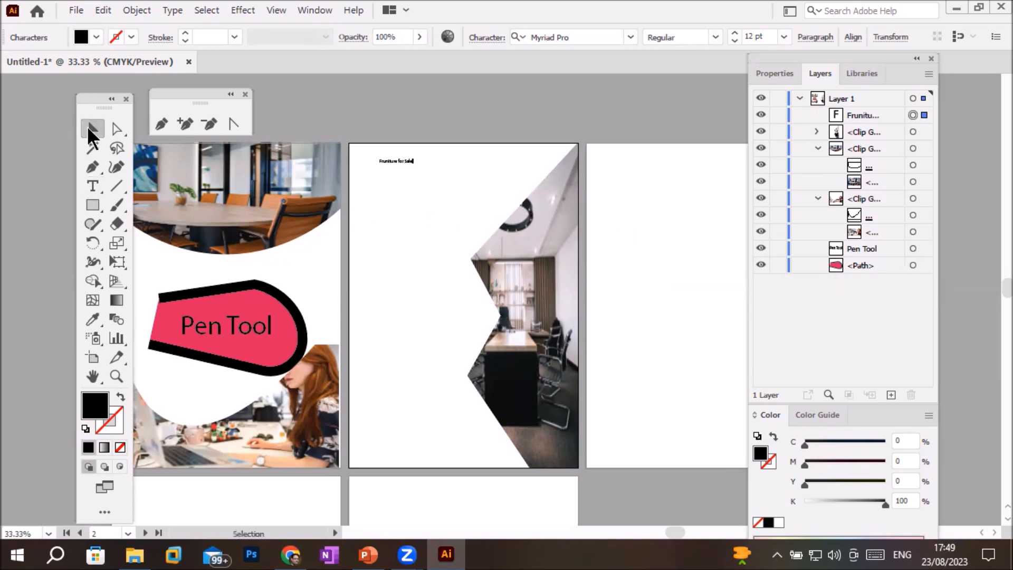
pyautogui.moveTo(413, 168); pyautogui.dragTo(543, 227)
pyautogui.moveTo(463, 179); pyautogui.dragTo(438, 179)
pyautogui.click(407, 373)
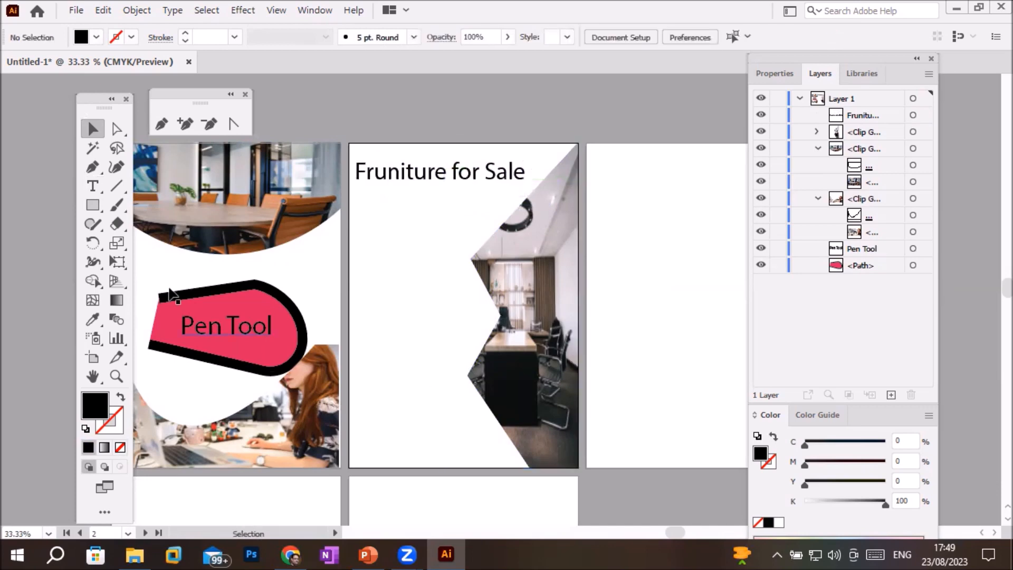
# Draw a closed four-point diamond with the Pen tool on the blank third page and apply the default white fill and black stroke
pyautogui.click(90, 167)
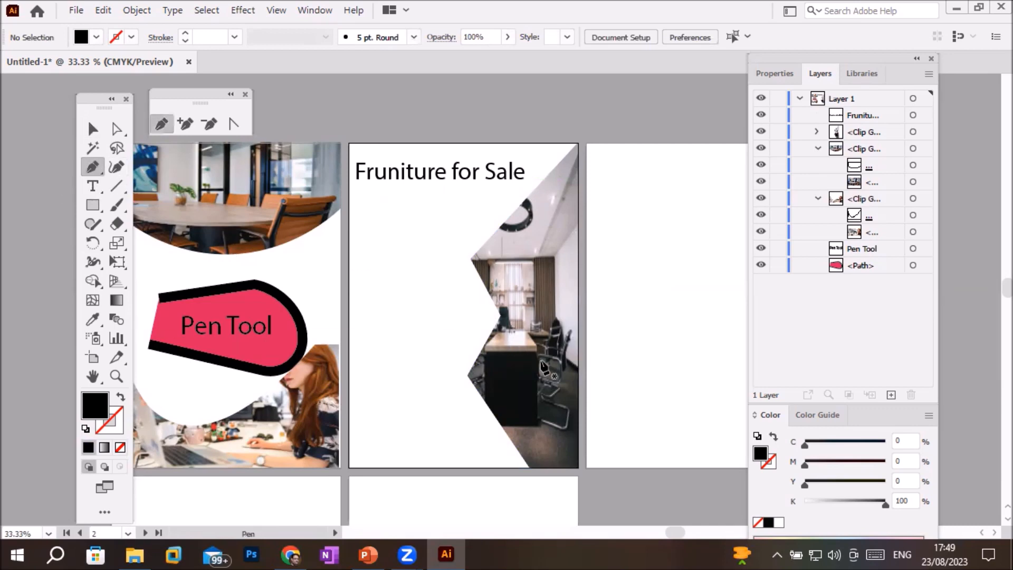
pyautogui.press('space')
pyautogui.moveTo(651, 366); pyautogui.dragTo(421, 367)
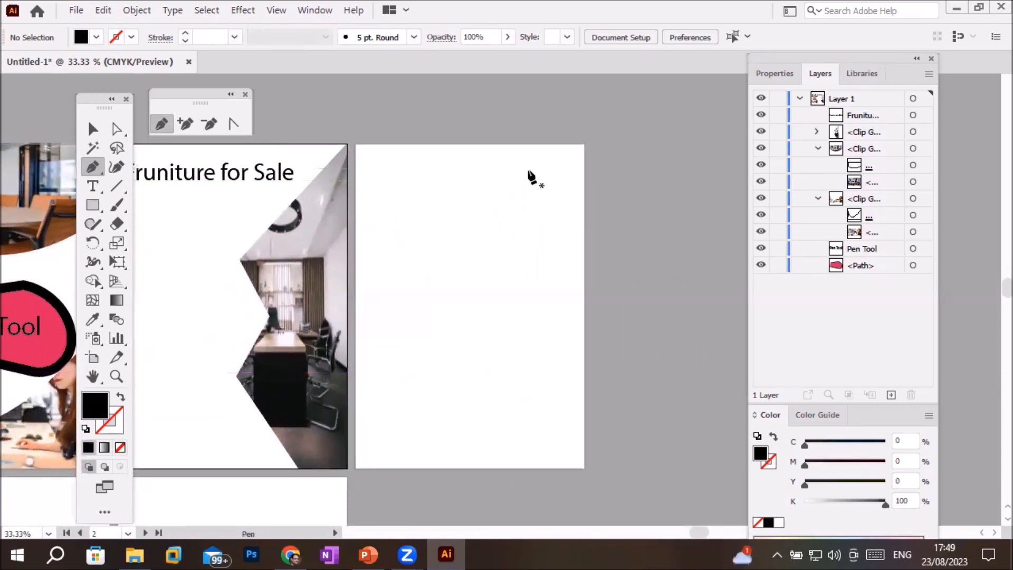
pyautogui.click(462, 163)
pyautogui.click(387, 280)
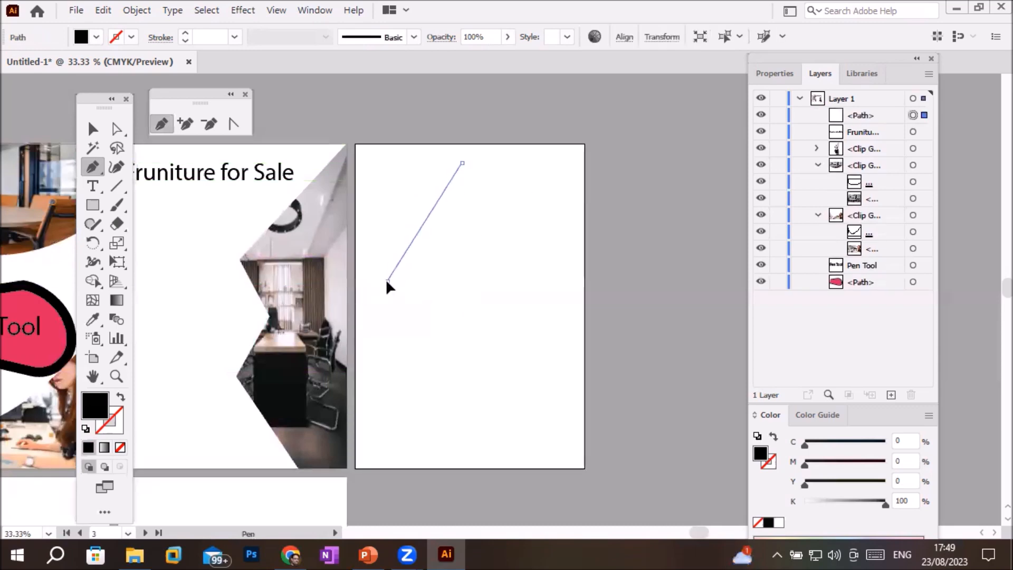
pyautogui.click(469, 401)
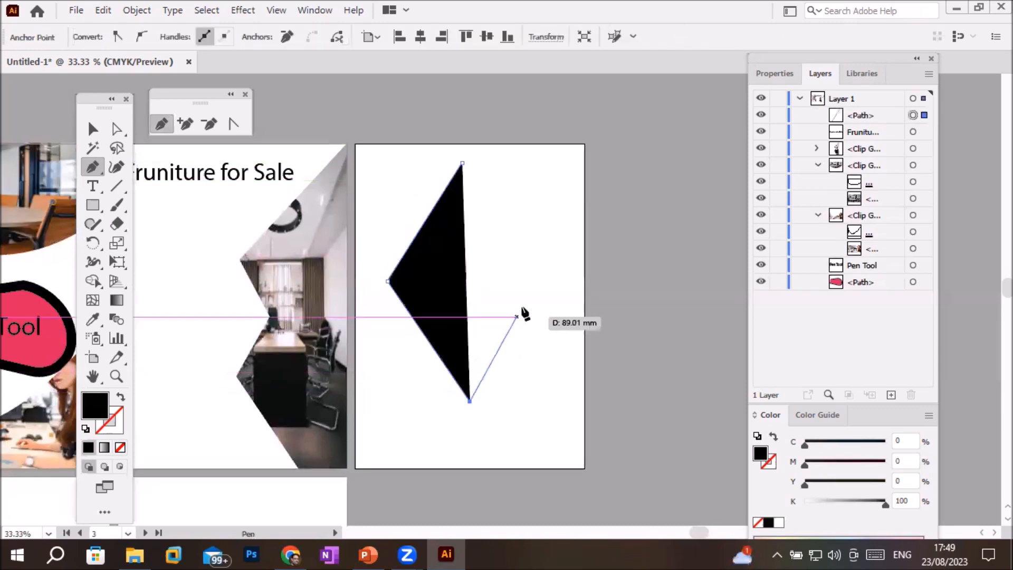
pyautogui.click(532, 274)
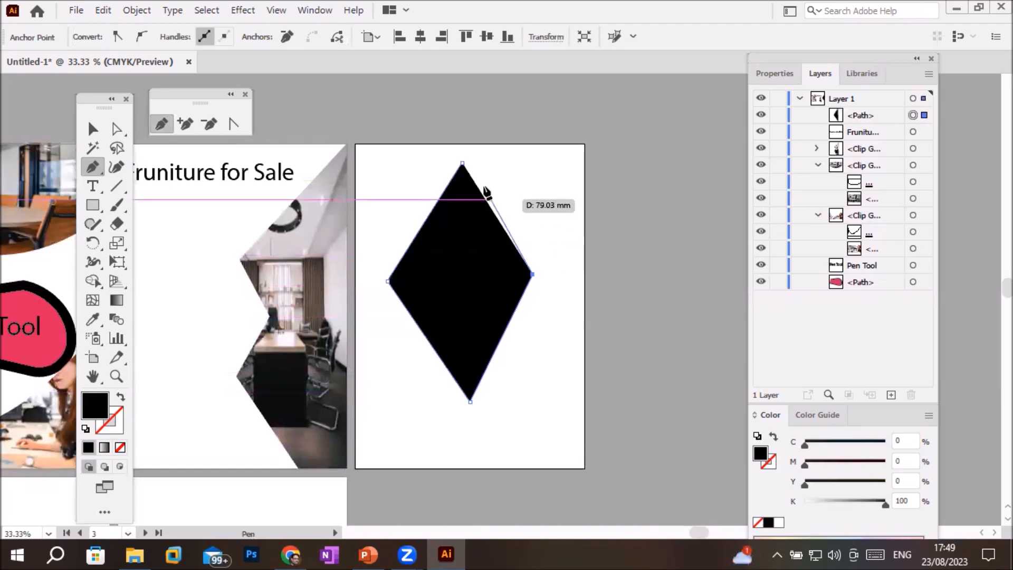
pyautogui.click(463, 164)
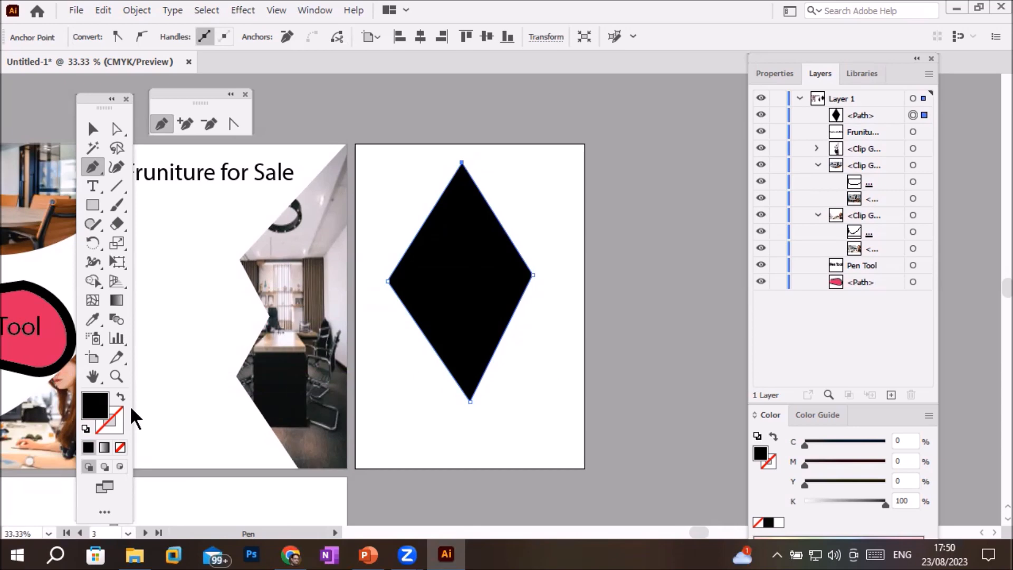
pyautogui.click(85, 422)
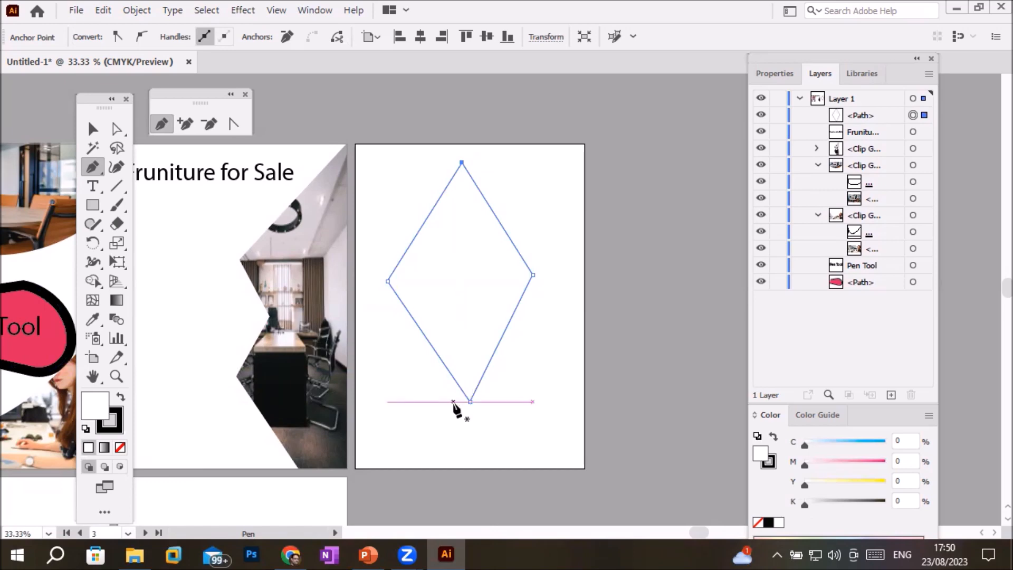
# Apply Add Anchor Points to the diamond path twice to subdivide each of its sides
pyautogui.click(184, 119)
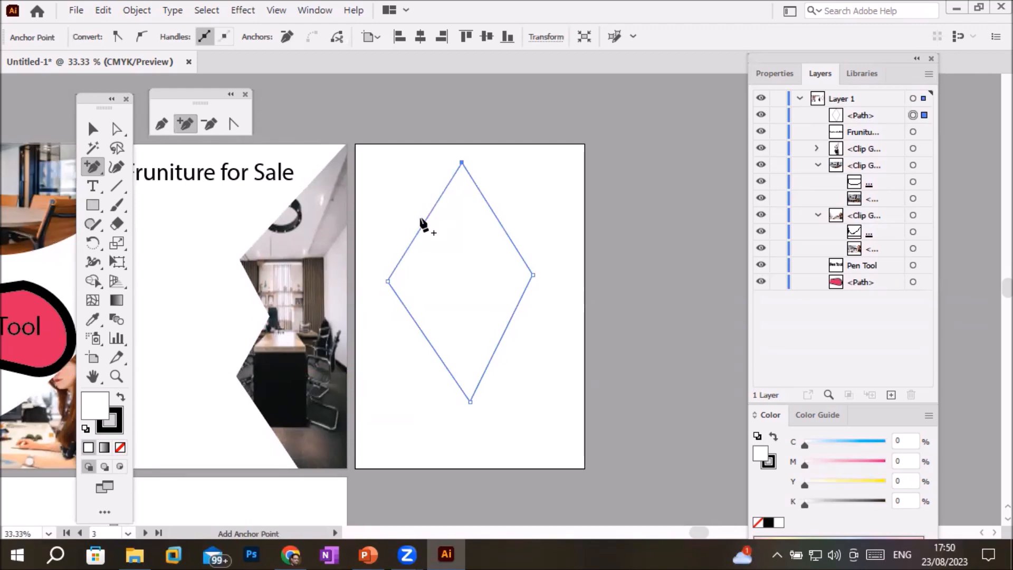
pyautogui.click(137, 10)
pyautogui.click(137, 11)
pyautogui.click(137, 11)
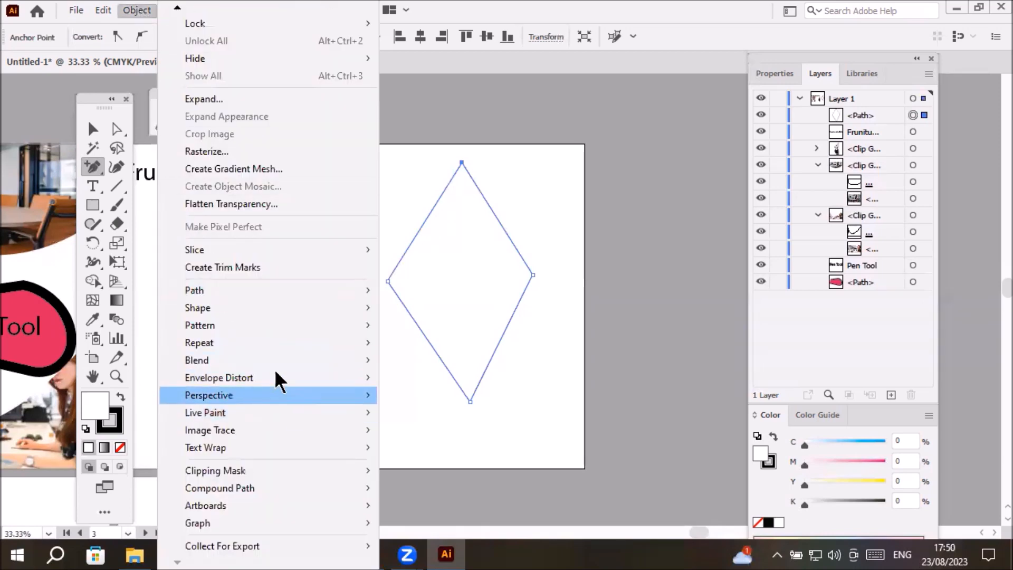
pyautogui.moveTo(303, 289)
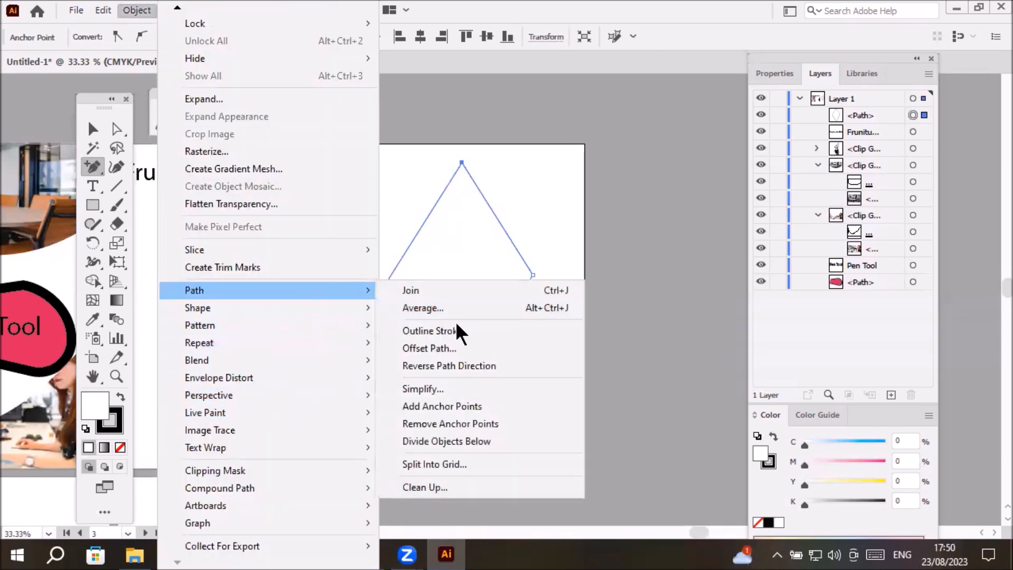
pyautogui.click(498, 406)
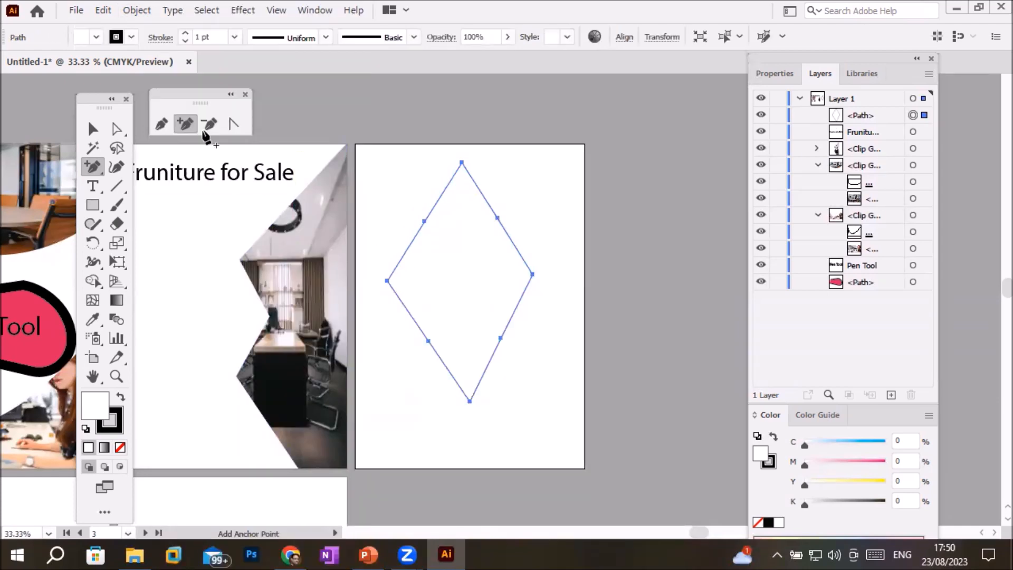
pyautogui.click(104, 11)
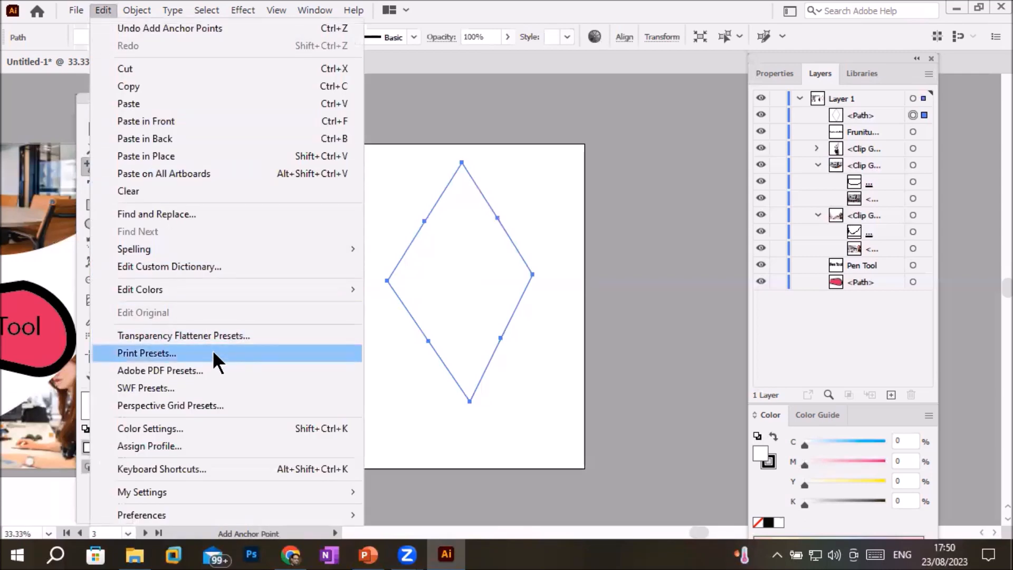
pyautogui.moveTo(127, 14)
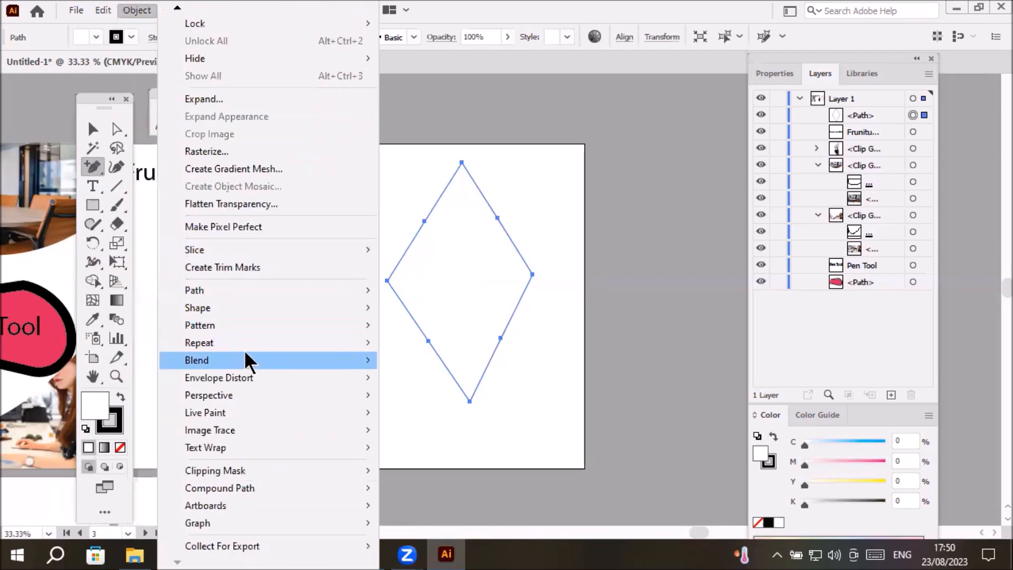
pyautogui.moveTo(279, 293)
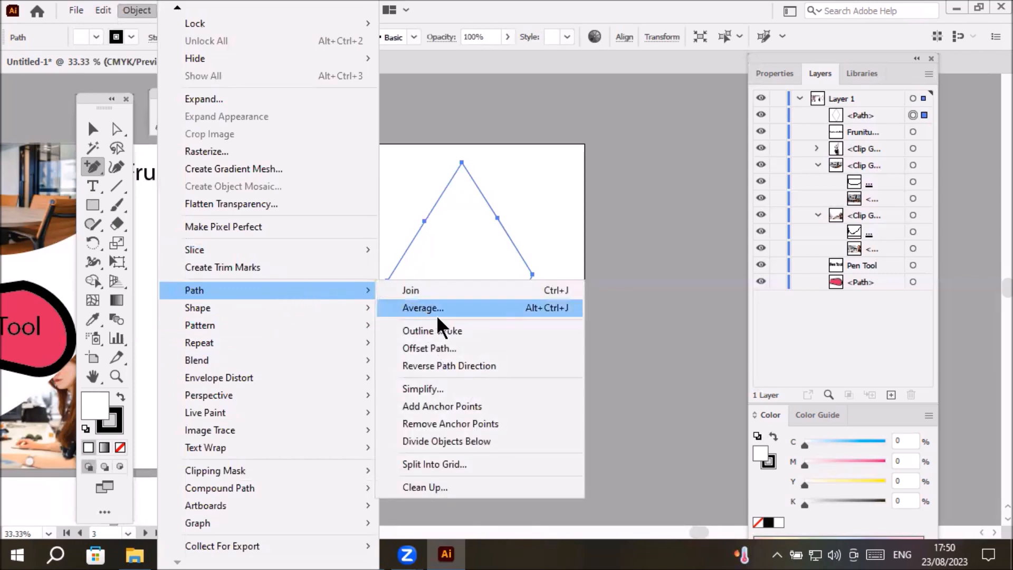
pyautogui.click(472, 405)
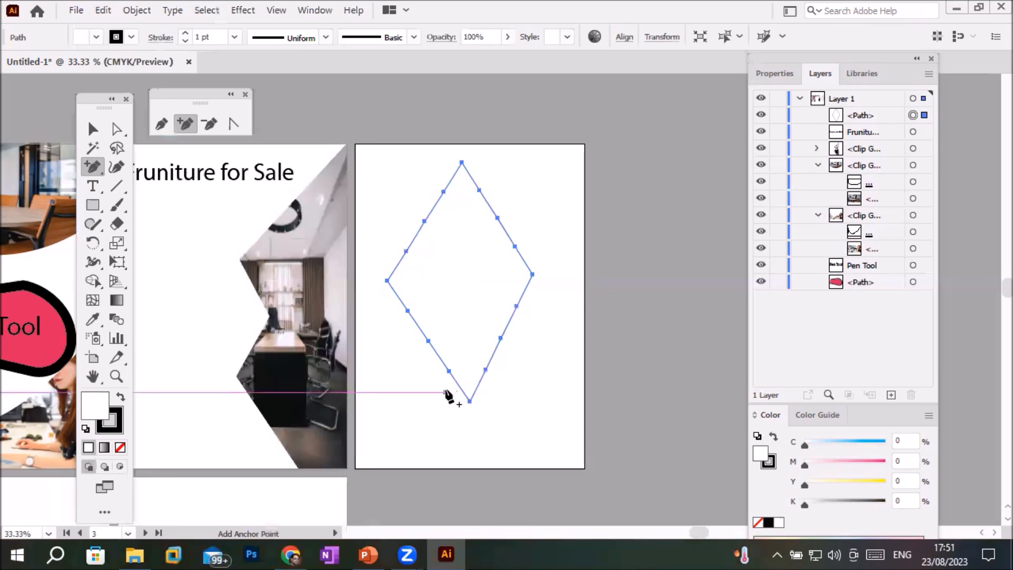
# Pull segments on all four sides of the diamond inward with the Curvature tool to form six curved notches, three on each half
pyautogui.click(117, 129)
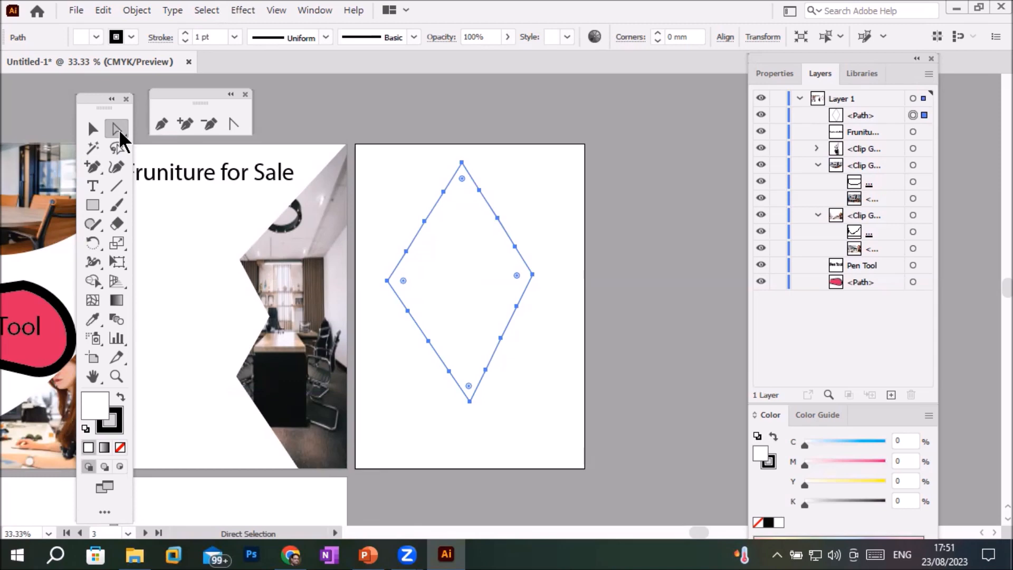
pyautogui.click(116, 167)
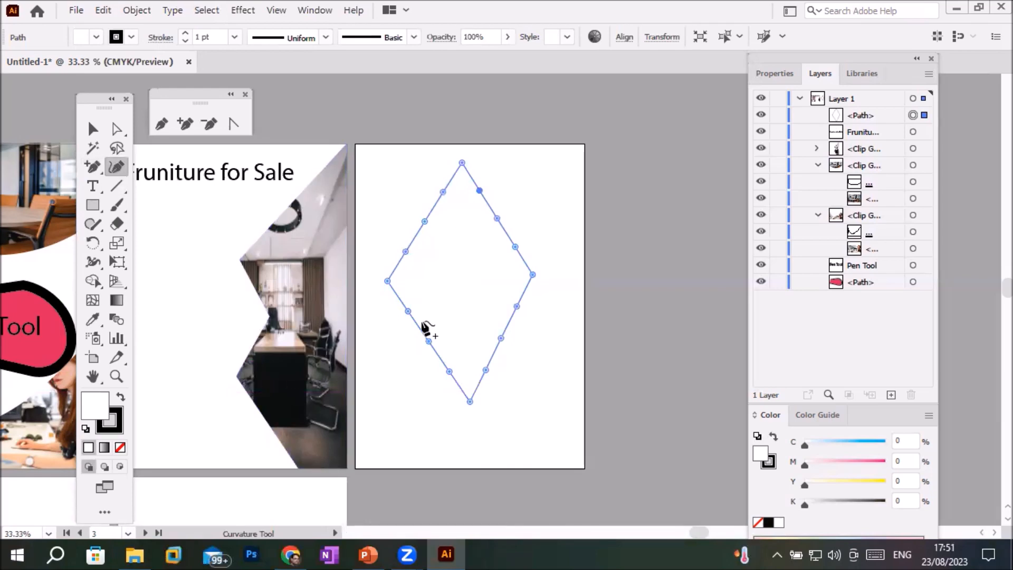
pyautogui.click(437, 202)
pyautogui.moveTo(436, 202); pyautogui.dragTo(471, 211)
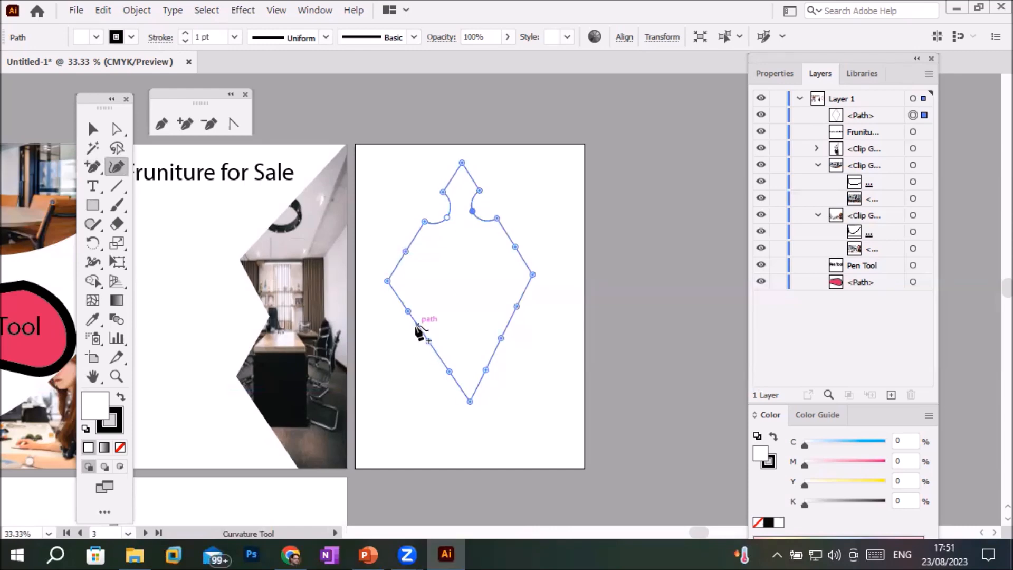
pyautogui.moveTo(419, 328); pyautogui.dragTo(433, 316)
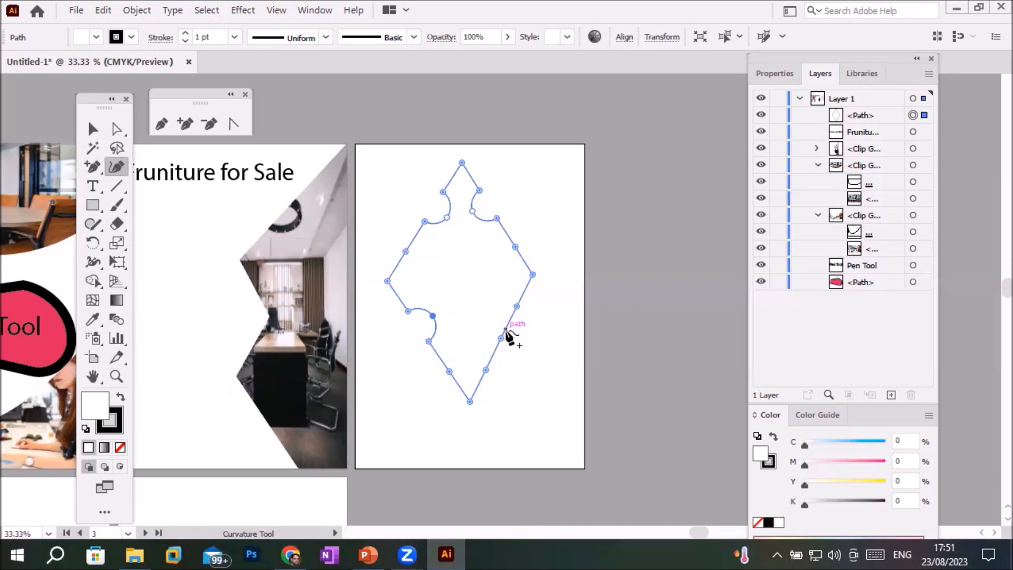
pyautogui.moveTo(505, 326); pyautogui.dragTo(484, 317)
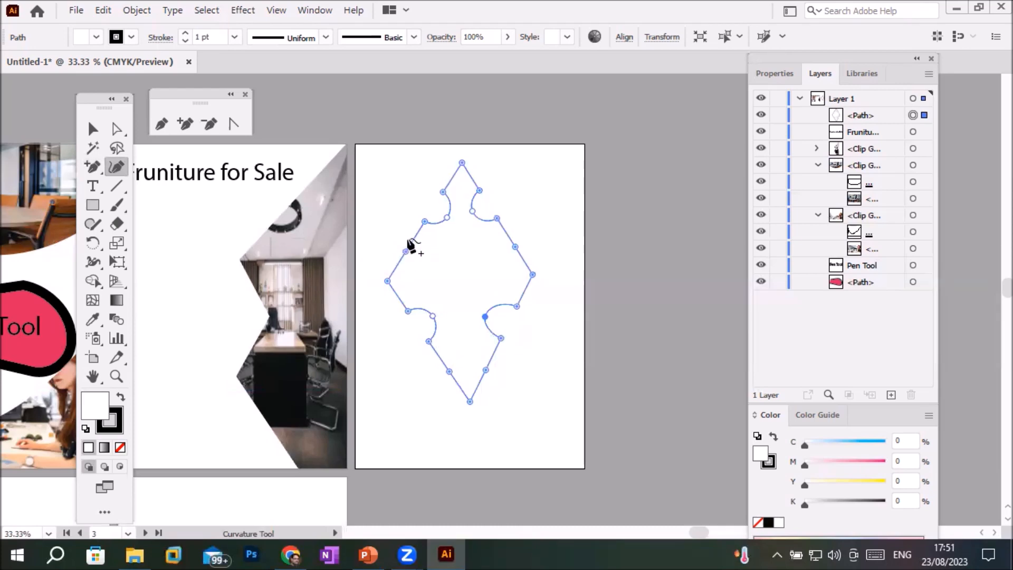
pyautogui.moveTo(401, 258); pyautogui.dragTo(417, 275)
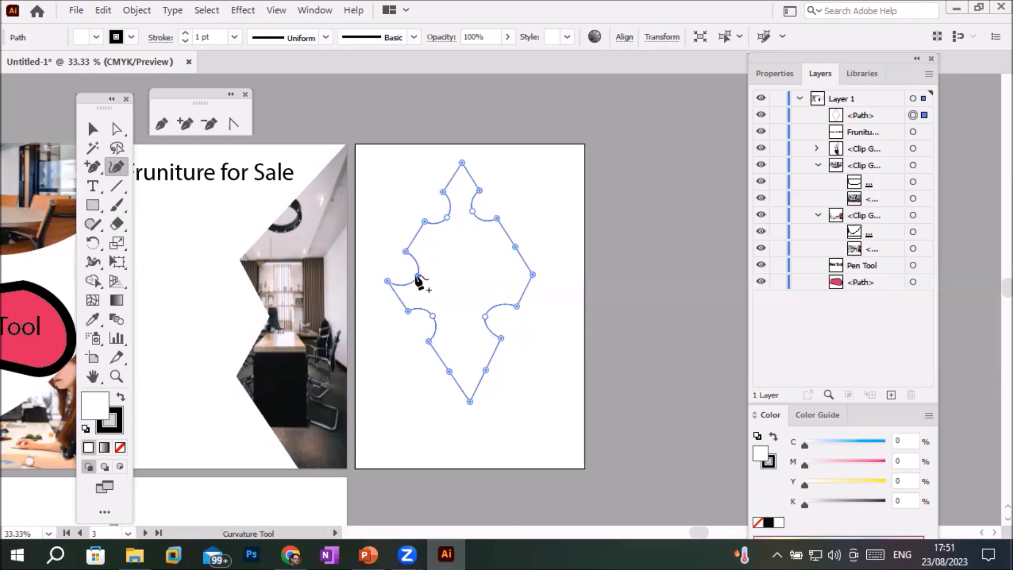
pyautogui.moveTo(526, 264); pyautogui.dragTo(496, 271)
pyautogui.moveTo(500, 270)
pyautogui.mouseDown()
pyautogui.moveTo(488, 275)
pyautogui.moveTo(502, 275)
pyautogui.mouseUp()
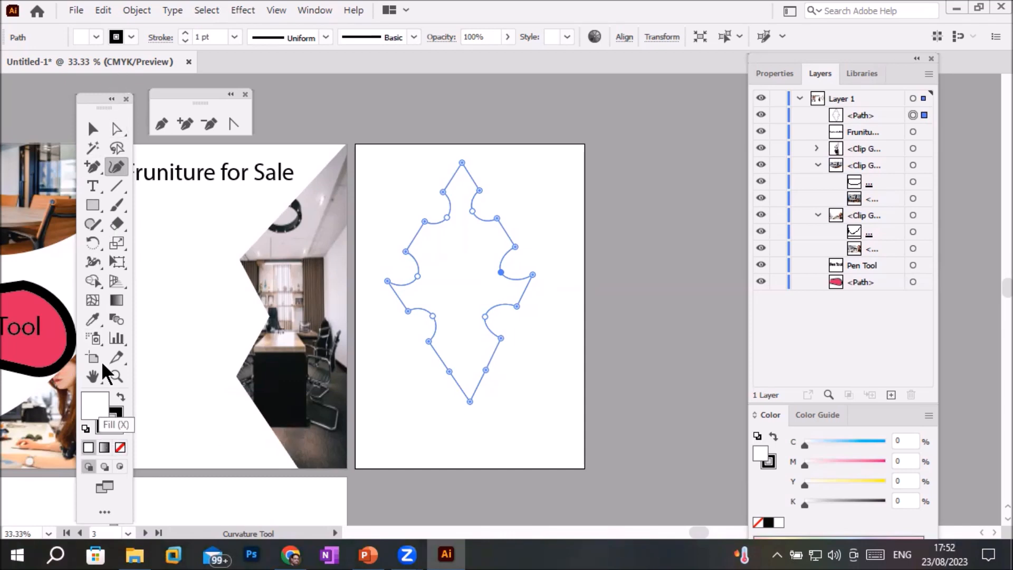
# Fill the notched diamond path with the medium blue swatch (C 85, M 50, Y 0, K 0)
pyautogui.click(96, 37)
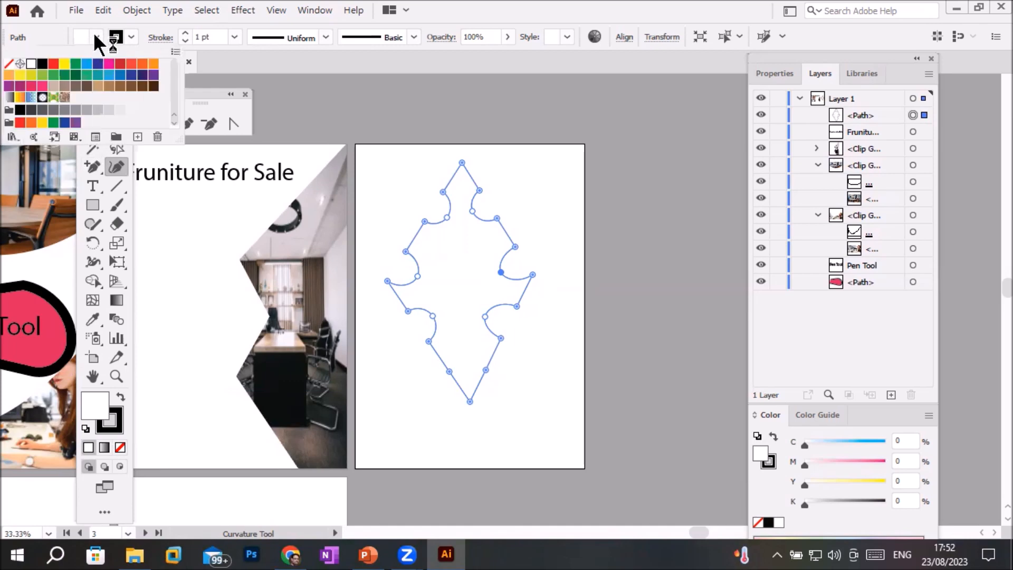
pyautogui.click(121, 76)
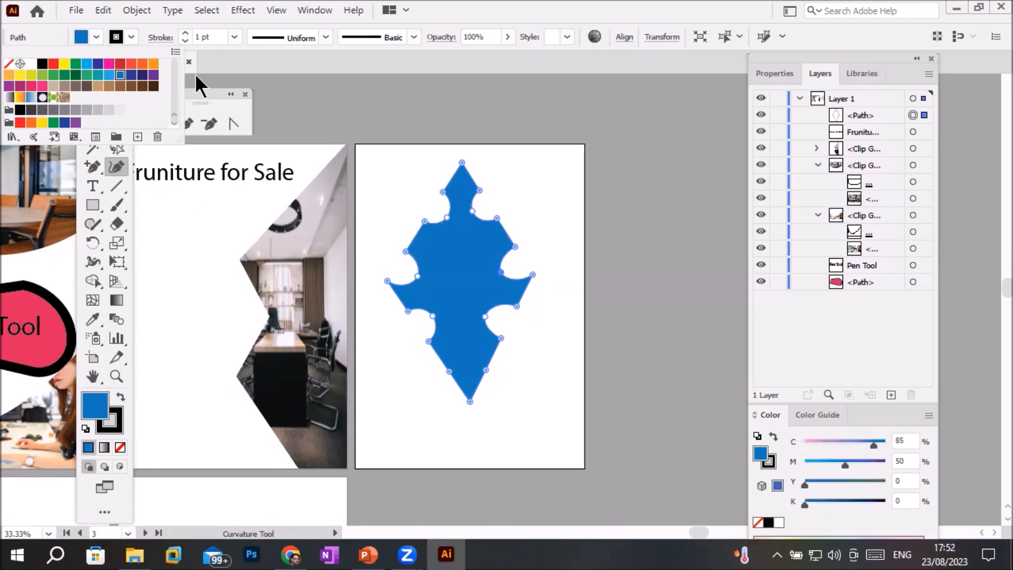
pyautogui.click(212, 93)
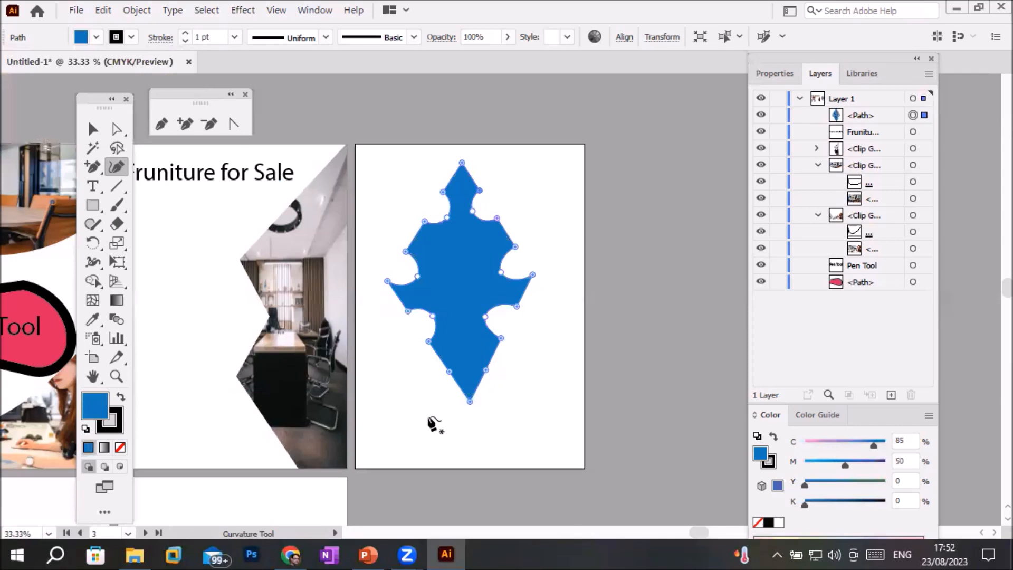
# Round the blue shape's bottom and top tips into wide horizontal curves with the Anchor Point tool
pyautogui.scroll(2, 470, 422)
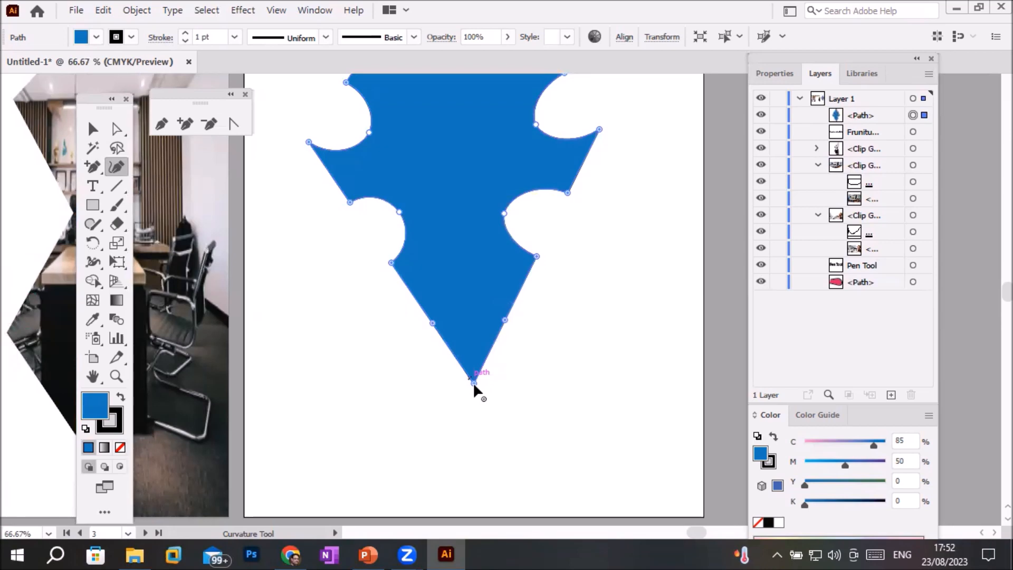
pyautogui.click(89, 159)
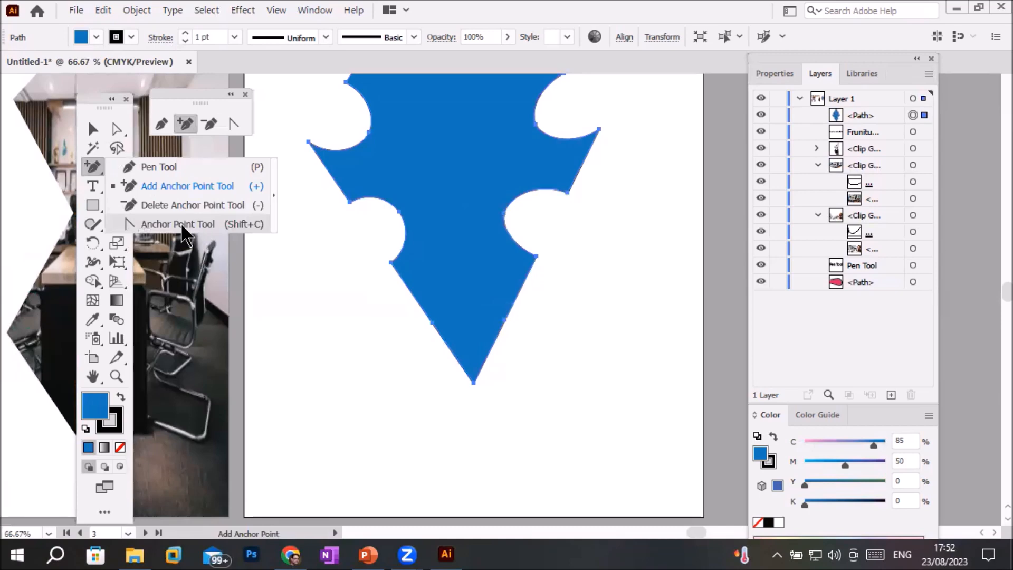
pyautogui.click(182, 225)
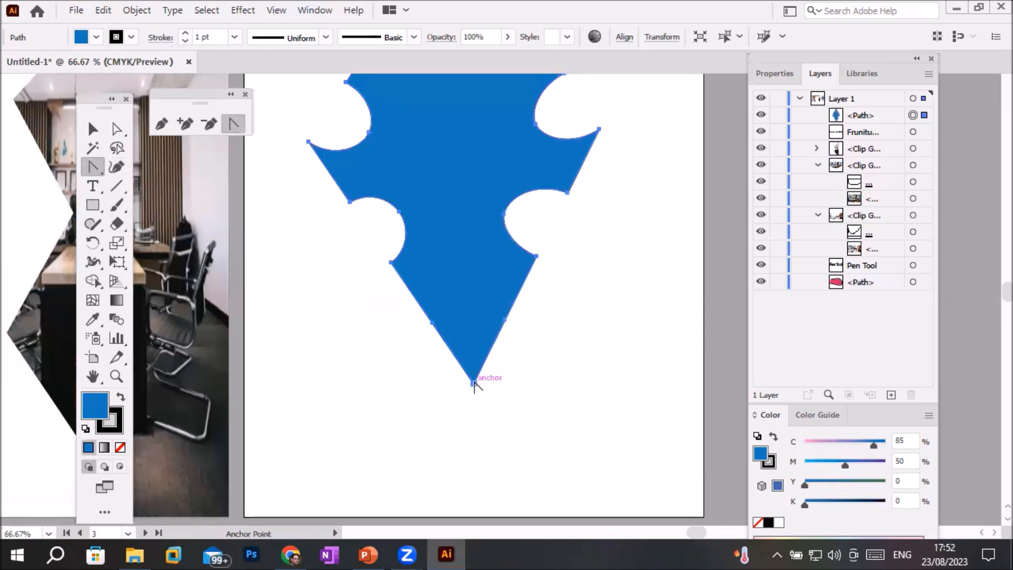
pyautogui.moveTo(474, 384)
pyautogui.mouseDown()
pyautogui.moveTo(643, 382)
pyautogui.moveTo(511, 374)
pyautogui.moveTo(474, 386)
pyautogui.mouseUp()
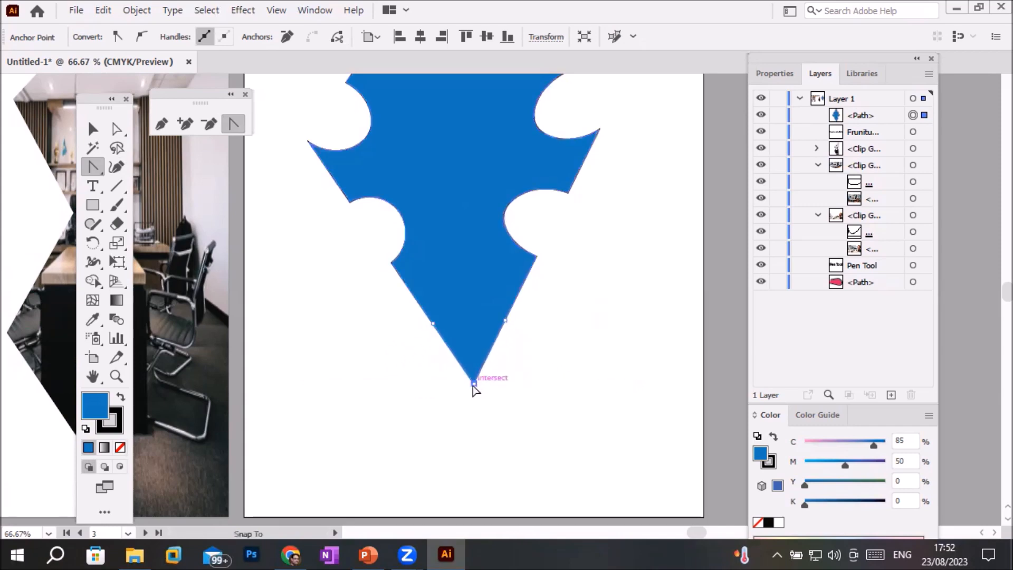
pyautogui.moveTo(473, 386); pyautogui.dragTo(590, 384)
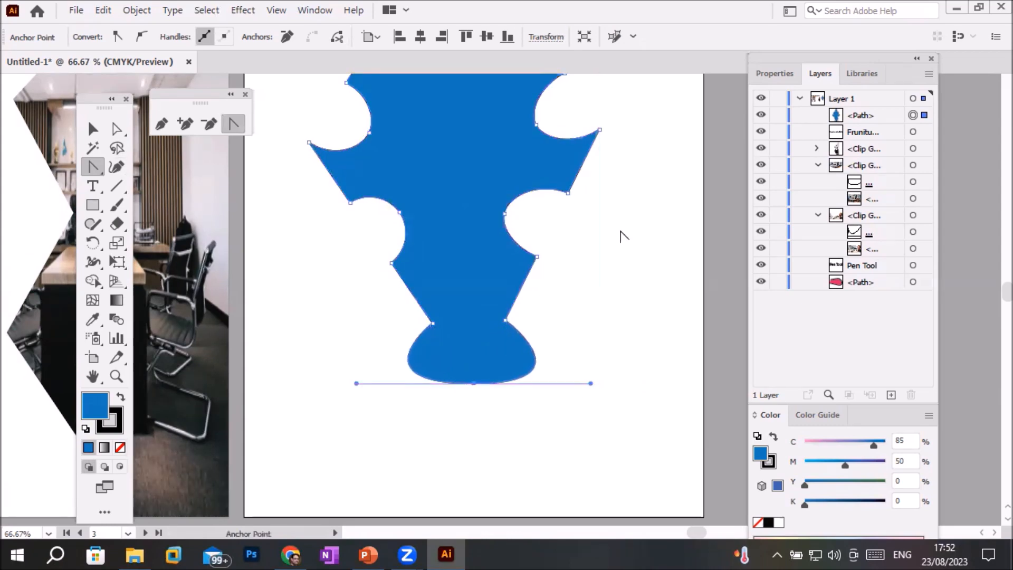
pyautogui.moveTo(621, 227); pyautogui.dragTo(617, 445)
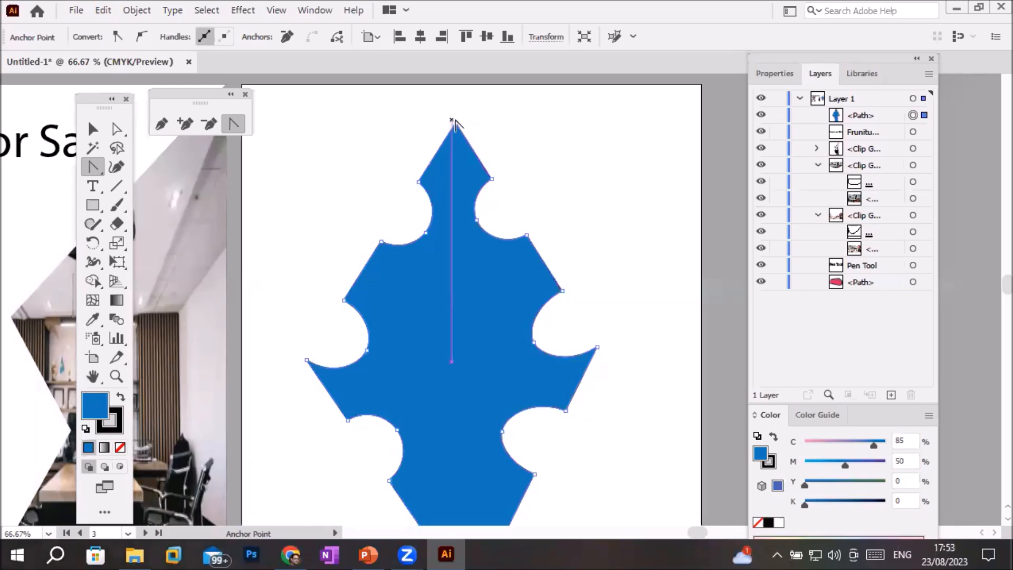
pyautogui.moveTo(455, 126); pyautogui.dragTo(364, 122)
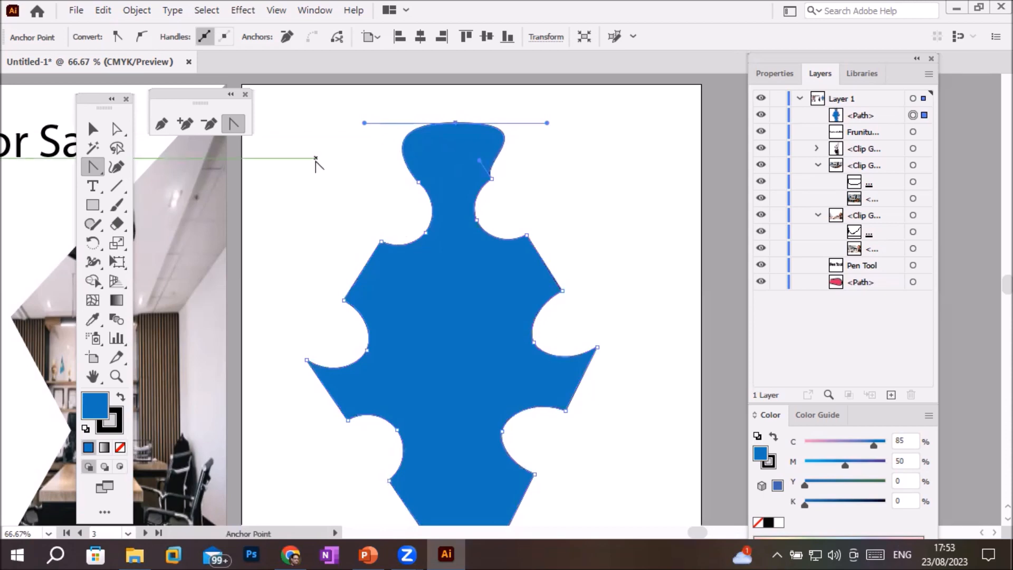
# Convert the blue shape's rounded top and bottom tips back to sharp corners with the Anchor Point tool
pyautogui.click(456, 123)
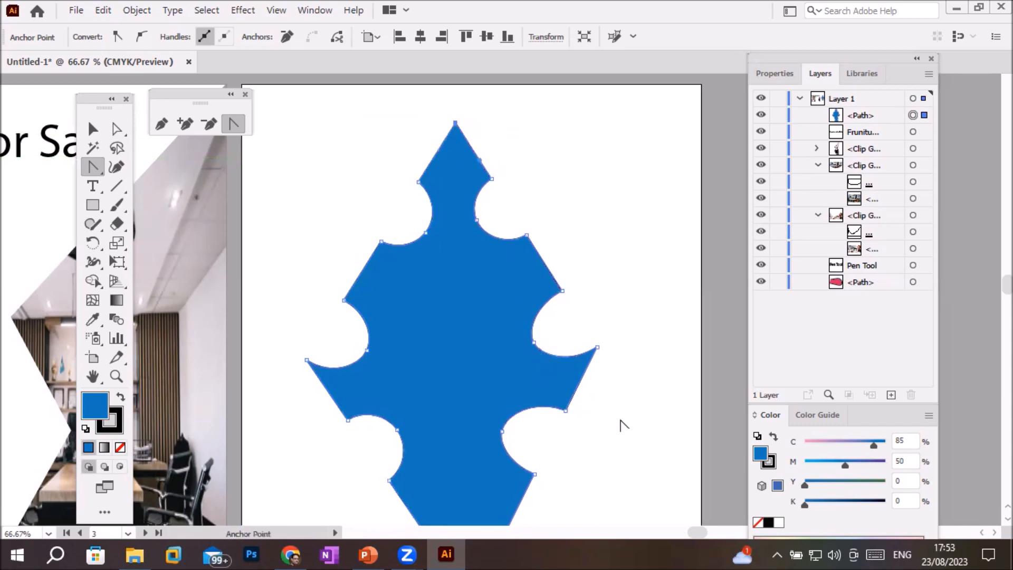
pyautogui.press('space')
pyautogui.moveTo(619, 468); pyautogui.dragTo(609, 293)
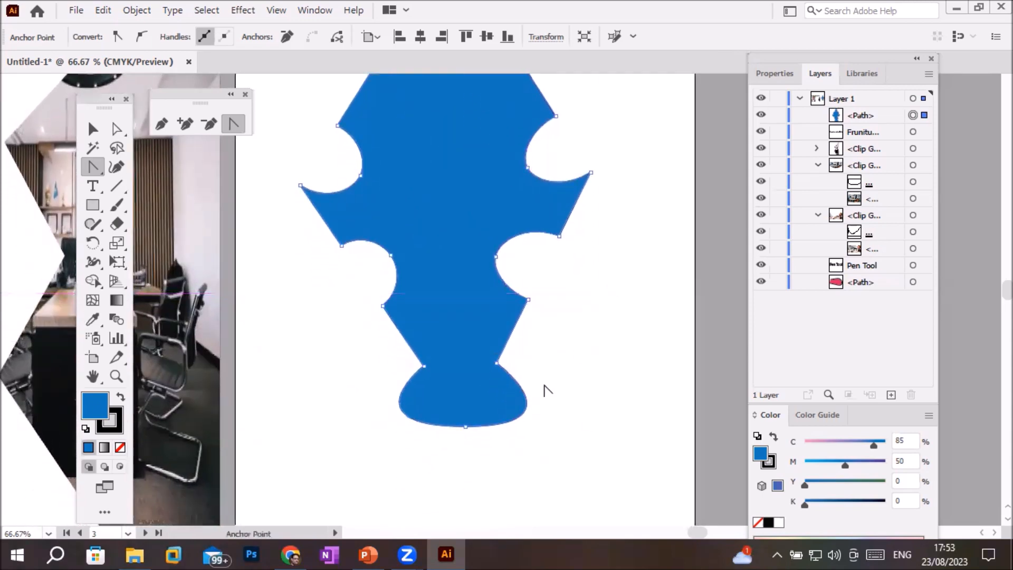
pyautogui.click(464, 425)
pyautogui.scroll(-1, 516, 335)
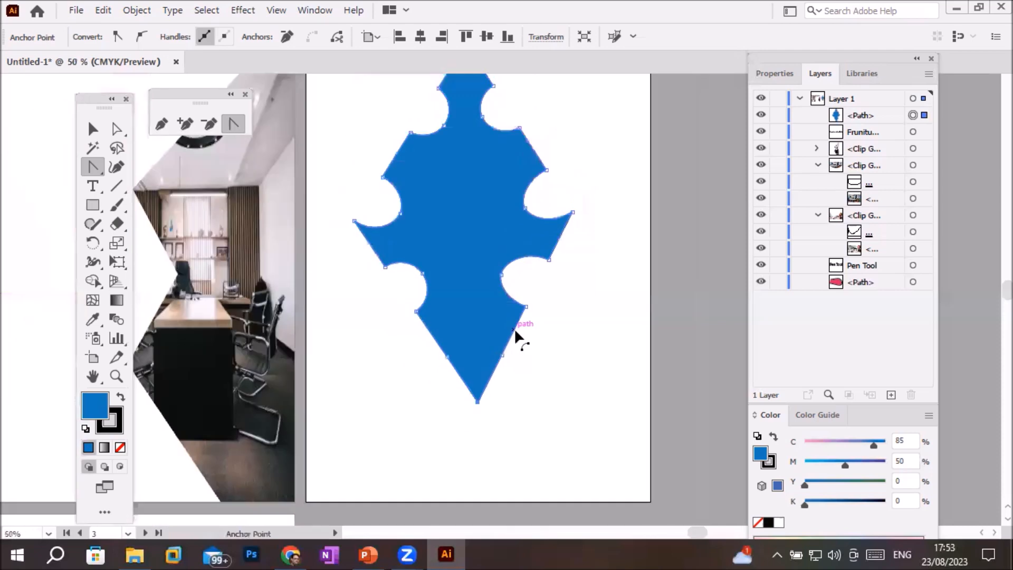
pyautogui.scroll(-2, 501, 226)
pyautogui.scroll(2, 494, 222)
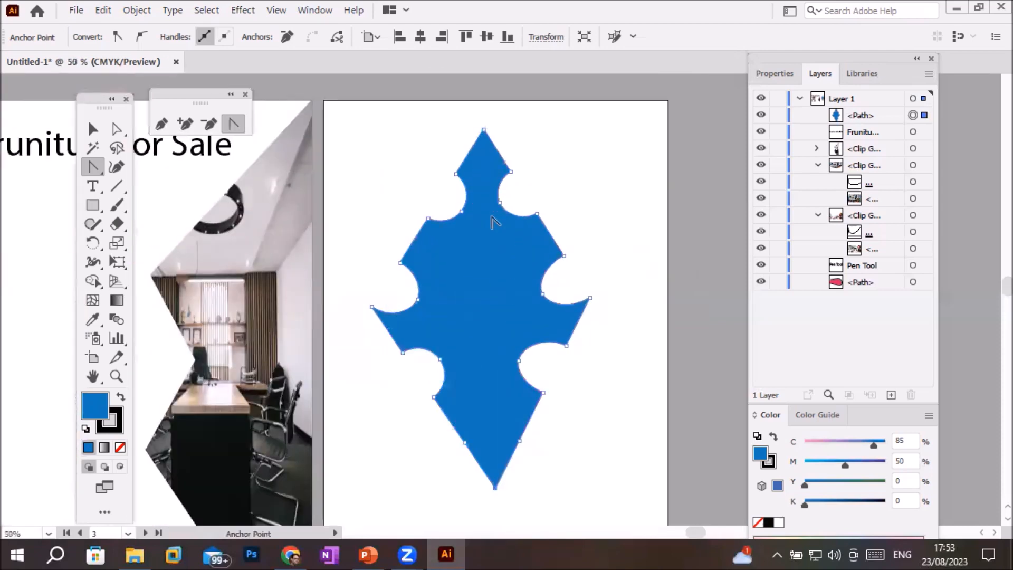
# Select the anchors of the blue shape's lower point with the Lasso tool and shift them slightly left with Direct Selection
pyautogui.click(118, 127)
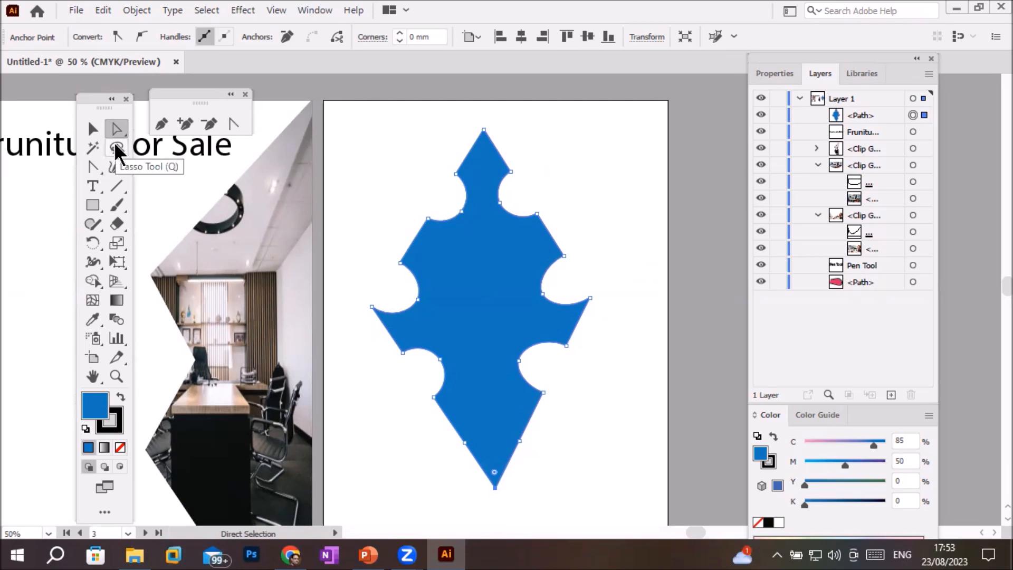
pyautogui.click(117, 149)
pyautogui.moveTo(574, 386)
pyautogui.mouseDown()
pyautogui.moveTo(409, 385)
pyautogui.moveTo(393, 427)
pyautogui.moveTo(401, 479)
pyautogui.moveTo(465, 507)
pyautogui.moveTo(522, 508)
pyautogui.moveTo(572, 461)
pyautogui.moveTo(579, 408)
pyautogui.moveTo(585, 418)
pyautogui.moveTo(567, 385)
pyautogui.mouseUp()
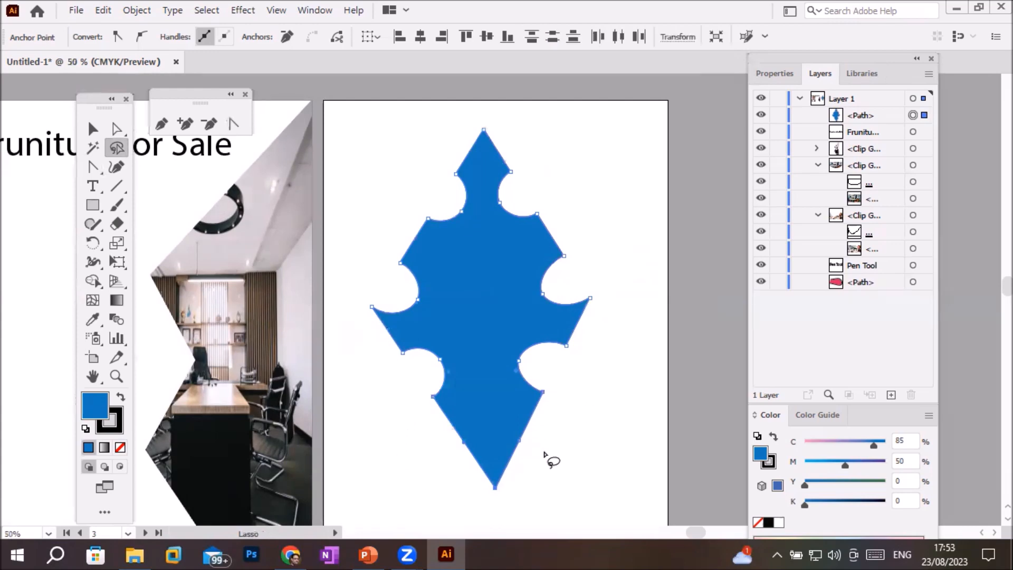
pyautogui.click(115, 130)
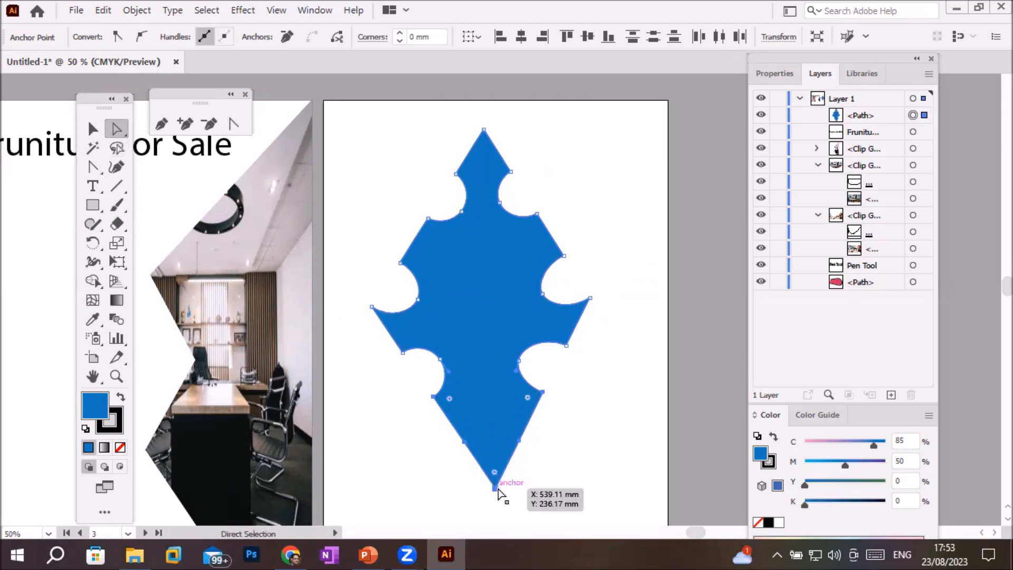
pyautogui.moveTo(495, 486)
pyautogui.mouseDown()
pyautogui.moveTo(464, 486)
pyautogui.moveTo(527, 493)
pyautogui.moveTo(464, 496)
pyautogui.moveTo(487, 498)
pyautogui.moveTo(489, 464)
pyautogui.moveTo(488, 519)
pyautogui.moveTo(493, 468)
pyautogui.moveTo(492, 497)
pyautogui.moveTo(505, 498)
pyautogui.moveTo(492, 494)
pyautogui.moveTo(491, 476)
pyautogui.moveTo(487, 486)
pyautogui.mouseUp()
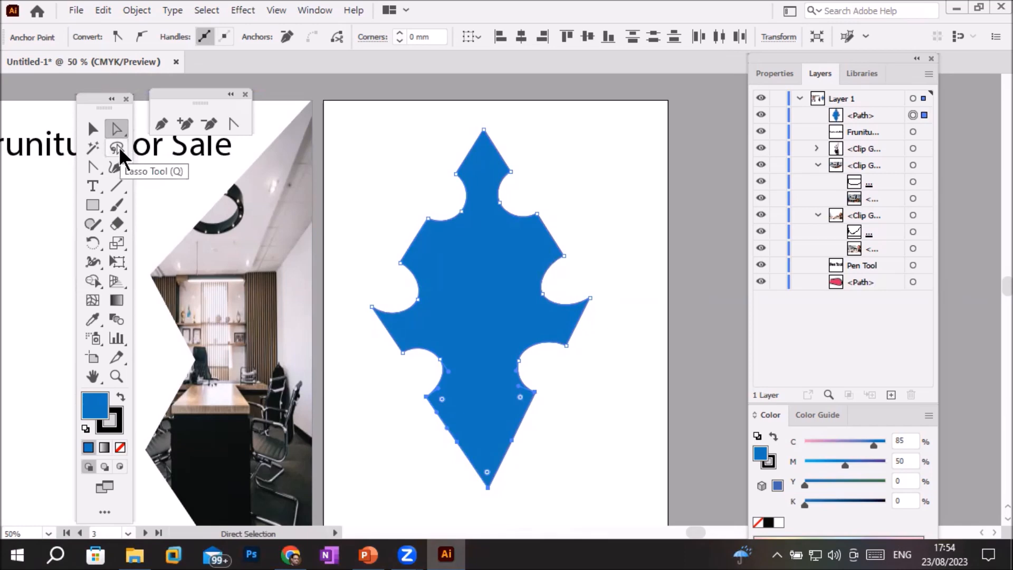
pyautogui.click(92, 128)
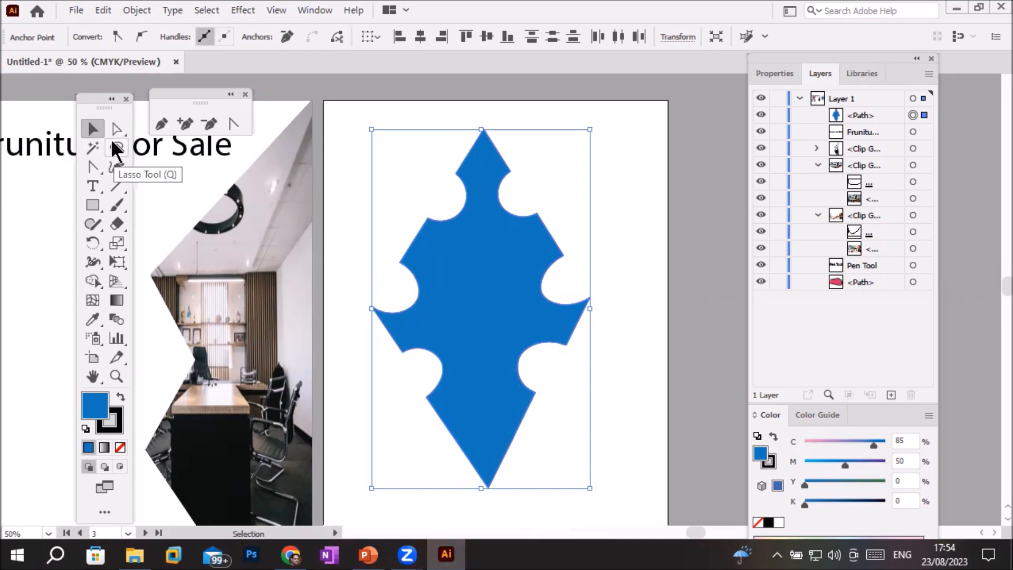
pyautogui.click(89, 167)
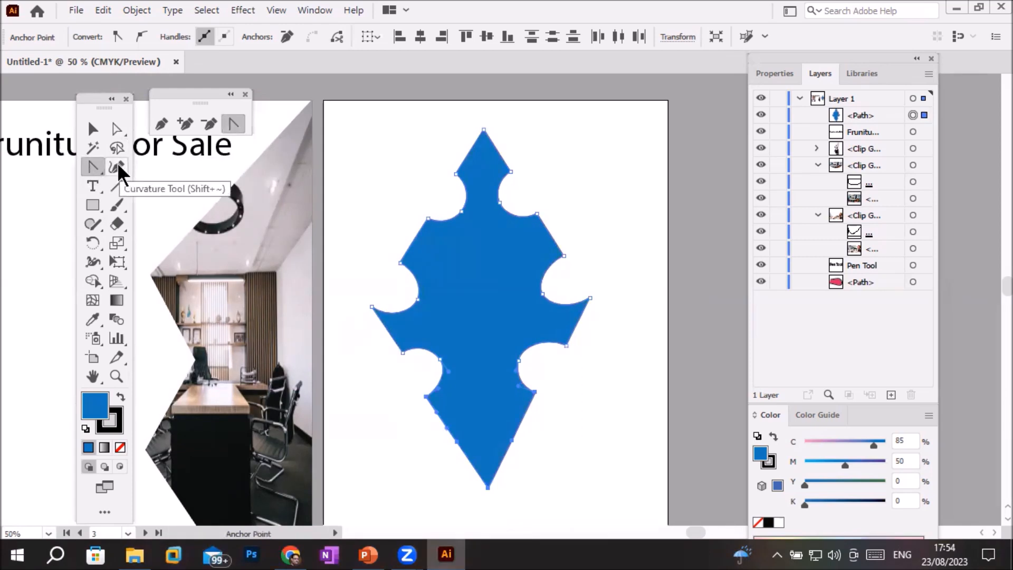
pyautogui.click(115, 183)
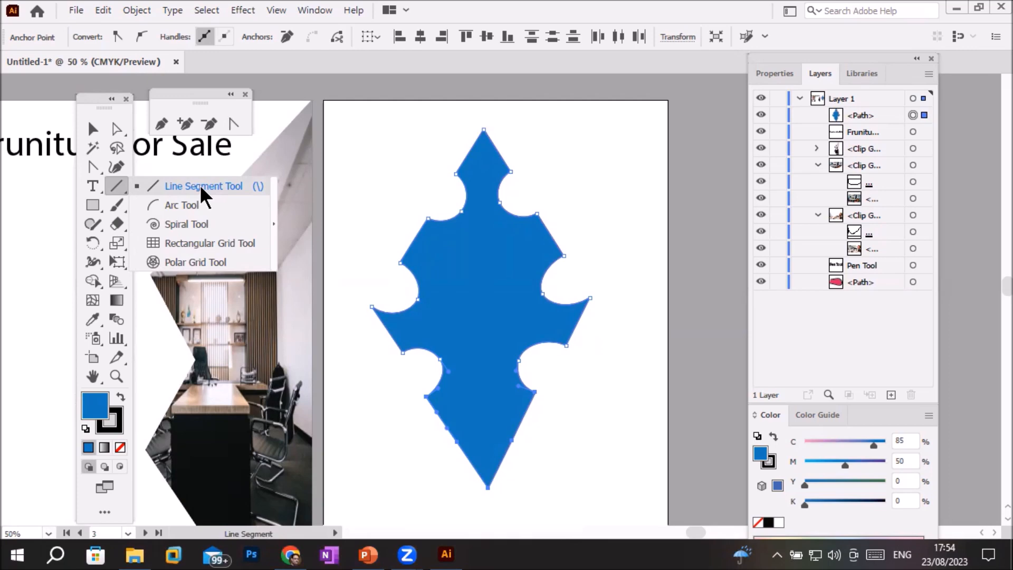
pyautogui.click(112, 179)
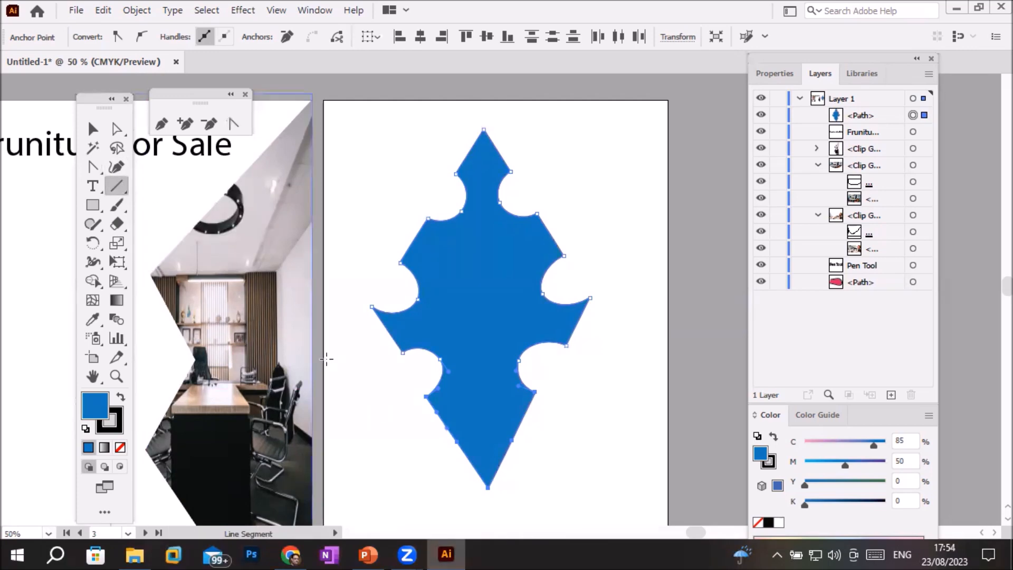
# Switch to the PowerPoint presentation and review the Pen Tool slides 40 and 41, enlarging slide 41 to see its example drawings
pyautogui.click(370, 556)
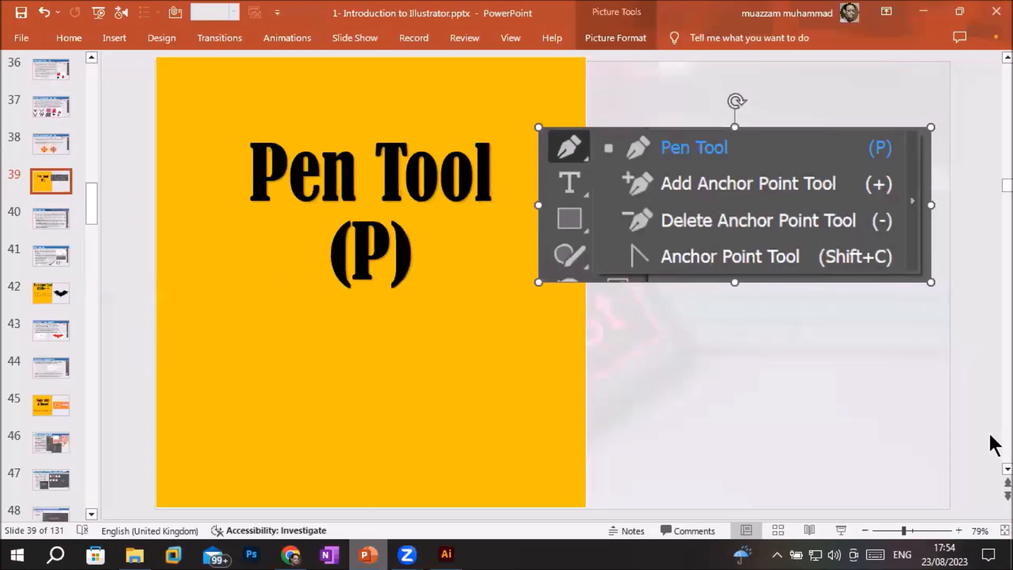
pyautogui.scroll(-1, 990, 466)
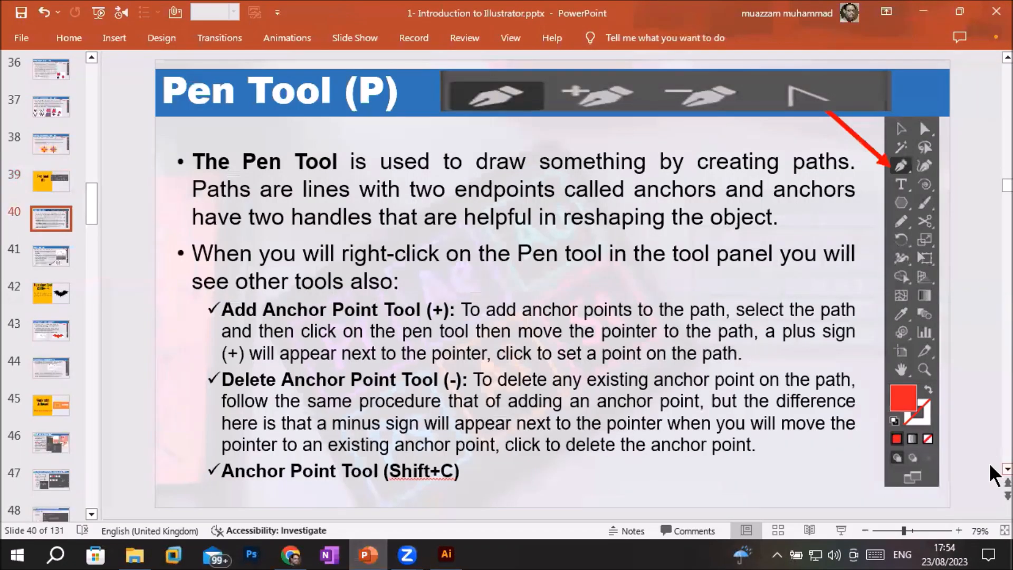
pyautogui.scroll(-1, 990, 470)
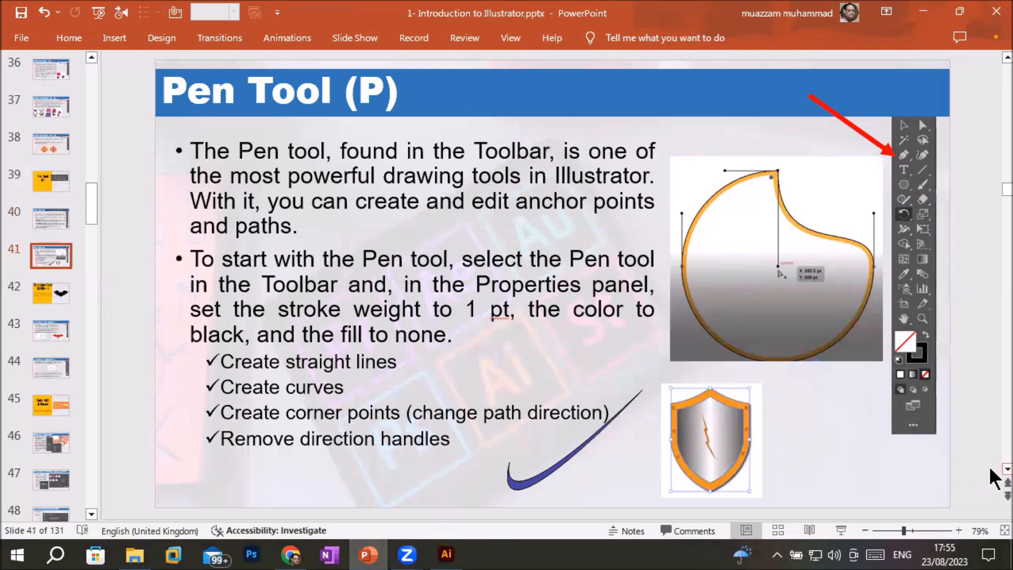
pyautogui.click(959, 530)
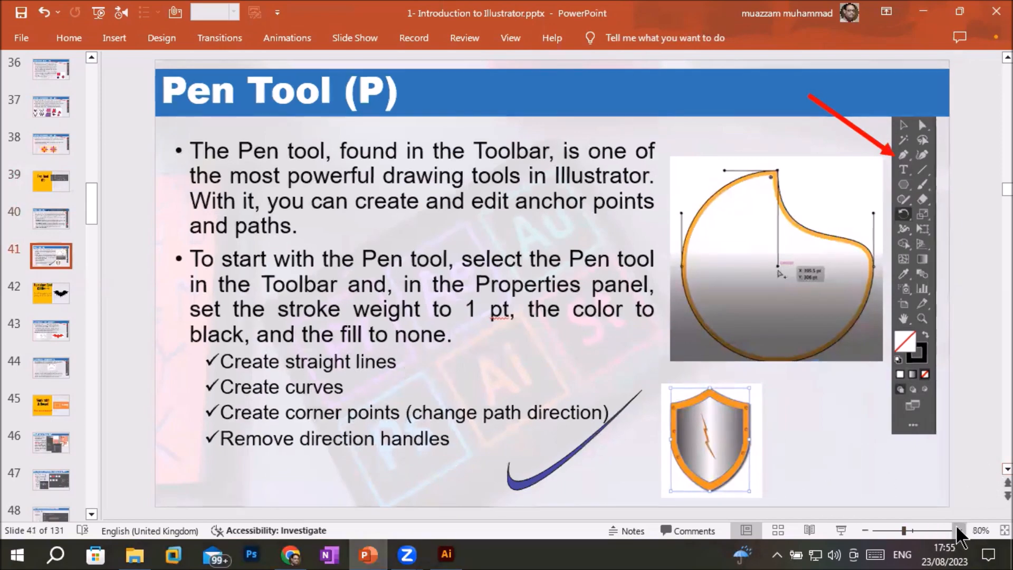
pyautogui.click(958, 530)
pyautogui.scroll(-3, 991, 477)
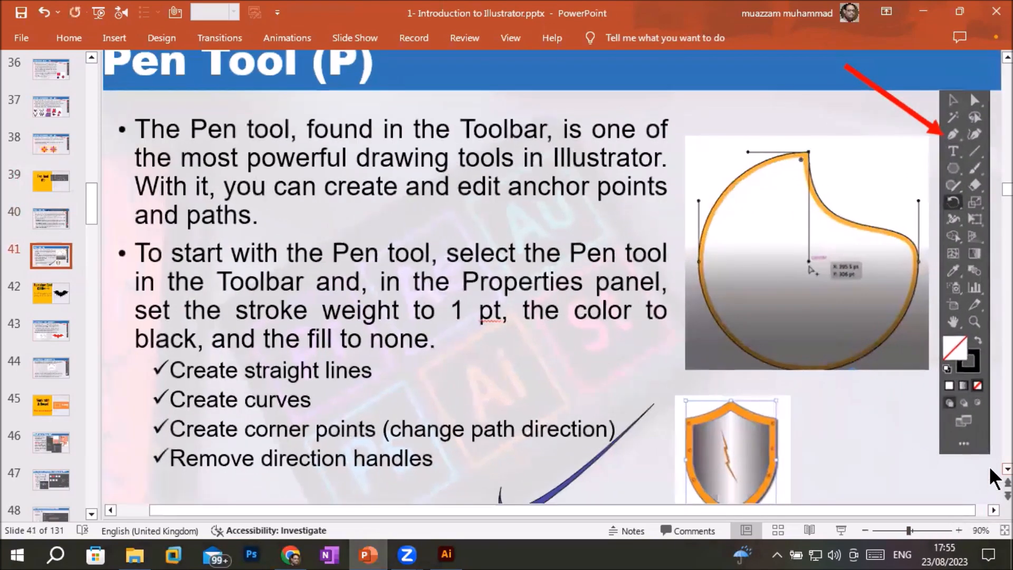
pyautogui.scroll(-1, 994, 477)
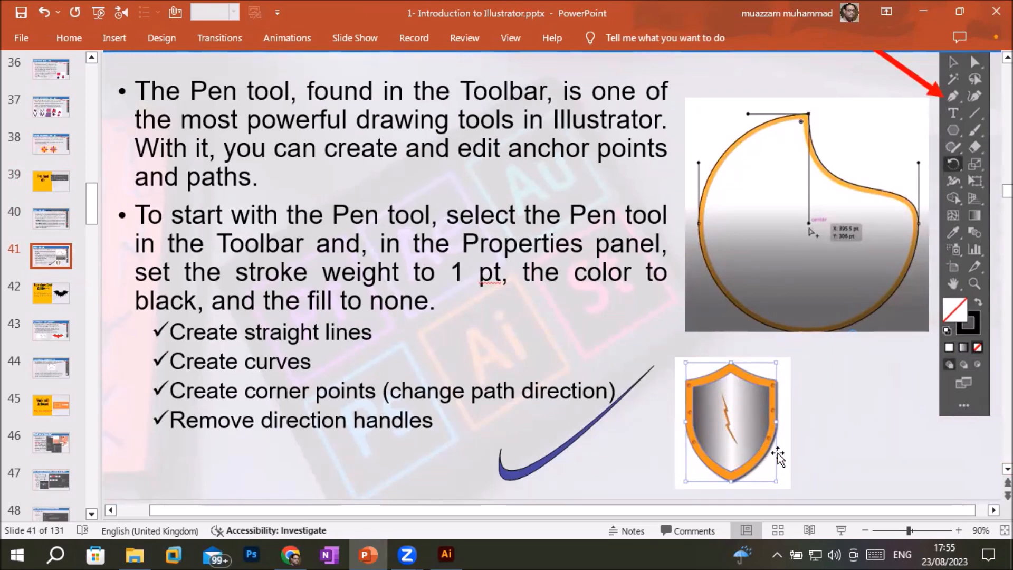
pyautogui.click(958, 529)
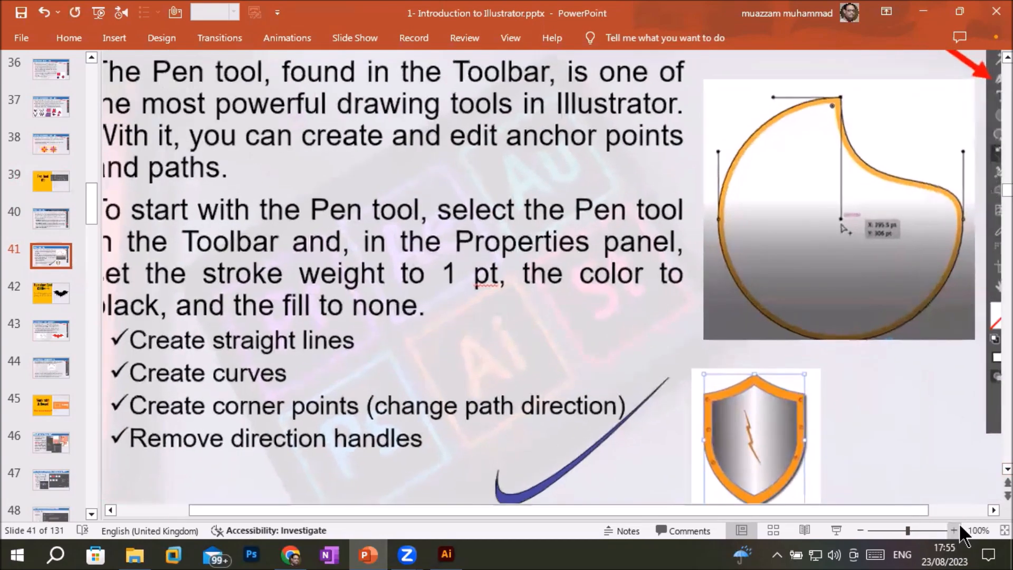
# Enlarge the orange shield picture on slide 41 until it nearly fills the visible slide height
pyautogui.click(704, 378)
pyautogui.moveTo(692, 368); pyautogui.dragTo(454, 97)
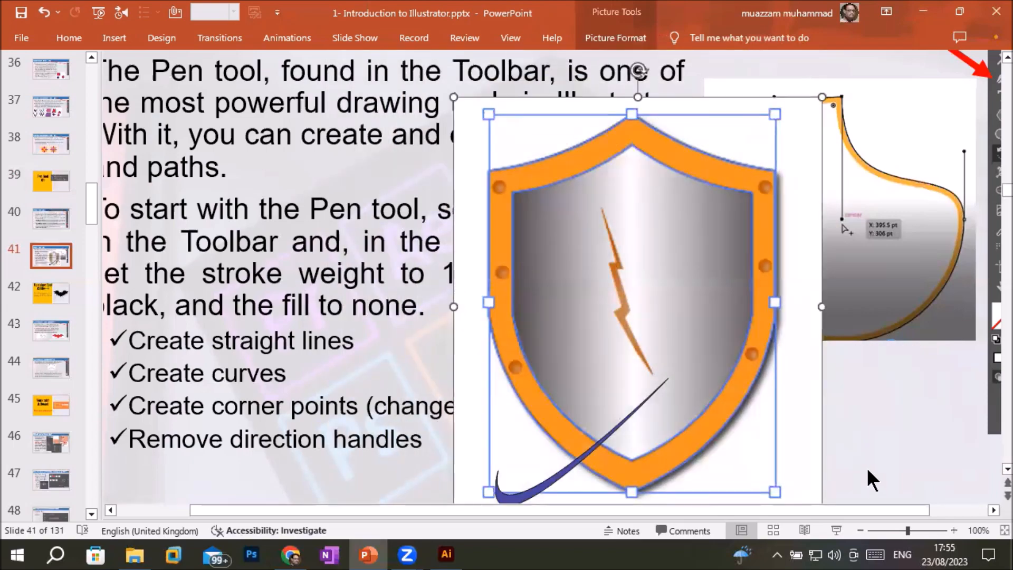
pyautogui.click(879, 461)
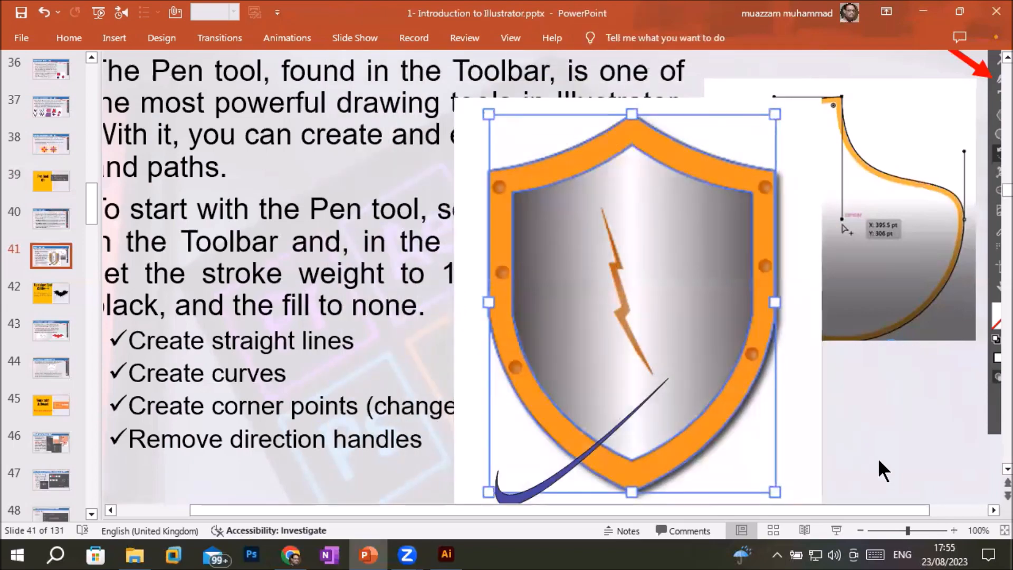
# Copy the enlarged shield picture from the slide and paste it into the Illustrator document over the blank pages
pyautogui.click(684, 302)
pyautogui.rightClick(683, 300)
pyautogui.click(745, 288)
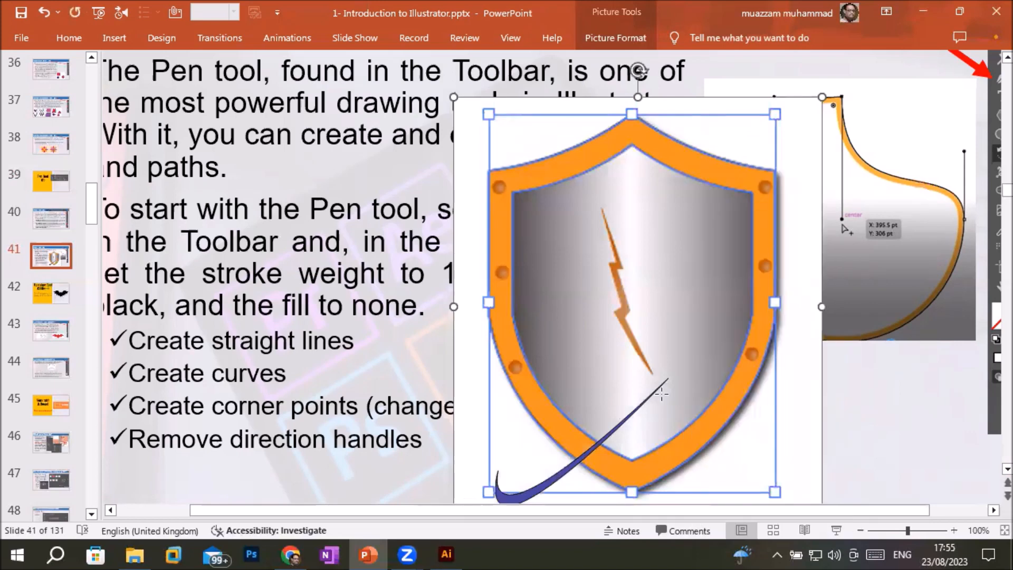
pyautogui.hotkey('alt', 'Tab')
pyautogui.moveTo(321, 378); pyautogui.dragTo(504, 229)
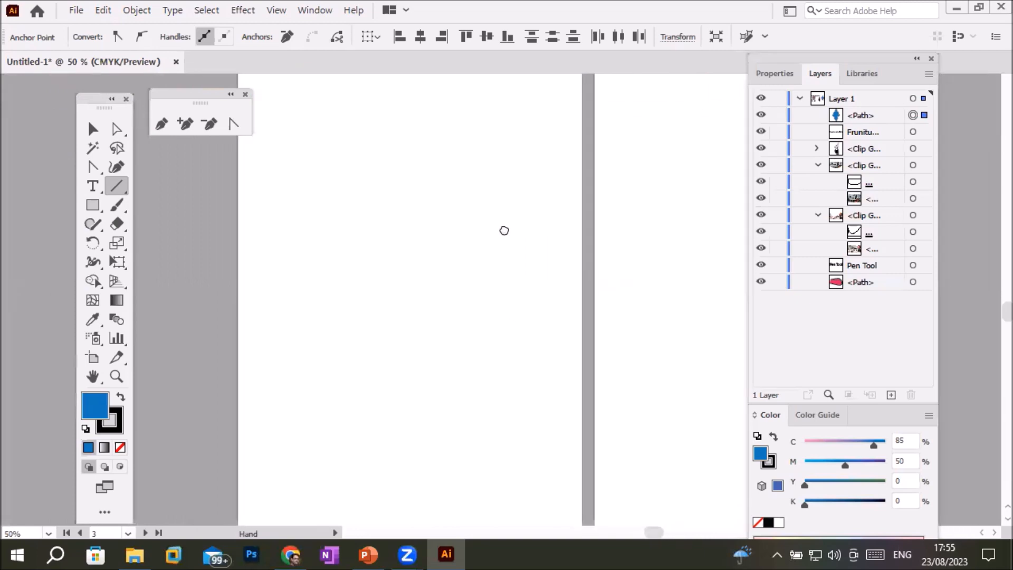
pyautogui.rightClick(315, 273)
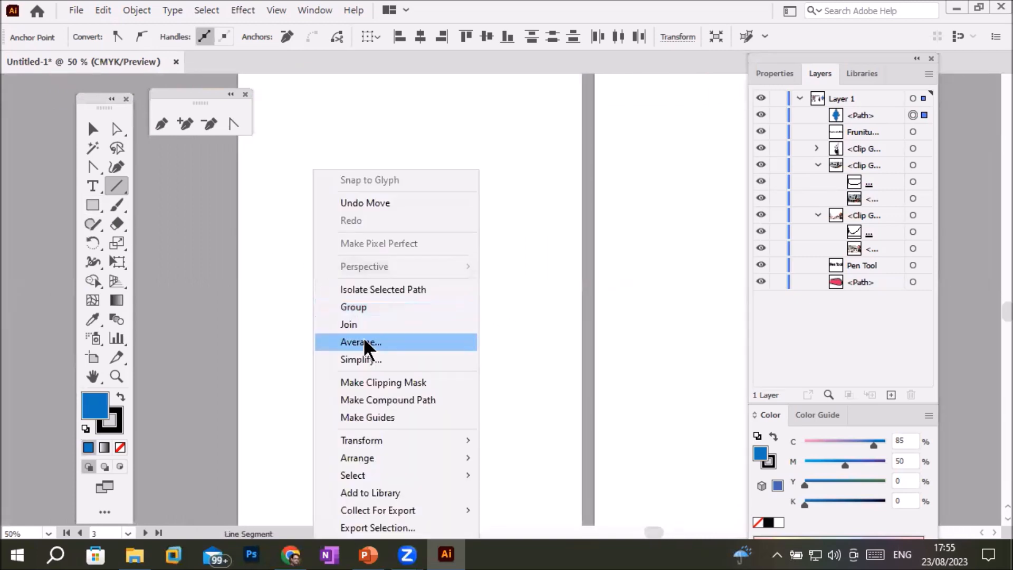
pyautogui.click(103, 10)
pyautogui.click(179, 104)
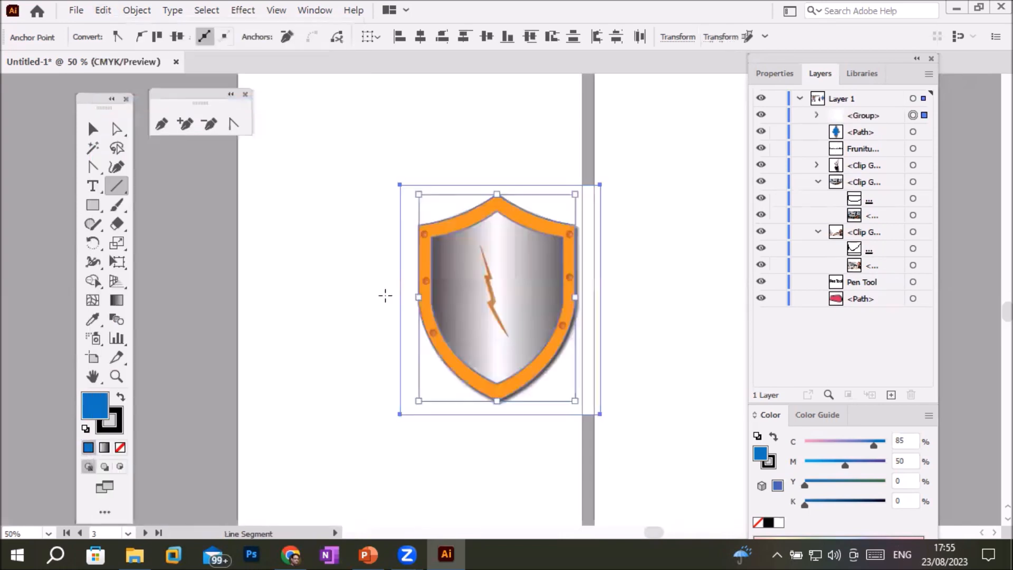
# Move the shield picture right onto the neighbouring page and shift the floating panels aside so the picture is uncovered
pyautogui.click(92, 129)
pyautogui.moveTo(558, 276); pyautogui.dragTo(696, 279)
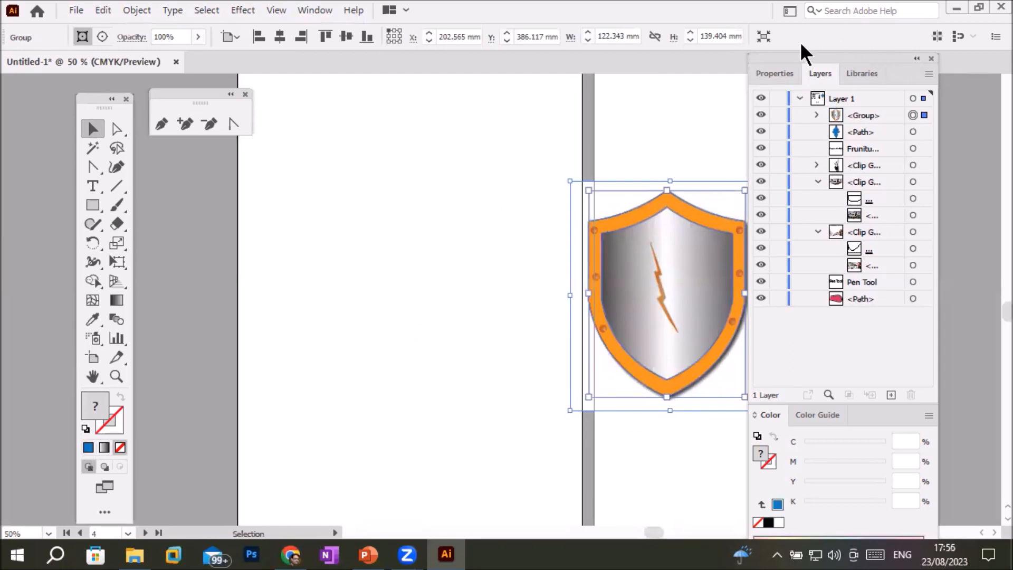
pyautogui.moveTo(786, 52); pyautogui.dragTo(805, 21)
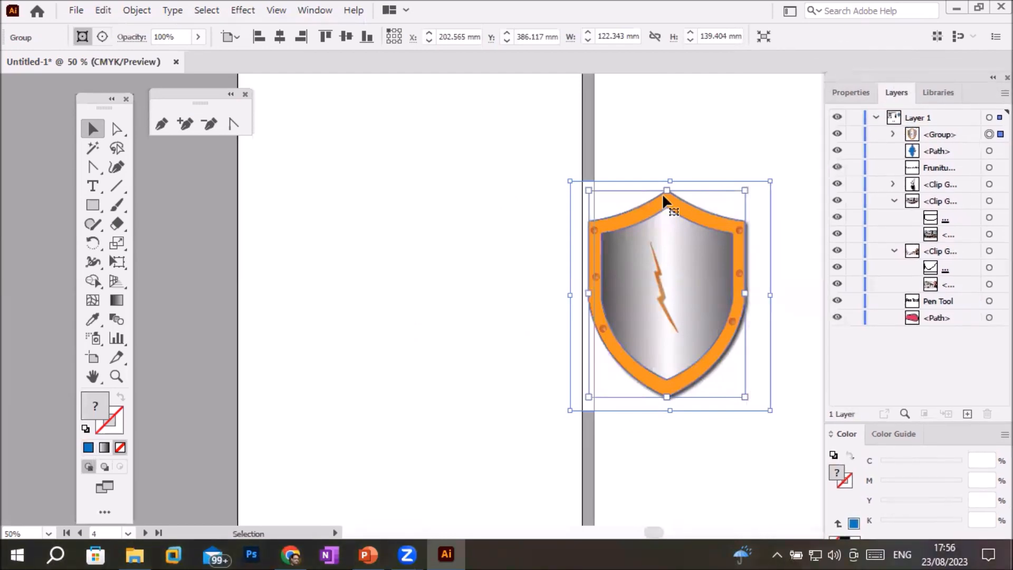
# Draw the left half of a shield on the blank page with four straight-edged Pen tool anchors, its vertical side about 69 mm long
pyautogui.click(91, 168)
pyautogui.click(146, 165)
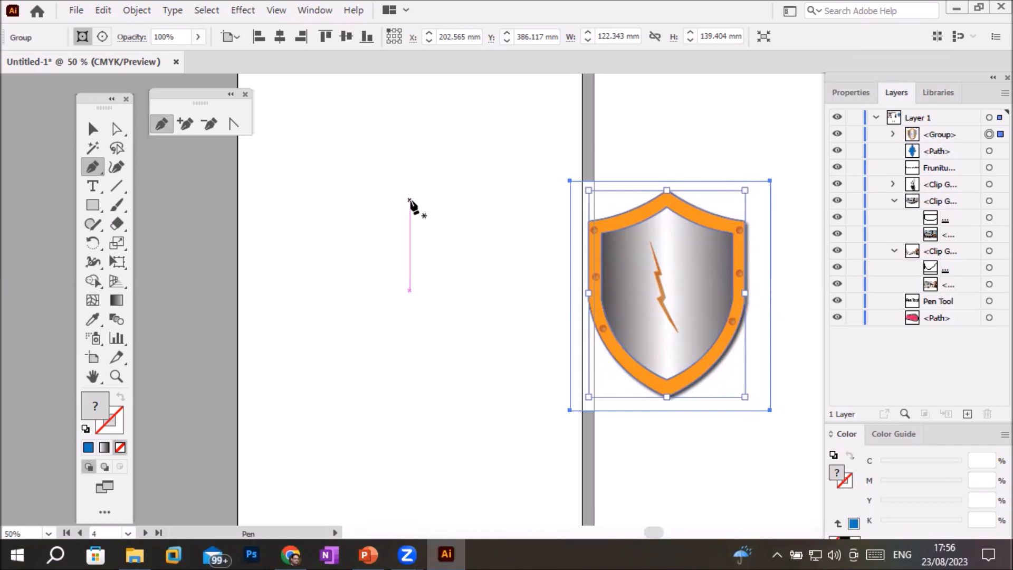
pyautogui.click(410, 200)
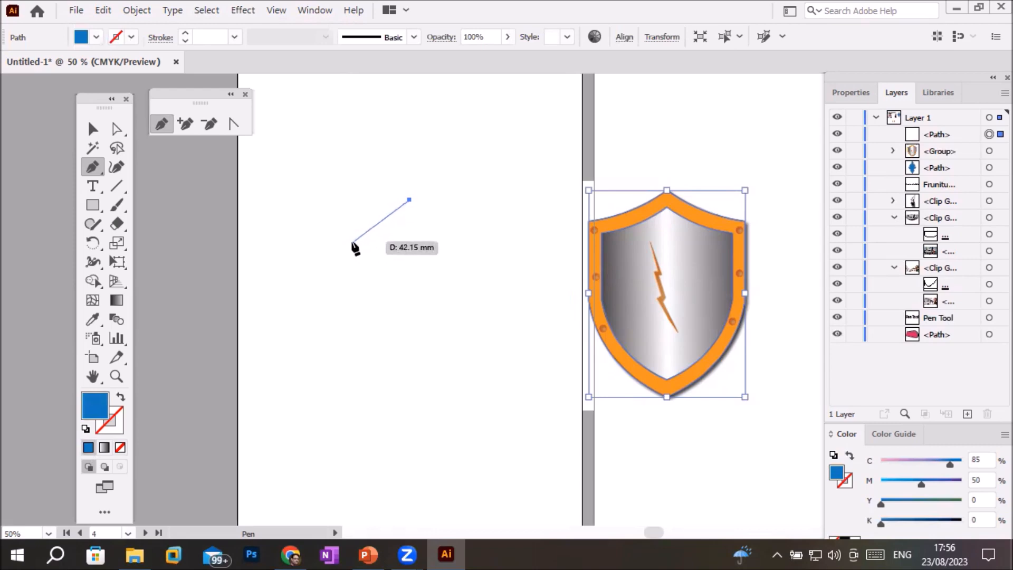
pyautogui.click(346, 241)
pyautogui.moveTo(345, 242); pyautogui.dragTo(346, 355)
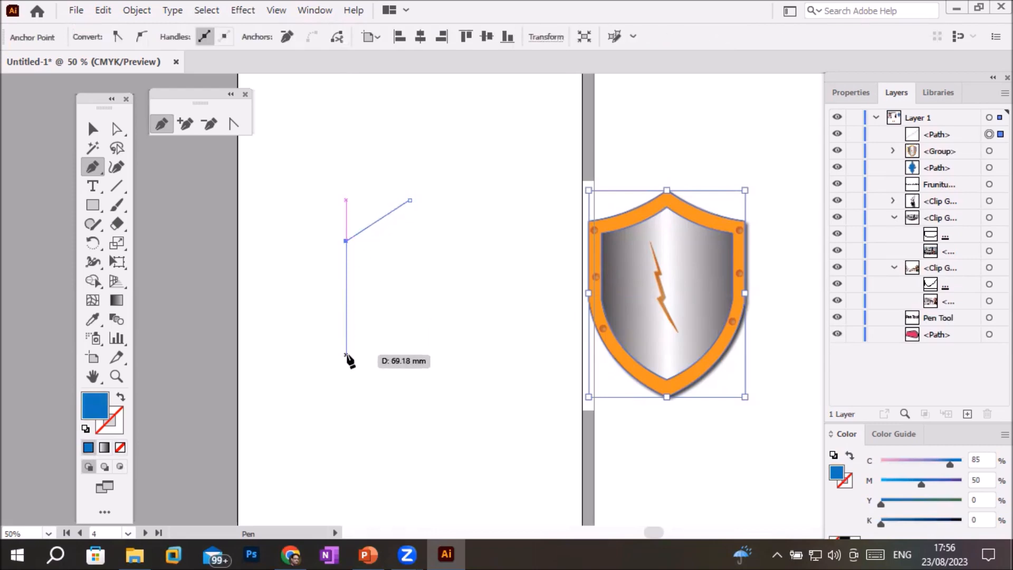
pyautogui.click(346, 354)
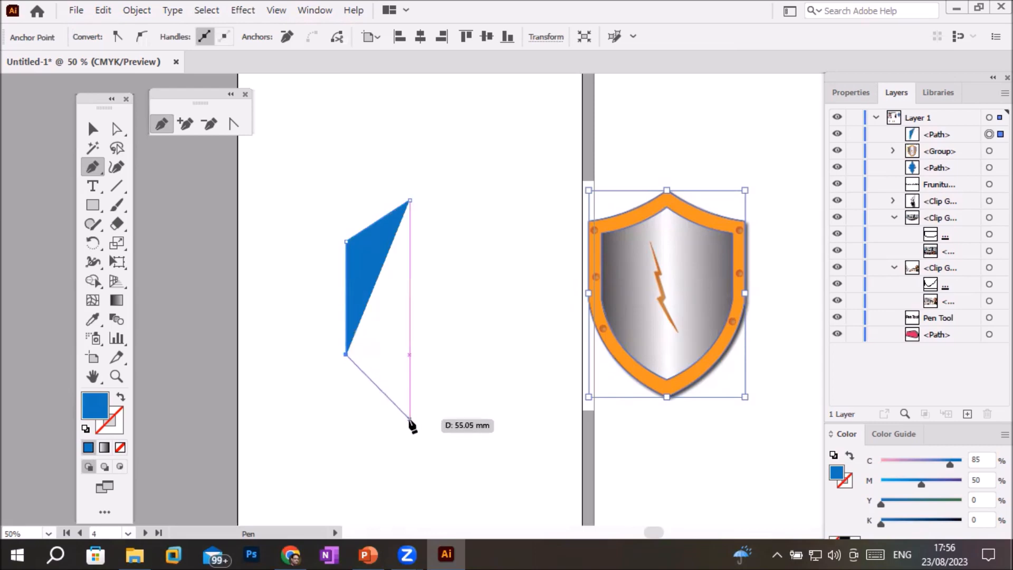
pyautogui.click(410, 441)
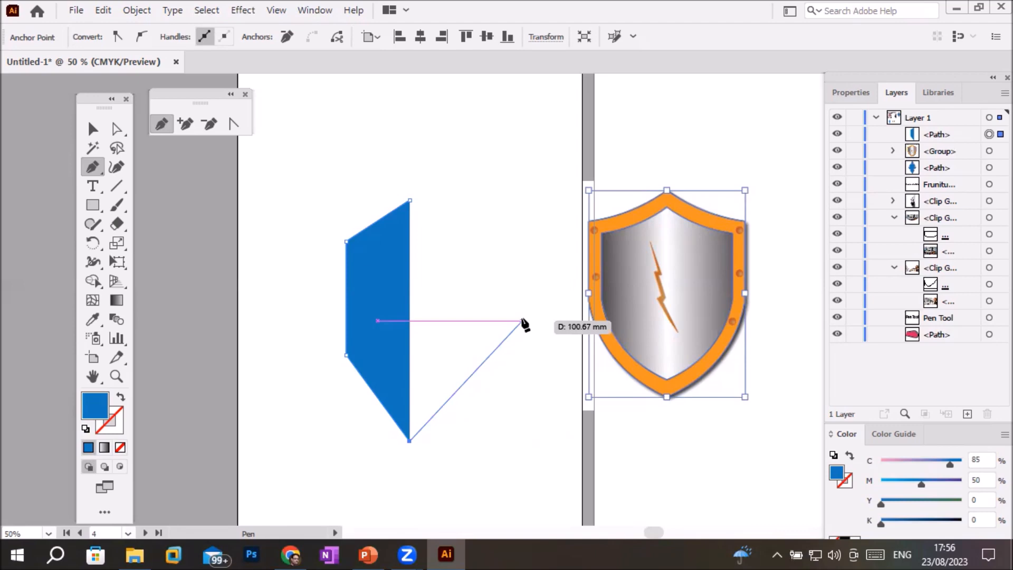
pyautogui.press('Escape')
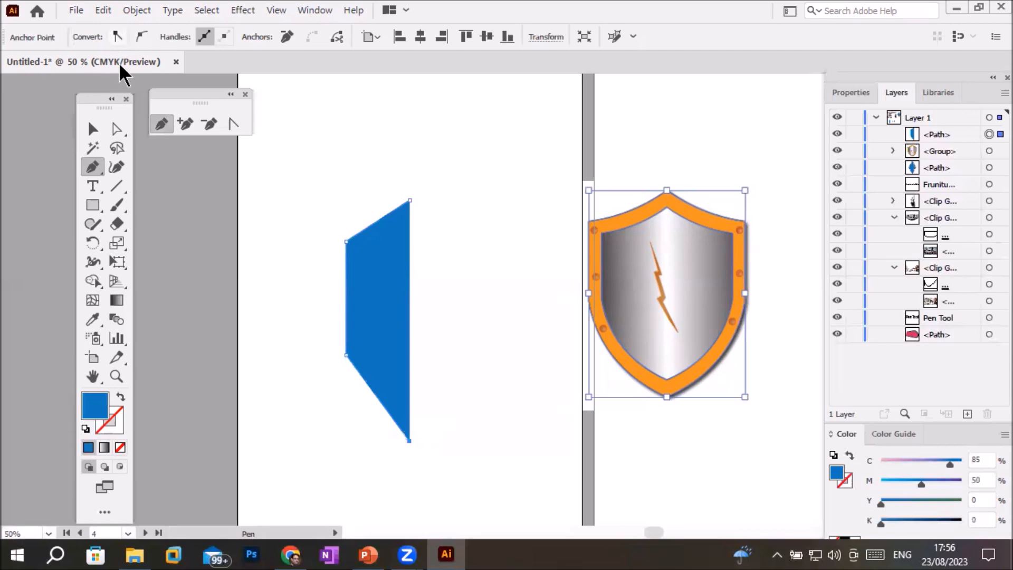
# Fill the half shield with a golden yellow of about C 21, M 32, Y 100, K 1
pyautogui.doubleClick(110, 396)
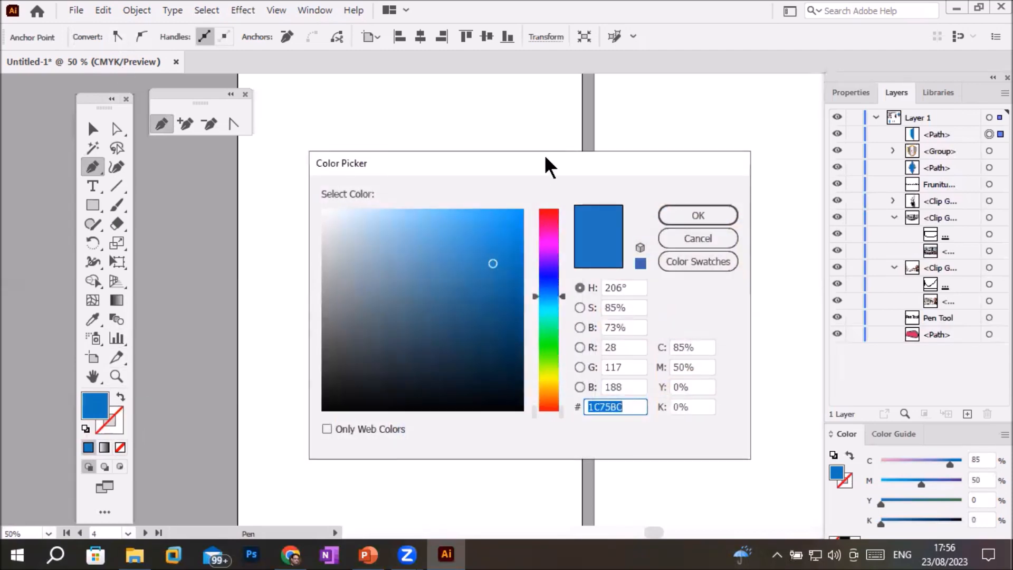
pyautogui.moveTo(549, 154); pyautogui.dragTo(687, 71)
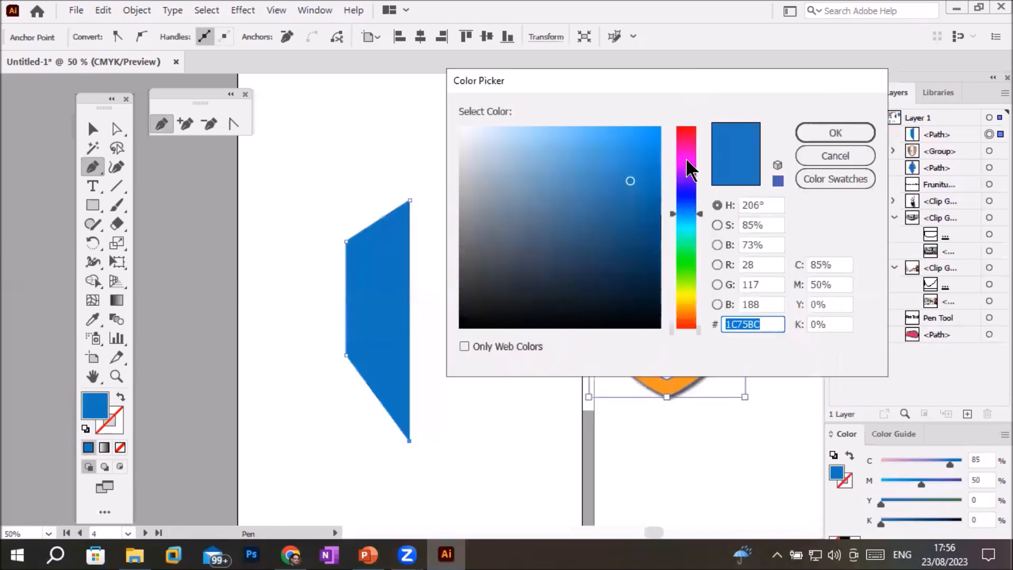
pyautogui.click(685, 302)
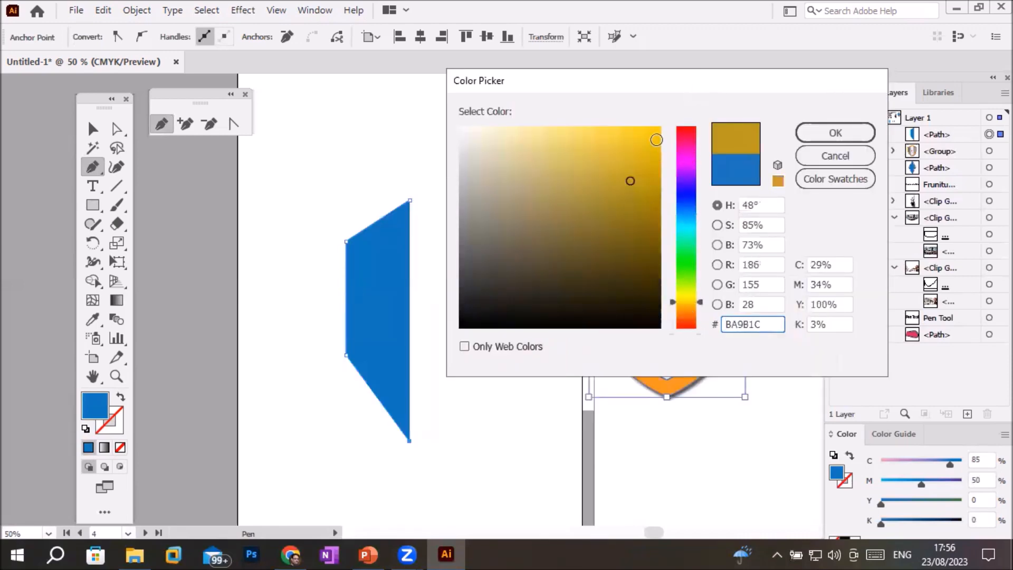
pyautogui.click(657, 134)
pyautogui.moveTo(656, 134)
pyautogui.mouseDown()
pyautogui.moveTo(645, 138)
pyautogui.moveTo(666, 135)
pyautogui.moveTo(662, 175)
pyautogui.moveTo(664, 154)
pyautogui.moveTo(659, 165)
pyautogui.mouseUp()
pyautogui.click(836, 131)
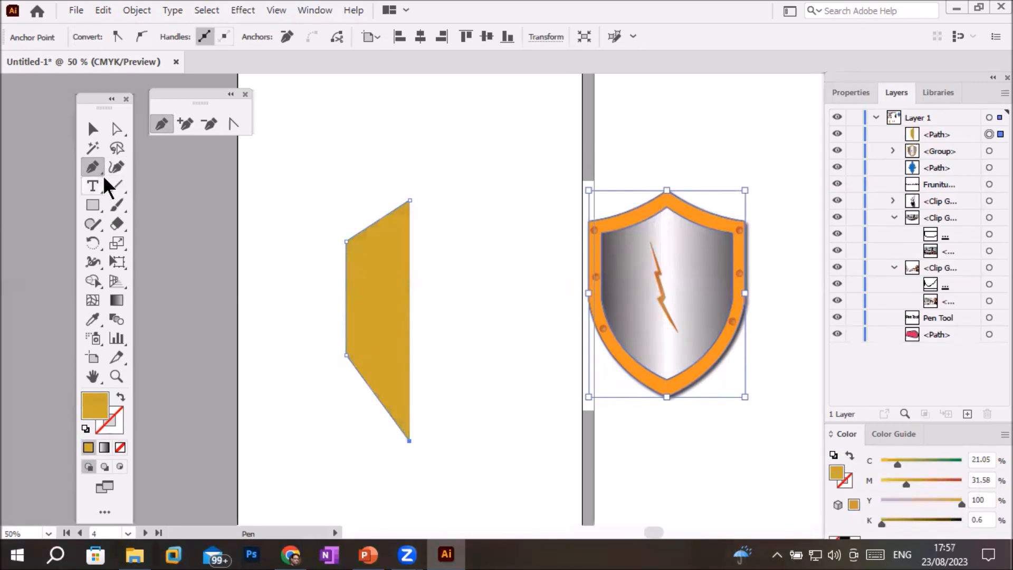
# Bend the half shield's slanted upper edge inward and its slanted lower edge outward with the Curvature tool
pyautogui.click(117, 168)
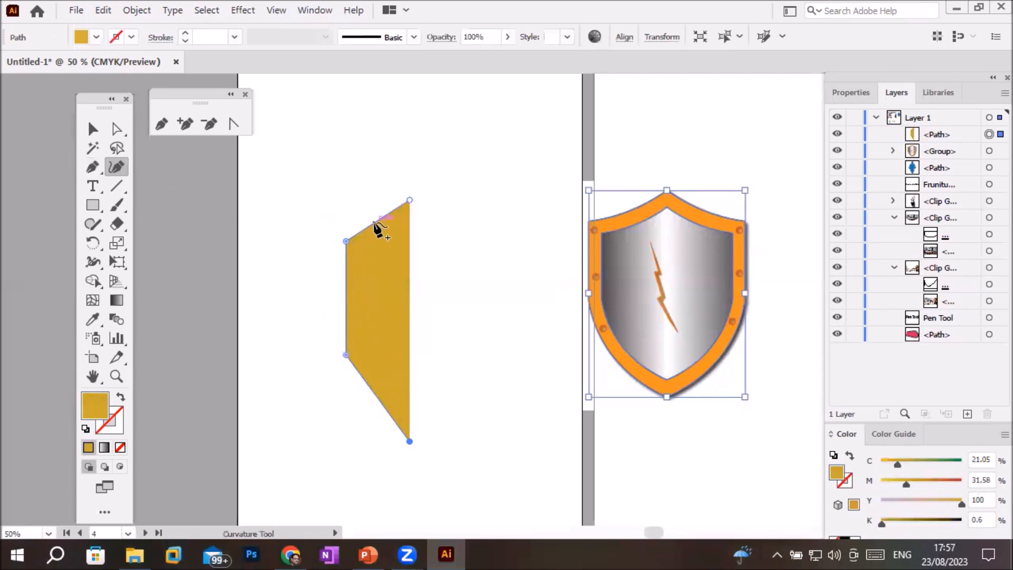
pyautogui.moveTo(376, 222); pyautogui.dragTo(381, 240)
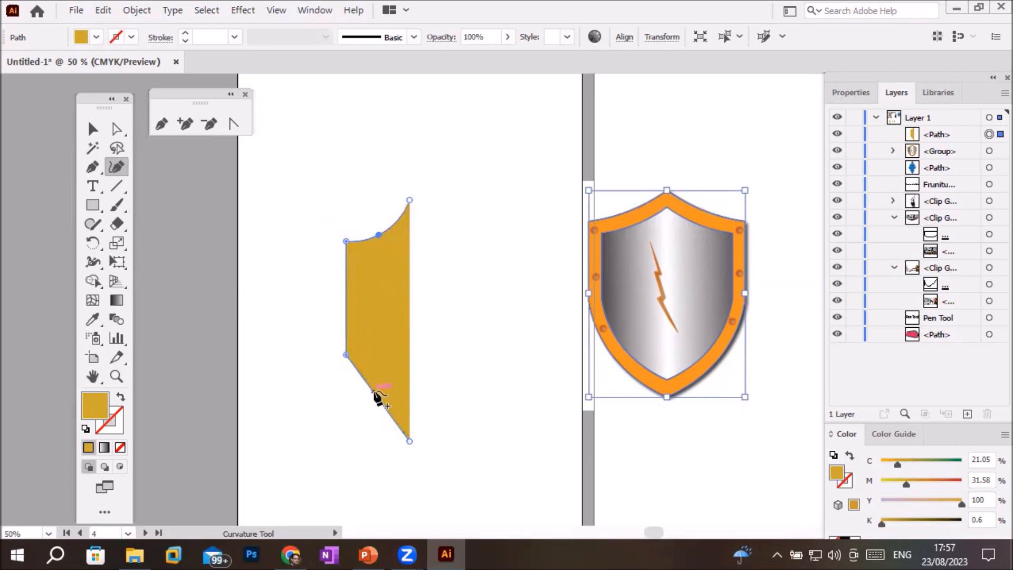
pyautogui.moveTo(372, 392)
pyautogui.mouseDown()
pyautogui.moveTo(369, 399)
pyautogui.moveTo(388, 375)
pyautogui.moveTo(367, 377)
pyautogui.moveTo(357, 414)
pyautogui.moveTo(375, 403)
pyautogui.mouseUp()
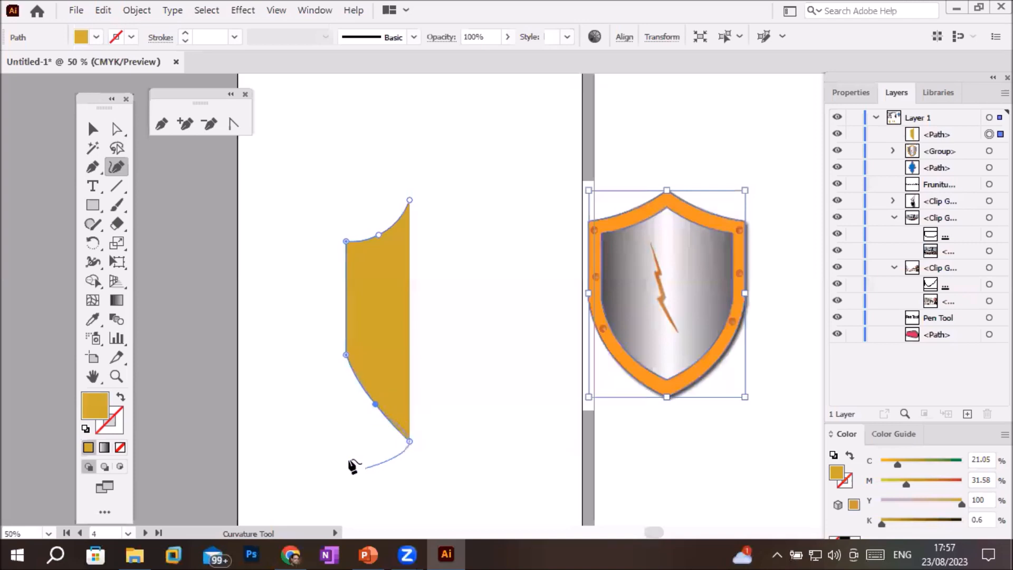
# Check the half shield's bottom anchor point with Direct Selection, then switch to the Selection tool with the whole shape selected
pyautogui.click(115, 130)
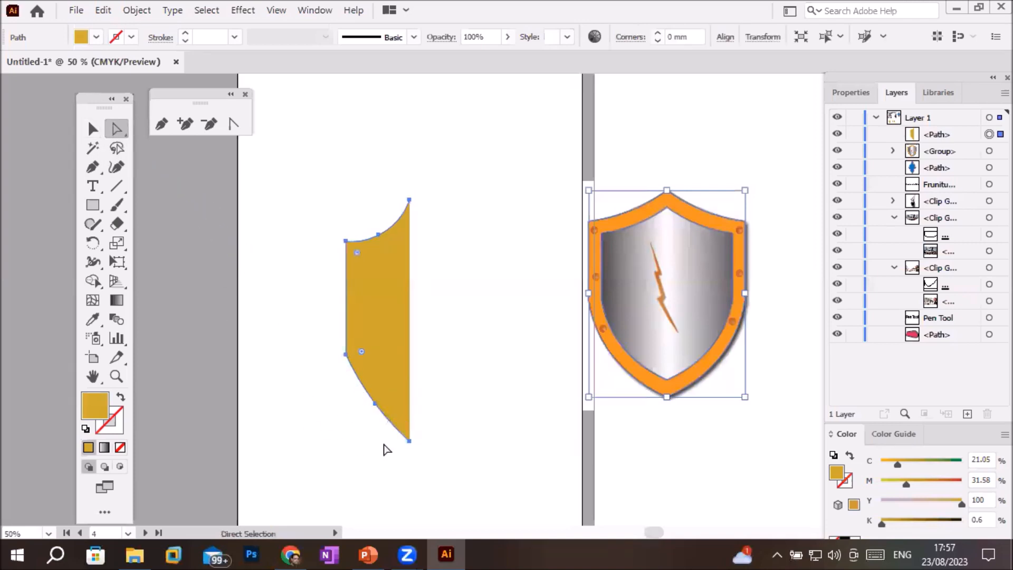
pyautogui.moveTo(410, 442)
pyautogui.mouseDown()
pyautogui.moveTo(408, 418)
pyautogui.moveTo(408, 443)
pyautogui.mouseUp()
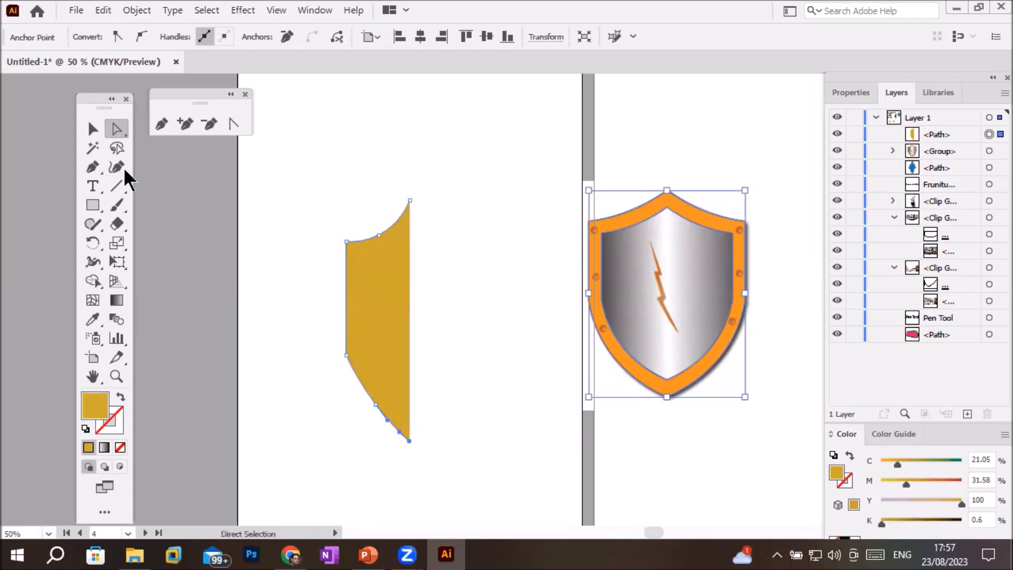
pyautogui.click(92, 129)
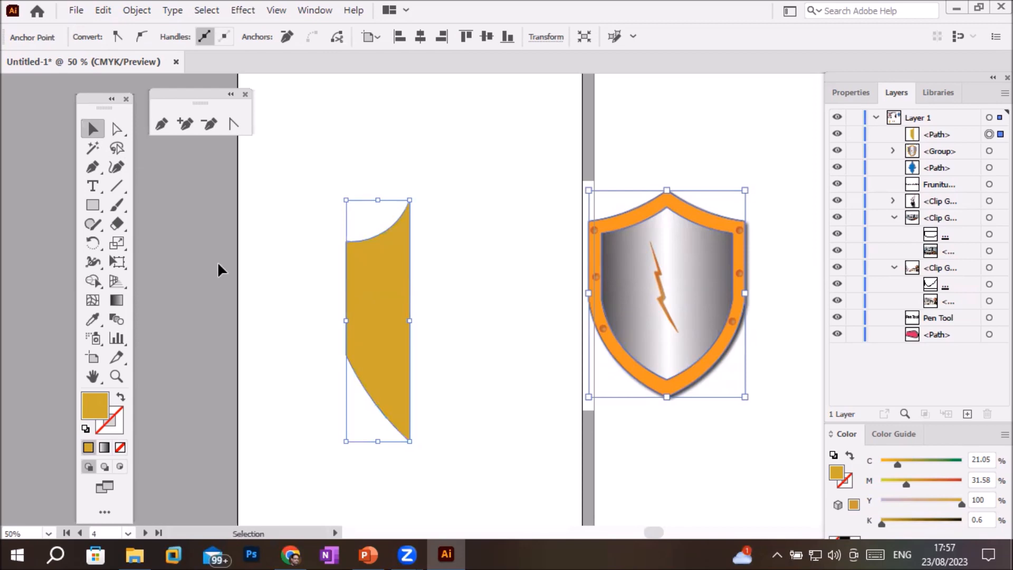
# Widen the gold half-shield outward to about 48 mm and bring up its transform properties
pyautogui.moveTo(346, 320)
pyautogui.mouseDown()
pyautogui.moveTo(304, 322)
pyautogui.moveTo(350, 329)
pyautogui.moveTo(331, 332)
pyautogui.mouseUp()
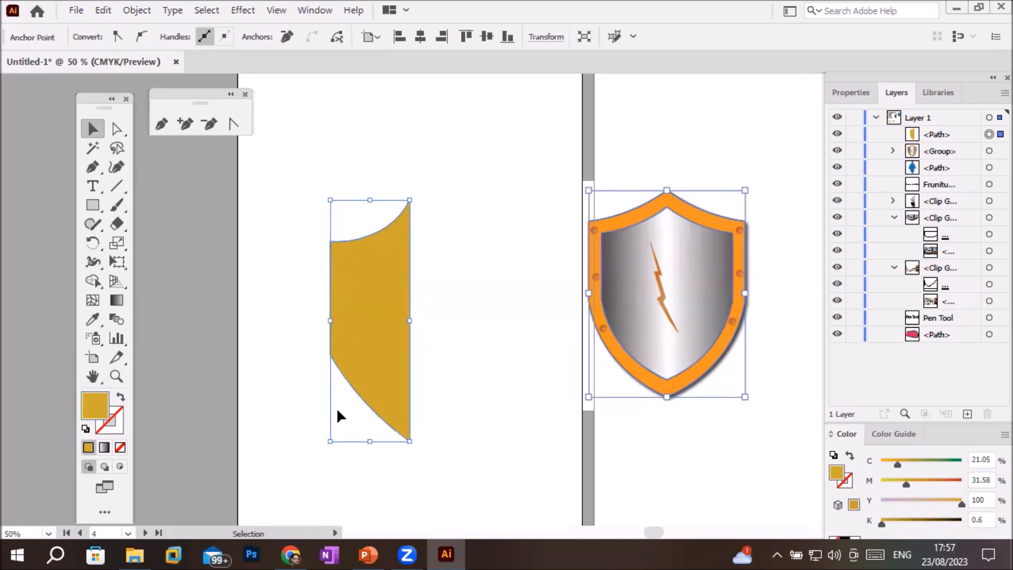
pyautogui.click(850, 93)
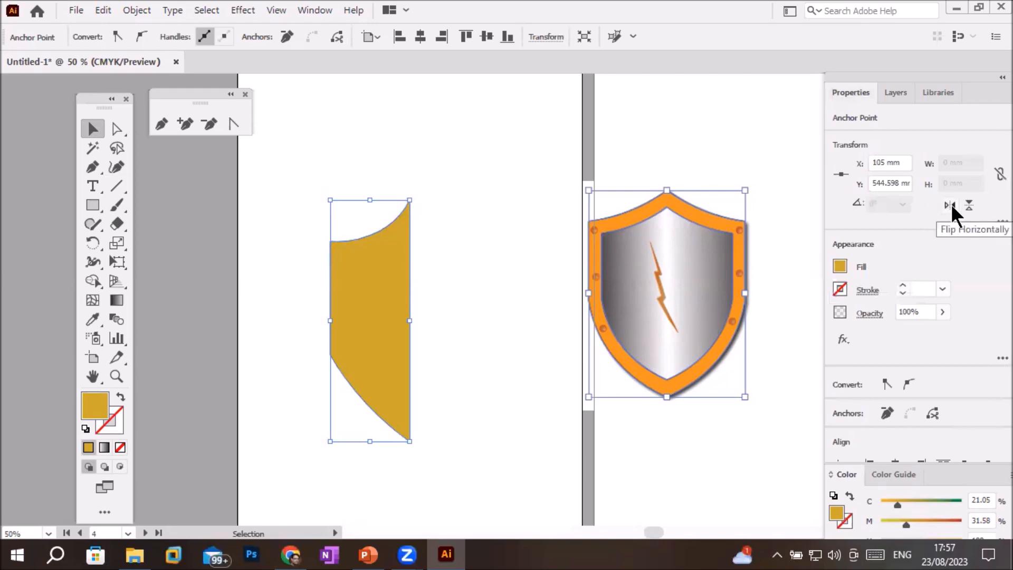
pyautogui.moveTo(907, 80); pyautogui.dragTo(874, 71)
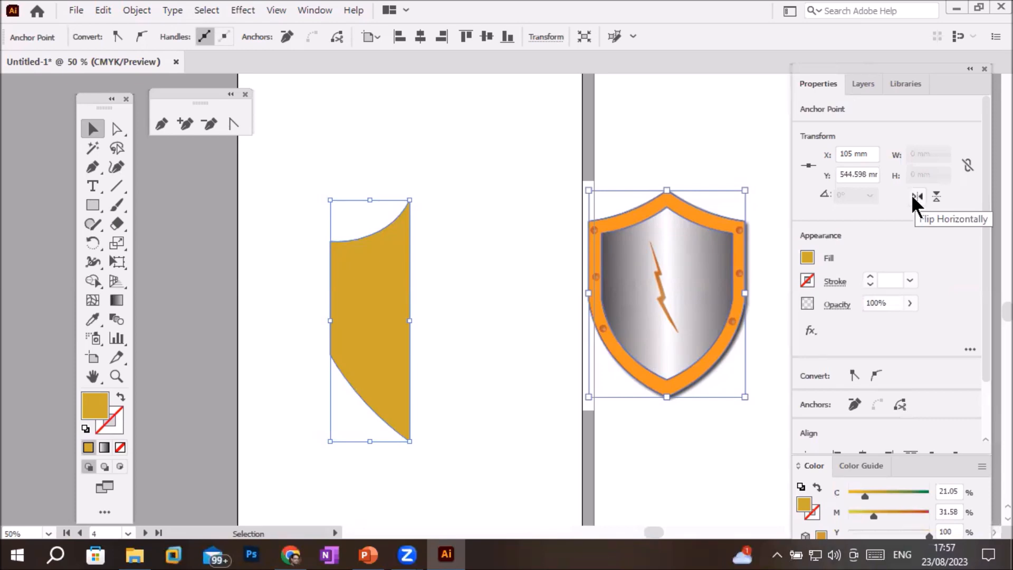
pyautogui.click(101, 10)
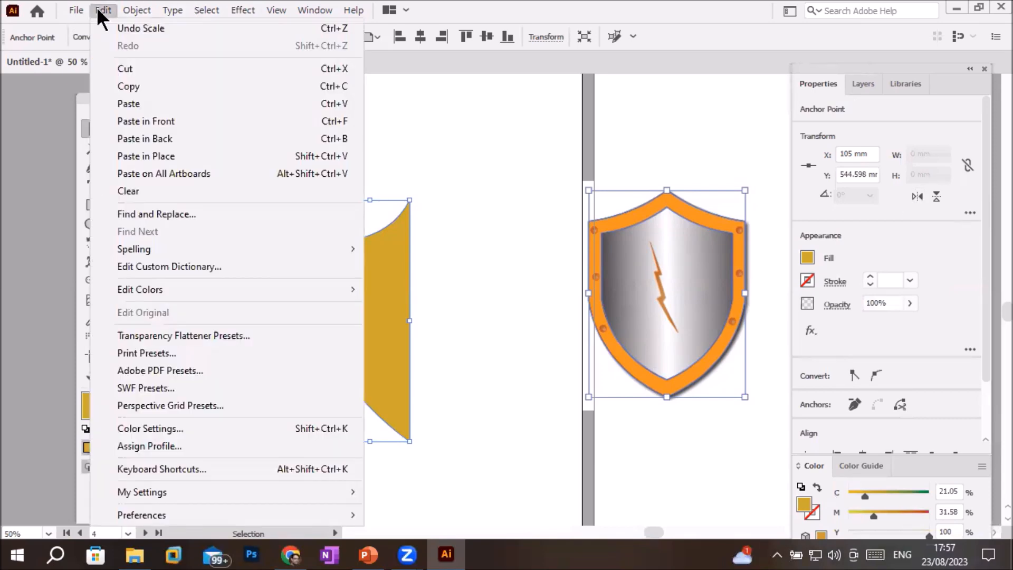
pyautogui.click(98, 12)
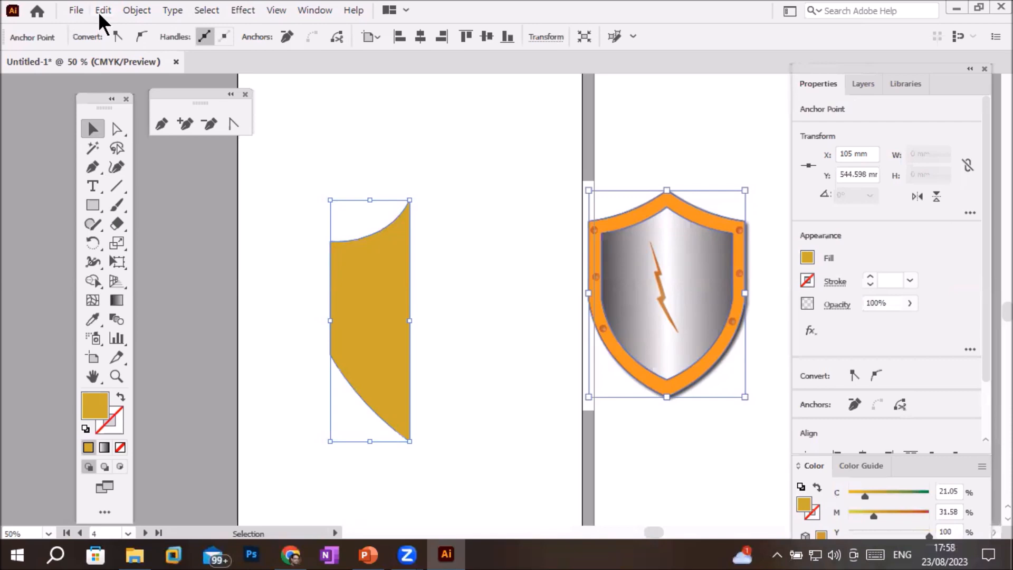
pyautogui.click(98, 7)
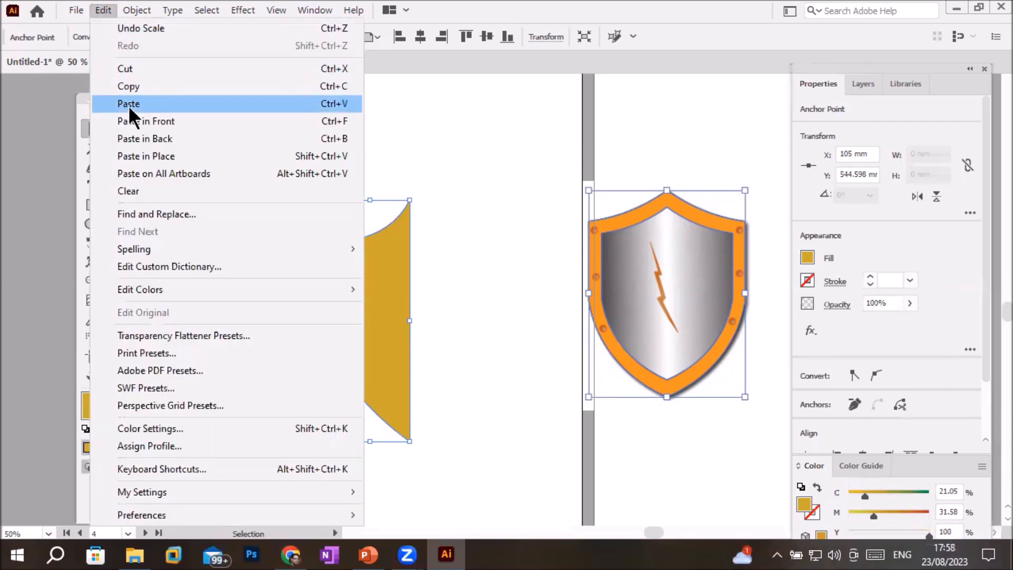
pyautogui.click(129, 105)
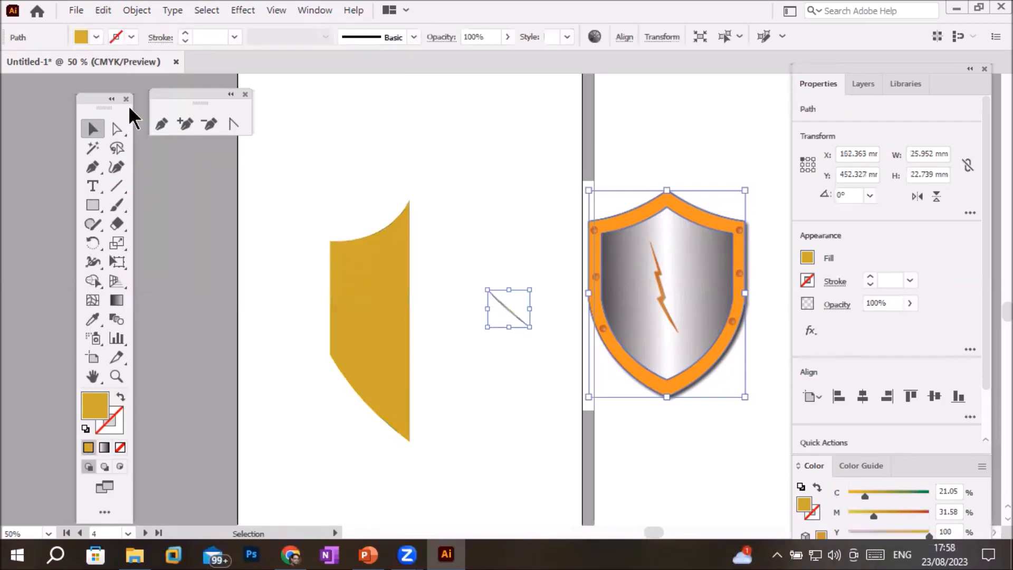
pyautogui.hotkey('ctrl', 'z')
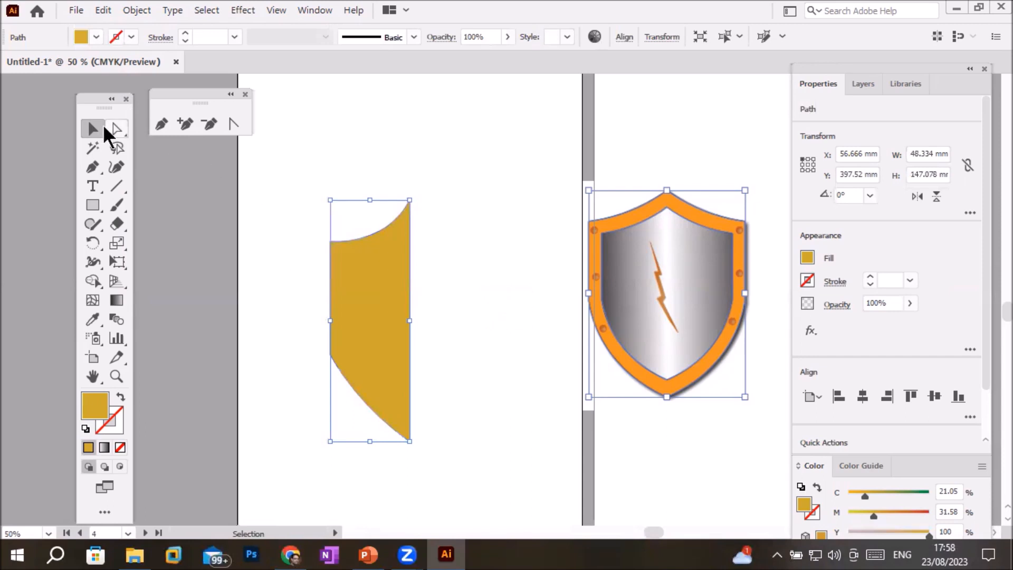
# Duplicate the gold half-shield by copying it and pasting the copy beside it
pyautogui.moveTo(391, 380); pyautogui.dragTo(464, 486)
pyautogui.click(103, 10)
pyautogui.click(126, 87)
pyautogui.click(103, 10)
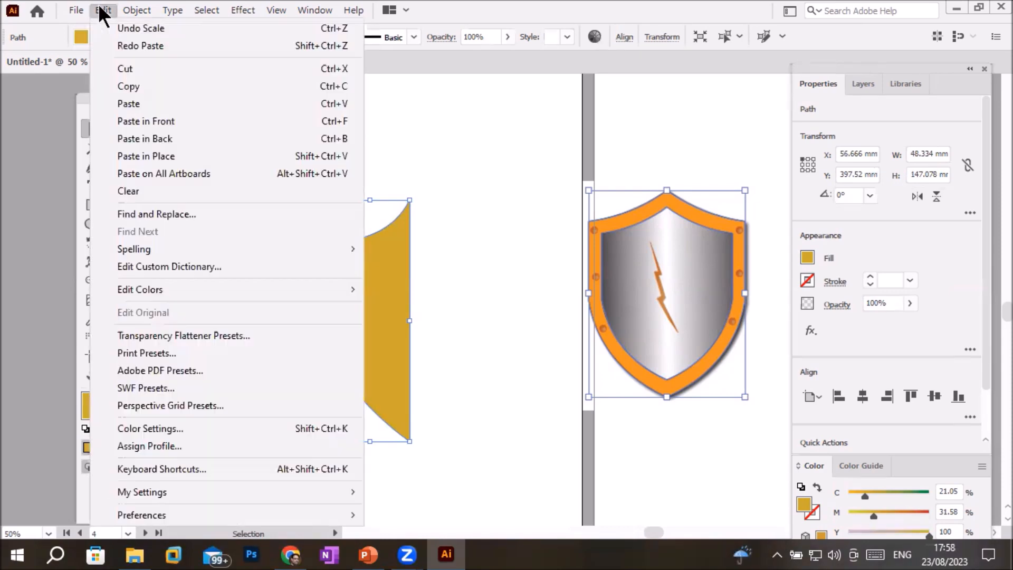
pyautogui.click(128, 104)
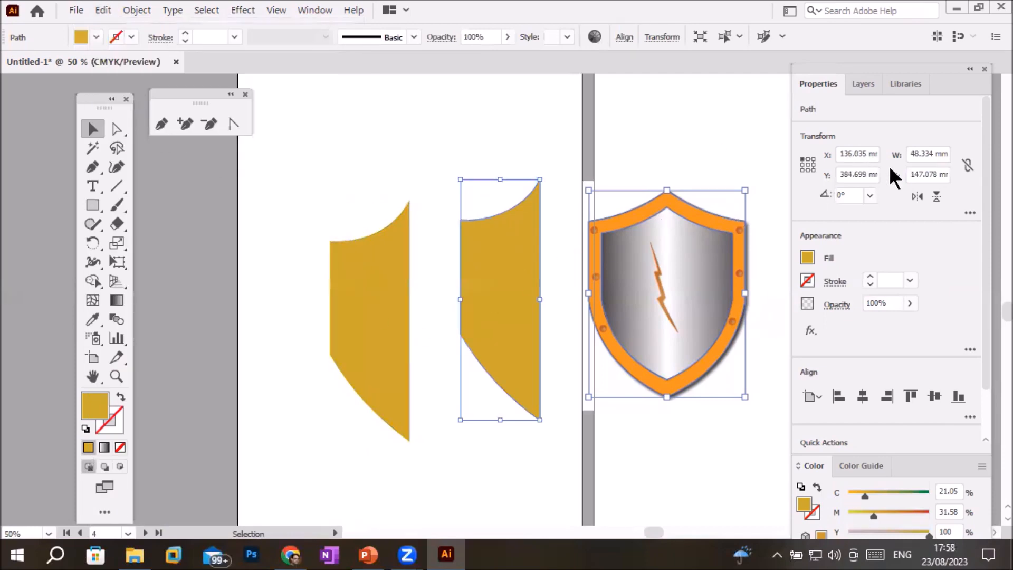
# Flip the half-shield copy horizontally and join its straight edge to the original to form a full symmetrical shield
pyautogui.click(917, 196)
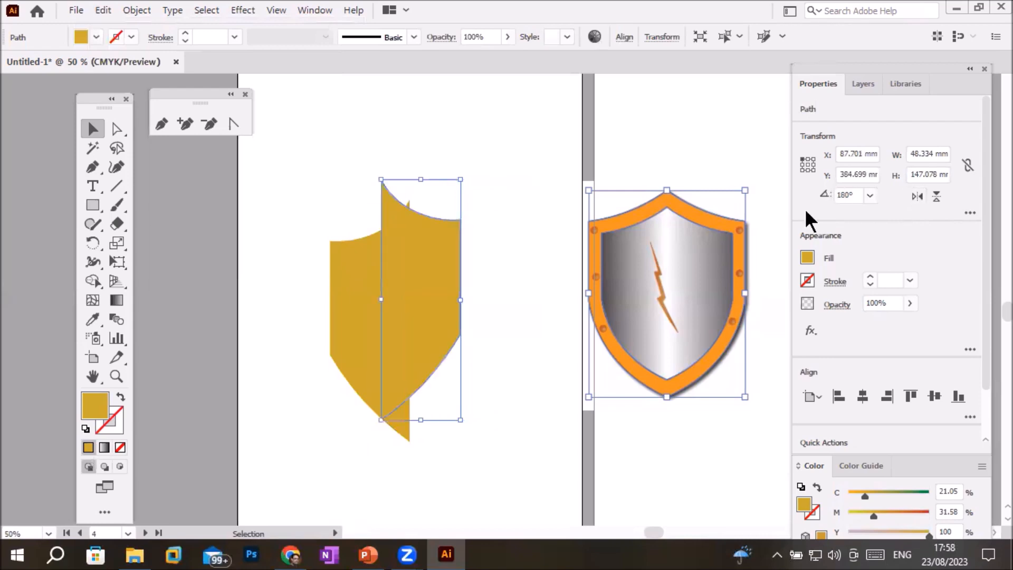
pyautogui.moveTo(411, 290); pyautogui.dragTo(442, 308)
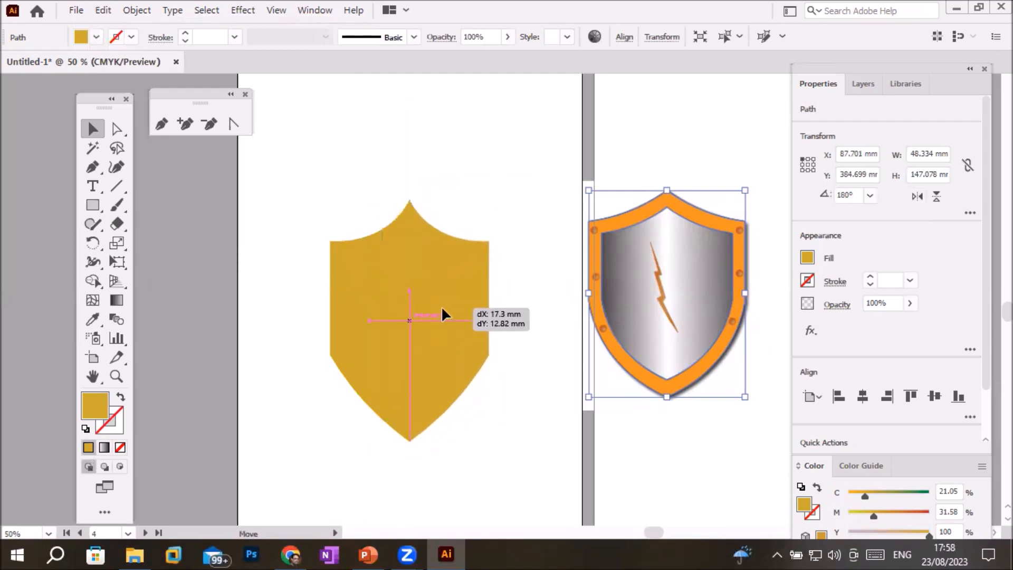
pyautogui.moveTo(442, 309)
pyautogui.mouseDown()
pyautogui.moveTo(529, 189)
pyautogui.moveTo(490, 263)
pyautogui.moveTo(440, 307)
pyautogui.mouseUp()
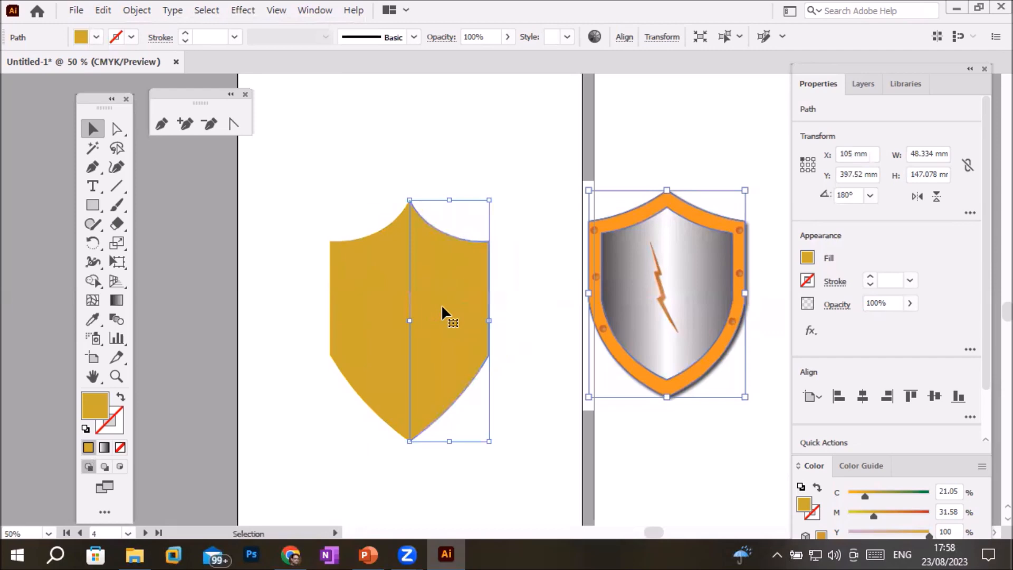
pyautogui.click(438, 475)
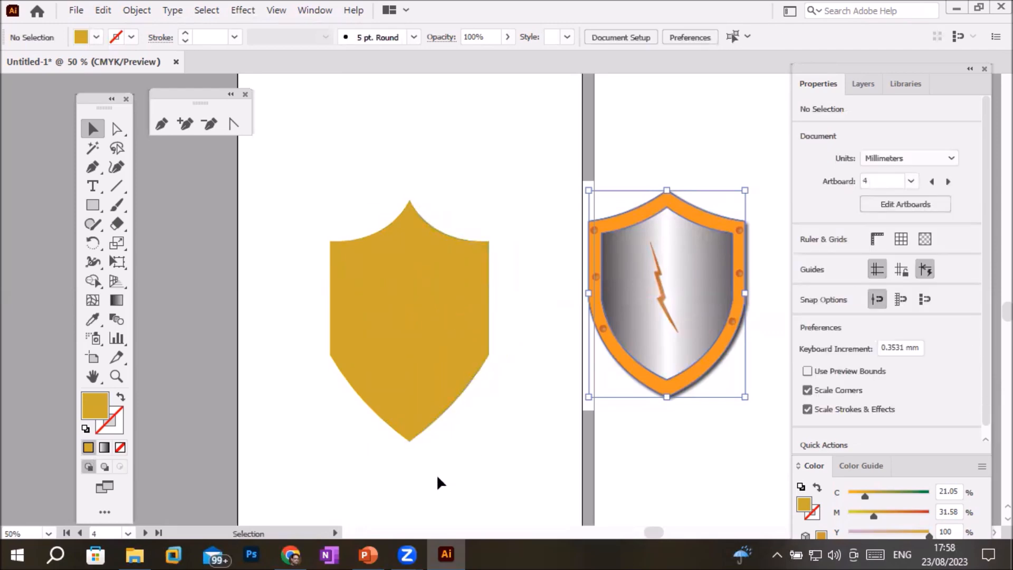
# Duplicate both halves of the gold shield together and place the copy exactly over the original
pyautogui.moveTo(279, 163); pyautogui.dragTo(530, 486)
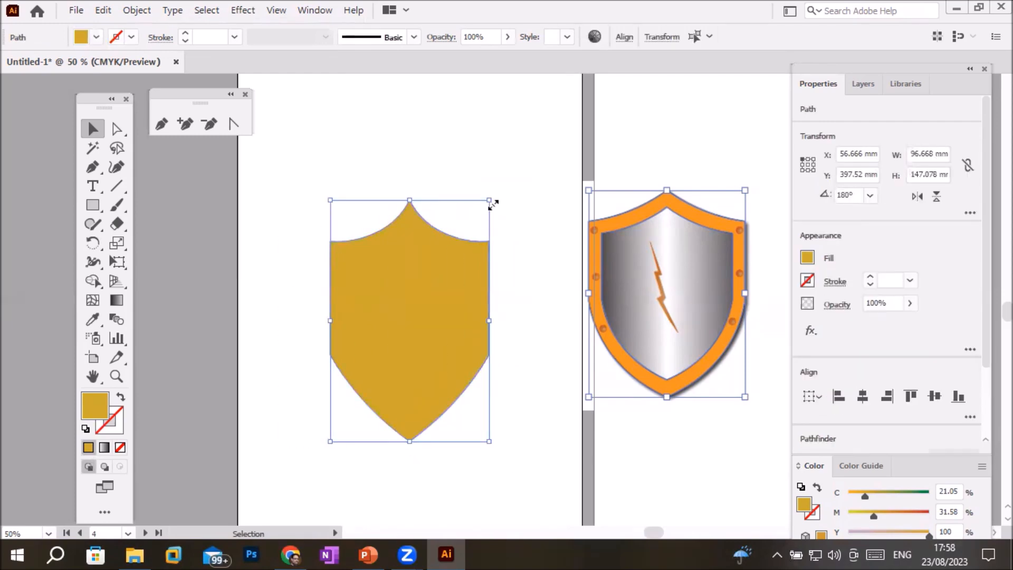
pyautogui.click(103, 11)
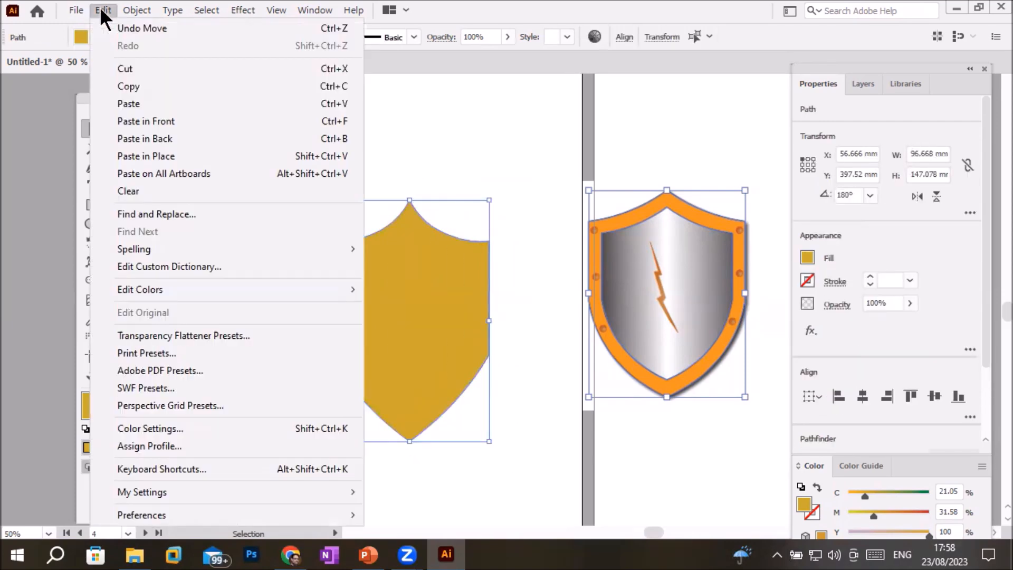
pyautogui.click(120, 81)
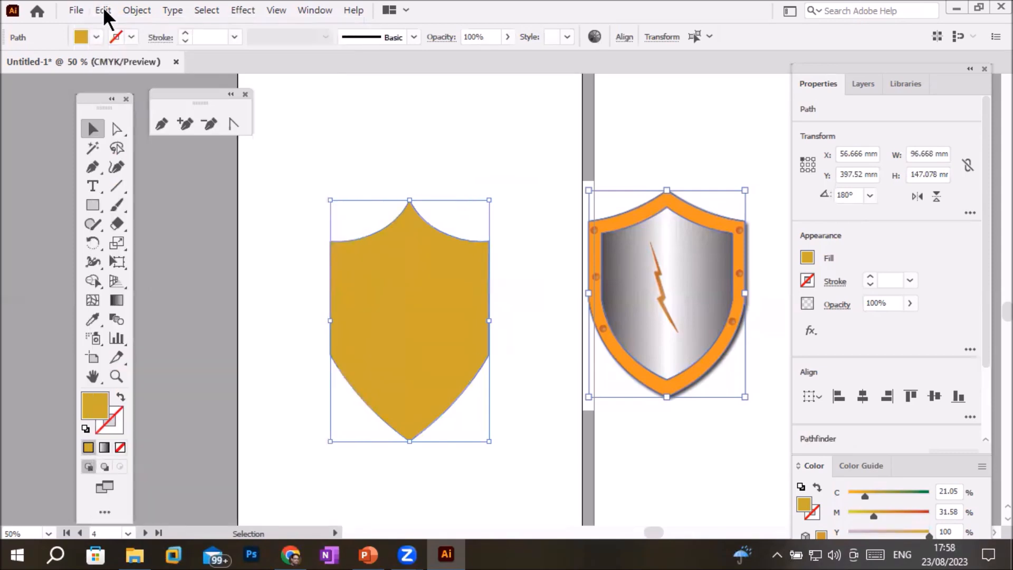
pyautogui.click(104, 9)
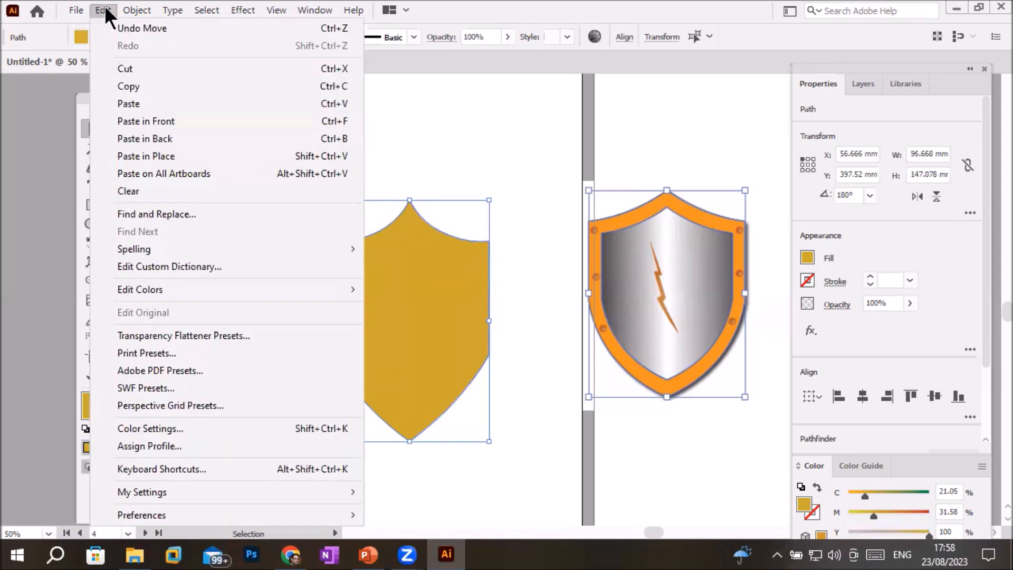
pyautogui.click(134, 99)
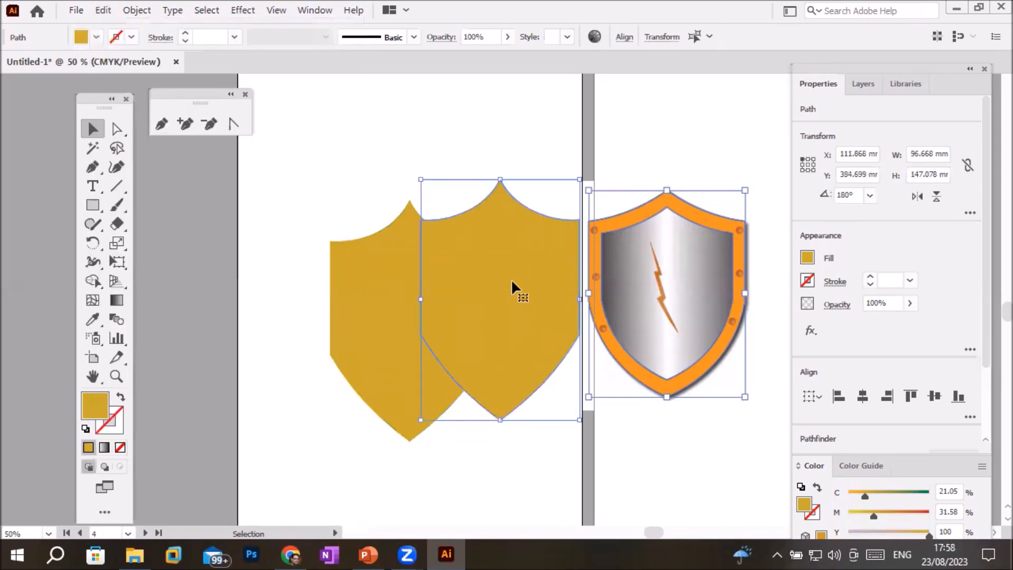
pyautogui.moveTo(512, 279); pyautogui.dragTo(420, 298)
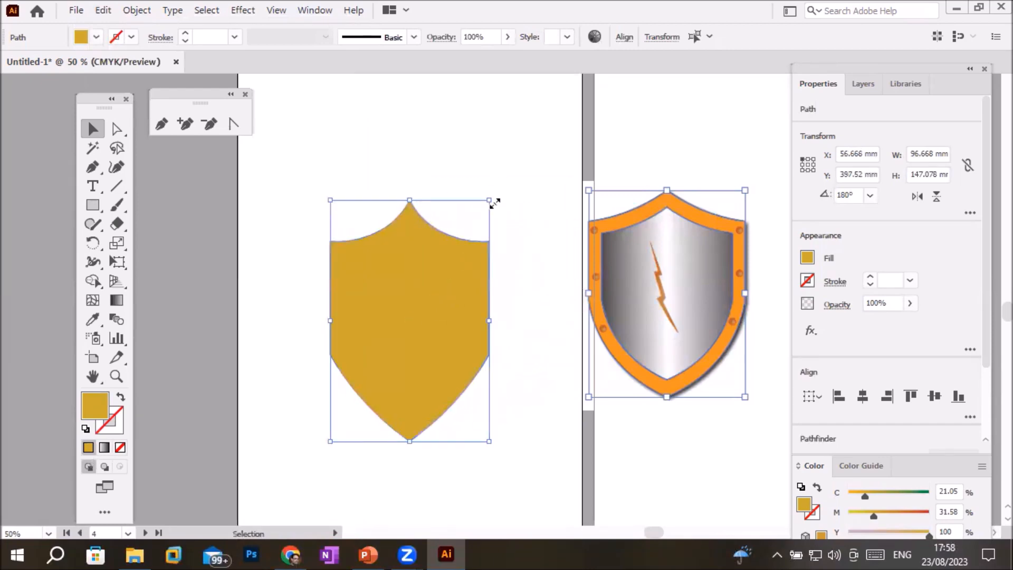
# Scale the upper shield copy around its centre to about 84 × 128 mm and fill it with beige-grey
pyautogui.moveTo(490, 200); pyautogui.dragTo(483, 218)
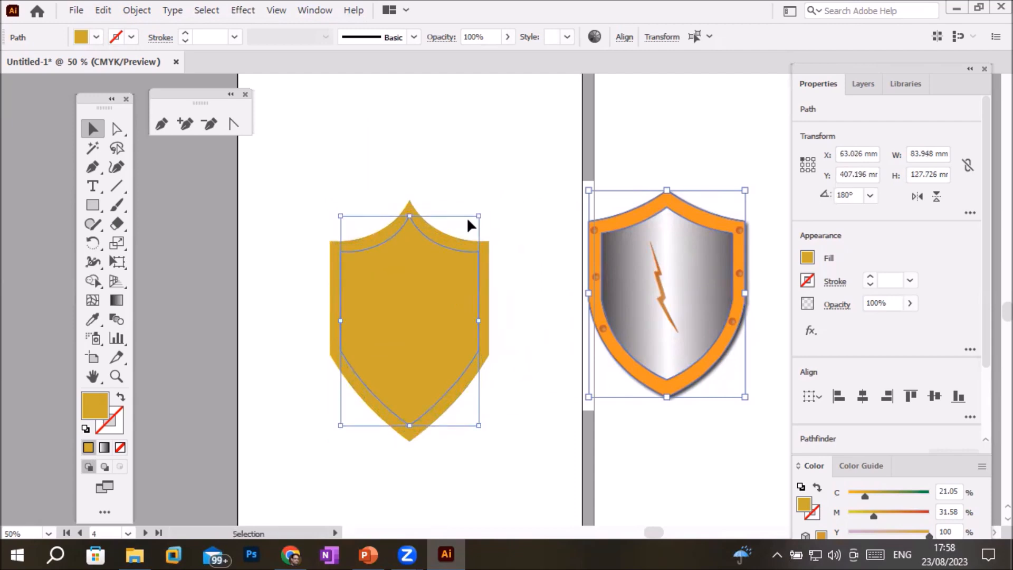
pyautogui.doubleClick(93, 404)
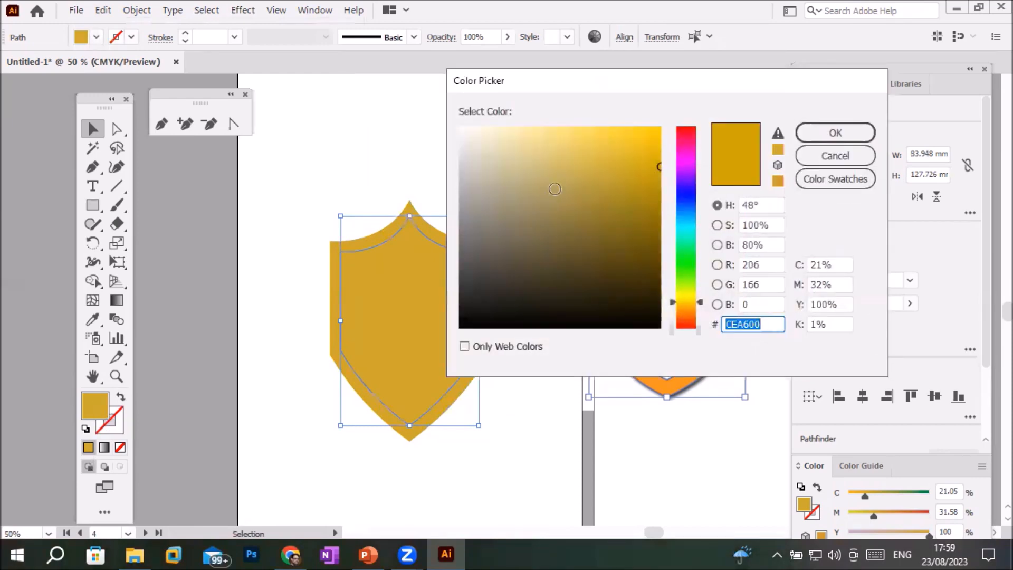
pyautogui.hotkey('ctrl', 'v')
pyautogui.click(843, 136)
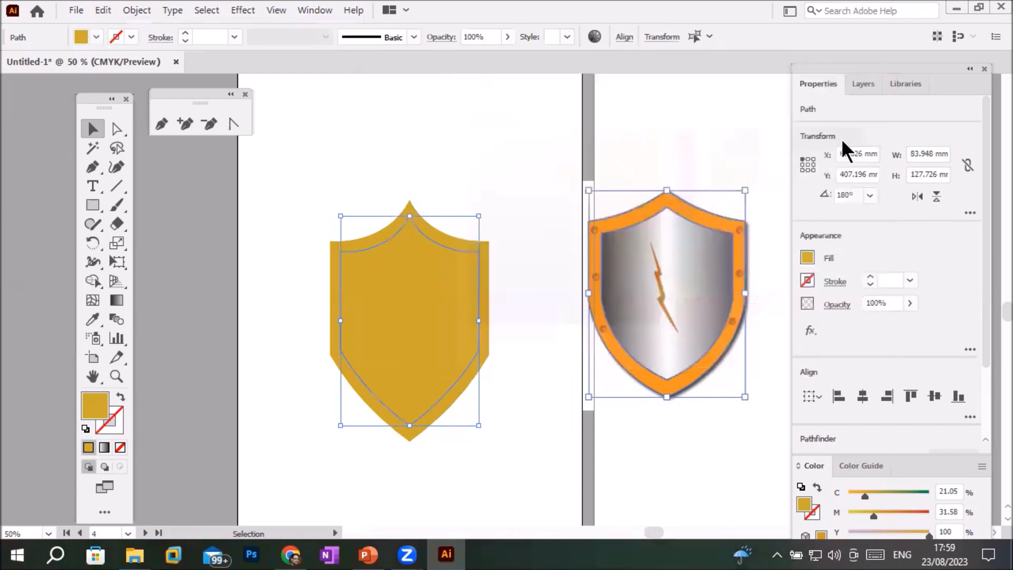
pyautogui.click(270, 361)
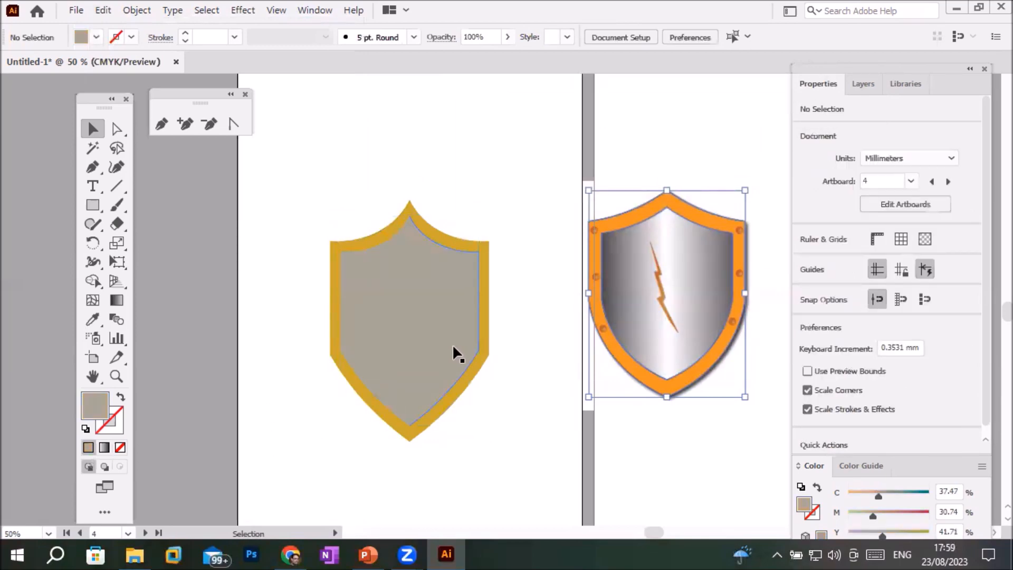
# With nothing selected, set the active fill to a linear gradient
pyautogui.scroll(2, 452, 344)
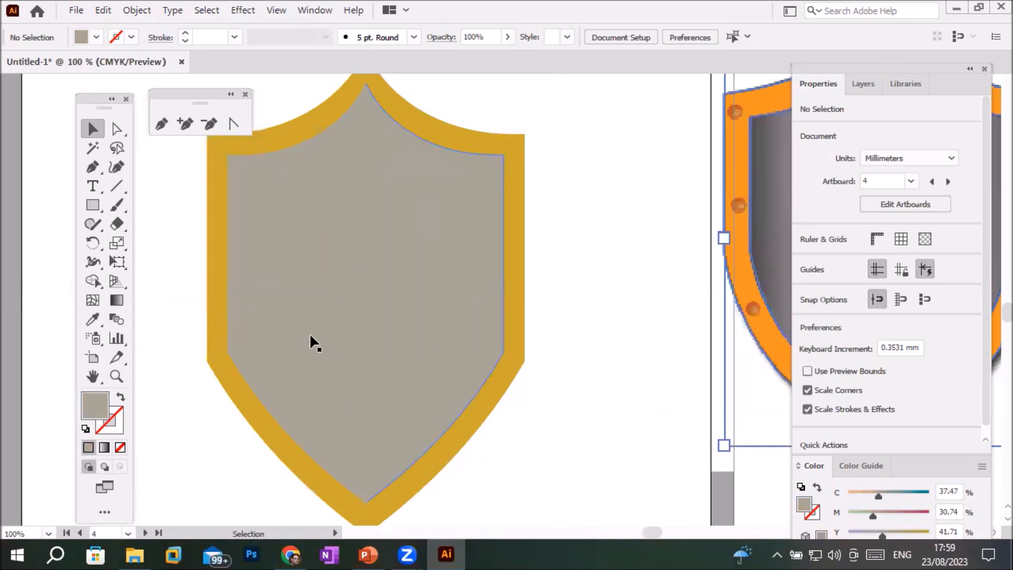
pyautogui.click(115, 300)
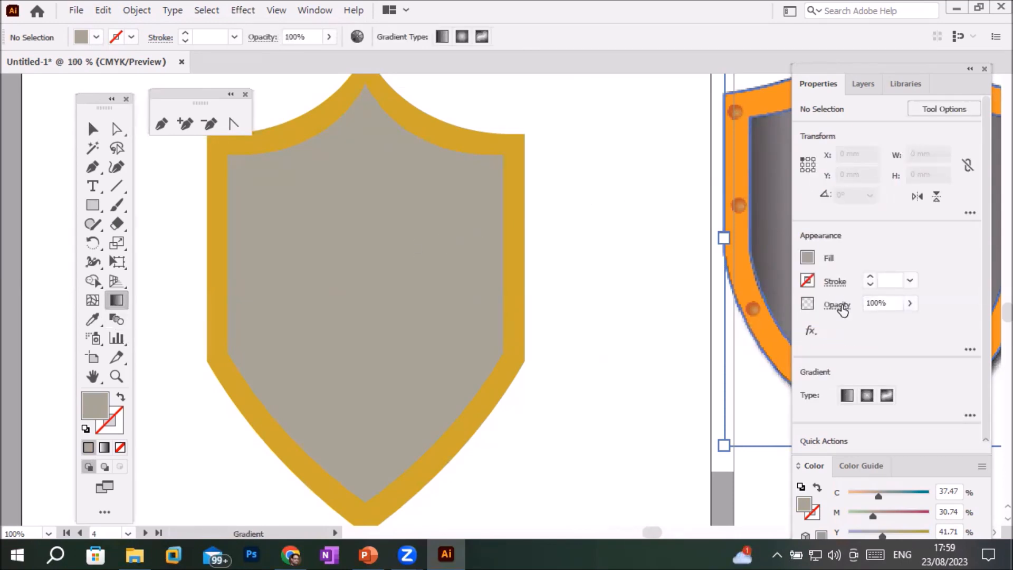
pyautogui.click(867, 395)
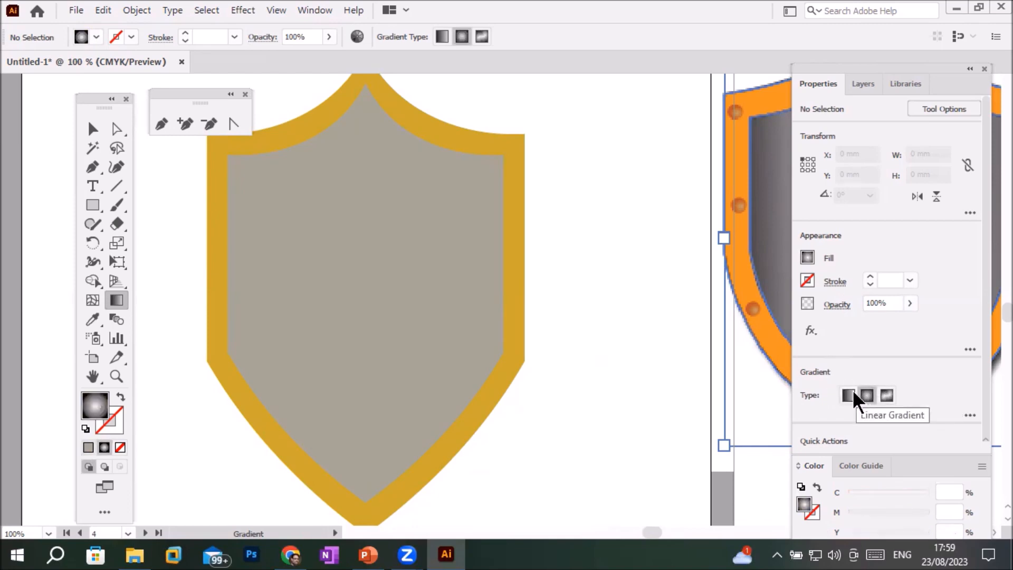
pyautogui.click(847, 395)
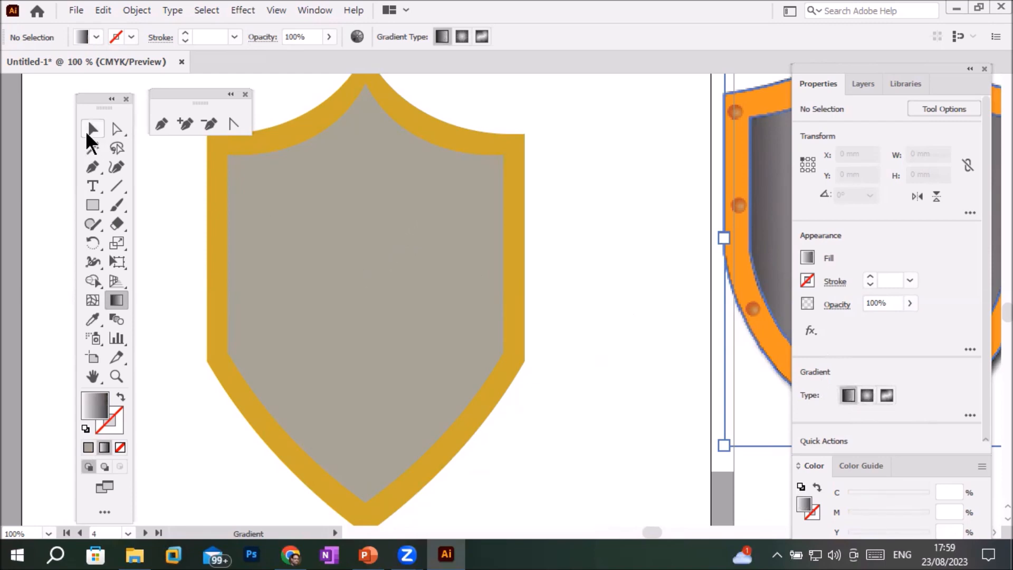
pyautogui.click(90, 129)
# Select the grey and gold shield parts together and move them onto the neighbouring artboard, lower right of the reference shield
pyautogui.hotkey('ctrl', '-')
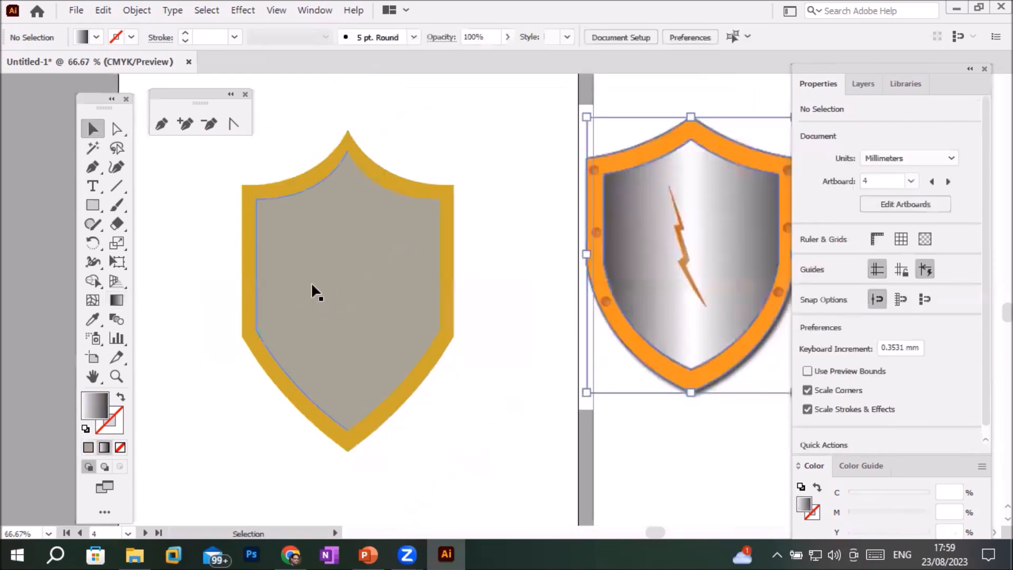
pyautogui.keyDown('alt'); pyautogui.scroll(-1, 311, 282); pyautogui.keyUp('alt')
pyautogui.moveTo(195, 160); pyautogui.dragTo(457, 430)
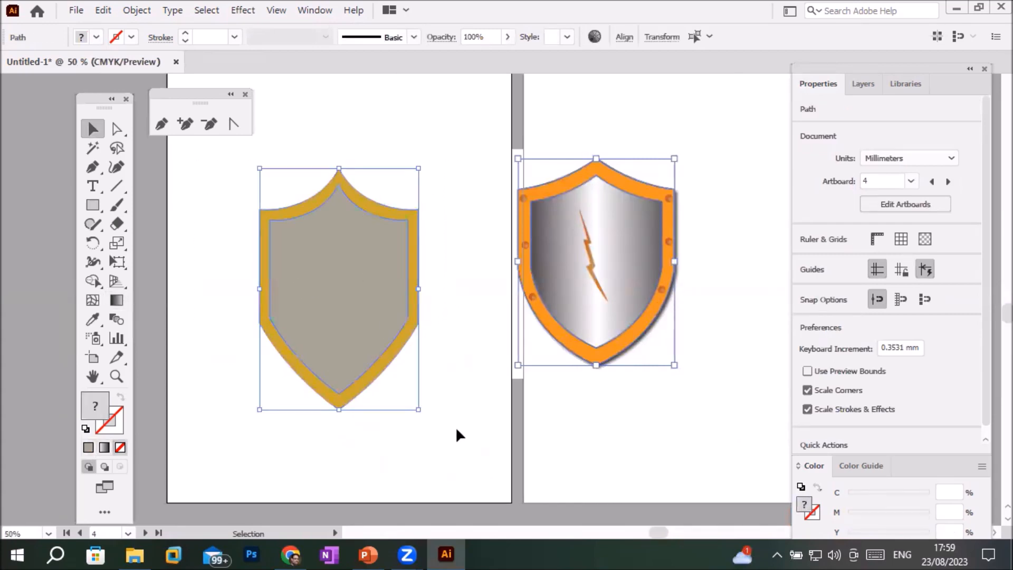
pyautogui.moveTo(366, 329); pyautogui.dragTo(787, 351)
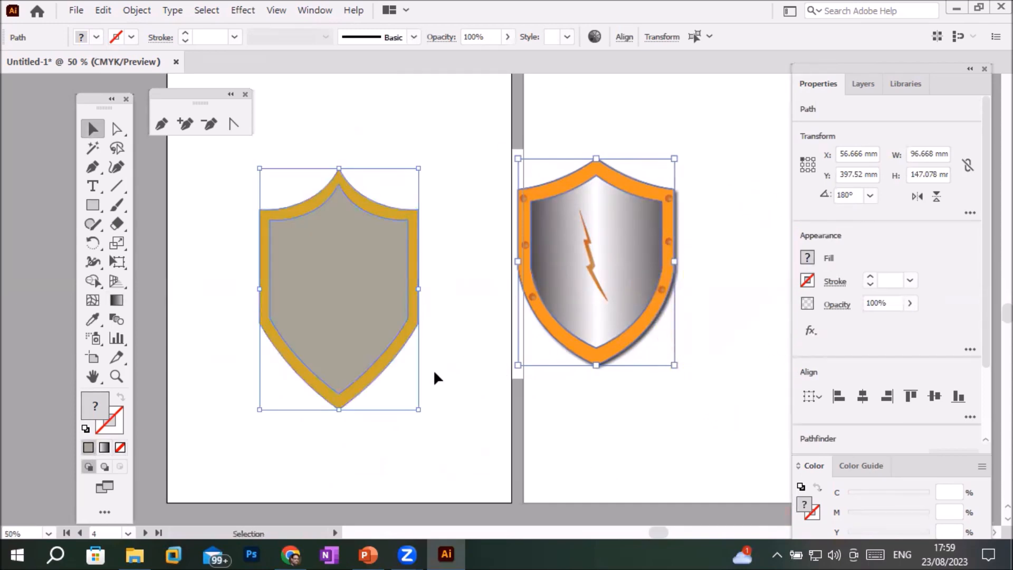
pyautogui.click(970, 69)
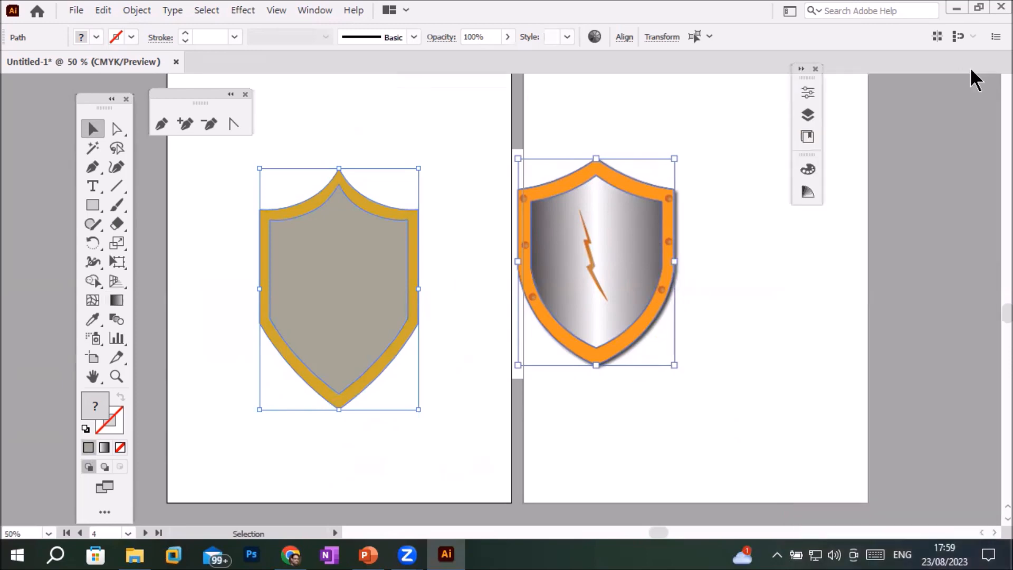
pyautogui.moveTo(321, 240); pyautogui.dragTo(762, 316)
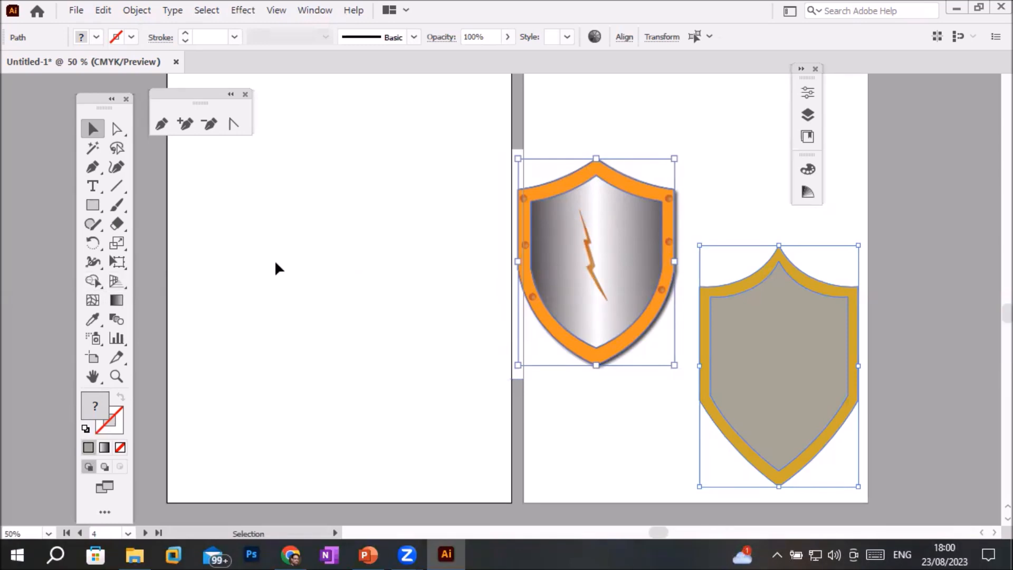
pyautogui.click(91, 164)
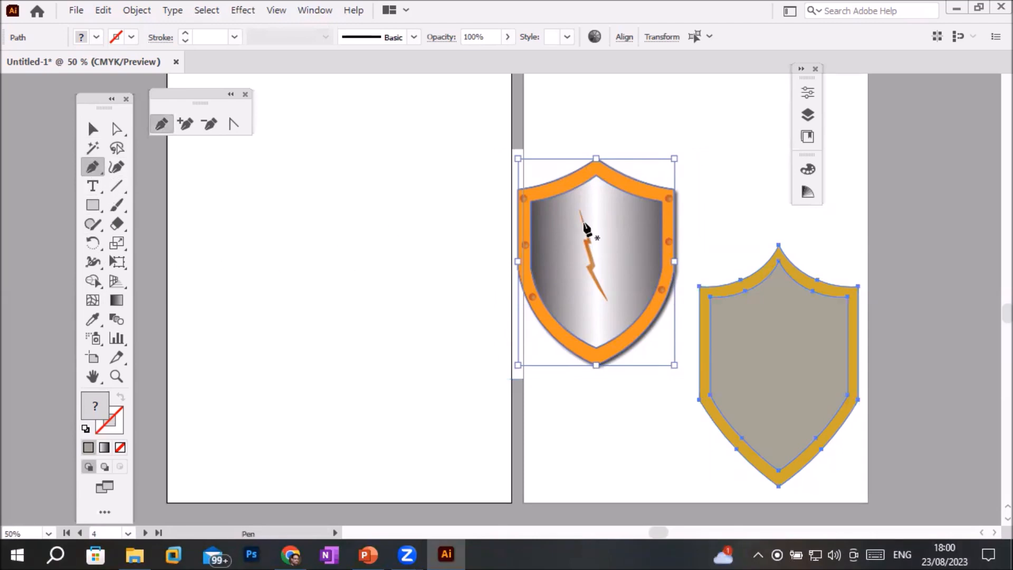
pyautogui.click(319, 193)
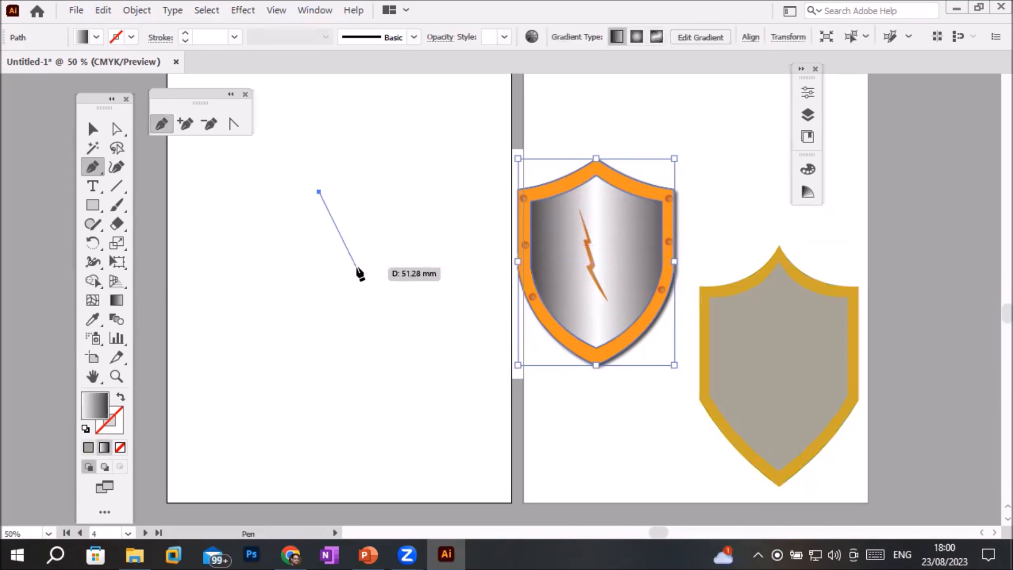
pyautogui.press('Escape')
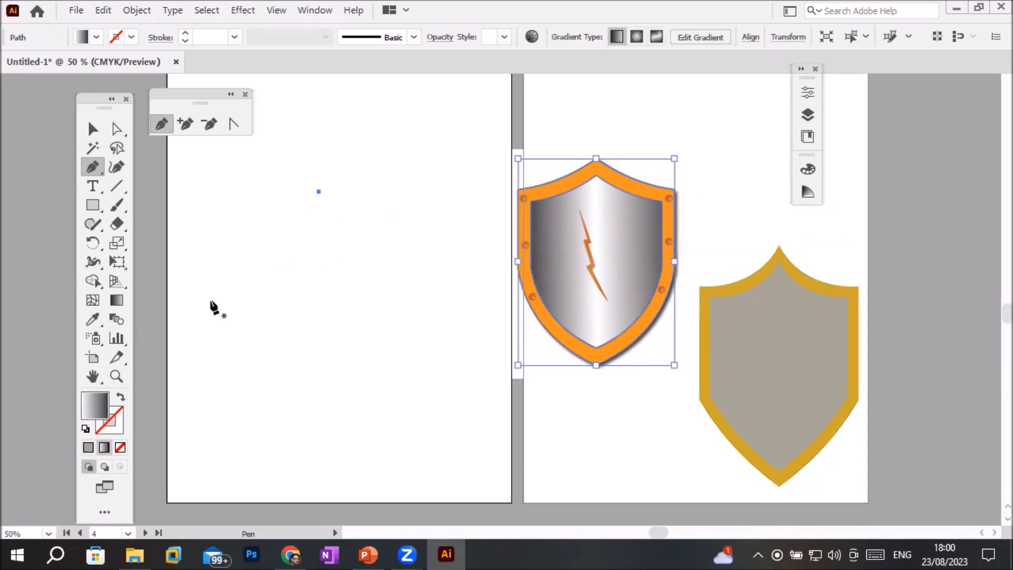
pyautogui.hotkey('ctrl', 'z')
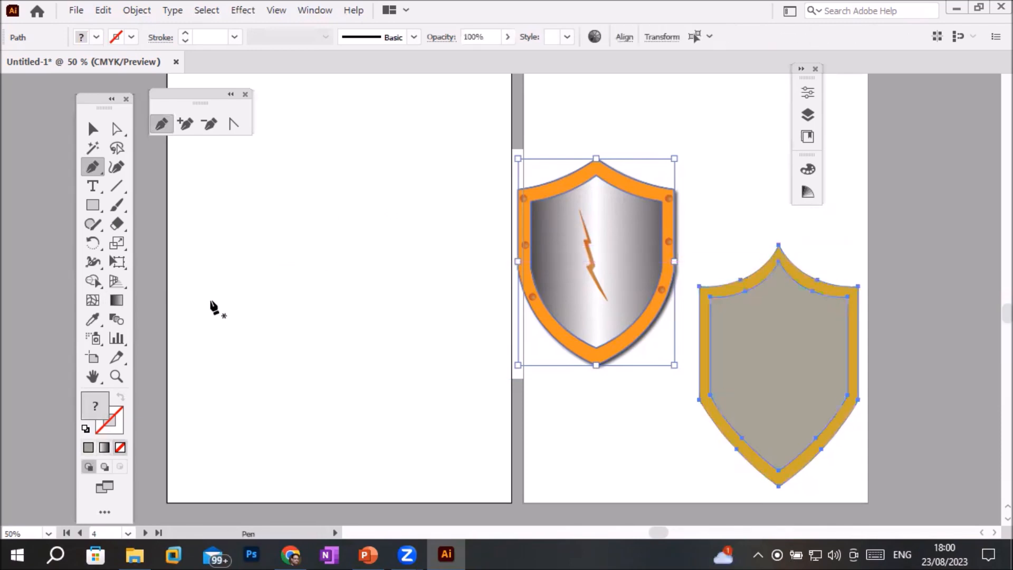
# Restore the default white fill and black stroke and draw a closed lightning-bolt outline on the empty artboard with the Pen tool
pyautogui.click(85, 429)
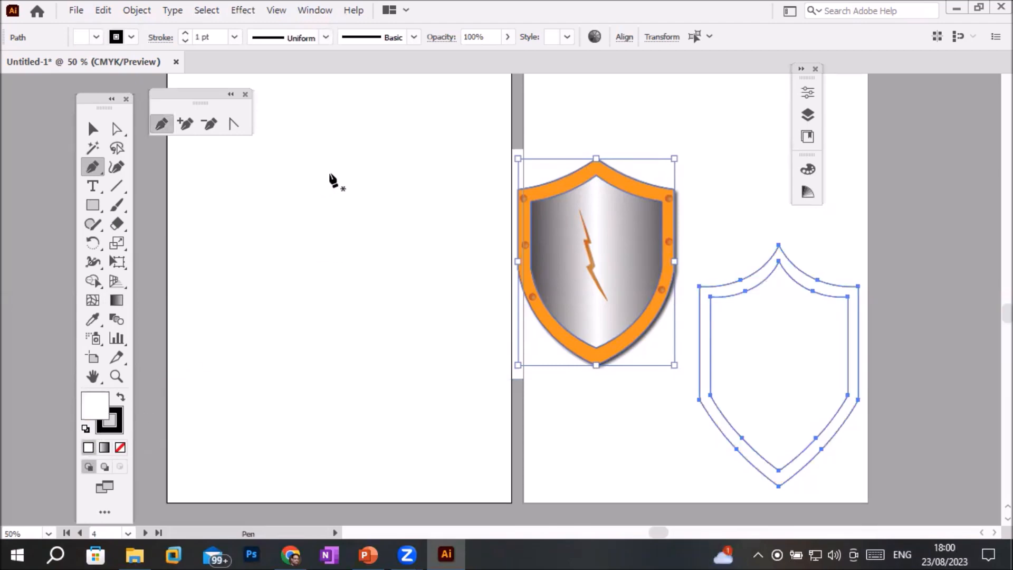
pyautogui.click(329, 173)
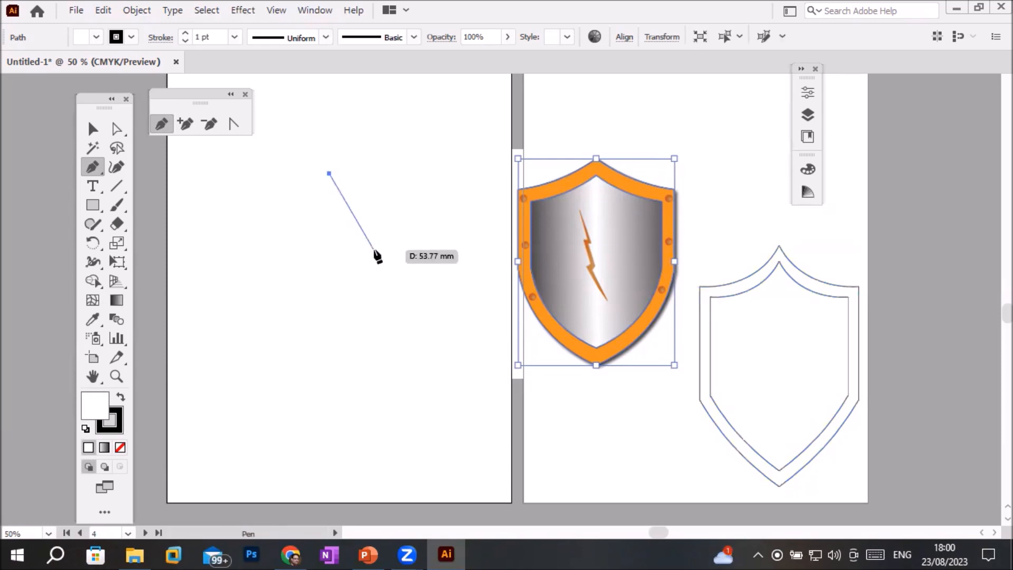
pyautogui.moveTo(374, 251); pyautogui.dragTo(359, 249)
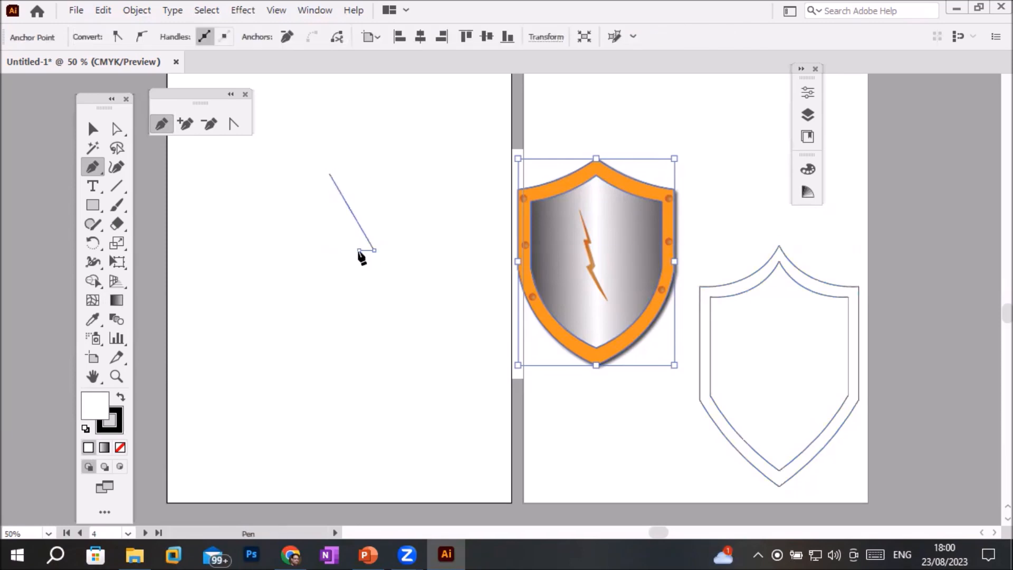
pyautogui.click(397, 310)
pyautogui.moveTo(397, 310); pyautogui.dragTo(382, 315)
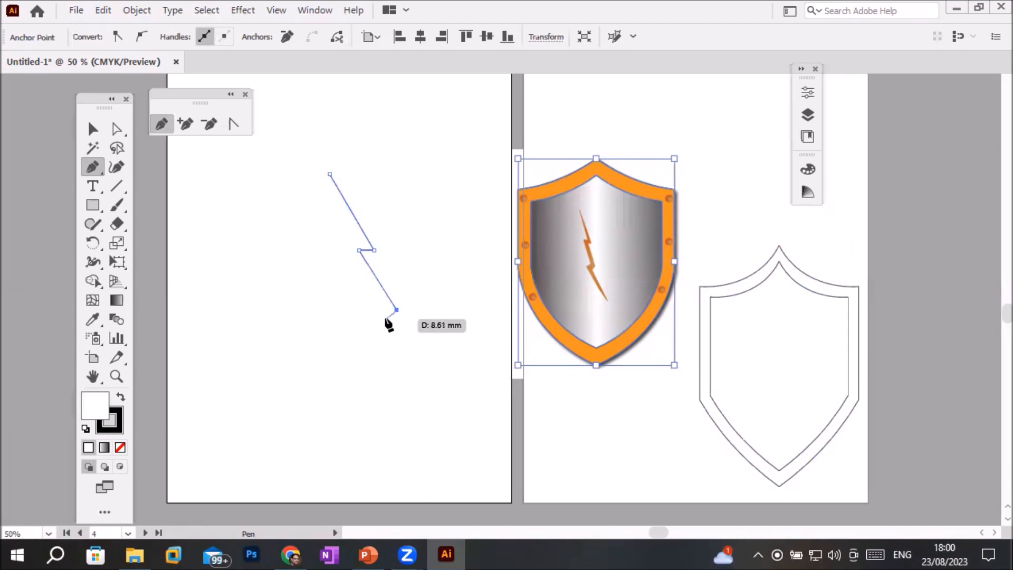
pyautogui.click(414, 357)
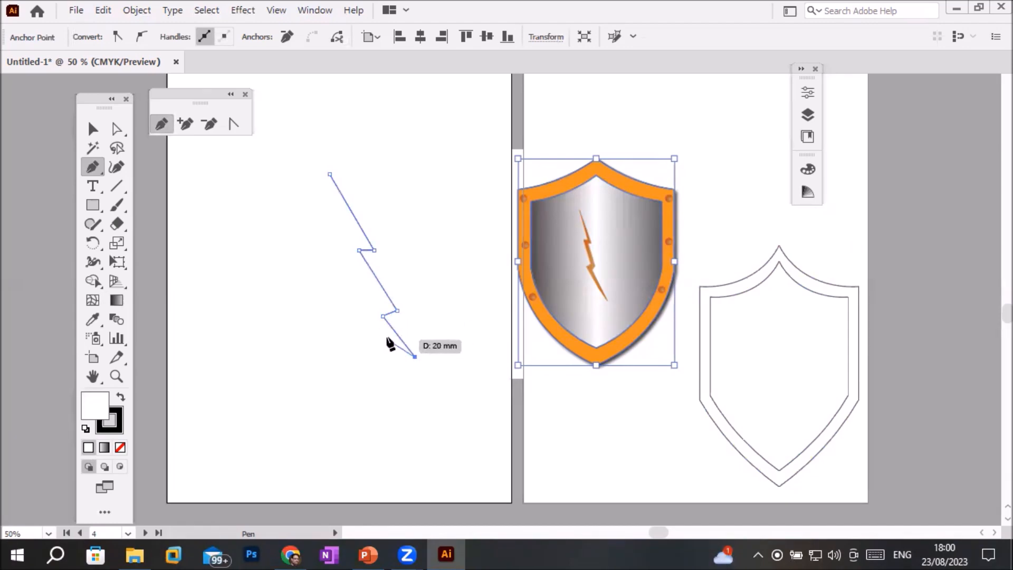
pyautogui.click(367, 311)
pyautogui.click(382, 303)
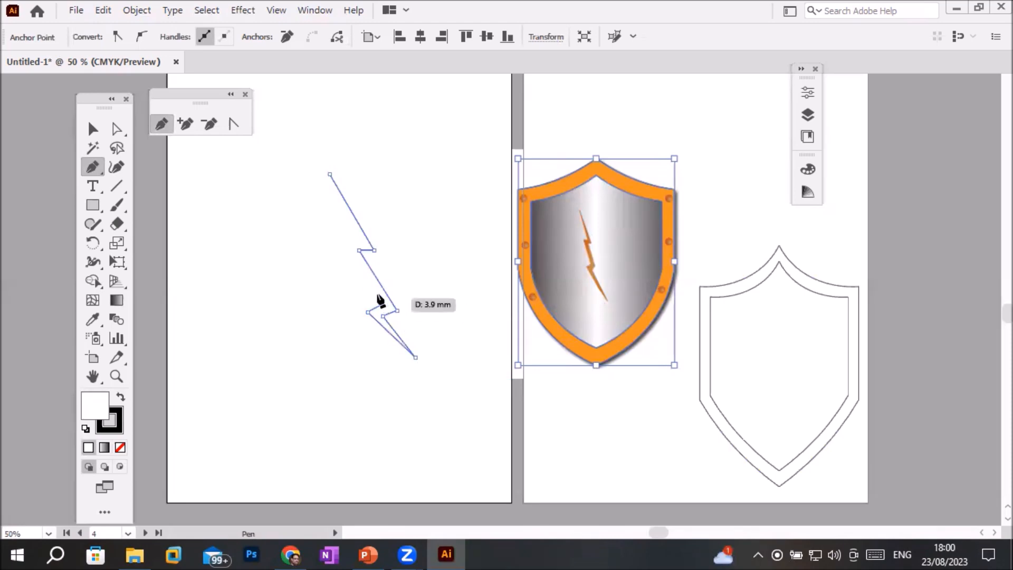
pyautogui.click(338, 242)
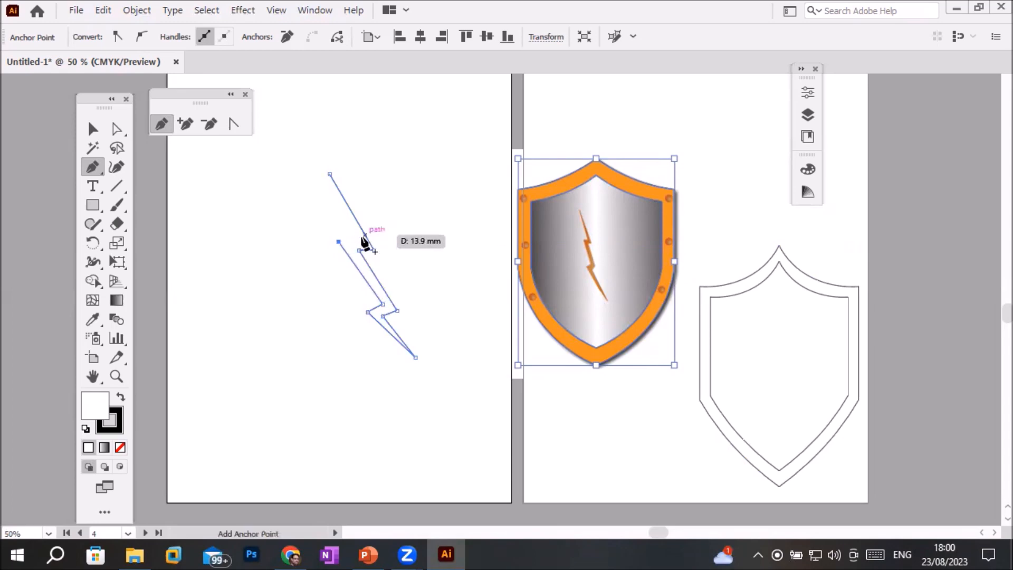
pyautogui.click(359, 236)
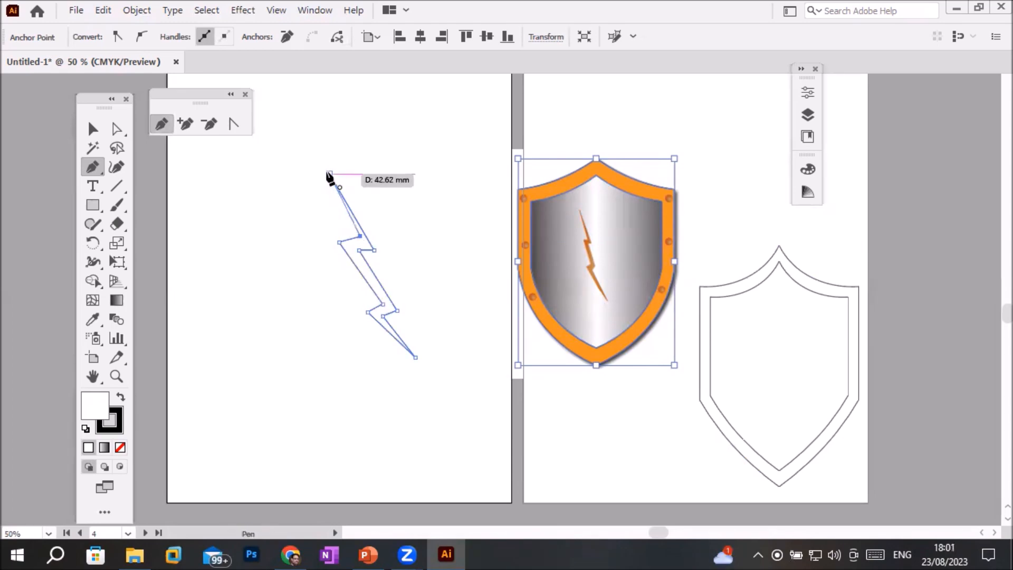
pyautogui.click(329, 173)
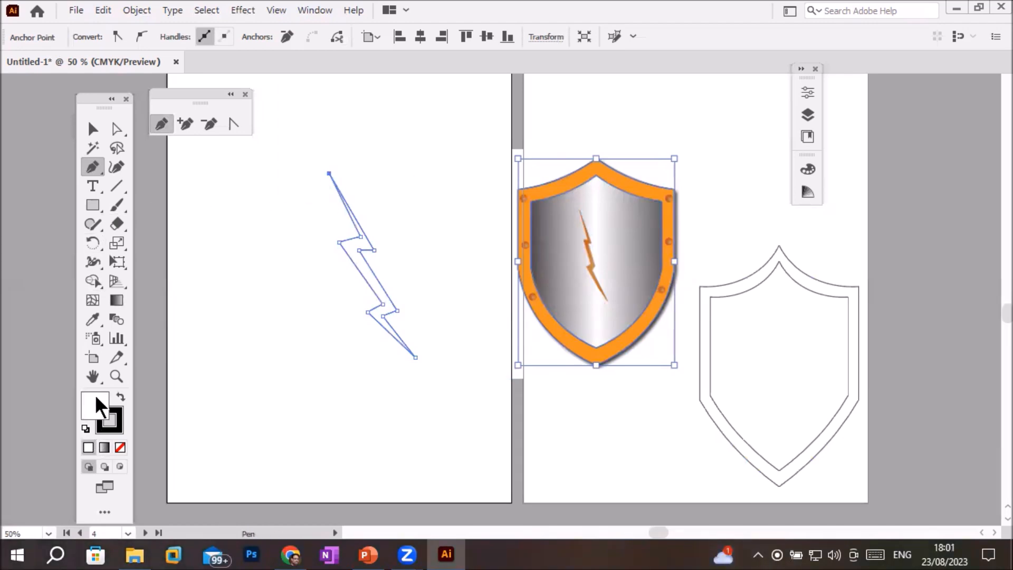
# Fill the lightning bolt with a bright orange-red at hue 15°
pyautogui.doubleClick(100, 407)
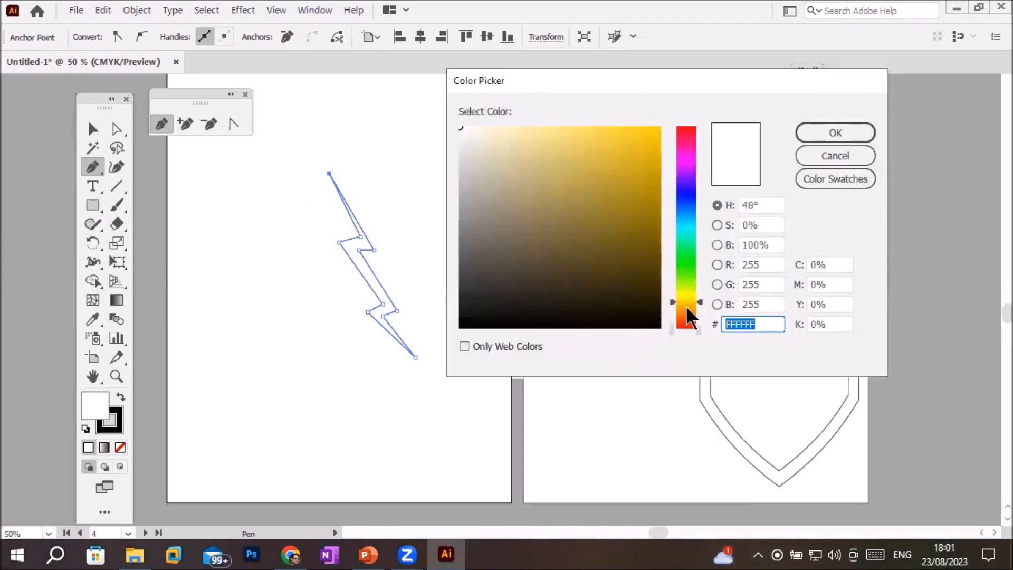
pyautogui.click(687, 321)
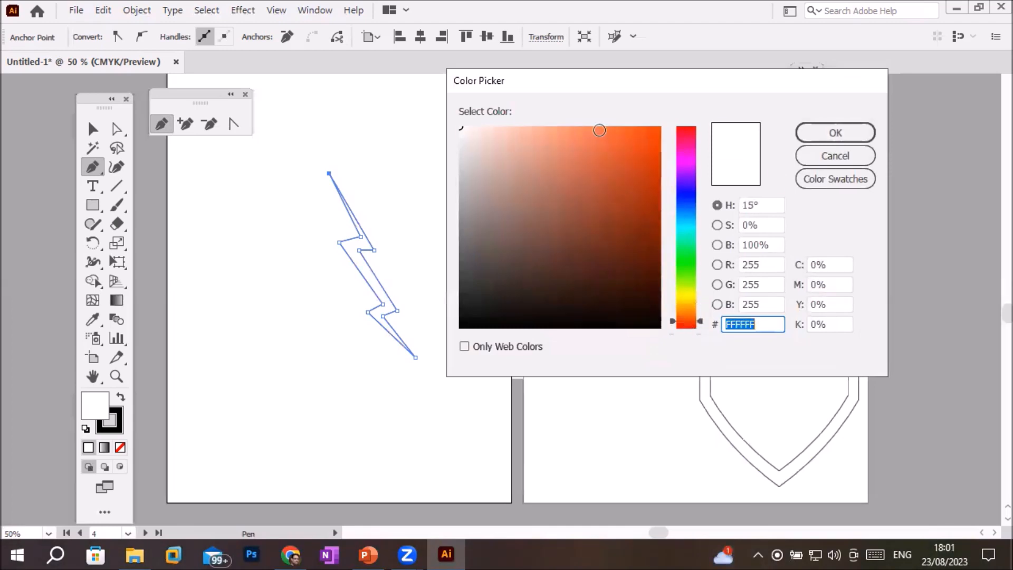
pyautogui.click(598, 131)
pyautogui.click(643, 135)
pyautogui.click(821, 133)
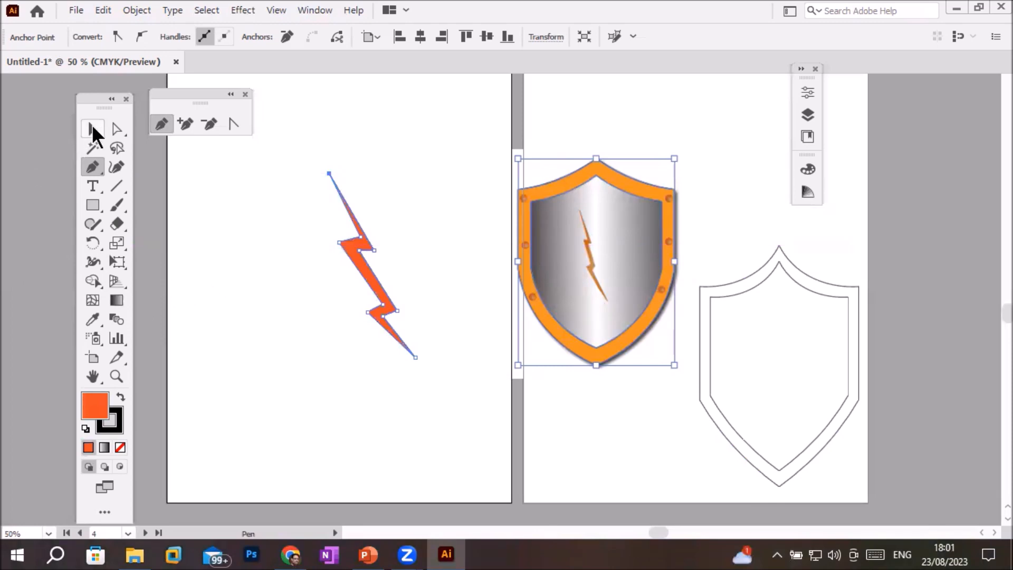
# Scale the lightning bolt down and place it in the centre of the inner shield outline, leaving nothing selected
pyautogui.click(93, 129)
pyautogui.moveTo(765, 372); pyautogui.dragTo(785, 372)
pyautogui.moveTo(734, 270); pyautogui.dragTo(753, 305)
pyautogui.click(401, 254)
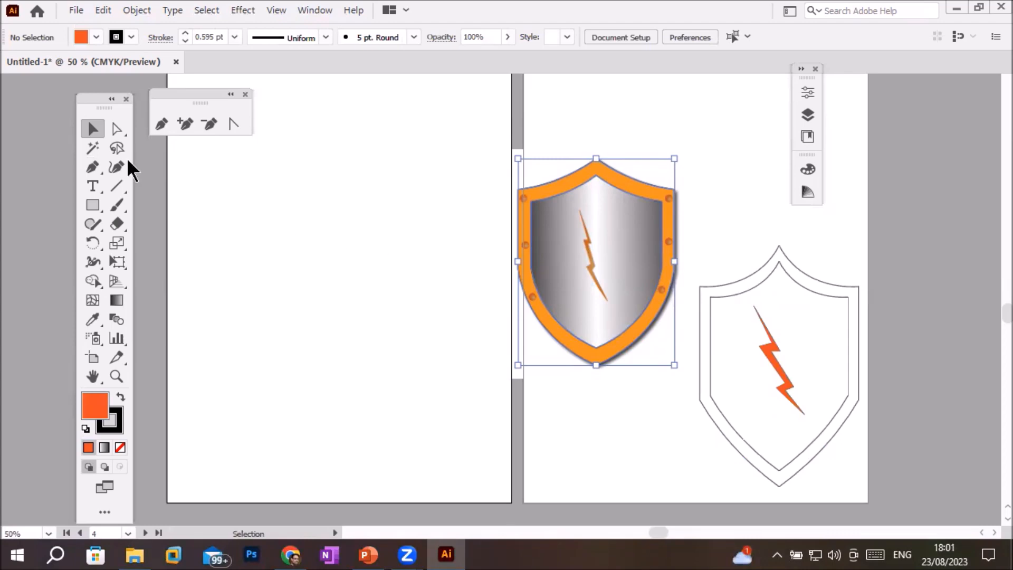
pyautogui.click(90, 166)
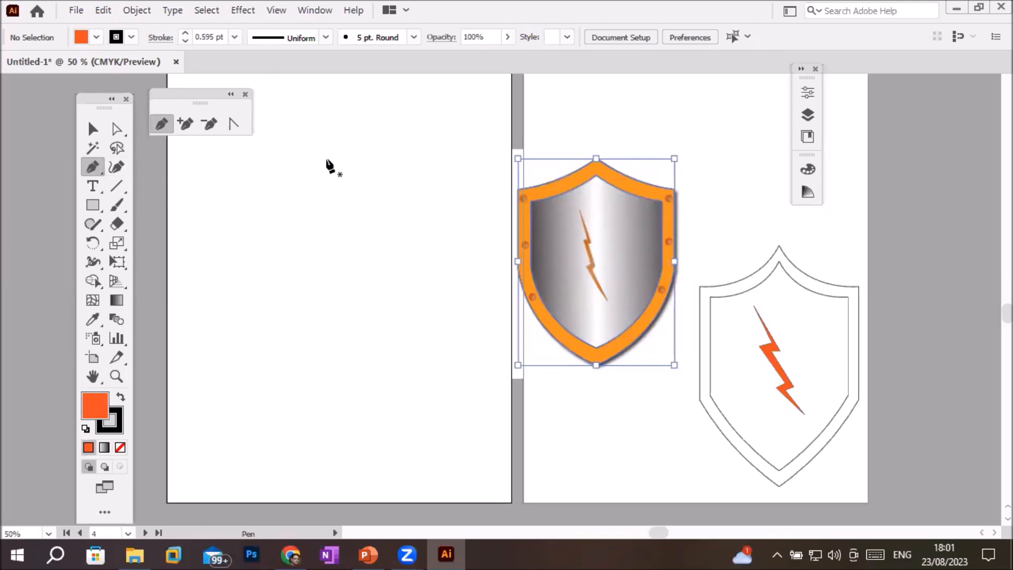
pyautogui.click(339, 258)
pyautogui.click(90, 238)
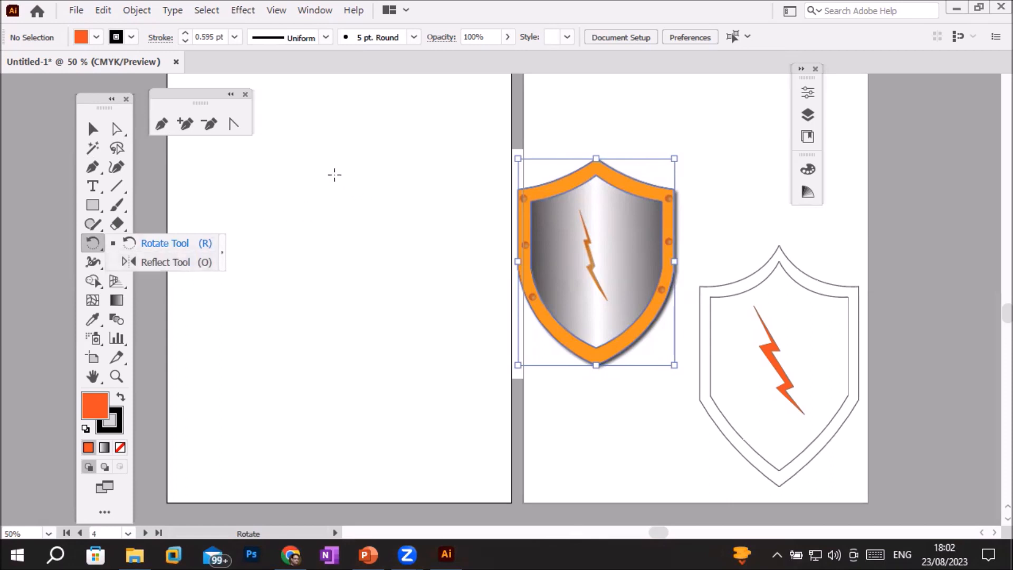
pyautogui.click(89, 159)
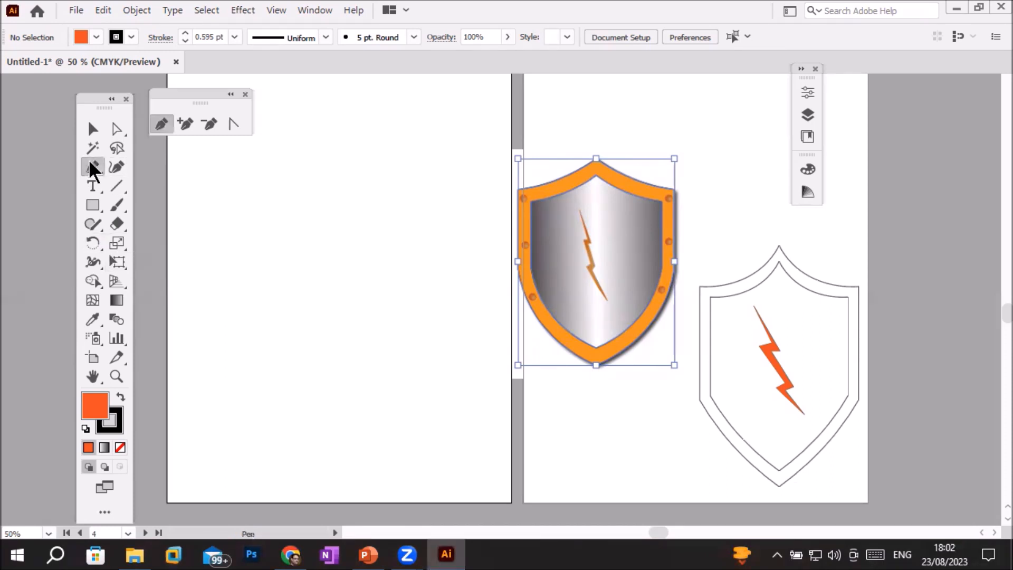
pyautogui.click(339, 259)
# Show the rulers and place a vertical guide near the middle of the empty artboard
pyautogui.click(277, 10)
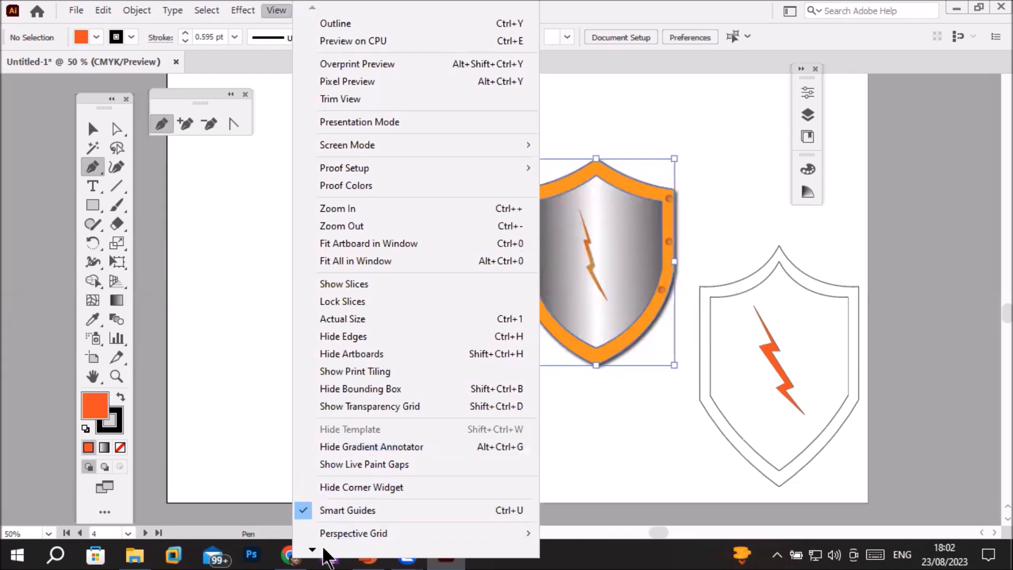
pyautogui.moveTo(312, 548)
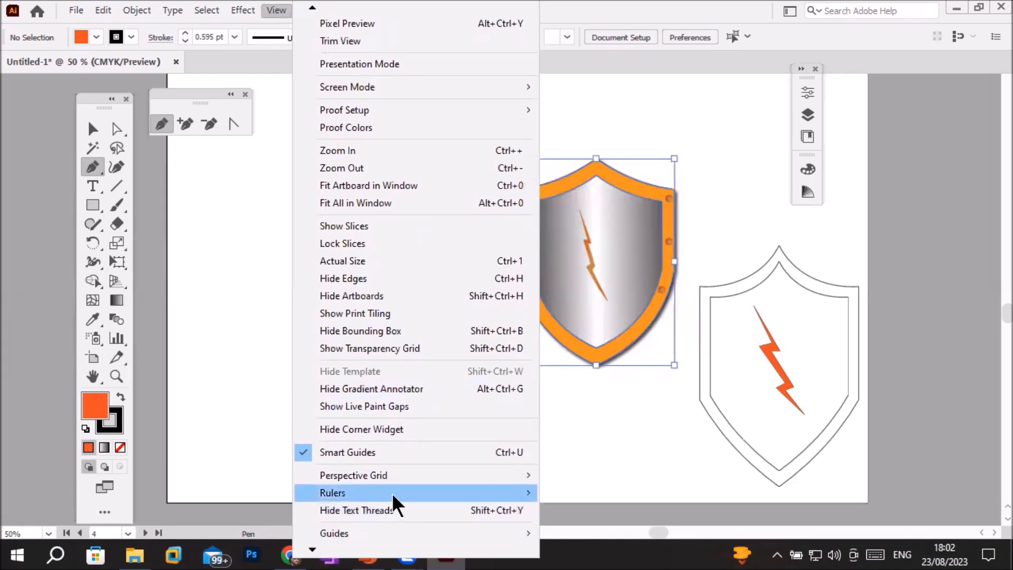
pyautogui.moveTo(394, 490)
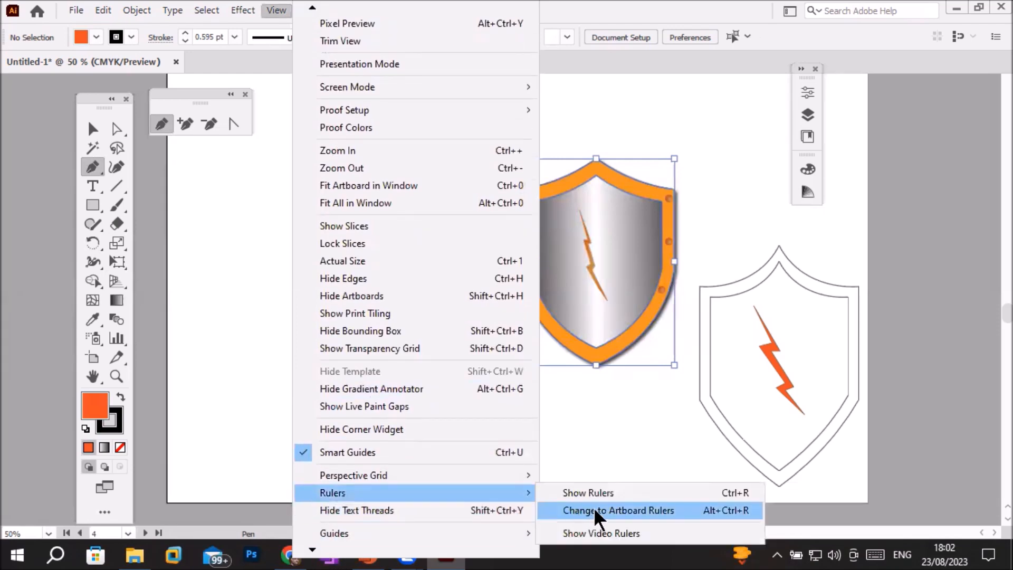
pyautogui.click(613, 489)
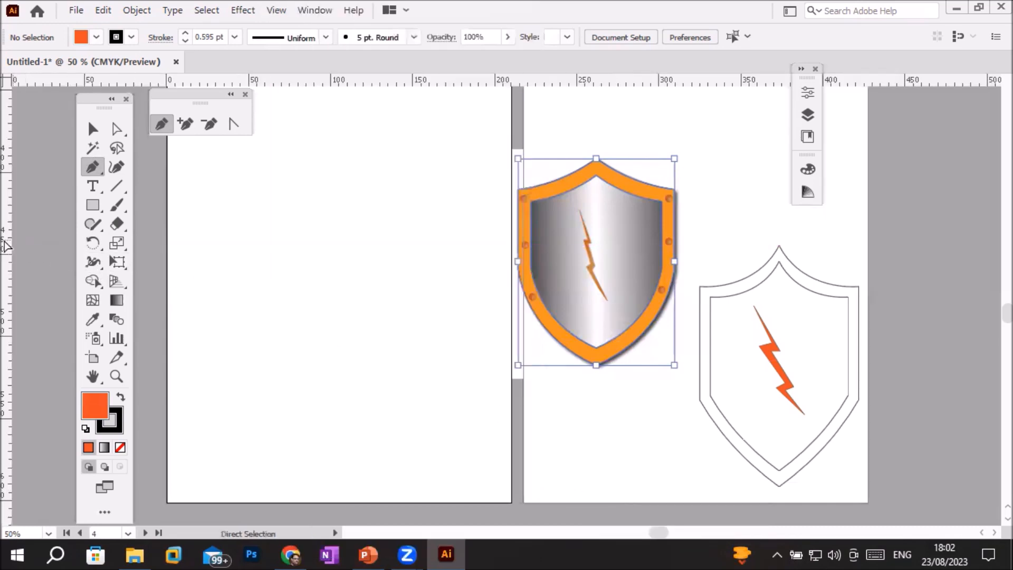
pyautogui.moveTo(4, 245)
pyautogui.mouseDown()
pyautogui.moveTo(360, 250)
pyautogui.moveTo(338, 253)
pyautogui.moveTo(343, 210)
pyautogui.mouseUp()
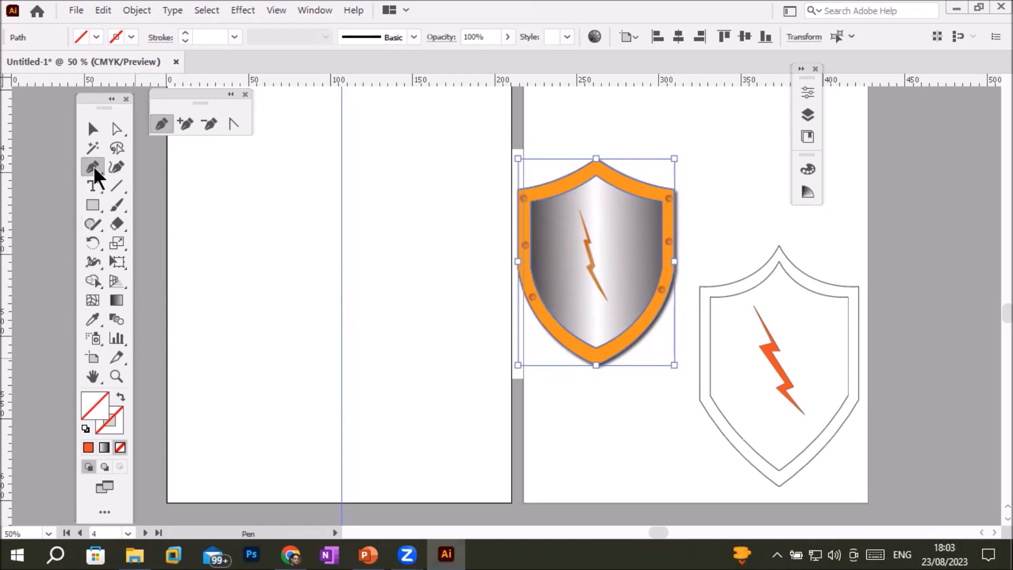
# Restore the default white fill and black stroke
pyautogui.click(86, 429)
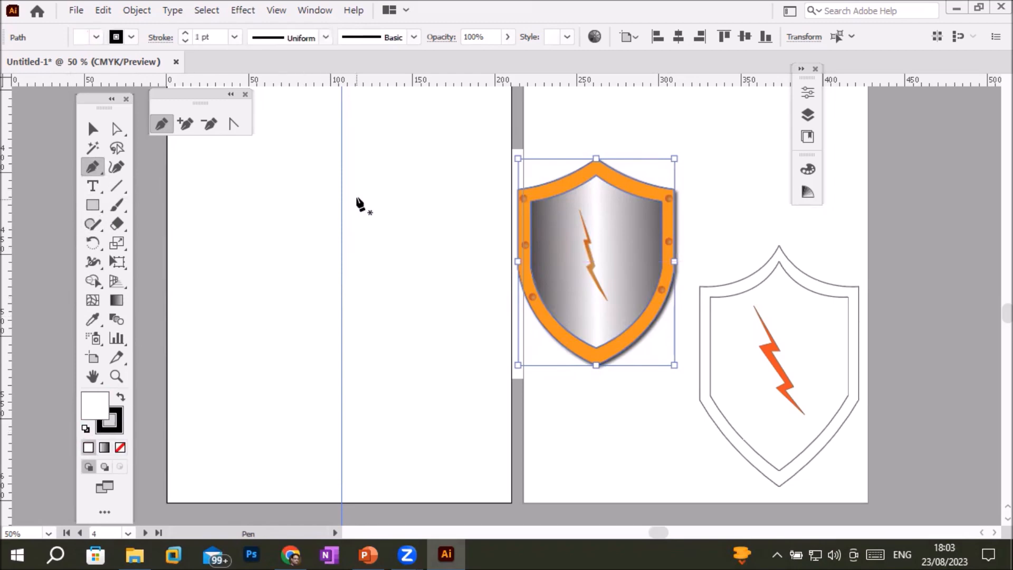
pyautogui.click(341, 164)
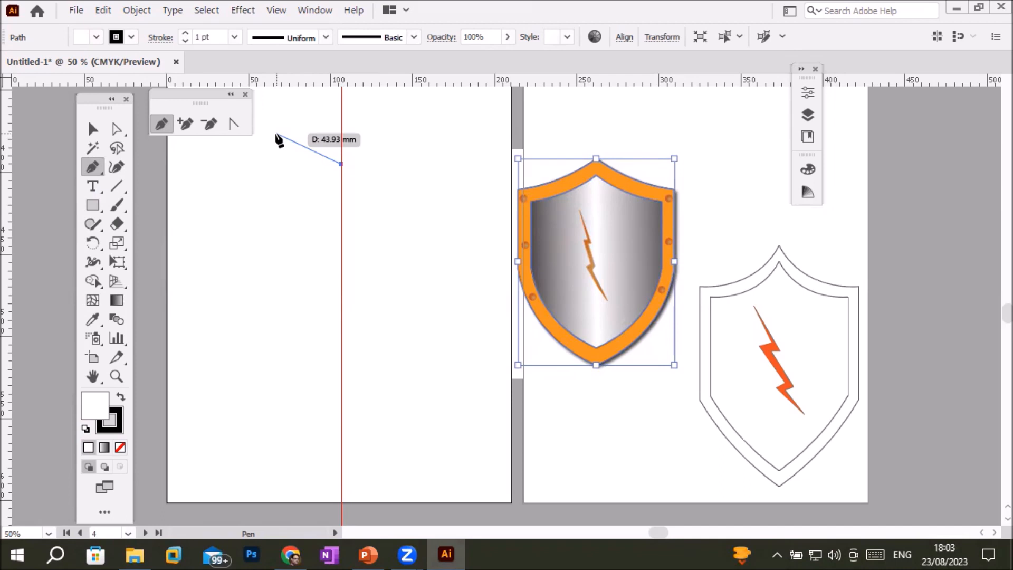
pyautogui.moveTo(277, 133); pyautogui.dragTo(251, 170)
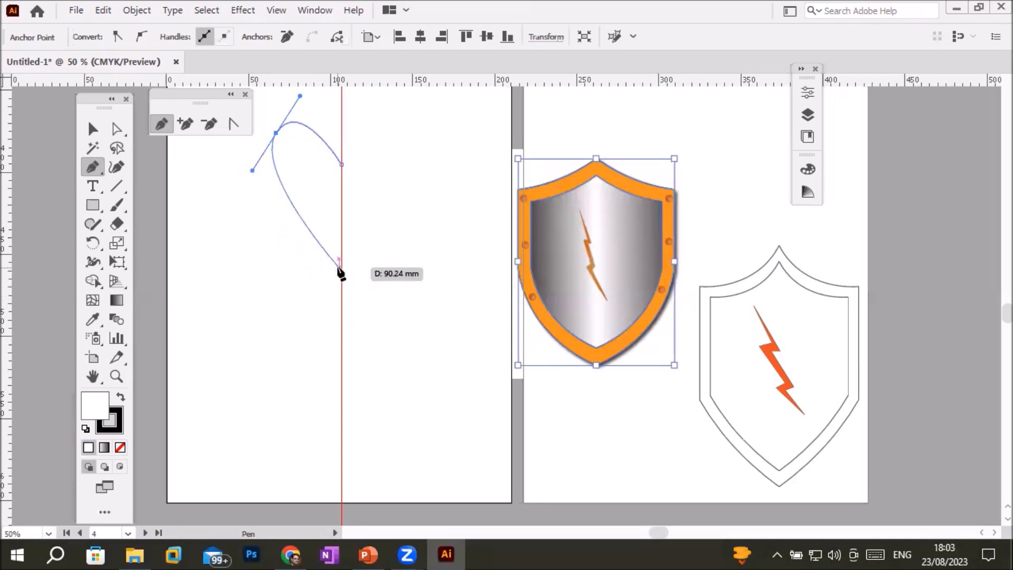
pyautogui.moveTo(338, 267); pyautogui.dragTo(306, 287)
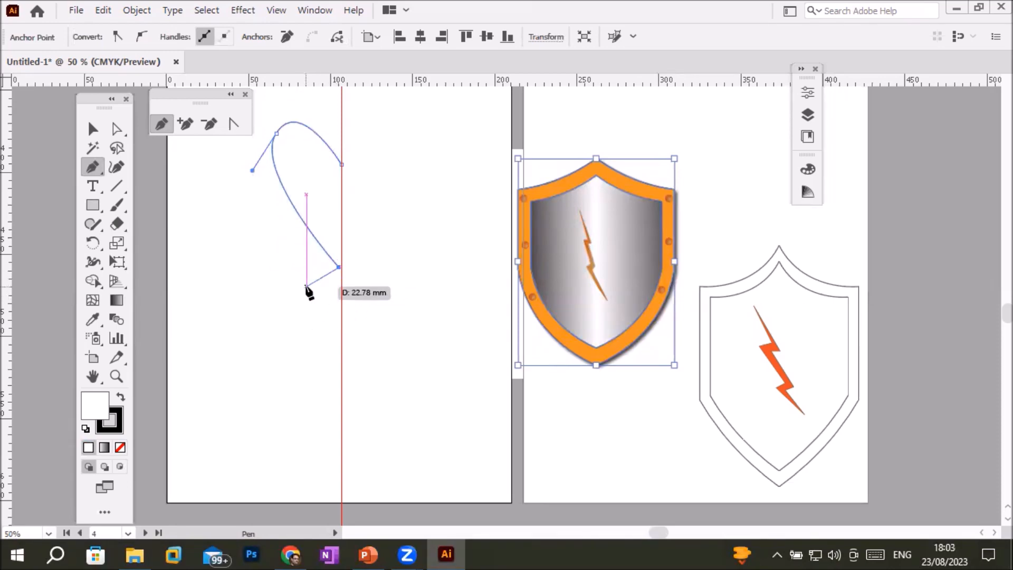
pyautogui.hotkey('ctrl', 'z')
pyautogui.hotkey('ctrl', 'z')
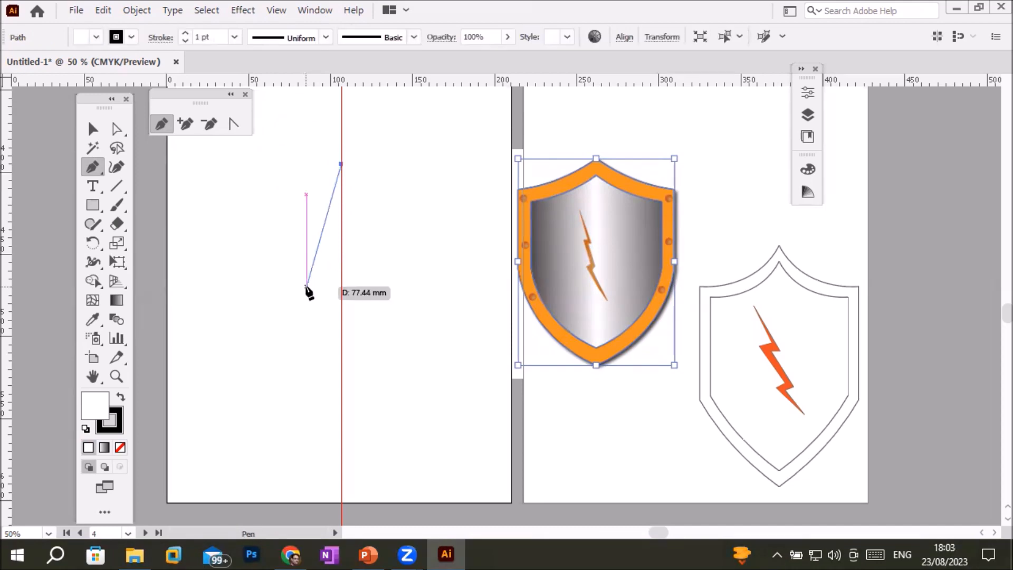
pyautogui.hotkey('ctrl', 'z')
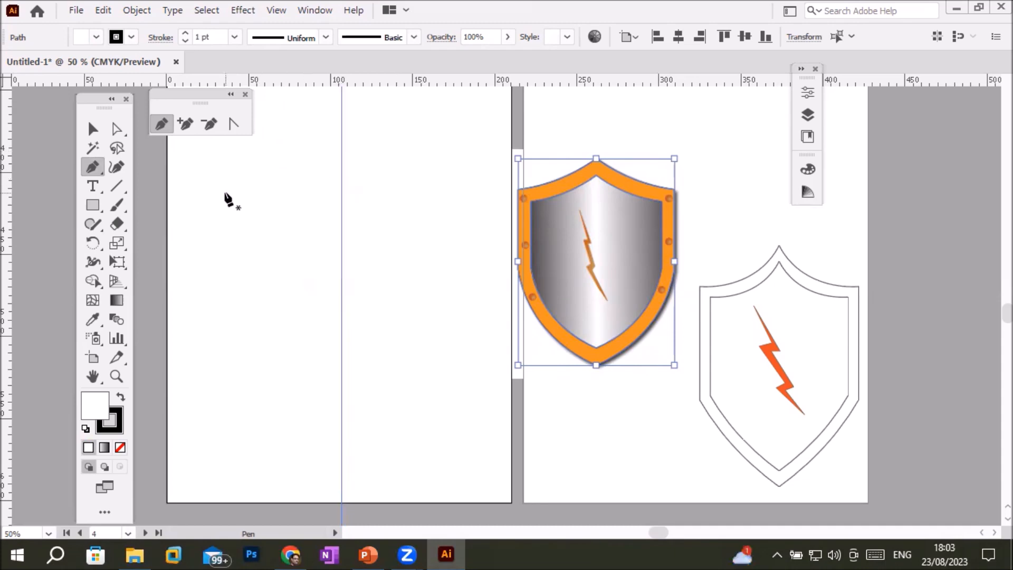
# Draw the left half of a heart as an open curve against the vertical guide with the Pen tool and lower its middle anchor point
pyautogui.click(342, 188)
pyautogui.moveTo(272, 149); pyautogui.dragTo(248, 187)
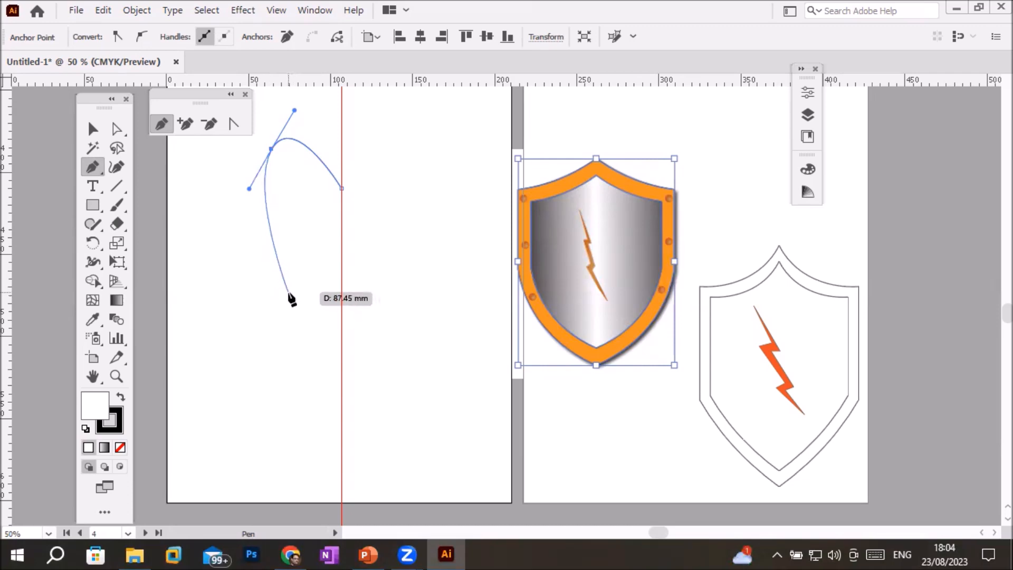
pyautogui.click(342, 315)
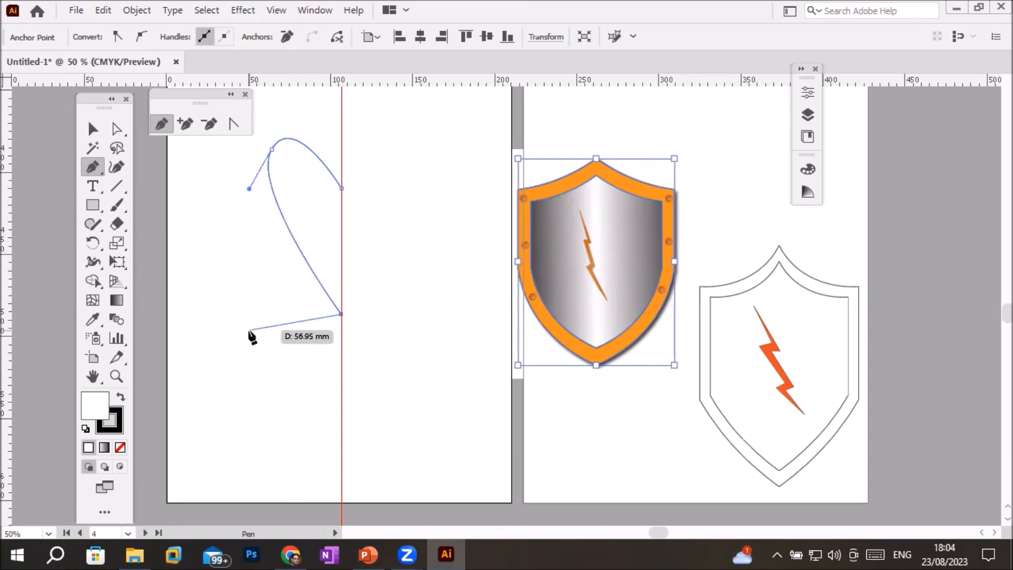
pyautogui.press('Escape')
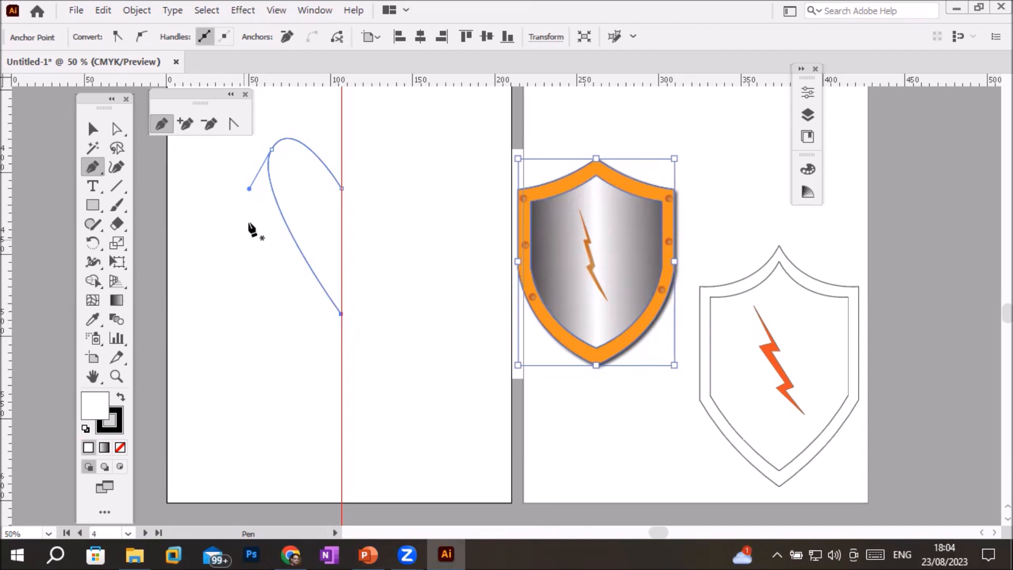
pyautogui.click(114, 127)
pyautogui.moveTo(272, 151); pyautogui.dragTo(276, 180)
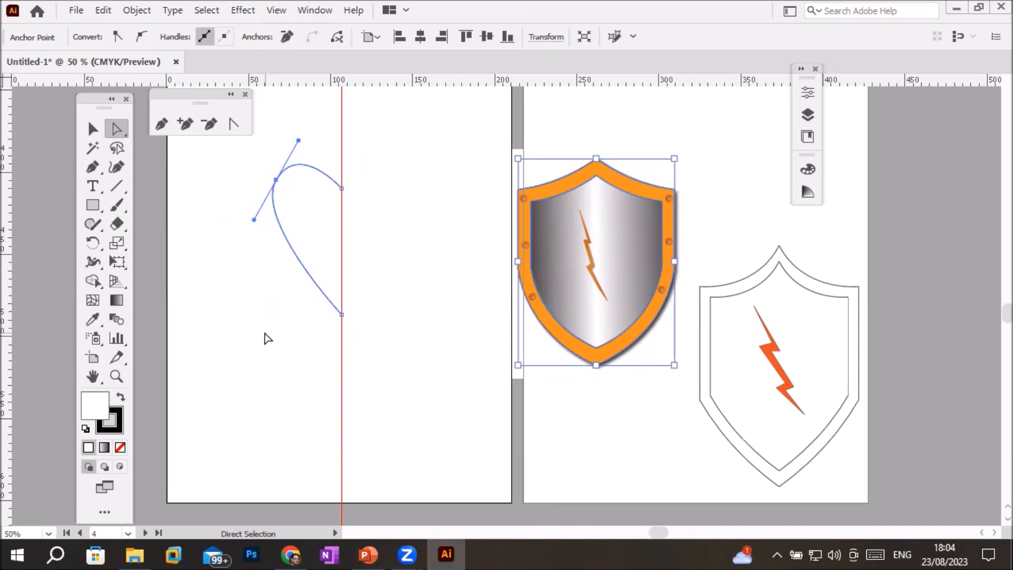
# Reflect a copy of the half heart across the vertical axis through its upper endpoint on the guide, leaving nothing selected
pyautogui.click(94, 128)
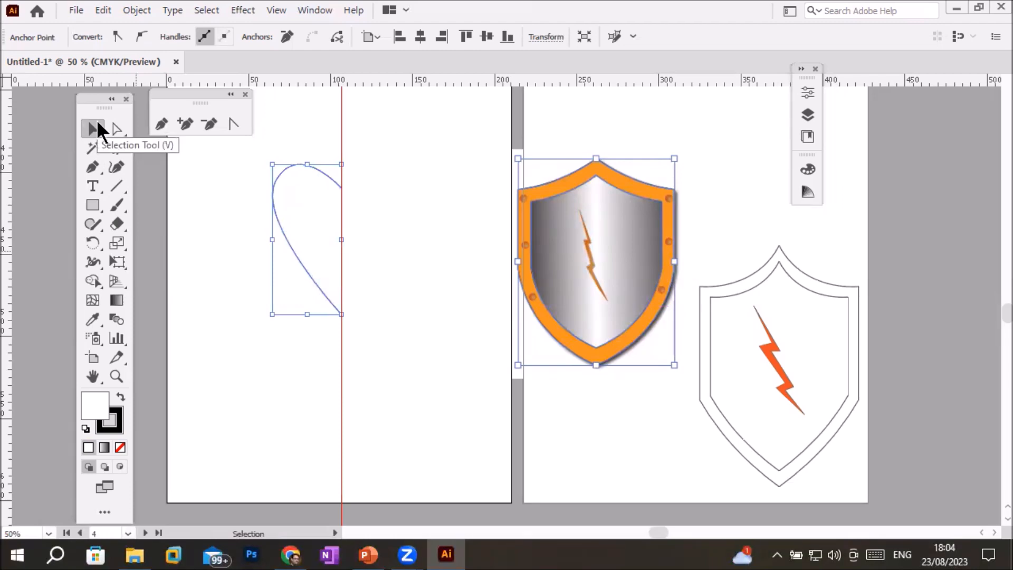
pyautogui.click(91, 240)
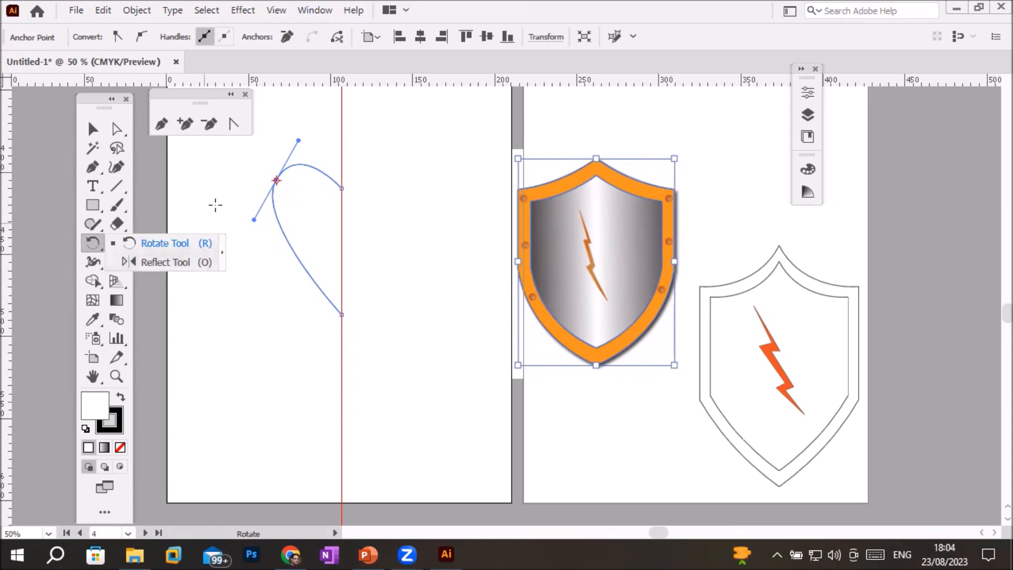
pyautogui.scroll(5, 231, 204)
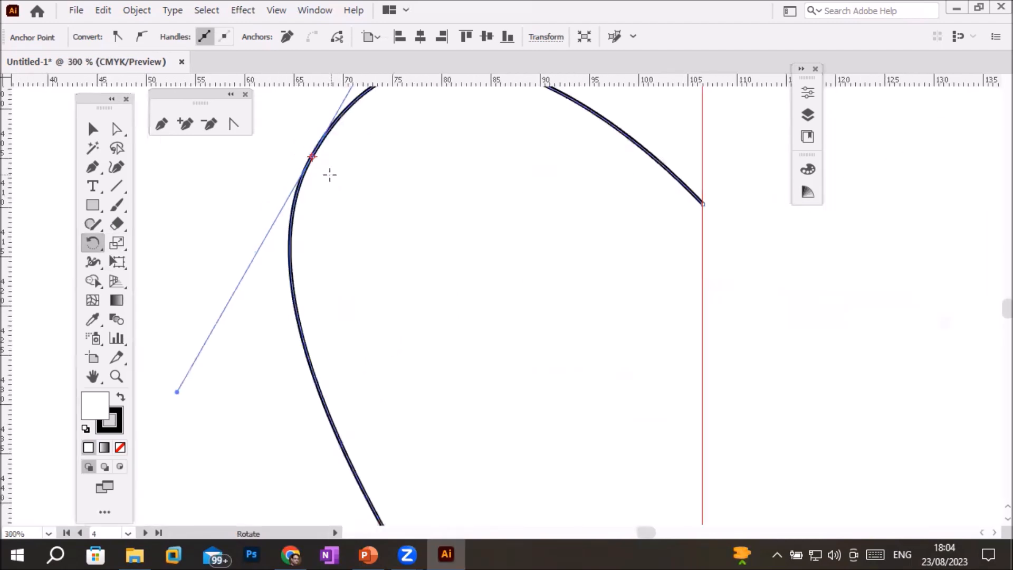
pyautogui.scroll(-4, 336, 310)
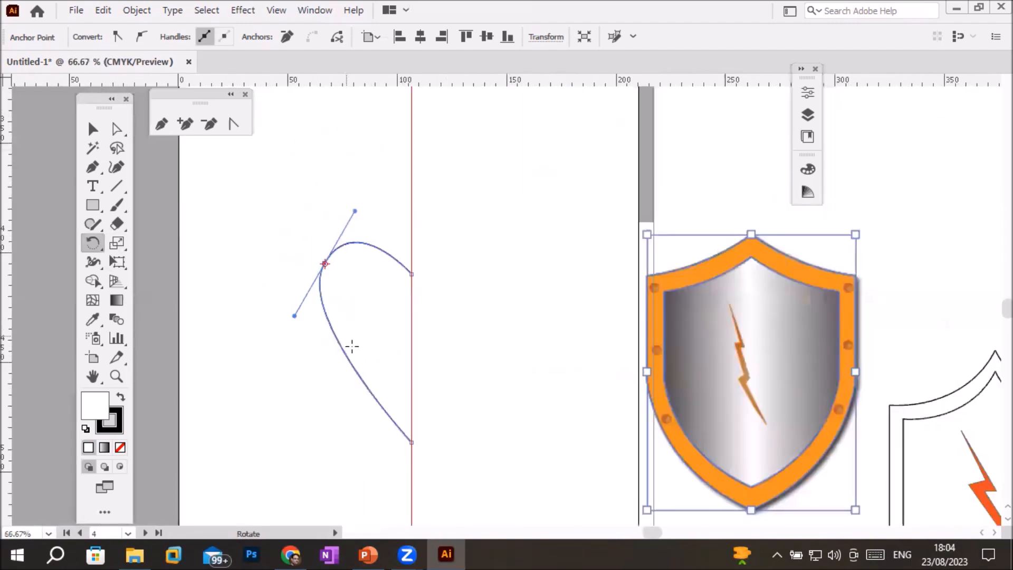
pyautogui.click(91, 238)
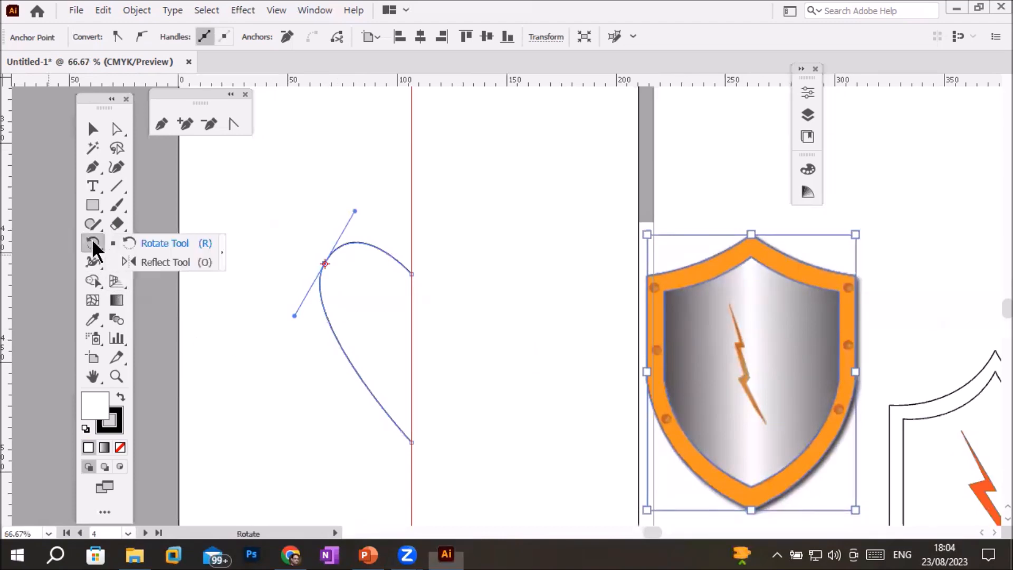
pyautogui.click(139, 259)
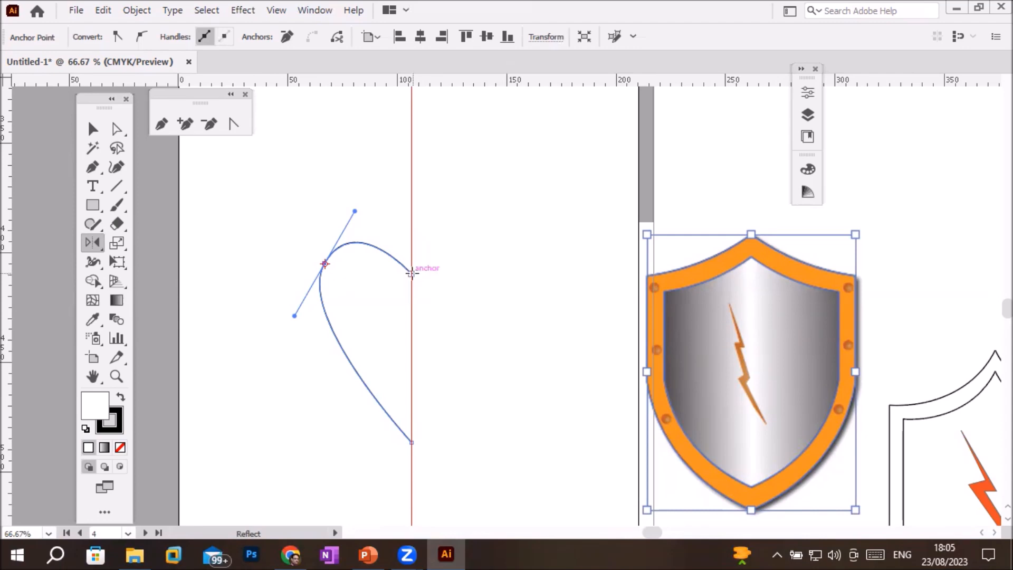
pyautogui.press('alt')
pyautogui.keyDown('alt'); pyautogui.click(412, 274); pyautogui.keyUp('alt')
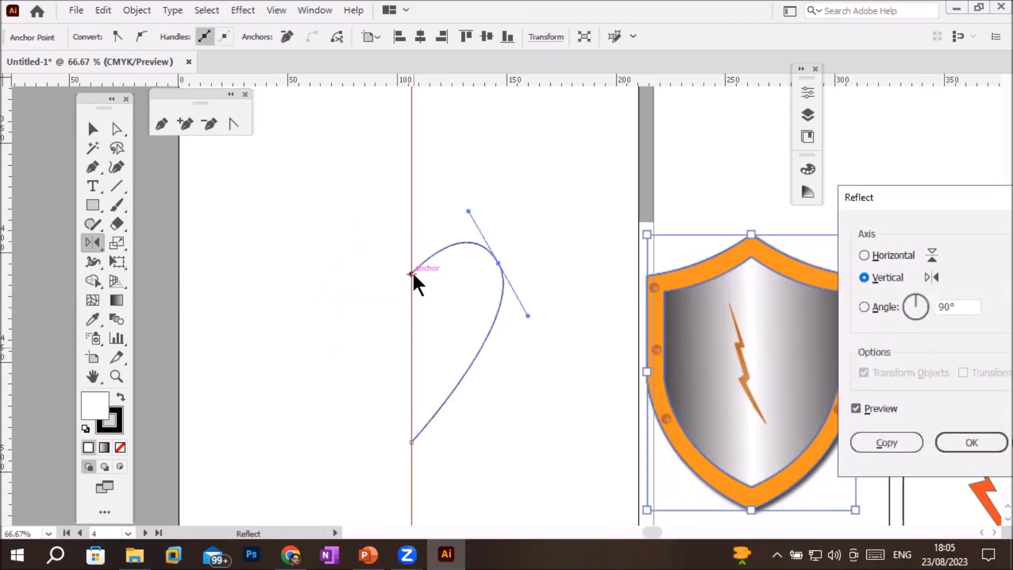
pyautogui.moveTo(888, 191); pyautogui.dragTo(624, 121)
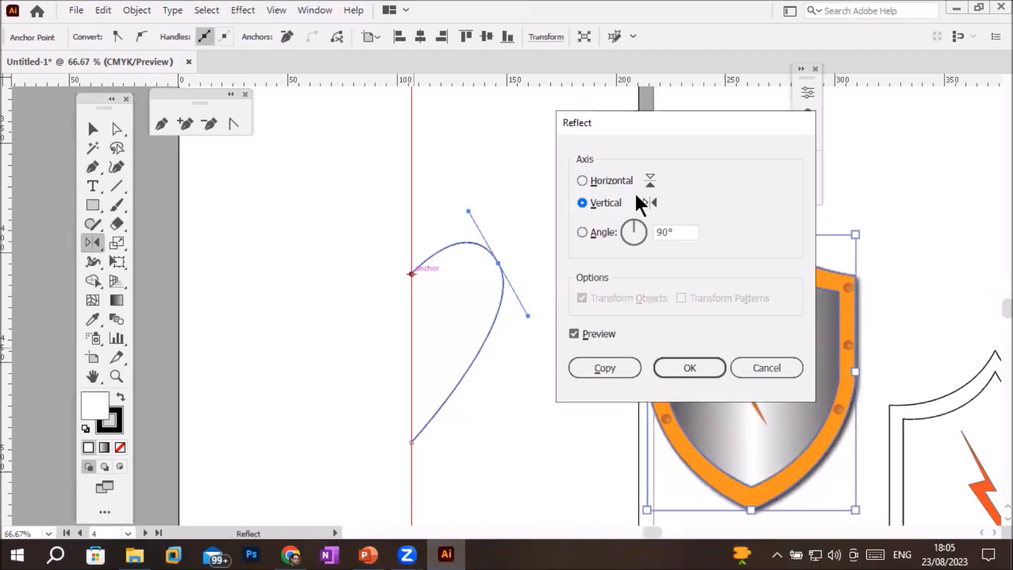
pyautogui.click(612, 369)
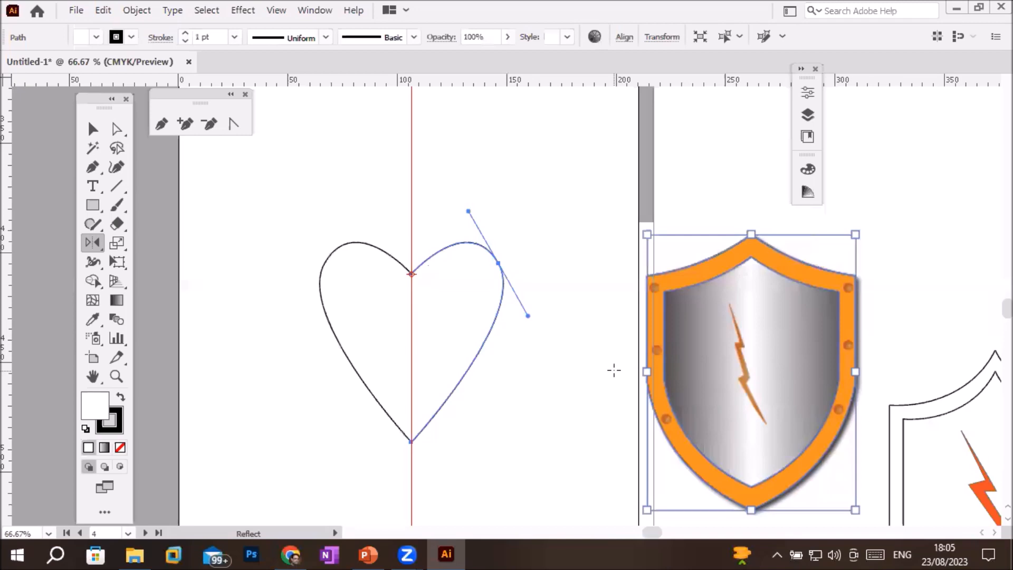
pyautogui.click(93, 127)
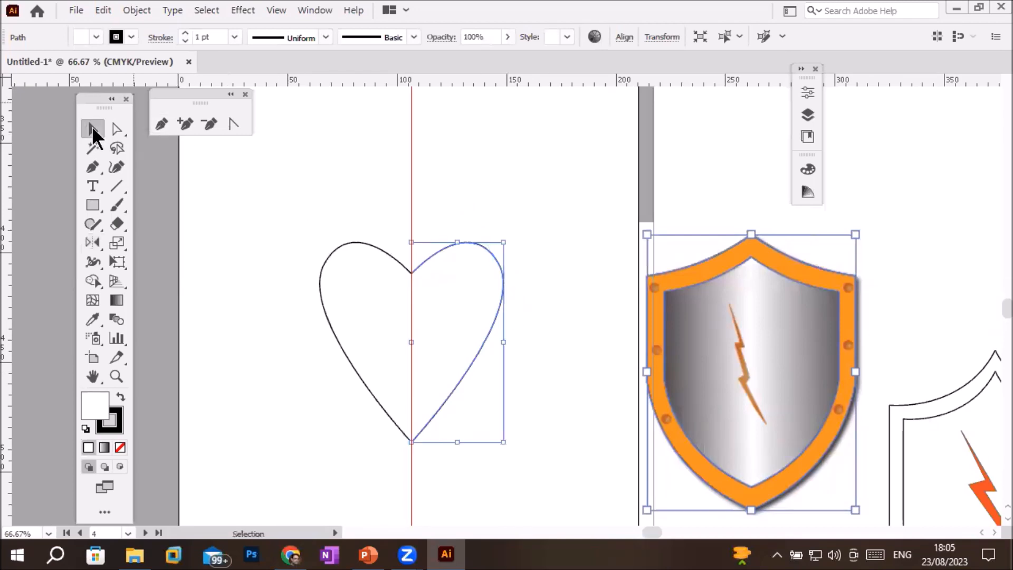
pyautogui.click(220, 263)
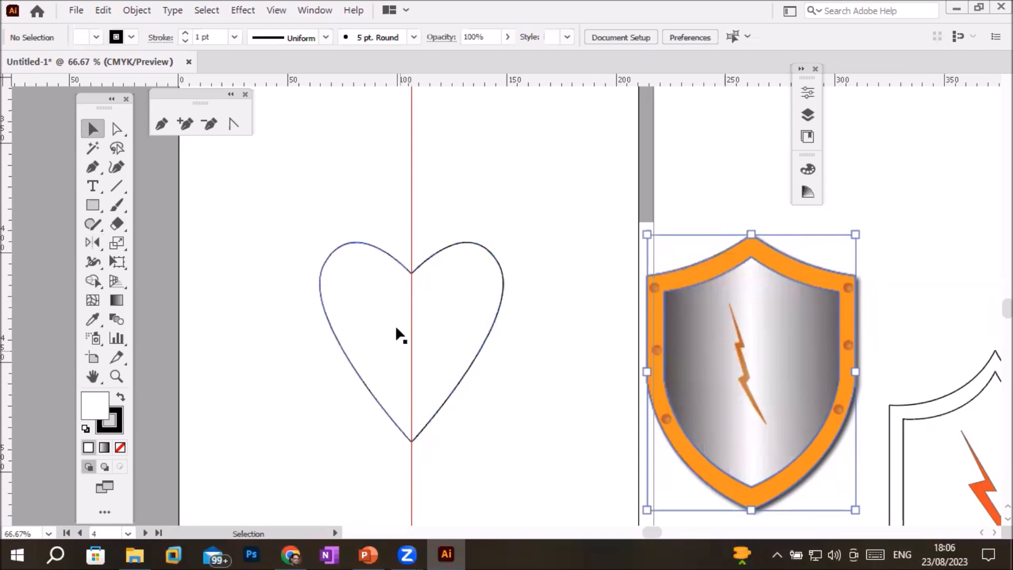
# Examine closely how the two heart halves meet on the guide at the upper notch and at the bottom tip
pyautogui.scroll(1, 407, 279)
pyautogui.scroll(10, 409, 279)
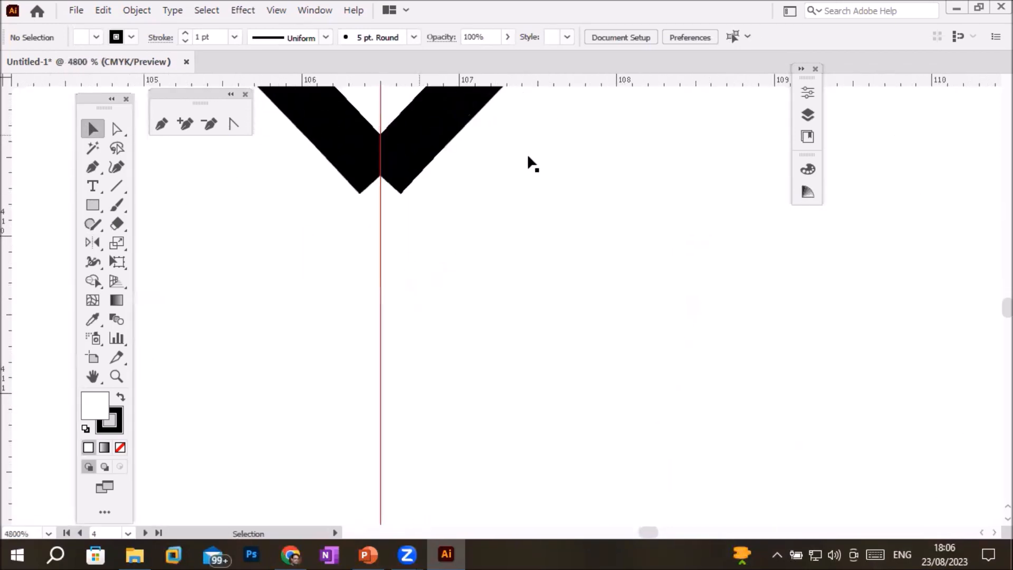
pyautogui.moveTo(546, 181); pyautogui.dragTo(570, 312)
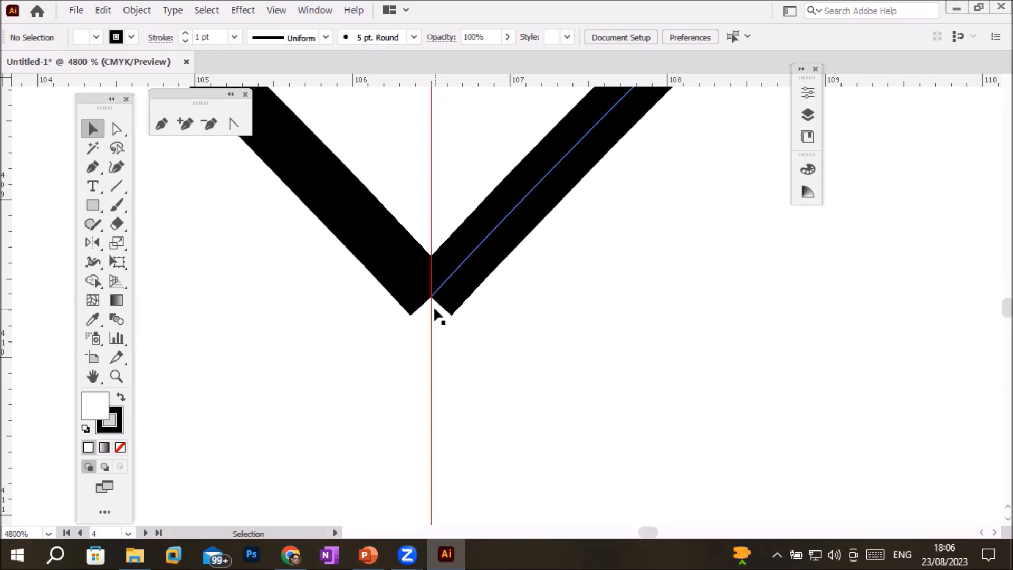
pyautogui.scroll(-4, 434, 308)
pyautogui.scroll(-1, 441, 332)
pyautogui.scroll(-4, 442, 333)
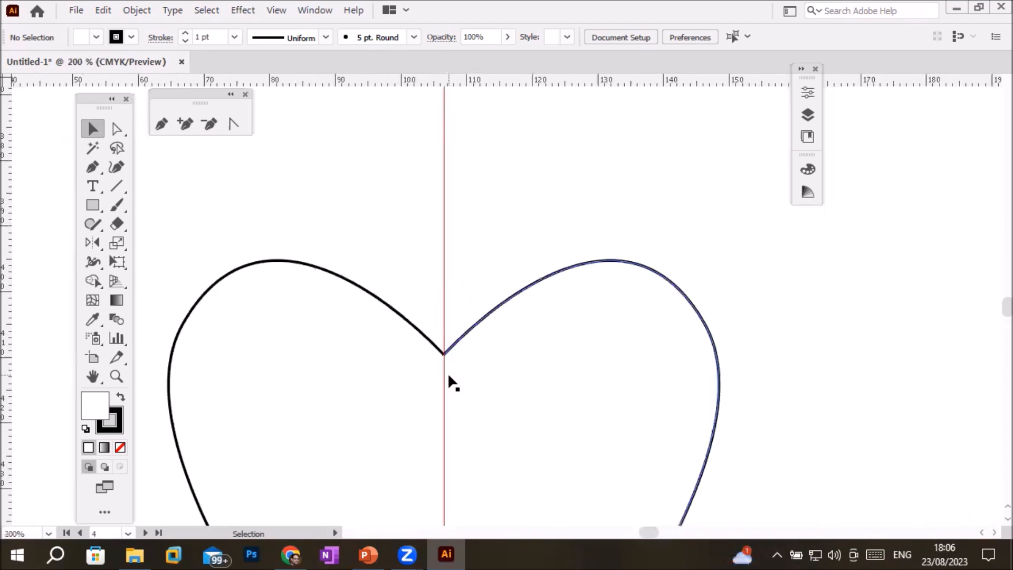
pyautogui.press('space')
pyautogui.moveTo(488, 436); pyautogui.dragTo(516, 185)
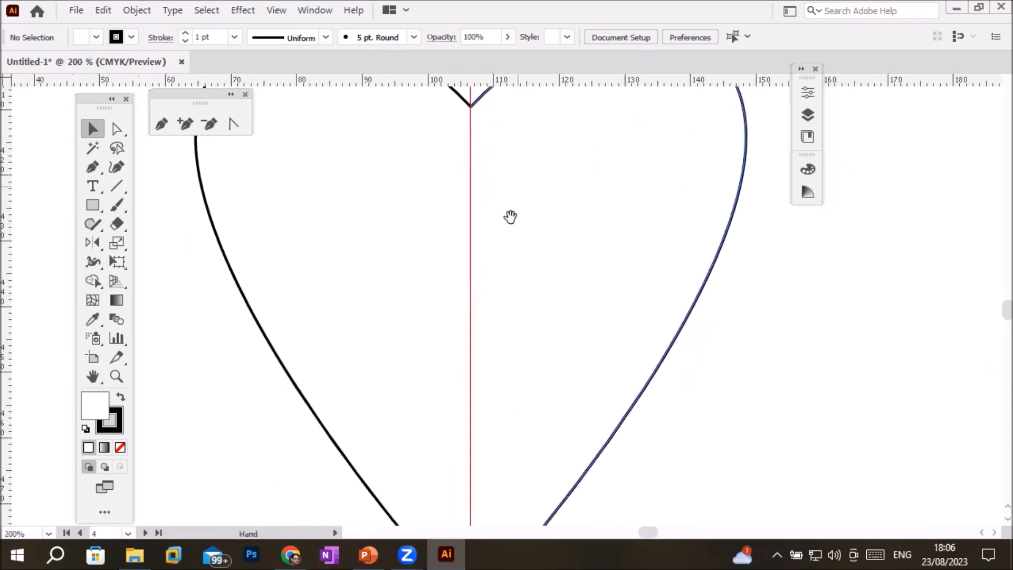
pyautogui.moveTo(504, 353); pyautogui.dragTo(501, 132)
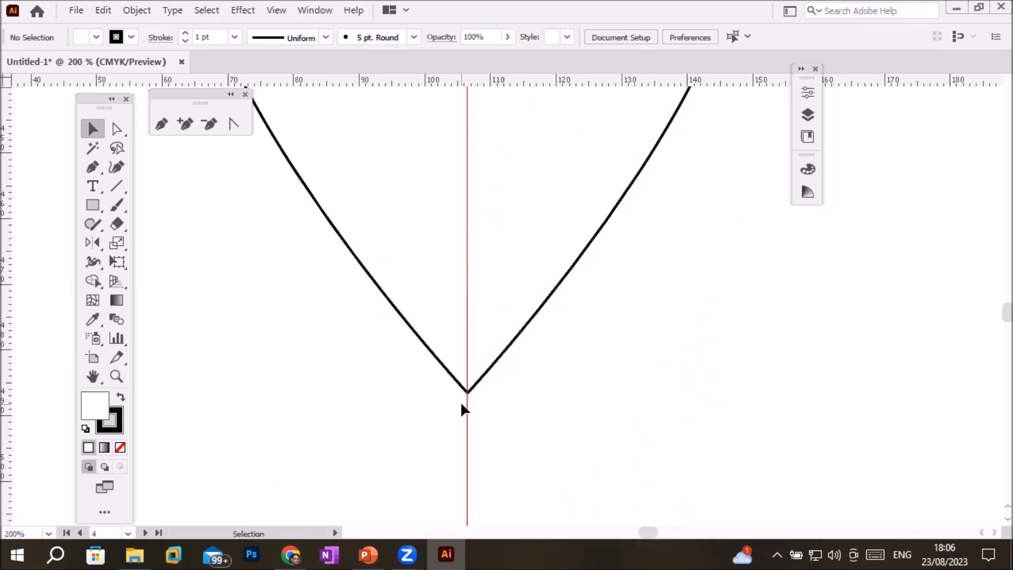
pyautogui.scroll(10, 461, 404)
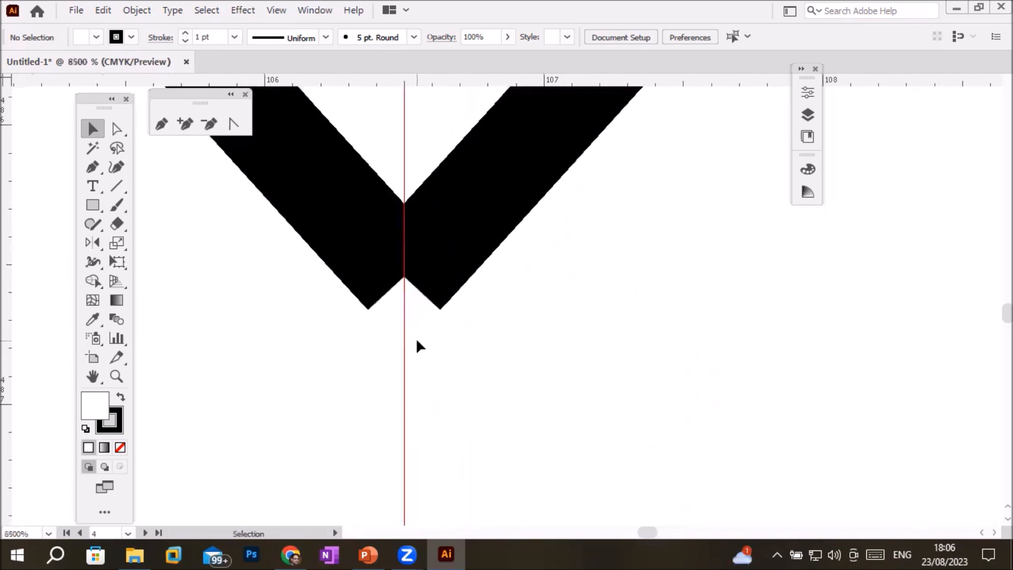
pyautogui.scroll(4, 353, 319)
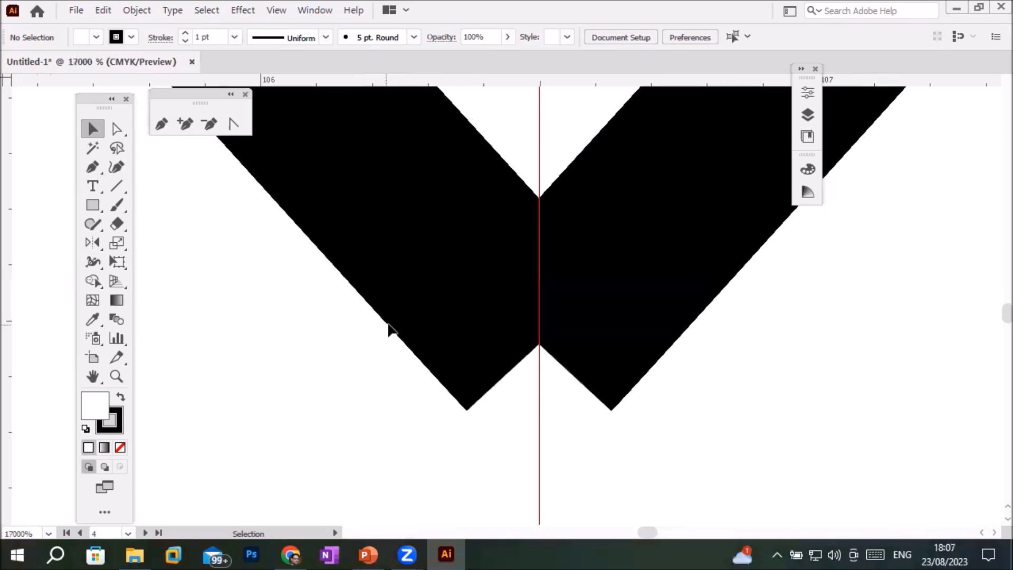
pyautogui.scroll(-8, 388, 325)
pyautogui.scroll(-10, 390, 324)
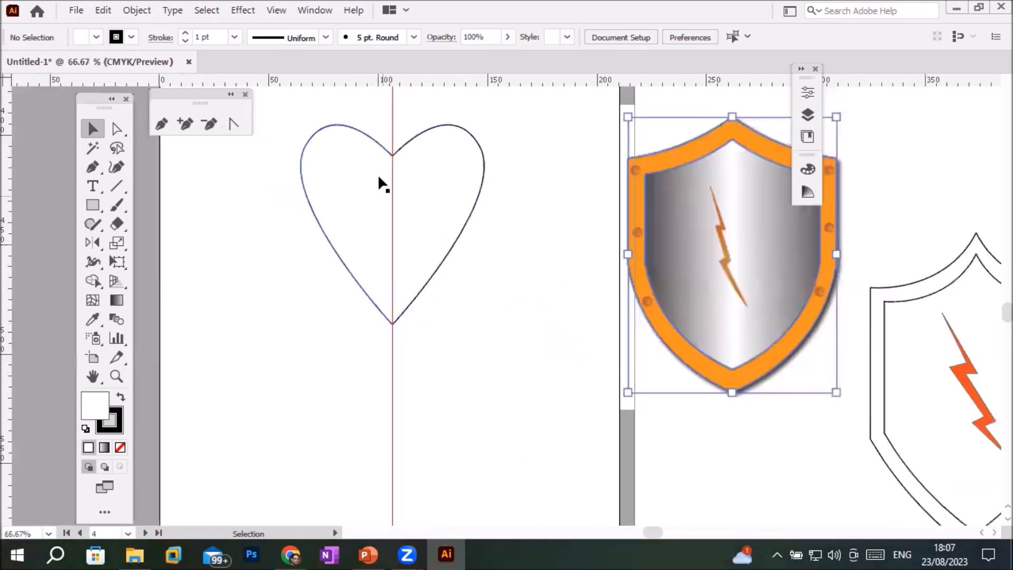
# Inspect the meeting endpoints at the heart's upper notch, selecting the right half's anchor point with the Direct Selection tool
pyautogui.scroll(5, 391, 153)
pyautogui.scroll(1, 393, 150)
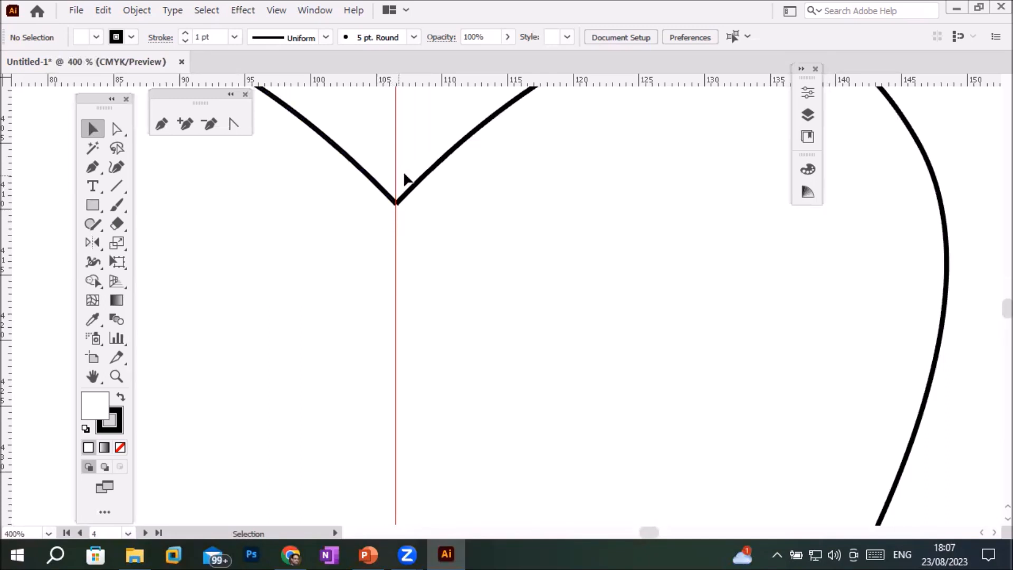
pyautogui.scroll(2, 411, 222)
pyautogui.scroll(3, 332, 211)
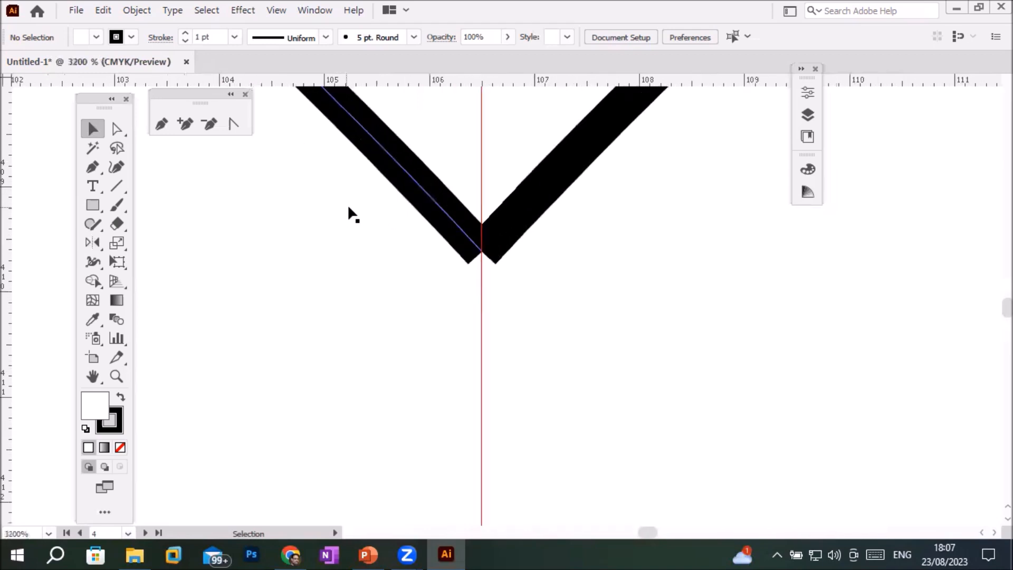
pyautogui.scroll(1, 361, 216)
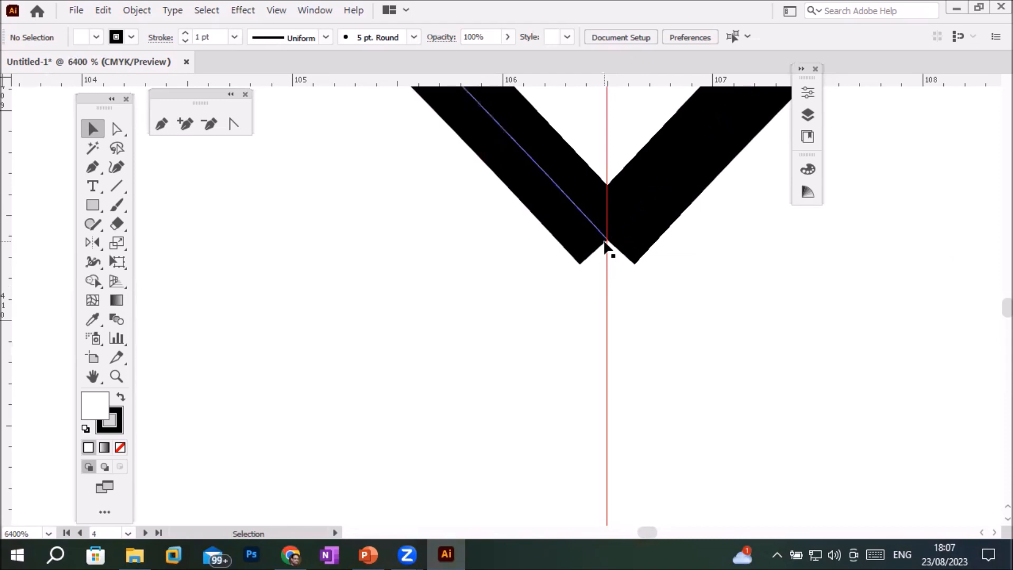
pyautogui.click(116, 127)
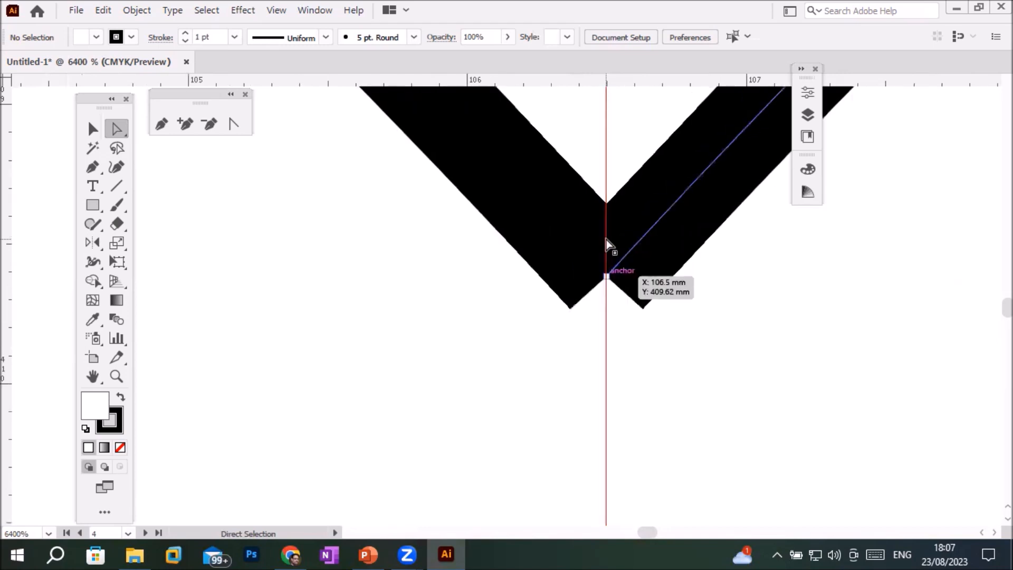
pyautogui.scroll(2, 596, 200)
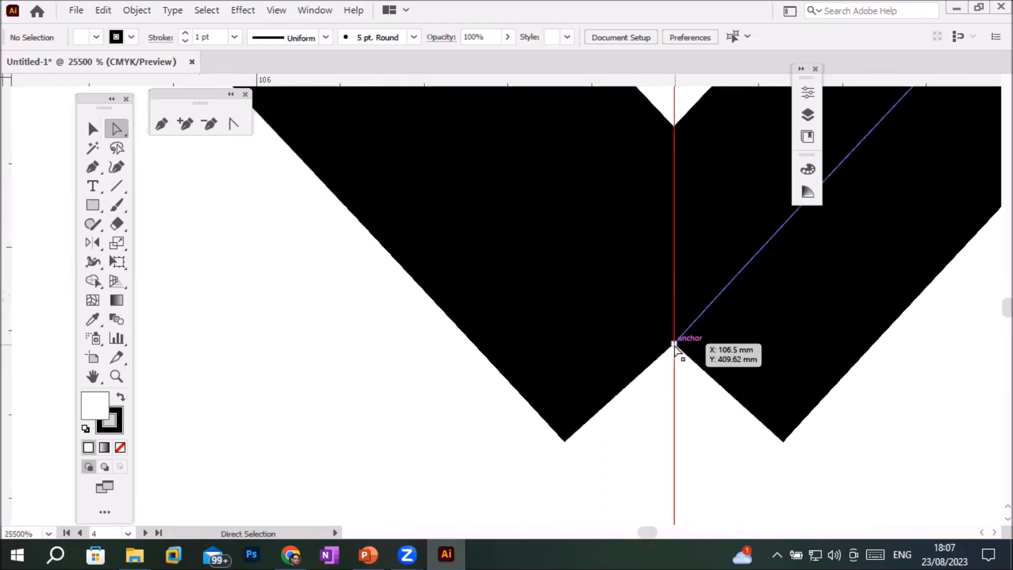
pyautogui.click(675, 346)
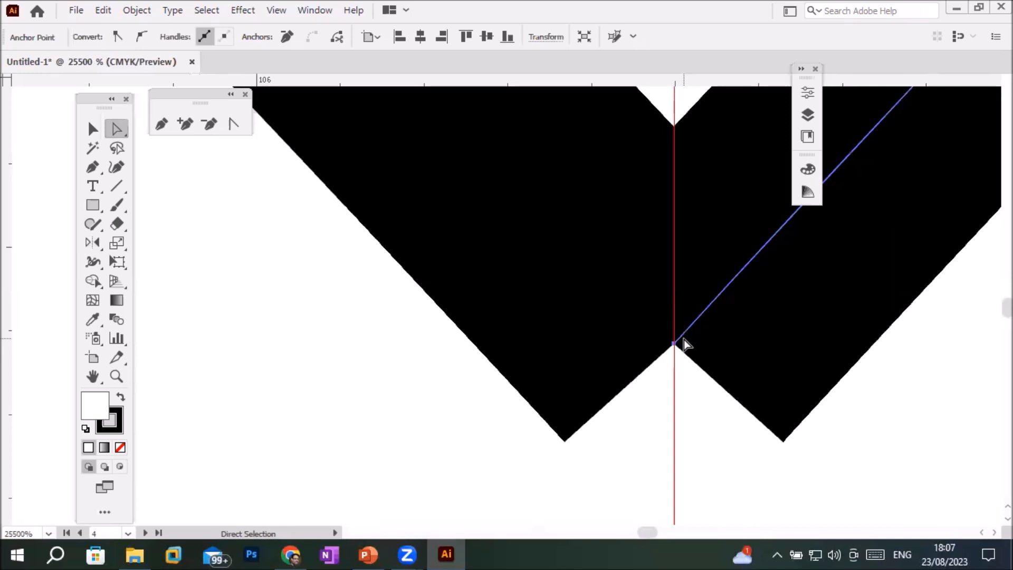
pyautogui.hotkey('ctrl', '-')
pyautogui.hotkey('ctrl', '-')
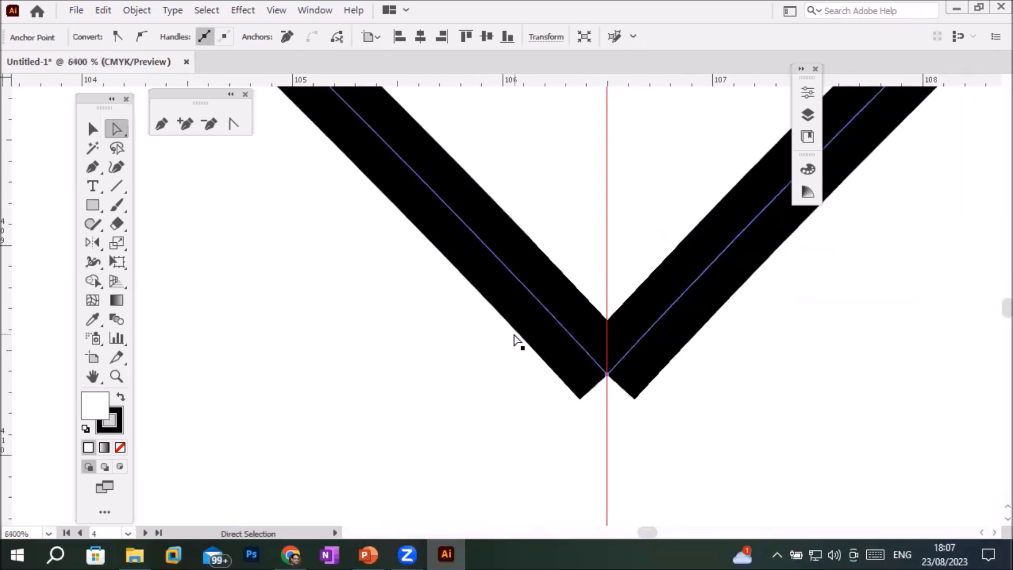
# Move the right half of the heart about 0.26 mm to the right, away from the guide and the left half
pyautogui.click(93, 128)
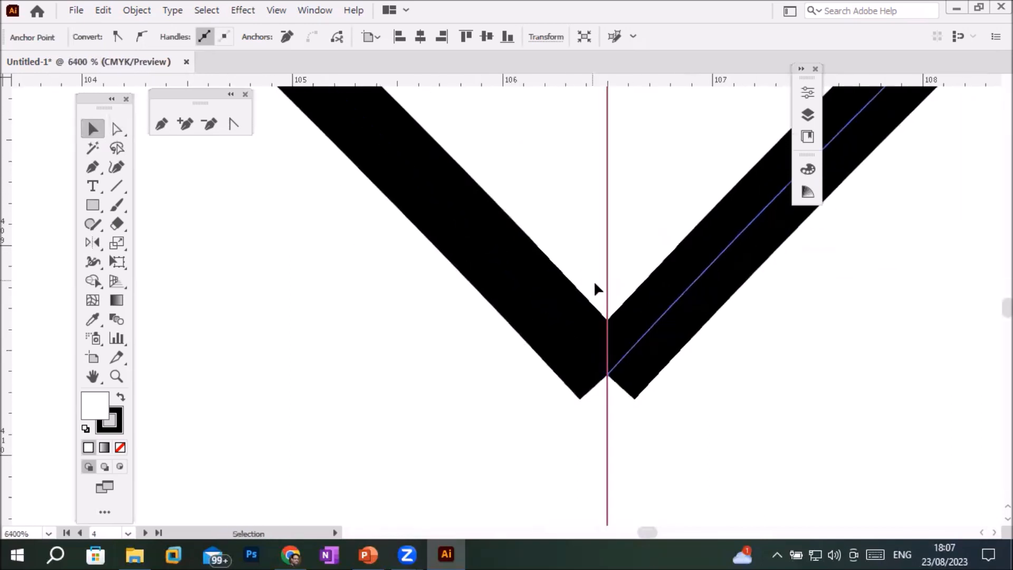
pyautogui.click(653, 311)
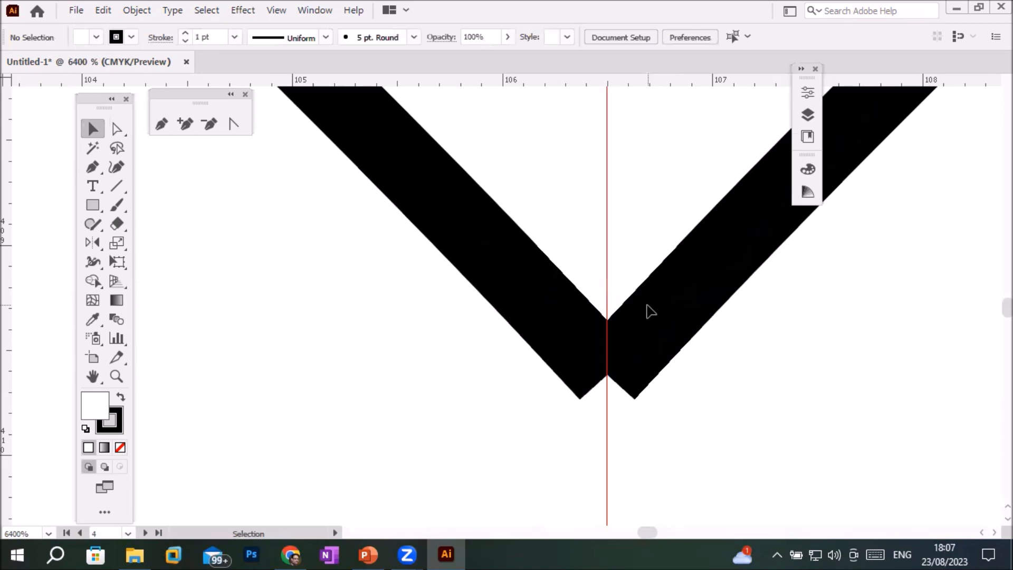
pyautogui.click(671, 315)
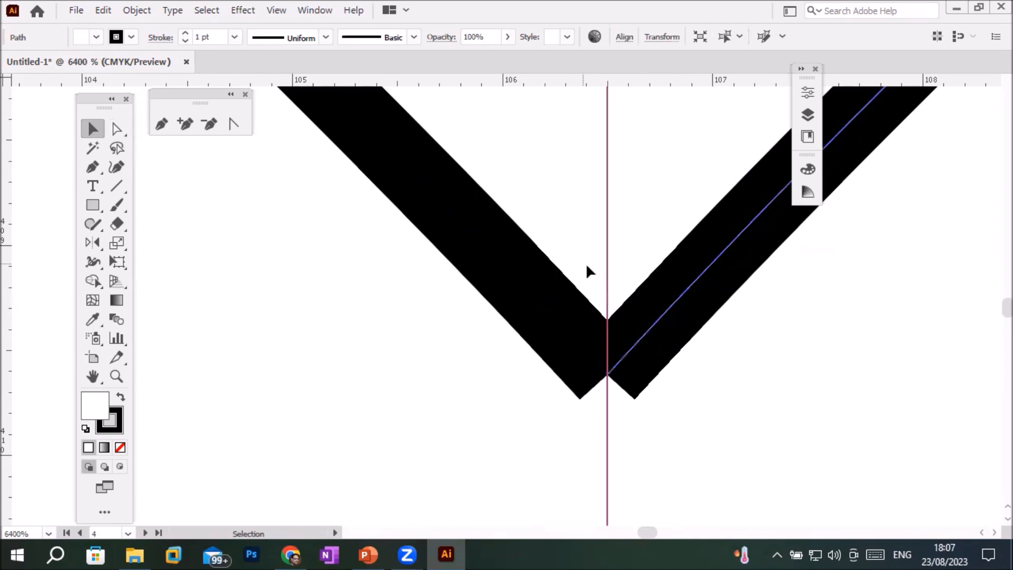
pyautogui.moveTo(687, 303); pyautogui.dragTo(736, 301)
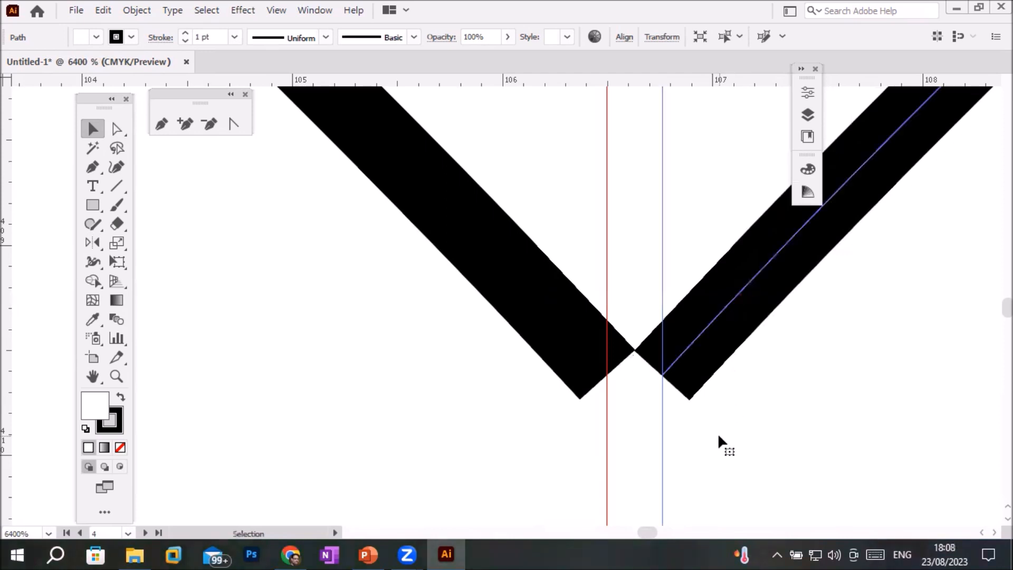
pyautogui.click(116, 128)
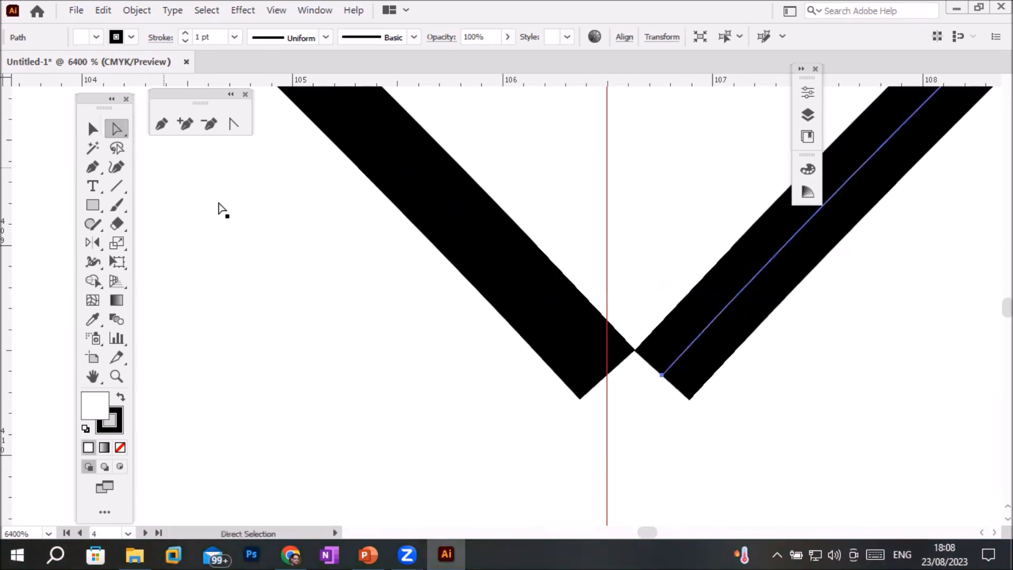
pyautogui.click(608, 375)
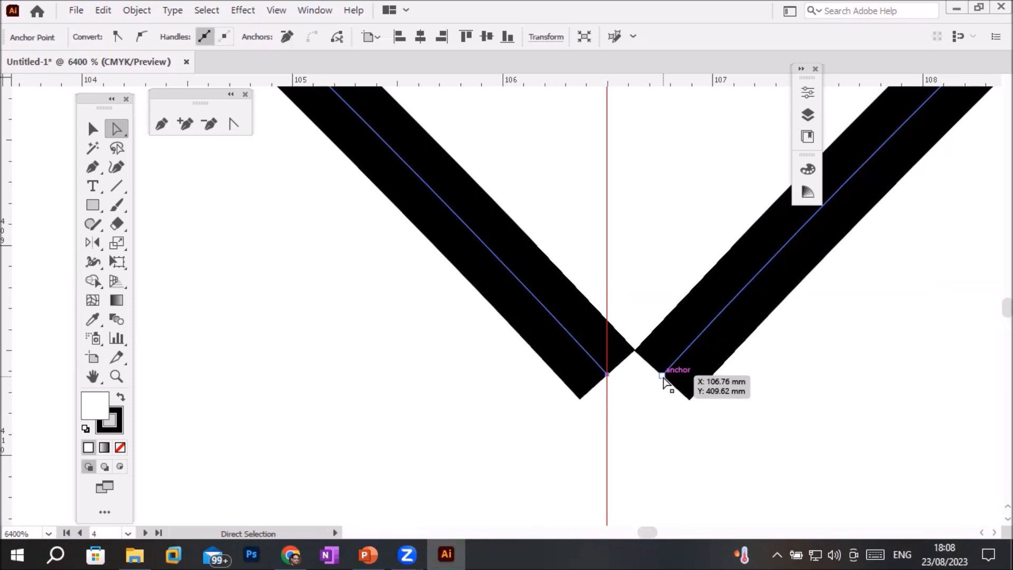
pyautogui.click(663, 377)
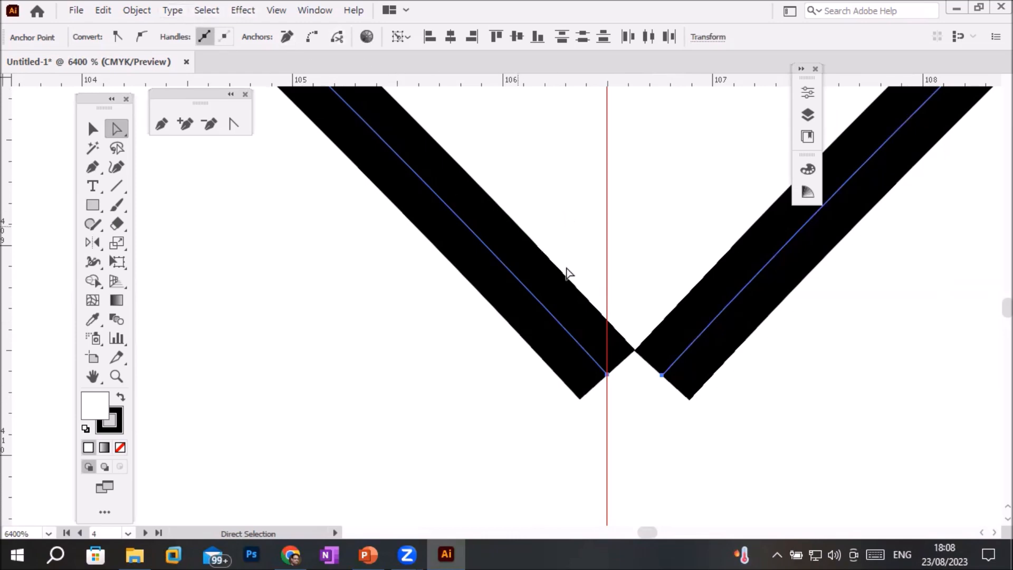
pyautogui.rightClick(661, 377)
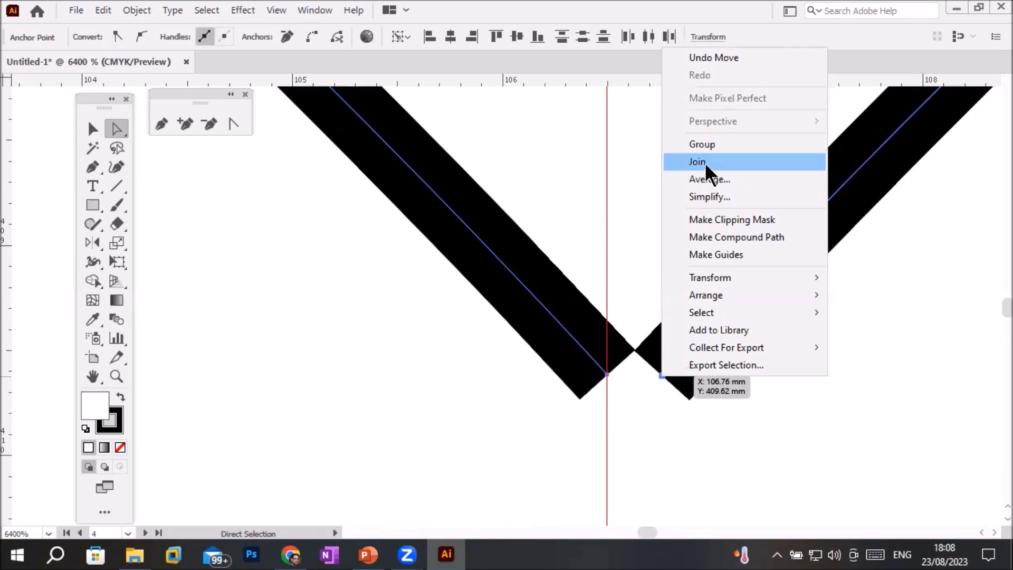
pyautogui.click(128, 5)
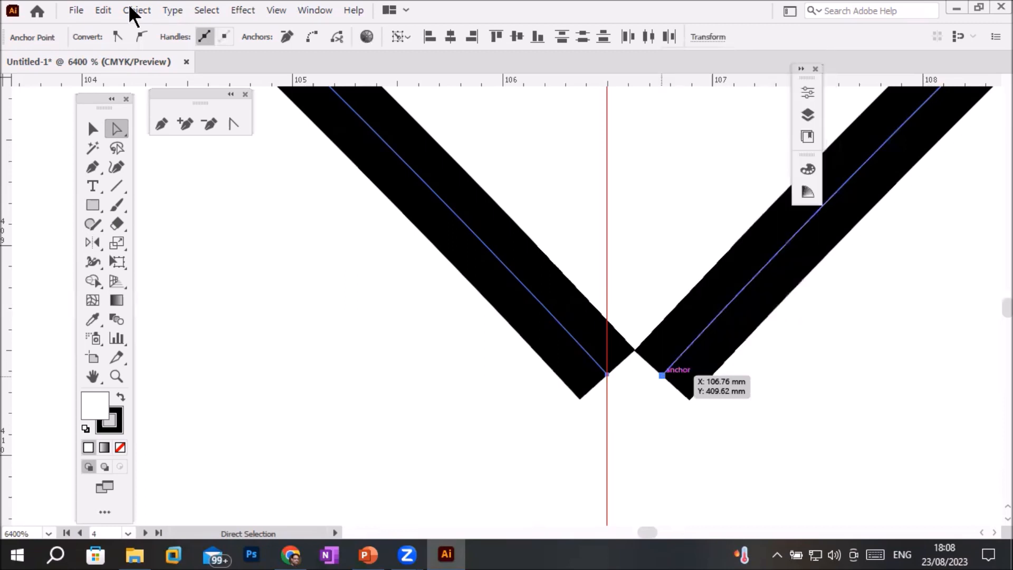
pyautogui.click(130, 10)
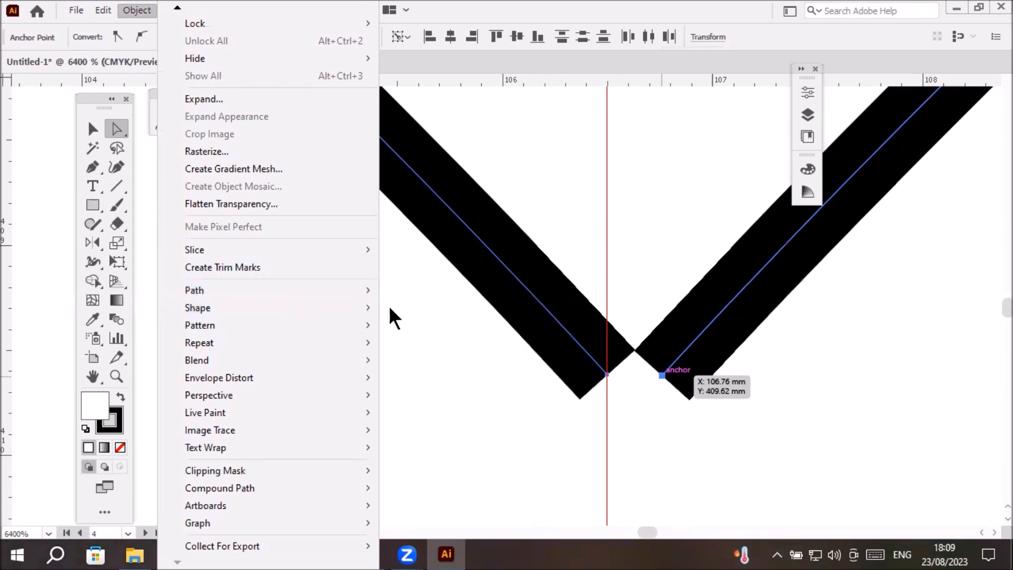
pyautogui.click(625, 209)
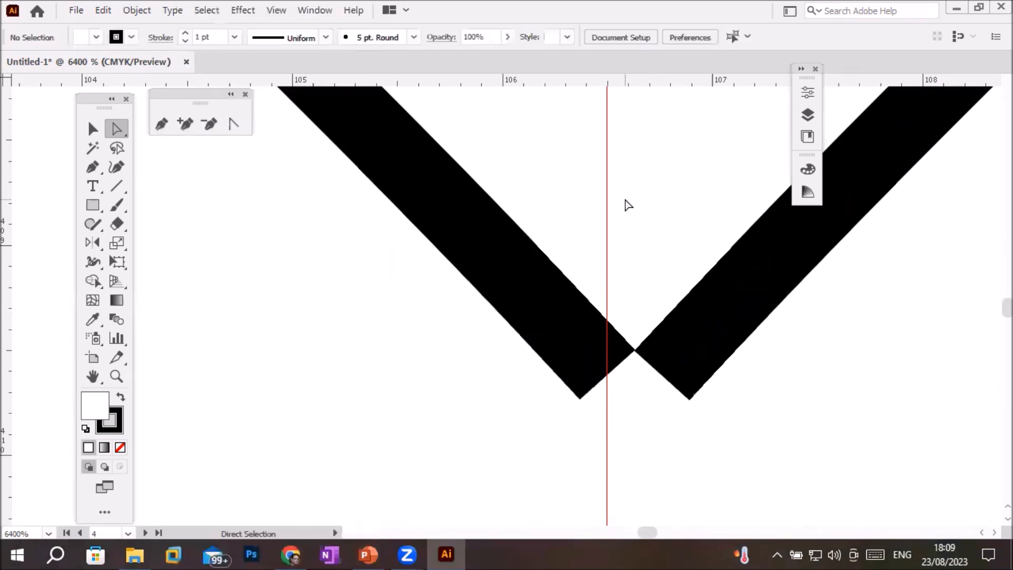
# Move the right half of the heart about 0.15 mm up and 0.04 mm to the right, away from the left half
pyautogui.click(92, 128)
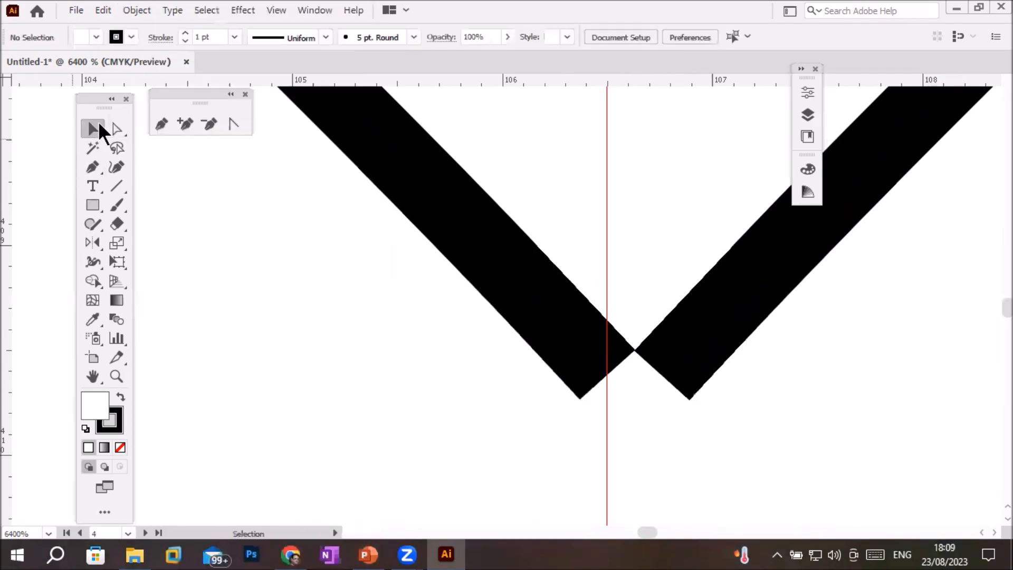
pyautogui.click(718, 319)
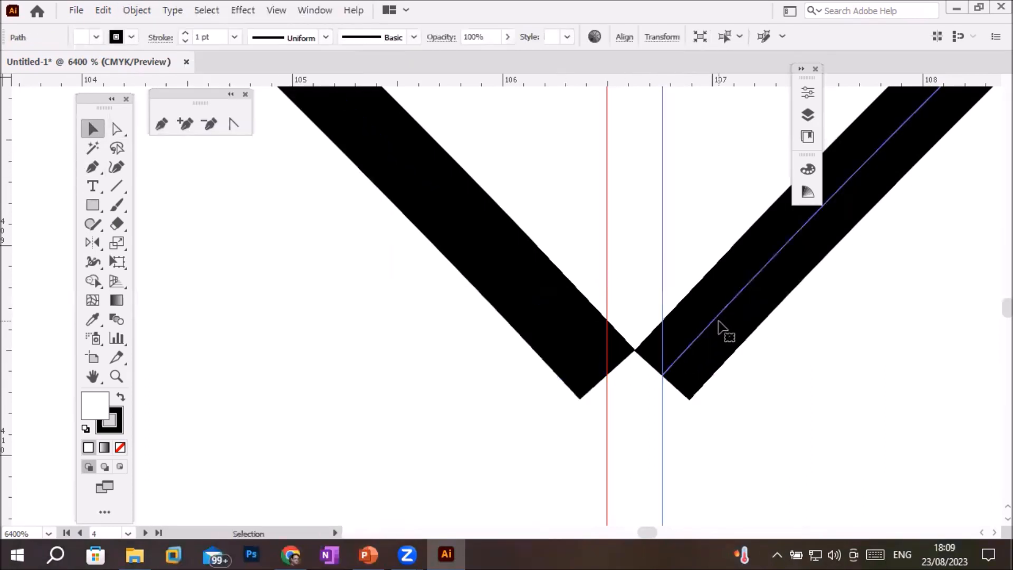
pyautogui.moveTo(718, 320); pyautogui.dragTo(728, 287)
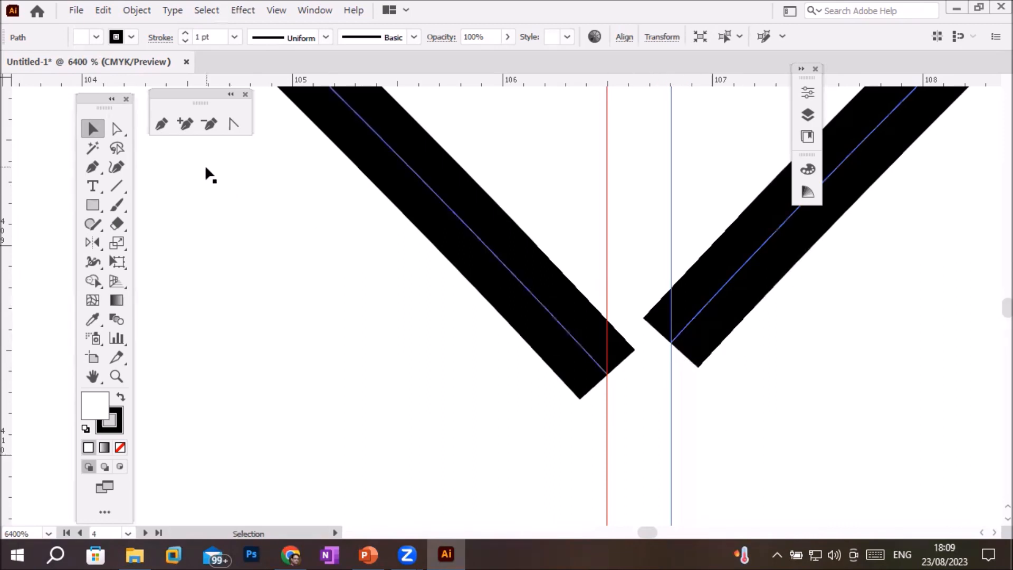
# Select the two endpoints at the heart's upper notch and average them along the Horizontal axis
pyautogui.click(120, 132)
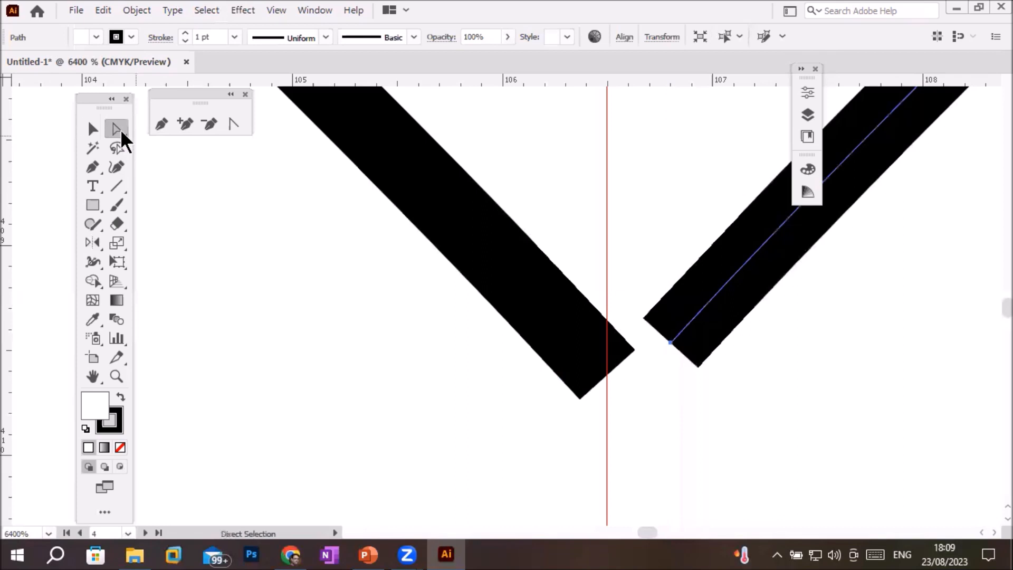
pyautogui.click(607, 375)
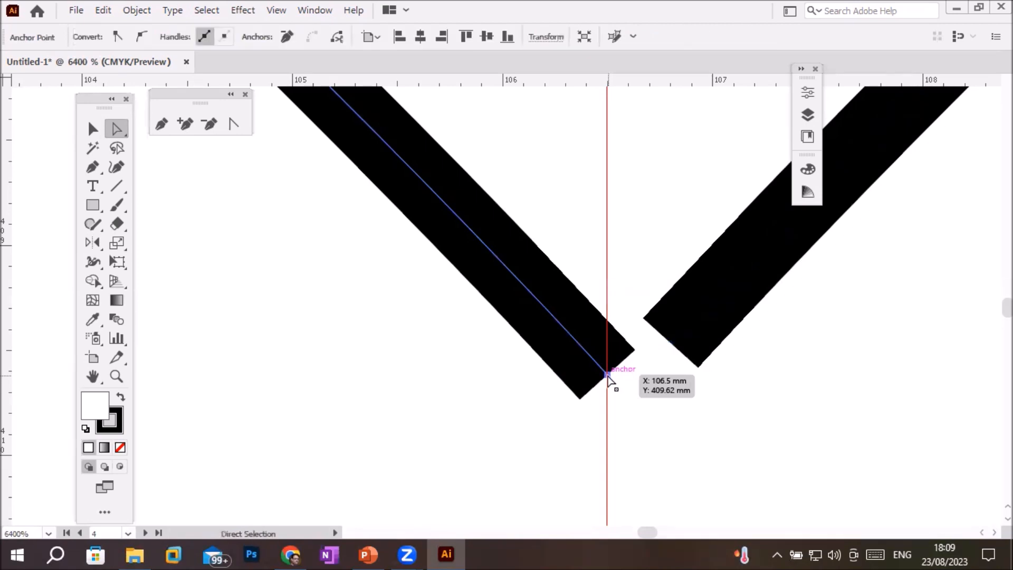
pyautogui.keyDown('shift'); pyautogui.click(670, 343); pyautogui.keyUp('shift')
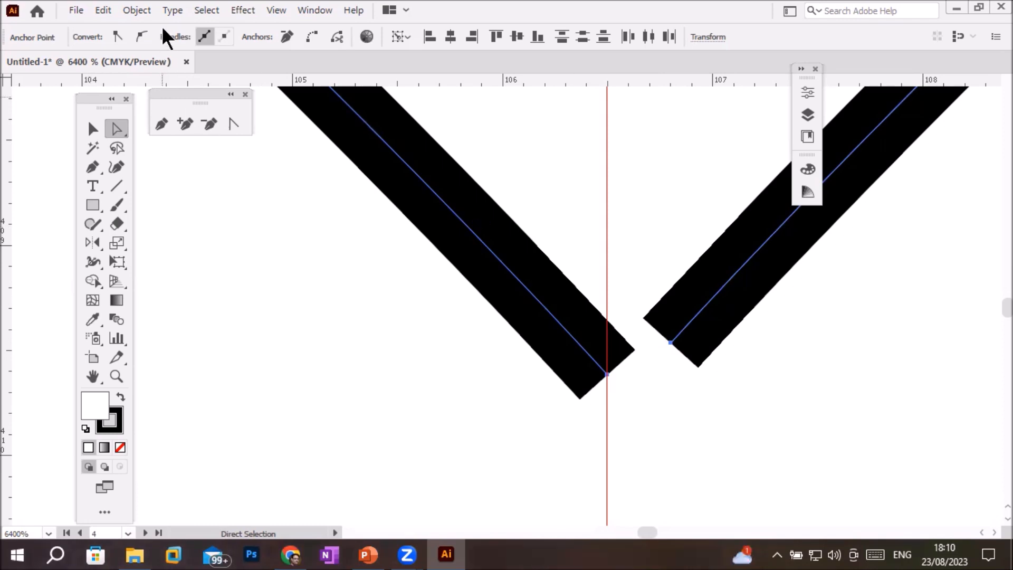
pyautogui.click(138, 9)
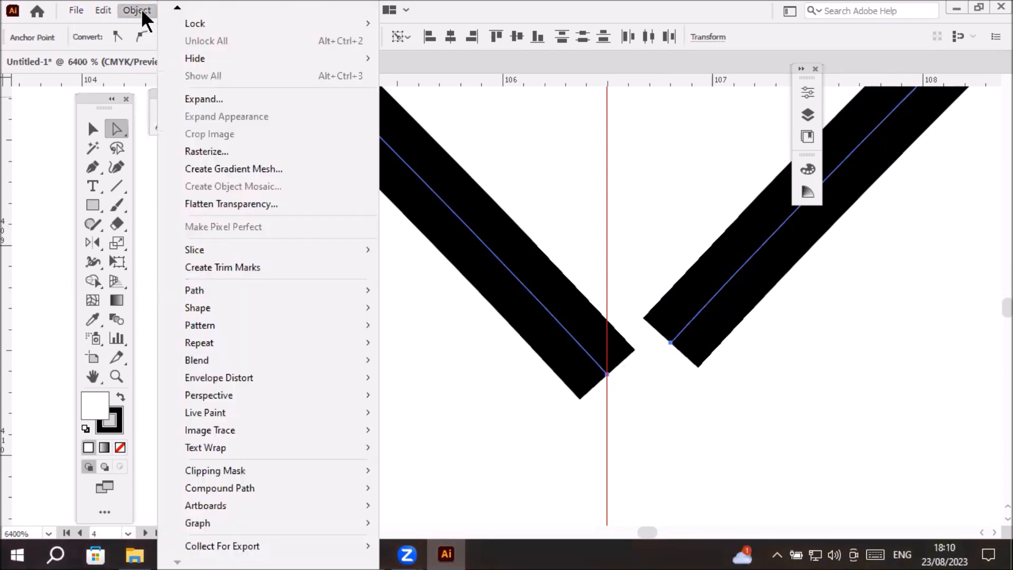
pyautogui.moveTo(236, 290)
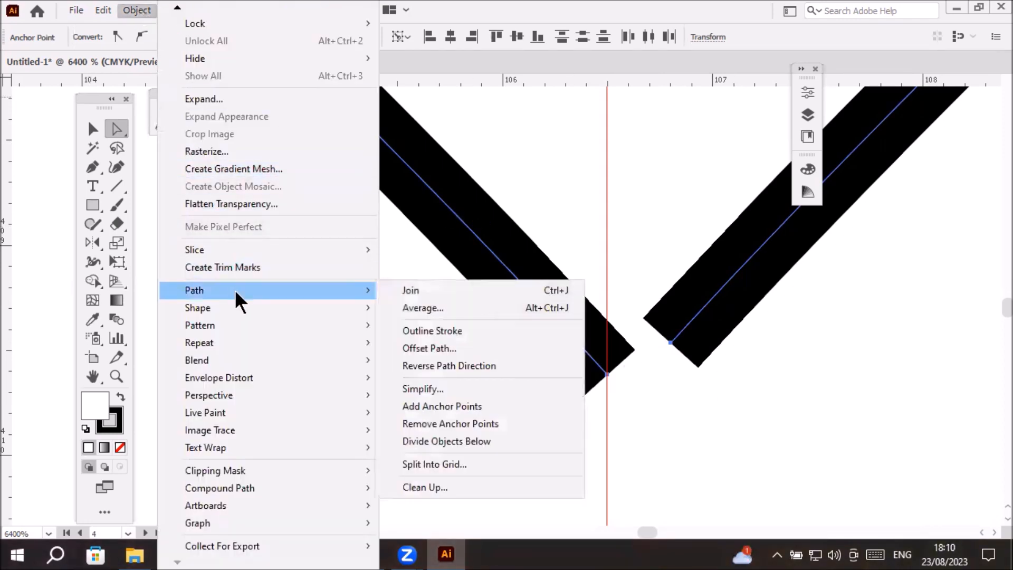
pyautogui.click(464, 308)
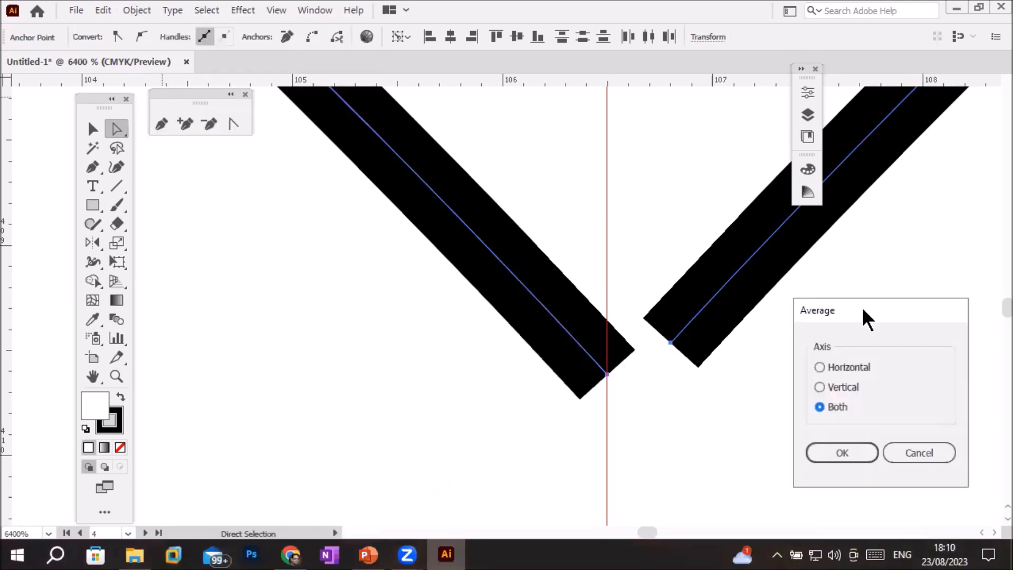
pyautogui.moveTo(862, 307); pyautogui.dragTo(337, 212)
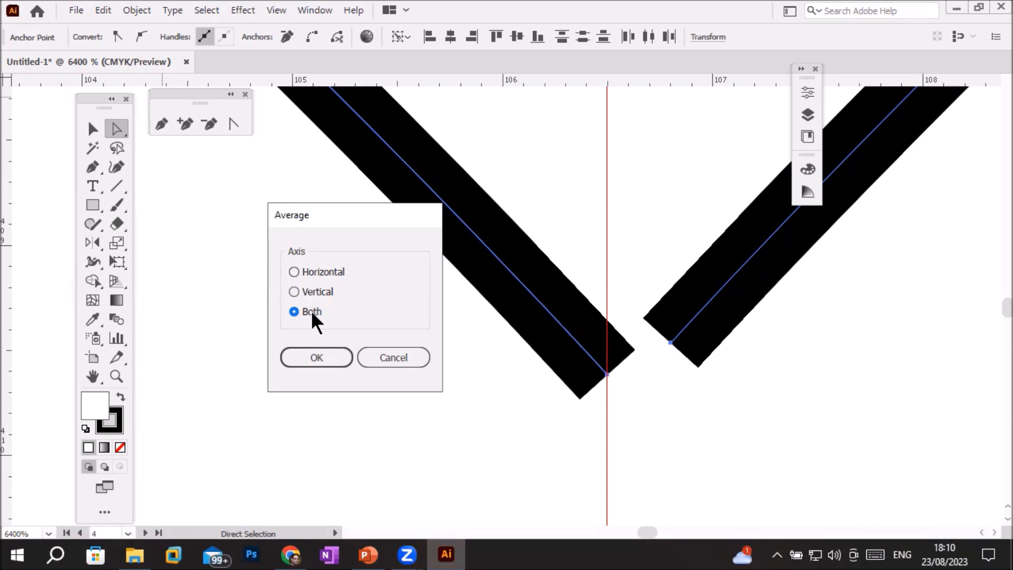
pyautogui.click(319, 272)
pyautogui.click(323, 358)
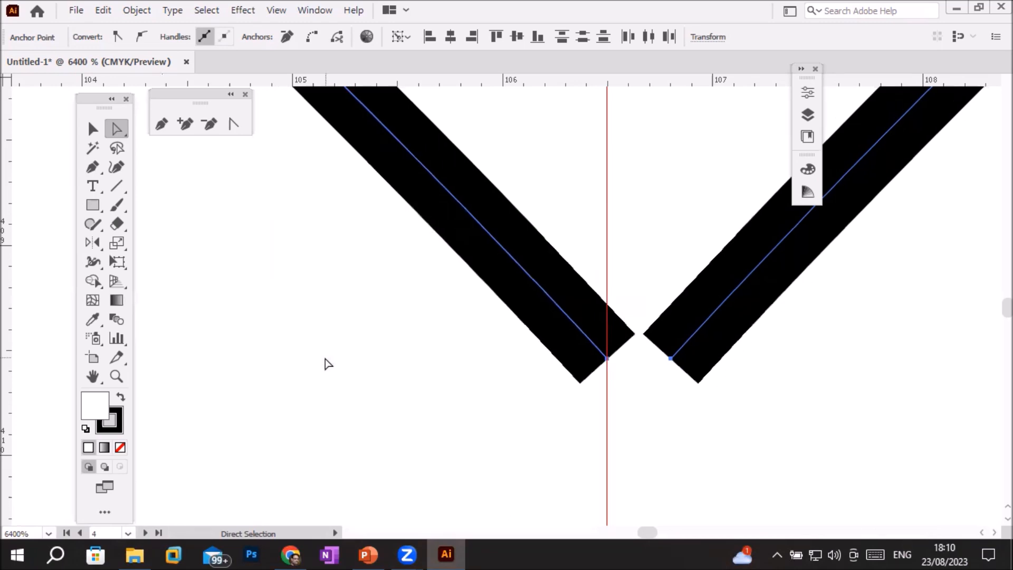
# Average the two selected notch endpoints along the Vertical axis so they coincide
pyautogui.rightClick(672, 358)
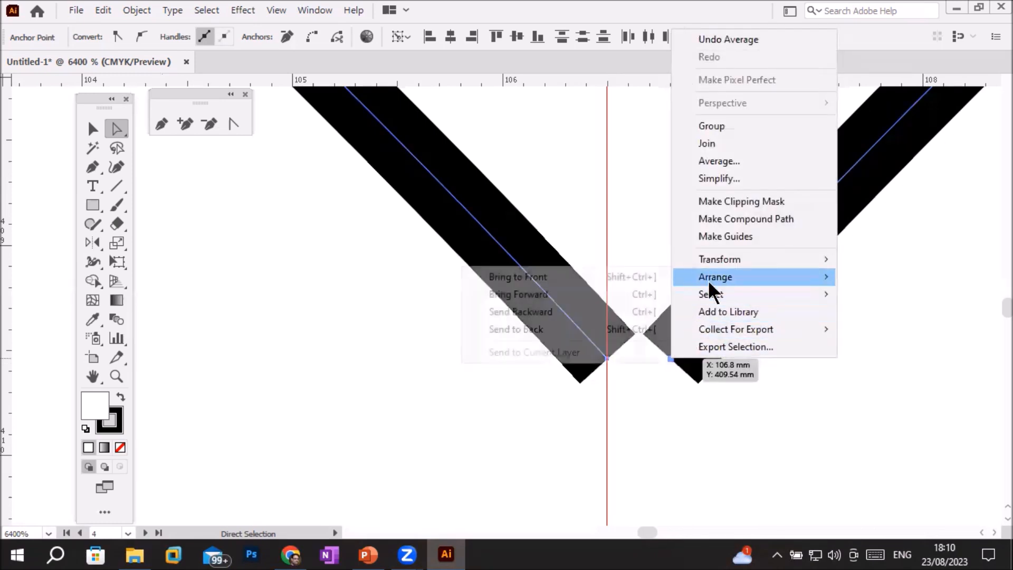
pyautogui.click(749, 158)
pyautogui.click(294, 292)
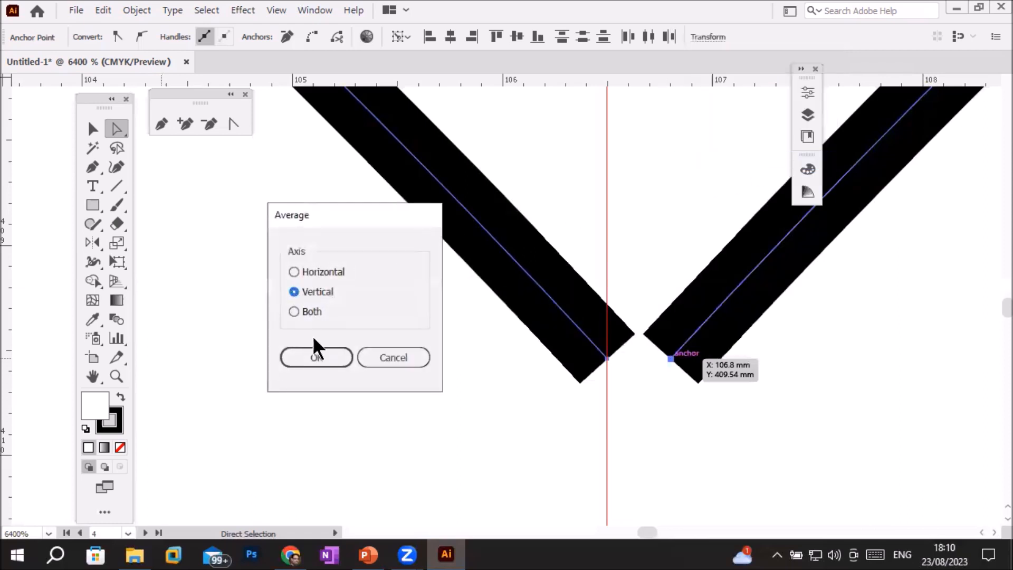
pyautogui.click(331, 362)
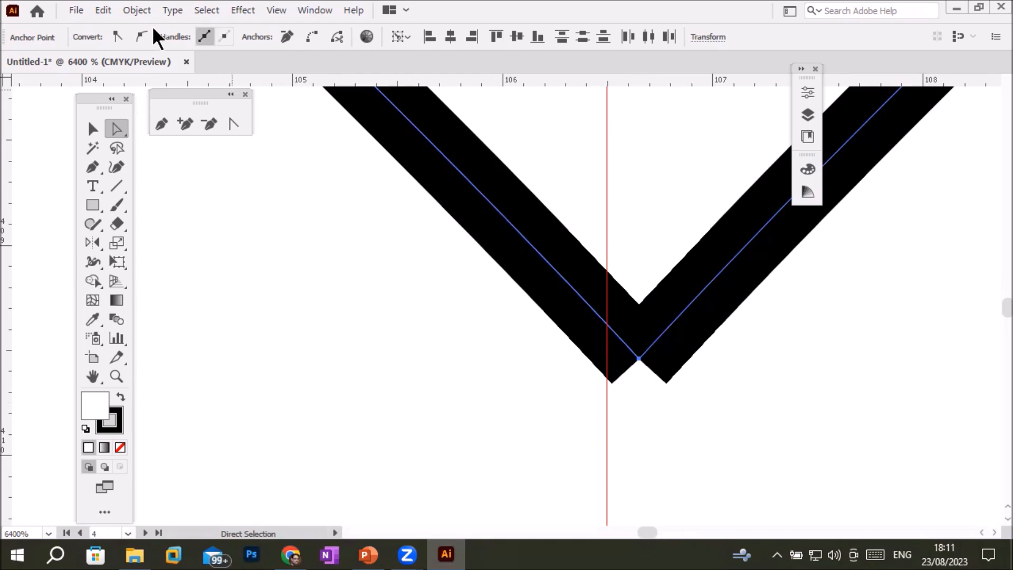
# Join the two coinciding endpoints at the heart's upper notch into one anchor point
pyautogui.click(143, 9)
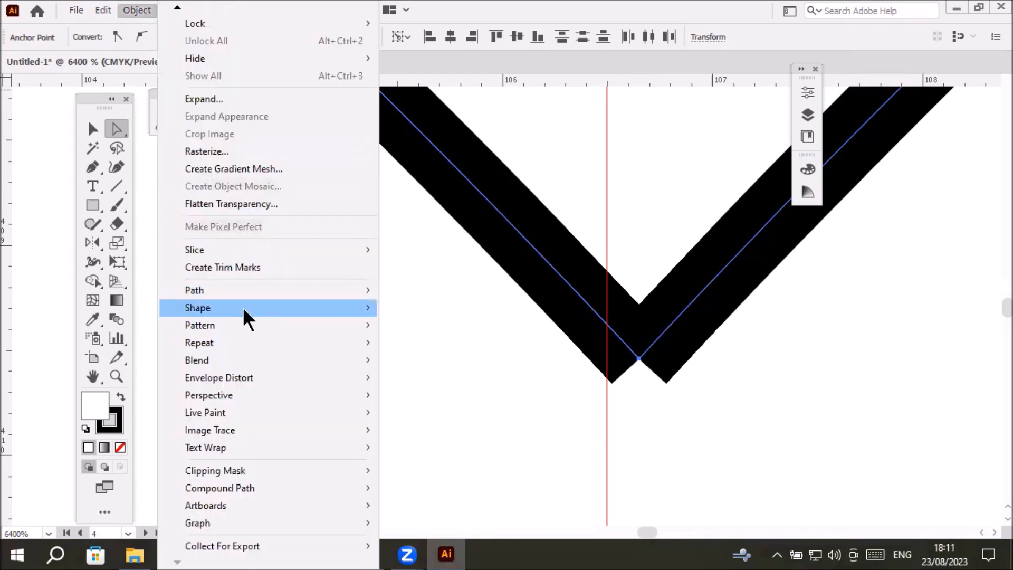
pyautogui.moveTo(243, 307)
pyautogui.moveTo(248, 295)
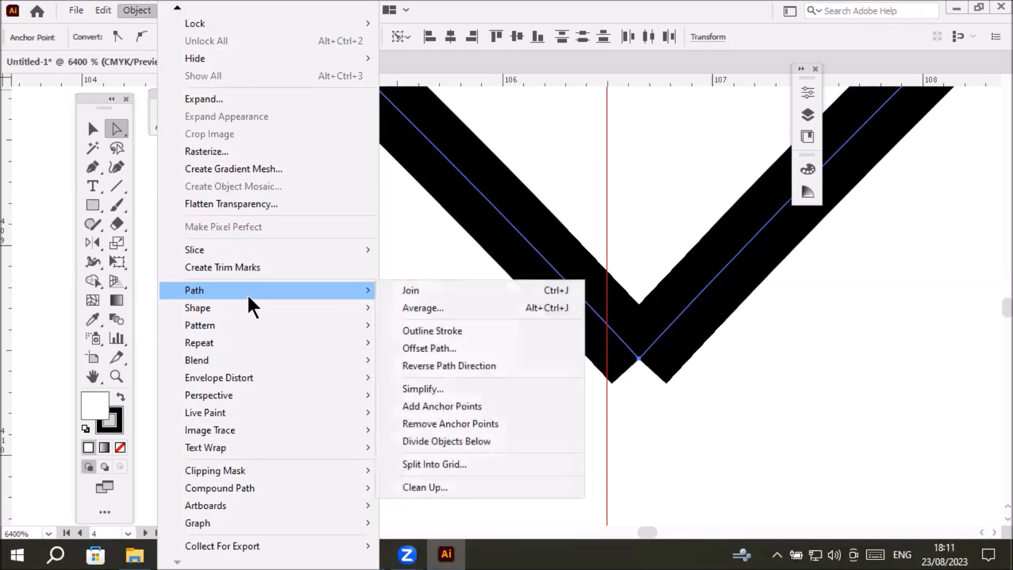
pyautogui.click(407, 293)
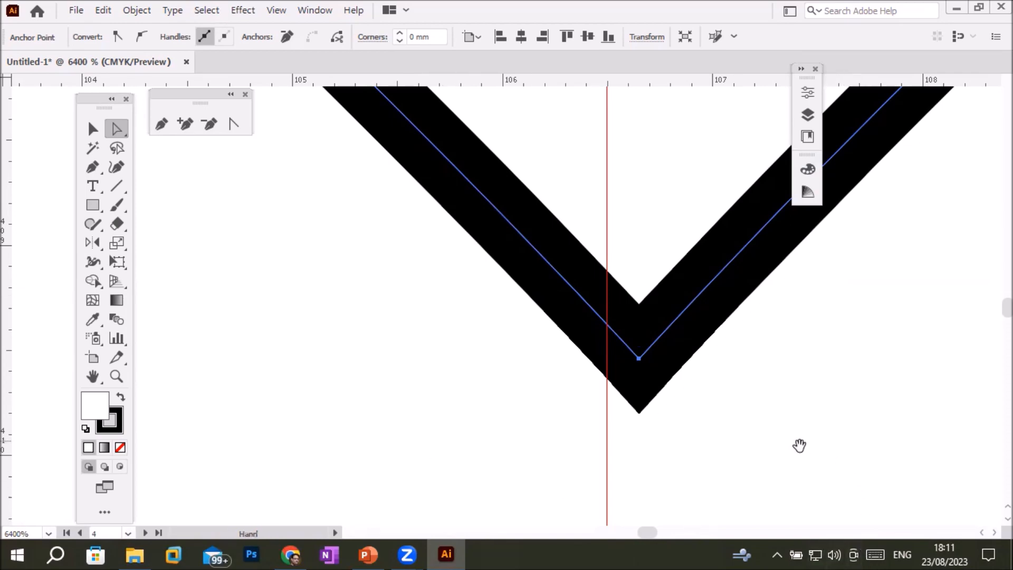
# Select the two endpoints at the heart's bottom tip, average them on both axes and join them to close the path
pyautogui.moveTo(780, 461); pyautogui.dragTo(654, 264)
pyautogui.moveTo(601, 403); pyautogui.dragTo(590, 124)
pyautogui.moveTo(611, 442); pyautogui.dragTo(611, 150)
pyautogui.moveTo(588, 359); pyautogui.dragTo(586, 174)
pyautogui.scroll(-10, 574, 224)
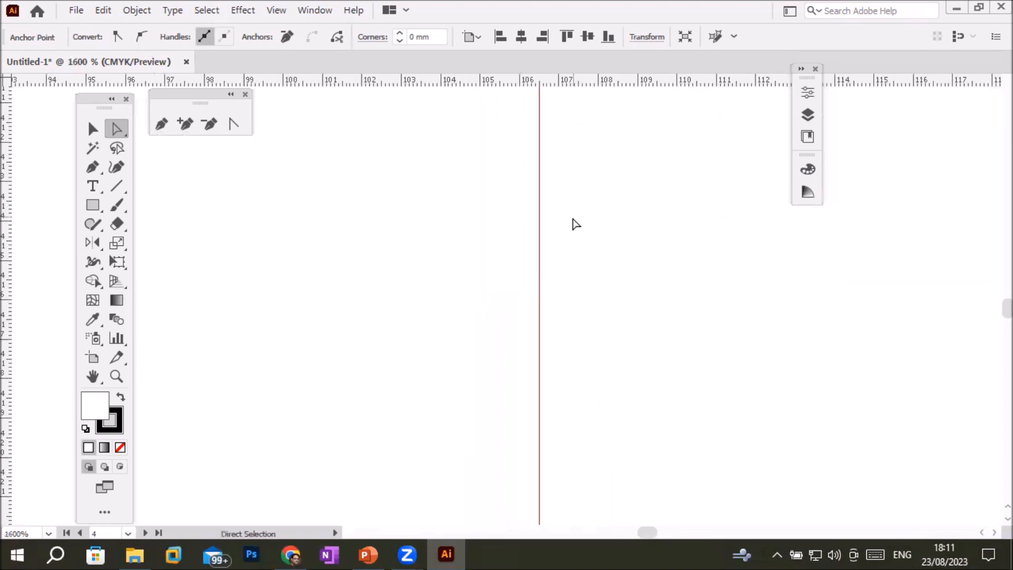
pyautogui.scroll(-4, 654, 406)
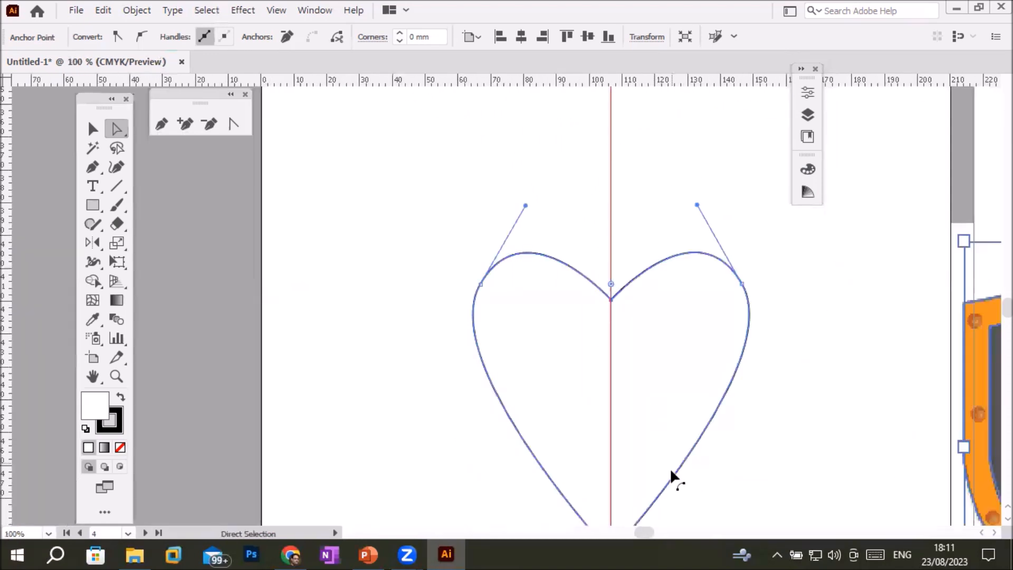
pyautogui.scroll(7, 596, 424)
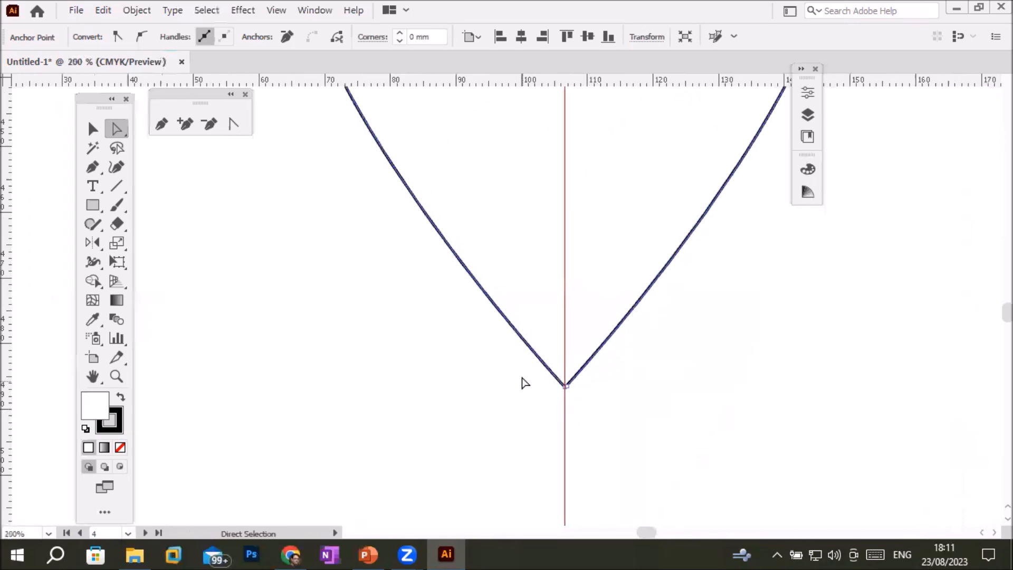
pyautogui.scroll(5, 589, 415)
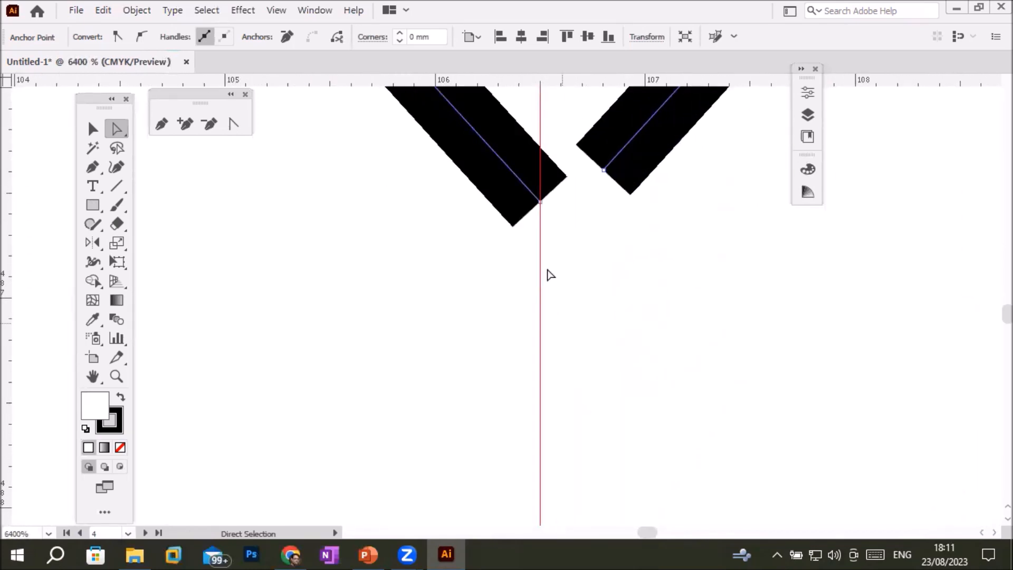
pyautogui.click(540, 201)
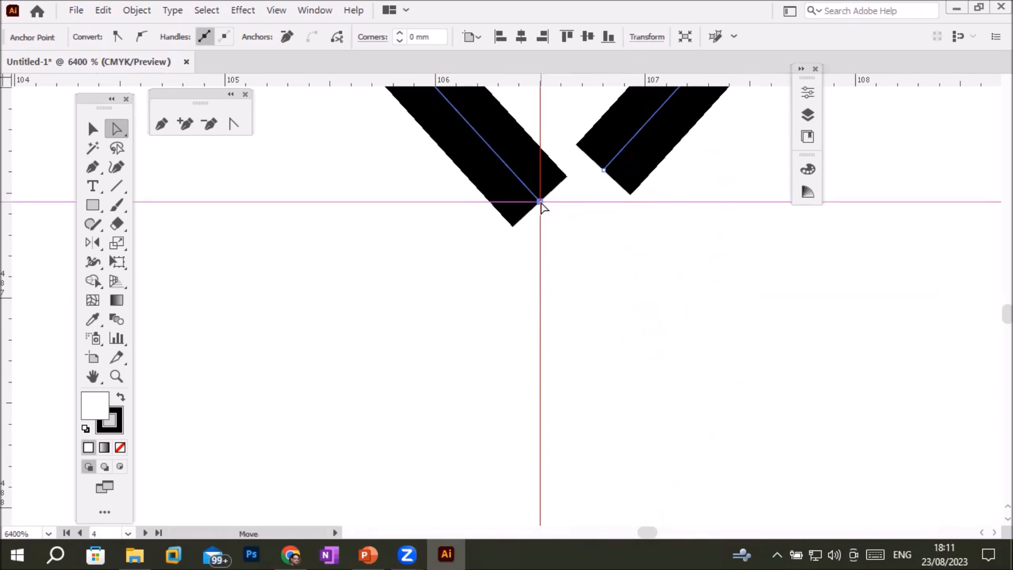
pyautogui.keyDown('shift'); pyautogui.click(603, 169); pyautogui.keyUp('shift')
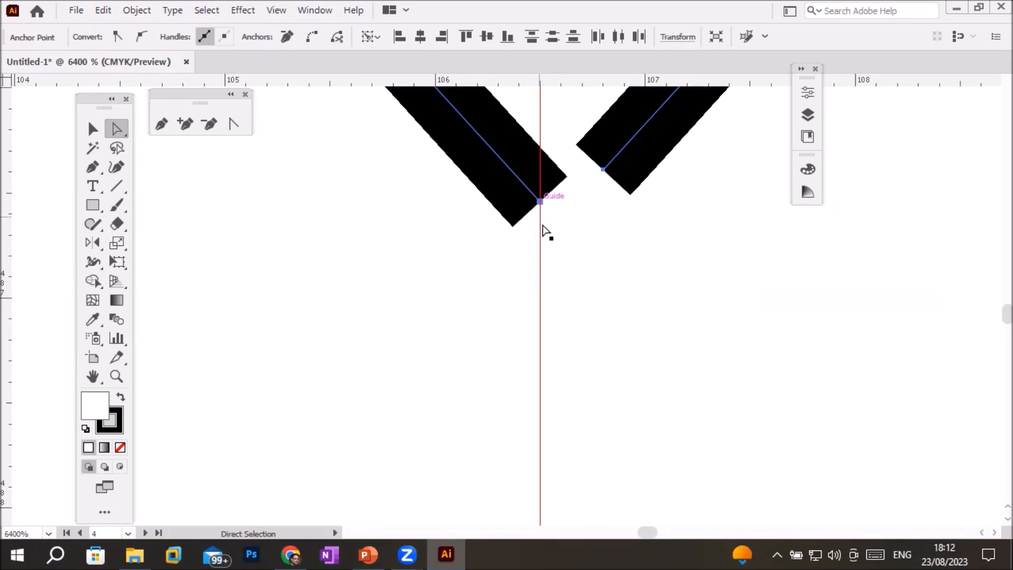
pyautogui.click(604, 174)
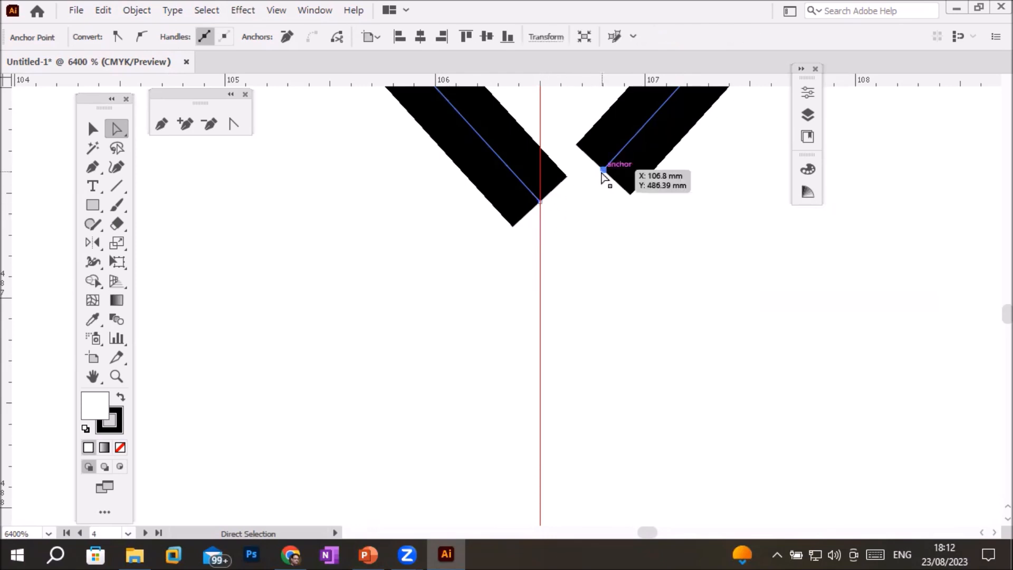
pyautogui.keyDown('shift'); pyautogui.click(540, 203); pyautogui.keyUp('shift')
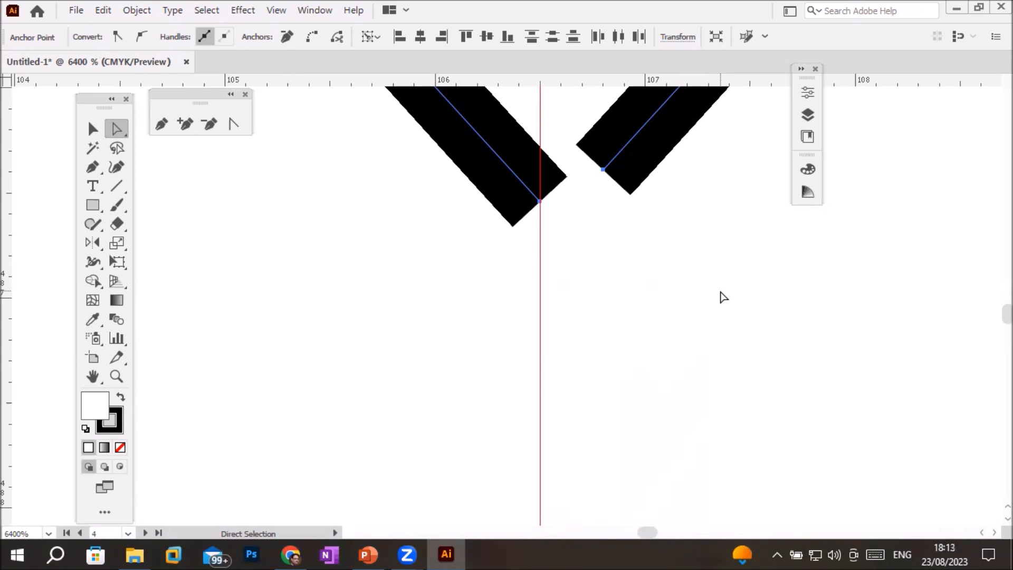
pyautogui.press('ctrl')
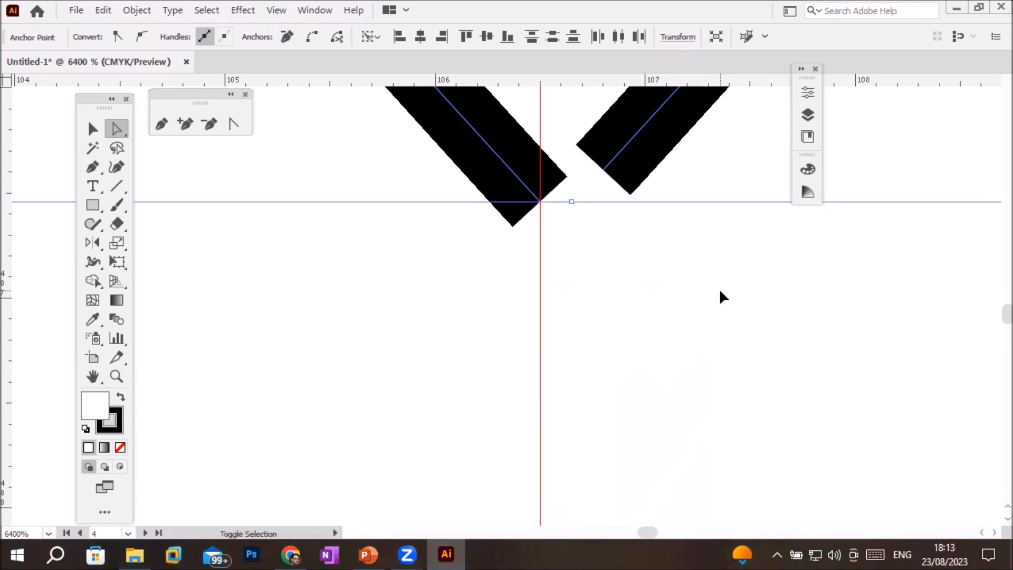
pyautogui.hotkey('ctrl', 'j')
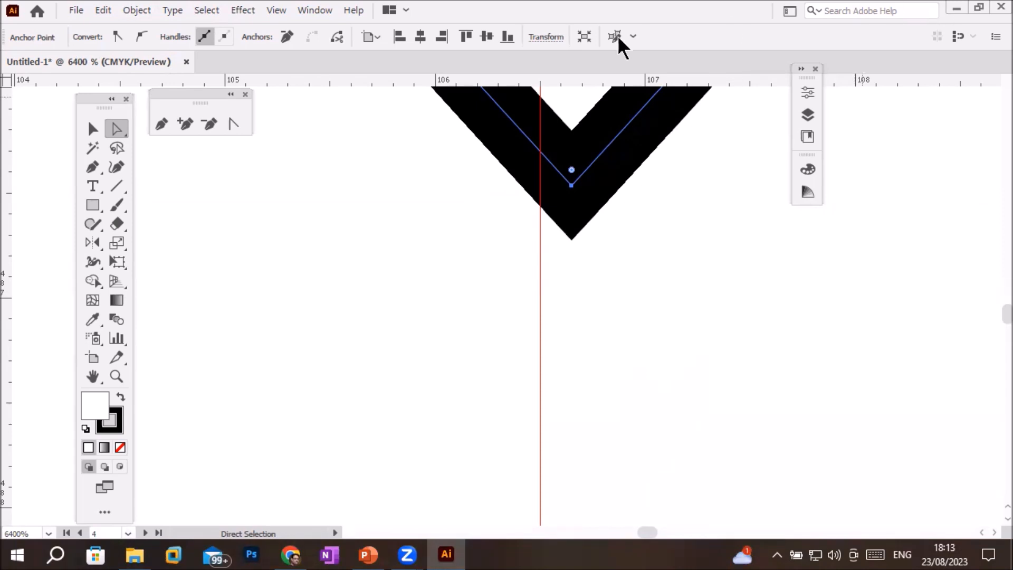
pyautogui.scroll(-3, 678, 236)
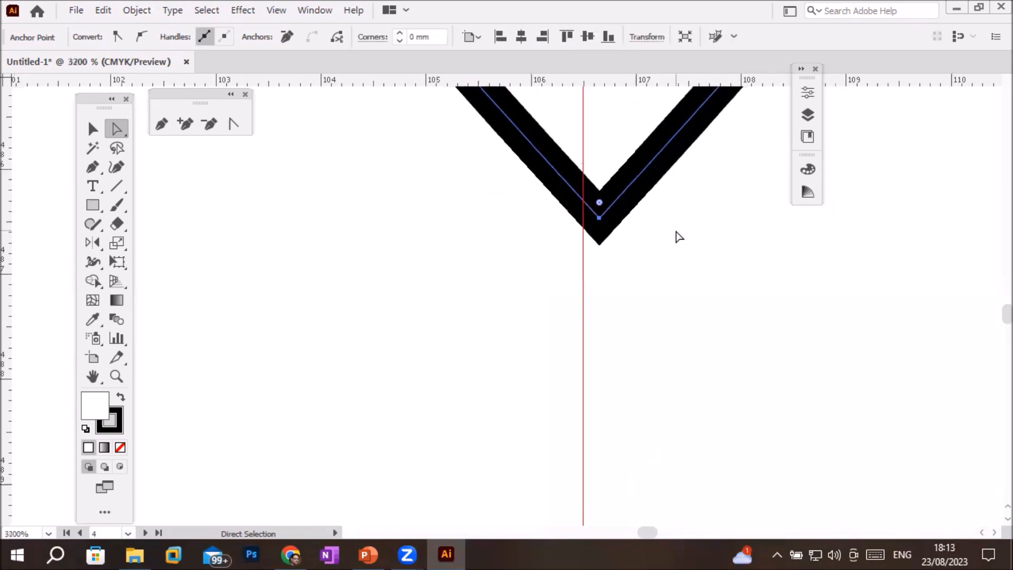
# Fill the closed heart path with red AF2E38 and deselect it
pyautogui.scroll(-10, 678, 236)
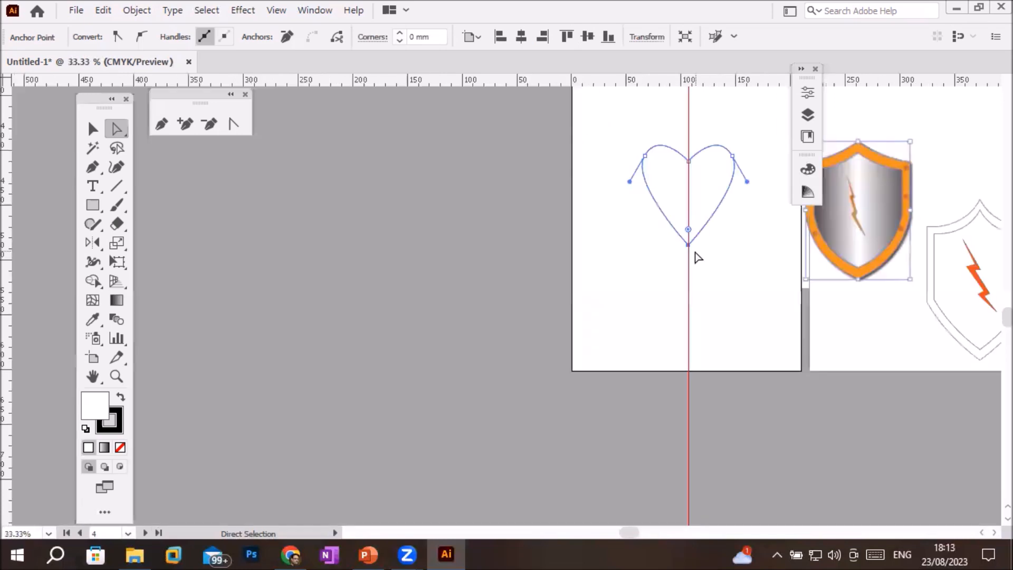
pyautogui.scroll(1, 714, 181)
pyautogui.scroll(2, 709, 145)
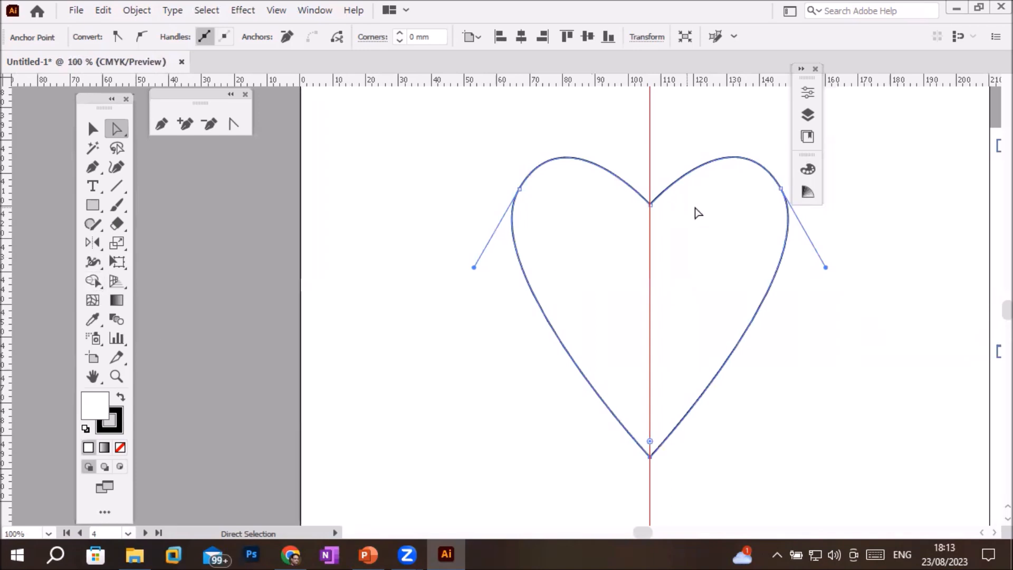
pyautogui.doubleClick(92, 409)
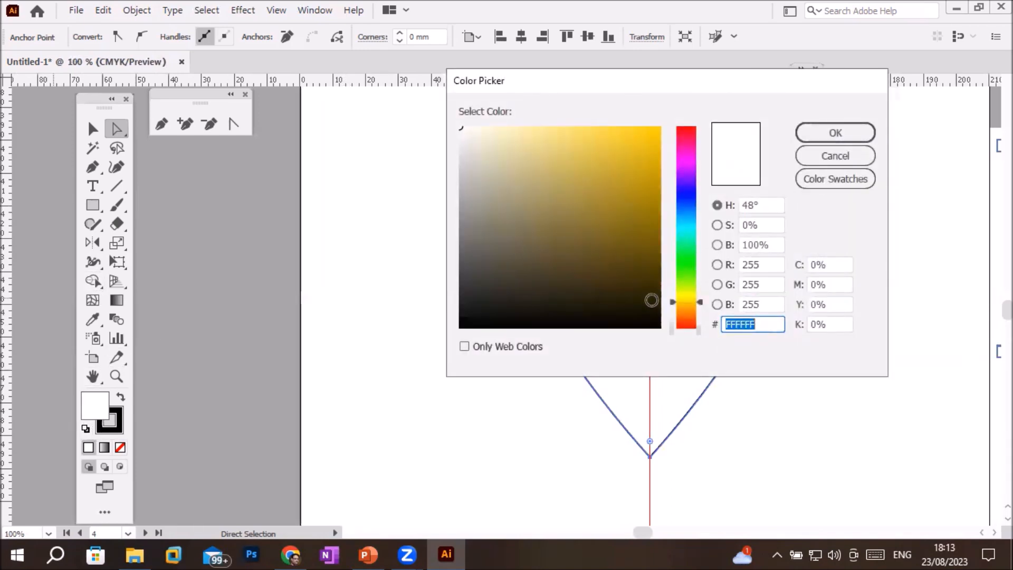
pyautogui.click(687, 130)
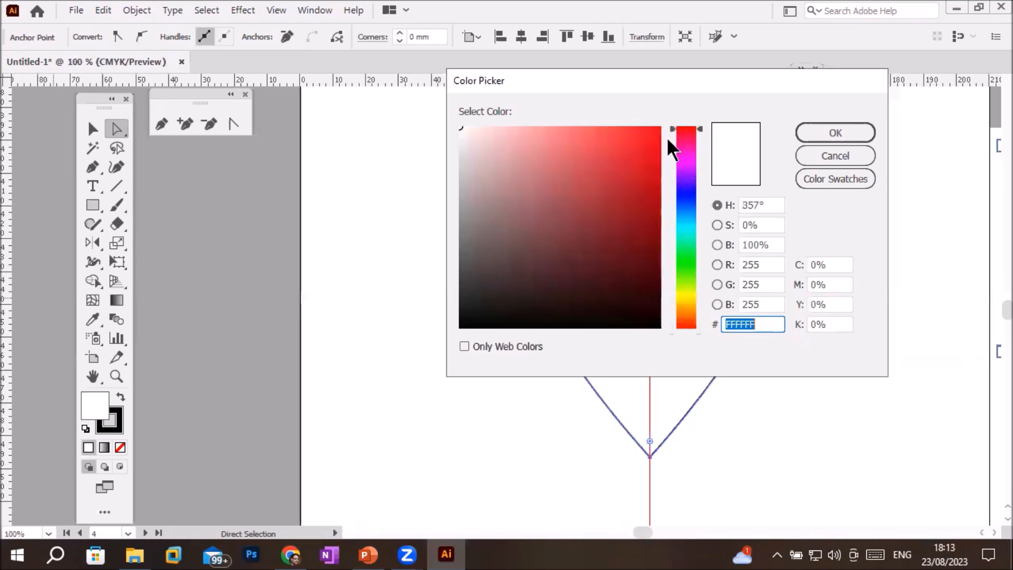
pyautogui.click(632, 140)
pyautogui.click(619, 161)
pyautogui.click(609, 189)
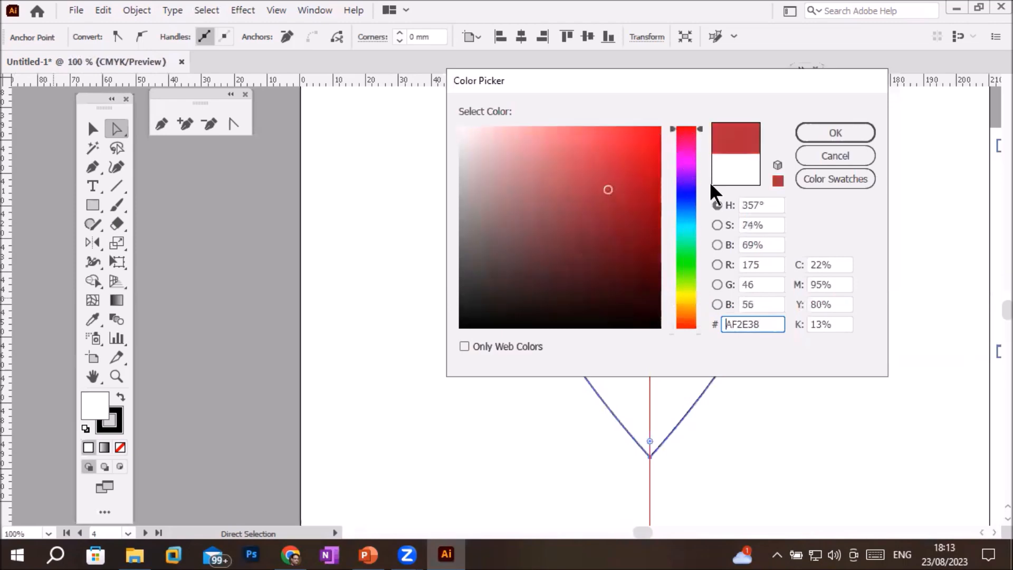
pyautogui.click(859, 131)
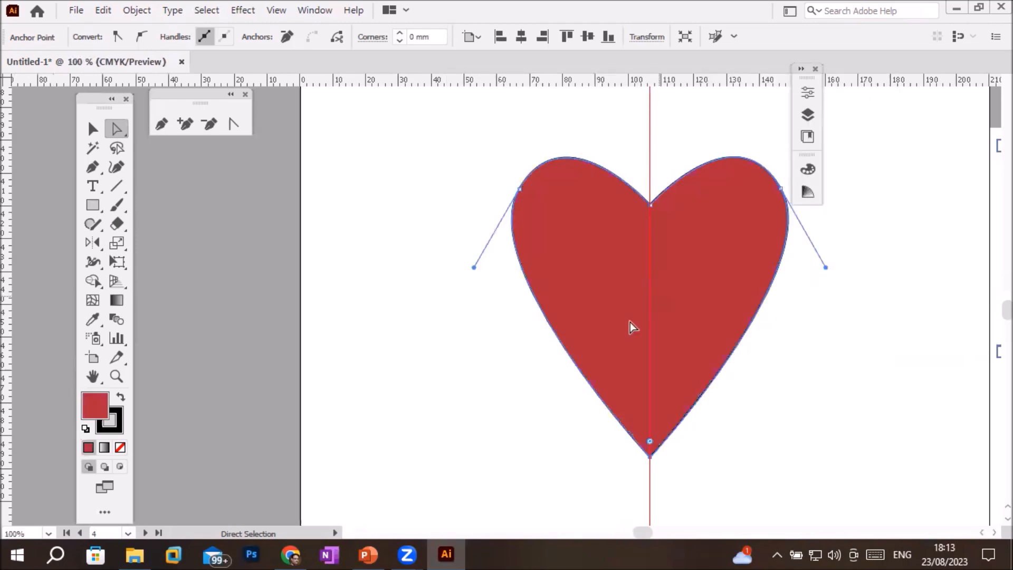
pyautogui.click(92, 128)
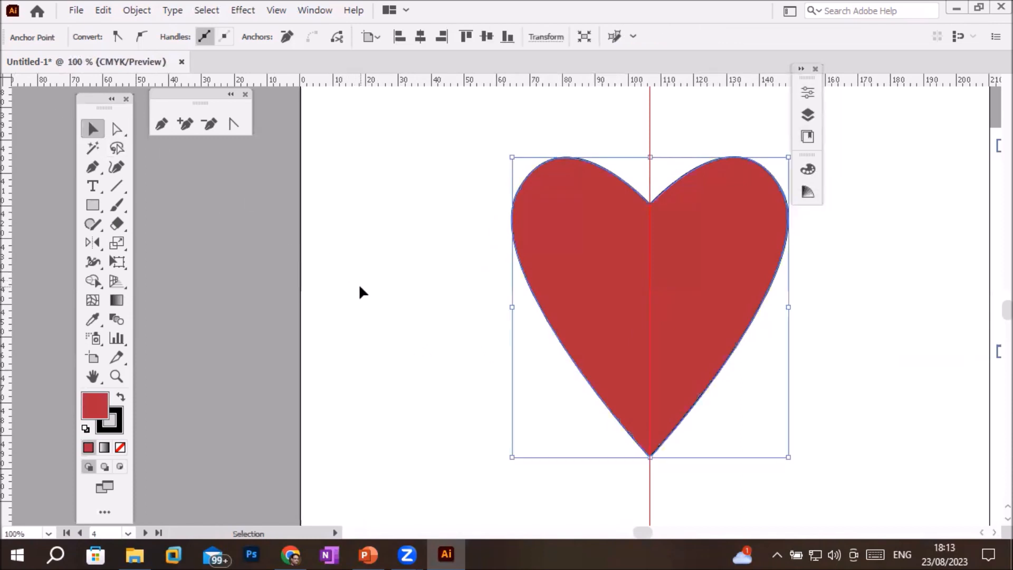
pyautogui.click(359, 287)
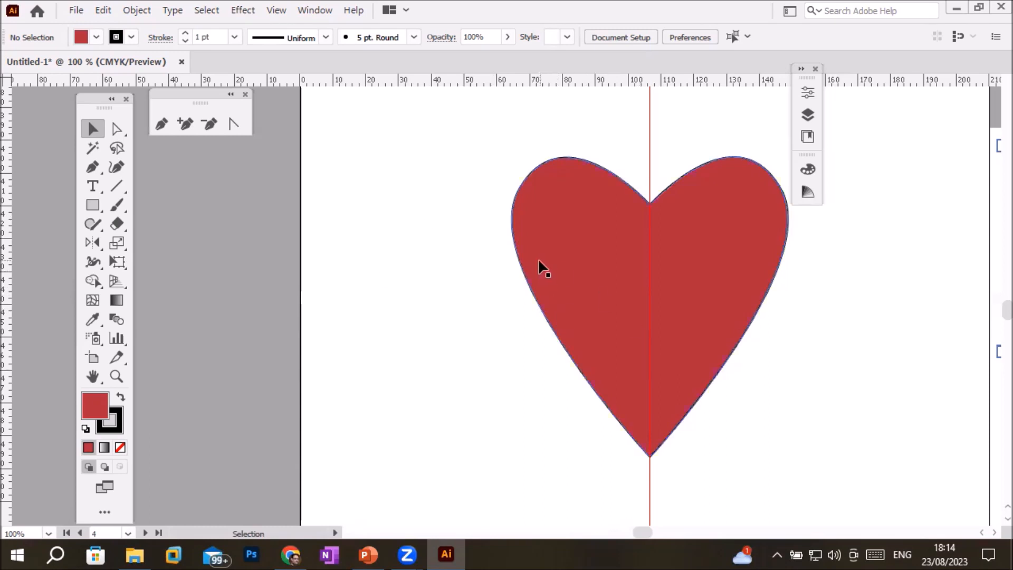
# Move the red heart away from the guide so that it sits partly off the artboard's left edge
pyautogui.click(92, 168)
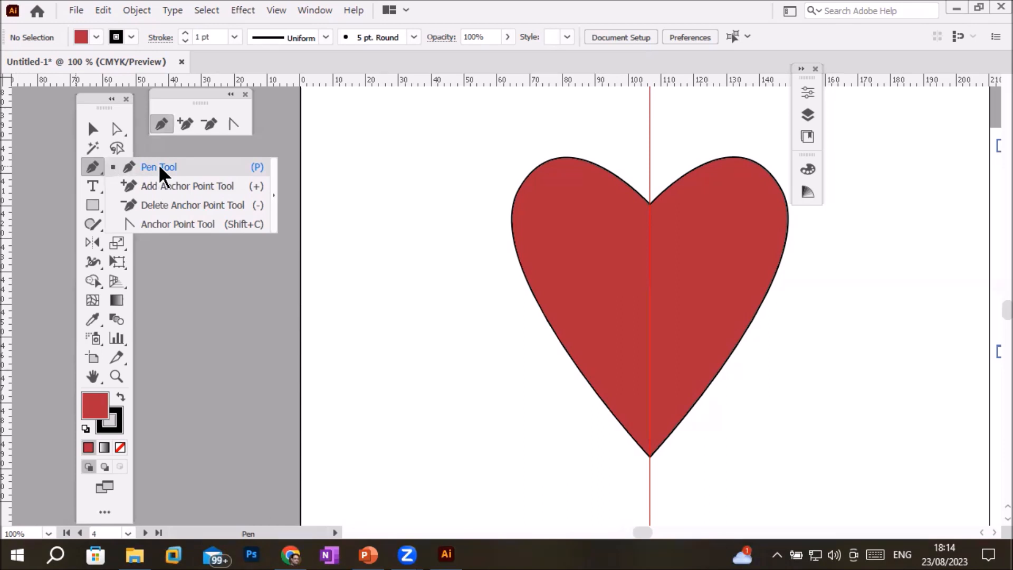
pyautogui.click(92, 207)
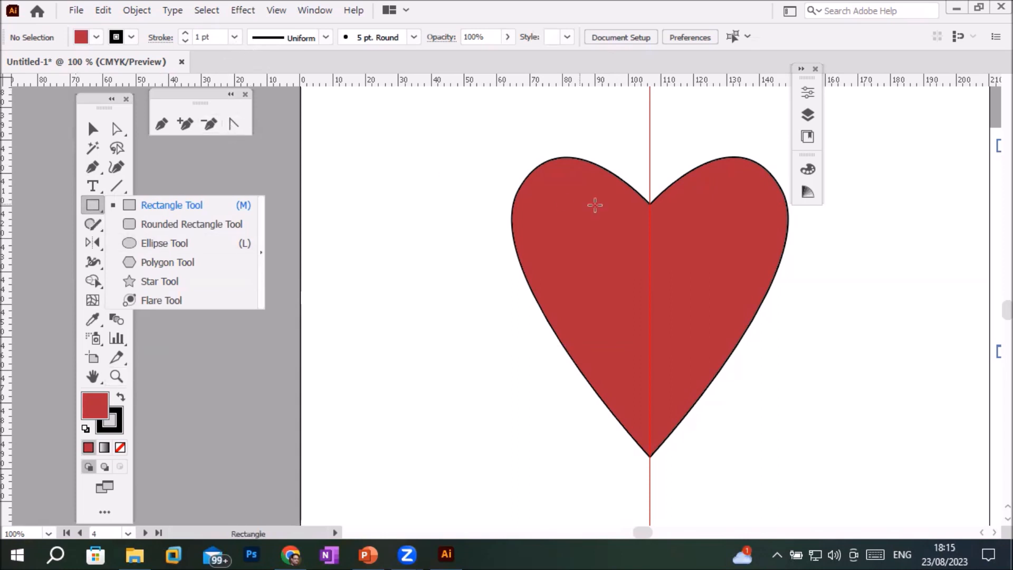
pyautogui.click(90, 125)
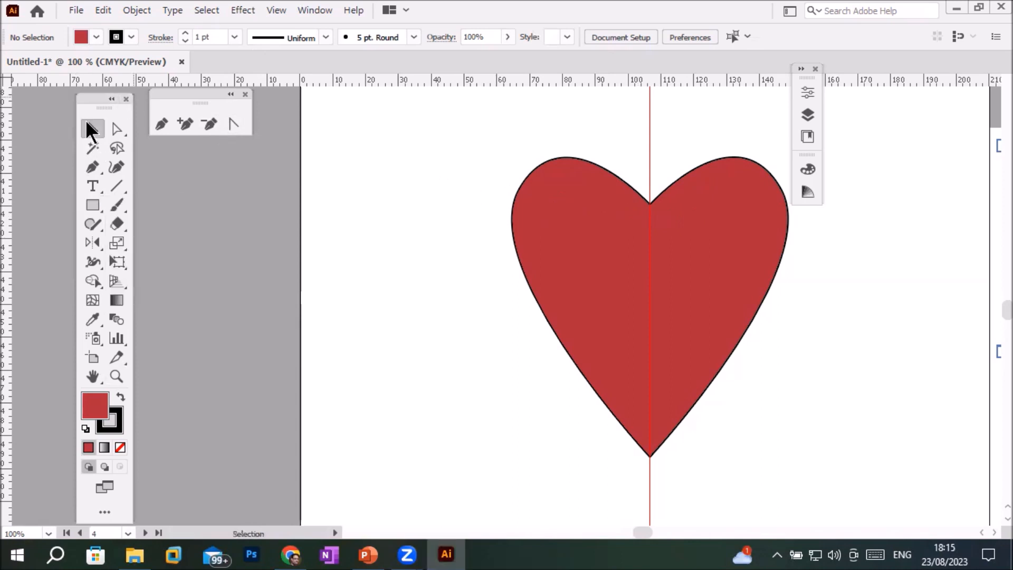
pyautogui.moveTo(673, 256); pyautogui.dragTo(254, 303)
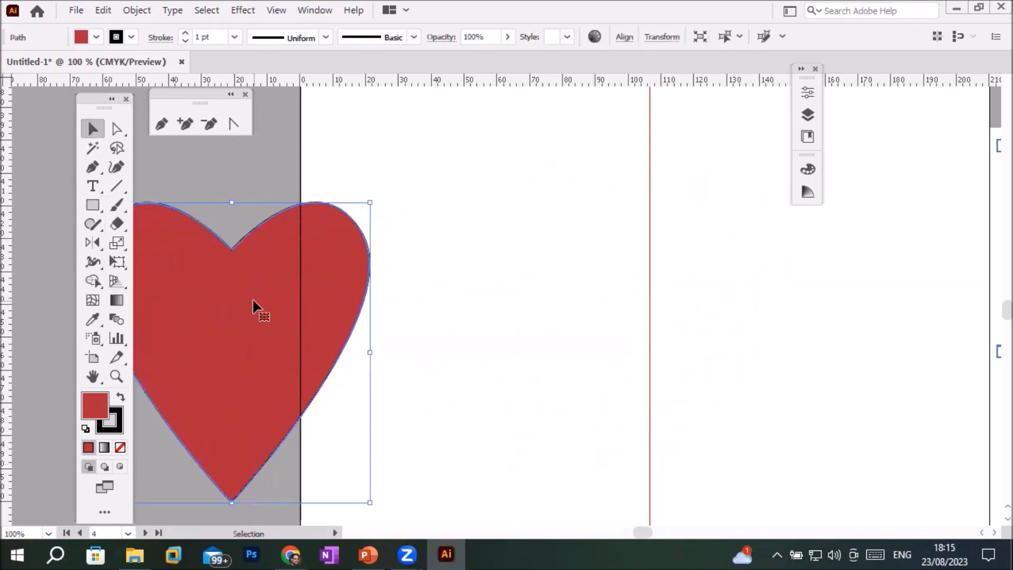
# Draw a tall, narrow ellipse about 15 mm wide and 33 mm tall in the empty area left of the vertical guide
pyautogui.click(92, 206)
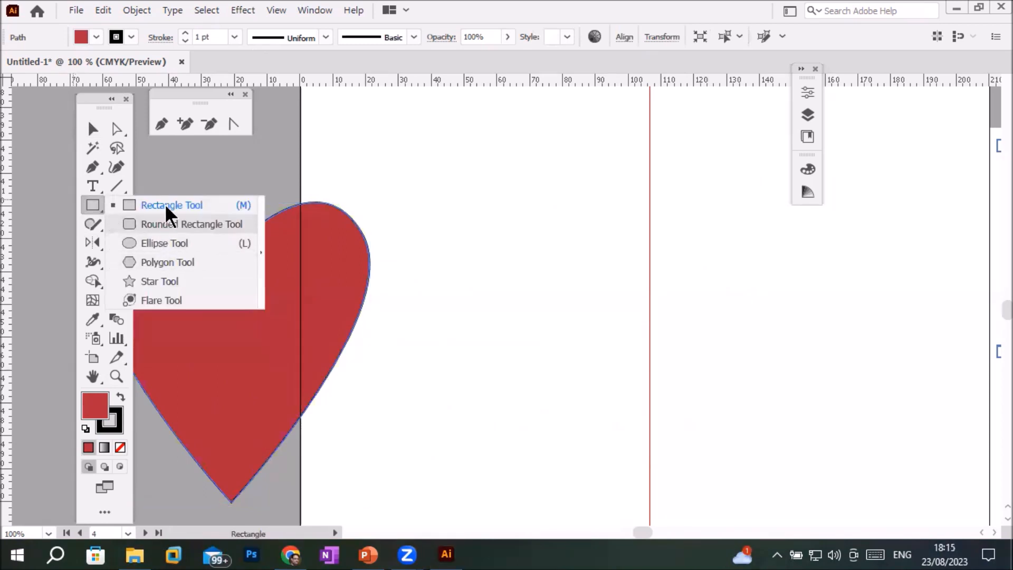
pyautogui.click(163, 243)
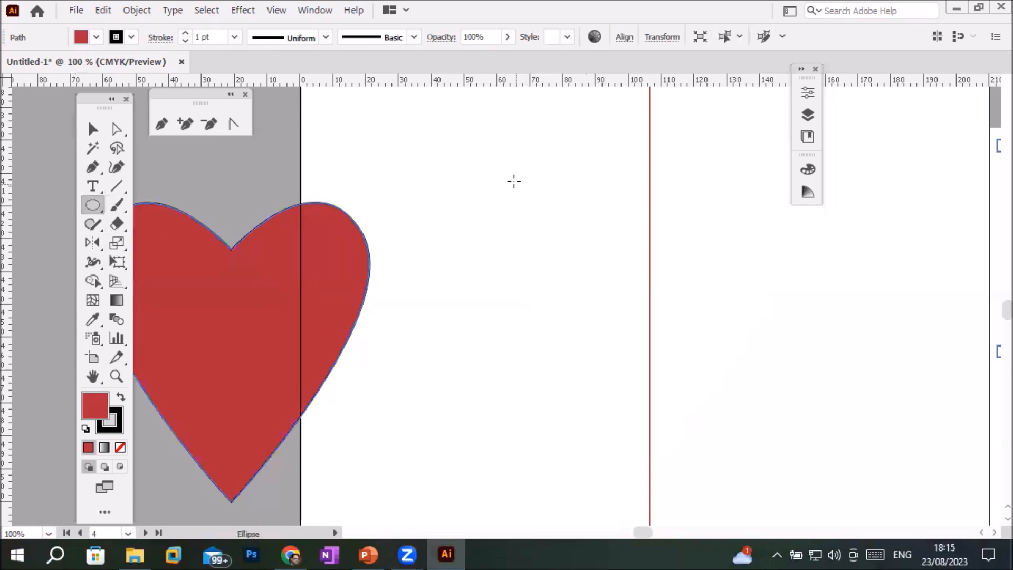
pyautogui.moveTo(547, 173); pyautogui.dragTo(599, 284)
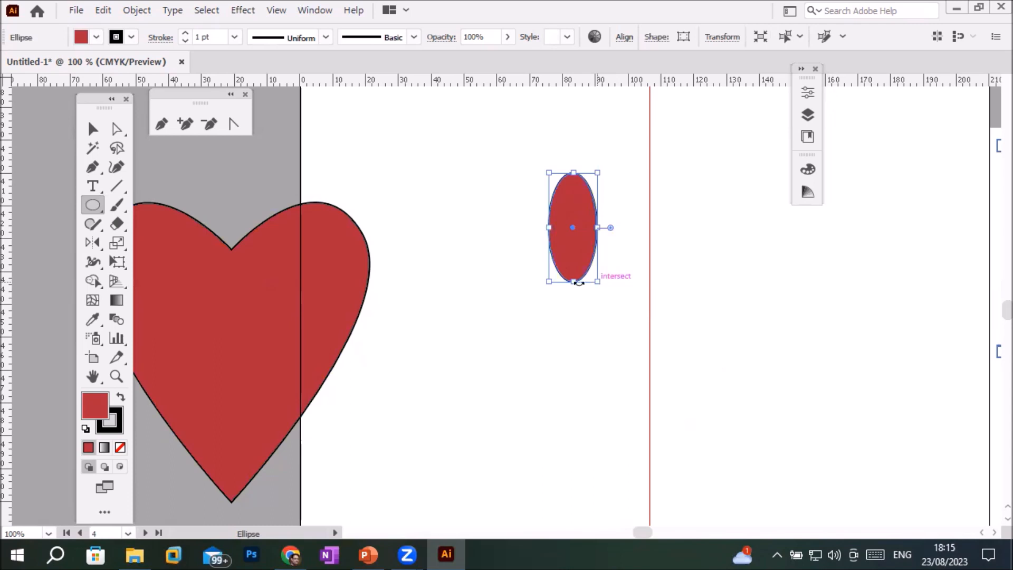
# Convert the ellipse's bottom anchor into a sharp corner with the Anchor Point tool
pyautogui.click(90, 165)
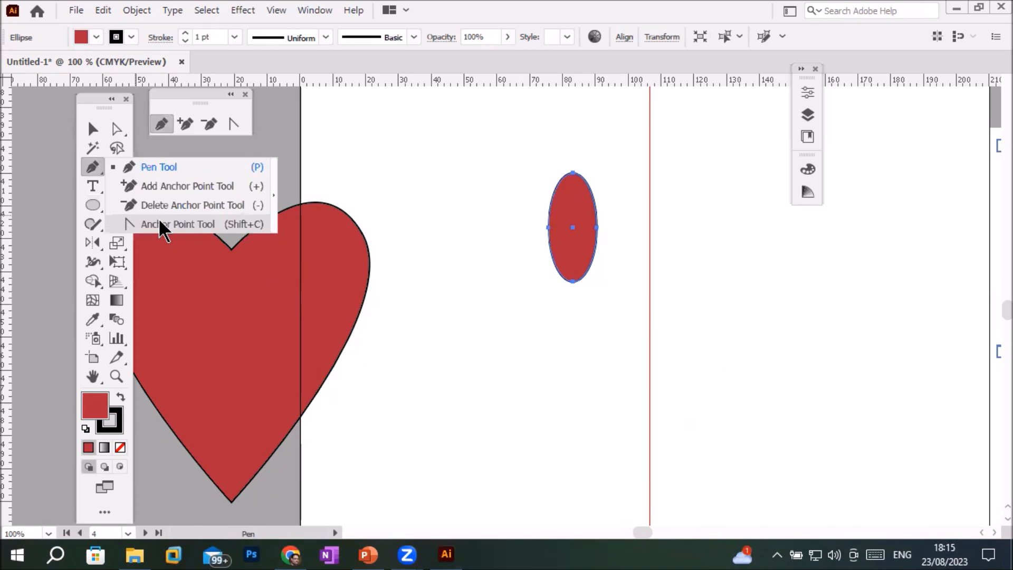
pyautogui.click(159, 223)
pyautogui.scroll(2, 563, 315)
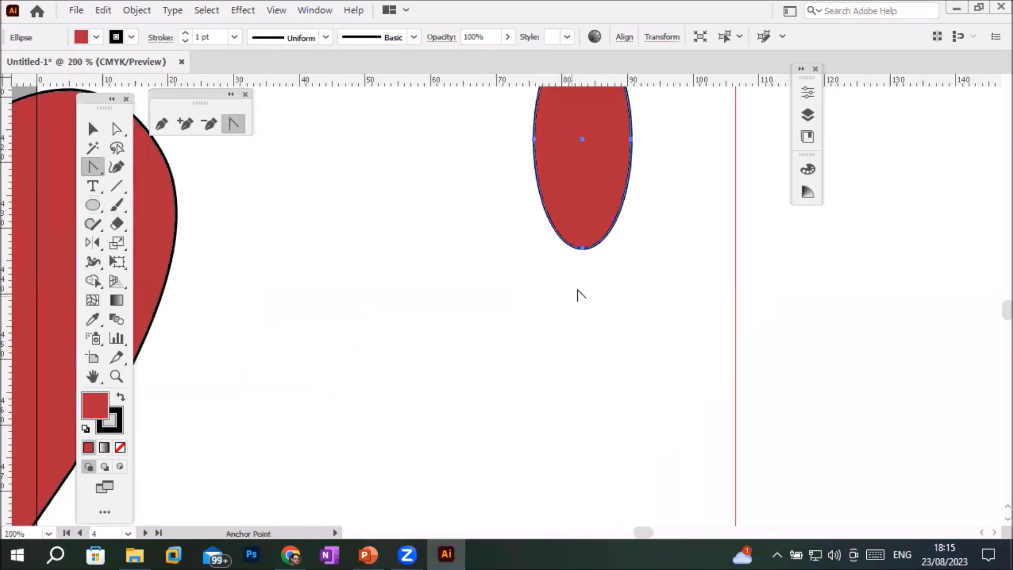
pyautogui.click(583, 249)
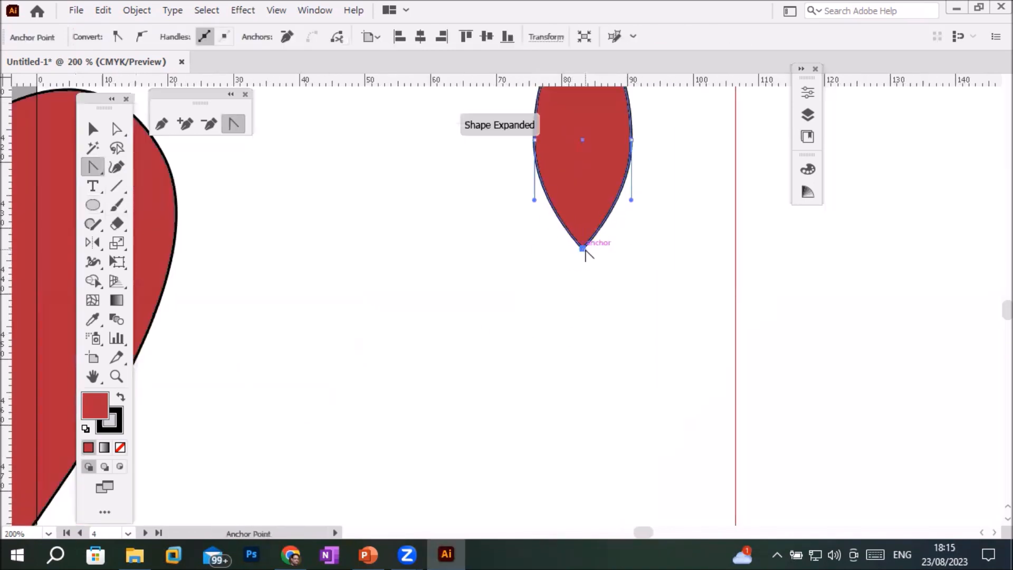
# Change the ellipse shape's fill to green 55A508
pyautogui.doubleClick(98, 407)
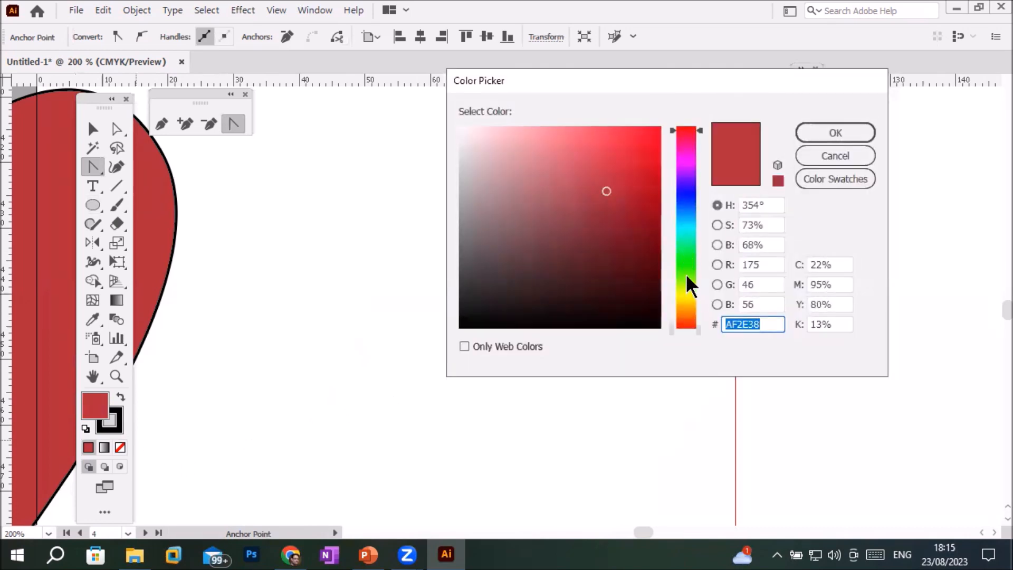
pyautogui.click(689, 277)
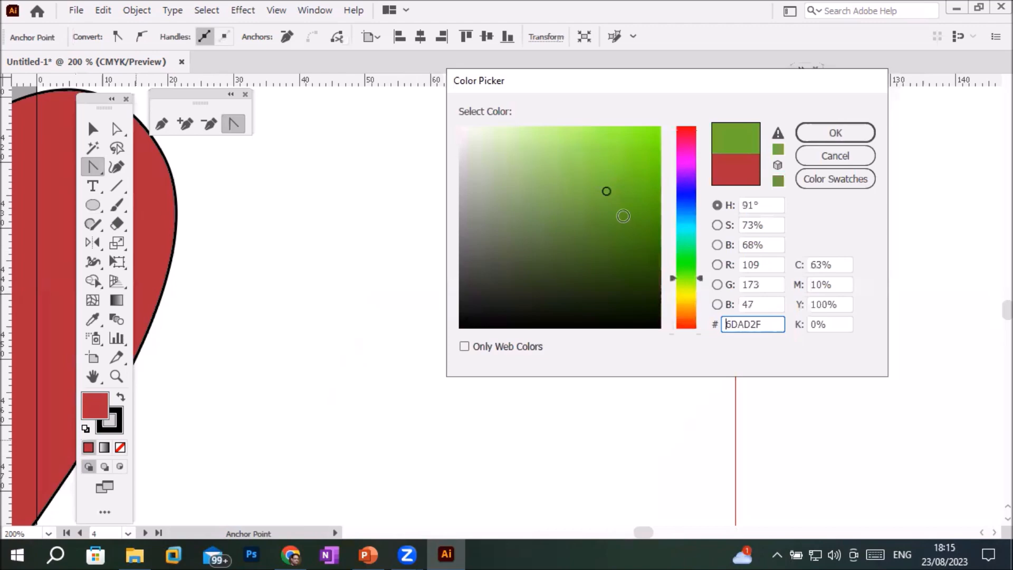
pyautogui.click(651, 198)
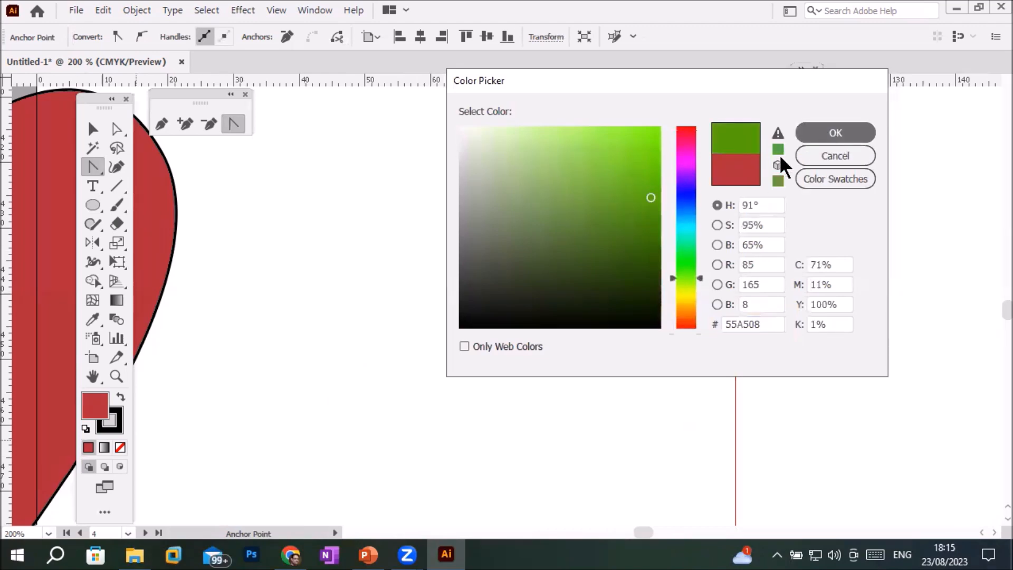
pyautogui.click(824, 134)
# Convert the green shape's top anchor into a sharp corner to form a leaf
pyautogui.press('space')
pyautogui.moveTo(699, 115); pyautogui.dragTo(660, 287)
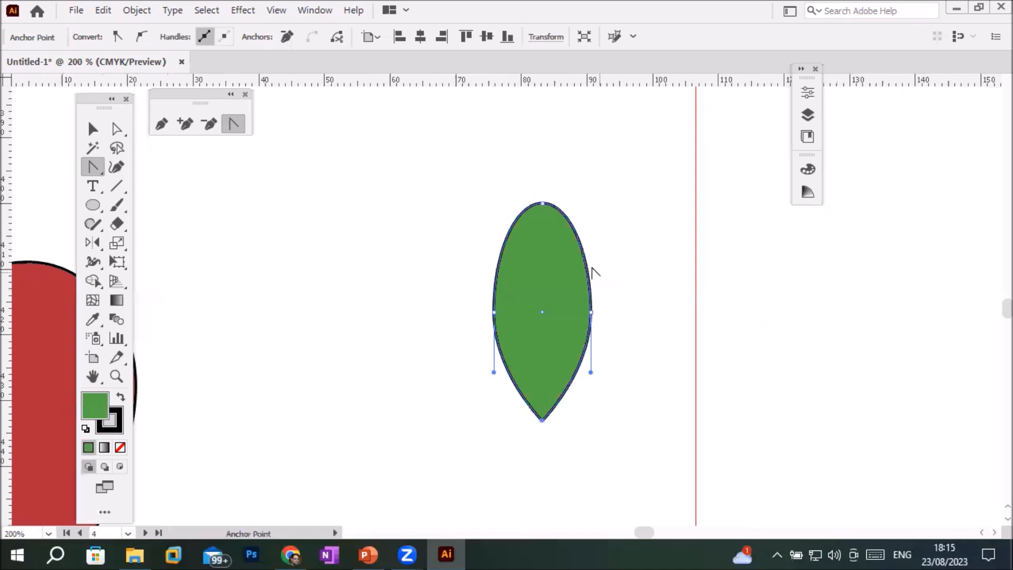
pyautogui.click(543, 204)
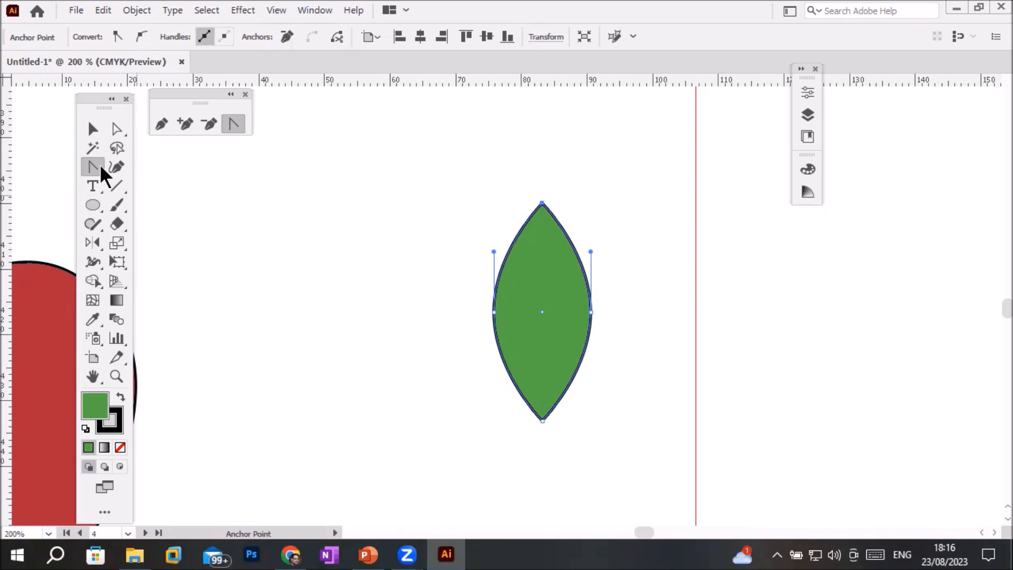
# Reshape the leaf by moving its right anchor slightly inward, tilting that anchor's upper handle outward and shifting the bottom tip to the right
pyautogui.click(117, 128)
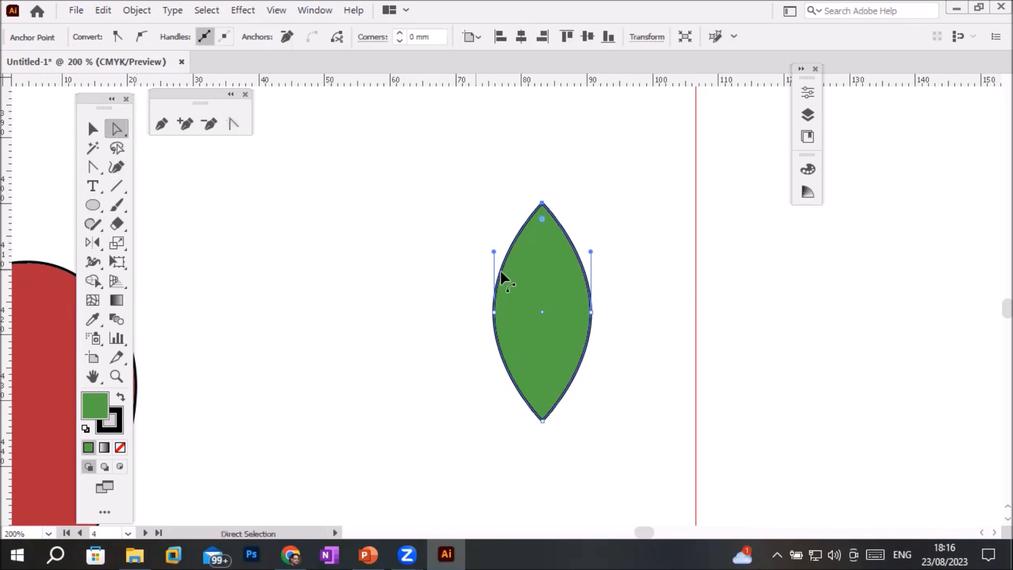
pyautogui.click(591, 313)
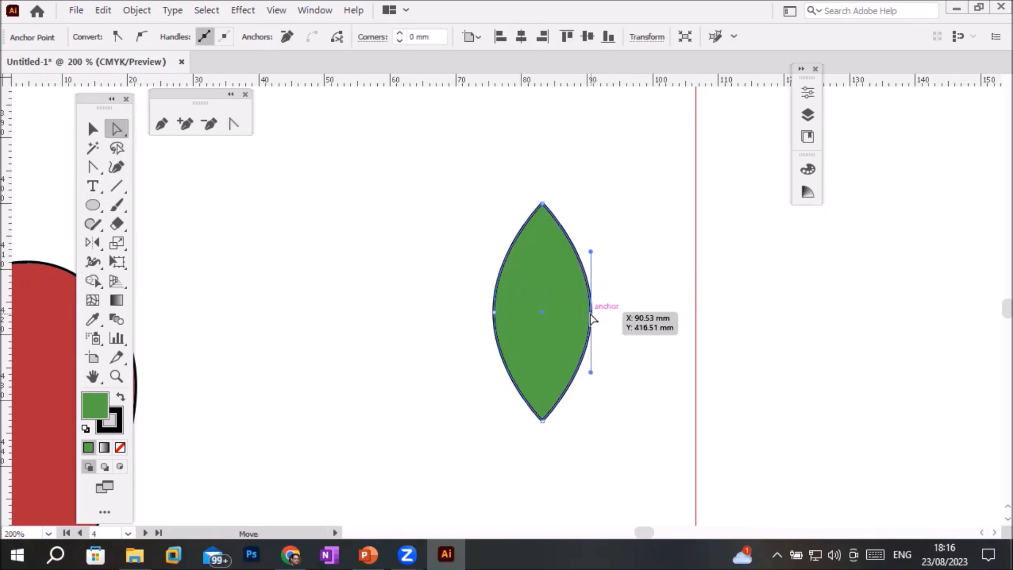
pyautogui.moveTo(591, 312)
pyautogui.mouseDown()
pyautogui.moveTo(568, 305)
pyautogui.moveTo(584, 310)
pyautogui.mouseUp()
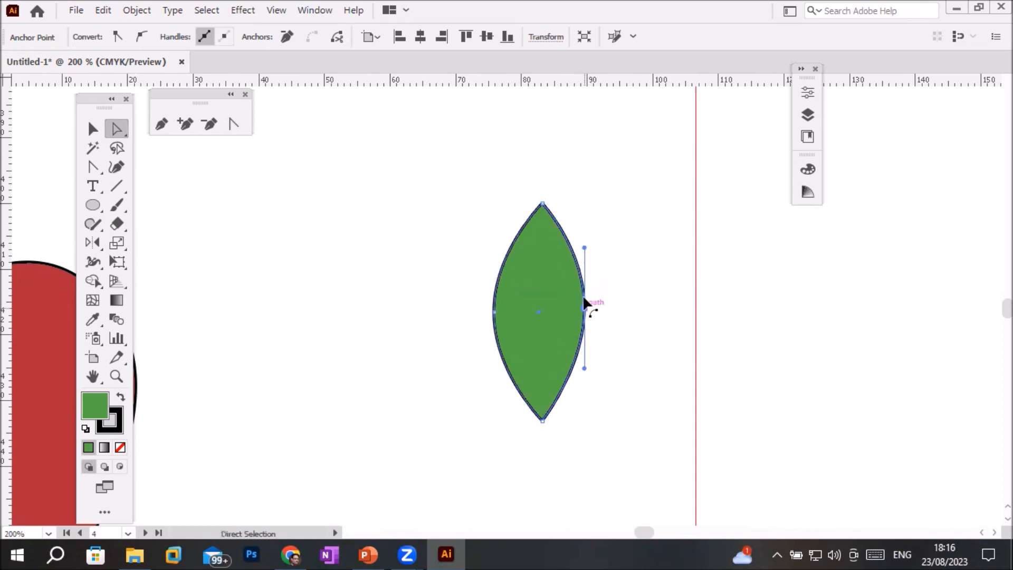
pyautogui.moveTo(584, 248); pyautogui.dragTo(598, 246)
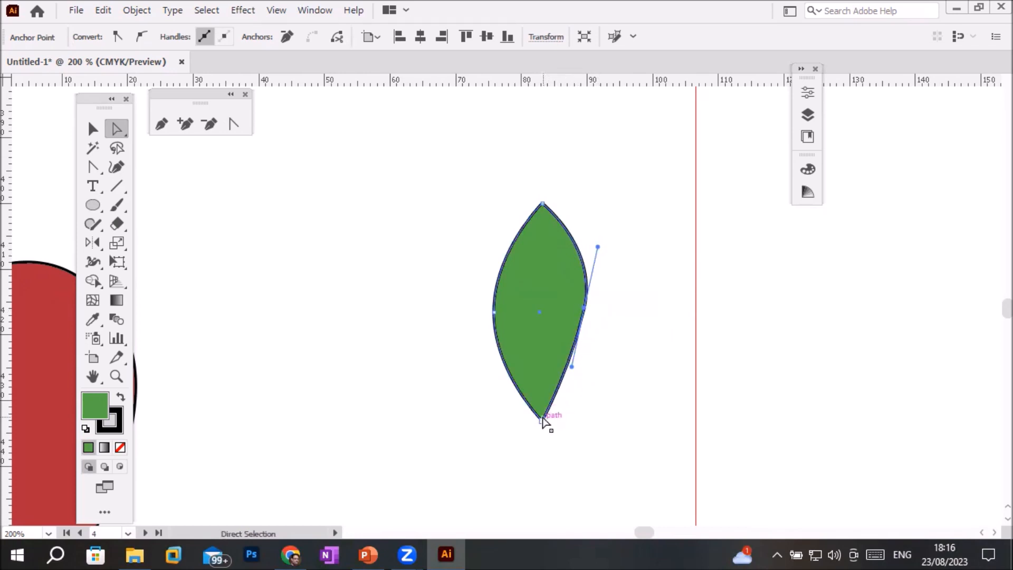
pyautogui.moveTo(543, 418); pyautogui.dragTo(556, 419)
pyautogui.click(390, 416)
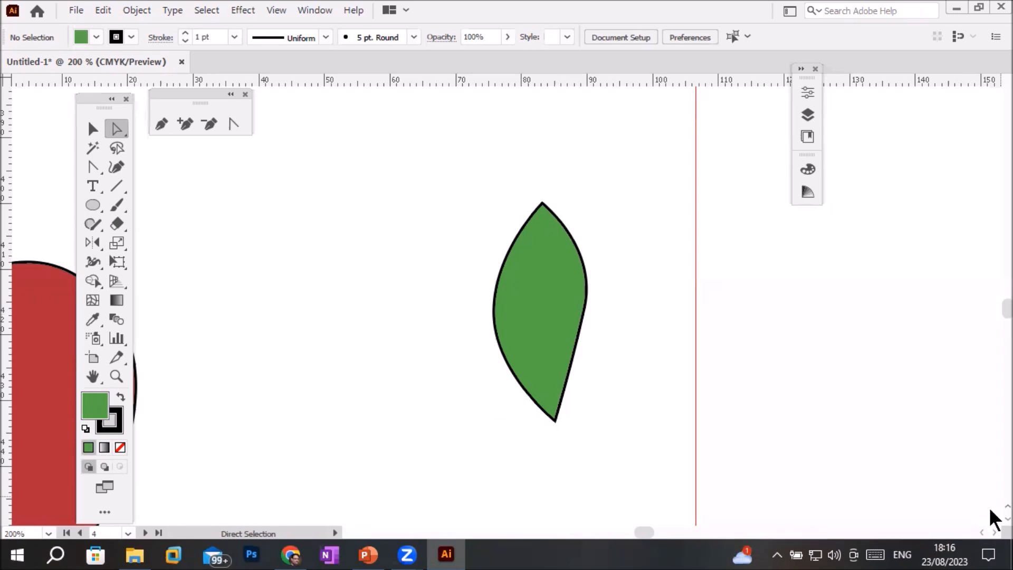
# Draw a green circle about 6 mm across below the leaf and move it up to touch the leaf's bottom tip
pyautogui.scroll(-5, 989, 514)
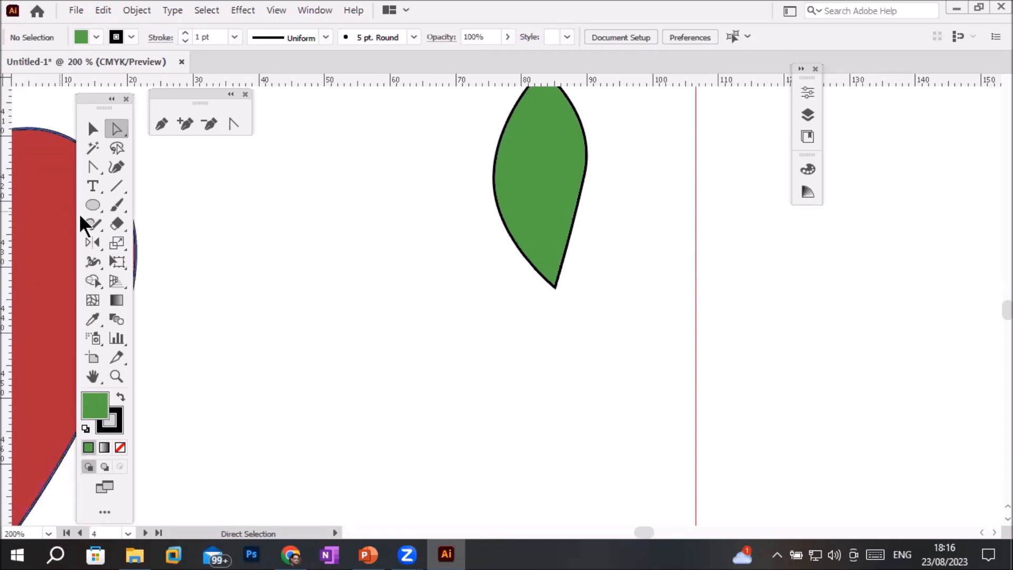
pyautogui.click(90, 200)
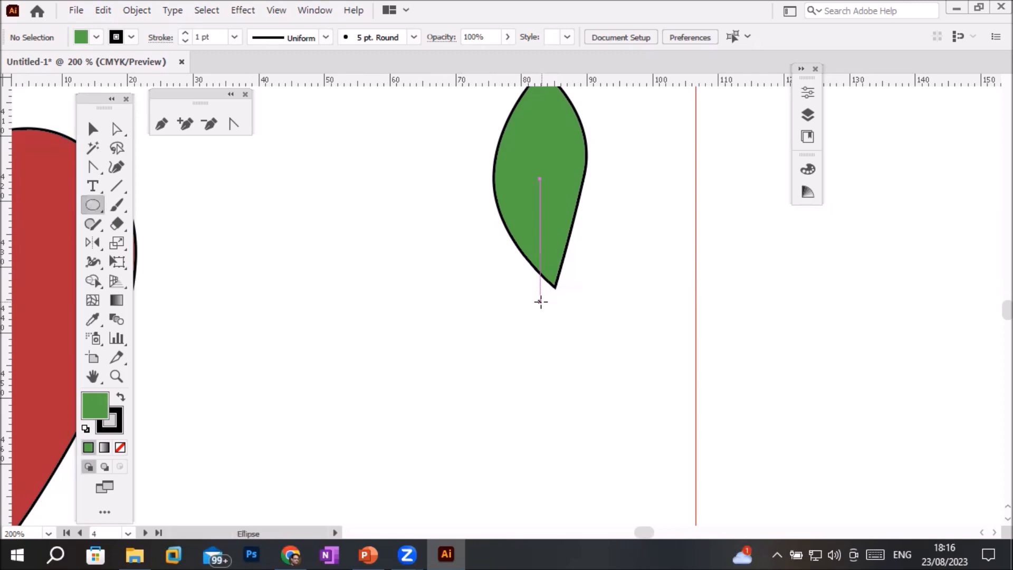
pyautogui.moveTo(536, 309)
pyautogui.mouseDown()
pyautogui.moveTo(613, 386)
pyautogui.moveTo(594, 364)
pyautogui.mouseUp()
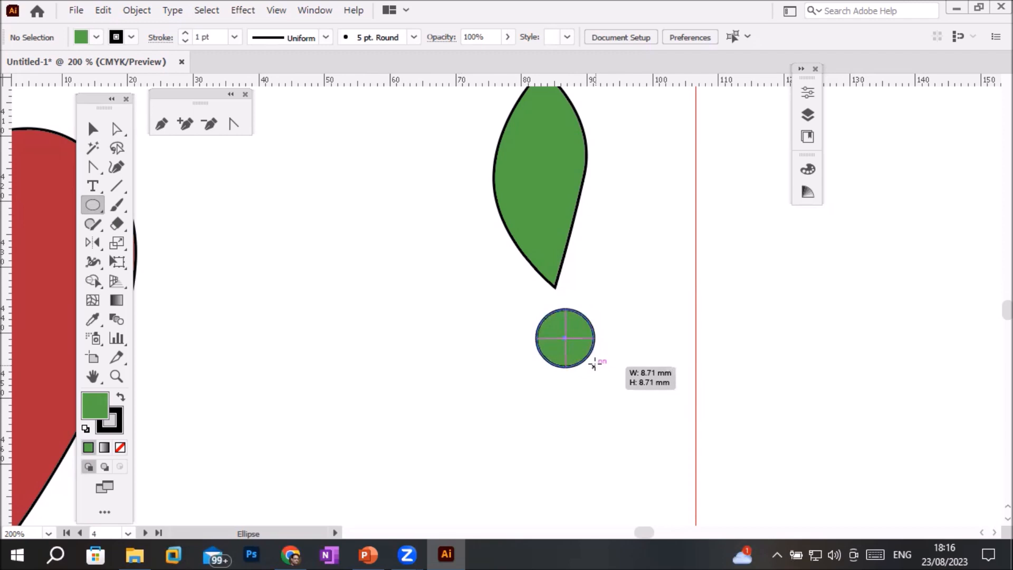
pyautogui.moveTo(593, 365); pyautogui.dragTo(576, 340)
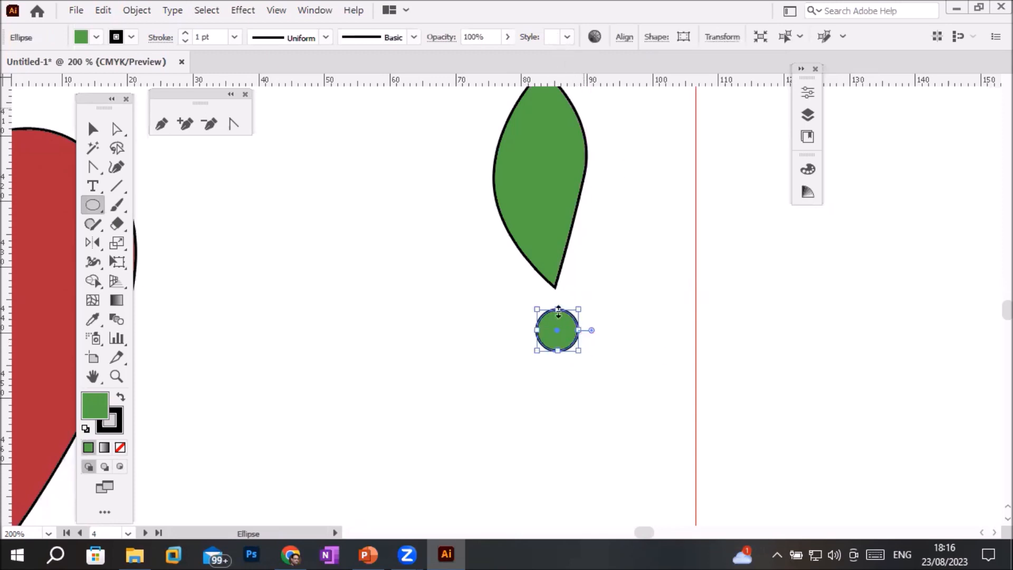
pyautogui.click(93, 130)
pyautogui.moveTo(553, 342); pyautogui.dragTo(554, 320)
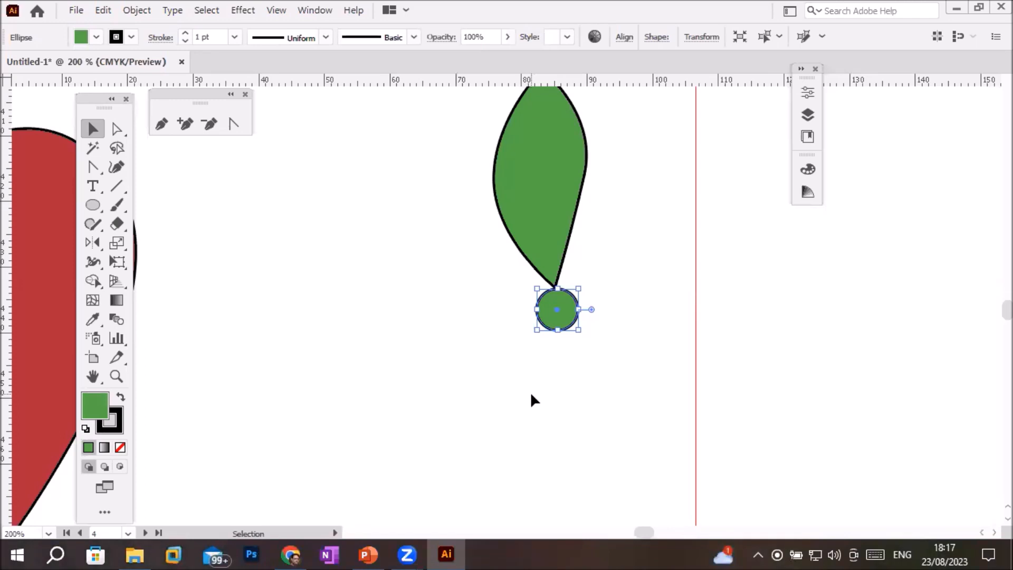
# Draw a straight vertical line about 20 mm long in the empty space between the heart and the leaf
pyautogui.moveTo(88, 243); pyautogui.dragTo(123, 248)
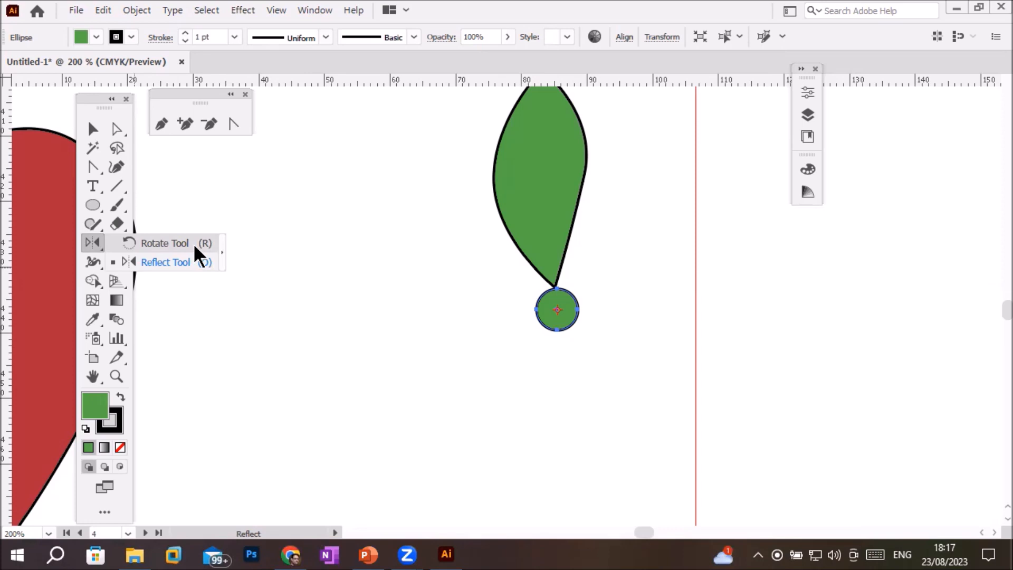
pyautogui.click(88, 240)
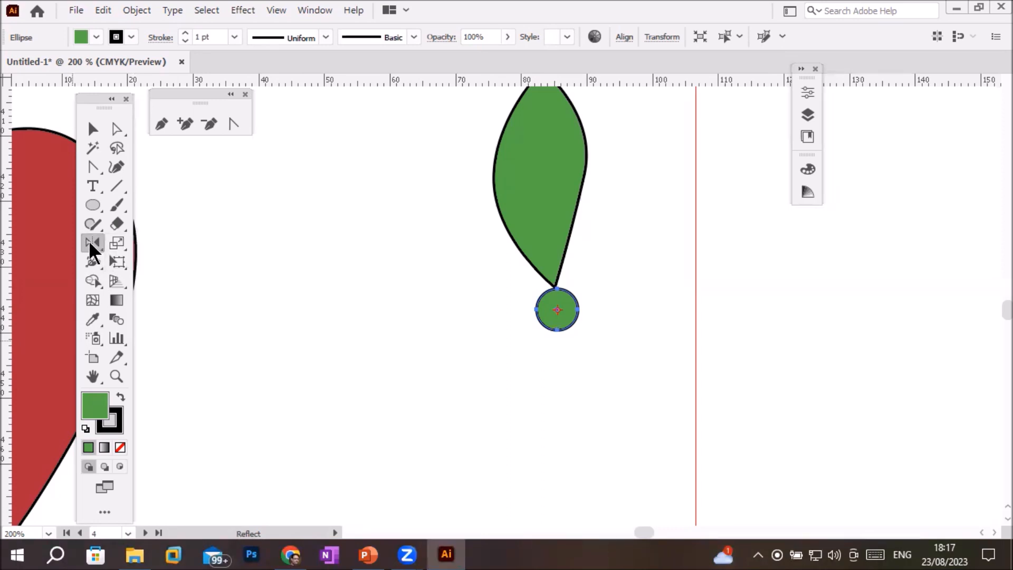
pyautogui.click(114, 183)
pyautogui.moveTo(288, 203); pyautogui.dragTo(288, 335)
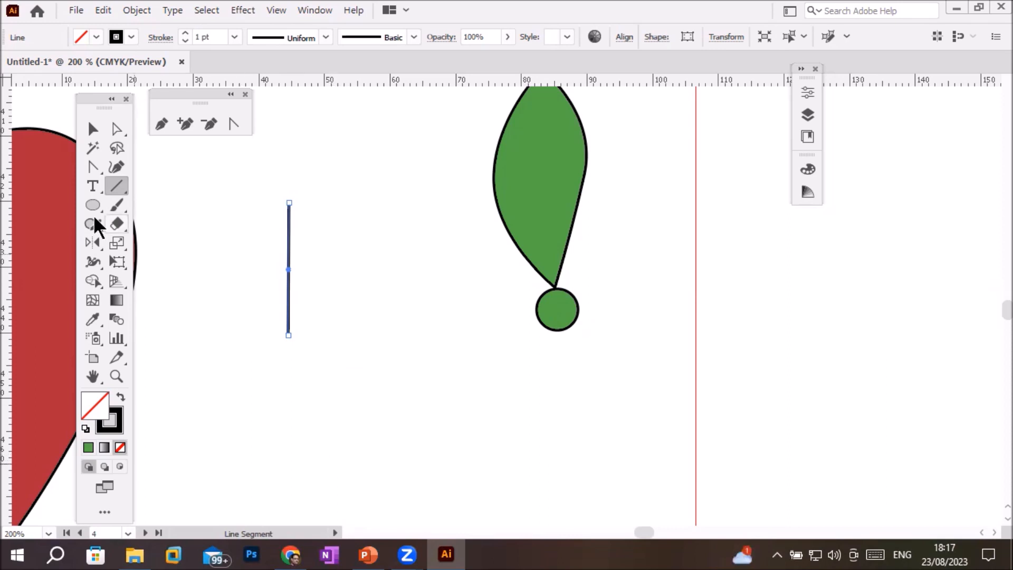
# Try a copy of the vertical line rotated by 360/5 degrees about its bottom end, and undo it
pyautogui.moveTo(90, 242); pyautogui.dragTo(155, 255)
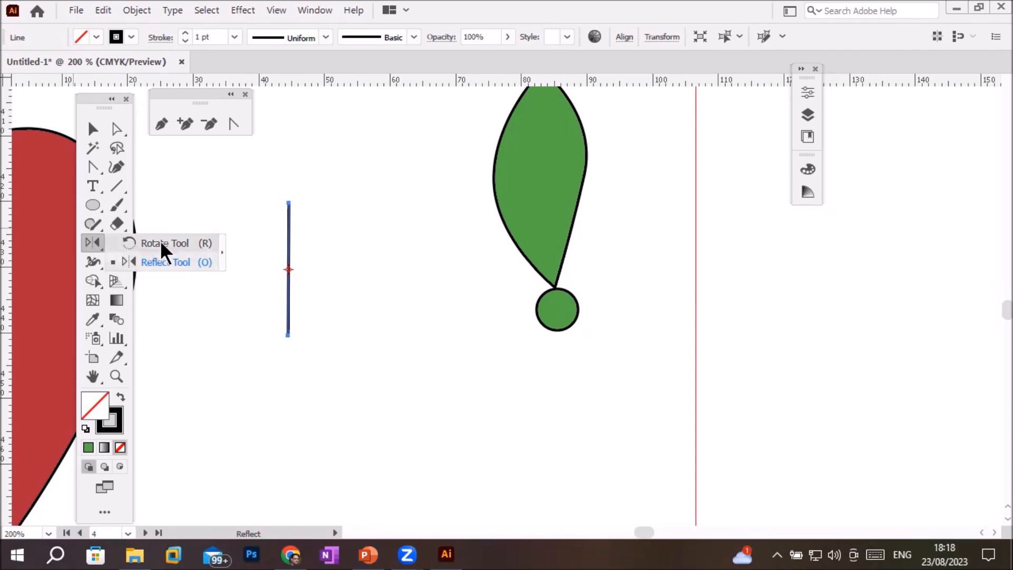
pyautogui.click(160, 240)
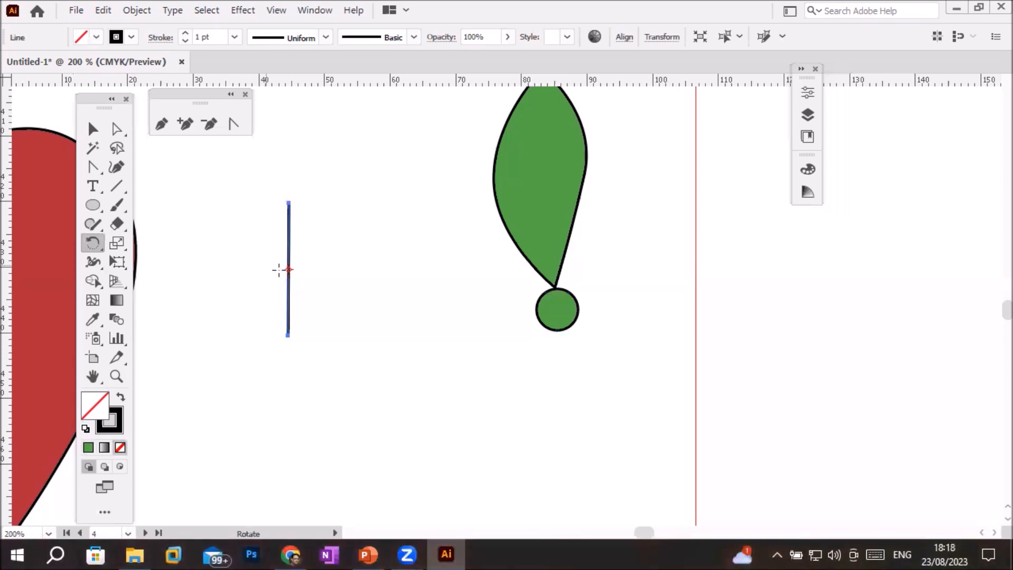
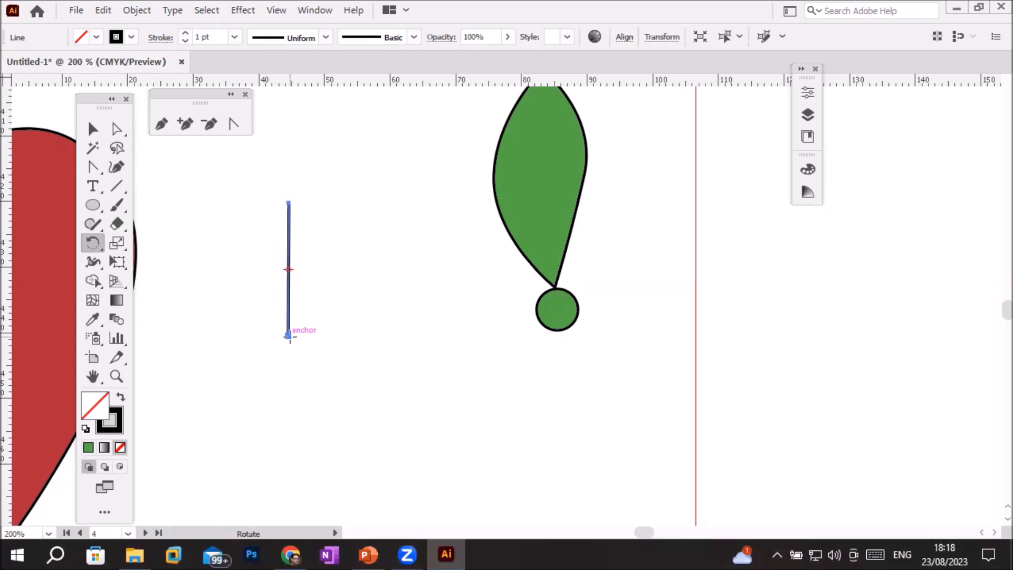
pyautogui.keyDown('alt'); pyautogui.click(289, 335); pyautogui.keyUp('alt')
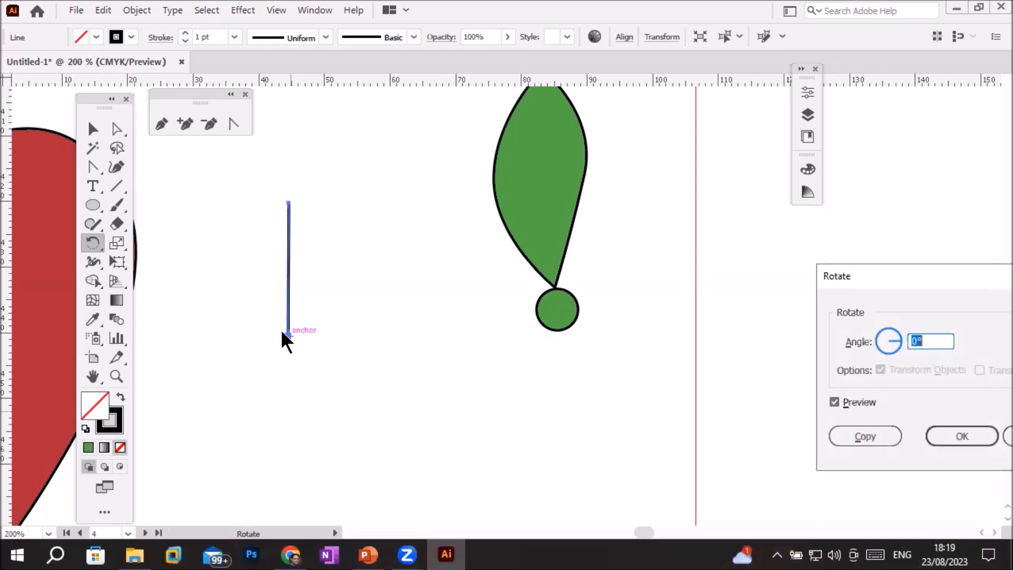
pyautogui.moveTo(852, 273); pyautogui.dragTo(650, 243)
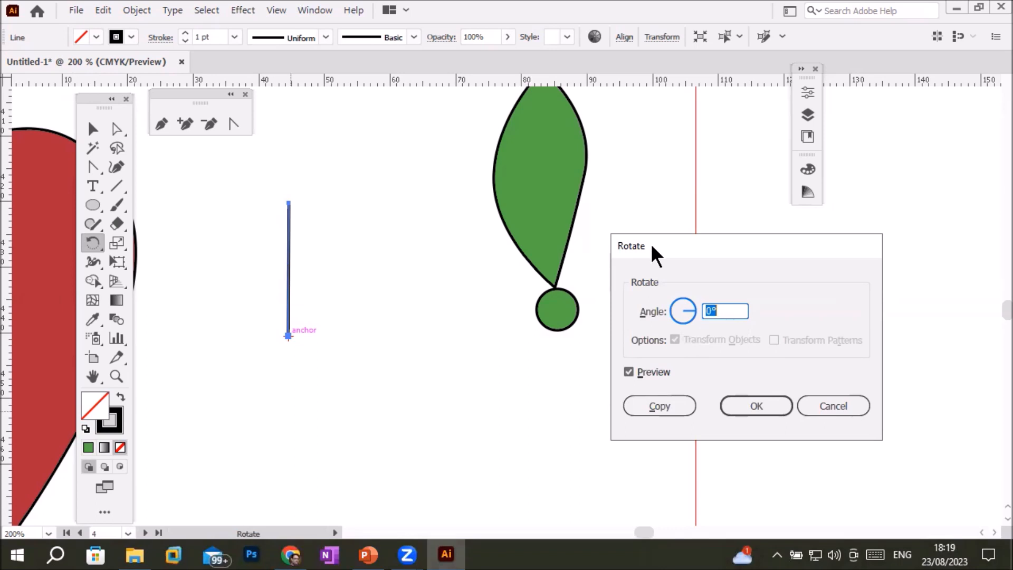
pyautogui.click(734, 310)
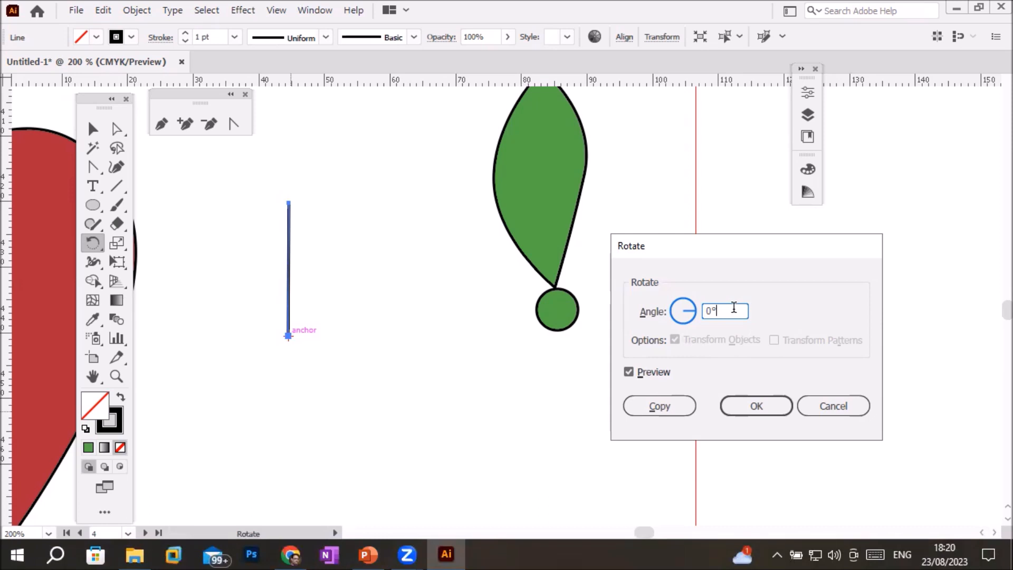
pyautogui.doubleClick(737, 310)
pyautogui.write('360')
pyautogui.write('/')
pyautogui.write('5')
pyautogui.click(661, 406)
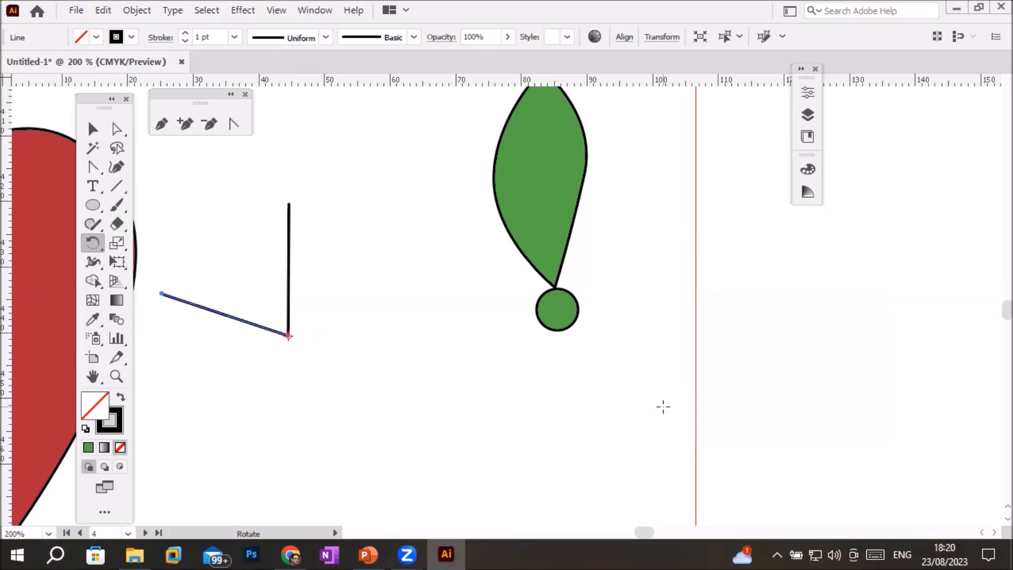
pyautogui.hotkey('ctrl', 'z')
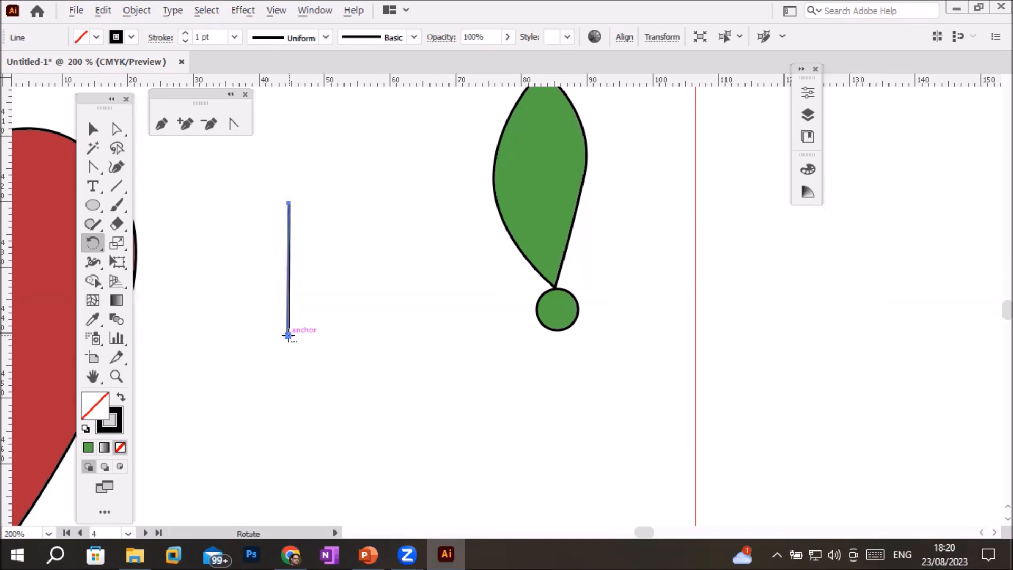
# Create a copy of the vertical line rotated by 20° about its bottom endpoint
pyautogui.keyDown('alt'); pyautogui.click(288, 335); pyautogui.keyUp('alt')
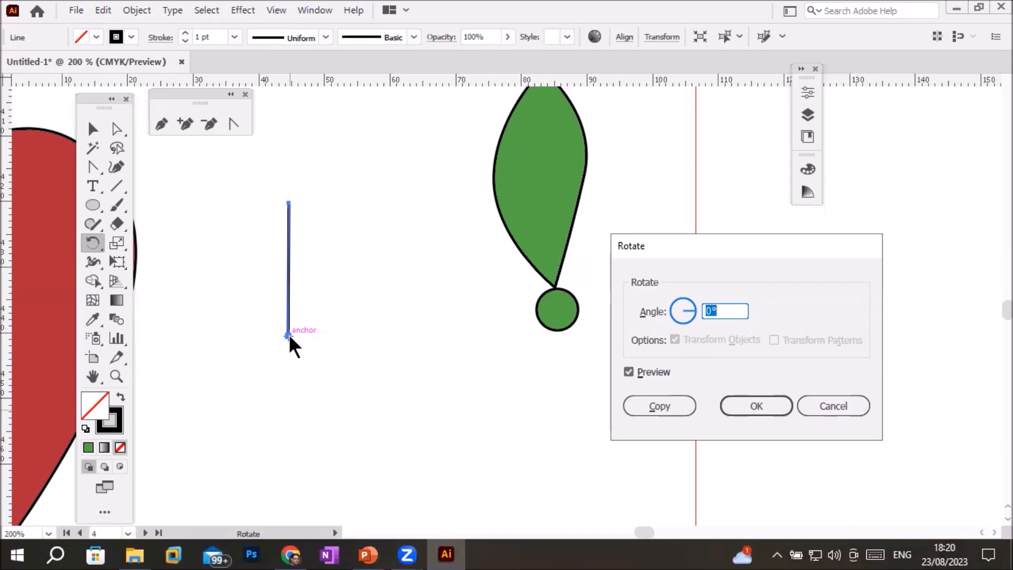
pyautogui.click(737, 309)
pyautogui.doubleClick(731, 309)
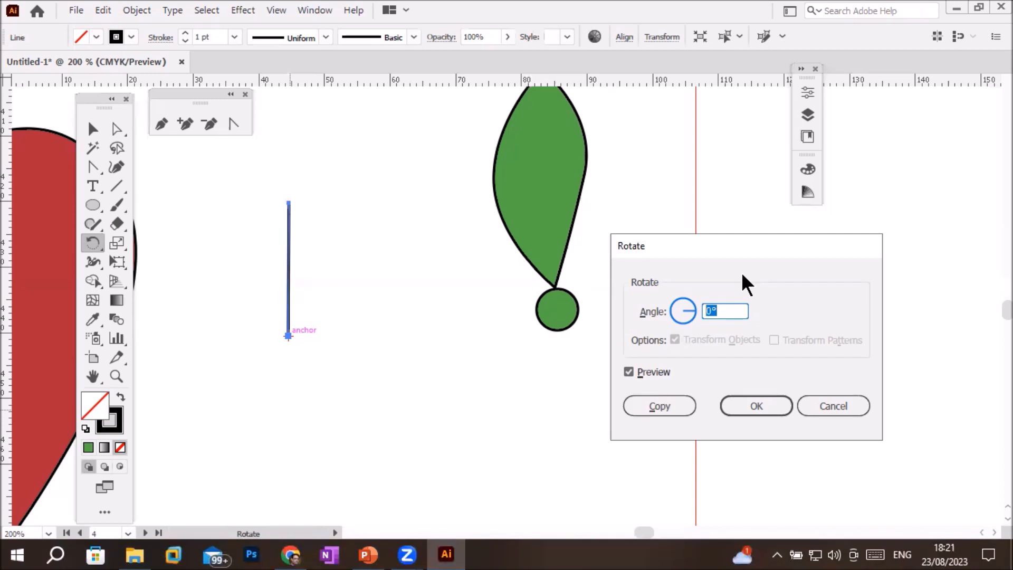
pyautogui.write('20')
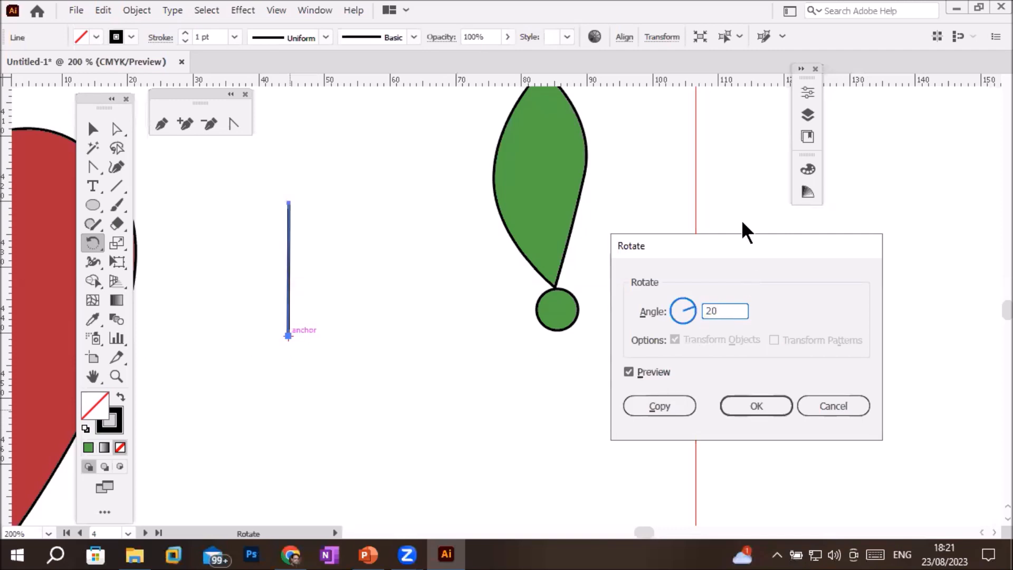
pyautogui.click(678, 407)
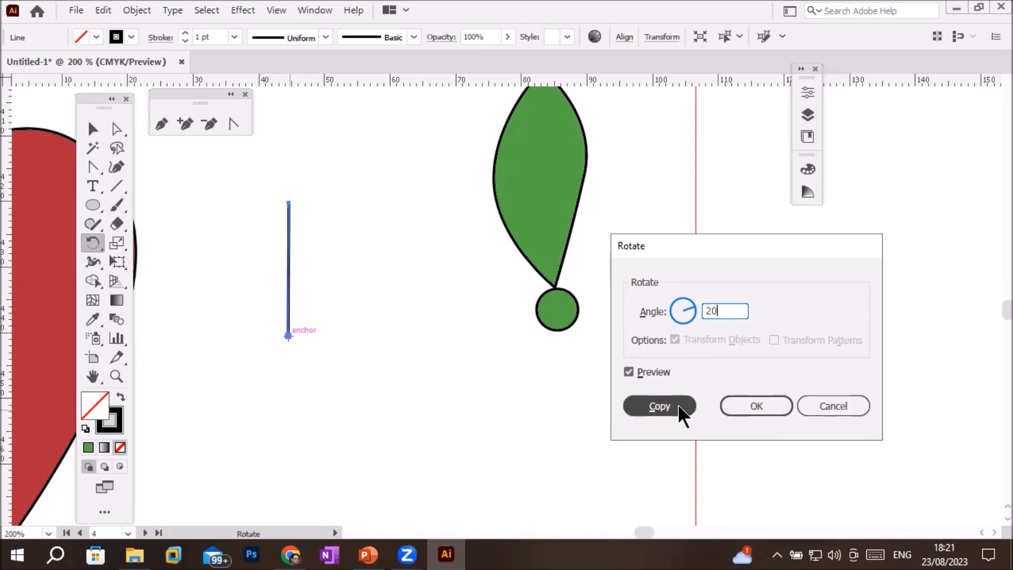
pyautogui.click(679, 404)
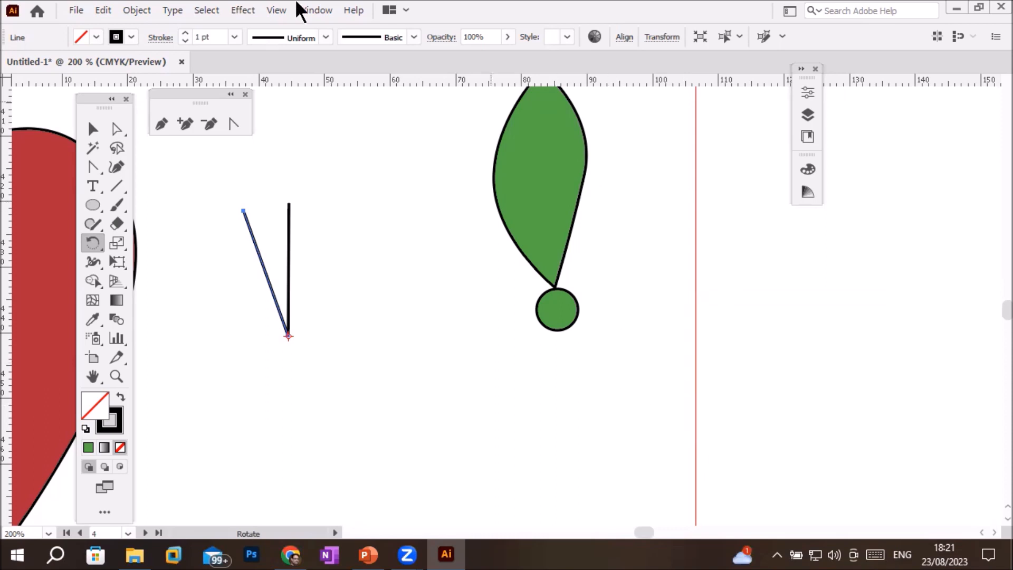
pyautogui.click(104, 11)
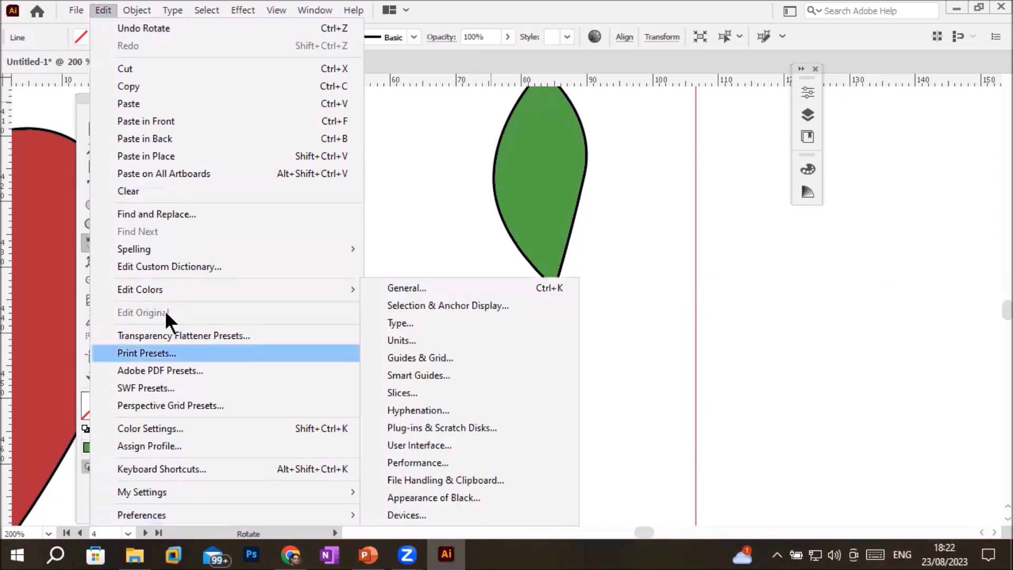
pyautogui.moveTo(145, 11)
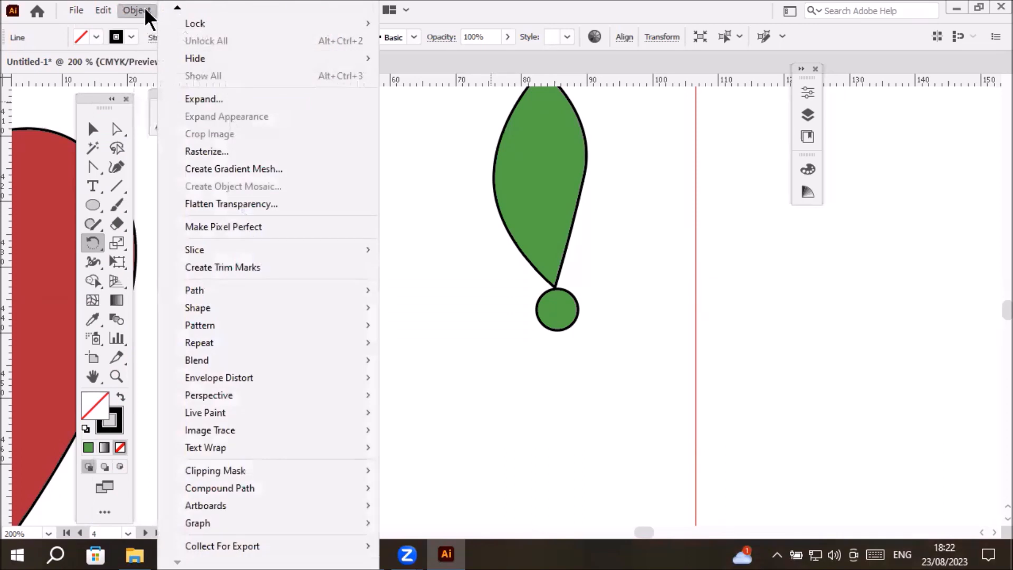
pyautogui.click(147, 9)
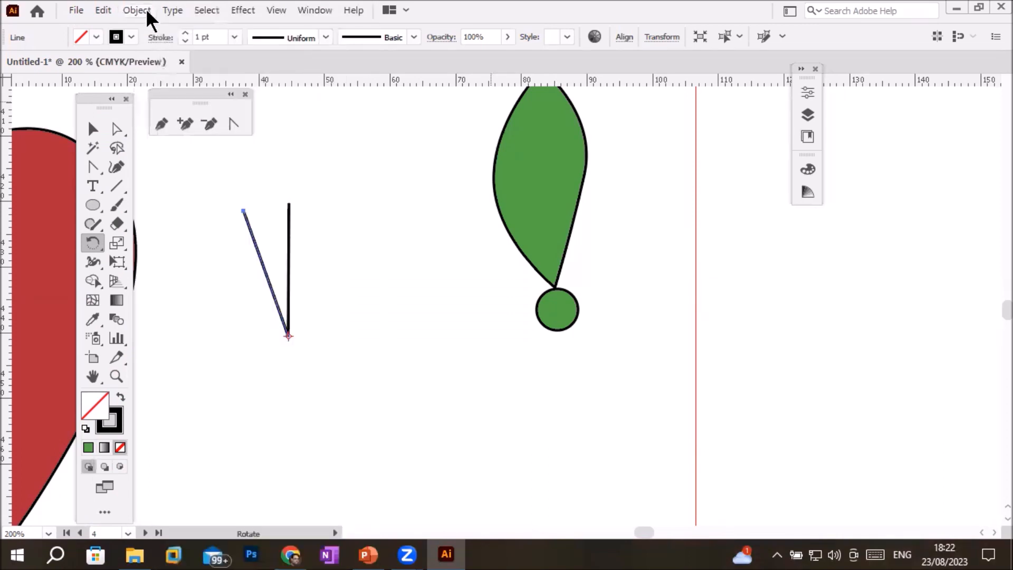
pyautogui.click(206, 8)
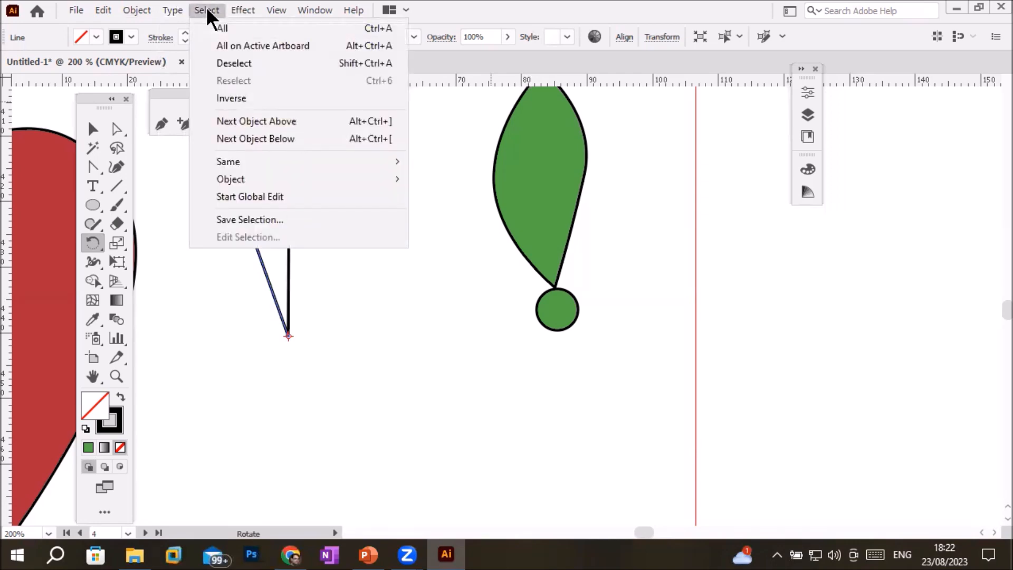
pyautogui.click(95, 11)
pyautogui.click(96, 11)
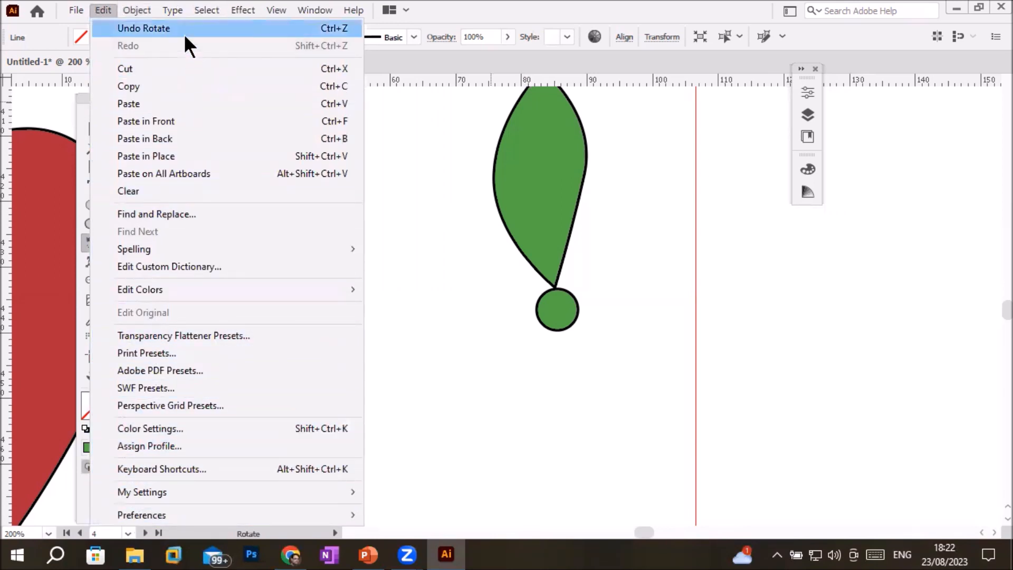
pyautogui.click(686, 313)
# Repeat the rotated copy of the line 16 times to complete a full circle of radiating lines
pyautogui.press('ctrl')
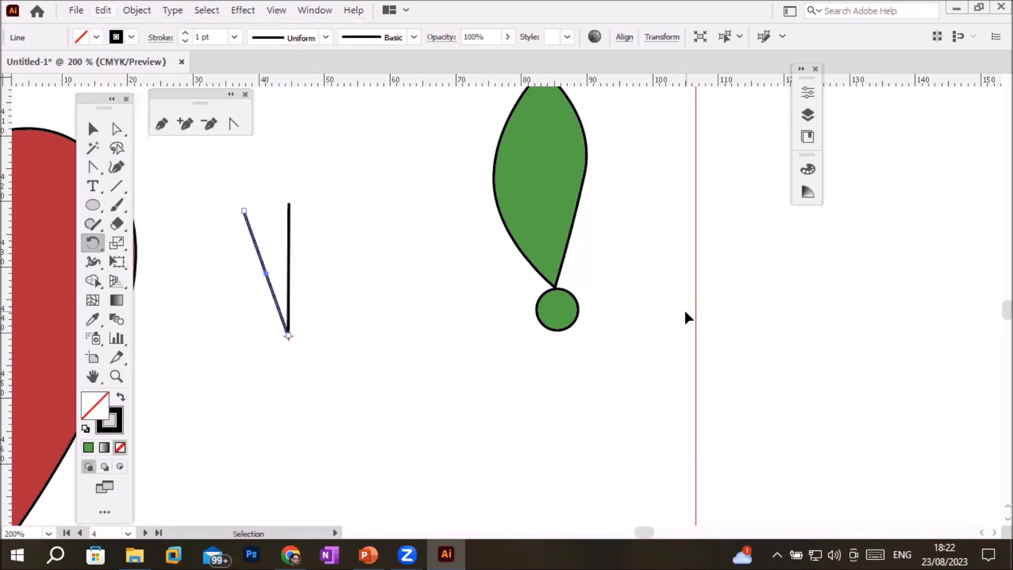
pyautogui.hotkey('ctrl', 'd')
pyautogui.hotkey('ctrl', 'd')
pyautogui.hotkey('ctrl', 'd')
pyautogui.hotkey('ctrl', 'd')
pyautogui.hotkey('ctrl', 'd')
pyautogui.hotkey('ctrl', 'd')
pyautogui.hotkey('ctrl', 'd')
pyautogui.hotkey('ctrl', 'd')
pyautogui.hotkey('ctrl', 'd')
pyautogui.hotkey('ctrl', 'd')
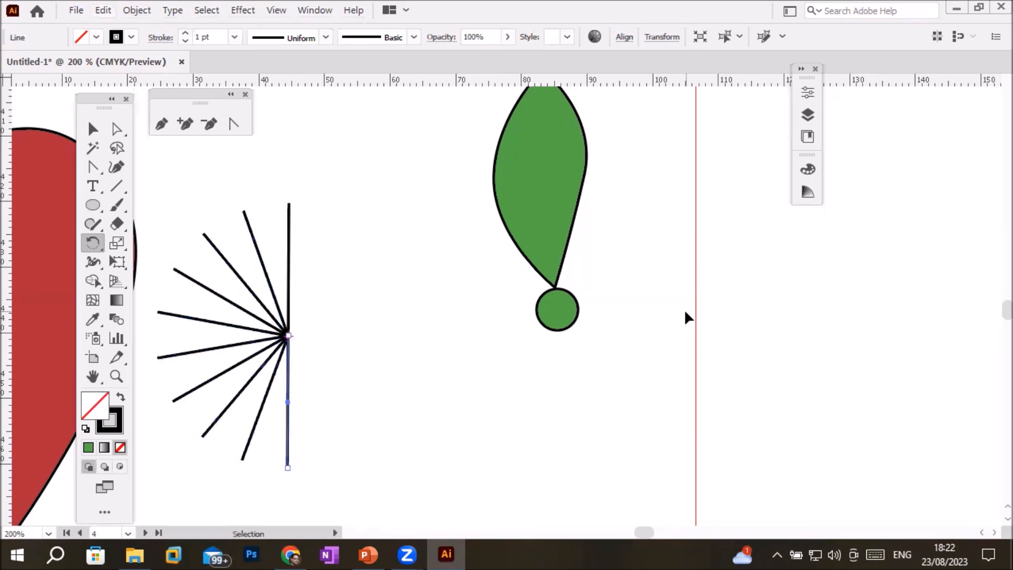
pyautogui.hotkey('ctrl', 'd')
pyautogui.hotkey('ctrl', 'd')
pyautogui.hotkey('ctrl', 'd')
pyautogui.hotkey('ctrl', 'd')
pyautogui.hotkey('ctrl', 'd')
pyautogui.hotkey('ctrl', 'd')
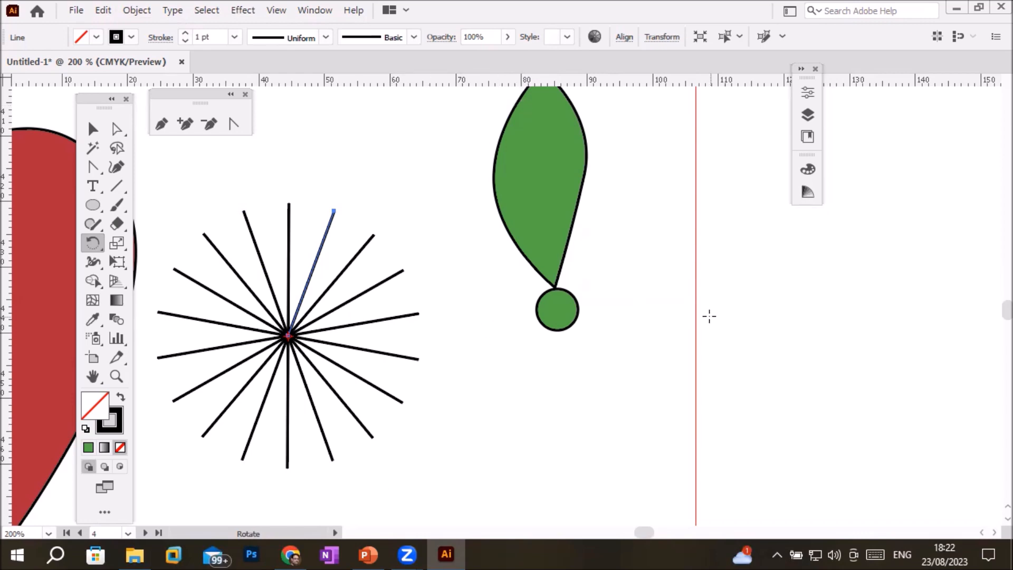
# Scale the green leaf down to about 13 mm tall, keeping its bottom tip on the small circle
pyautogui.scroll(-2, 705, 313)
pyautogui.scroll(1, 702, 311)
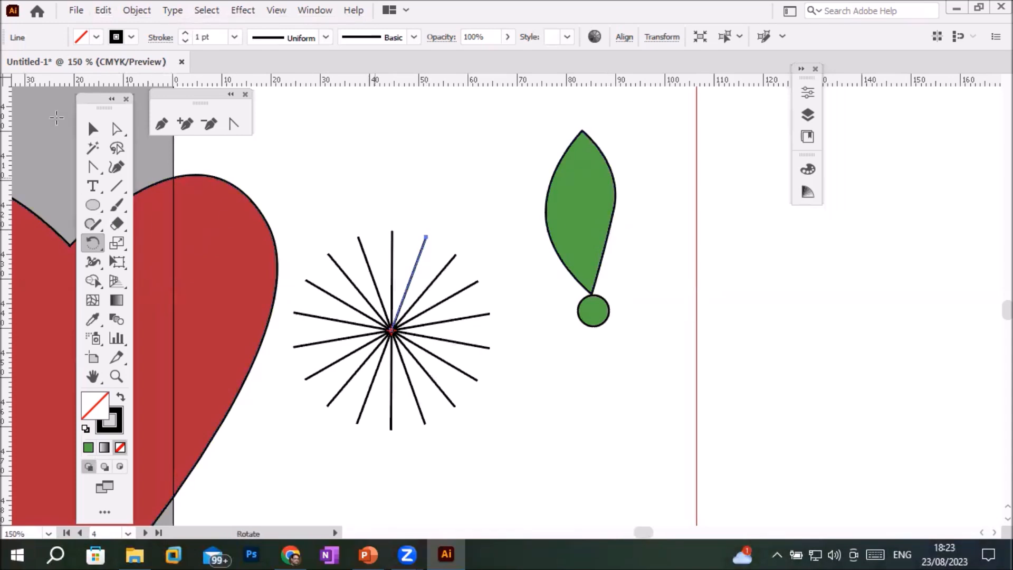
pyautogui.click(117, 129)
pyautogui.click(564, 169)
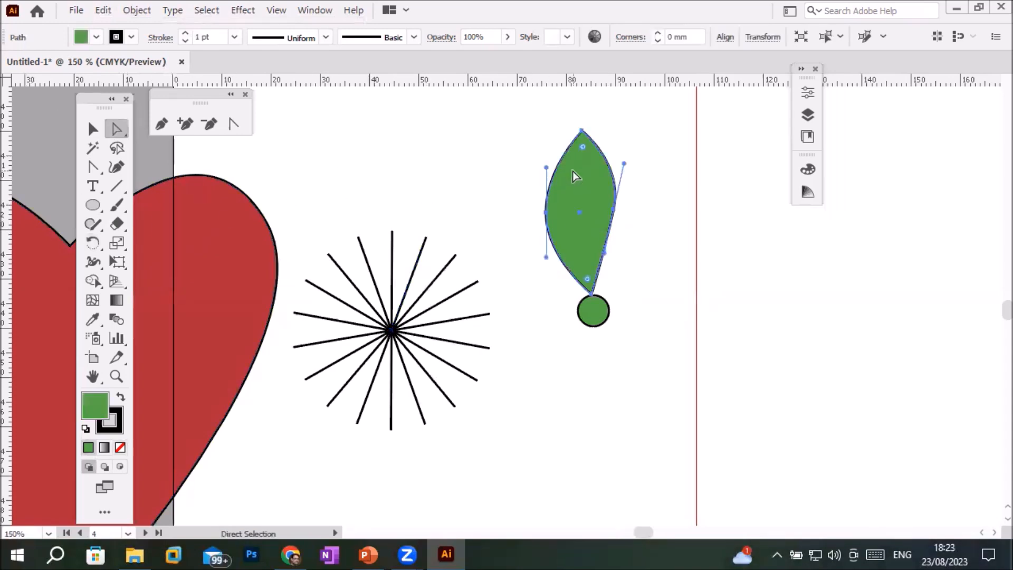
pyautogui.click(92, 129)
pyautogui.moveTo(615, 131); pyautogui.dragTo(589, 252)
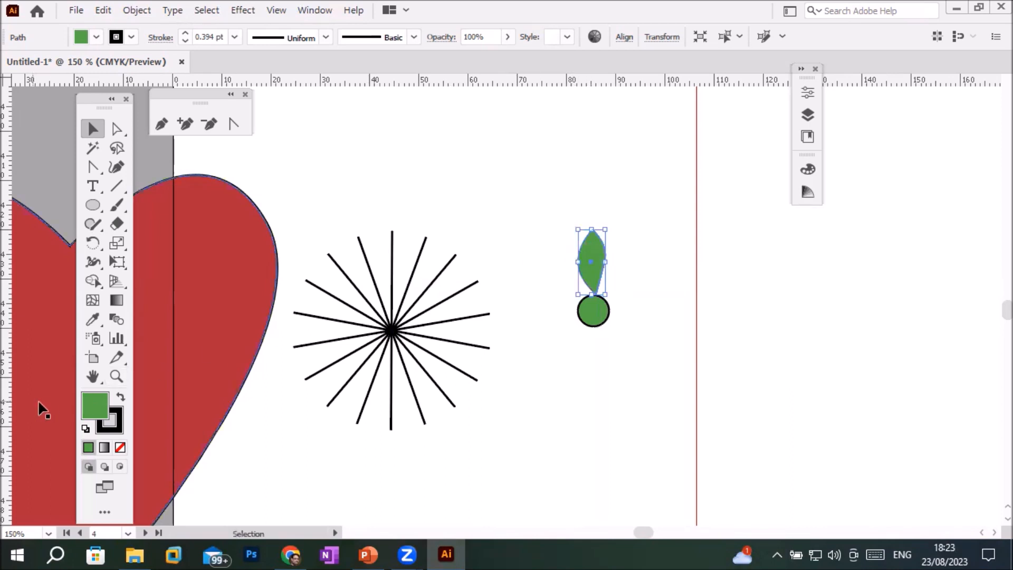
# Give the small leaf a light orange fill and no stroke, and move it up clear of the green circle
pyautogui.click(94, 36)
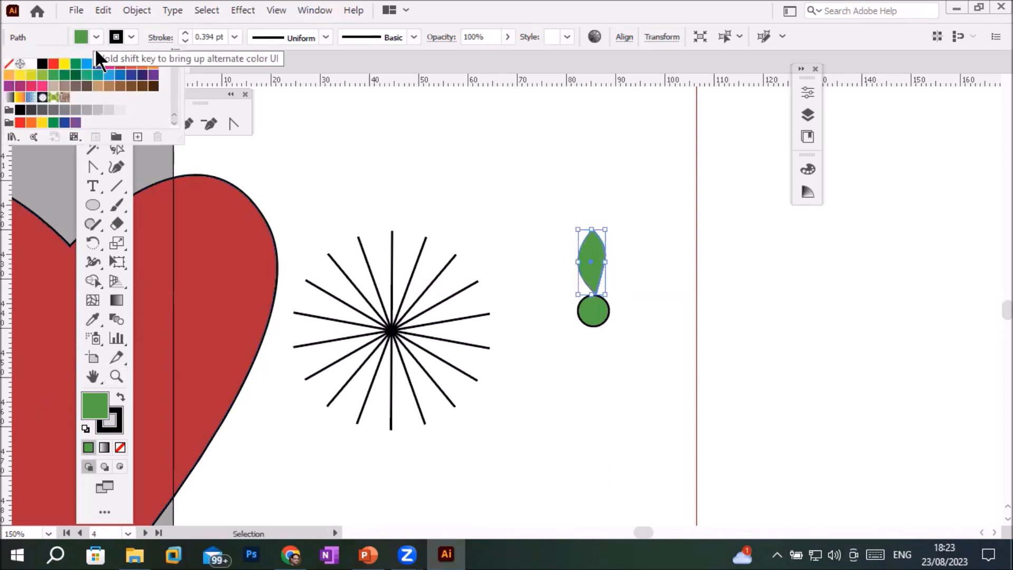
pyautogui.click(9, 74)
pyautogui.click(528, 384)
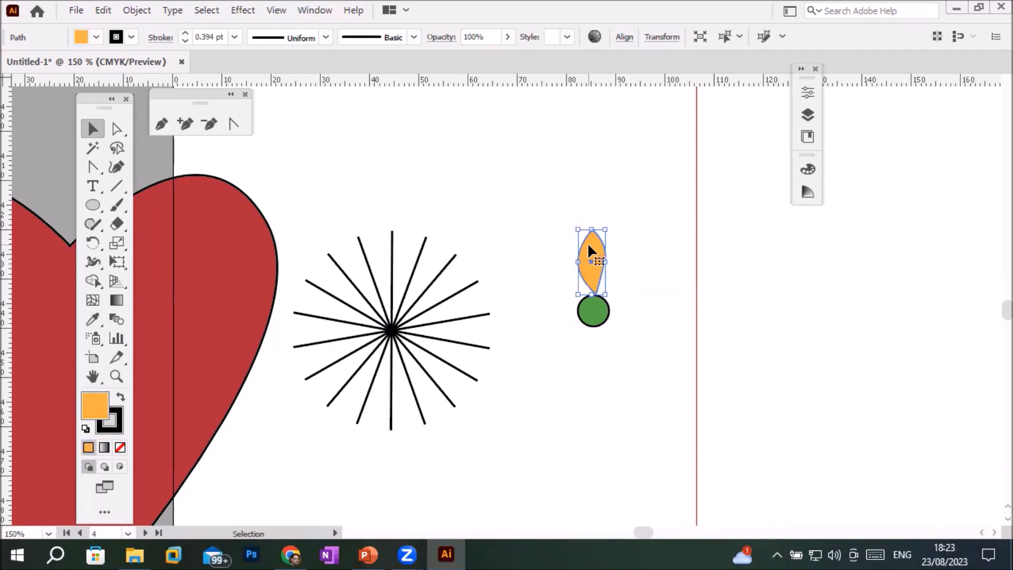
pyautogui.moveTo(587, 245); pyautogui.dragTo(574, 152)
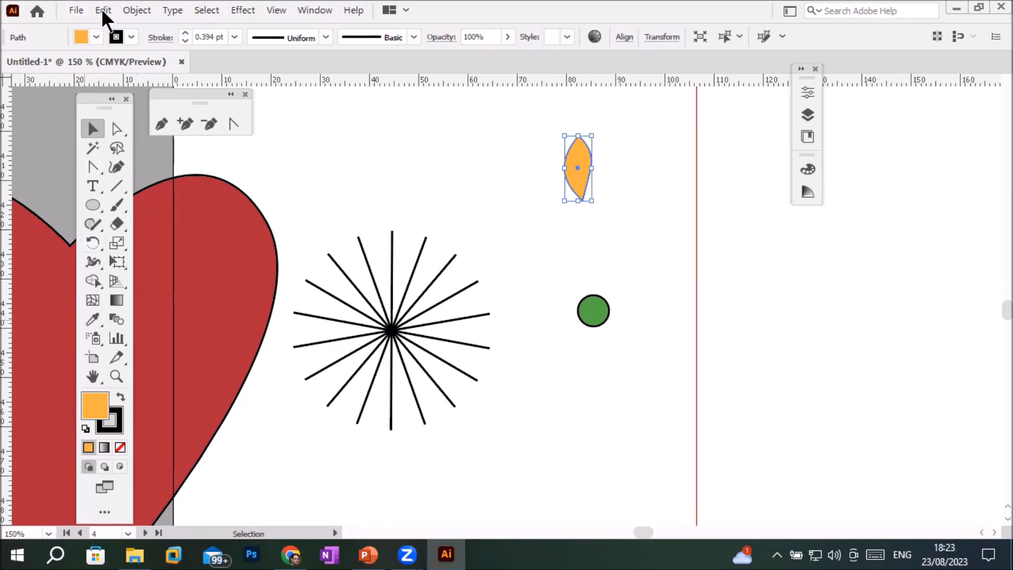
pyautogui.click(130, 36)
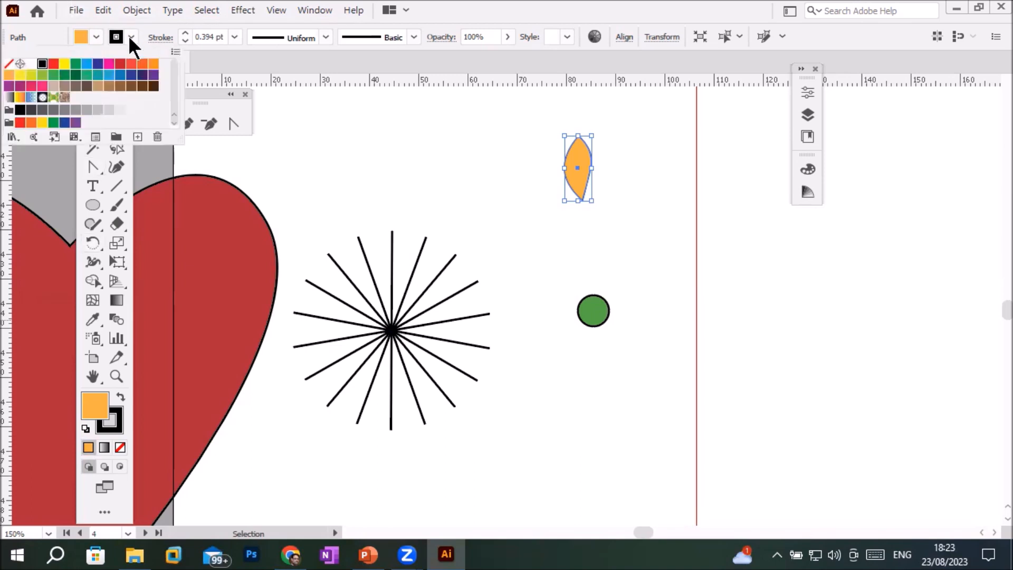
pyautogui.click(10, 67)
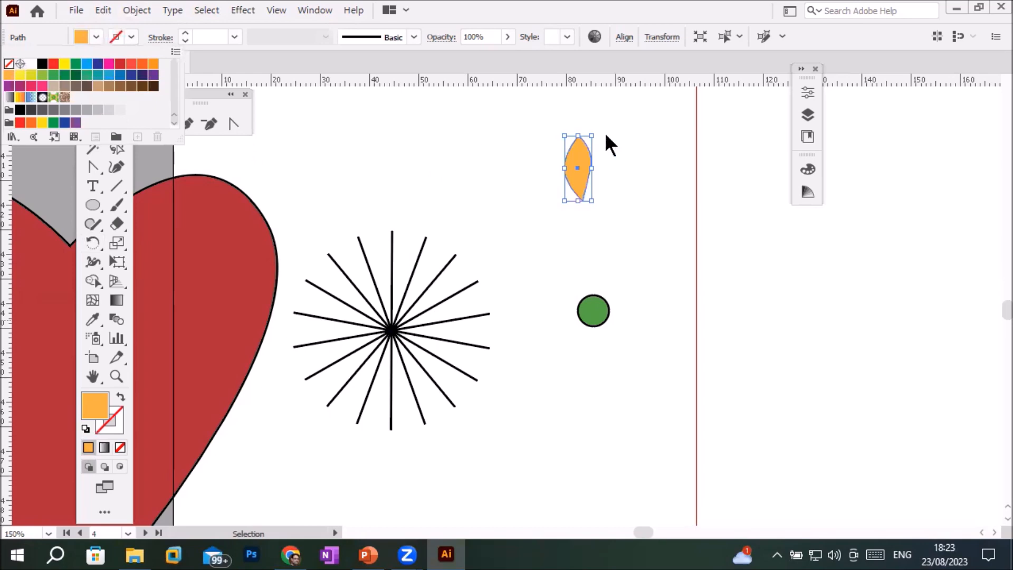
# Create a copy of the orange petal rotated by 20° about its bottom tip
pyautogui.scroll(7, 552, 146)
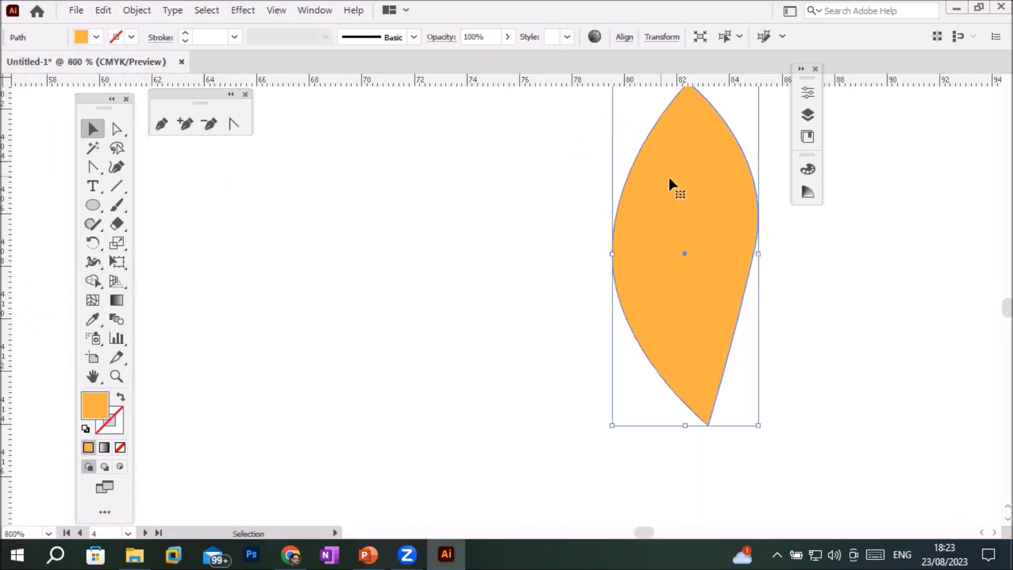
pyautogui.scroll(-2, 681, 272)
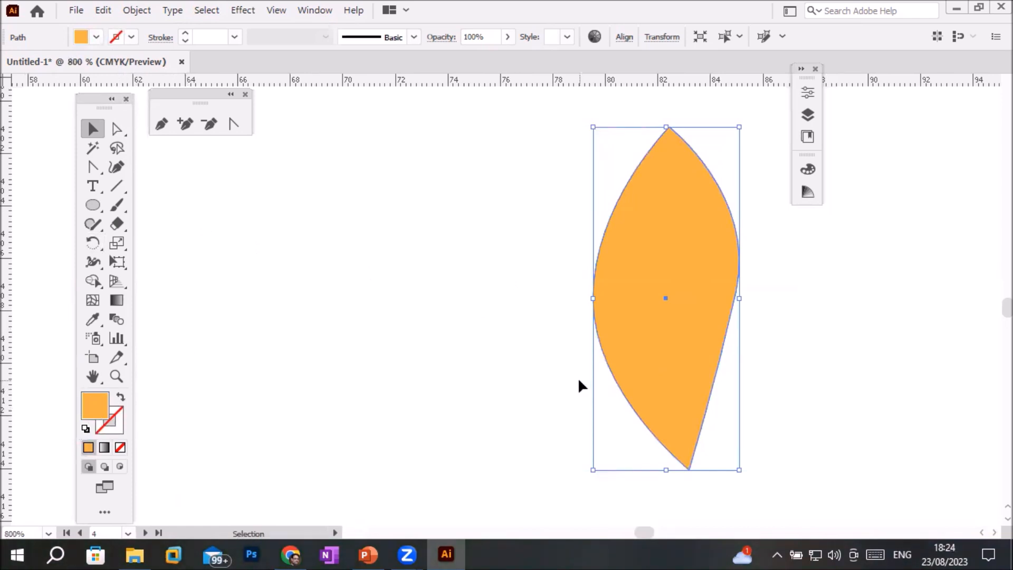
pyautogui.press('r')
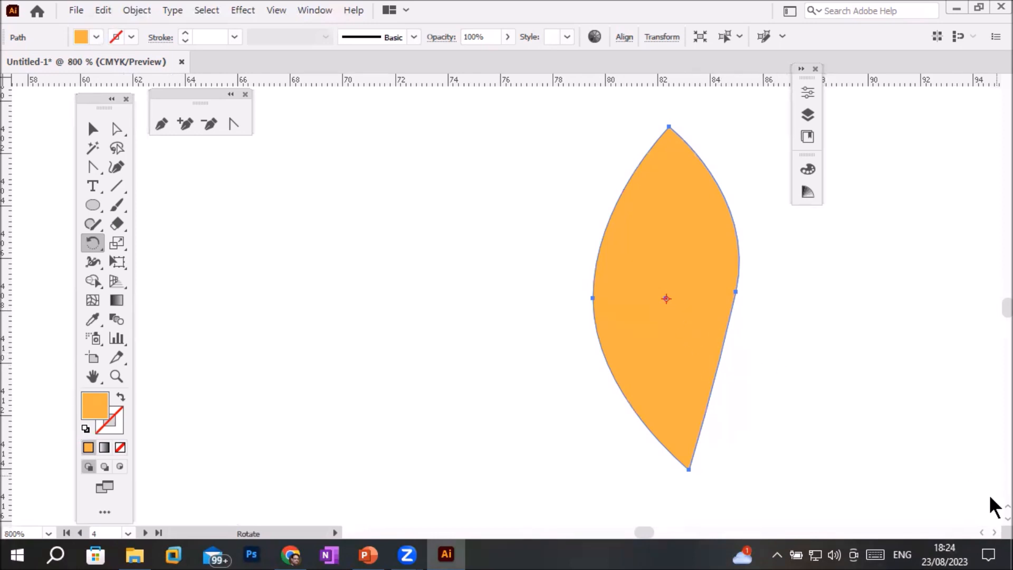
pyautogui.scroll(-3, 988, 519)
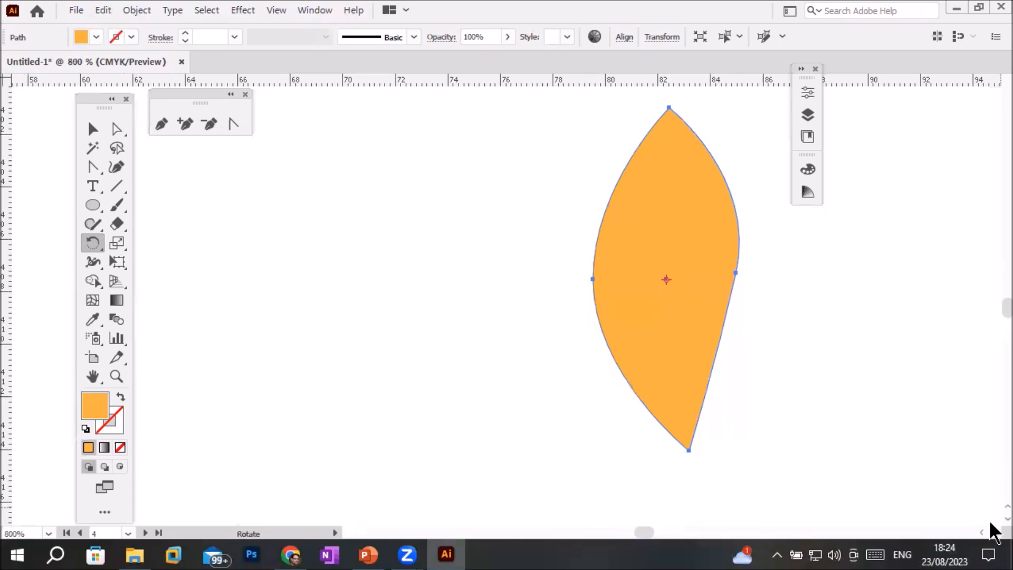
pyautogui.scroll(-1, 989, 519)
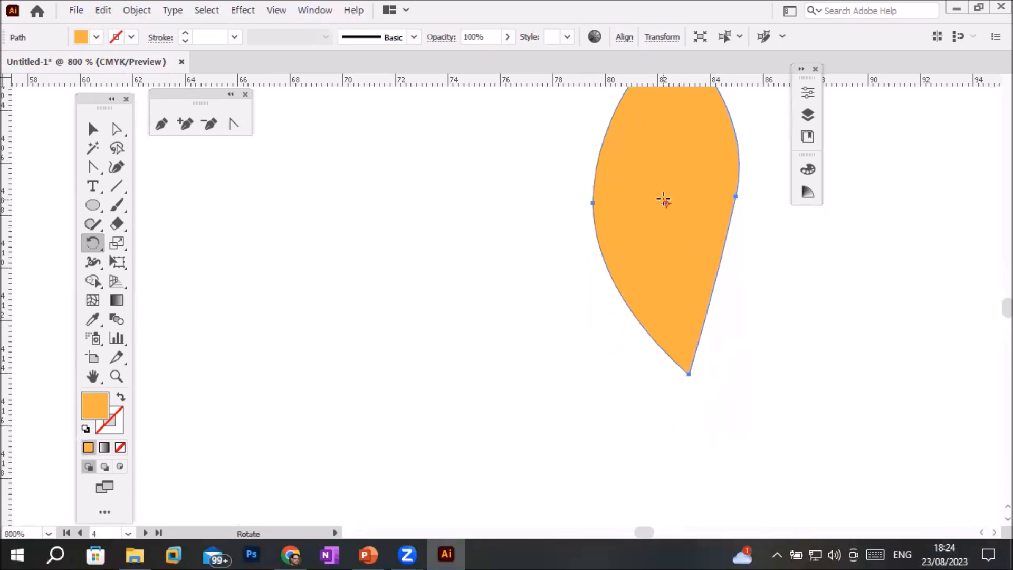
pyautogui.press('alt')
pyautogui.keyDown('alt'); pyautogui.click(689, 374); pyautogui.keyUp('alt')
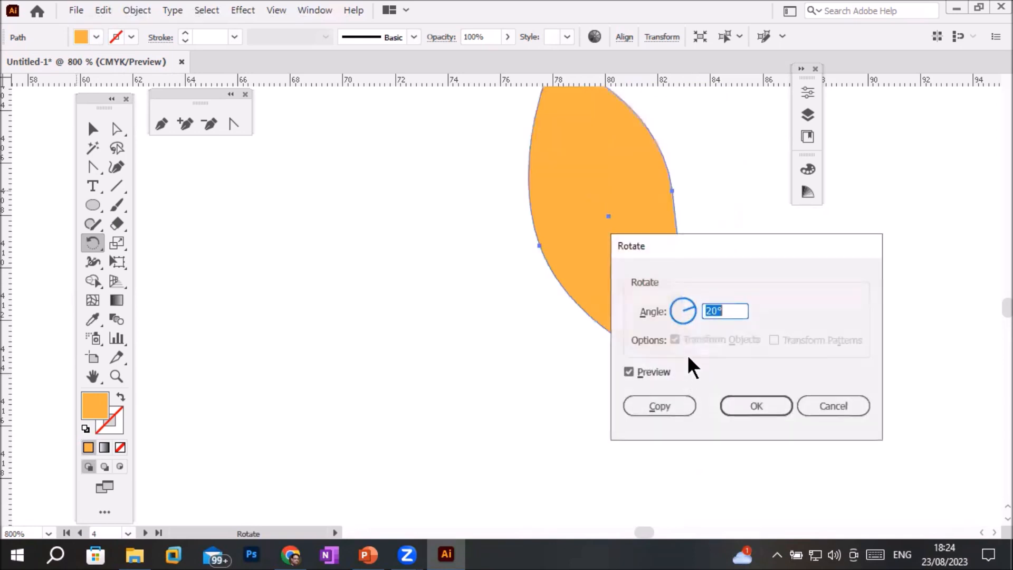
pyautogui.click(719, 310)
pyautogui.click(672, 410)
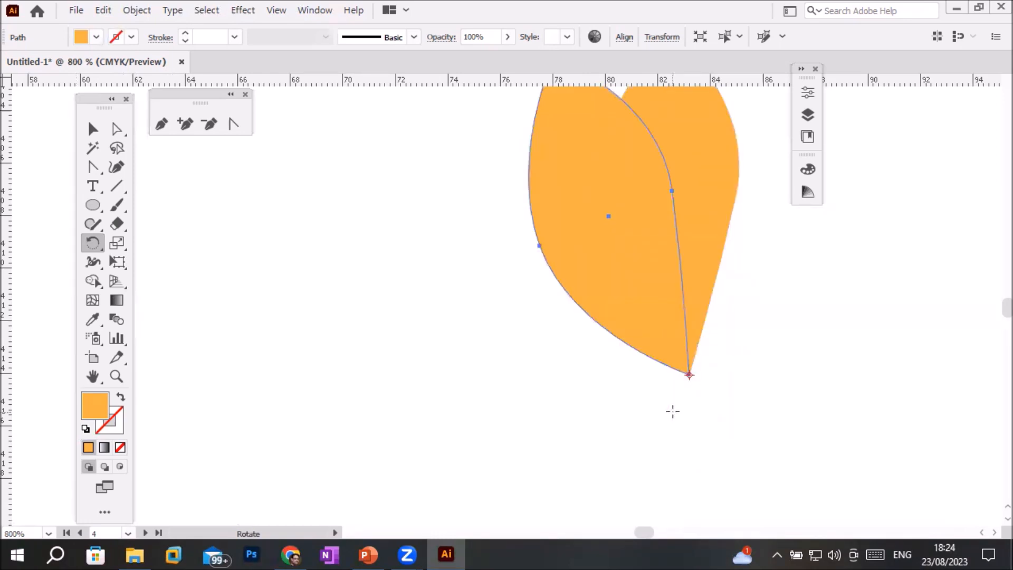
# Repeat the rotated copy of the orange petal until the petals complete a full circle, and deselect the artwork
pyautogui.hotkey('ctrl', 'd')
pyautogui.hotkey('ctrl', 'd')
pyautogui.hotkey('ctrl', 'd')
pyautogui.hotkey('ctrl', 'd')
pyautogui.hotkey('ctrl', 'd')
pyautogui.hotkey('ctrl', 'd')
pyautogui.hotkey('ctrl', 'd')
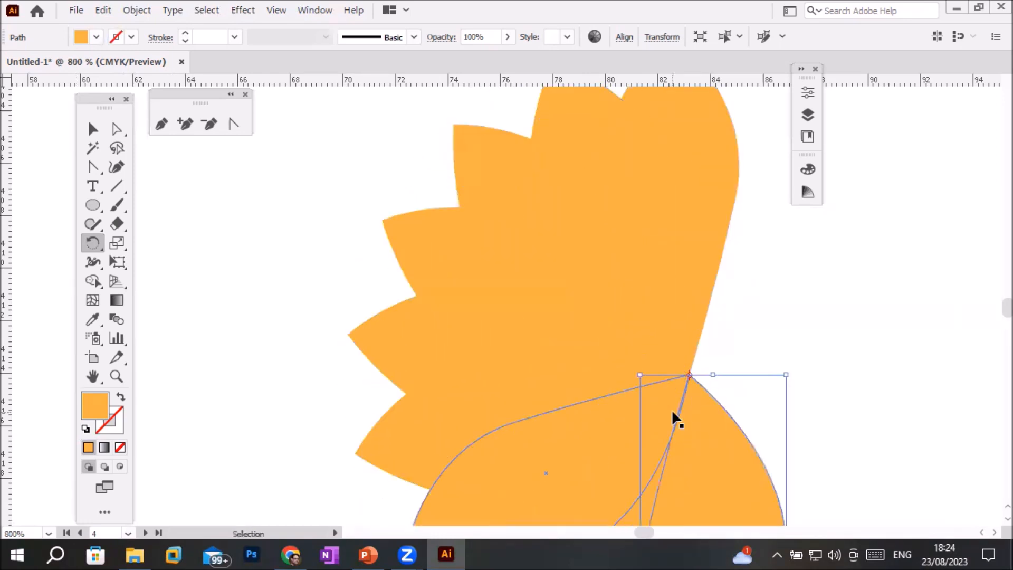
pyautogui.hotkey('ctrl', 'd')
pyautogui.hotkey('ctrl', 'd')
pyautogui.hotkey('ctrl', 'd')
pyautogui.hotkey('ctrl', 'd')
pyautogui.hotkey('ctrl', '-')
pyautogui.hotkey('ctrl', '-')
pyautogui.hotkey('ctrl', '-')
pyautogui.scroll(-2, 842, 475)
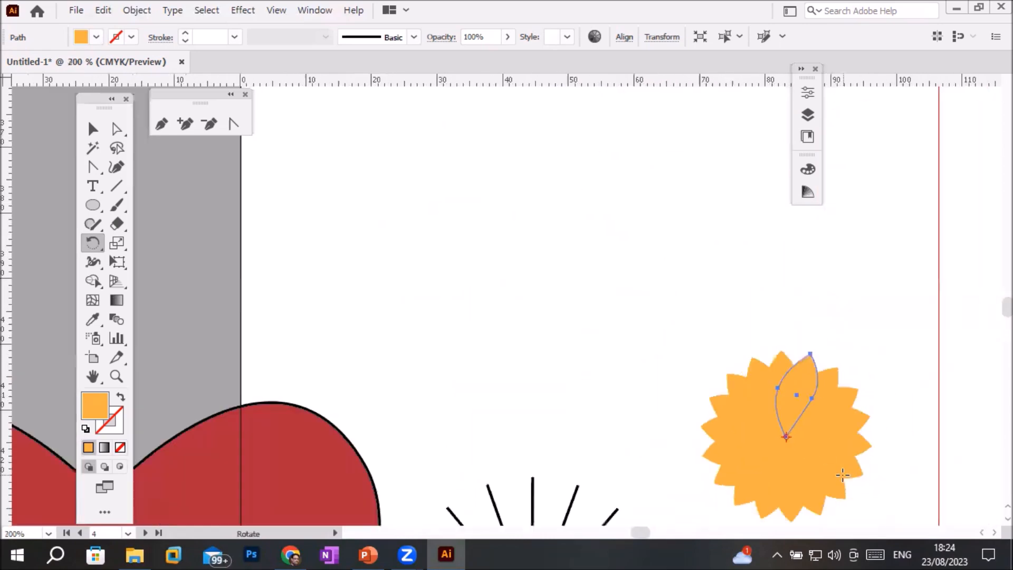
pyautogui.scroll(1, 890, 494)
pyautogui.moveTo(897, 486); pyautogui.dragTo(784, 290)
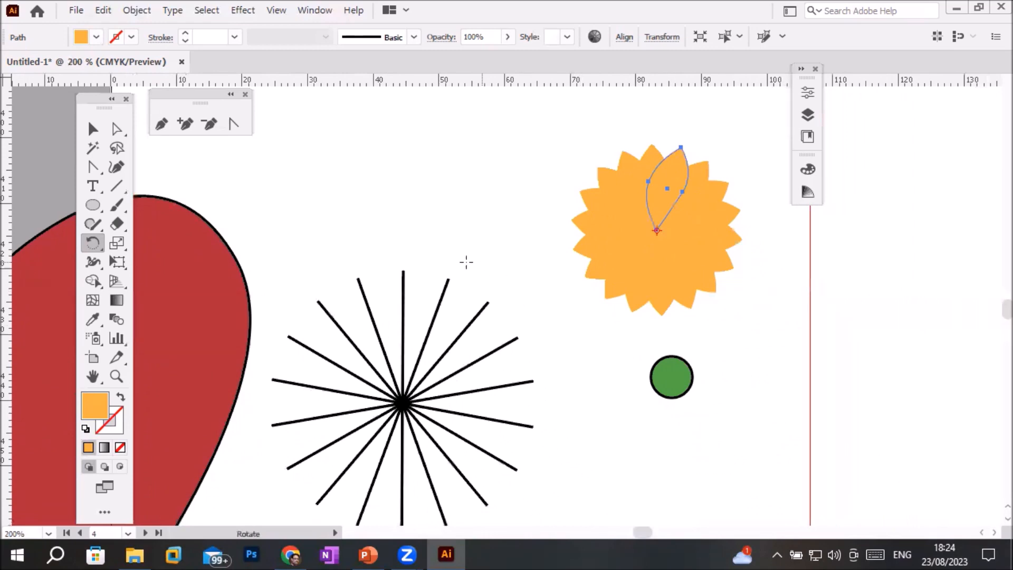
pyautogui.click(91, 128)
pyautogui.click(444, 199)
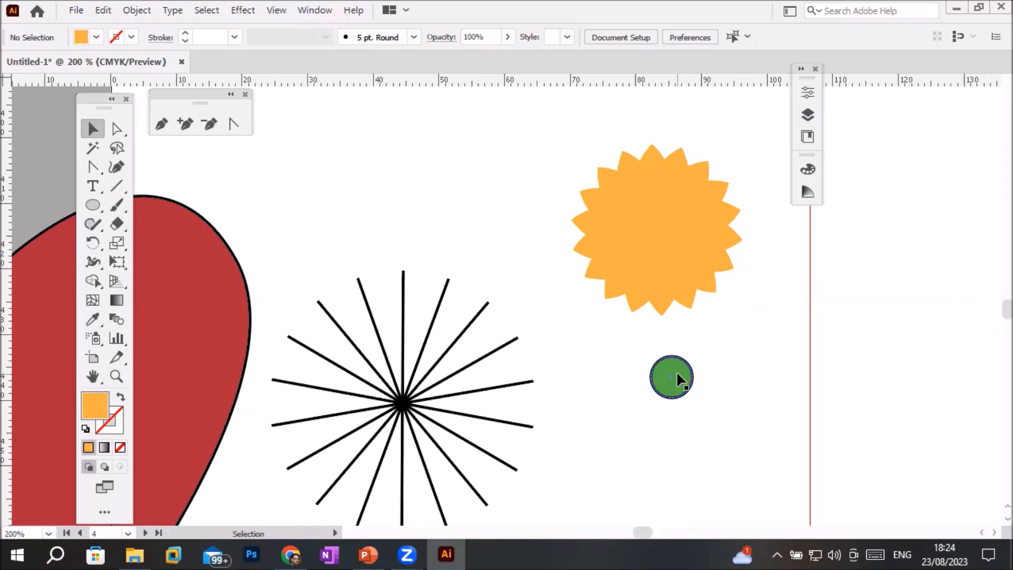
# Undo all the rotated petal copies back to the single orange petal
pyautogui.hotkey('ctrl', 'z')
pyautogui.hotkey('ctrl', 'z')
pyautogui.hotkey('ctrl', 'z')
pyautogui.hotkey('ctrl', 'z')
pyautogui.hotkey('ctrl', 'z')
pyautogui.hotkey('ctrl', 'z')
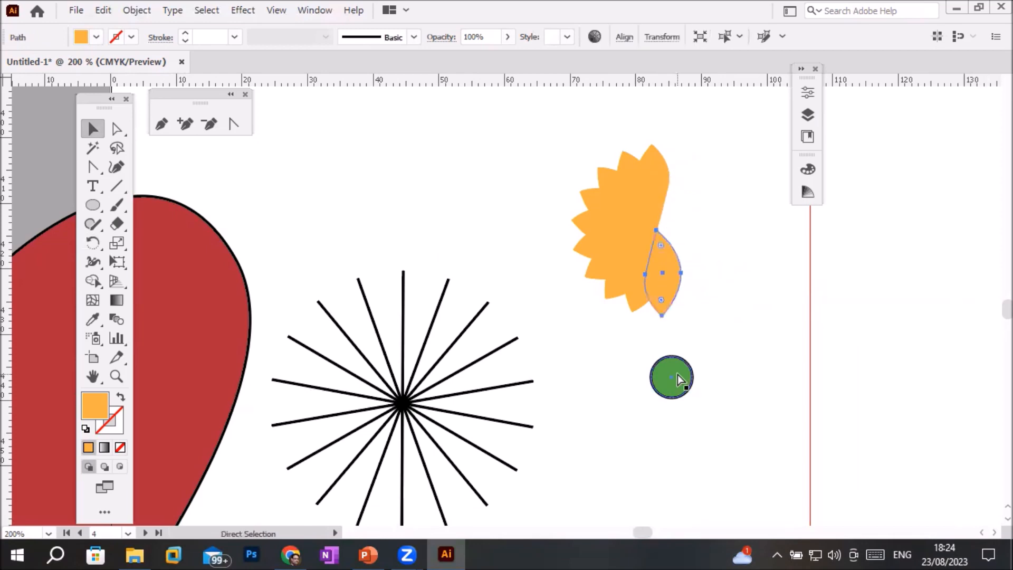
pyautogui.hotkey('ctrl', 'z')
pyautogui.hotkey('ctrl', 'z')
pyautogui.hotkey('ctrl', 'z')
pyautogui.hotkey('ctrl', 'z')
pyautogui.hotkey('ctrl', 'z')
pyautogui.hotkey('ctrl', 'z')
pyautogui.hotkey('ctrl', 'z')
pyautogui.hotkey('ctrl', 'z')
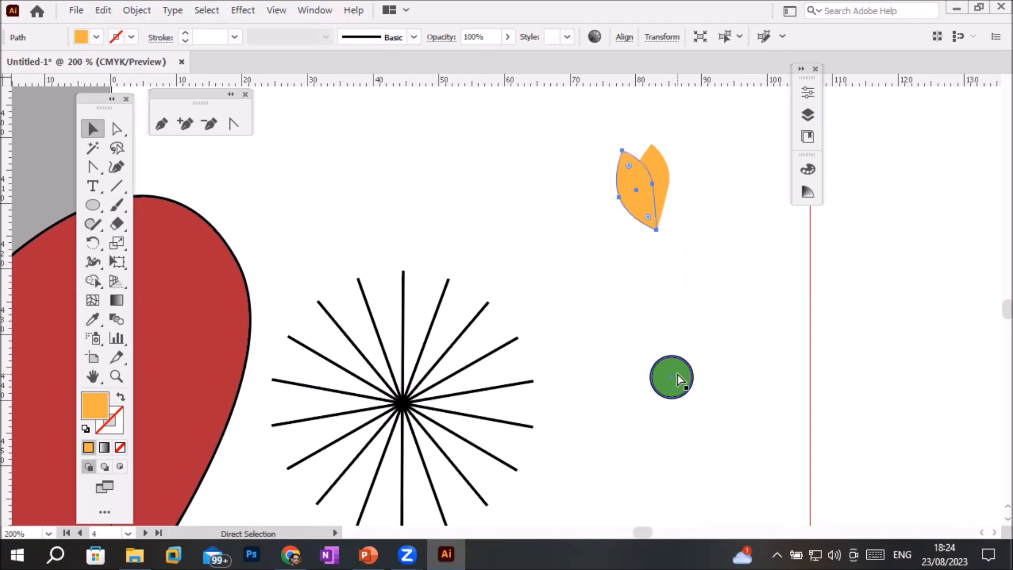
pyautogui.hotkey('ctrl', 'z')
pyautogui.hotkey('ctrl', 'z')
# Move the petal down so its bottom tip touches the top of the green circle, and fill it with red
pyautogui.moveTo(646, 197); pyautogui.dragTo(659, 322)
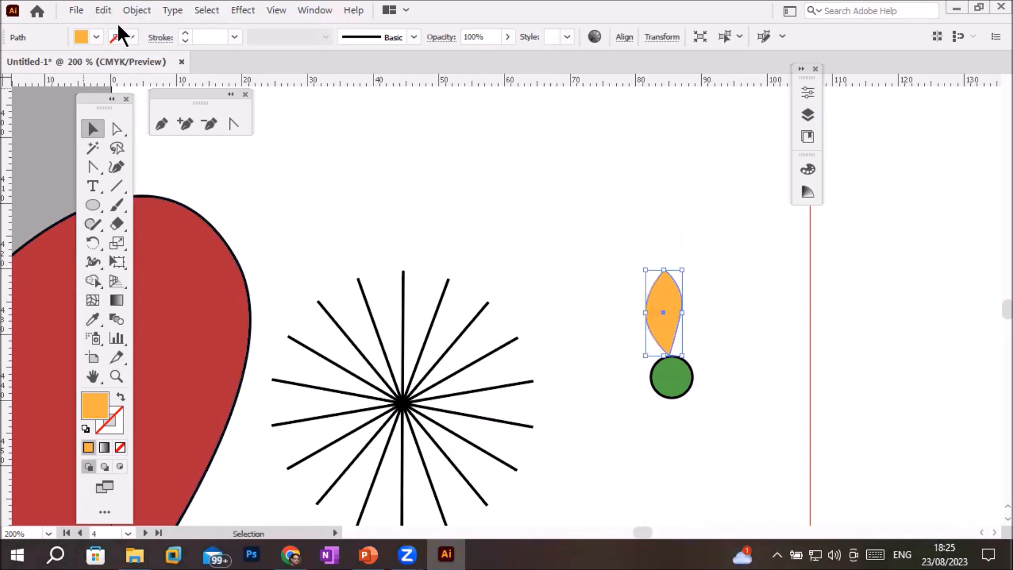
pyautogui.click(96, 37)
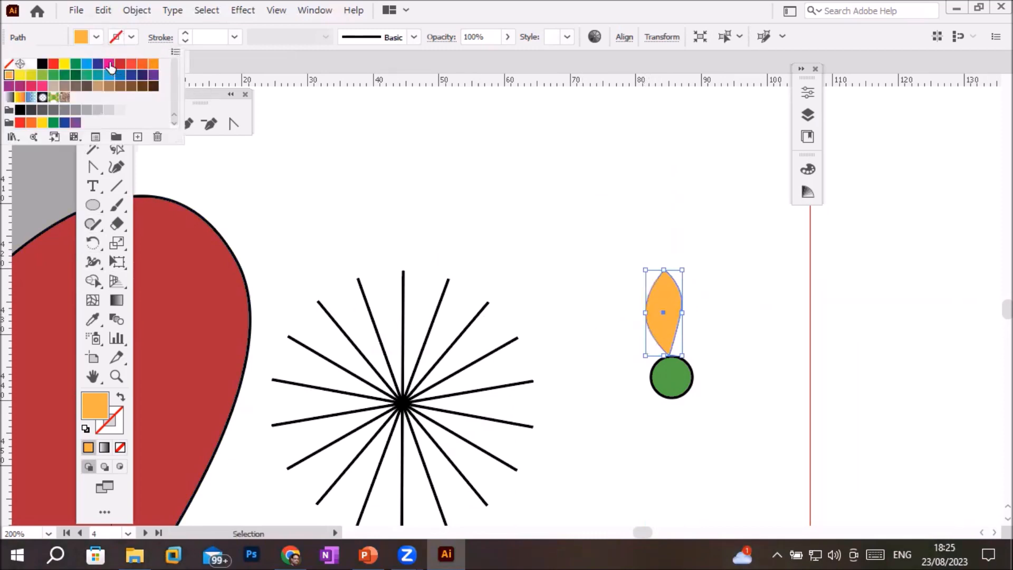
pyautogui.click(119, 64)
pyautogui.click(512, 193)
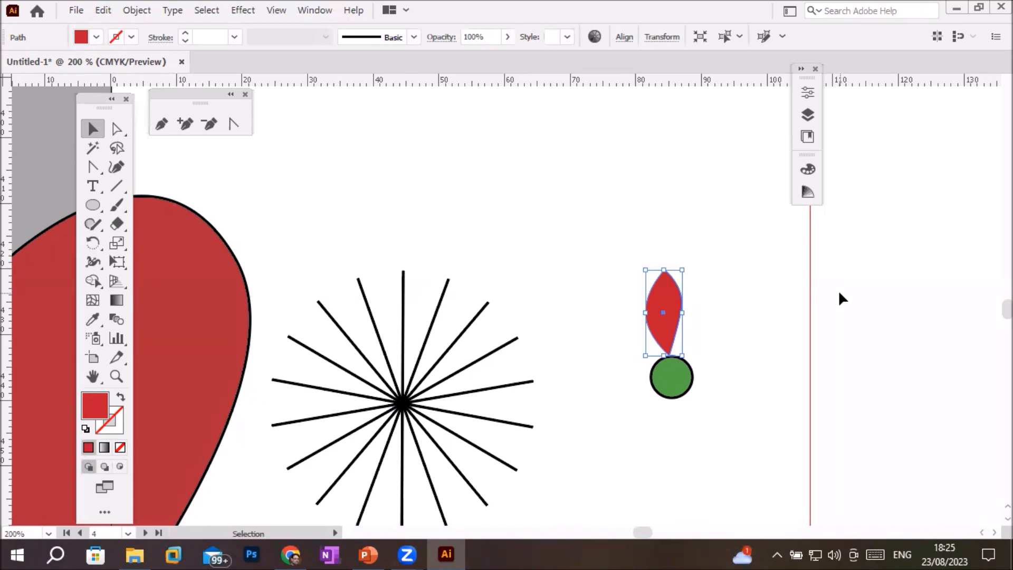
# Create a copy of the red petal rotated by 36° about the centre of the green circle
pyautogui.press('r')
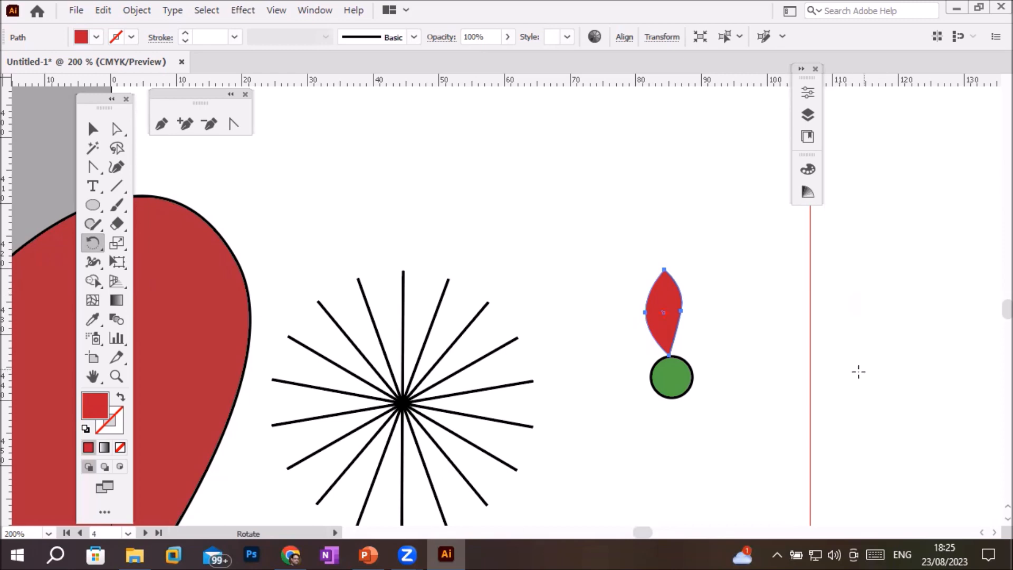
pyautogui.scroll(3, 696, 375)
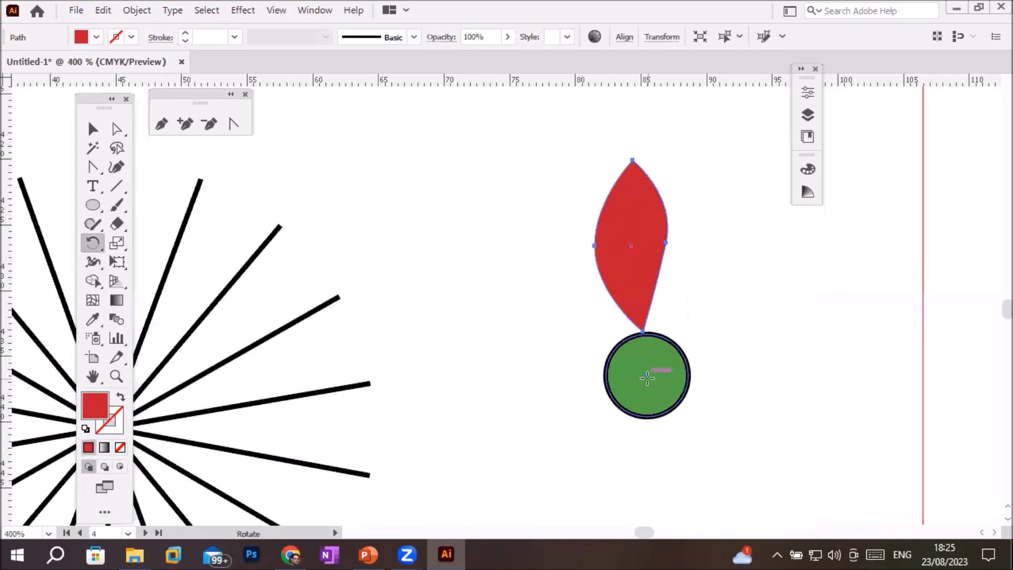
pyautogui.scroll(3, 649, 377)
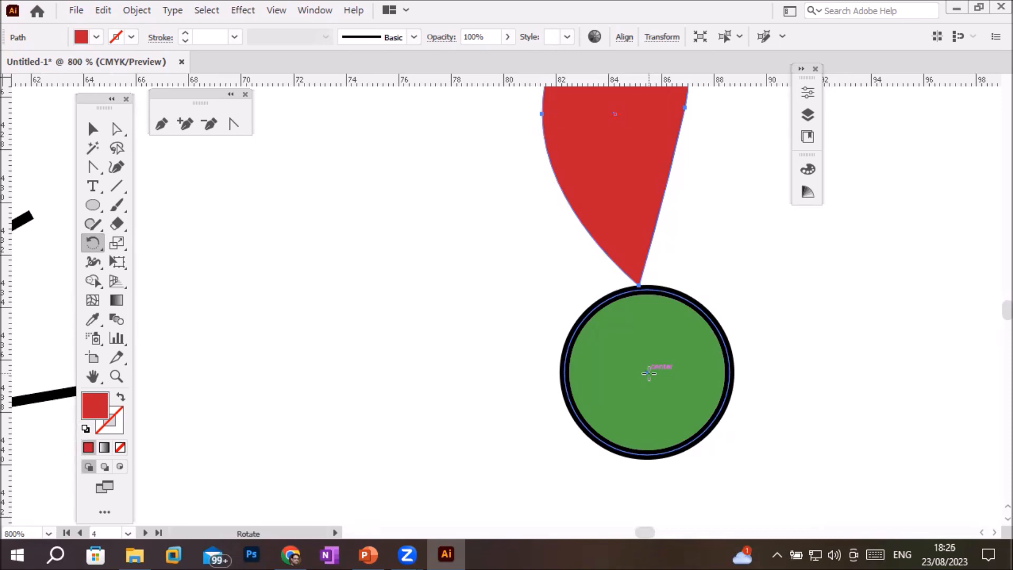
pyautogui.keyDown('alt'); pyautogui.click(649, 373); pyautogui.keyUp('alt')
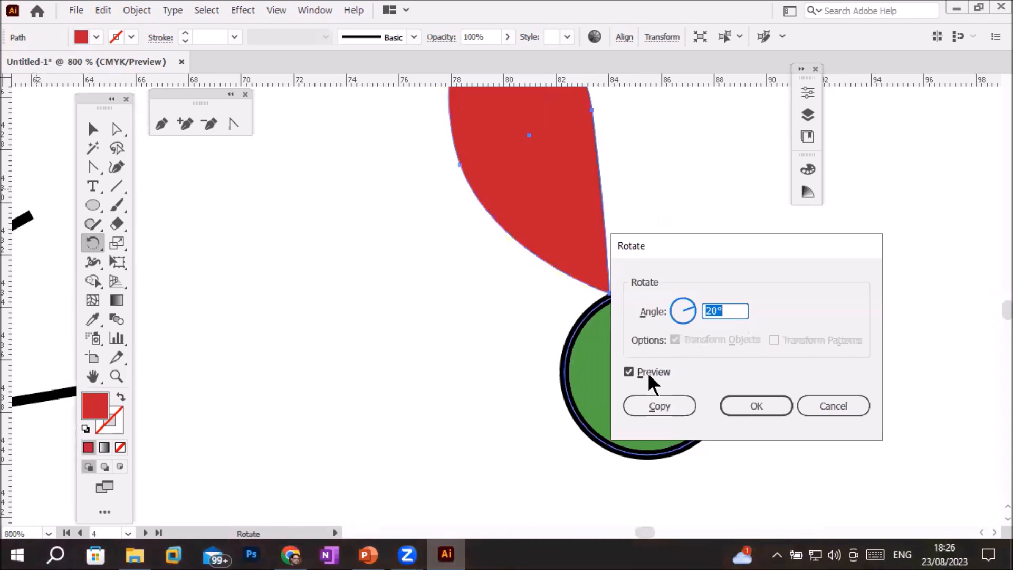
pyautogui.click(738, 307)
pyautogui.moveTo(733, 306); pyautogui.dragTo(663, 317)
pyautogui.write('36')
pyautogui.moveTo(786, 248); pyautogui.dragTo(989, 278)
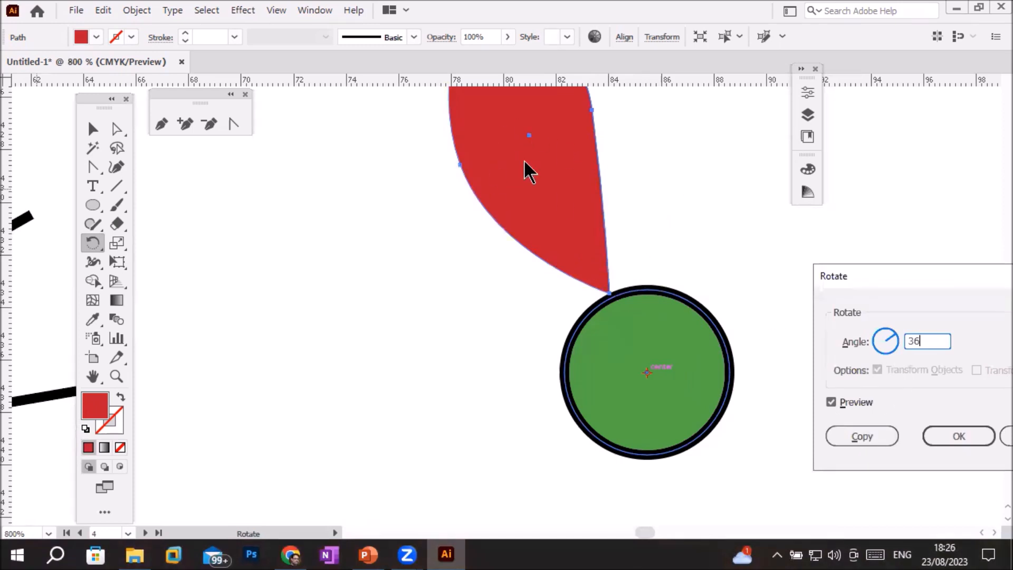
pyautogui.click(868, 438)
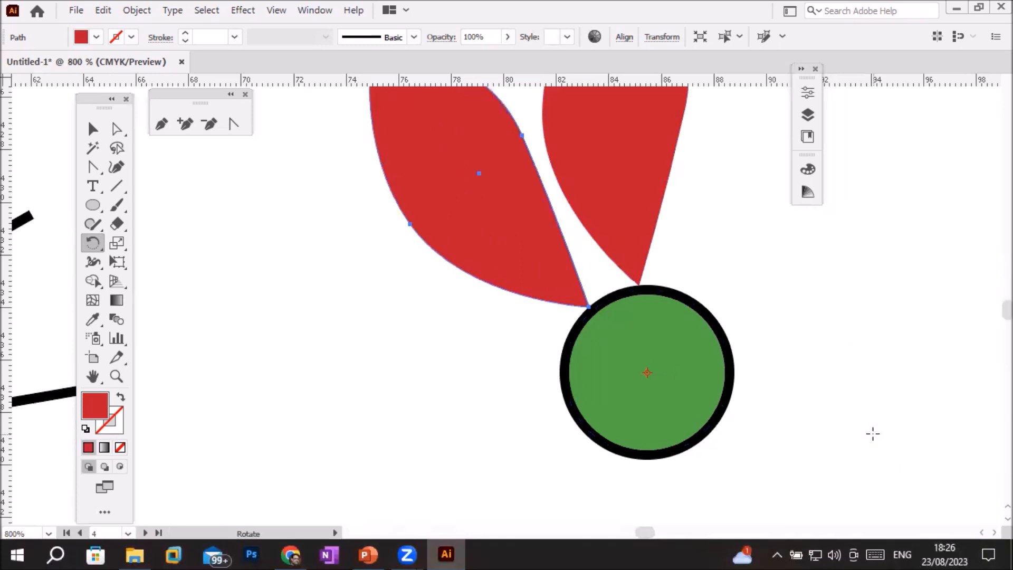
# Repeat the rotated copy of the red petal 8 times to complete a ten-petal flower around the green circle
pyautogui.press('ctrl')
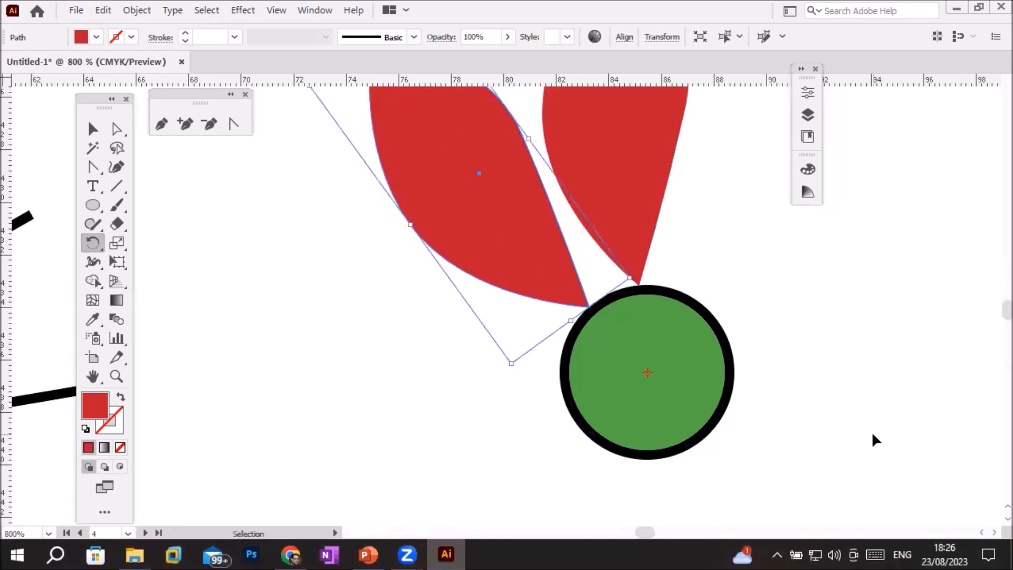
pyautogui.hotkey('ctrl', 'd')
pyautogui.hotkey('ctrl', 'd')
pyautogui.hotkey('ctrl', 'd')
pyautogui.hotkey('ctrl', 'd')
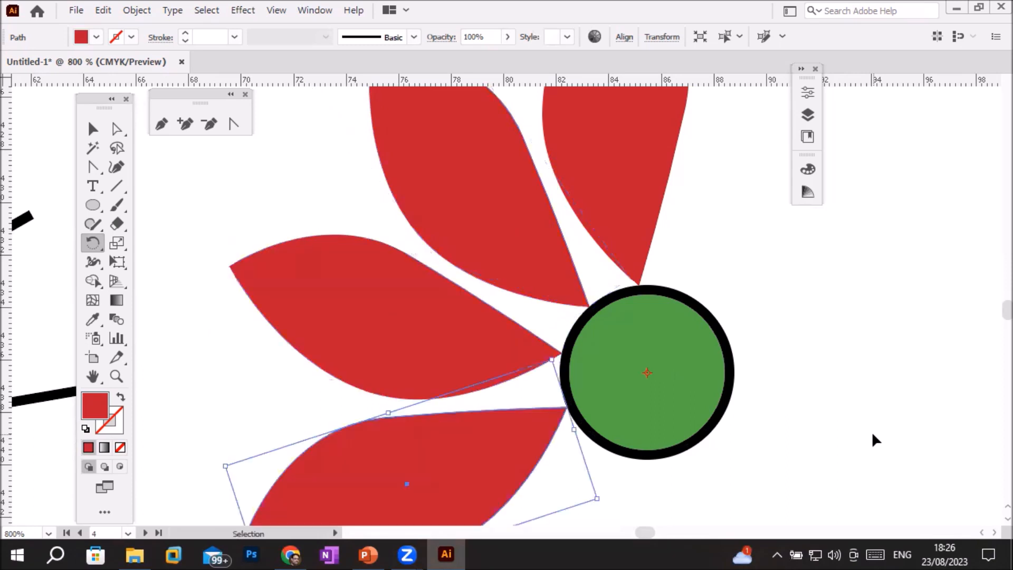
pyautogui.hotkey('ctrl', 'd')
pyautogui.hotkey('ctrl', 'd')
pyautogui.hotkey('ctrl', 'd')
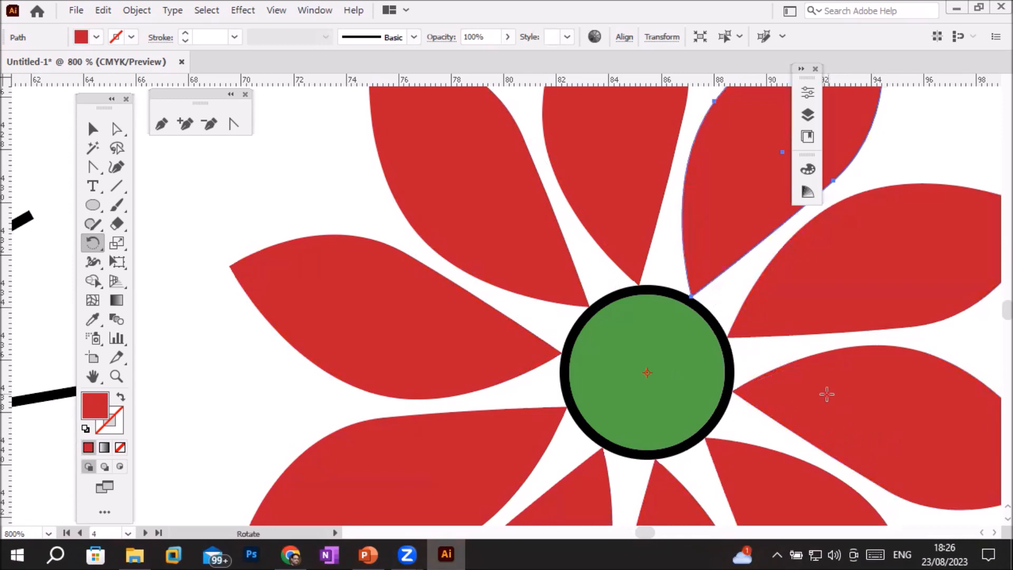
pyautogui.scroll(-1, 830, 401)
pyautogui.scroll(-2, 838, 440)
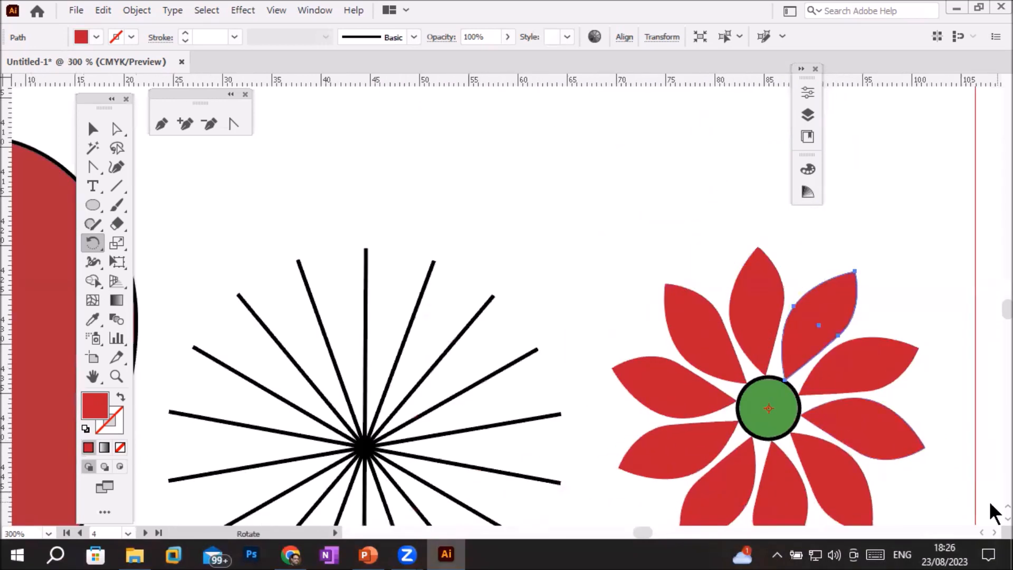
pyautogui.scroll(-3, 989, 520)
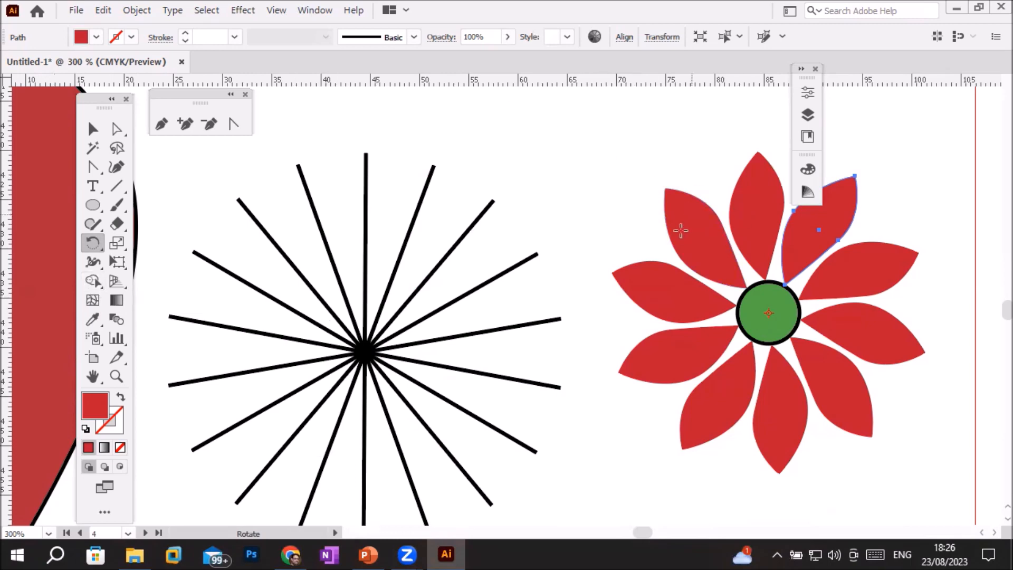
# Remove the black stroke from the green centre circle and collapse the colour settings
pyautogui.scroll(2, 821, 299)
pyautogui.scroll(2, 824, 312)
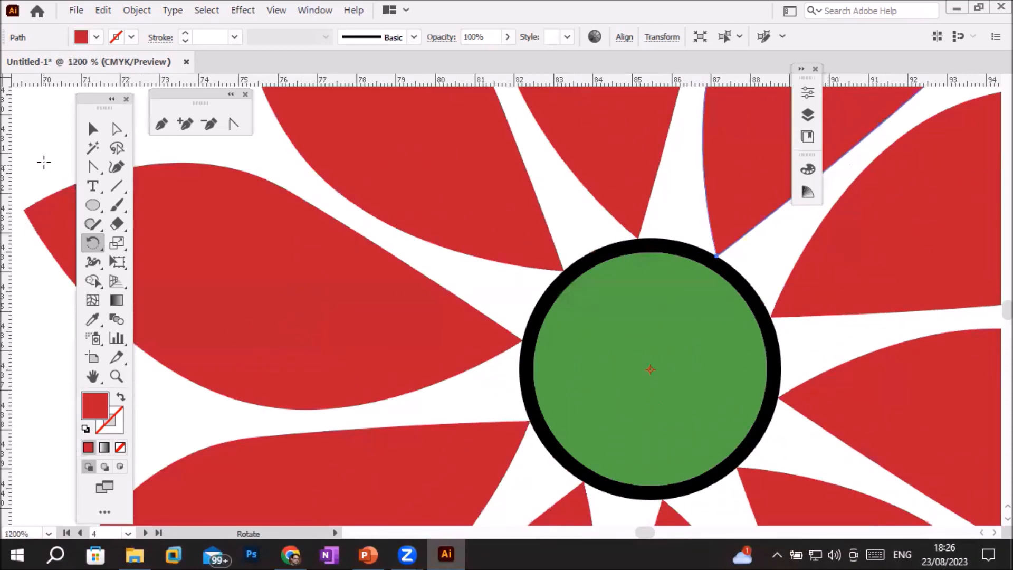
pyautogui.click(92, 128)
pyautogui.click(555, 292)
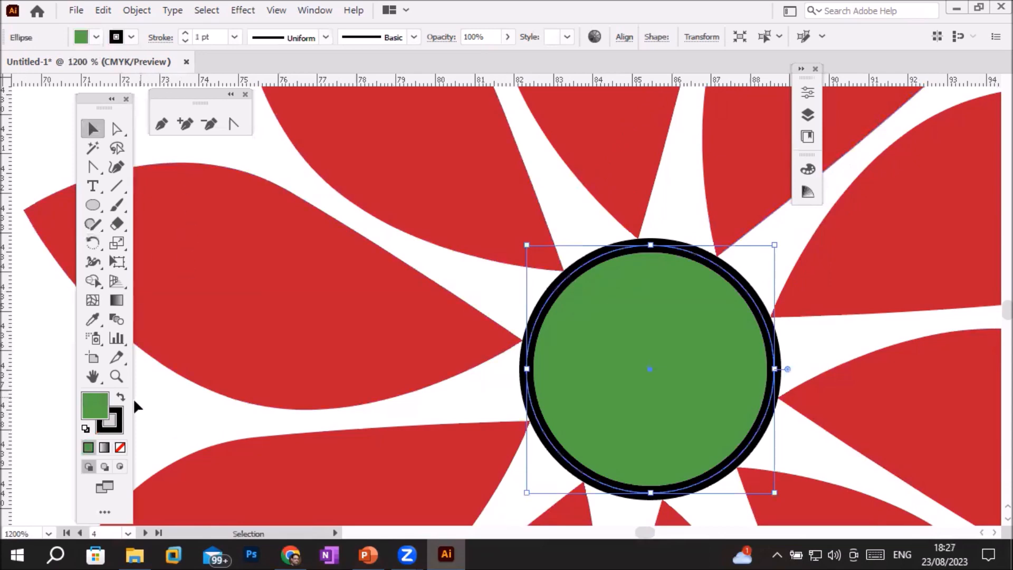
pyautogui.click(123, 448)
pyautogui.click(174, 398)
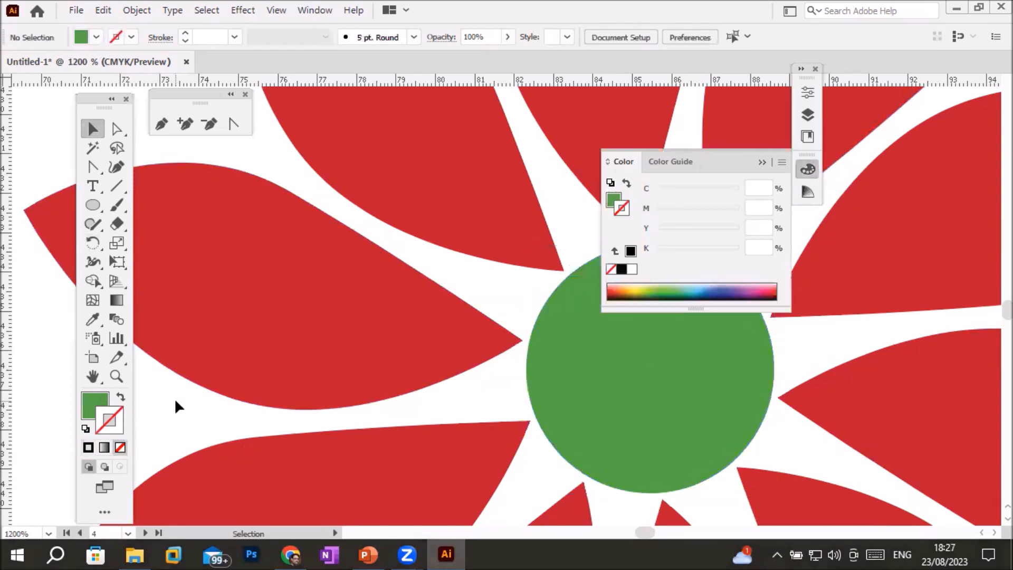
pyautogui.click(760, 163)
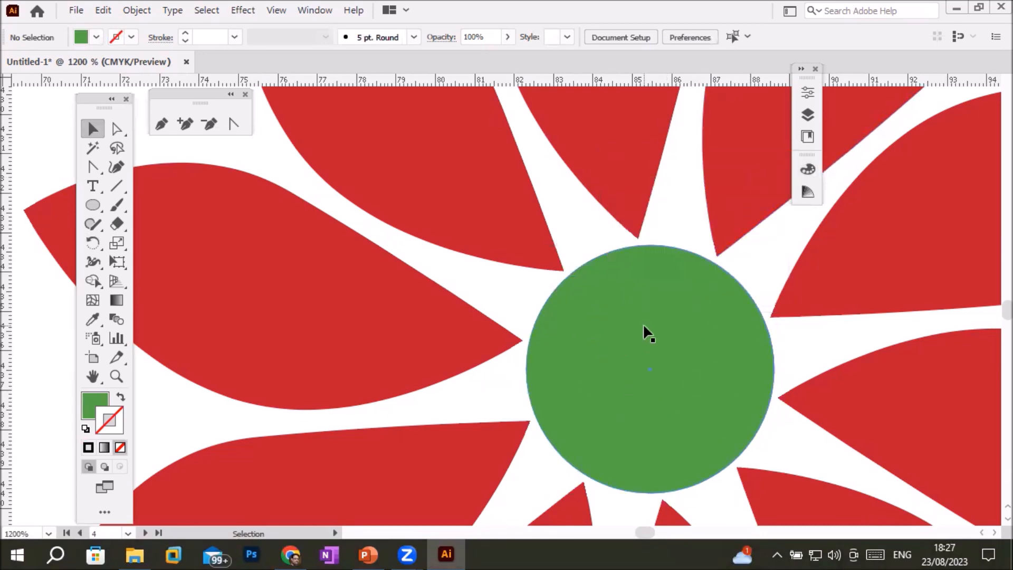
# Draw a short vertical line just inside the top edge of the green circle with a 0.5 pt stroke
pyautogui.click(121, 185)
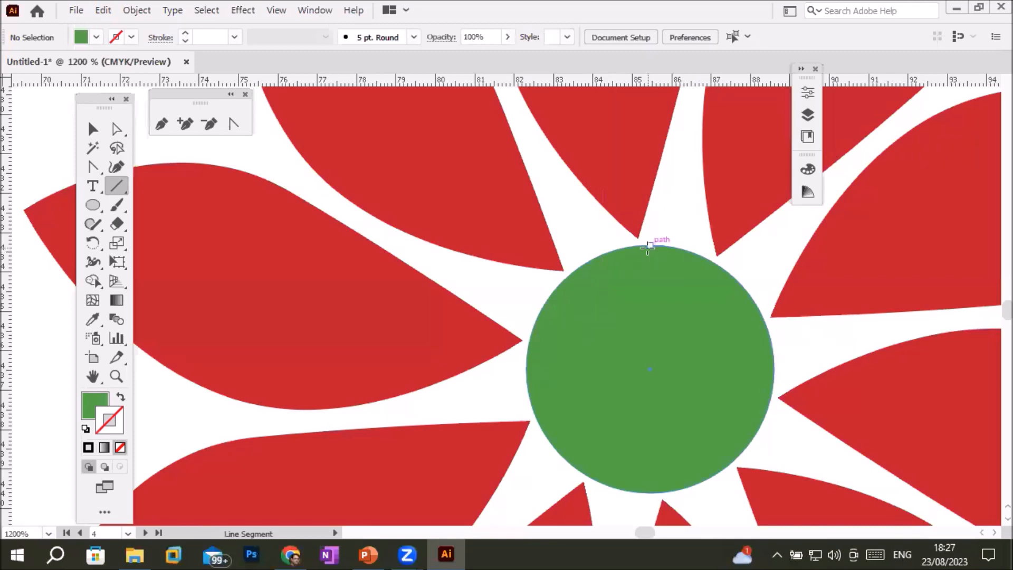
pyautogui.moveTo(648, 247)
pyautogui.mouseDown()
pyautogui.moveTo(654, 324)
pyautogui.moveTo(647, 320)
pyautogui.moveTo(671, 320)
pyautogui.moveTo(625, 317)
pyautogui.moveTo(644, 317)
pyautogui.moveTo(649, 288)
pyautogui.mouseUp()
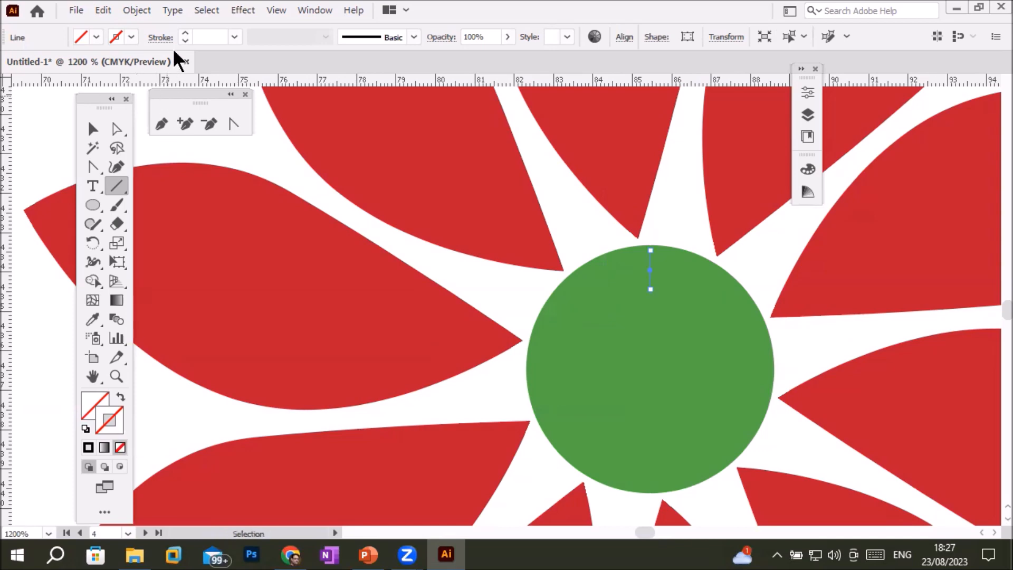
pyautogui.click(186, 33)
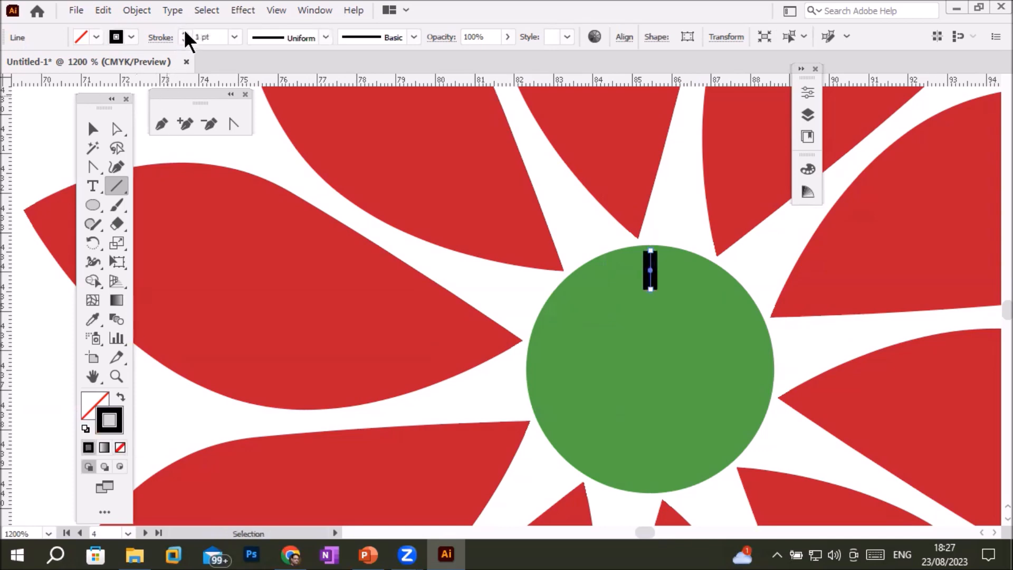
pyautogui.click(185, 41)
pyautogui.click(185, 41)
# Set the short line's stroke colour to CMYK Yellow
pyautogui.click(125, 35)
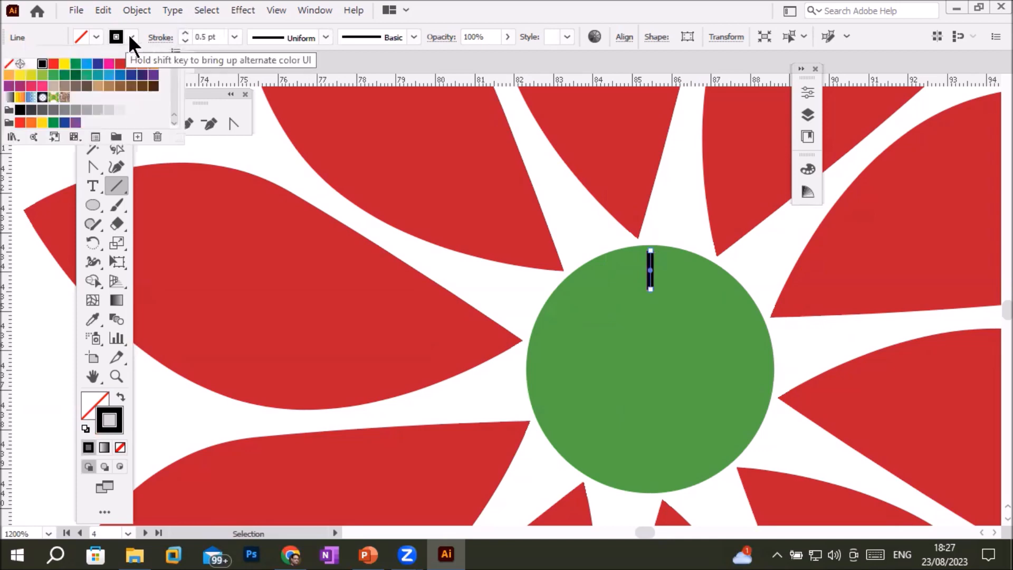
pyautogui.click(86, 67)
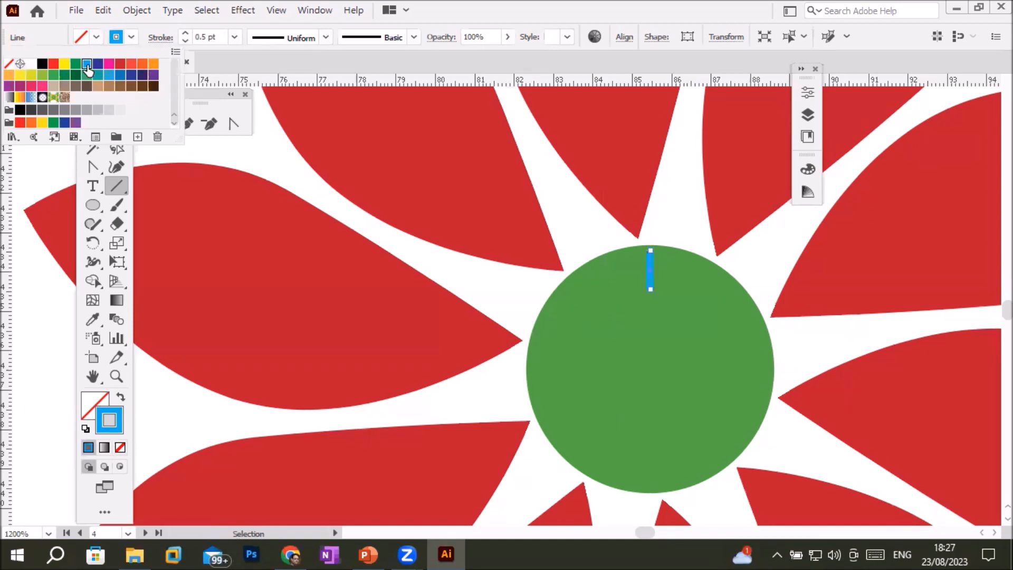
pyautogui.click(65, 66)
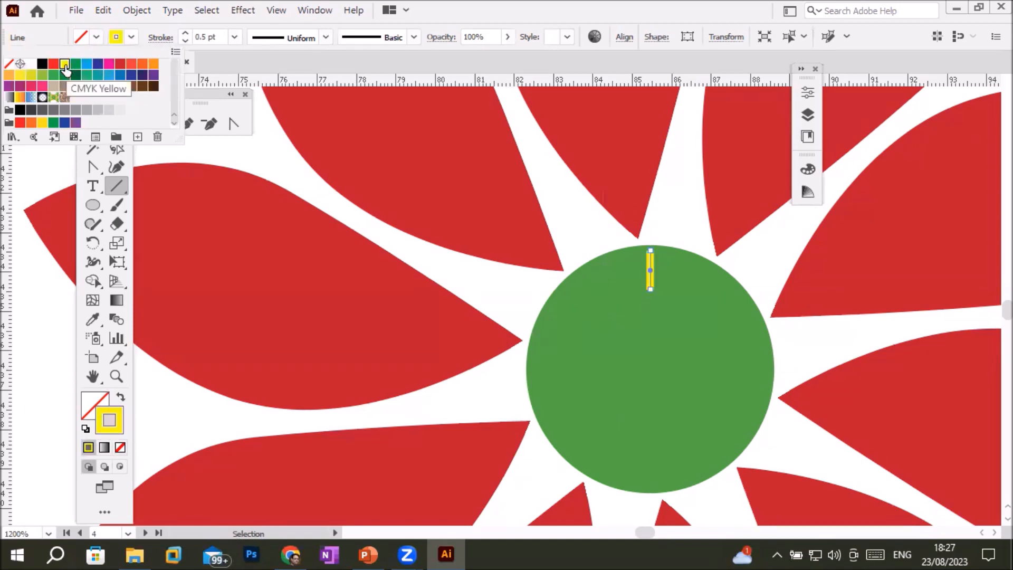
pyautogui.click(118, 421)
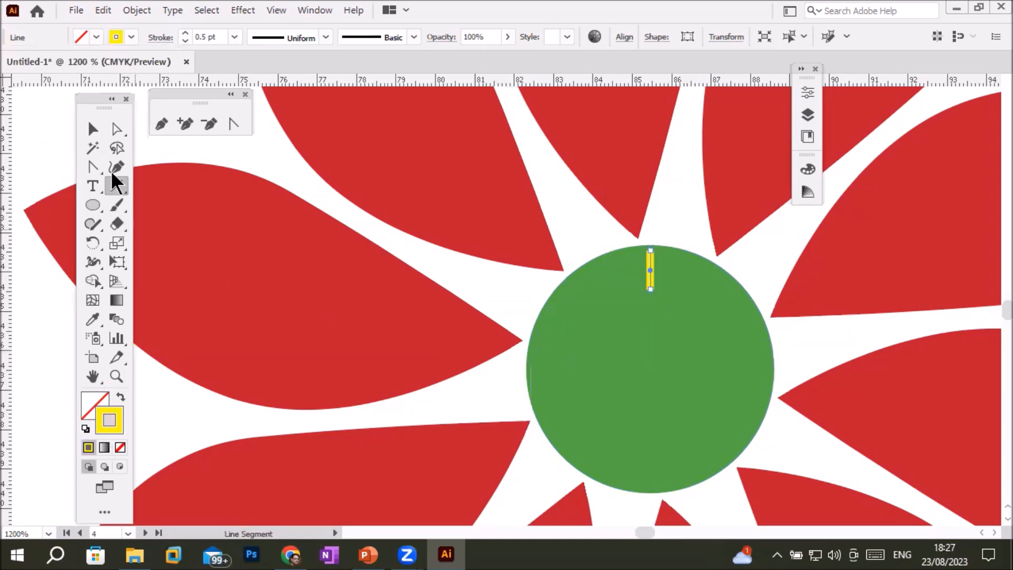
# Create a copy of the yellow line rotated by 36° about the centre of the green circle
pyautogui.click(115, 128)
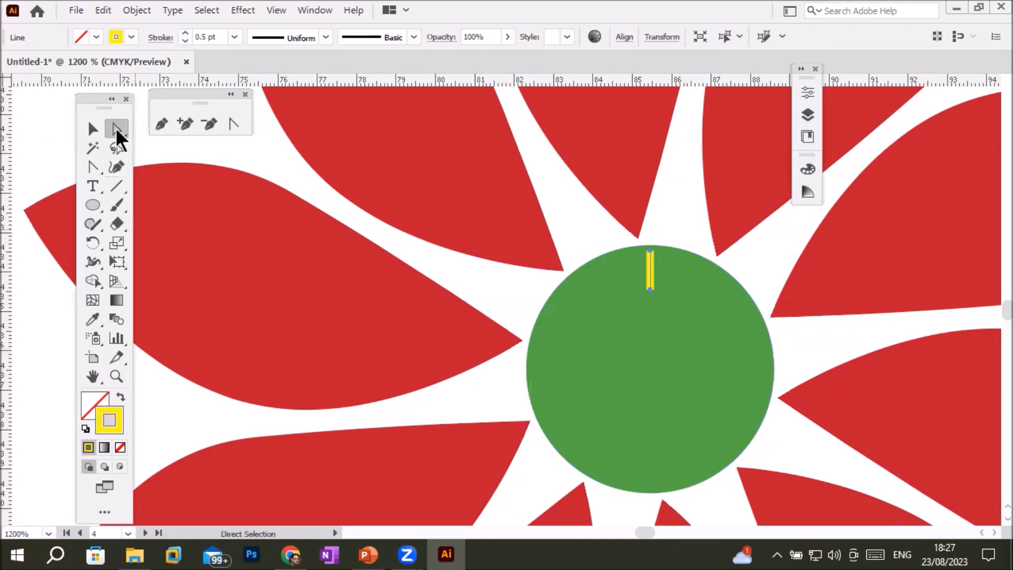
pyautogui.press('r')
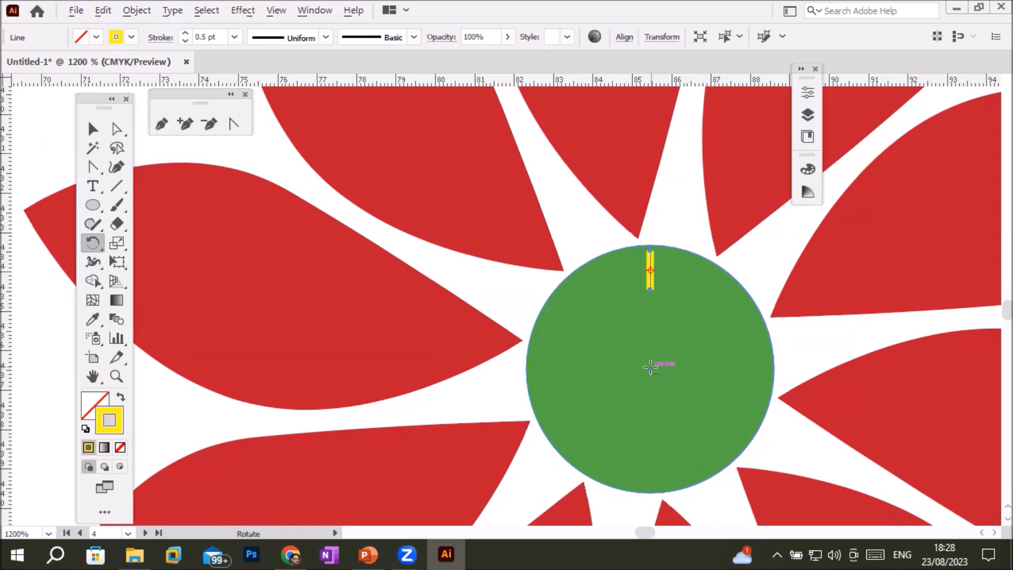
pyautogui.keyDown('alt'); pyautogui.click(651, 367); pyautogui.keyUp('alt')
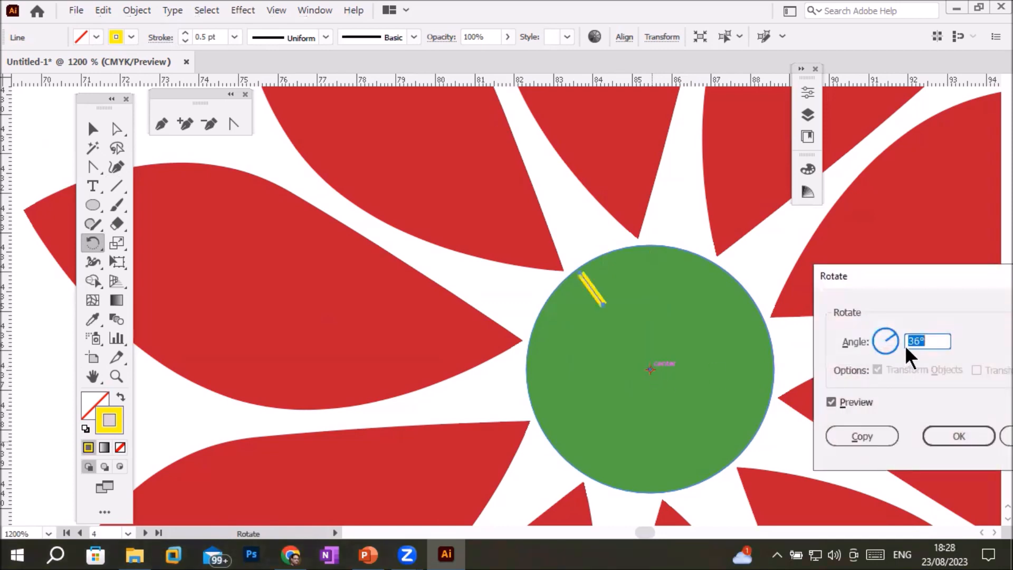
pyautogui.write('36')
pyautogui.press('Tab')
pyautogui.click(862, 435)
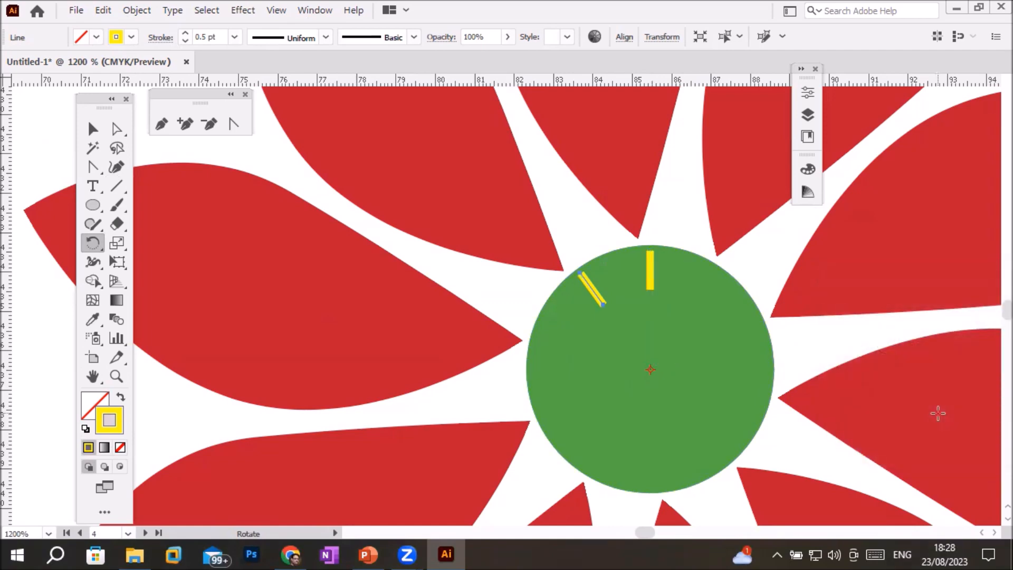
# Repeat the rotated copy of the yellow line until ten lines ring the inside of the green circle
pyautogui.hotkey('ctrl', 'd')
pyautogui.hotkey('ctrl', 'd')
pyautogui.hotkey('ctrl', 'd')
pyautogui.hotkey('ctrl', 'd')
pyautogui.hotkey('ctrl', 'd')
pyautogui.hotkey('ctrl', 'd')
pyautogui.hotkey('ctrl', 'd')
pyautogui.hotkey('ctrl', 'd')
pyautogui.hotkey('ctrl', 'd')
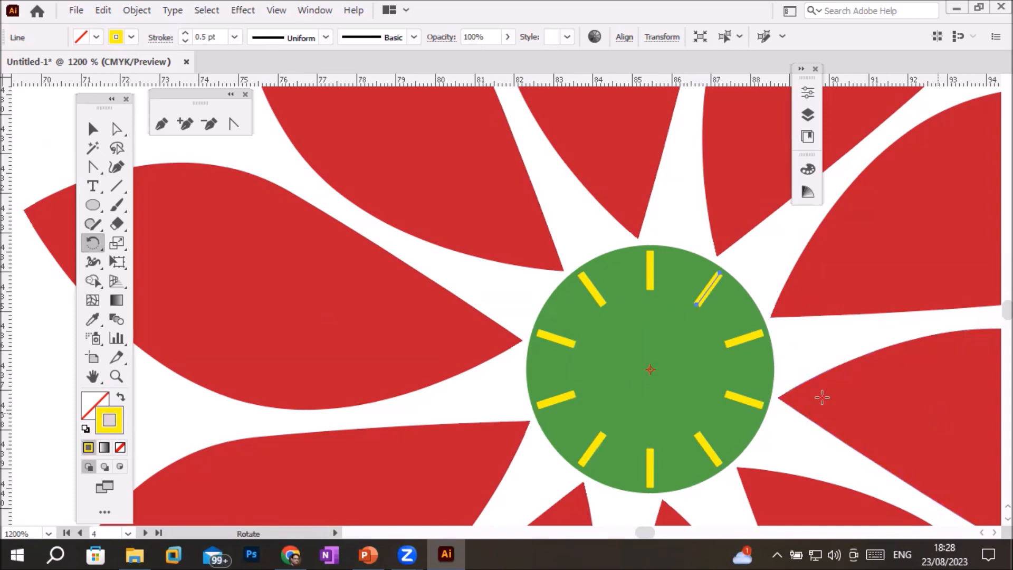
# Add a black letter A and scale it down to sit just below the top yellow line in the green circle
pyautogui.click(95, 185)
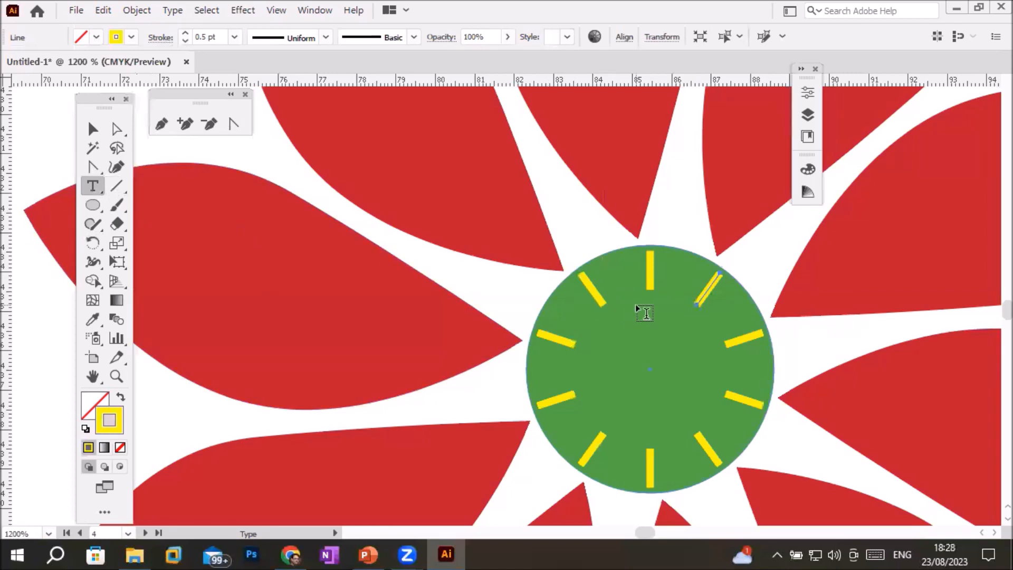
pyautogui.click(653, 311)
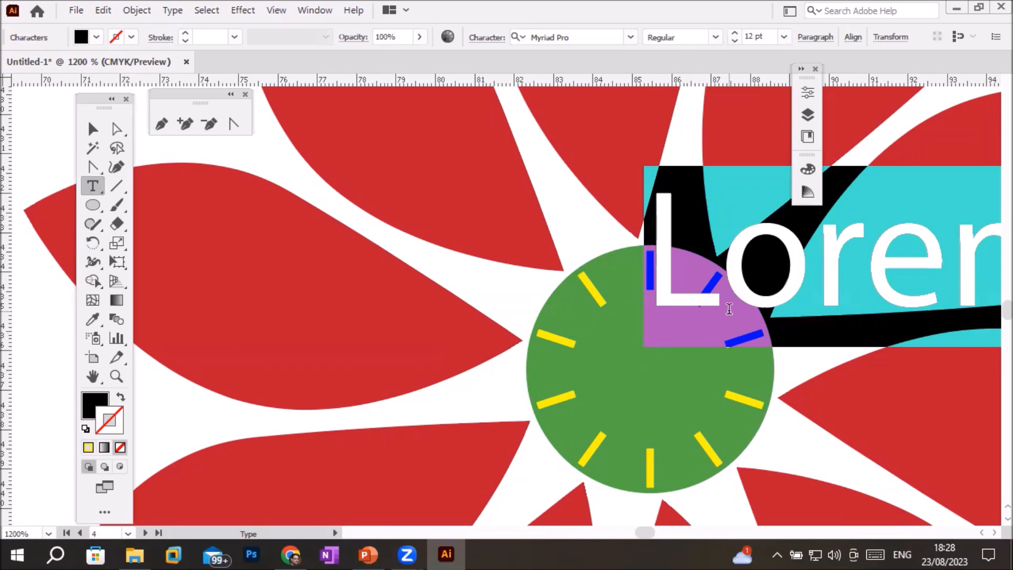
pyautogui.write('A')
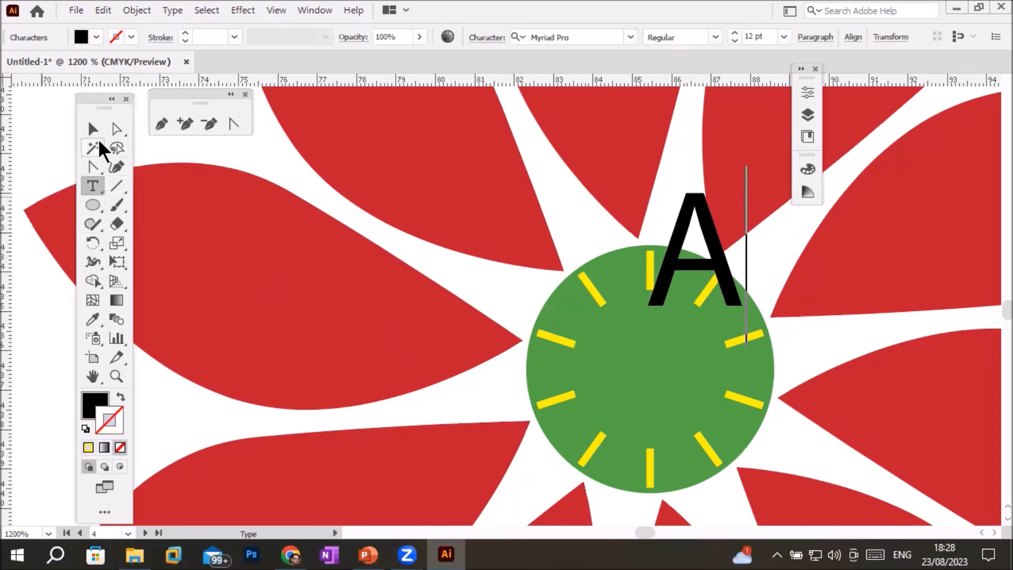
pyautogui.click(93, 128)
pyautogui.moveTo(714, 254); pyautogui.dragTo(668, 369)
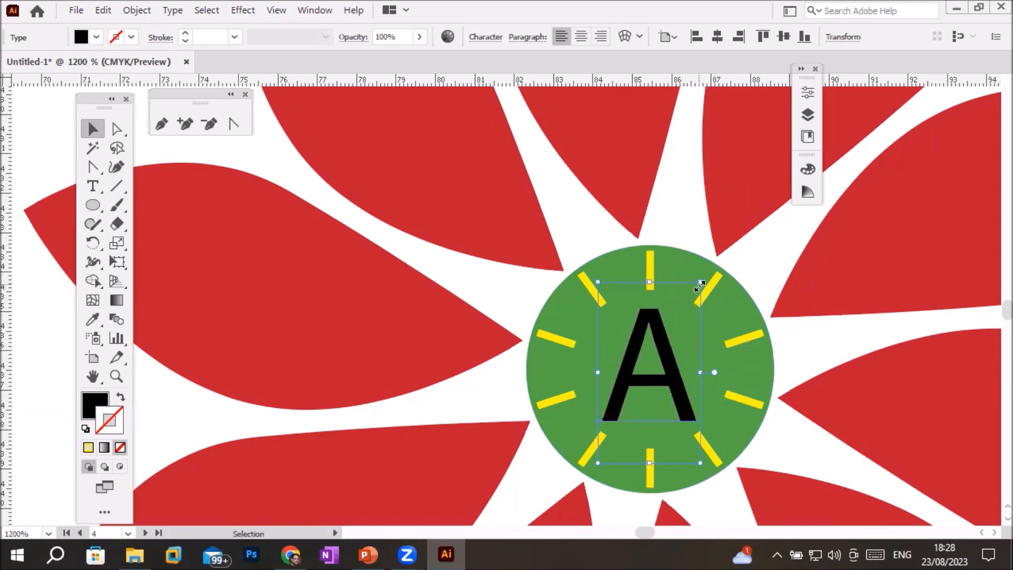
pyautogui.moveTo(700, 283); pyautogui.dragTo(652, 307)
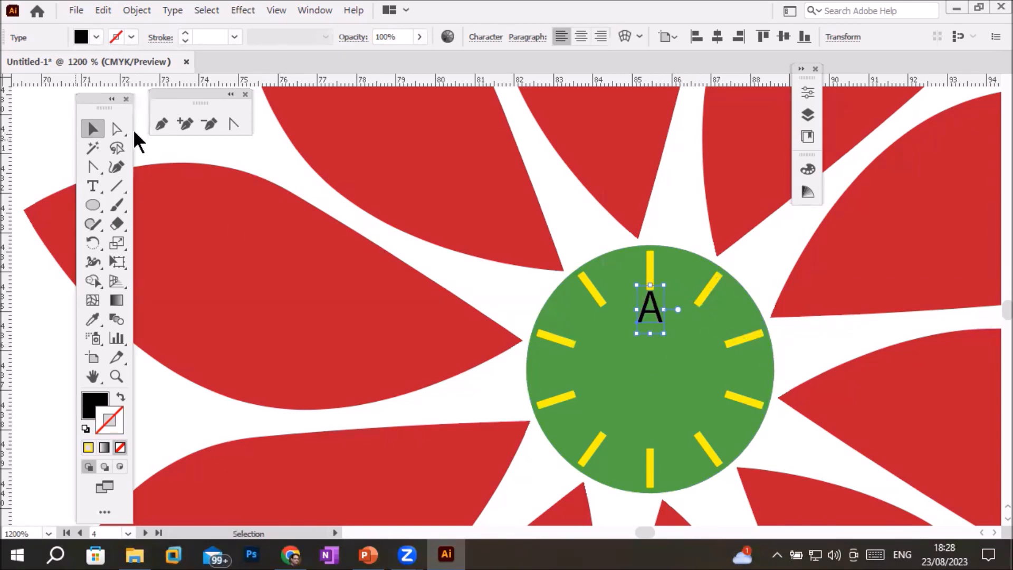
# Create a copy of the letter A rotated by 36° about the centre of the green circle
pyautogui.click(116, 128)
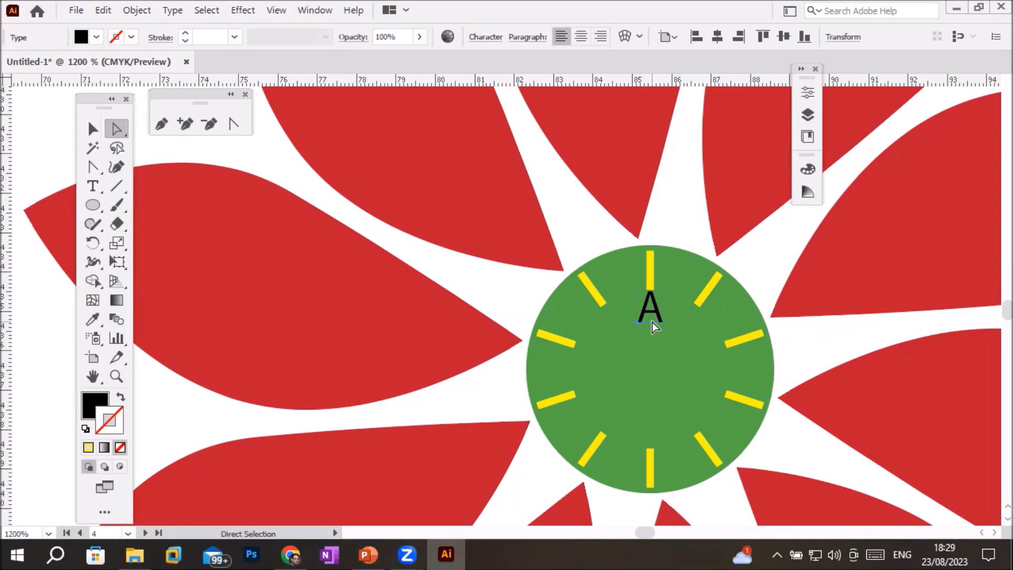
pyautogui.press('r')
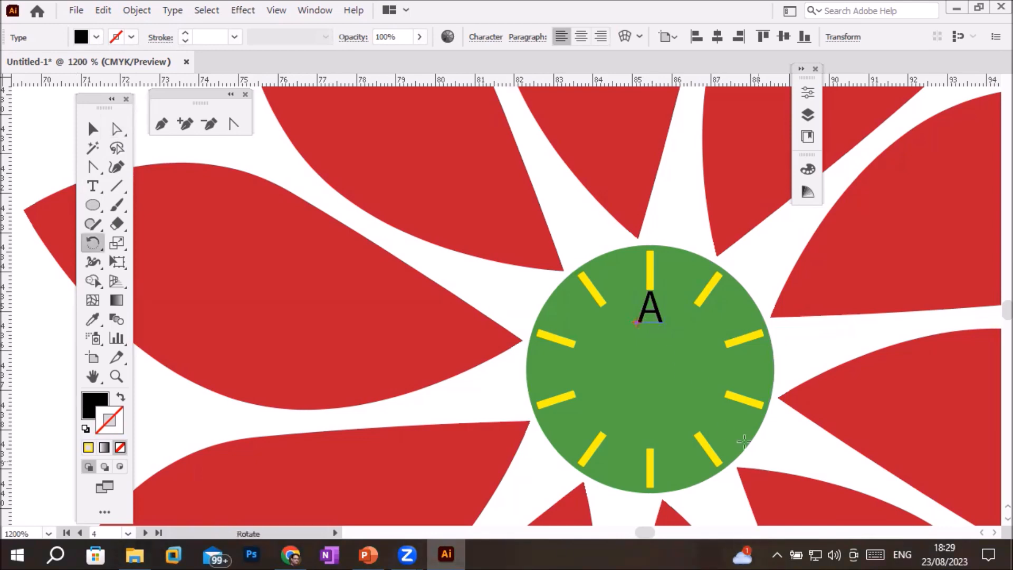
pyautogui.scroll(5, 615, 327)
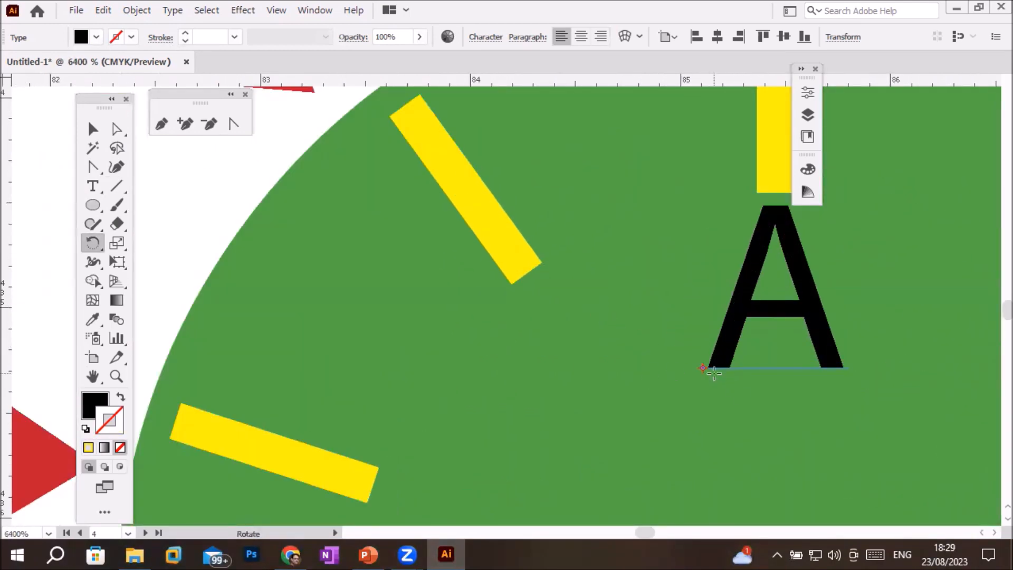
pyautogui.scroll(-4, 714, 373)
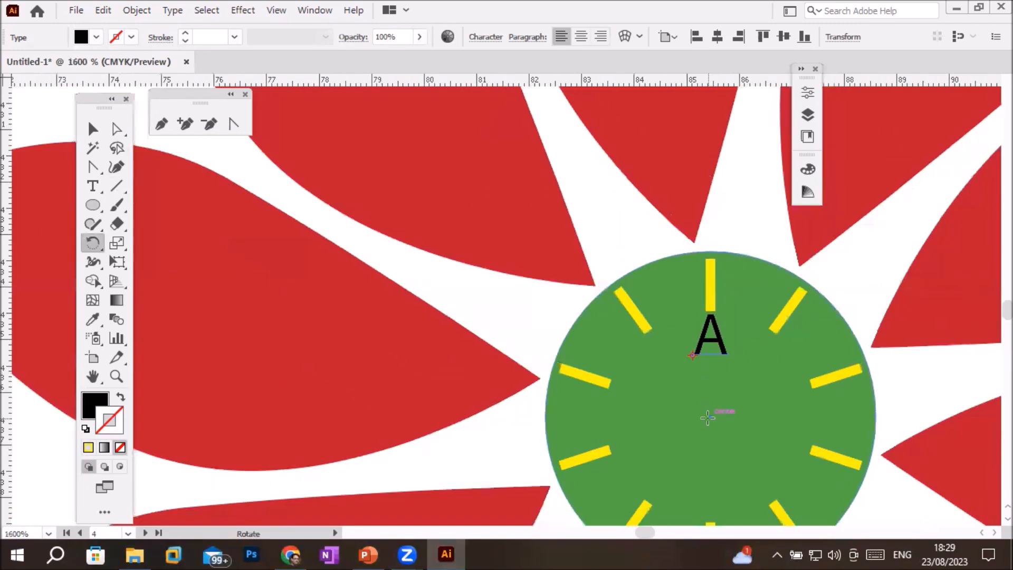
pyautogui.keyDown('alt'); pyautogui.click(707, 417); pyautogui.keyUp('alt')
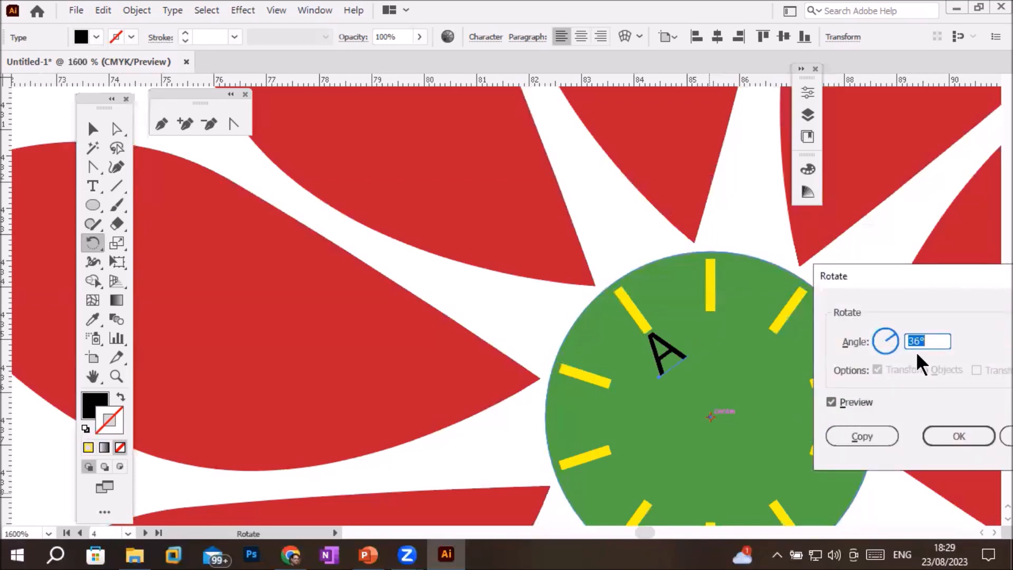
pyautogui.click(865, 441)
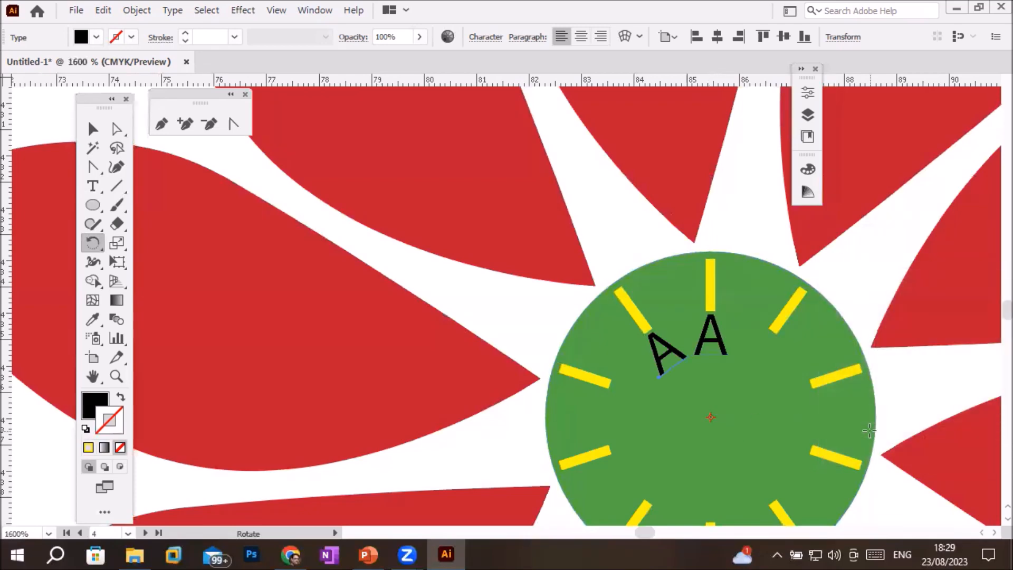
# Repeat the rotated copy of the letter A 8 times to complete a ring of ten letters
pyautogui.hotkey('ctrl', 'd')
pyautogui.hotkey('ctrl', 'd')
pyautogui.hotkey('ctrl', 'd')
pyautogui.hotkey('ctrl', 'd')
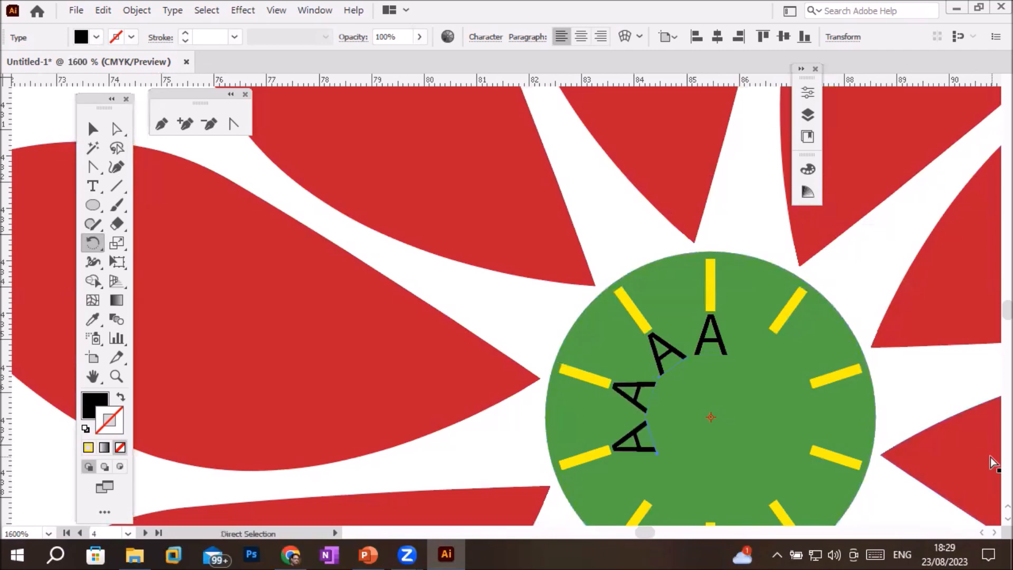
pyautogui.hotkey('ctrl', 'd')
pyautogui.hotkey('ctrl', 'd')
pyautogui.hotkey('ctrl', 'd')
pyautogui.hotkey('ctrl', 'd')
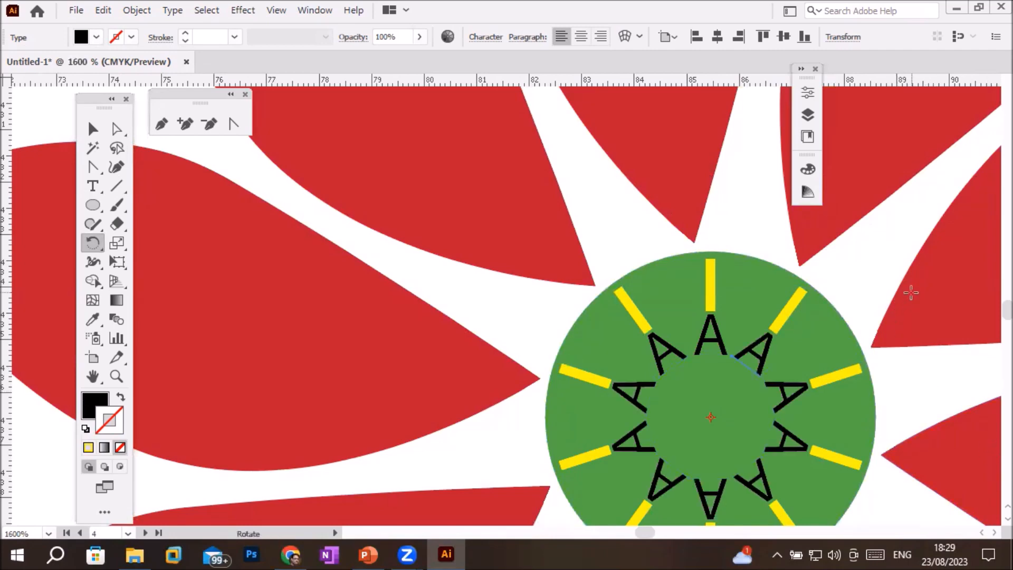
# Draw a black circle from the centre of the green circle, filling the space inside the ring of letters
pyautogui.click(91, 208)
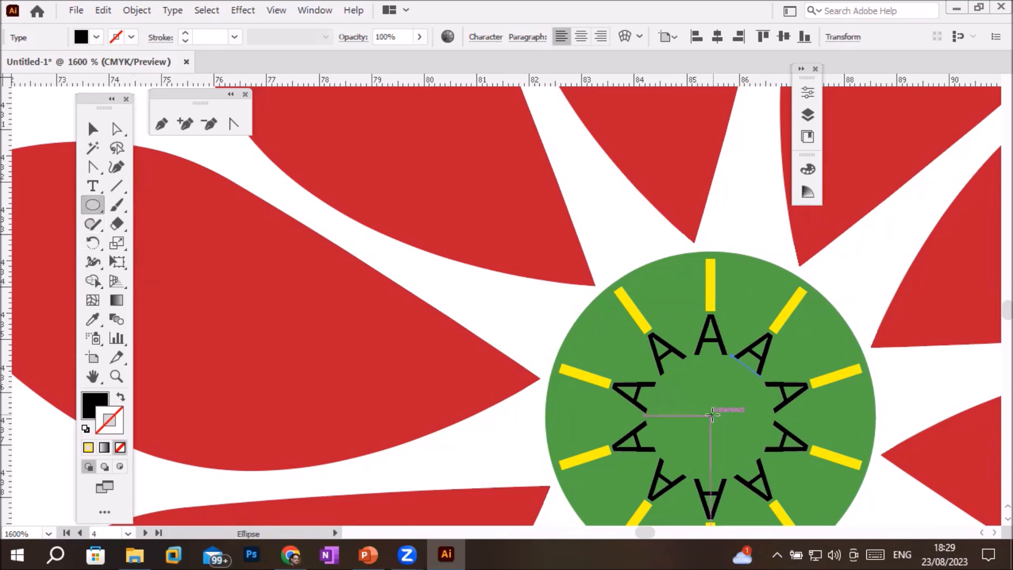
pyautogui.moveTo(712, 415); pyautogui.dragTo(747, 470)
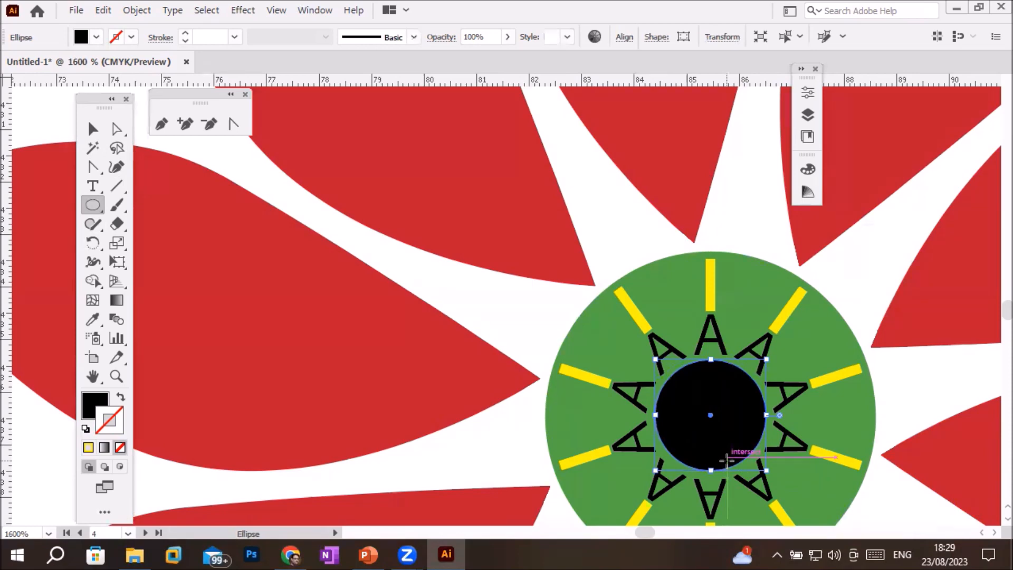
pyautogui.scroll(-2, 788, 418)
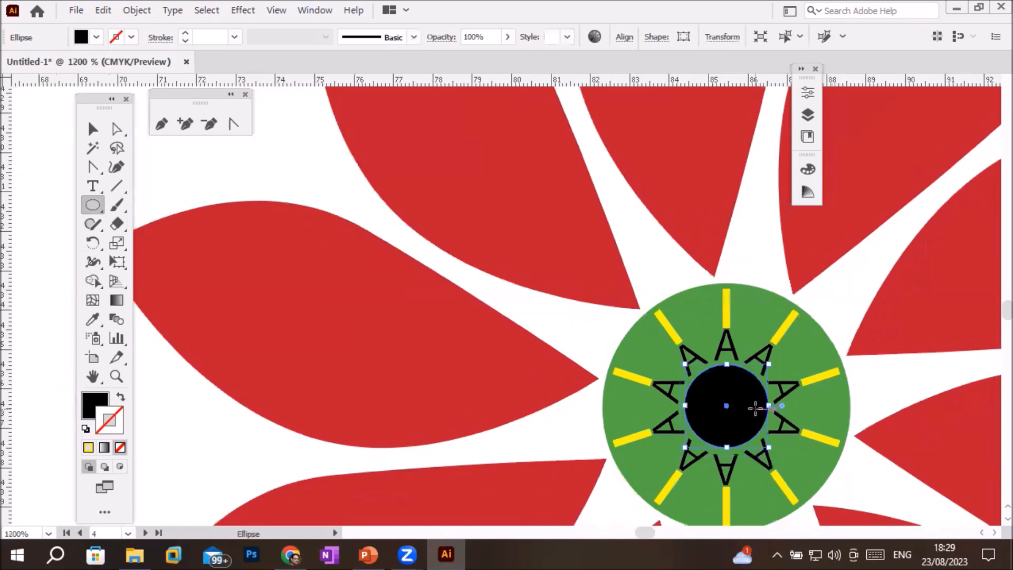
pyautogui.press('space')
pyautogui.moveTo(855, 478); pyautogui.dragTo(649, 363)
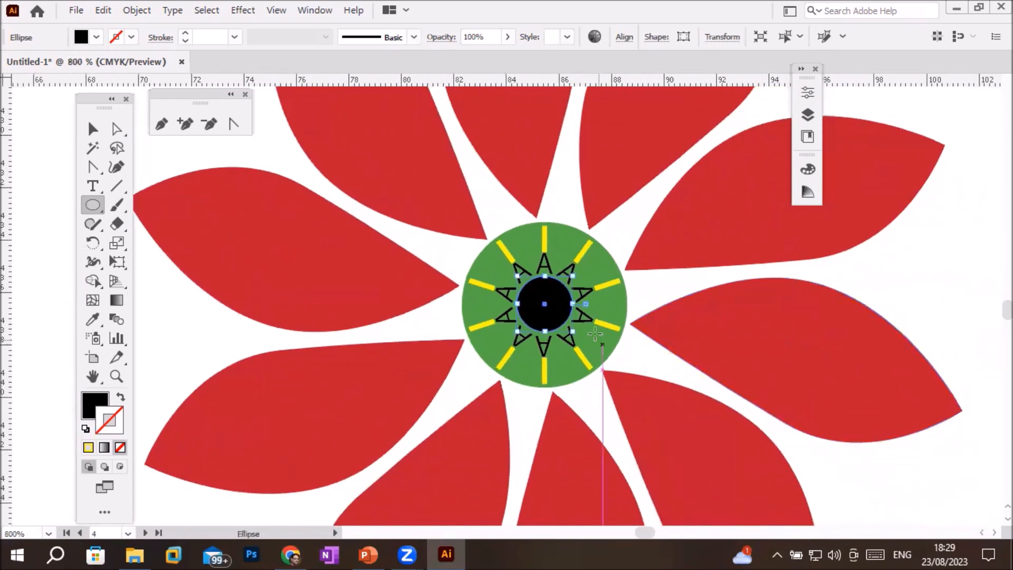
pyautogui.scroll(-2, 592, 328)
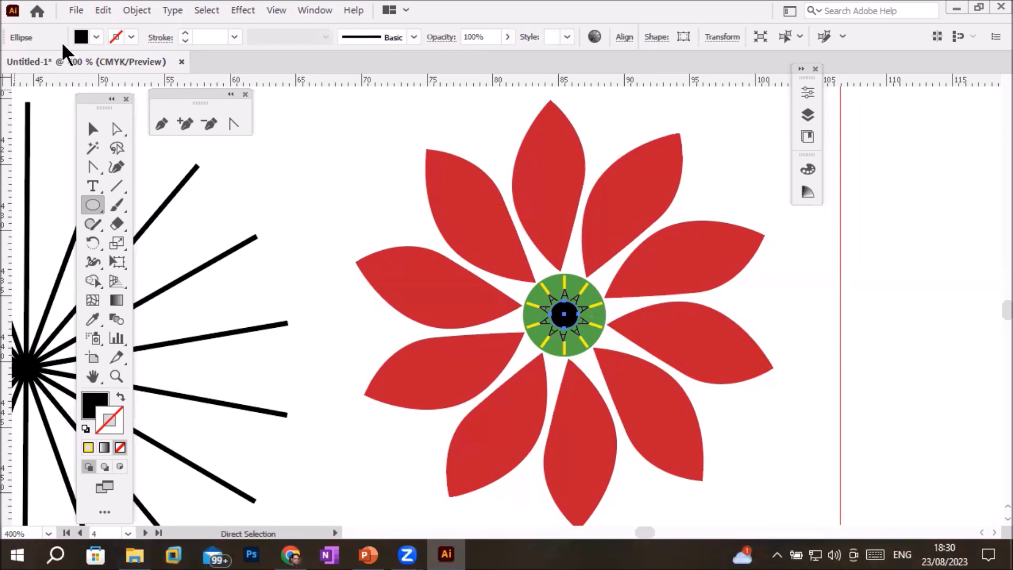
# Place the image pngwing.com (2).png from the Images > Transparent PNG folder over the green circle and embed it
pyautogui.click(77, 10)
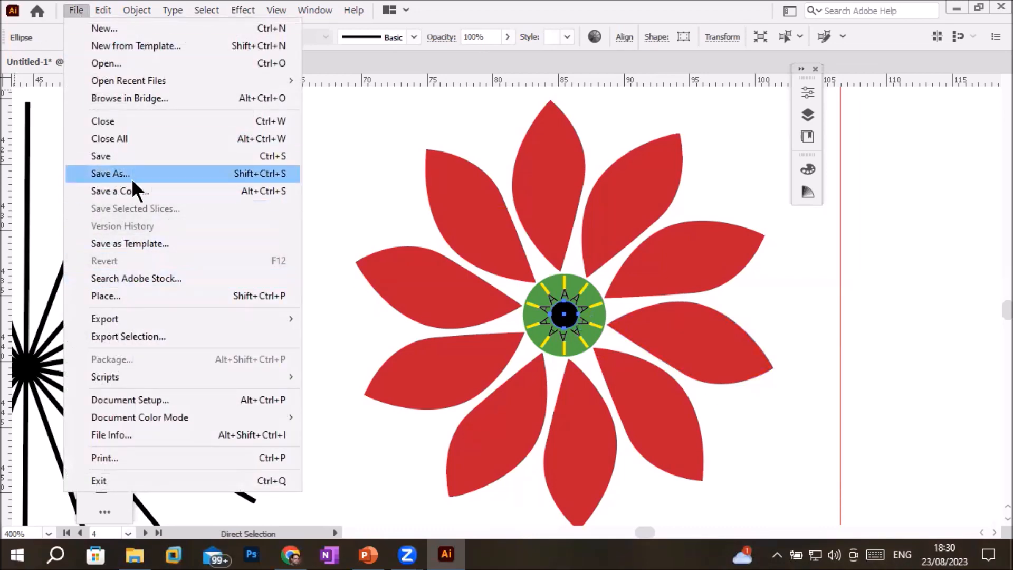
pyautogui.click(189, 296)
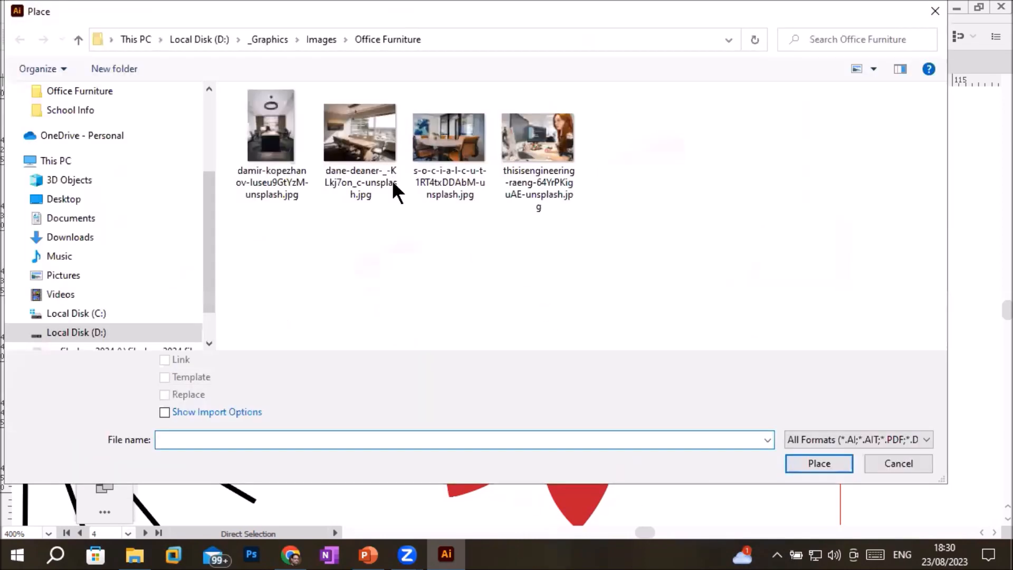
pyautogui.click(317, 38)
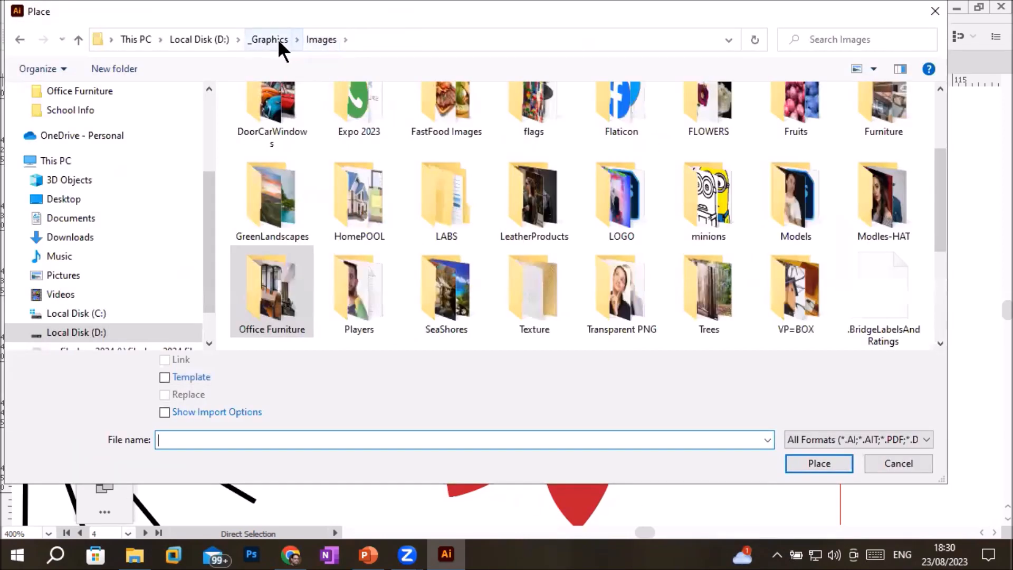
pyautogui.click(623, 309)
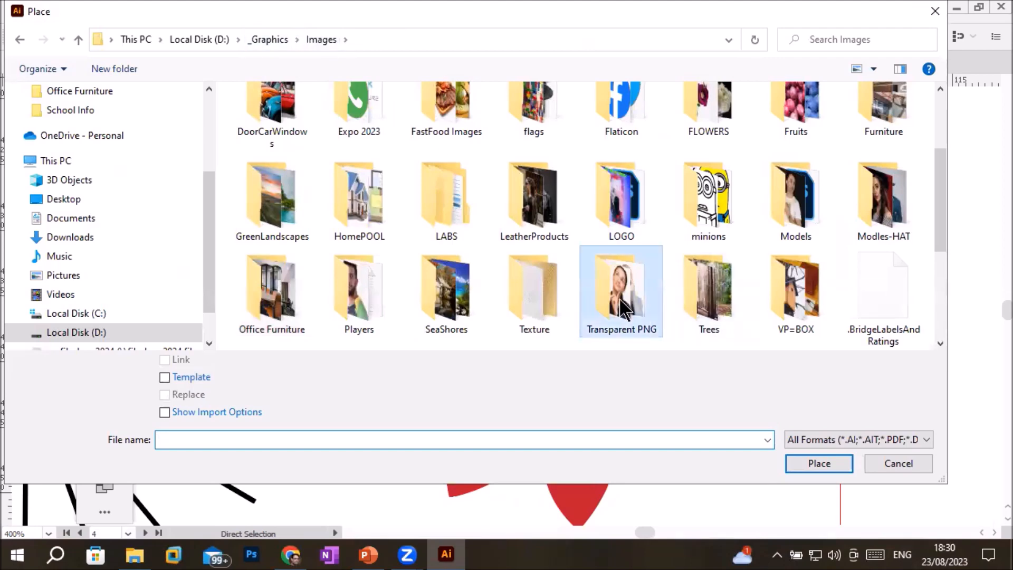
pyautogui.doubleClick(621, 301)
pyautogui.click(792, 258)
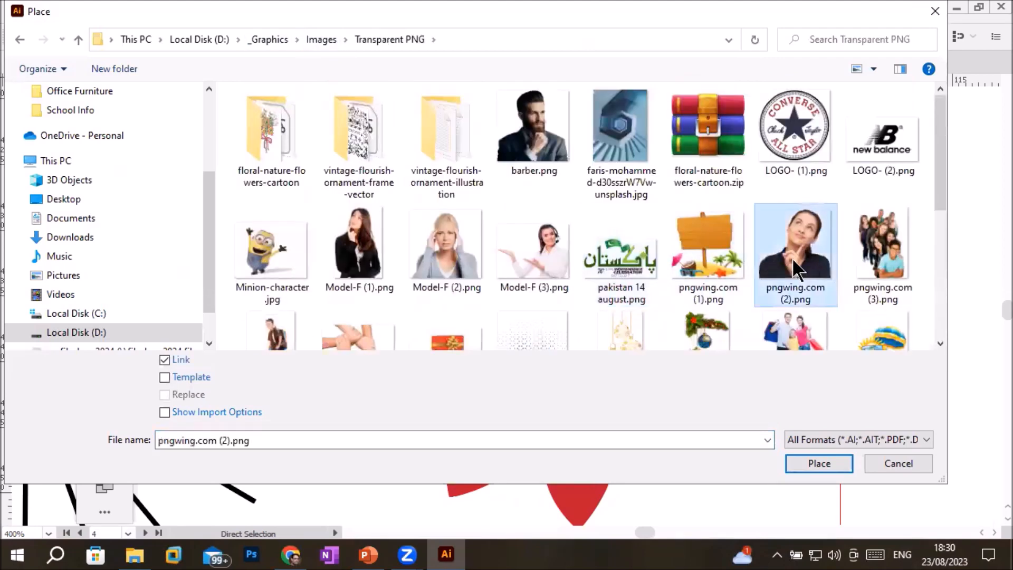
pyautogui.click(821, 465)
pyautogui.moveTo(529, 277); pyautogui.dragTo(601, 364)
pyautogui.scroll(5, 587, 317)
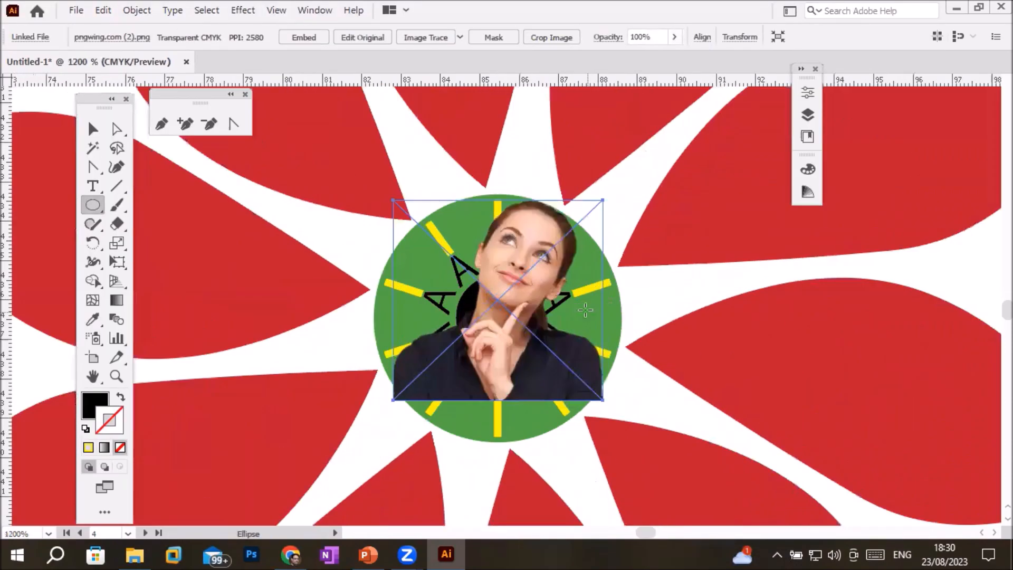
pyautogui.scroll(-1, 581, 300)
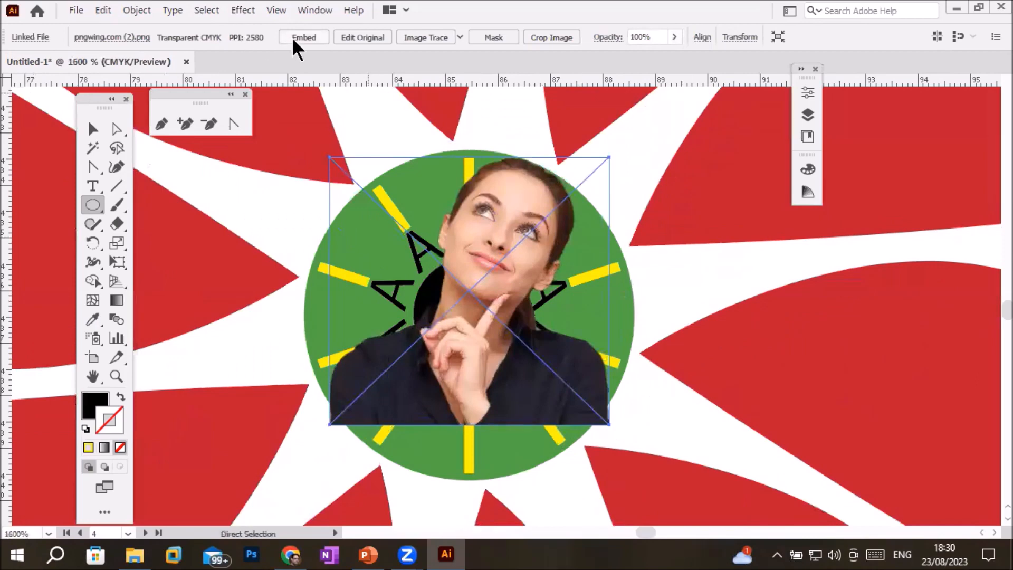
pyautogui.click(305, 38)
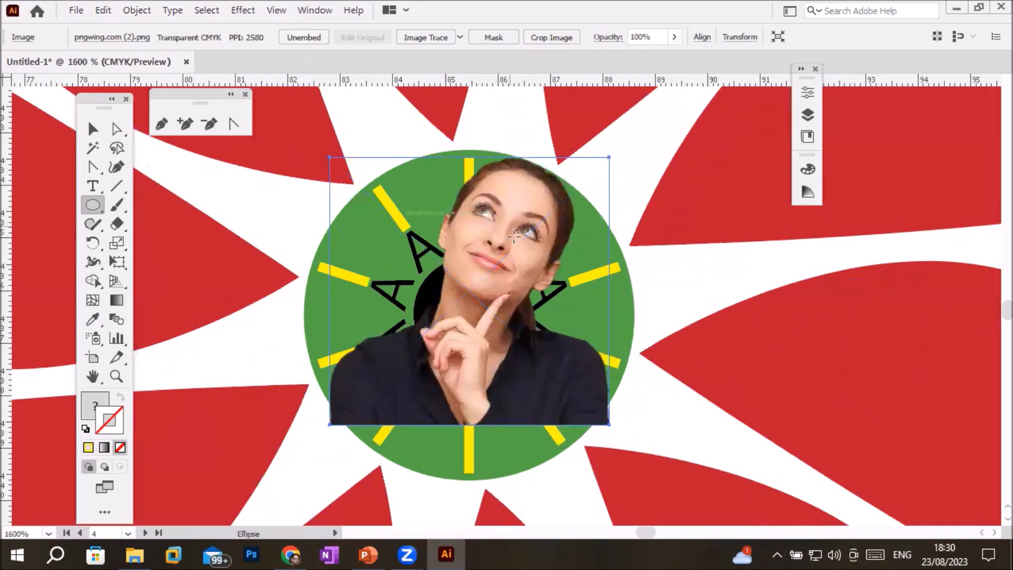
# Scale the embedded photo down to slightly wider than the black circle and position it over that circle
pyautogui.scroll(-1, 514, 236)
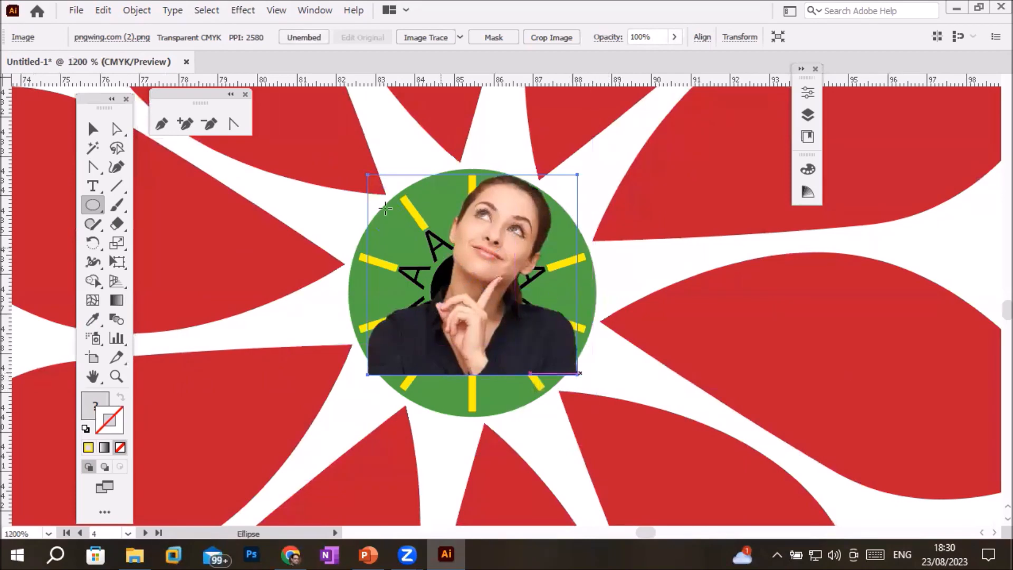
pyautogui.click(92, 128)
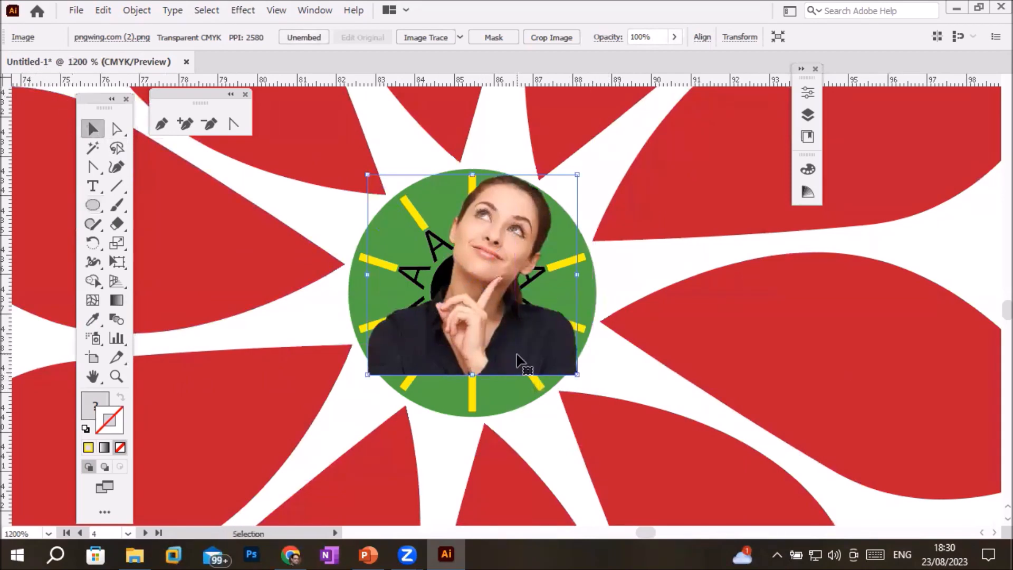
pyautogui.moveTo(578, 375); pyautogui.dragTo(525, 331)
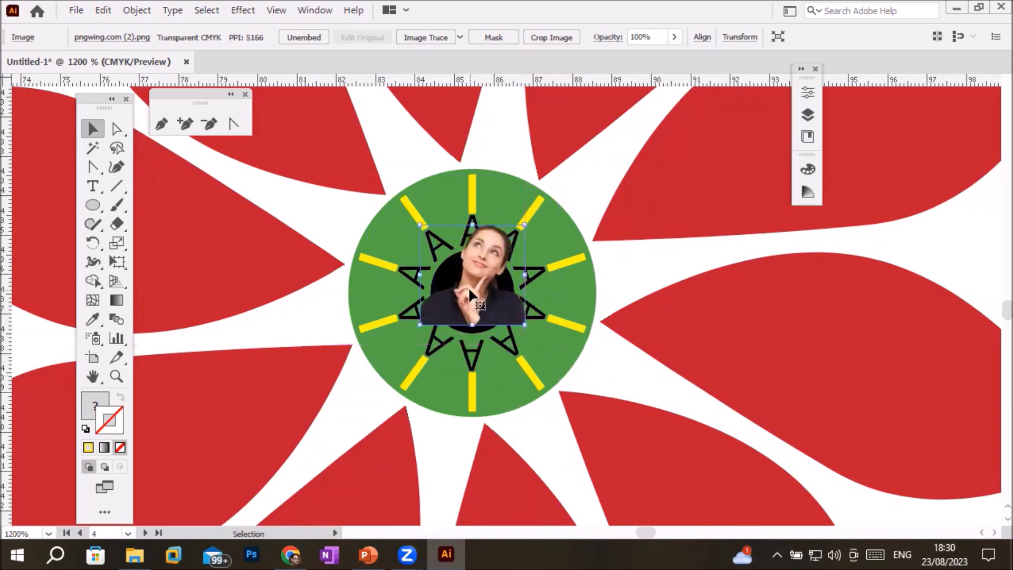
pyautogui.moveTo(472, 304); pyautogui.dragTo(466, 300)
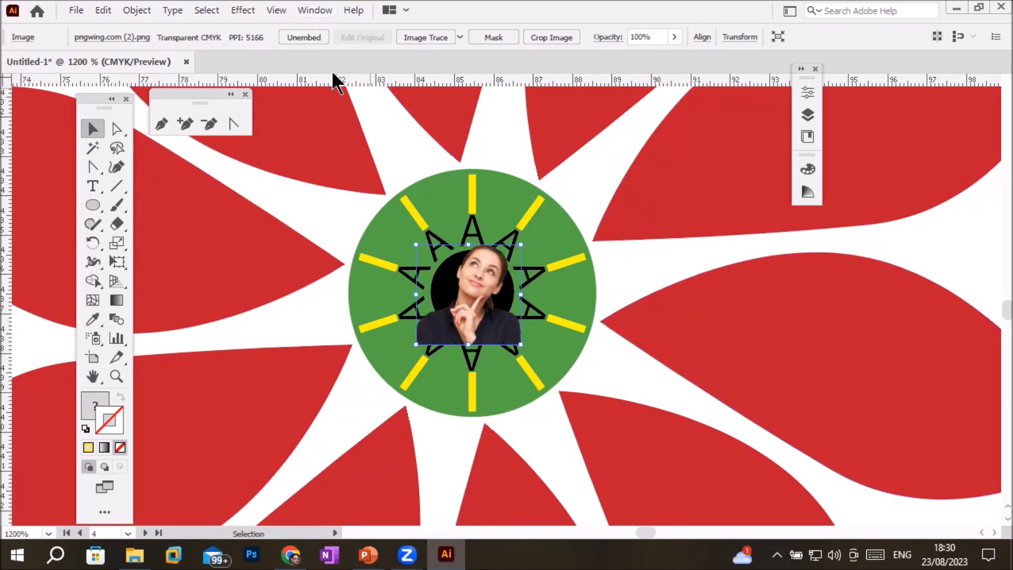
# Reset the Essentials workspace to its default layout
pyautogui.click(325, 9)
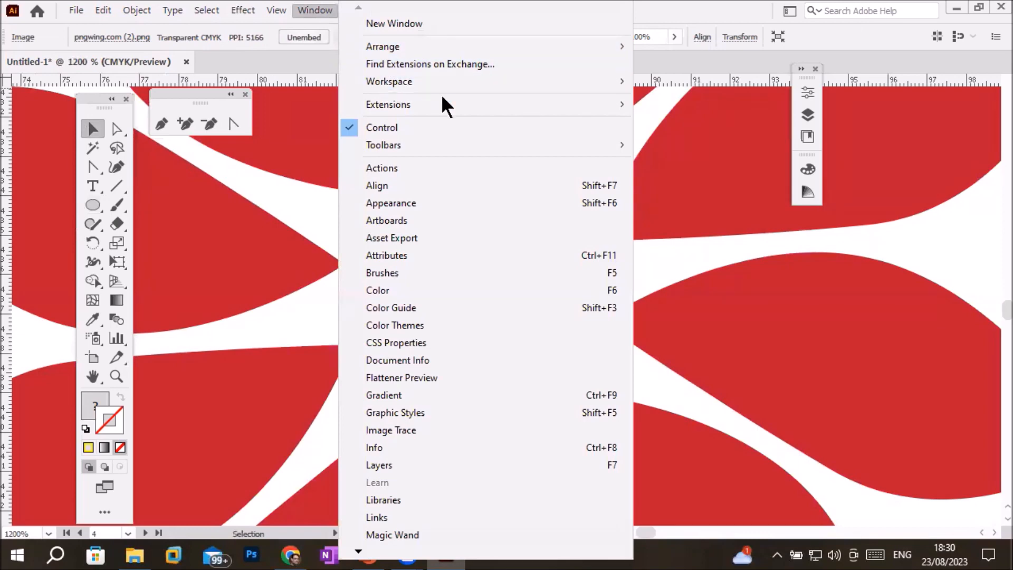
pyautogui.moveTo(460, 80)
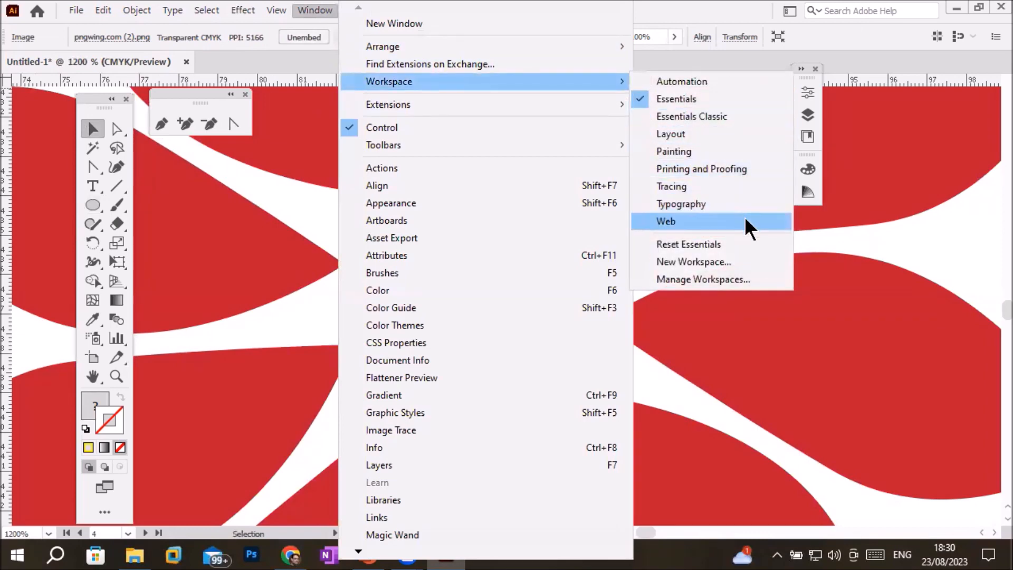
pyautogui.click(721, 244)
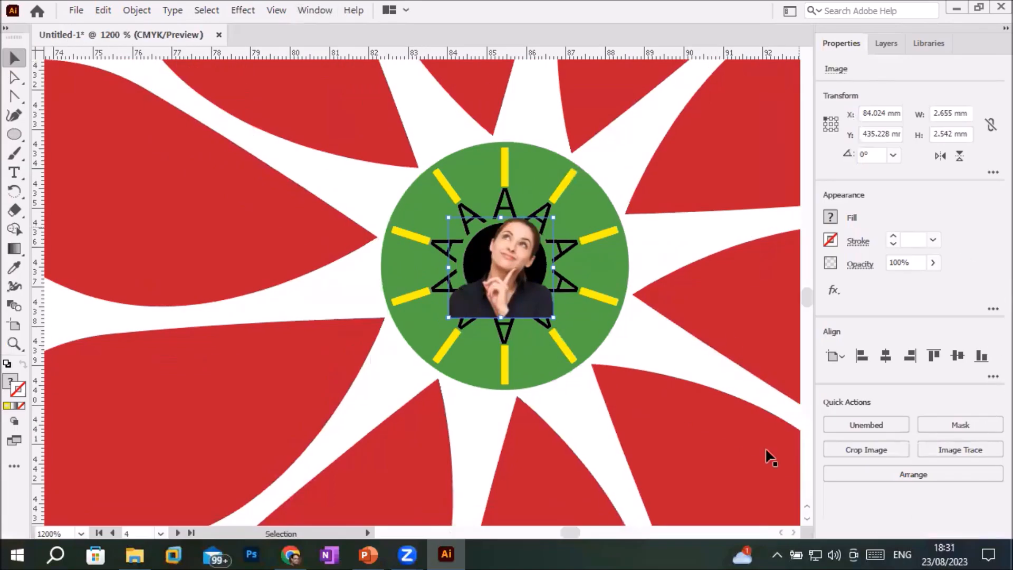
# Move the photo below the black ellipse in the stacking order of Layer 1
pyautogui.click(875, 44)
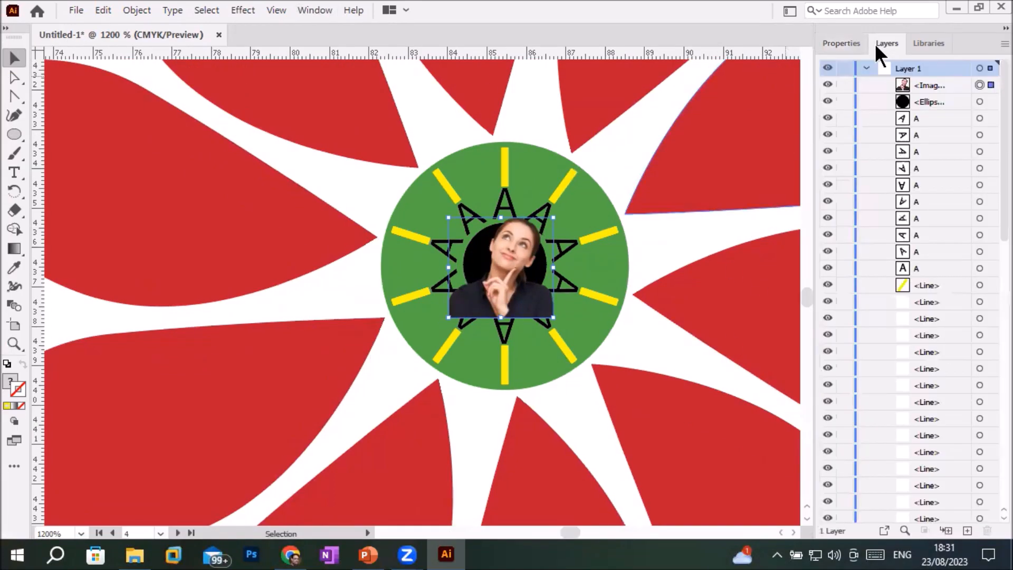
pyautogui.click(926, 104)
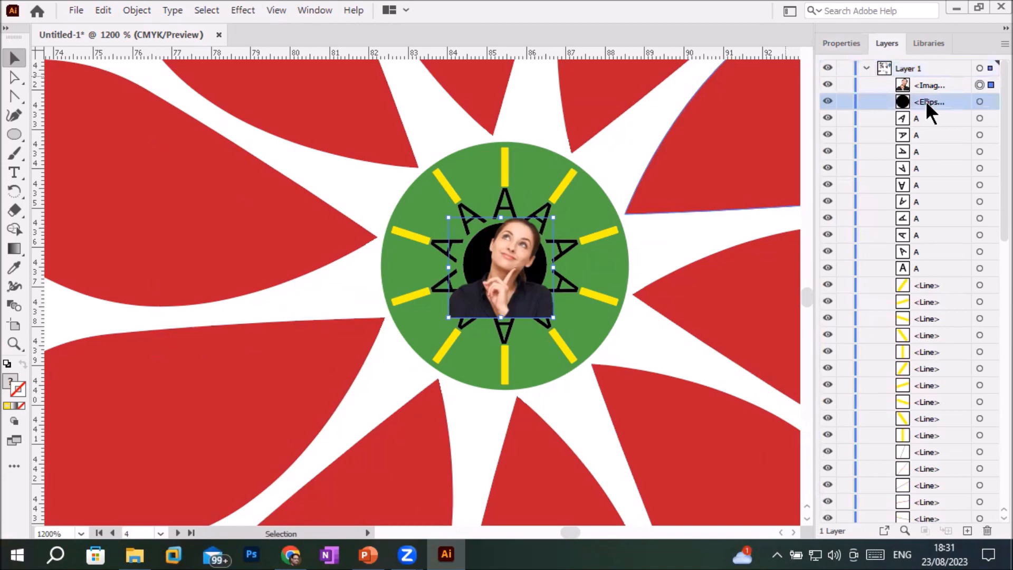
pyautogui.click(960, 85)
pyautogui.moveTo(933, 83); pyautogui.dragTo(935, 113)
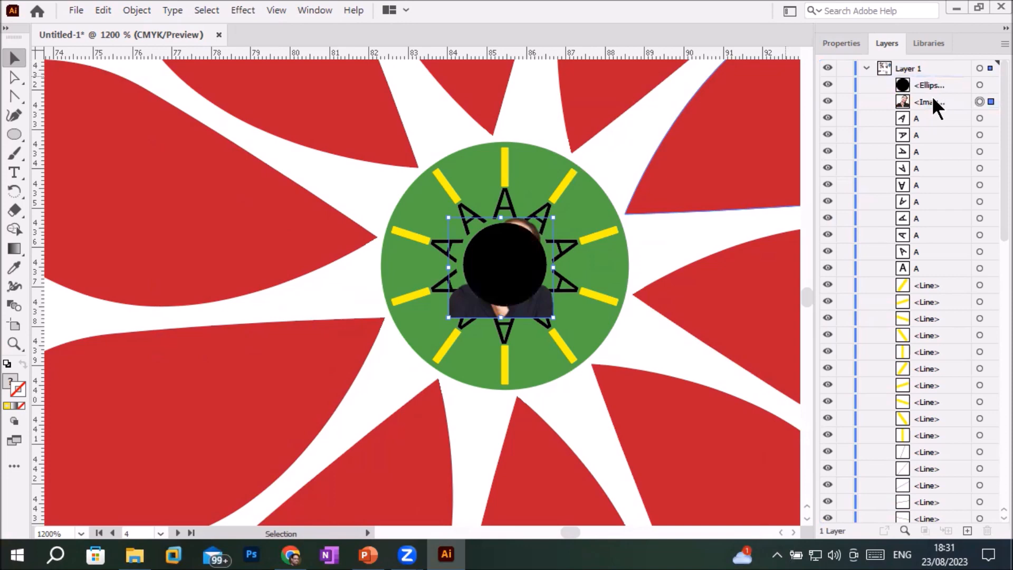
# Make a clipping mask from the black ellipse and the photo, and deselect the result
pyautogui.keyDown('shift'); pyautogui.click(991, 86); pyautogui.keyUp('shift')
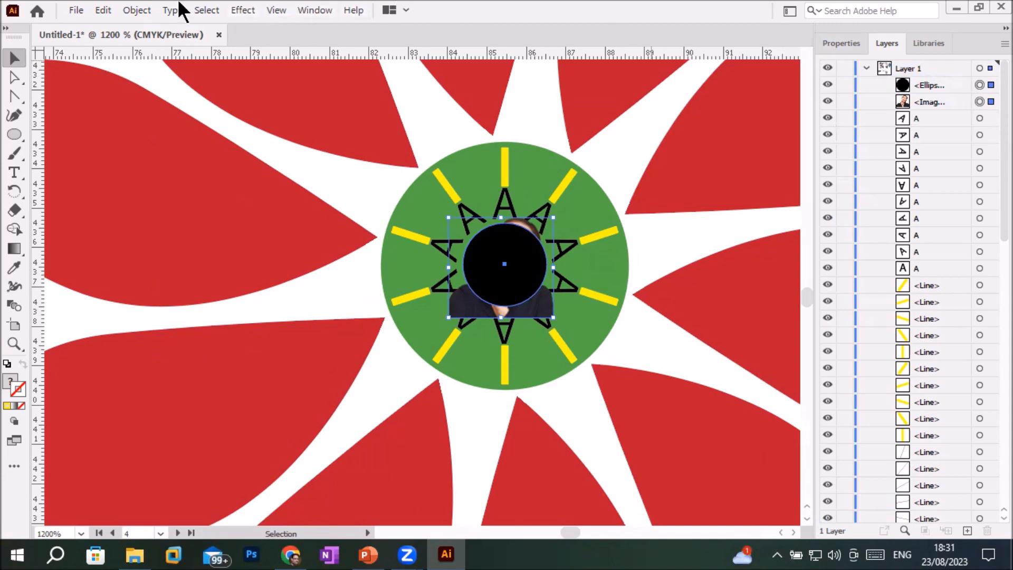
pyautogui.click(132, 10)
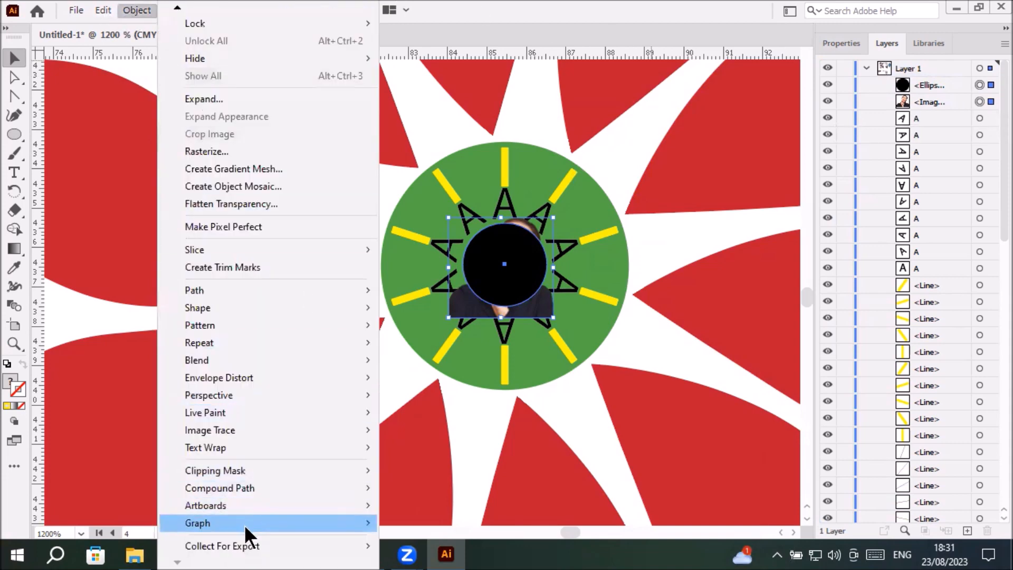
pyautogui.moveTo(227, 470)
pyautogui.click(426, 467)
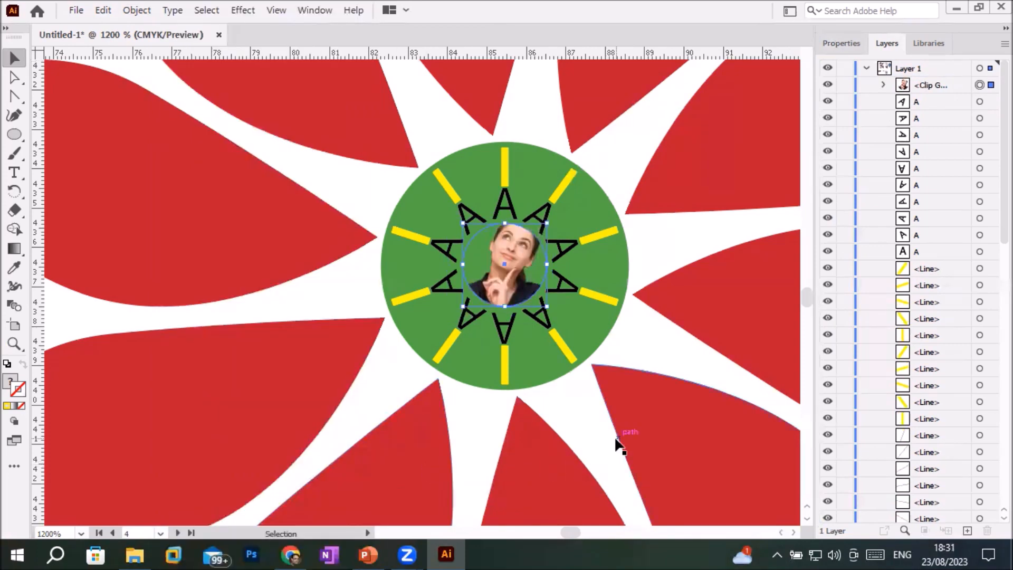
pyautogui.click(681, 378)
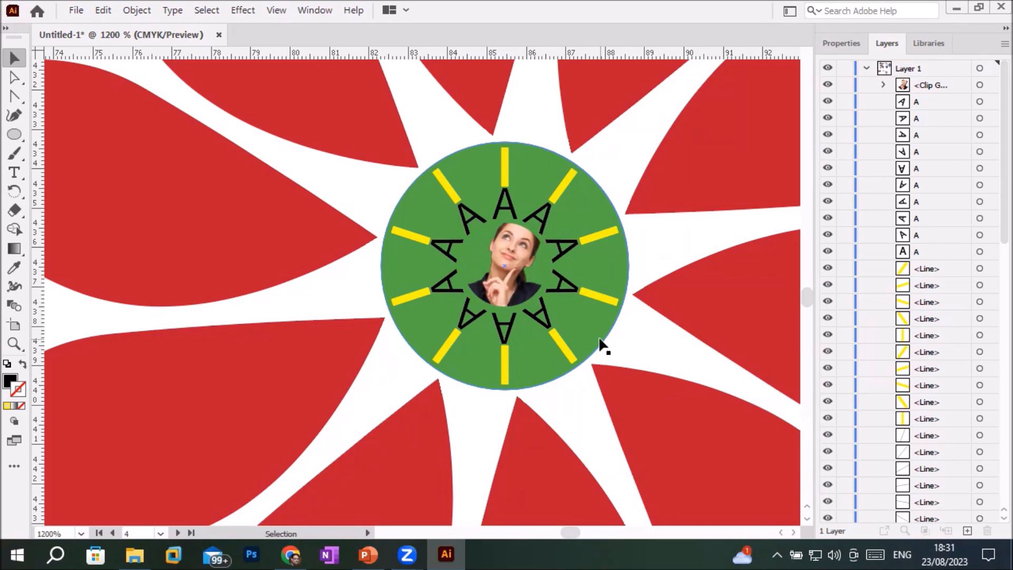
# Draw a black circle from the centre of the clipped photo out to its edge and move it below the clip group
pyautogui.click(109, 221)
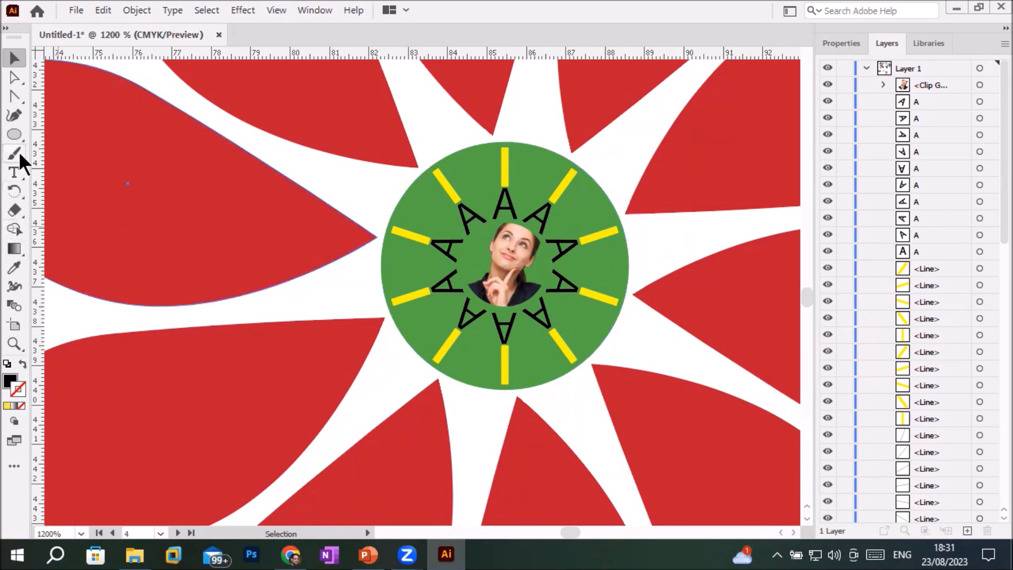
pyautogui.click(12, 136)
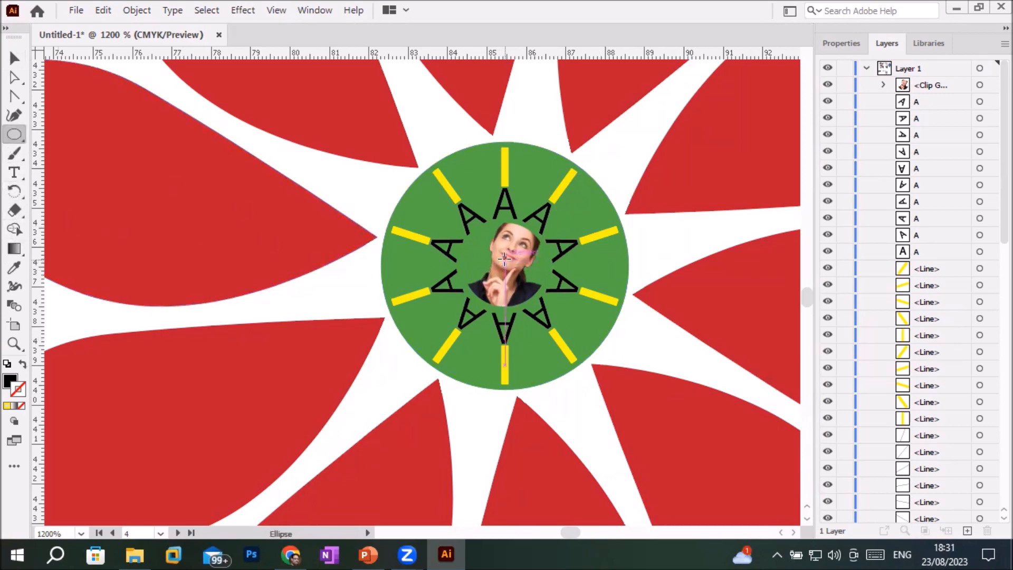
pyautogui.scroll(3, 509, 259)
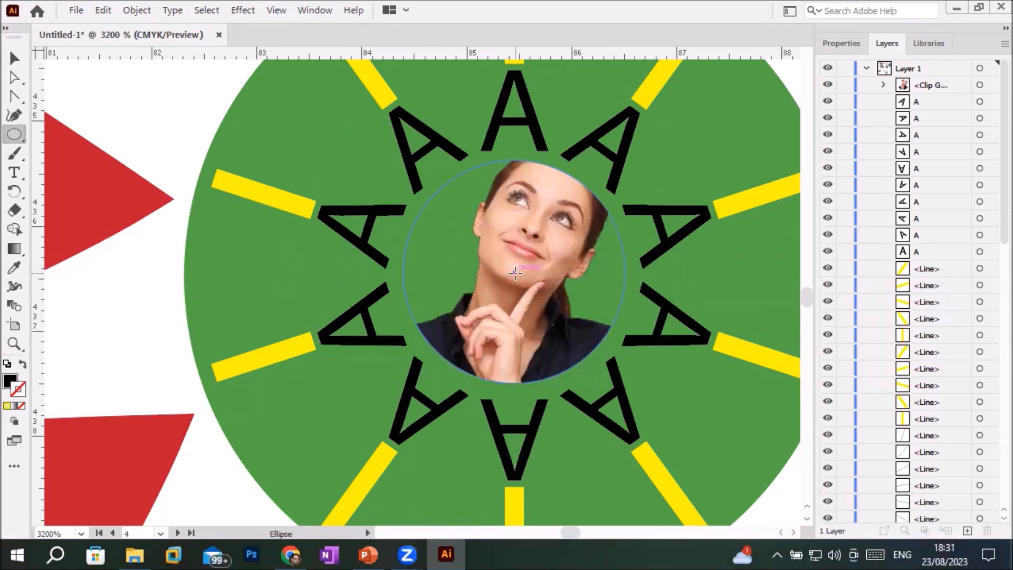
pyautogui.moveTo(515, 272); pyautogui.dragTo(531, 160)
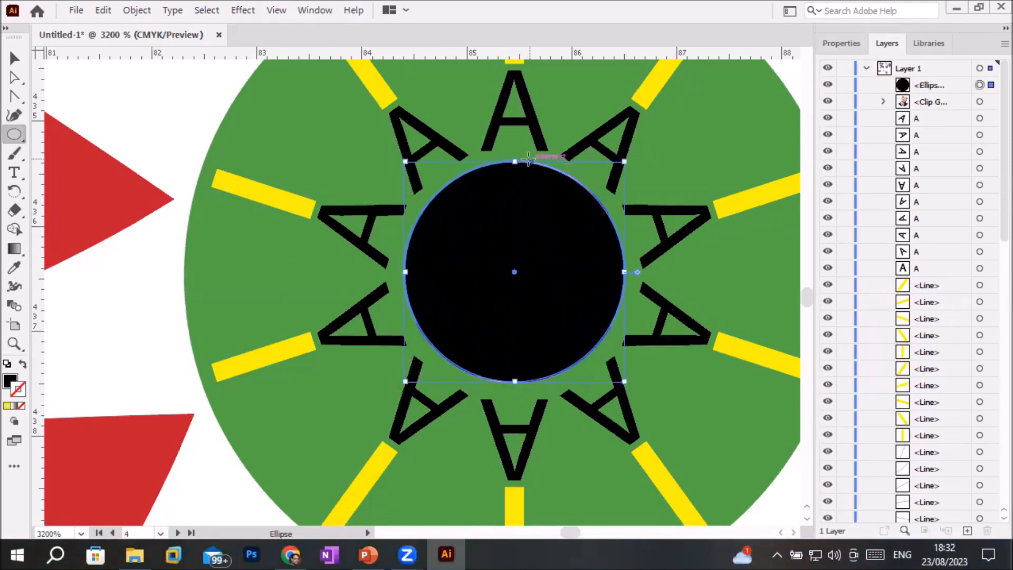
pyautogui.click(903, 90)
pyautogui.moveTo(906, 93); pyautogui.dragTo(905, 118)
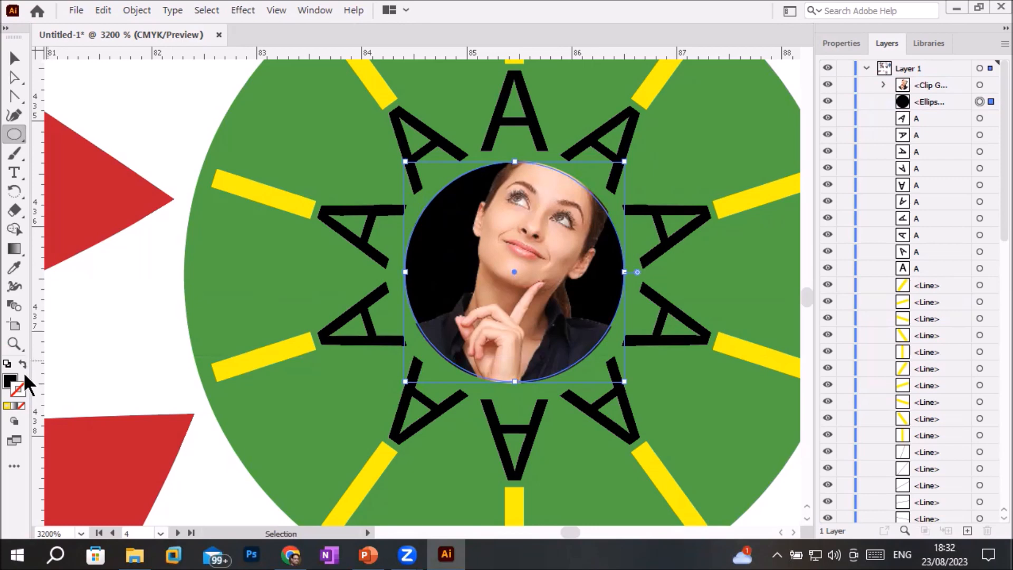
# Set the new circle's fill to None and make its stroke active for colouring
pyautogui.click(7, 381)
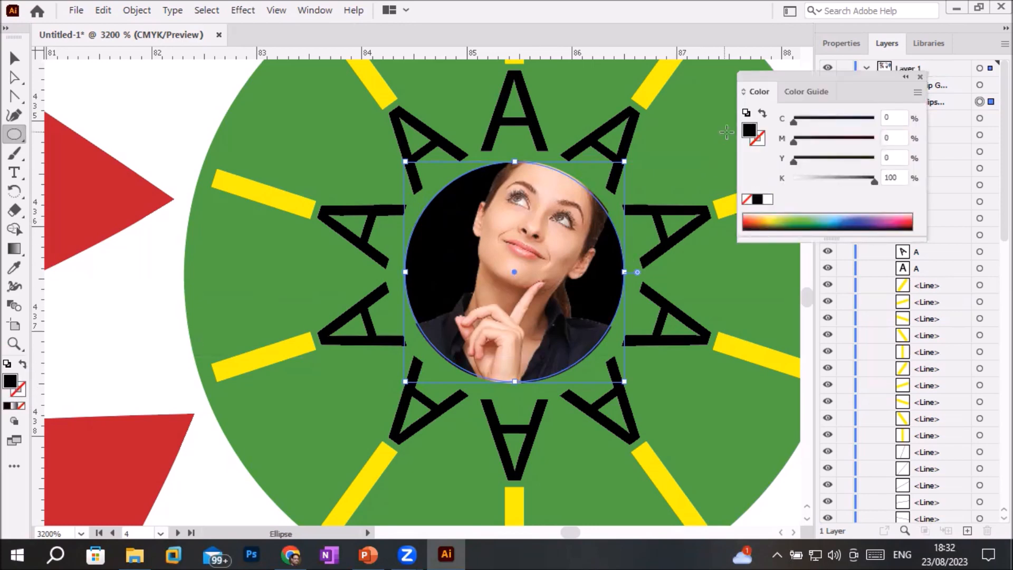
pyautogui.click(746, 200)
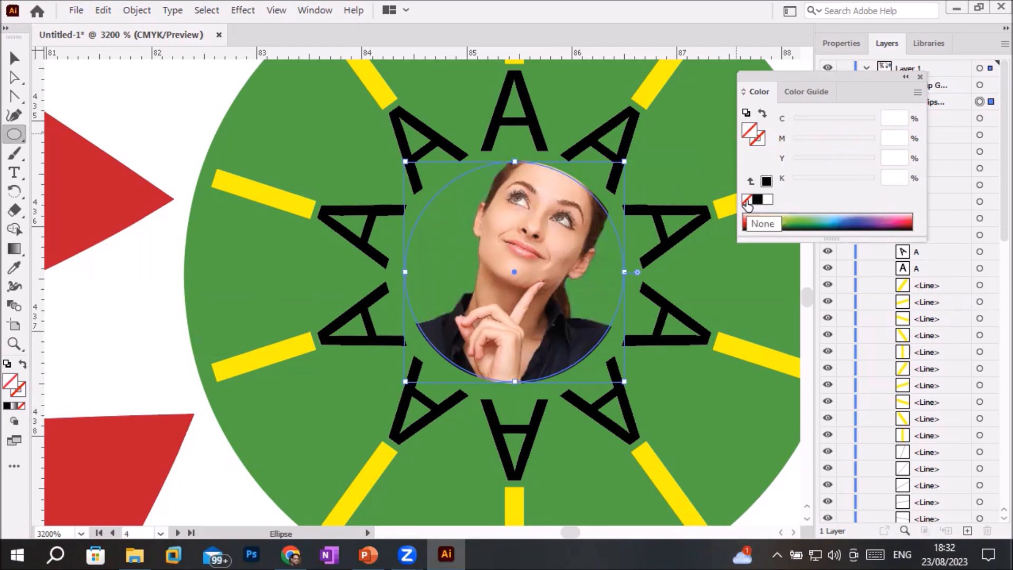
pyautogui.click(757, 144)
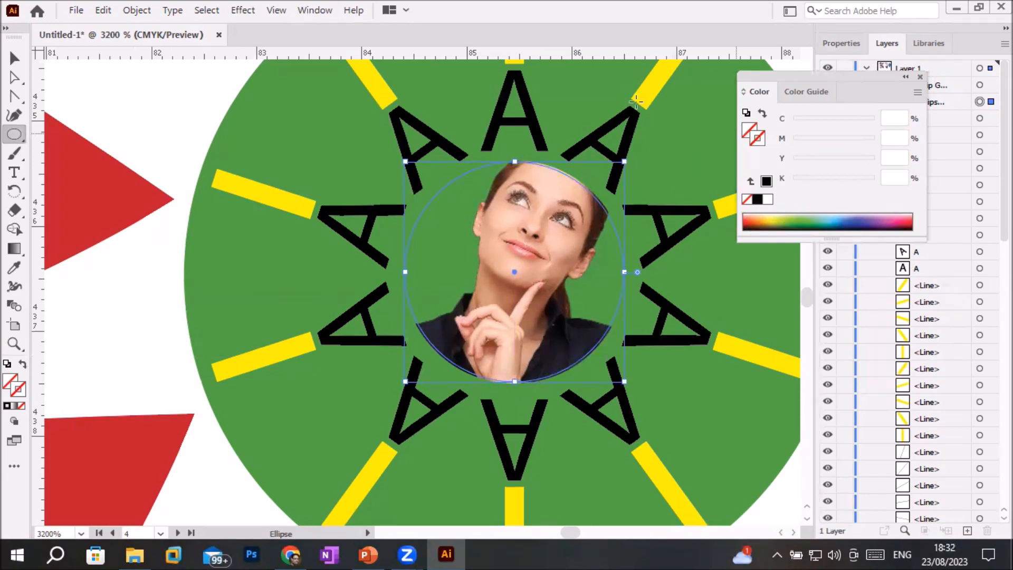
# Show the Control bar and give the circle around the portrait a yellow stroke of 0.25 pt
pyautogui.click(318, 11)
pyautogui.click(403, 129)
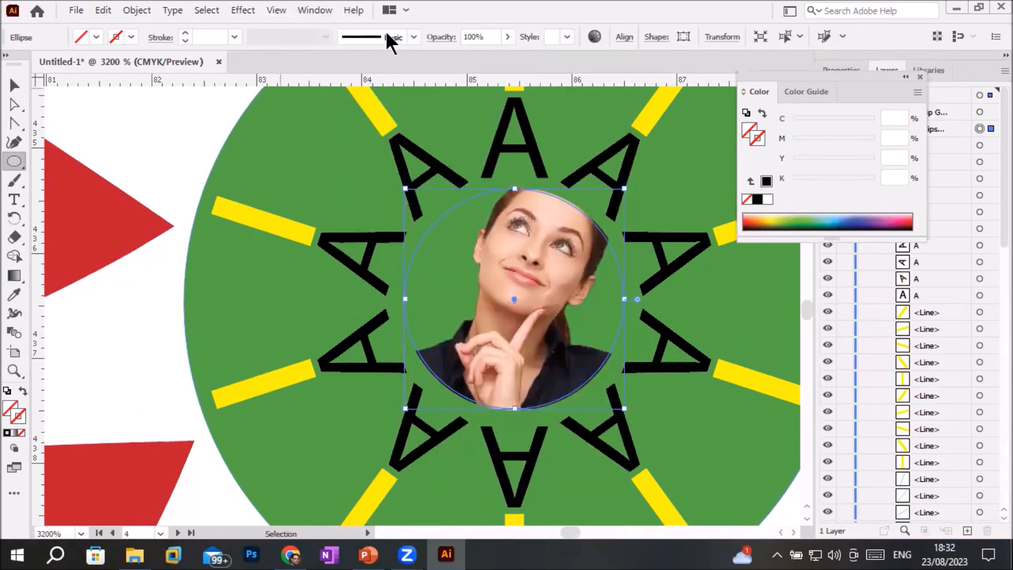
pyautogui.click(188, 33)
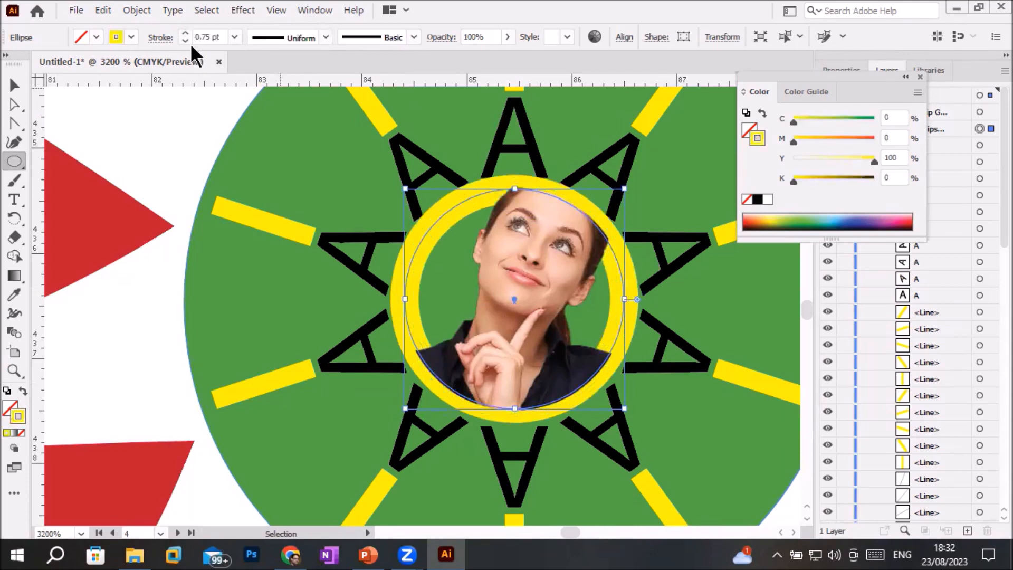
pyautogui.click(184, 41)
pyautogui.click(185, 41)
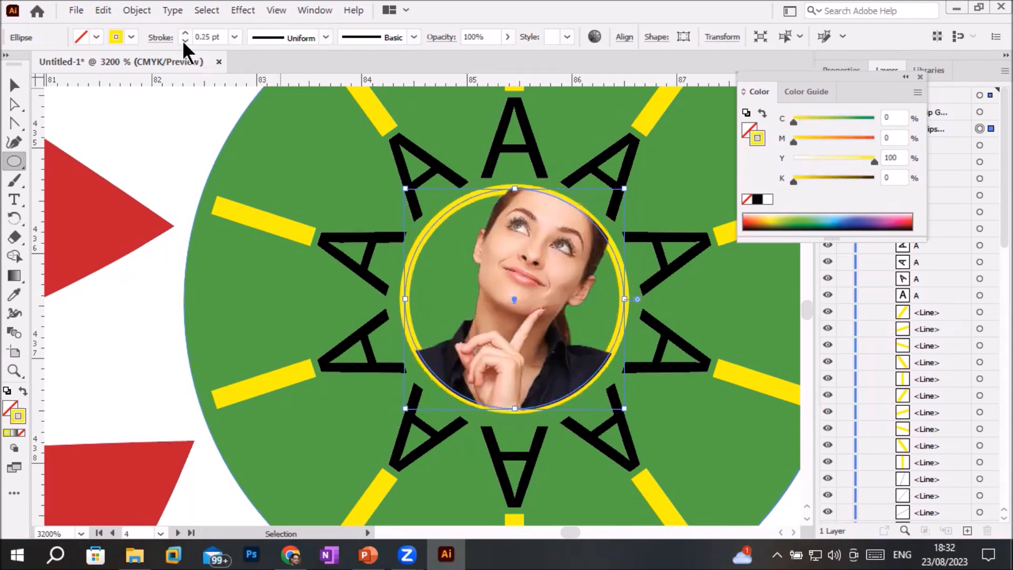
# Apply the rough charcoal art brush to the circle's stroke and set its weight to 0.25 pt
pyautogui.click(414, 38)
pyautogui.click(372, 149)
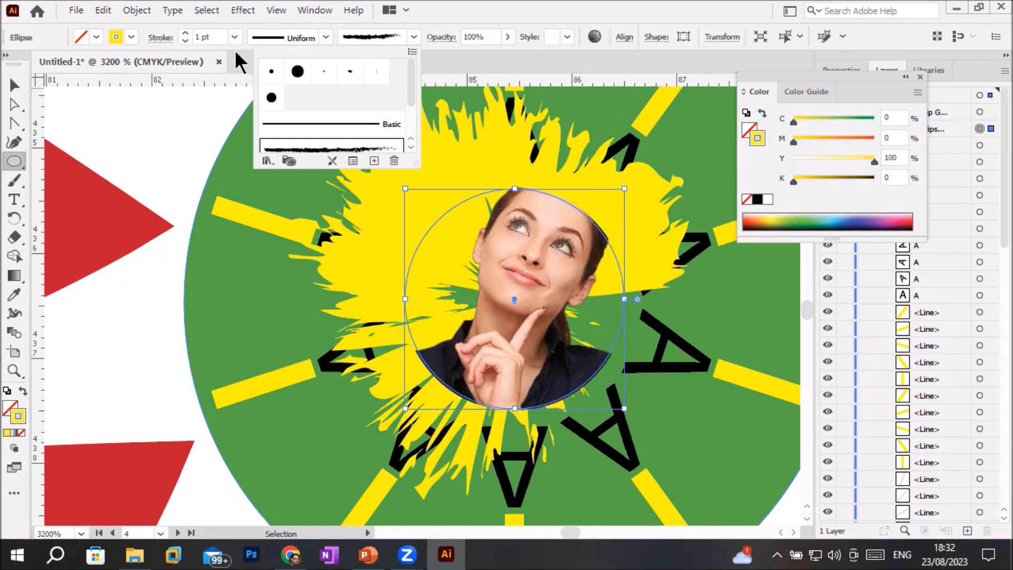
pyautogui.click(185, 41)
pyautogui.click(185, 40)
pyautogui.click(185, 41)
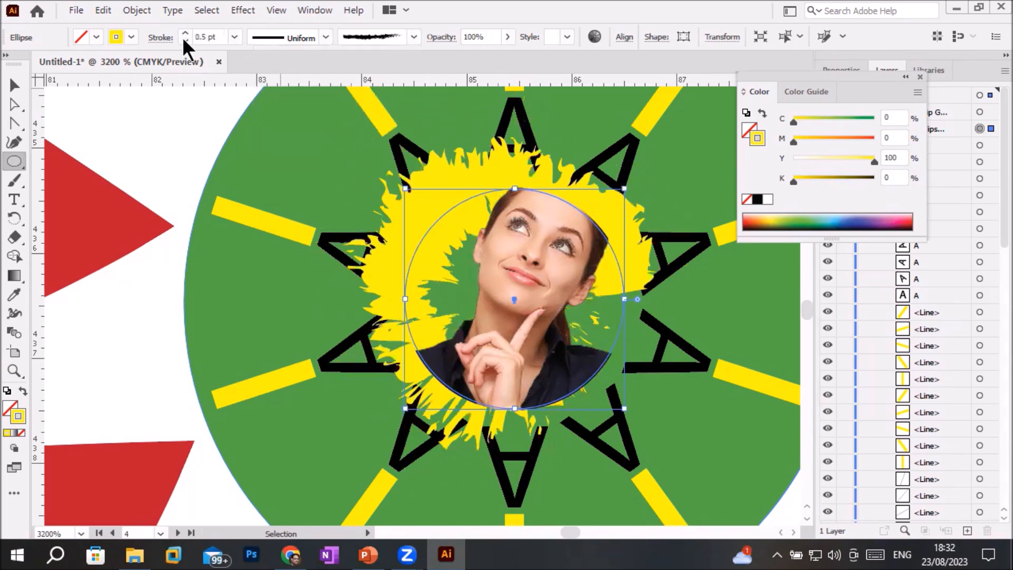
pyautogui.click(185, 41)
pyautogui.click(184, 41)
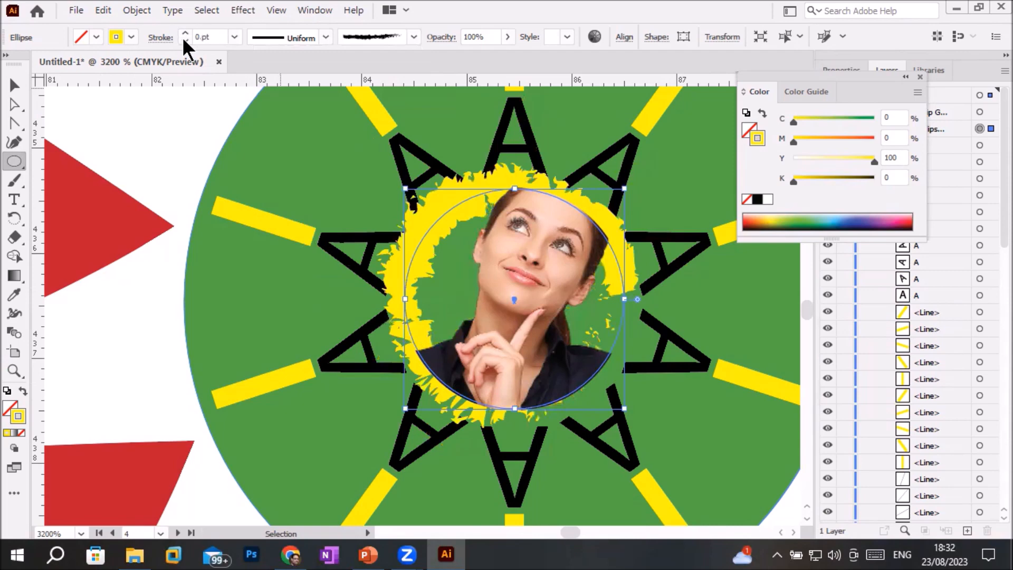
pyautogui.click(184, 33)
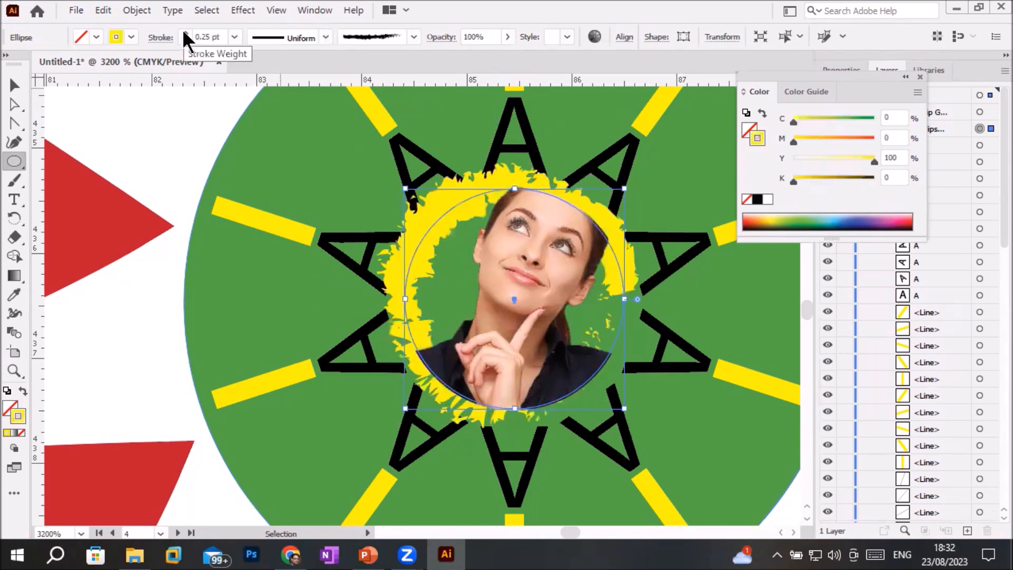
# Apply the orange looped-ribbon art brush to the circle's stroke
pyautogui.click(414, 37)
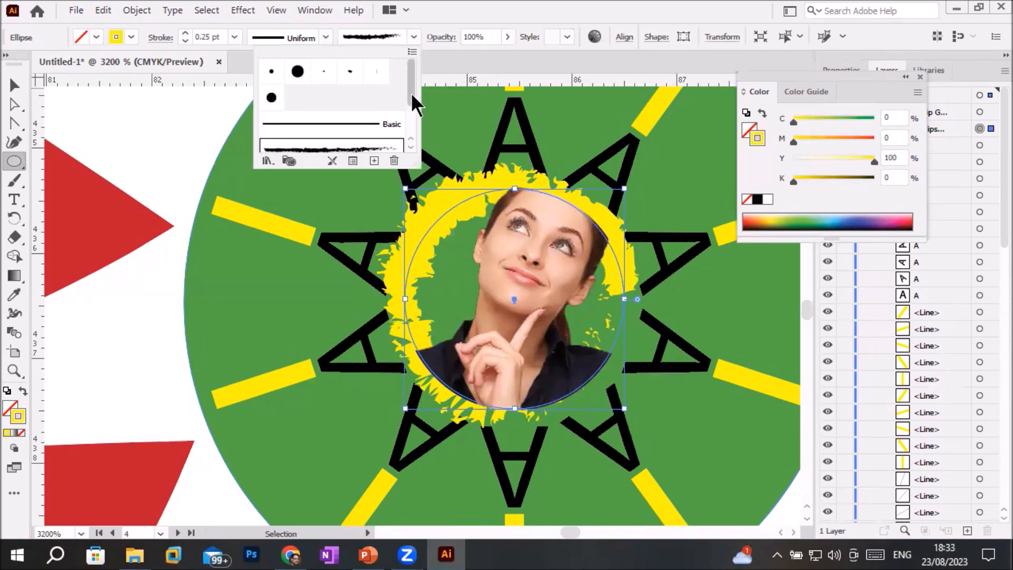
pyautogui.scroll(-2, 414, 120)
pyautogui.click(368, 90)
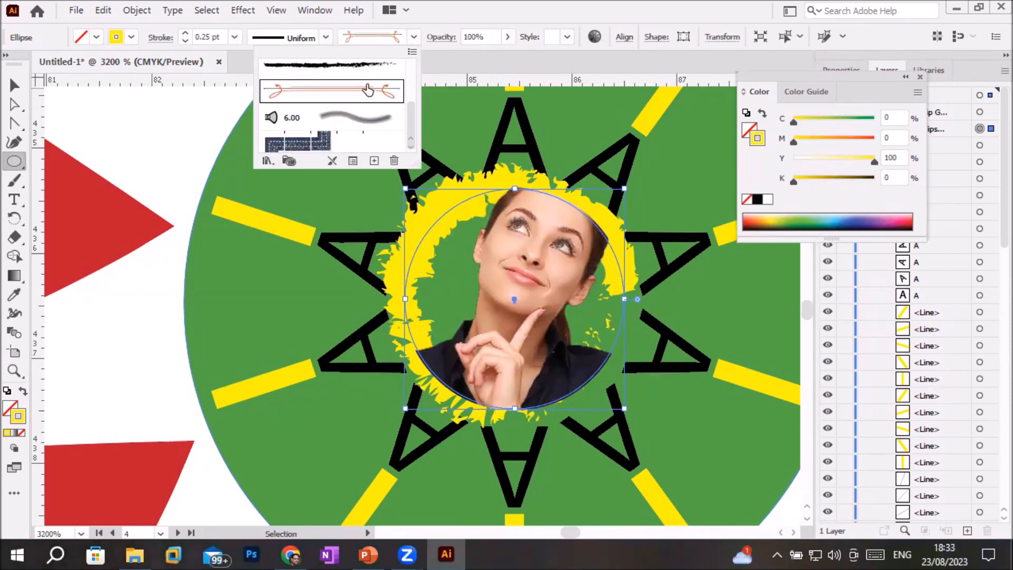
# Open the Arrows_Special brush library, move it clear of the portrait, and switch it to Arrows_Standard
pyautogui.click(268, 160)
pyautogui.moveTo(297, 203)
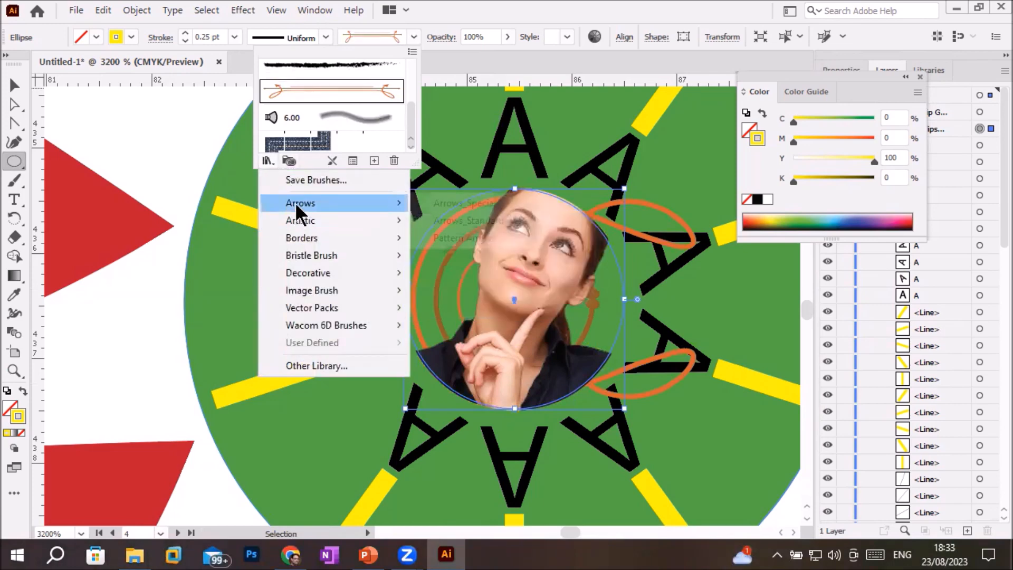
pyautogui.click(458, 203)
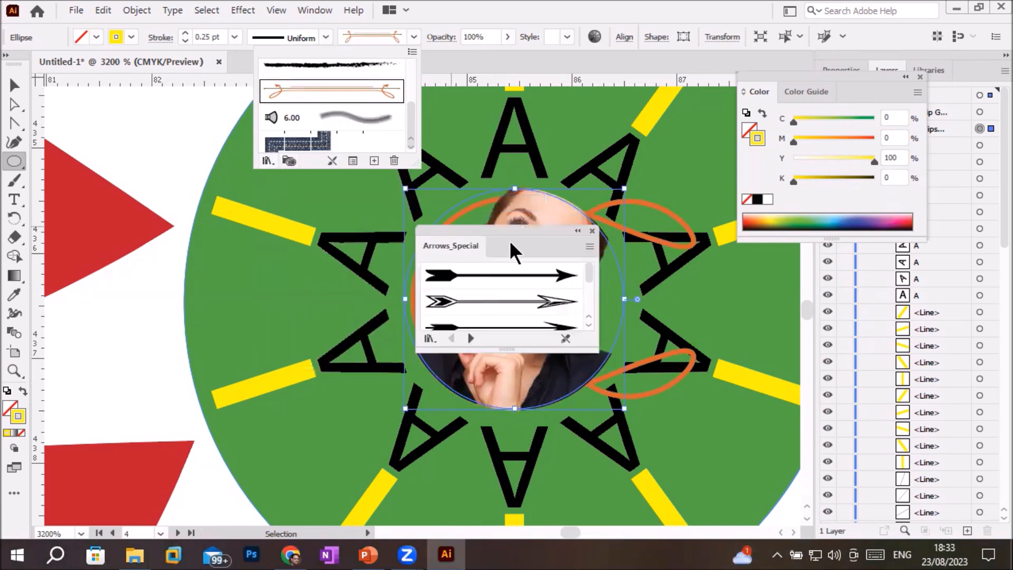
pyautogui.click(520, 228)
pyautogui.moveTo(467, 226); pyautogui.dragTo(222, 288)
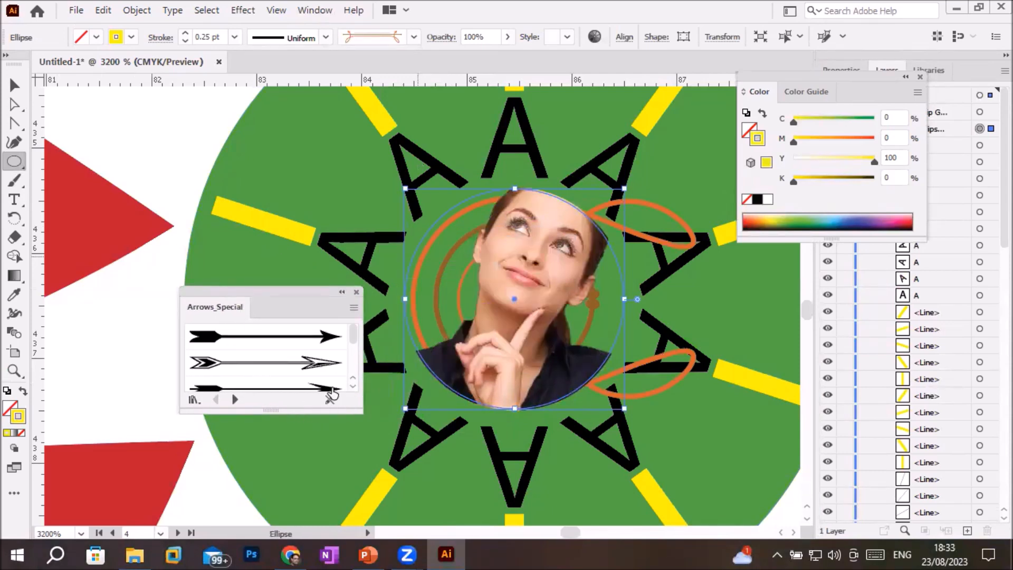
pyautogui.click(235, 400)
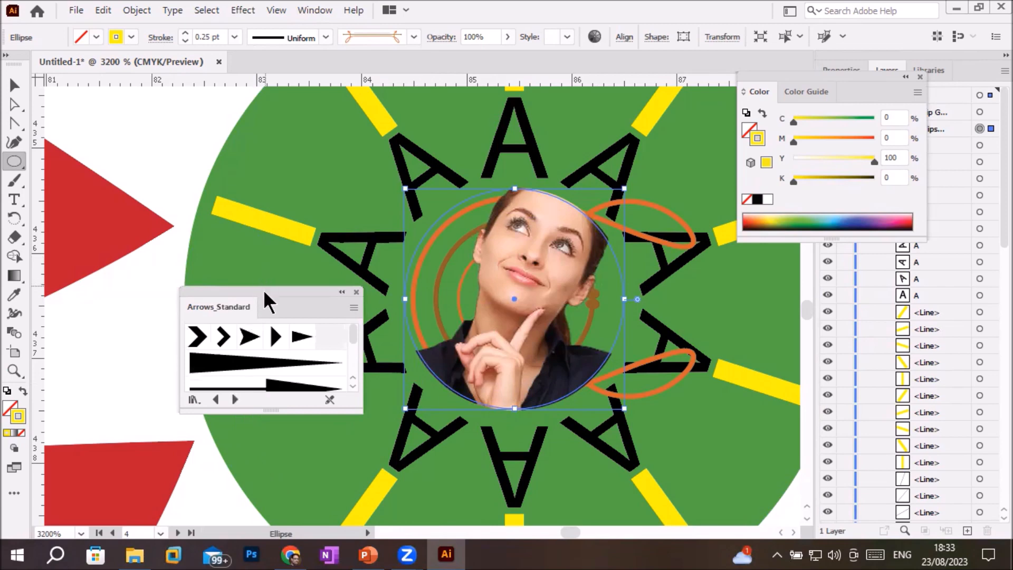
# Apply the Arrow 1.02 brush to the circle's stroke and reduce its weight to 0.5 pt
pyautogui.moveTo(268, 285); pyautogui.dragTo(270, 211)
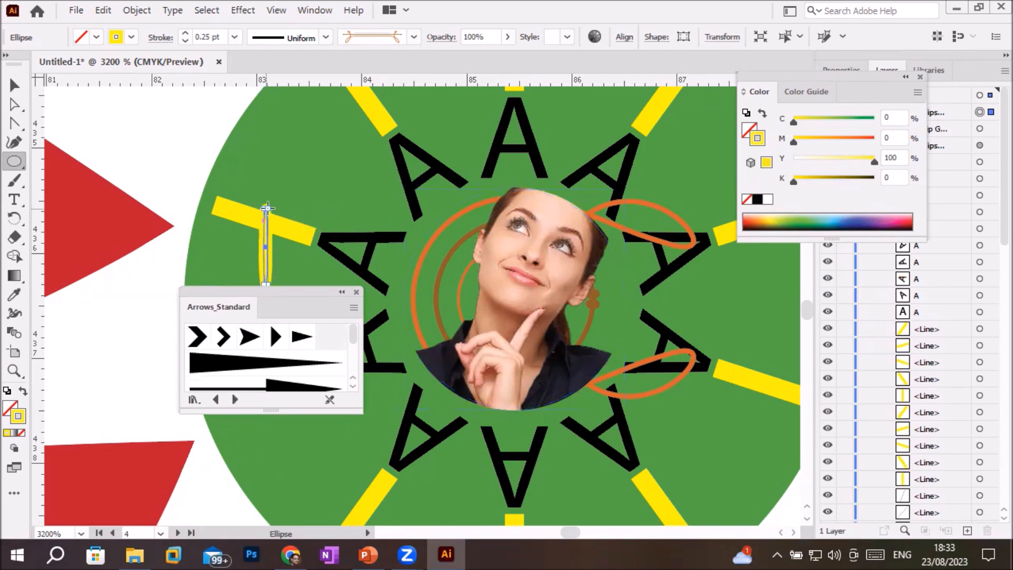
pyautogui.hotkey('ctrl', 'z')
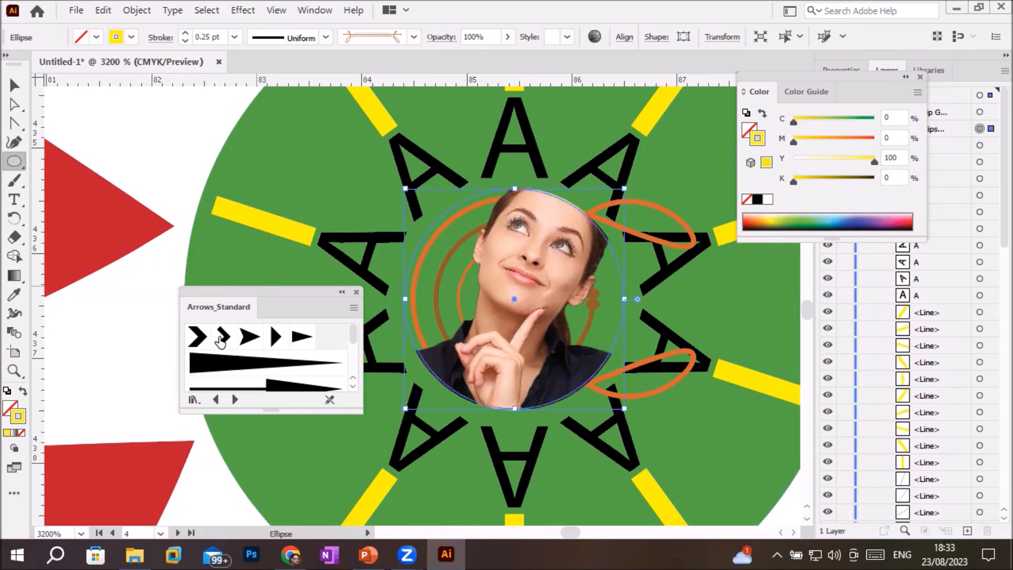
pyautogui.click(221, 337)
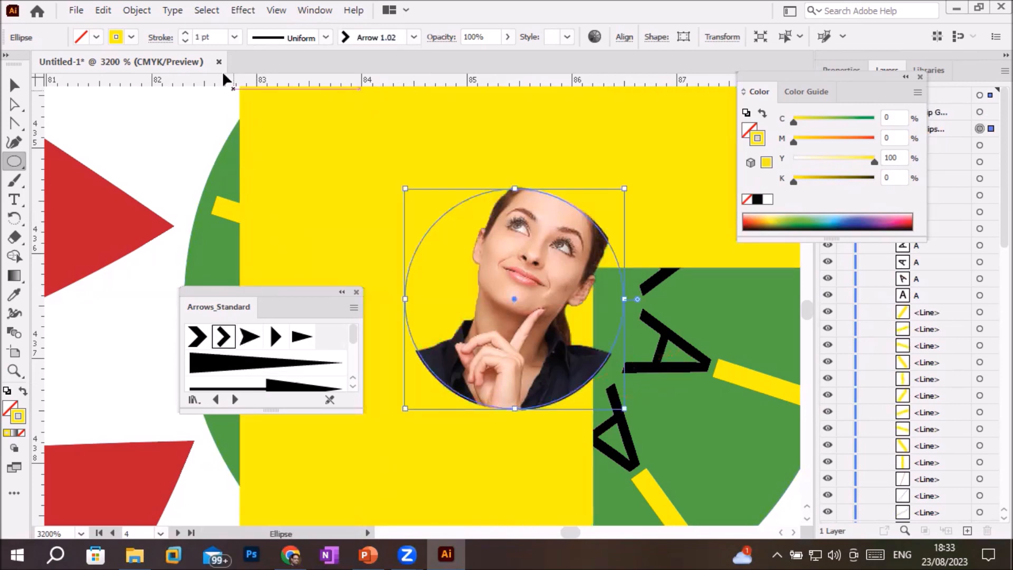
pyautogui.click(185, 41)
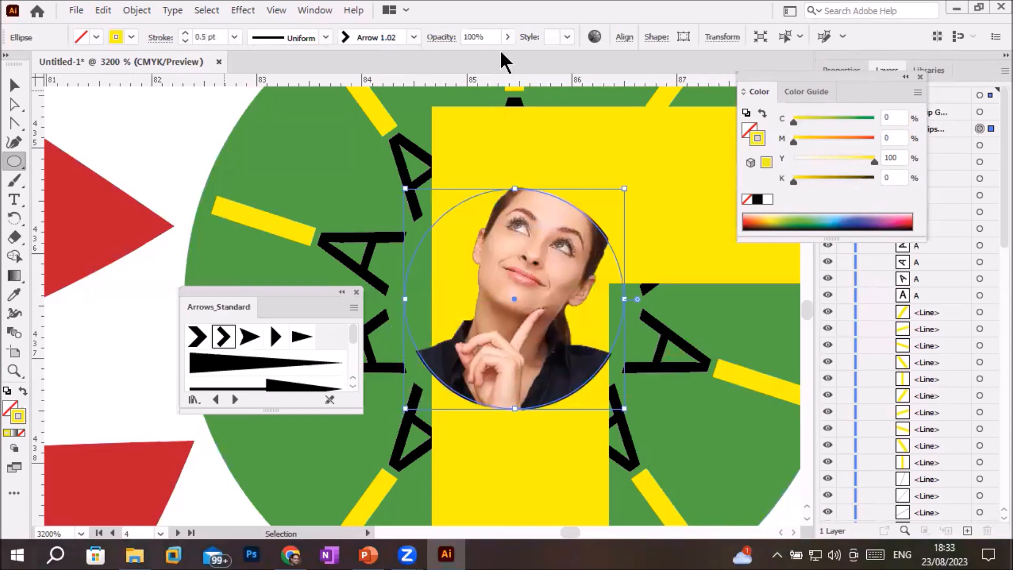
# Try the Chalk and Charcoal - Feather brushes from the Artistic_ChalkCharcoalPencil library on the circle at 0.25 pt
pyautogui.click(234, 399)
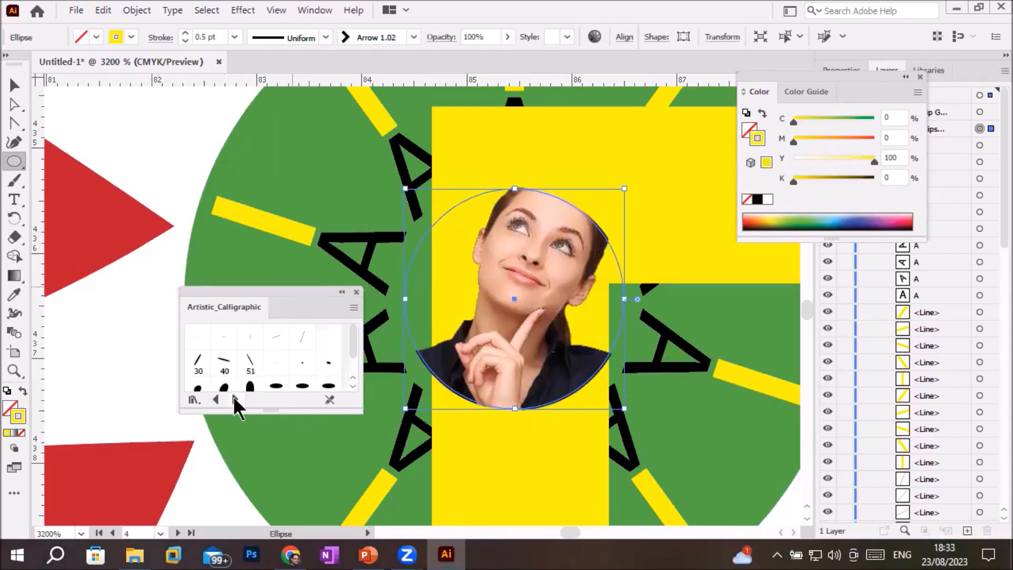
pyautogui.click(234, 399)
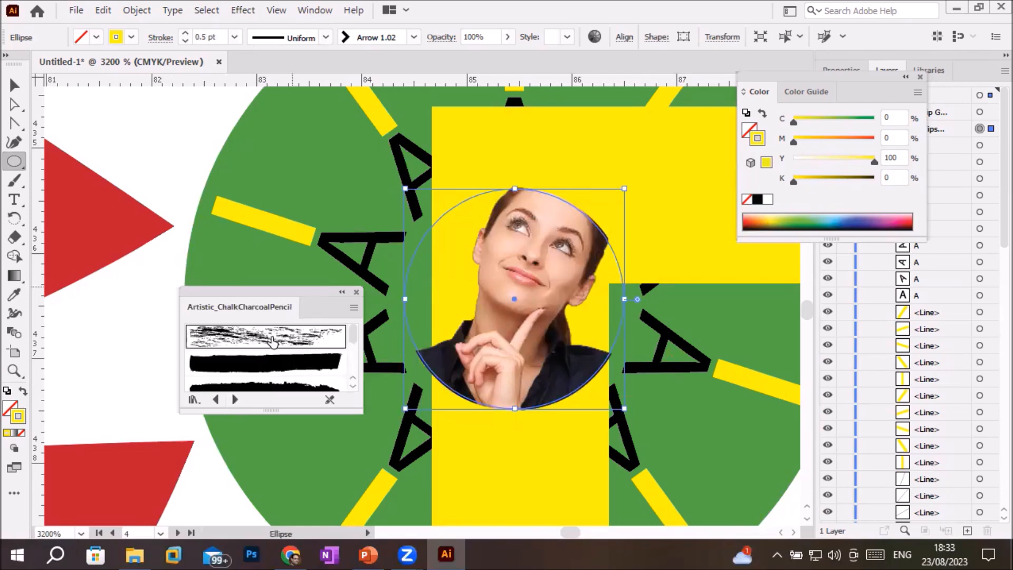
pyautogui.click(273, 337)
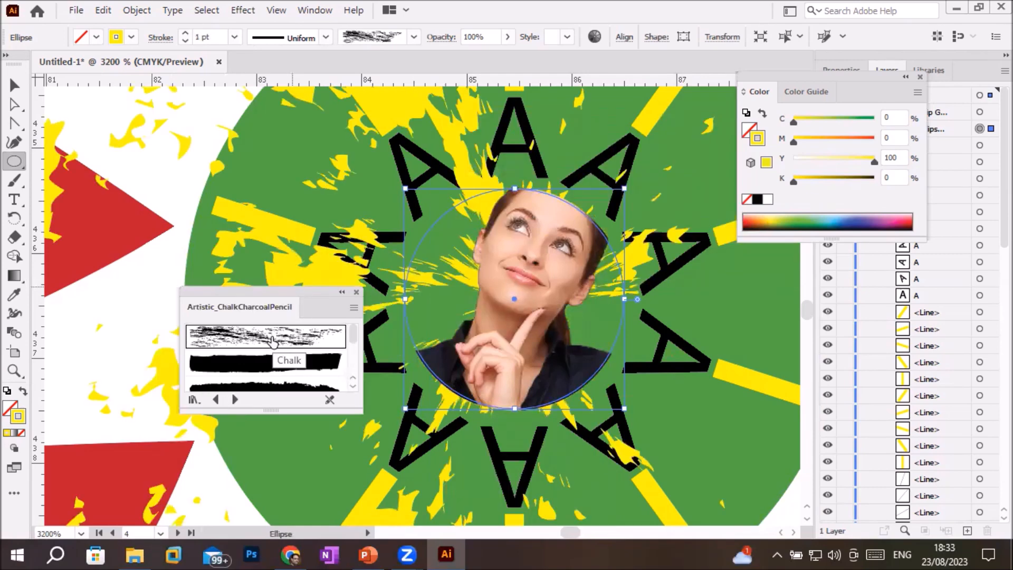
pyautogui.click(185, 41)
pyautogui.click(185, 40)
pyautogui.click(185, 41)
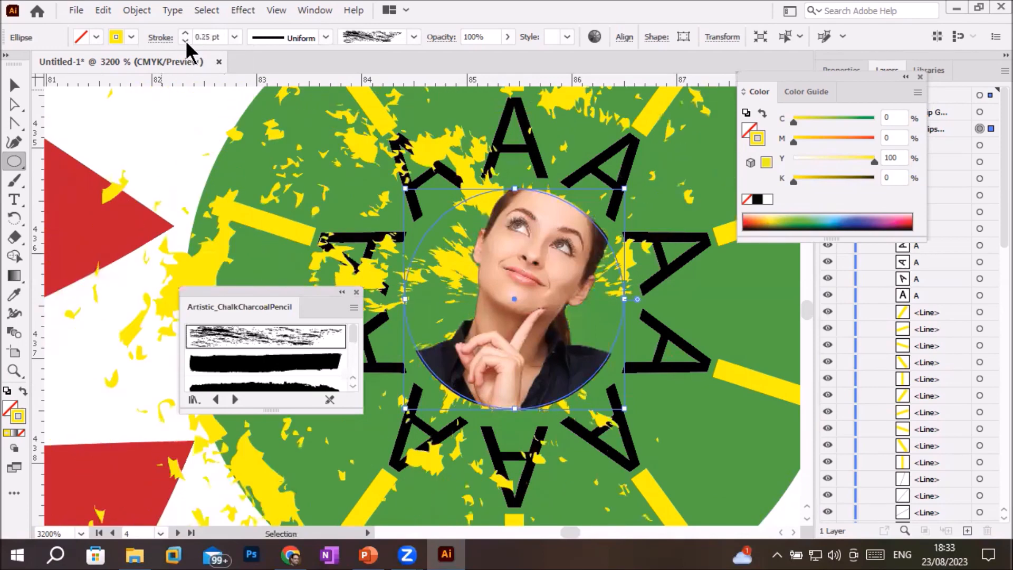
pyautogui.click(186, 41)
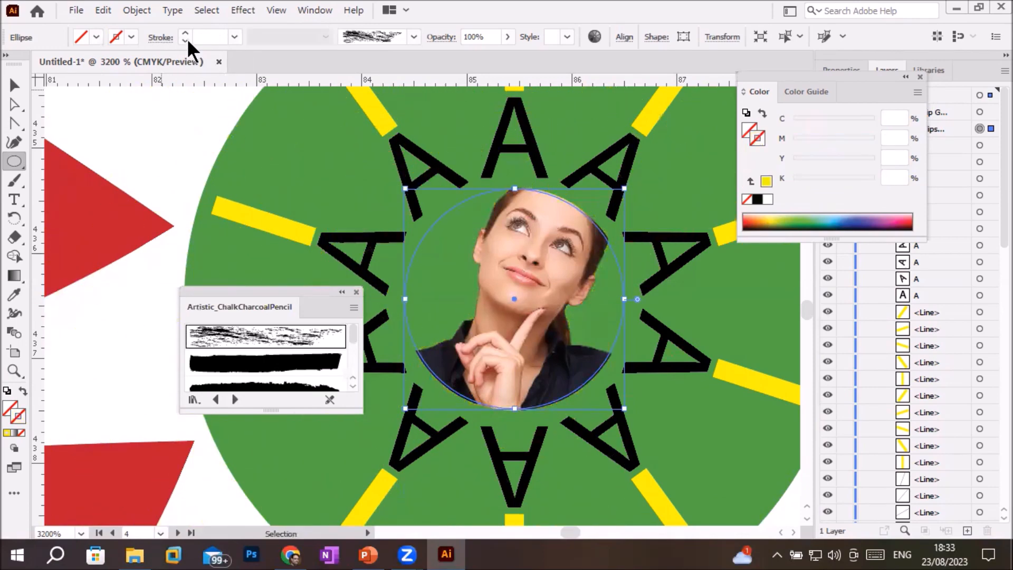
pyautogui.click(185, 31)
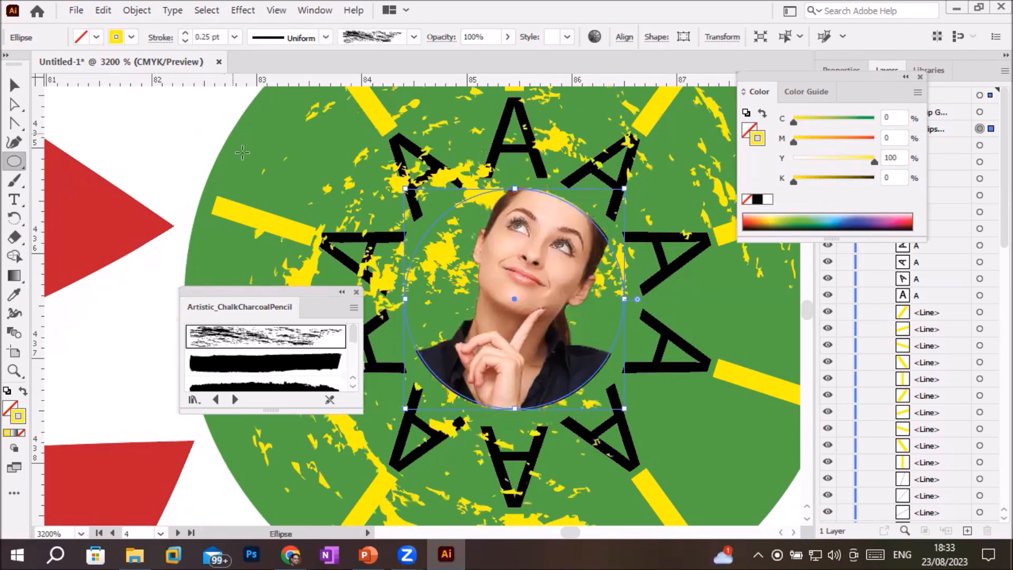
pyautogui.click(352, 385)
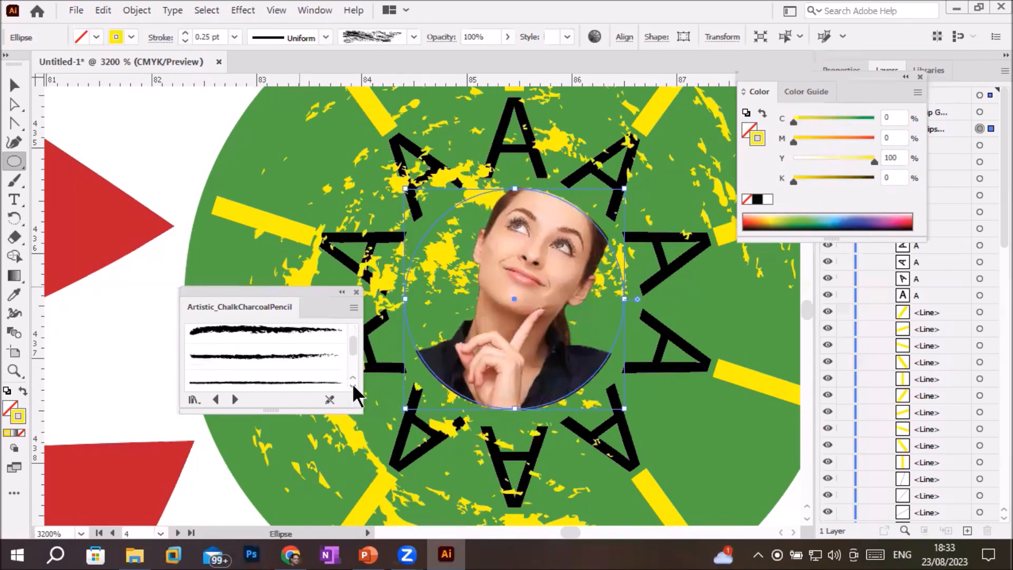
pyautogui.click(317, 364)
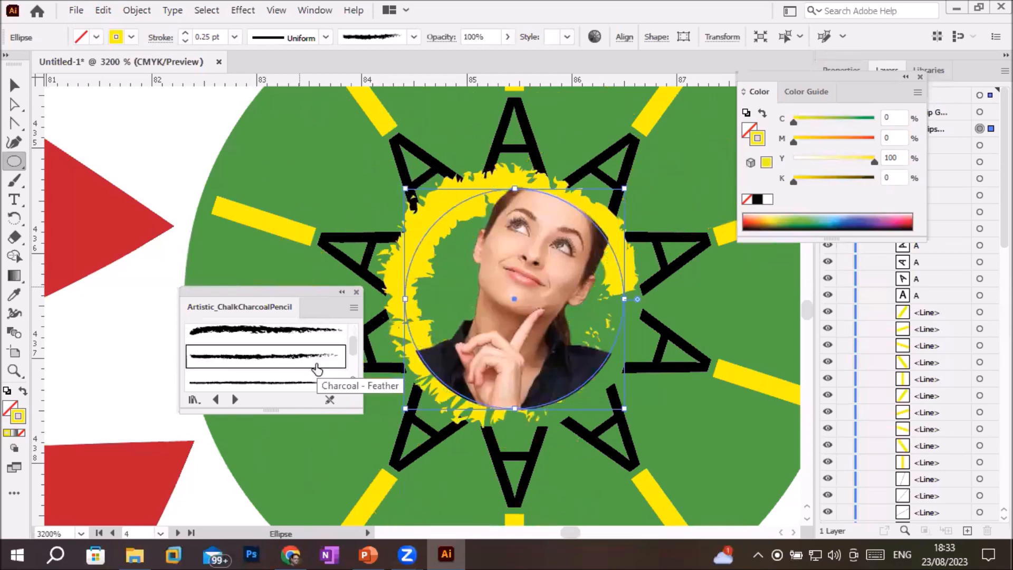
# Apply the Scroll Pen 2 brush from the Artistic_ScrollPen library to the circle at 0.25 pt
pyautogui.click(236, 401)
pyautogui.click(236, 401)
pyautogui.click(236, 401)
pyautogui.click(270, 364)
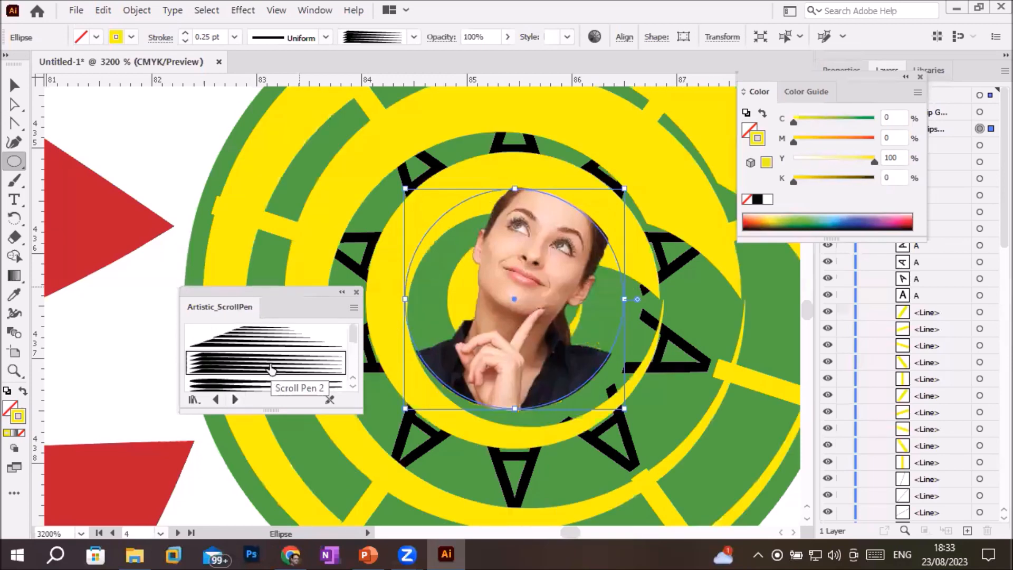
pyautogui.click(186, 40)
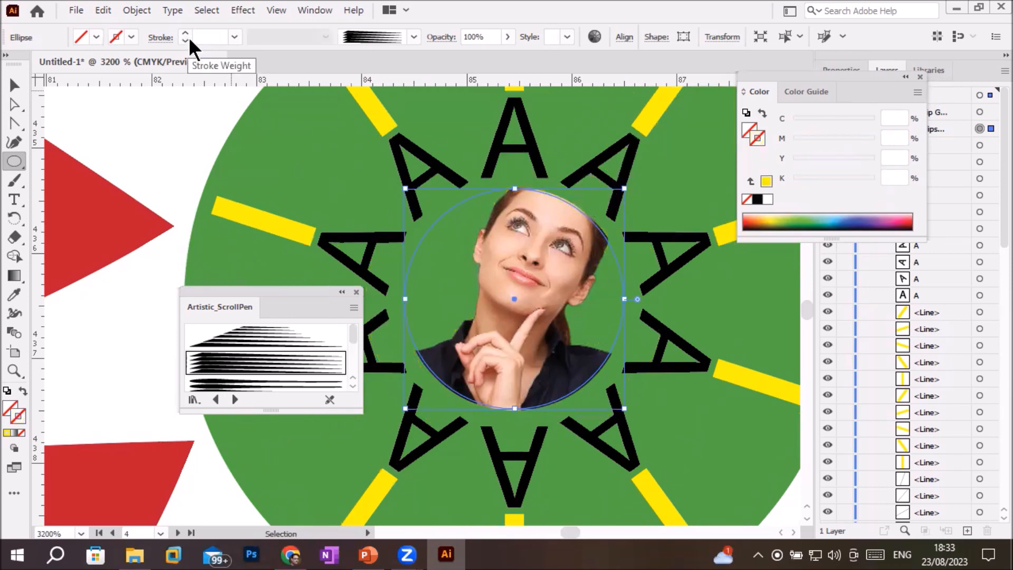
pyautogui.click(186, 32)
# Try other Artistic_ScrollPen brushes on the circle, ending with the last one in the library
pyautogui.click(276, 337)
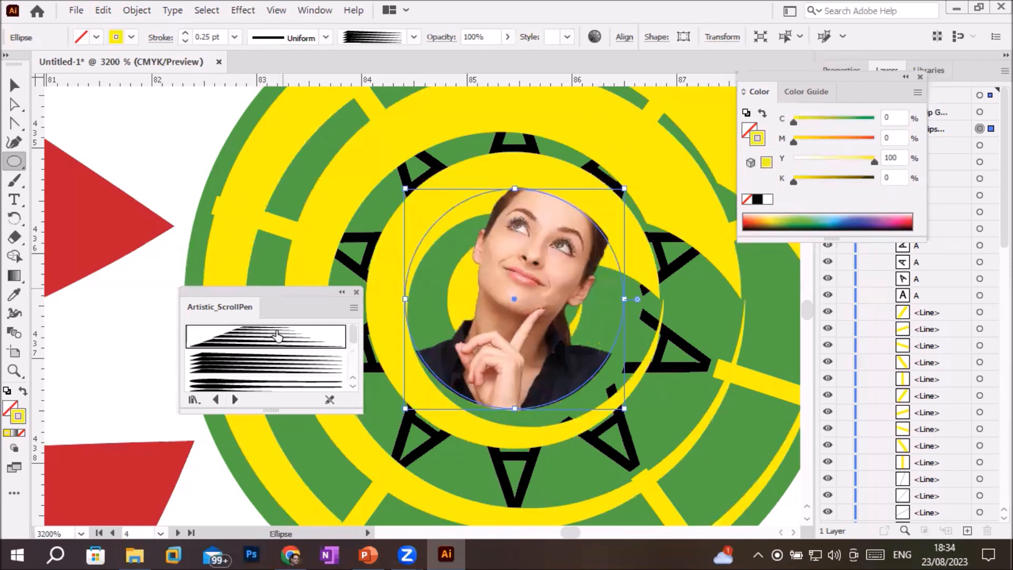
pyautogui.click(283, 384)
pyautogui.moveTo(355, 333); pyautogui.dragTo(354, 375)
pyautogui.click(317, 381)
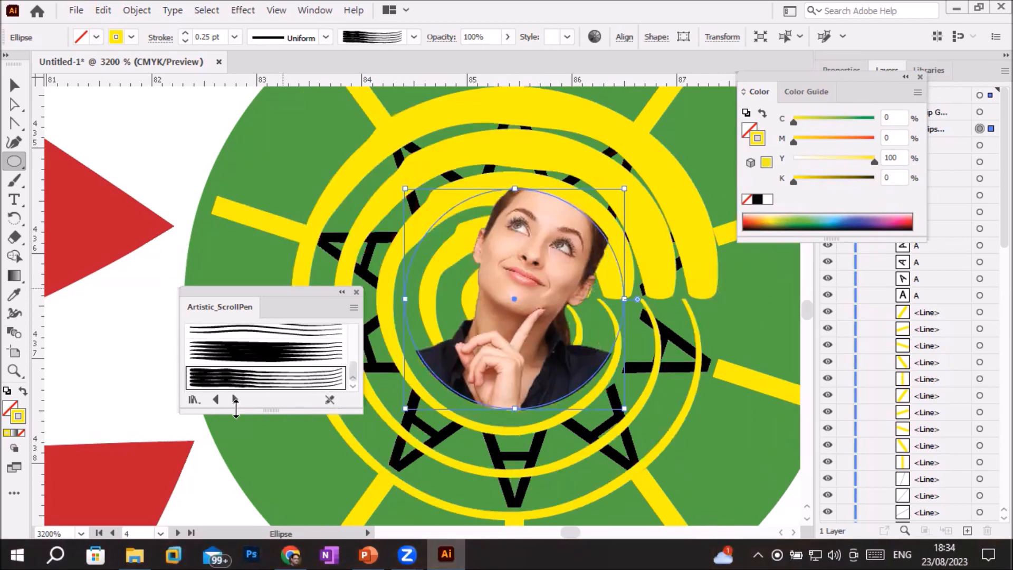
# Apply the black airplane pattern brush from the Borders_Novelty library to the circle and set the stroke weight to 0.25 pt
pyautogui.click(234, 399)
pyautogui.click(234, 399)
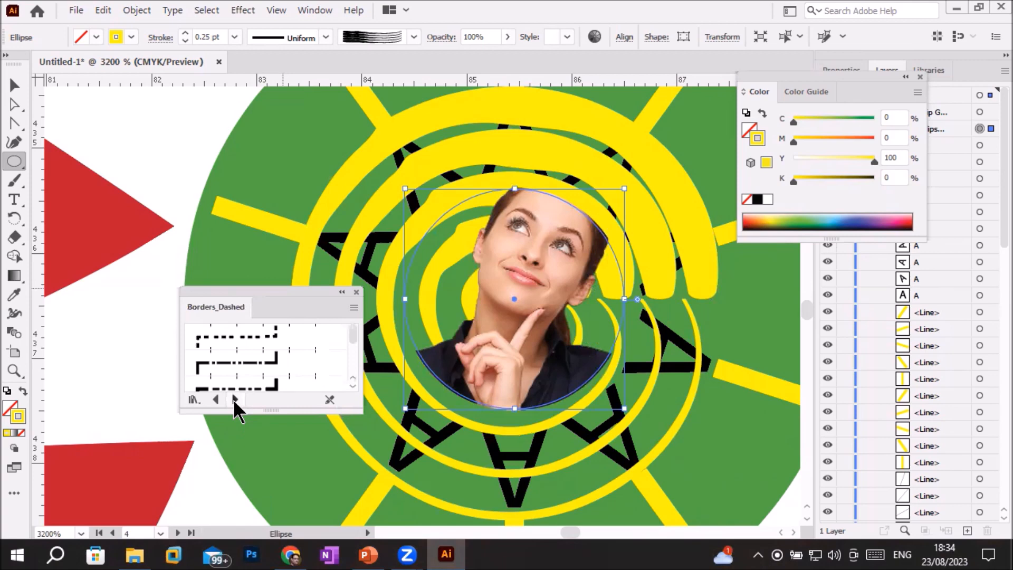
pyautogui.click(234, 400)
pyautogui.click(234, 399)
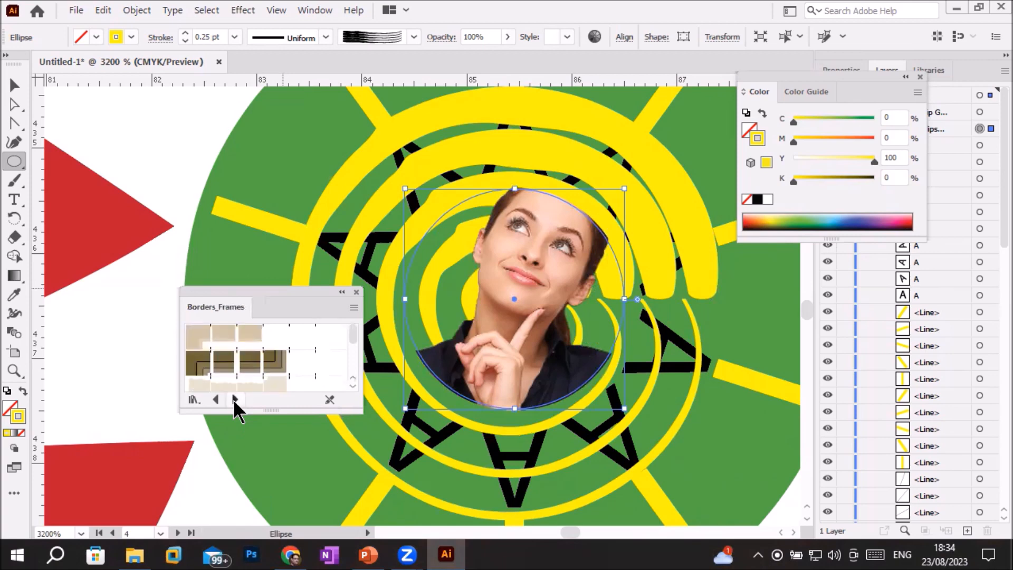
pyautogui.click(233, 400)
pyautogui.click(234, 400)
pyautogui.click(234, 399)
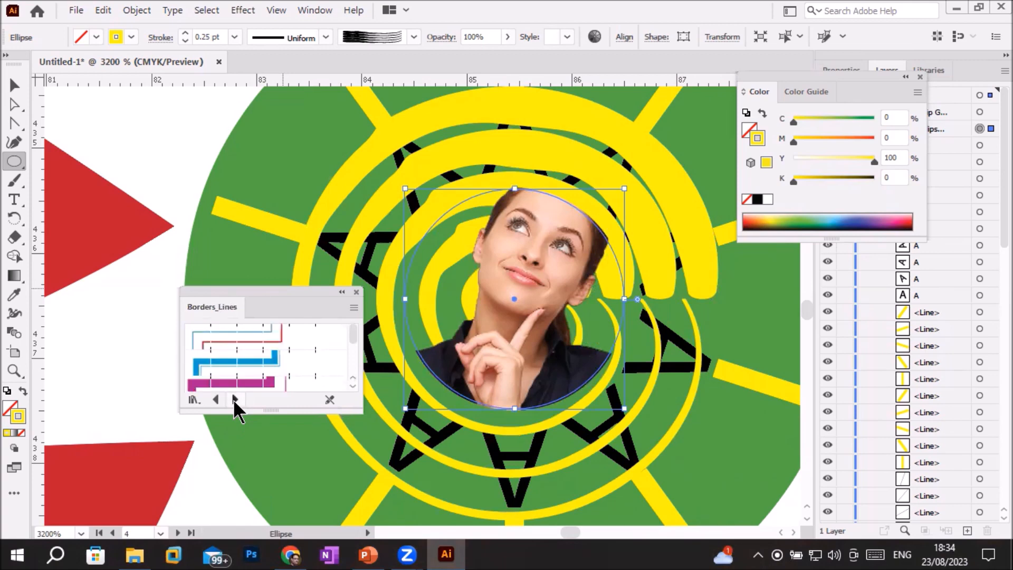
pyautogui.click(234, 399)
pyautogui.click(256, 336)
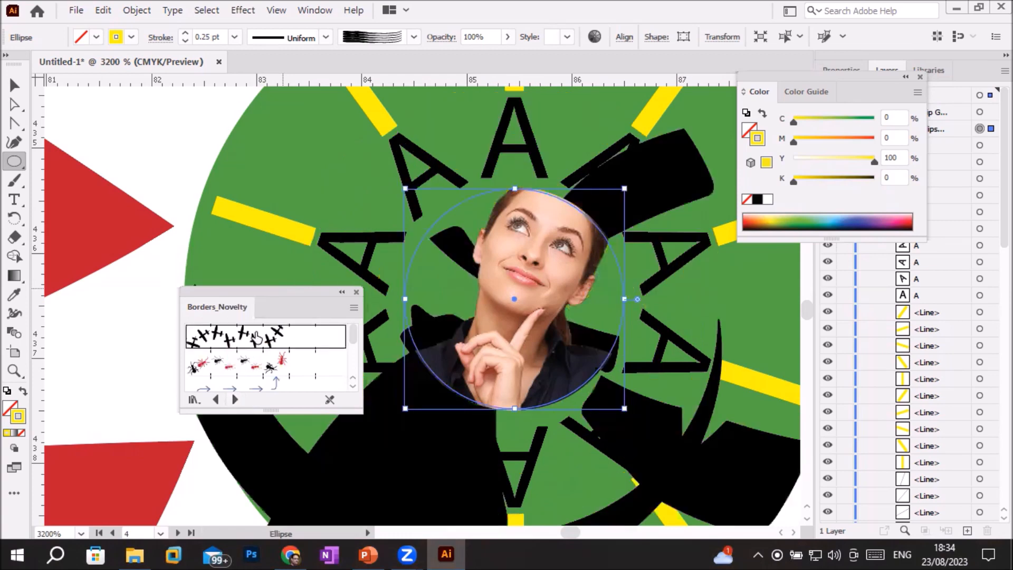
pyautogui.click(185, 40)
pyautogui.click(185, 40)
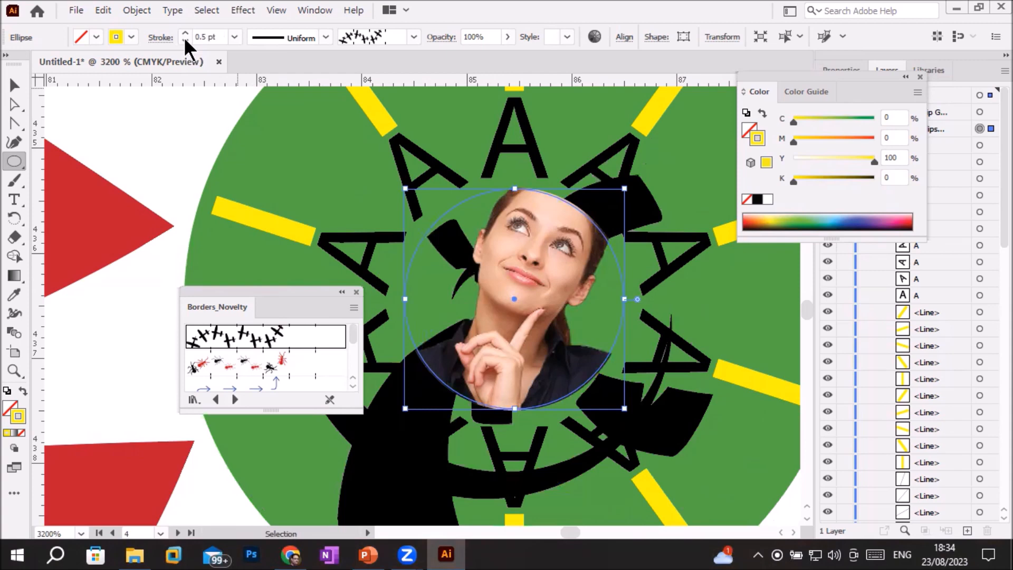
pyautogui.click(185, 40)
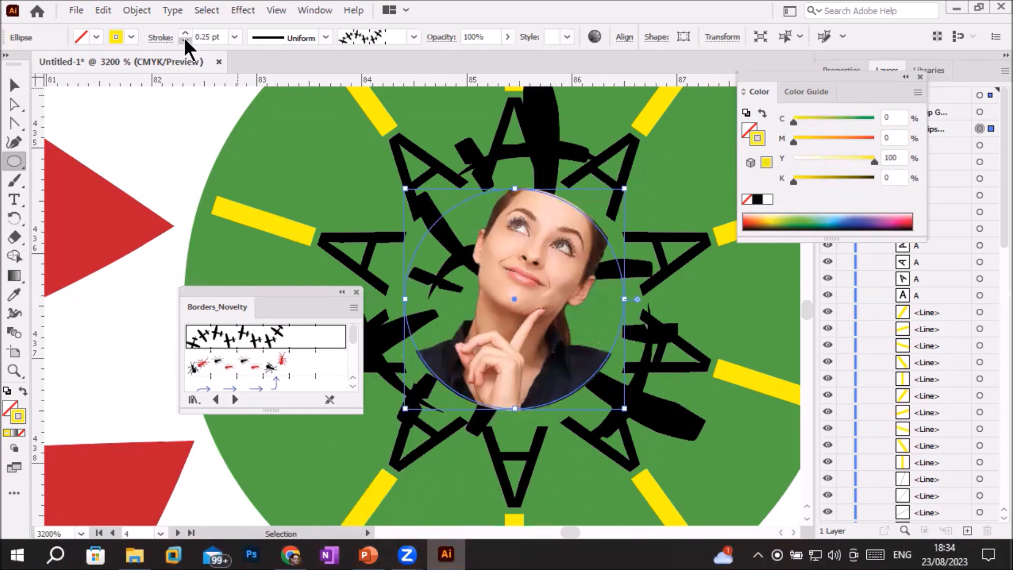
# Try the red-and-black insect pattern brush from the Borders_Novelty library on the circle around the portrait
pyautogui.click(185, 40)
pyautogui.click(243, 364)
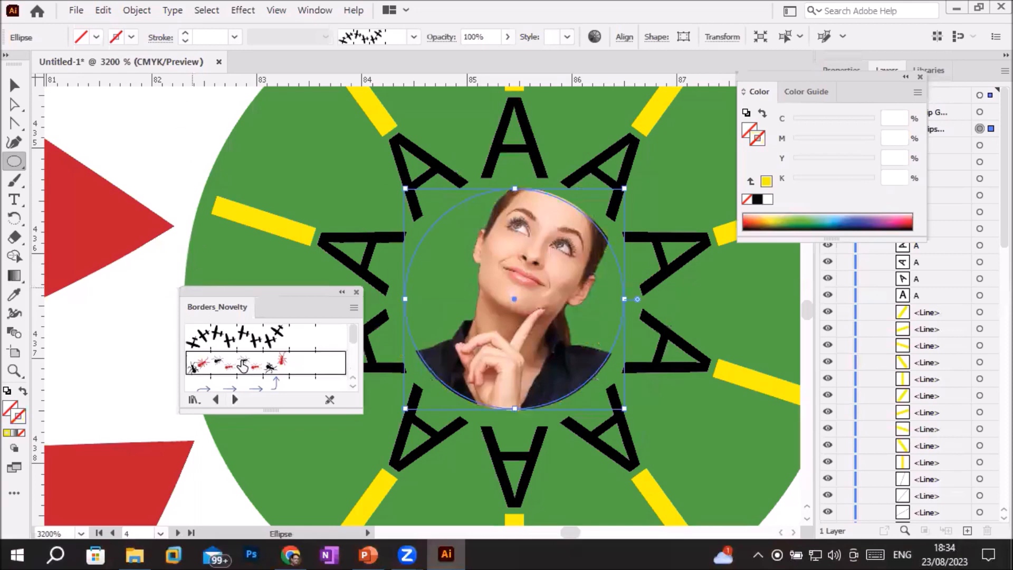
# Apply the atom brush from the Decorative_Text Dividers library to the circle and set its stroke weight to 0.25 pt
pyautogui.click(233, 400)
pyautogui.click(234, 400)
pyautogui.click(233, 400)
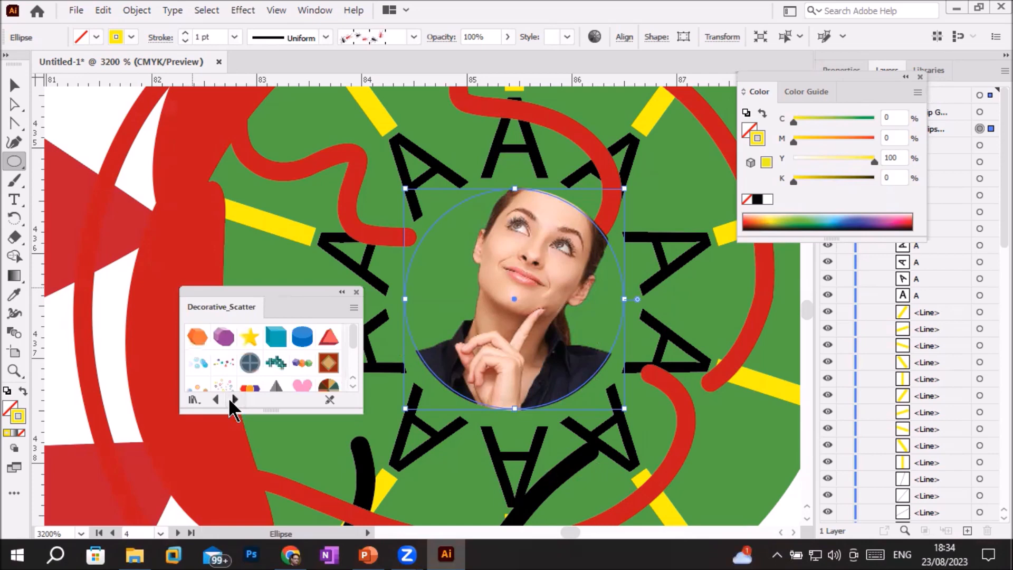
pyautogui.click(233, 400)
pyautogui.click(252, 364)
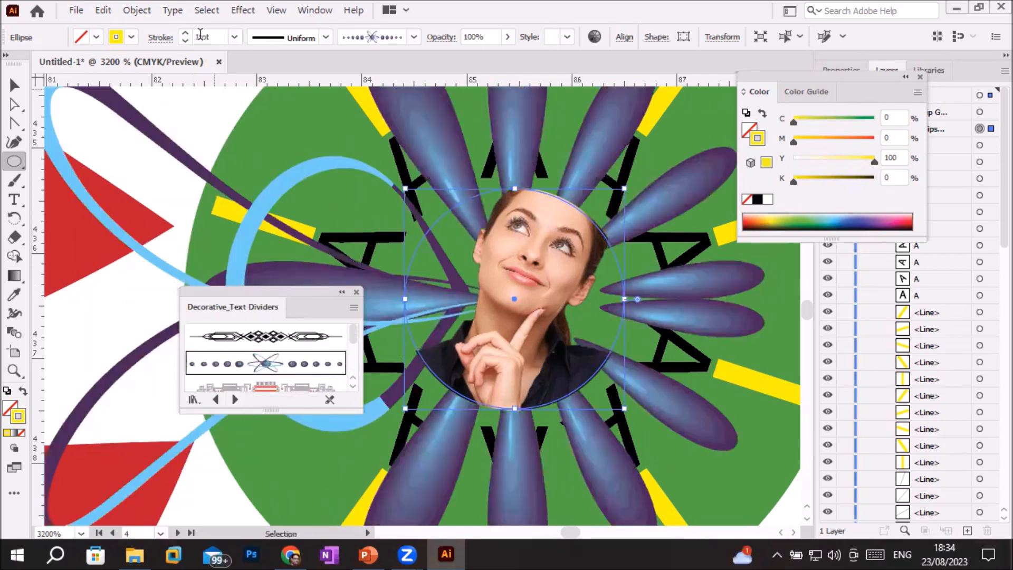
pyautogui.click(185, 40)
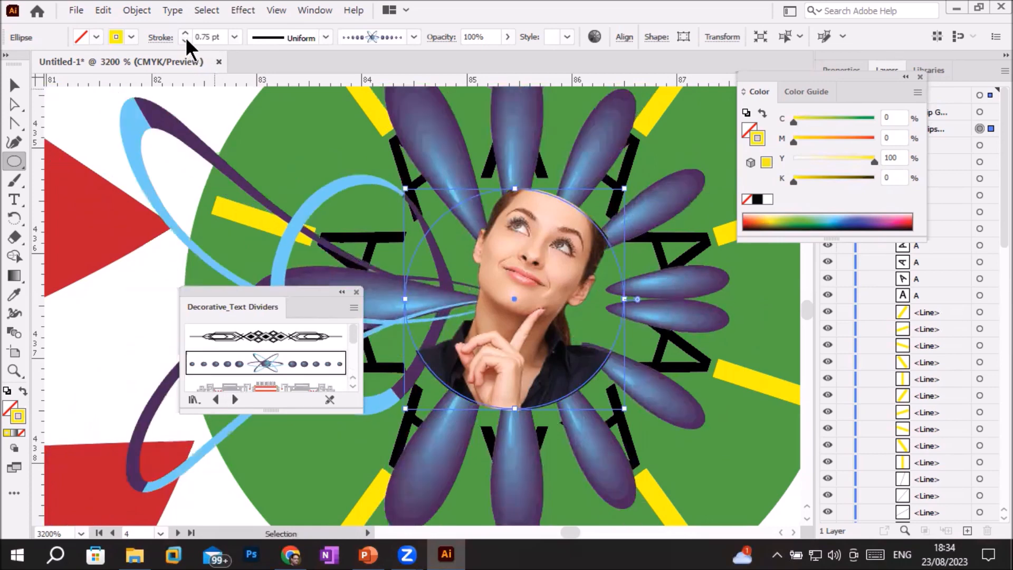
pyautogui.click(185, 40)
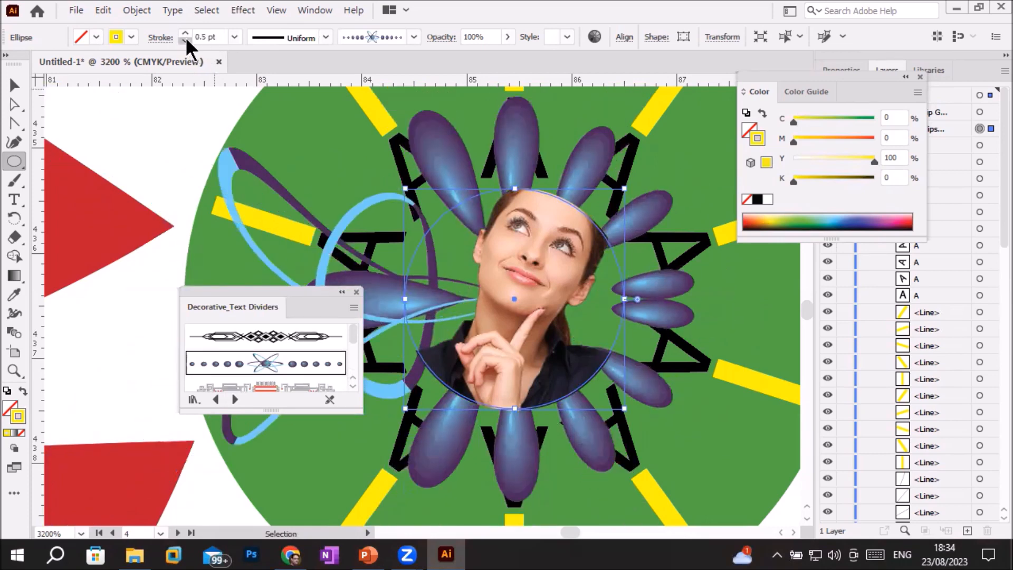
pyautogui.click(185, 40)
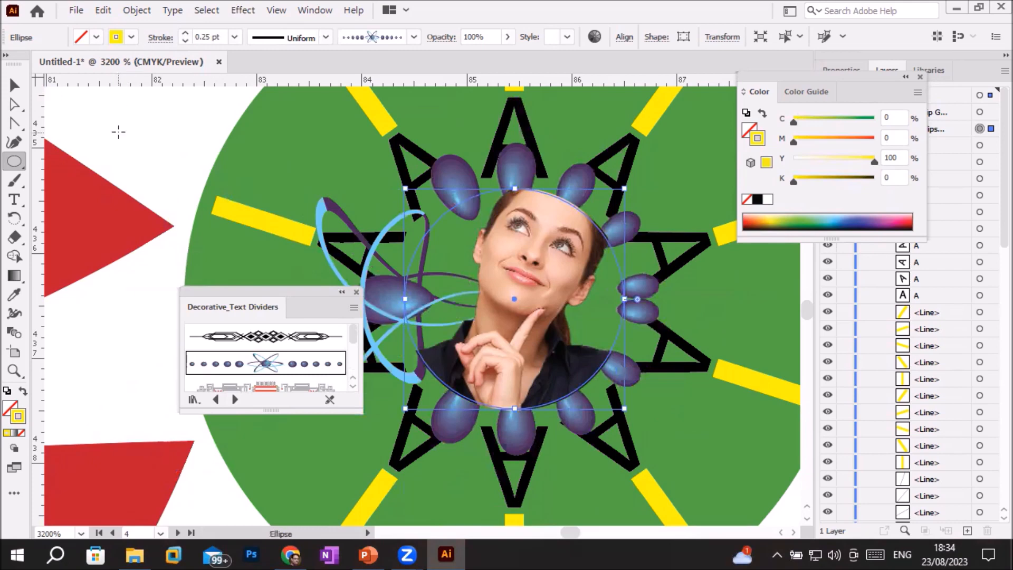
pyautogui.click(143, 146)
pyautogui.click(697, 233)
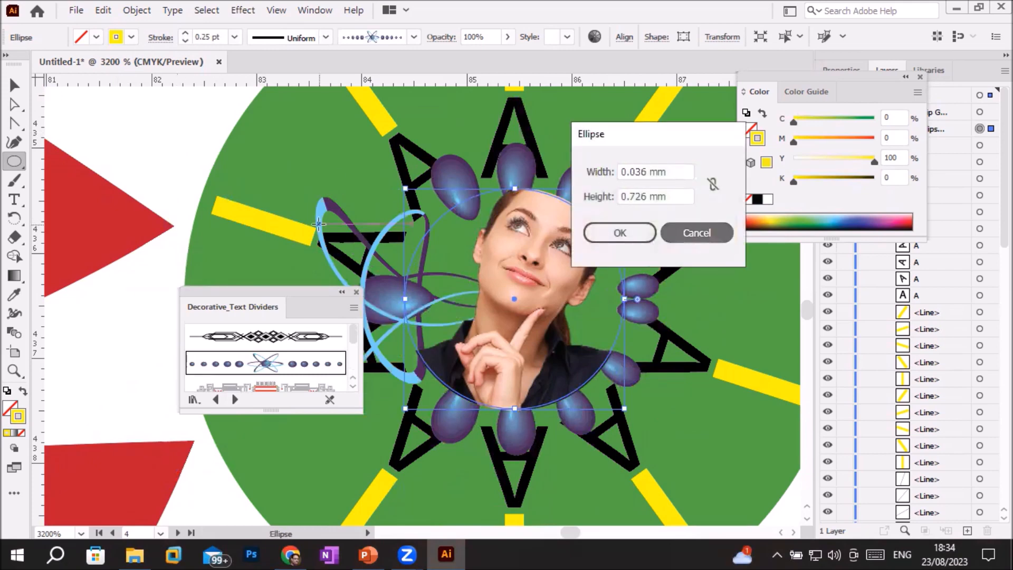
# Move the Decorative_Text Dividers library clear of the red flower and examine the decorated centre within the whole flower
pyautogui.keyDown('alt'); pyautogui.scroll(-5, 314, 224); pyautogui.keyUp('alt')
pyautogui.keyDown('alt'); pyautogui.scroll(-2, 316, 226); pyautogui.keyUp('alt')
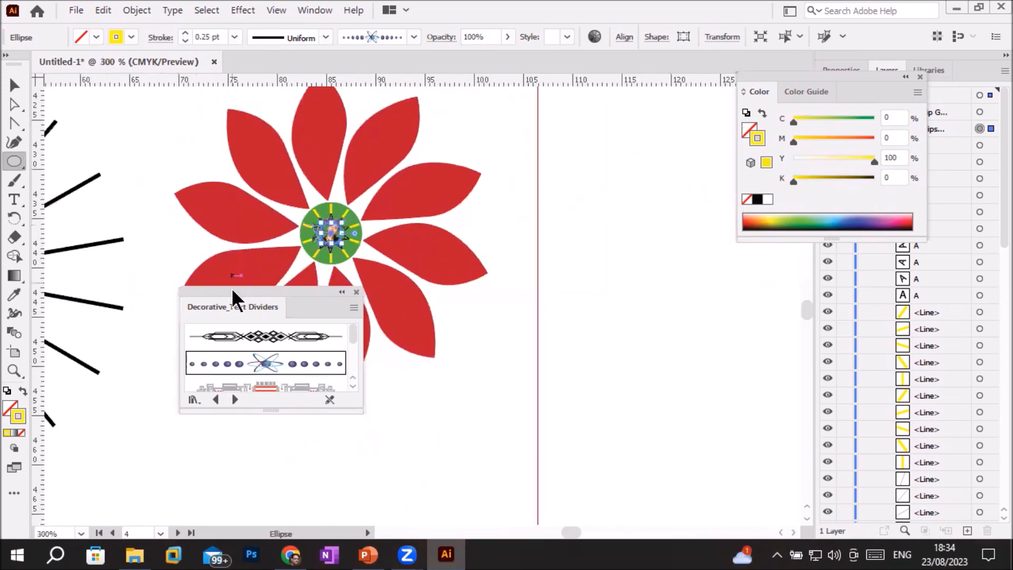
pyautogui.moveTo(220, 291); pyautogui.dragTo(486, 330)
pyautogui.moveTo(602, 351); pyautogui.dragTo(699, 364)
pyautogui.keyDown('alt'); pyautogui.scroll(3, 329, 260); pyautogui.keyUp('alt')
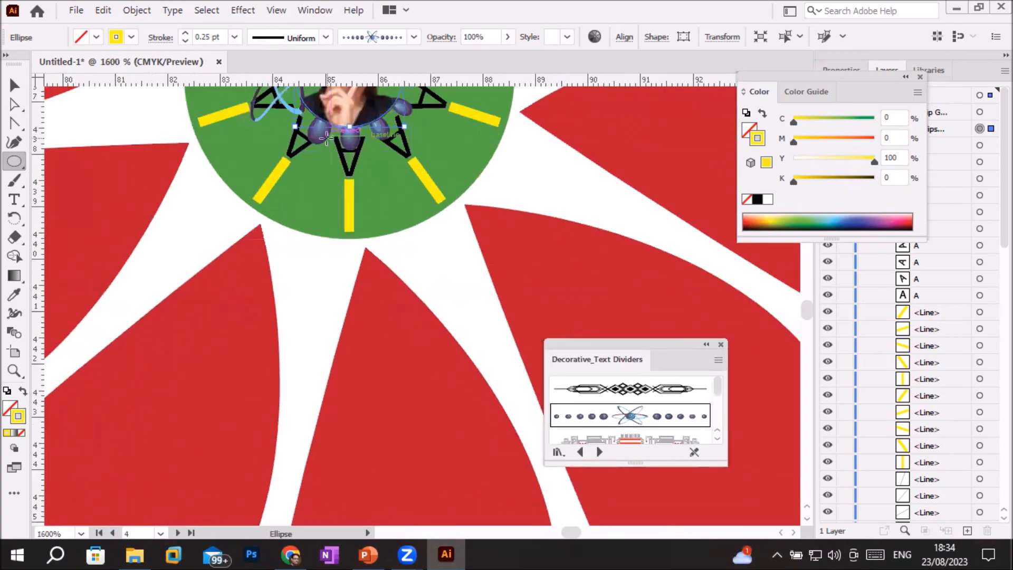
pyautogui.keyDown('alt'); pyautogui.scroll(-3, 325, 138); pyautogui.keyUp('alt')
pyautogui.keyDown('alt'); pyautogui.scroll(-6, 326, 138); pyautogui.keyUp('alt')
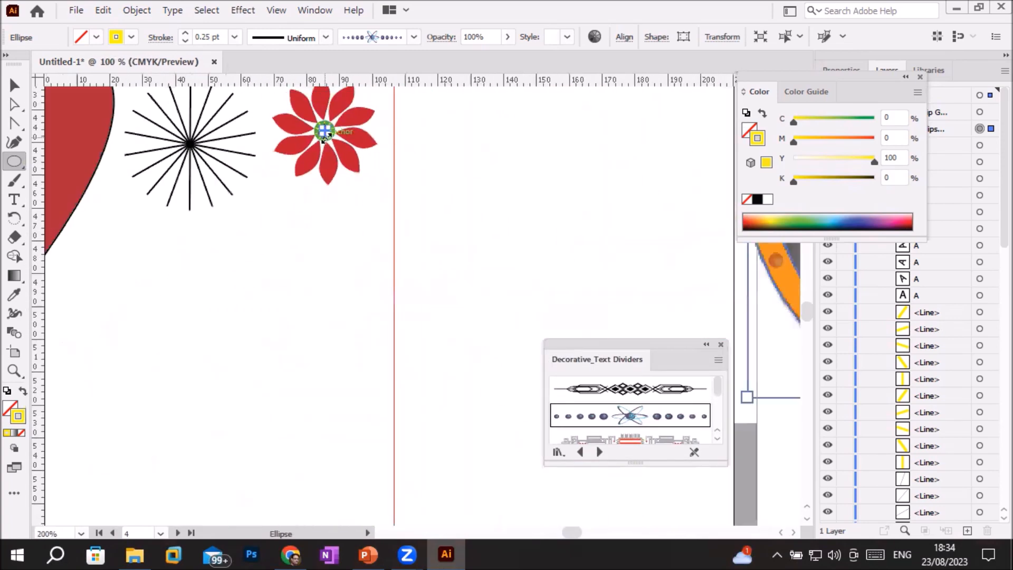
pyautogui.moveTo(344, 141); pyautogui.dragTo(380, 319)
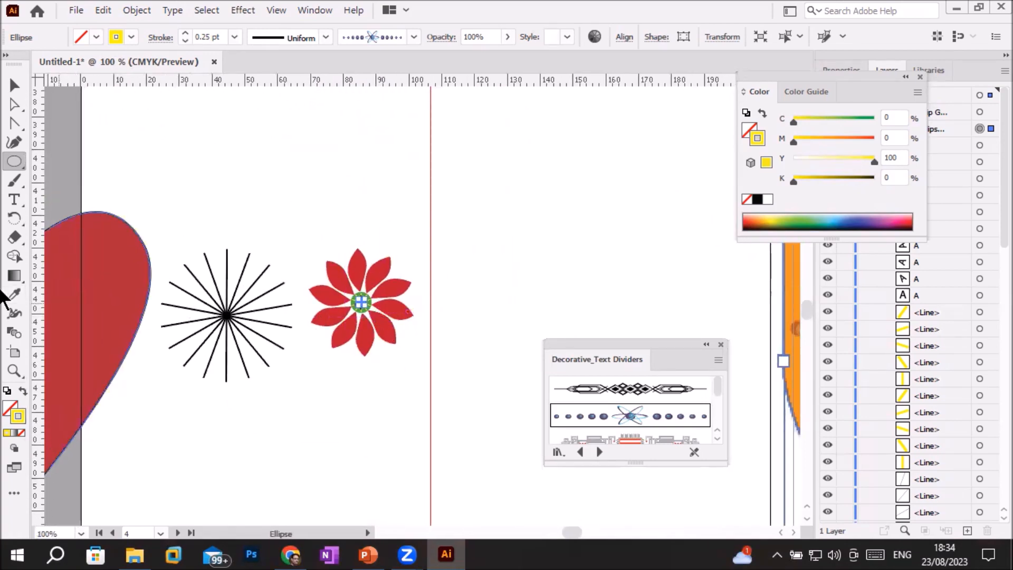
# Switch the toolbar to the Advanced tool set and float it over the canvas
pyautogui.click(13, 215)
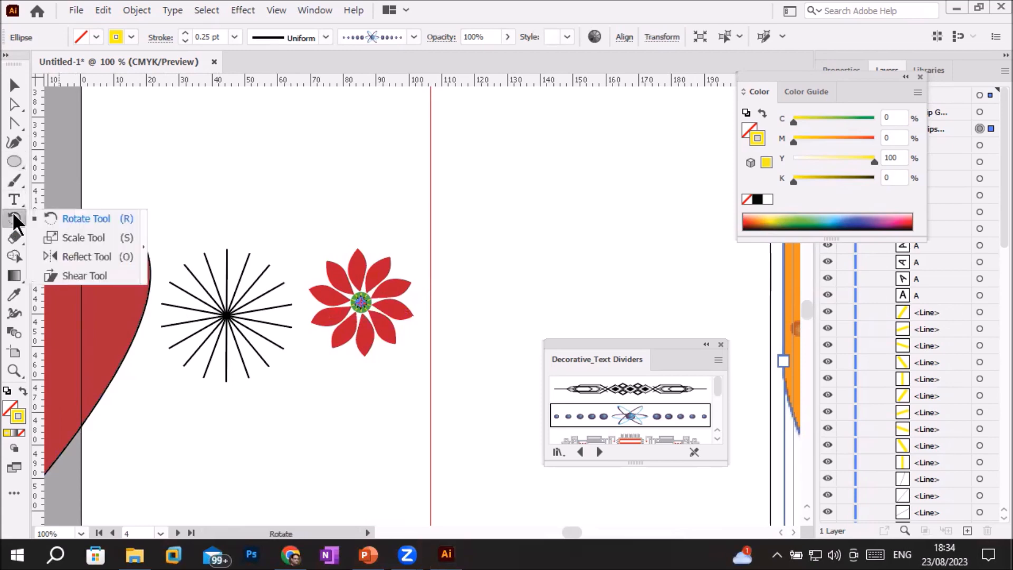
pyautogui.click(15, 184)
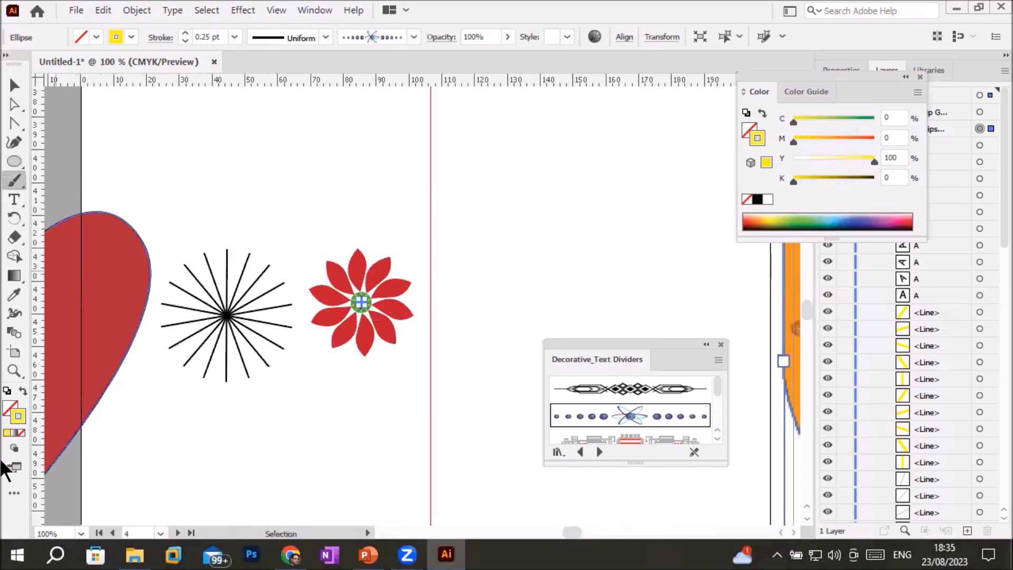
pyautogui.click(15, 493)
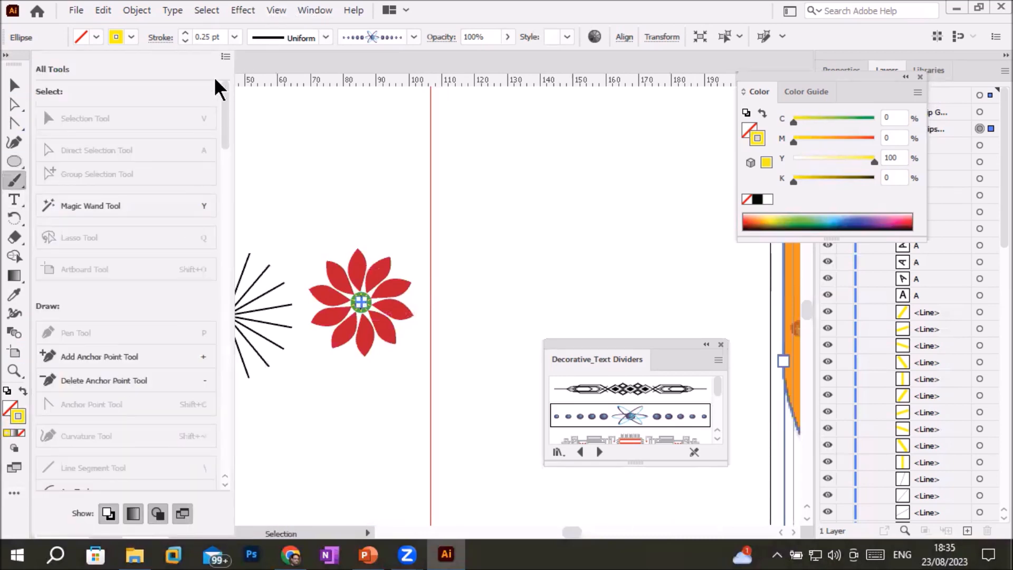
pyautogui.click(226, 56)
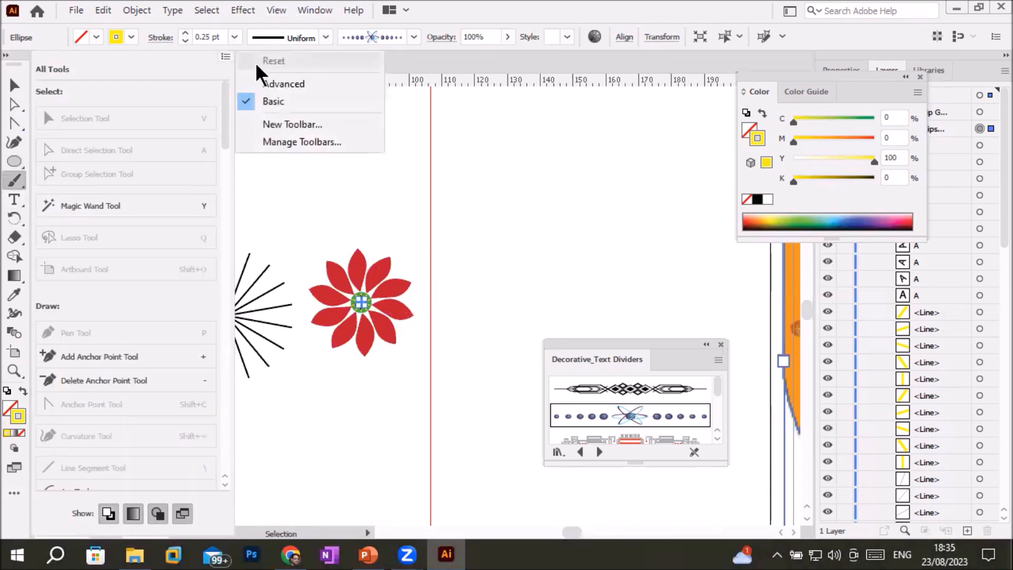
pyautogui.click(295, 85)
pyautogui.moveTo(24, 53); pyautogui.dragTo(492, 113)
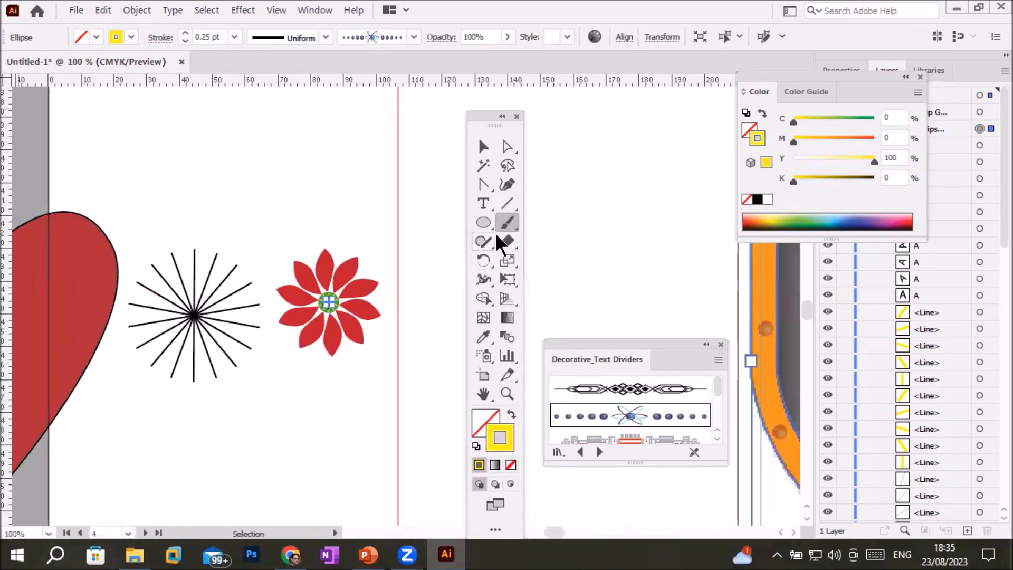
pyautogui.click(479, 182)
pyautogui.click(536, 185)
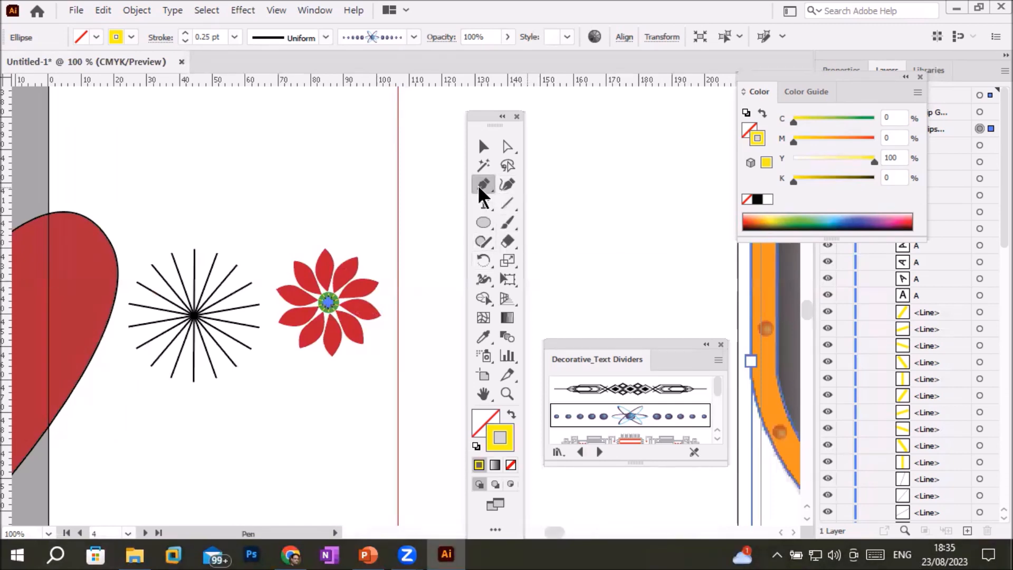
pyautogui.click(479, 186)
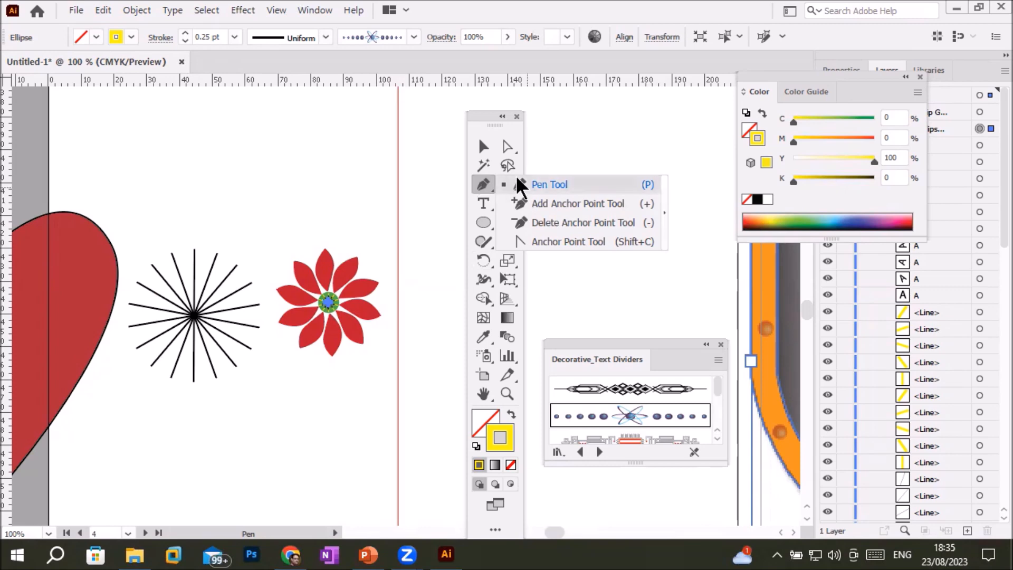
pyautogui.click(484, 182)
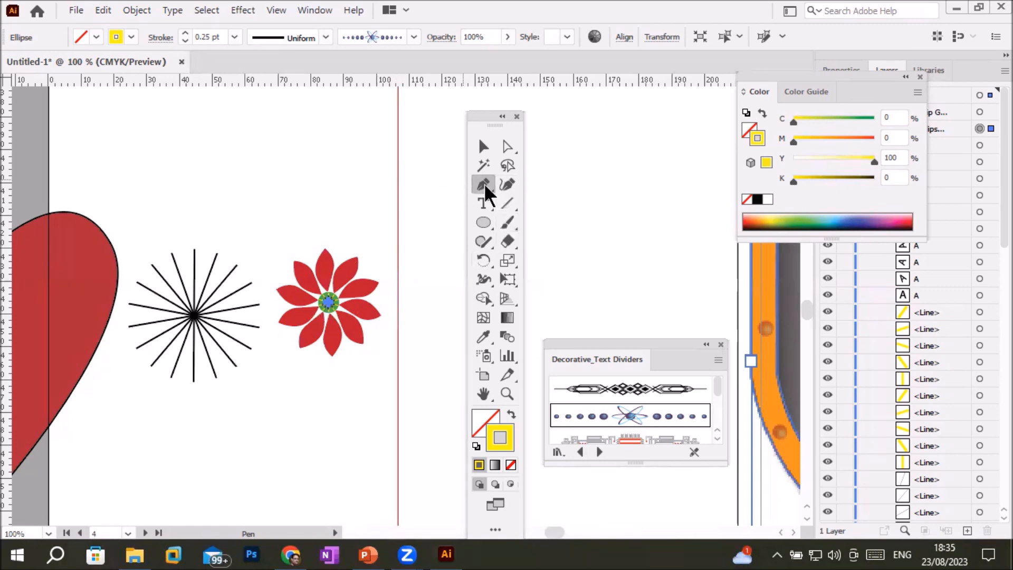
# Draw an arc with the Arc Tool in the empty area above the black starburst lines
pyautogui.click(503, 206)
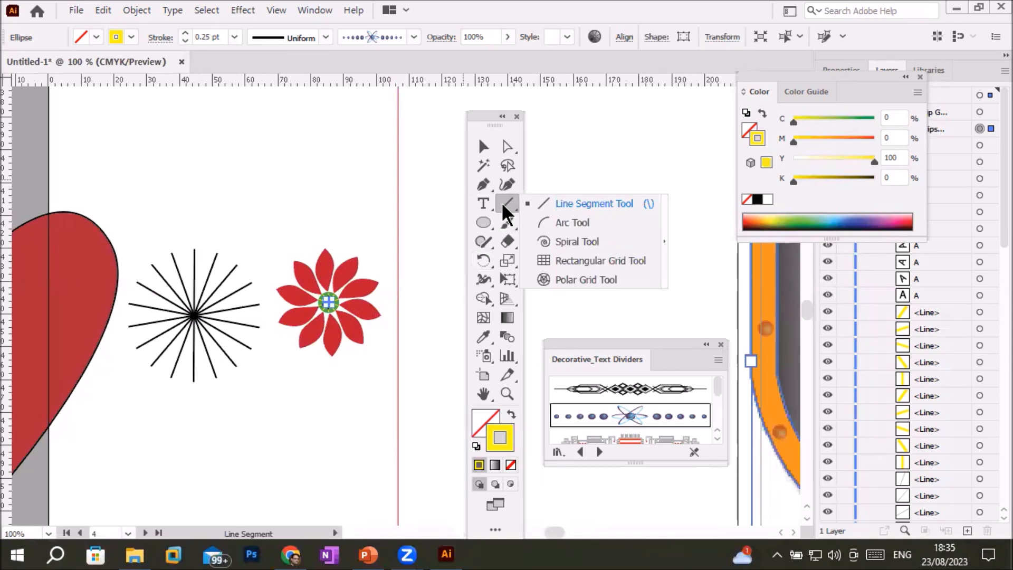
pyautogui.click(567, 221)
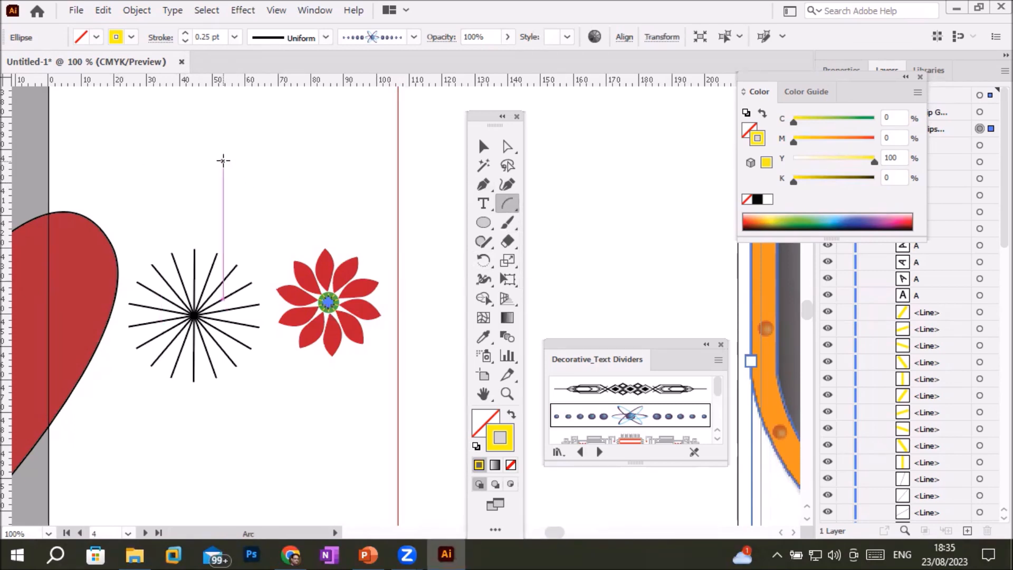
pyautogui.moveTo(224, 160)
pyautogui.mouseDown()
pyautogui.moveTo(220, 151)
pyautogui.moveTo(309, 115)
pyautogui.moveTo(140, 119)
pyautogui.moveTo(147, 226)
pyautogui.moveTo(283, 224)
pyautogui.moveTo(316, 110)
pyautogui.moveTo(151, 100)
pyautogui.moveTo(238, 124)
pyautogui.moveTo(282, 103)
pyautogui.moveTo(276, 233)
pyautogui.moveTo(165, 238)
pyautogui.moveTo(296, 234)
pyautogui.moveTo(309, 127)
pyautogui.moveTo(237, 94)
pyautogui.moveTo(298, 103)
pyautogui.moveTo(287, 99)
pyautogui.mouseUp()
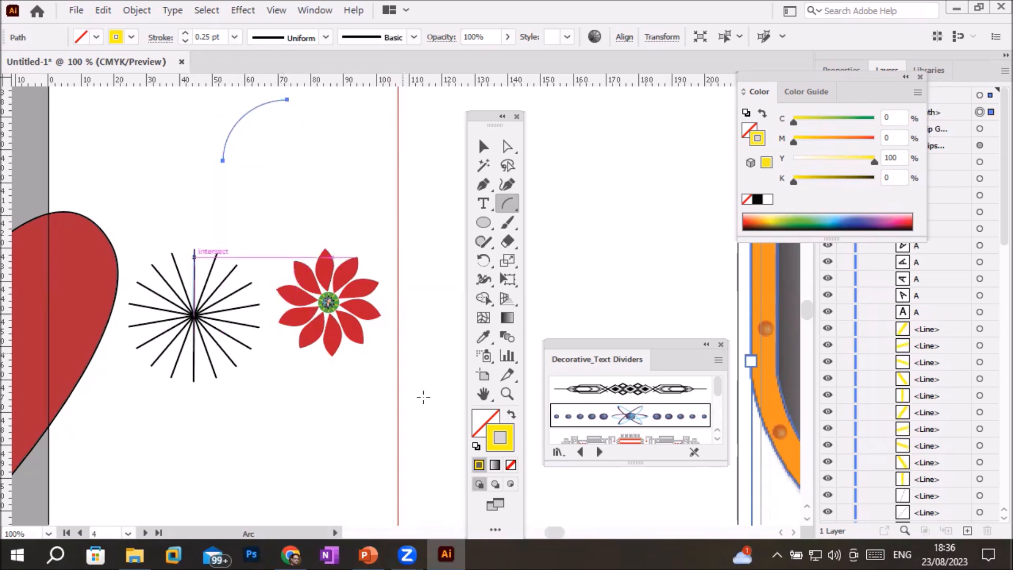
# Draw an arc about 63 mm wide and 81 mm high below the "Fruniture for Sale" heading
pyautogui.moveTo(575, 285); pyautogui.dragTo(176, 179)
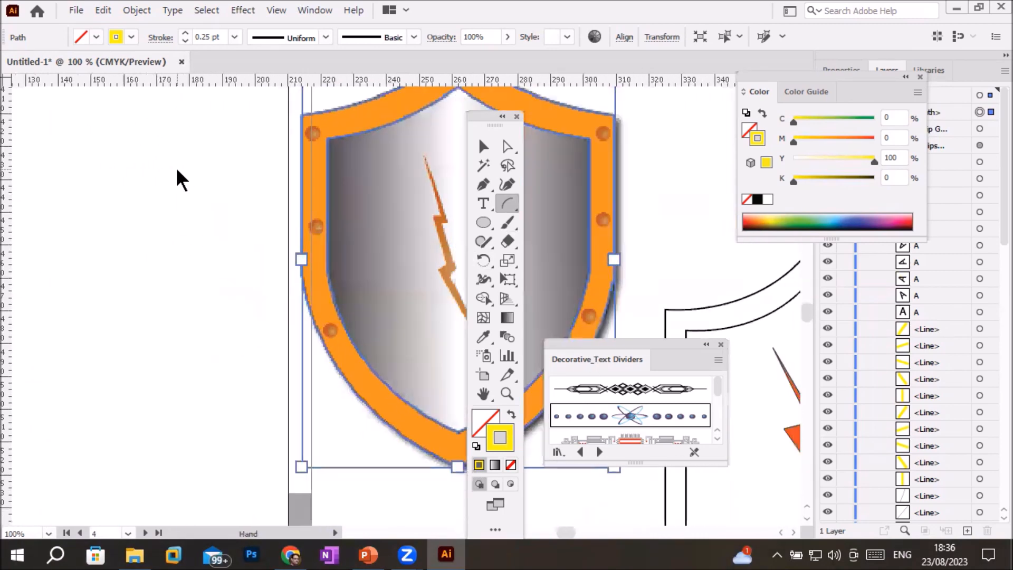
pyautogui.scroll(-6, 269, 208)
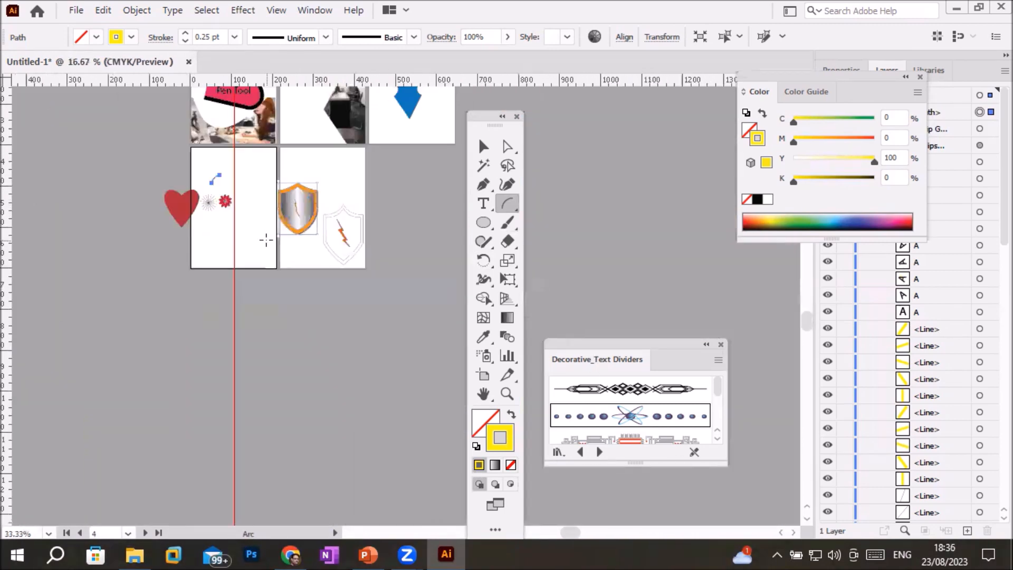
pyautogui.moveTo(429, 129); pyautogui.dragTo(302, 348)
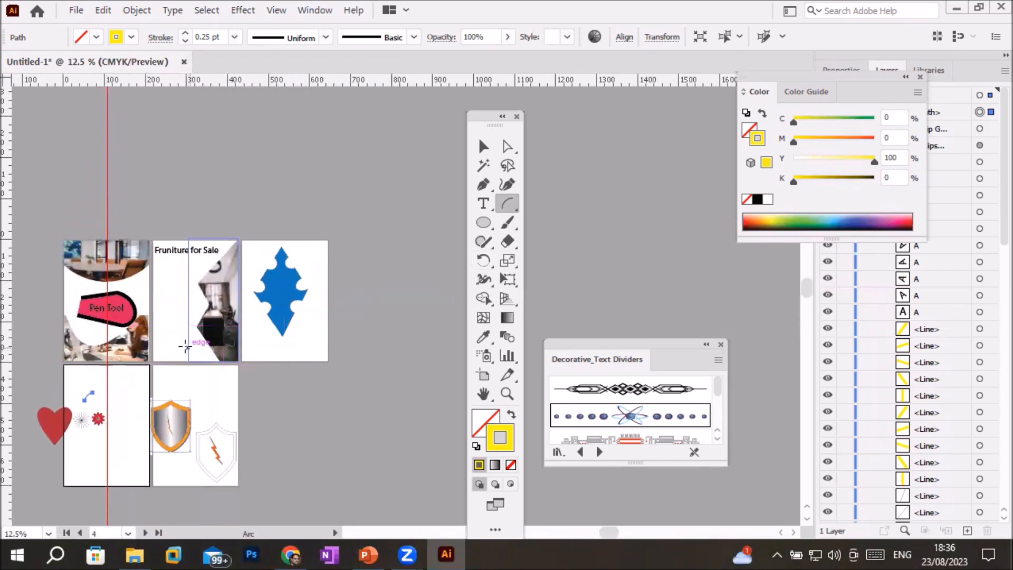
pyautogui.scroll(4, 180, 304)
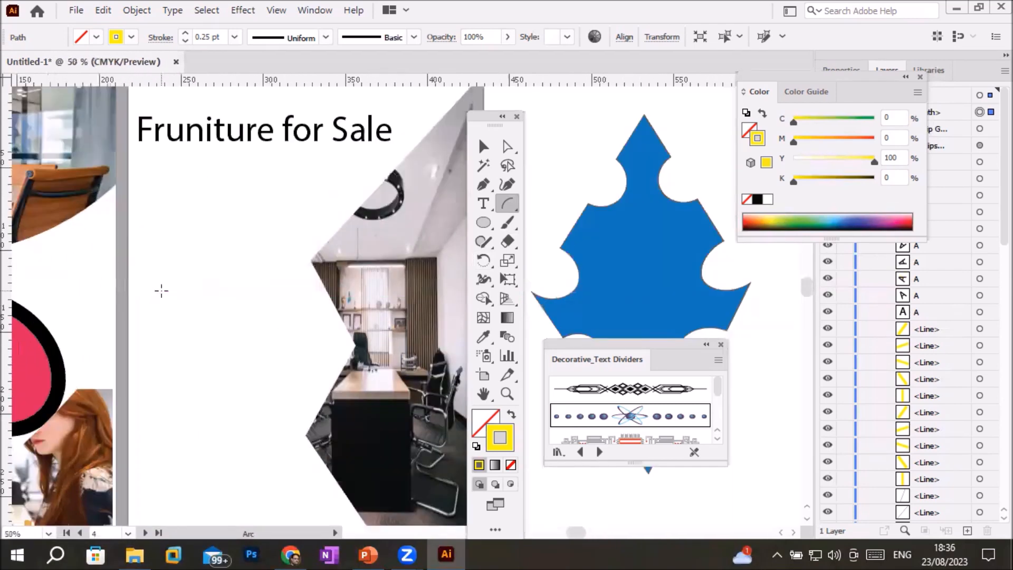
pyautogui.moveTo(133, 275); pyautogui.dragTo(28, 117)
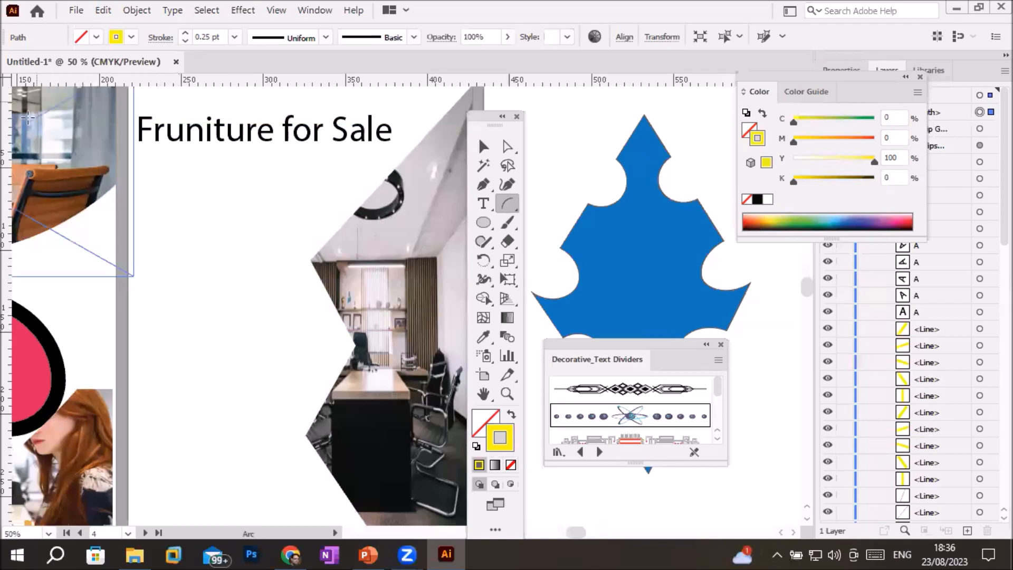
pyautogui.click(502, 200)
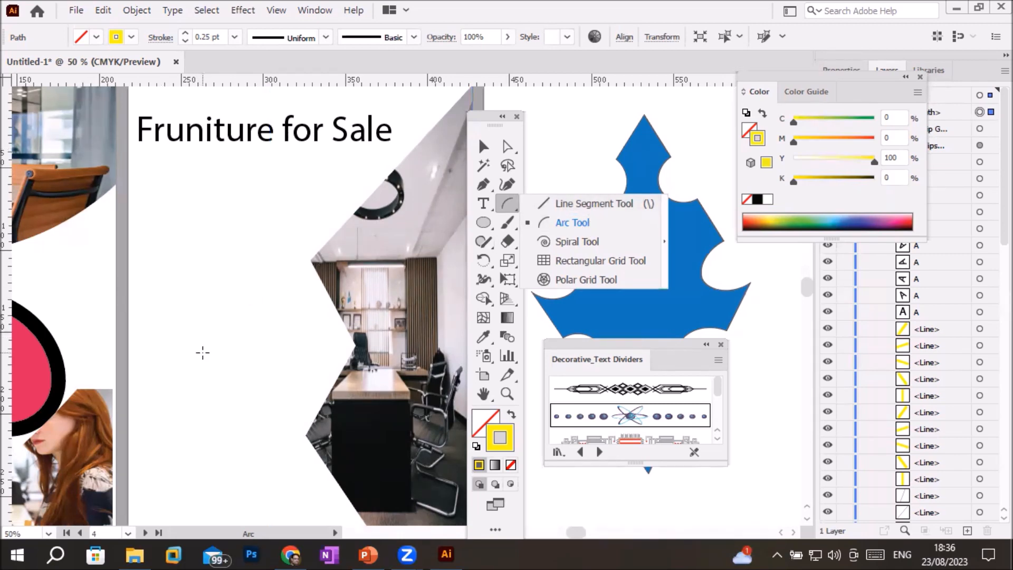
pyautogui.moveTo(202, 353); pyautogui.dragTo(305, 218)
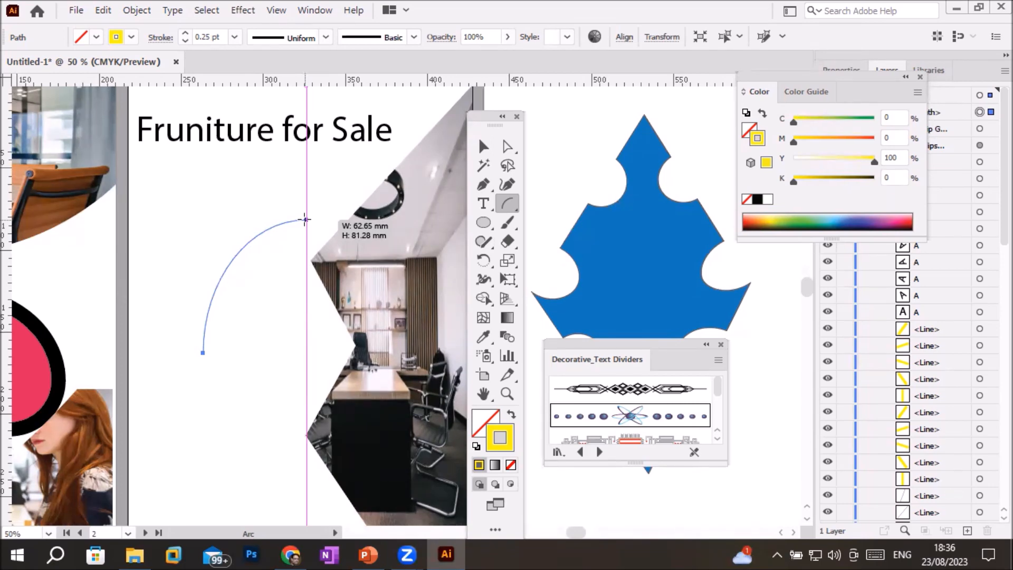
# Increase the slope of the arc being drawn until it bulges outward with a tight, rounded corner
pyautogui.press('Up')
pyautogui.press('Up')
pyautogui.press('Up')
pyautogui.press('Up')
pyautogui.press('Up')
pyautogui.press('Up')
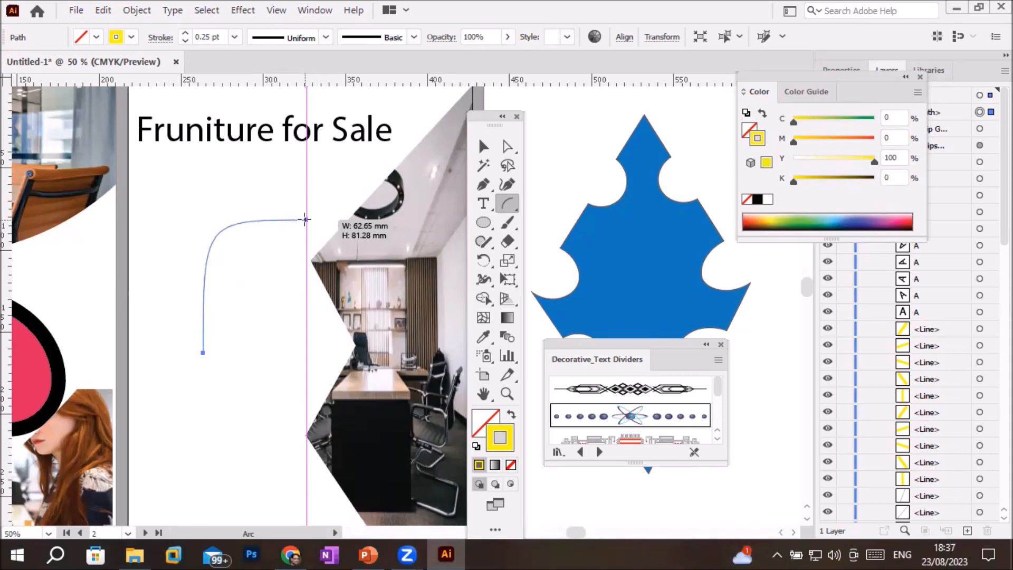
# Decrease the arc's slope past a straight line until it bends tightly in the opposite direction
pyautogui.press('Down')
pyautogui.press('Down')
pyautogui.press('Down')
pyautogui.press('Down')
pyautogui.press('Down')
pyautogui.press('Down')
pyautogui.press('Down')
pyautogui.press('Down')
pyautogui.press('Down')
pyautogui.press('Down')
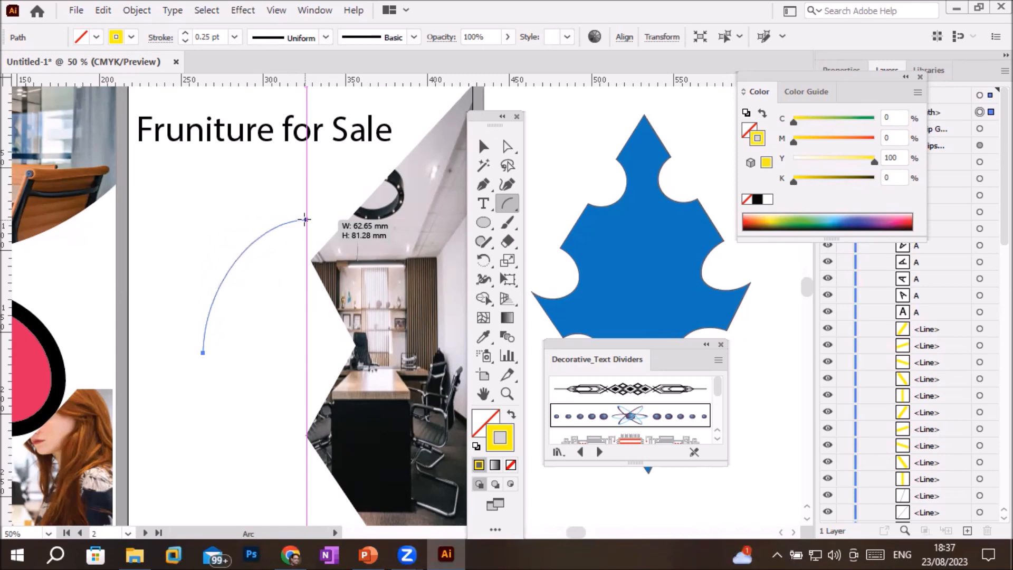
pyautogui.press('Down')
pyautogui.press('Down')
pyautogui.press('Down')
pyautogui.press('Down')
pyautogui.press('Down')
pyautogui.press('Down')
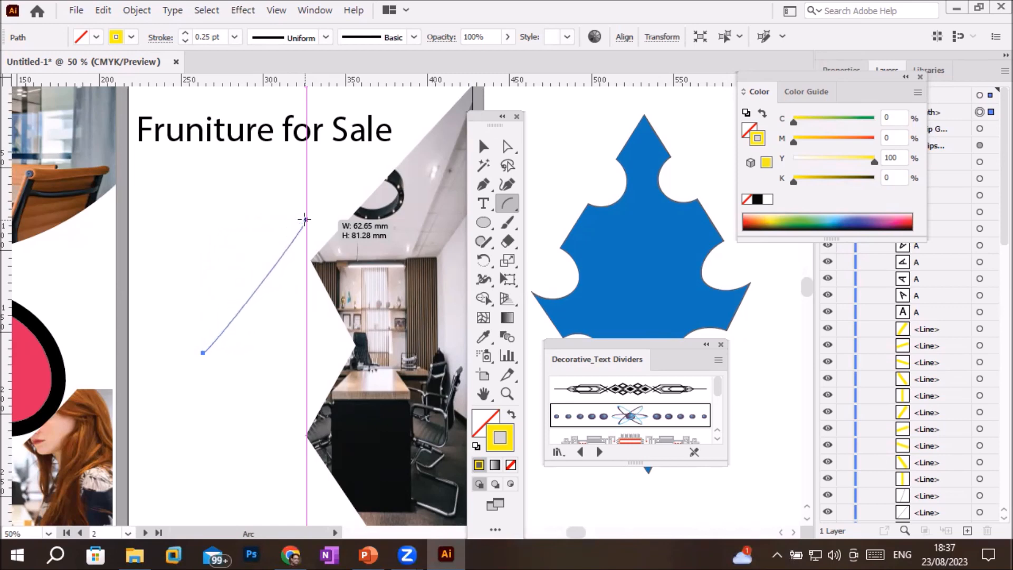
pyautogui.press('Down')
pyautogui.press('Down')
pyautogui.press('Down')
pyautogui.press('Down')
pyautogui.press('Down')
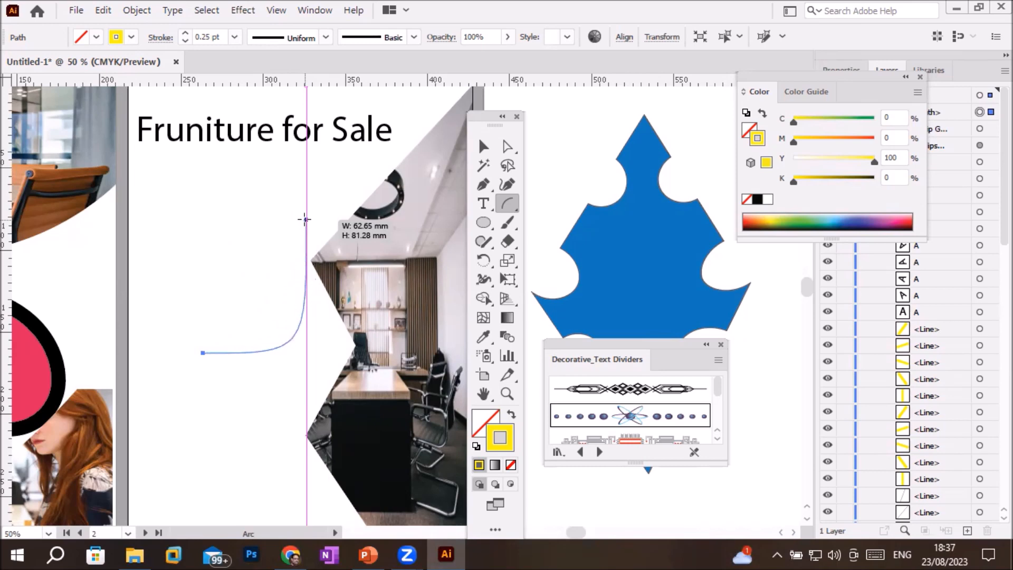
# Raise the arc's slope again until it curves back to the original side with a tight, rounded corner
pyautogui.press('Up')
pyautogui.press('Up')
pyautogui.press('Up')
pyautogui.press('Up')
pyautogui.press('Up')
pyautogui.press('Up')
pyautogui.press('Up')
pyautogui.press('Up')
pyautogui.press('Up')
pyautogui.press('Up')
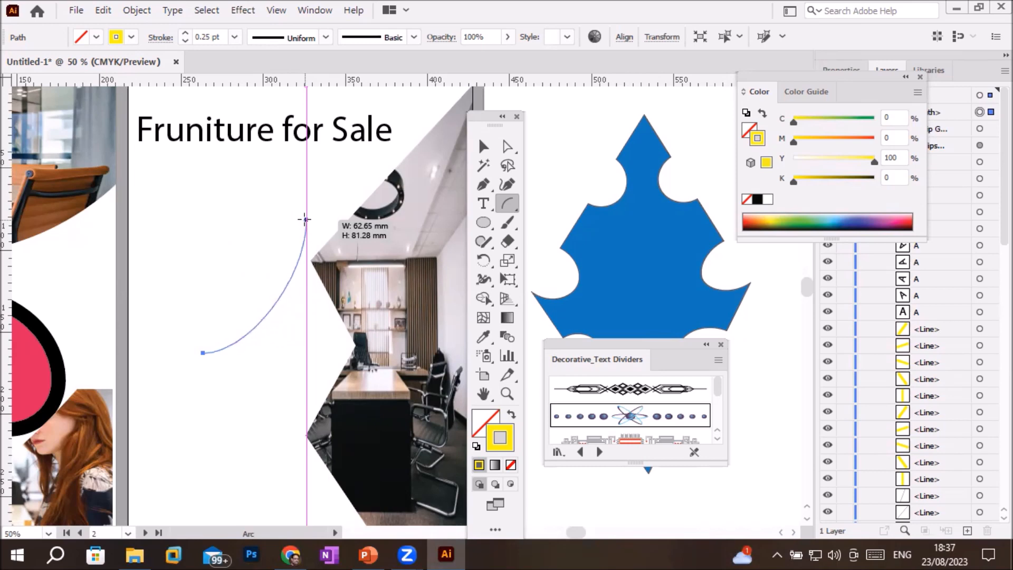
pyautogui.press('Up')
pyautogui.press('Up')
pyautogui.press('Up')
pyautogui.press('Up')
pyautogui.press('Up')
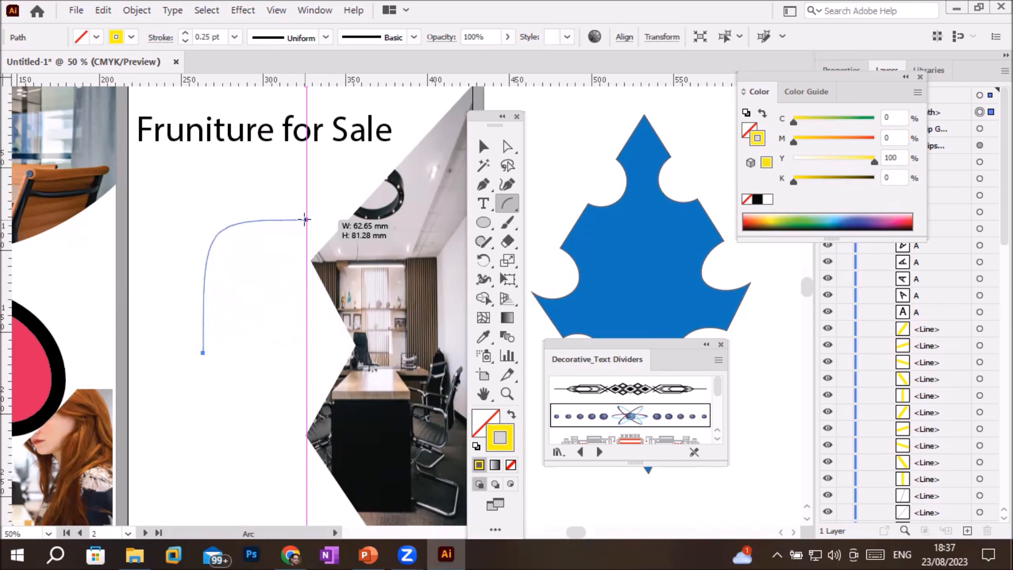
# Shrink the arc being drawn to about 33 mm wide and 57 mm high, lowering its slope to a gentle curve
pyautogui.moveTo(305, 219)
pyautogui.mouseDown()
pyautogui.moveTo(269, 216)
pyautogui.moveTo(317, 222)
pyautogui.moveTo(267, 212)
pyautogui.moveTo(305, 211)
pyautogui.moveTo(269, 215)
pyautogui.moveTo(311, 222)
pyautogui.moveTo(276, 219)
pyautogui.moveTo(283, 321)
pyautogui.moveTo(290, 199)
pyautogui.moveTo(361, 206)
pyautogui.moveTo(279, 210)
pyautogui.moveTo(305, 211)
pyautogui.mouseUp()
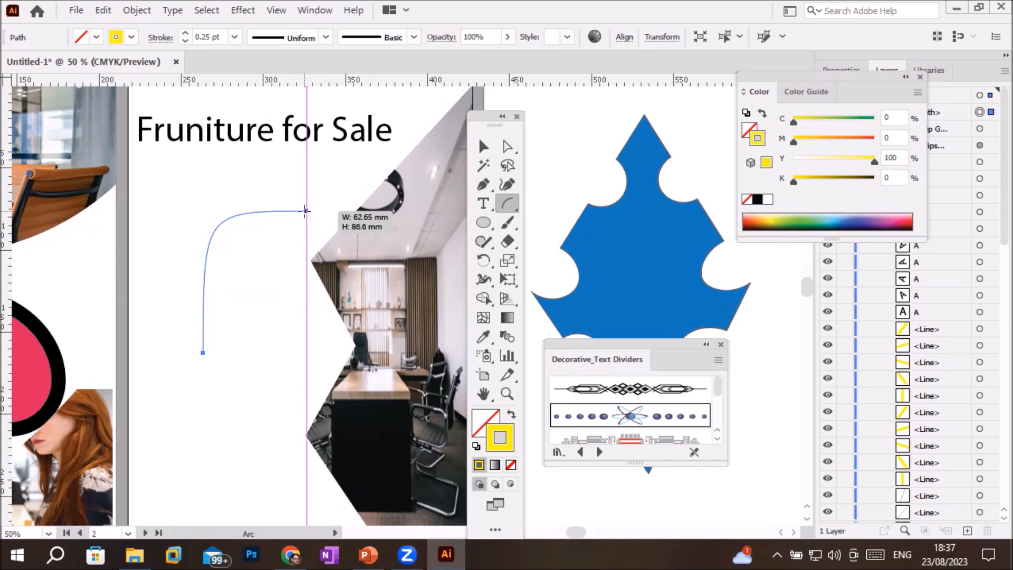
pyautogui.moveTo(305, 211); pyautogui.dragTo(306, 208)
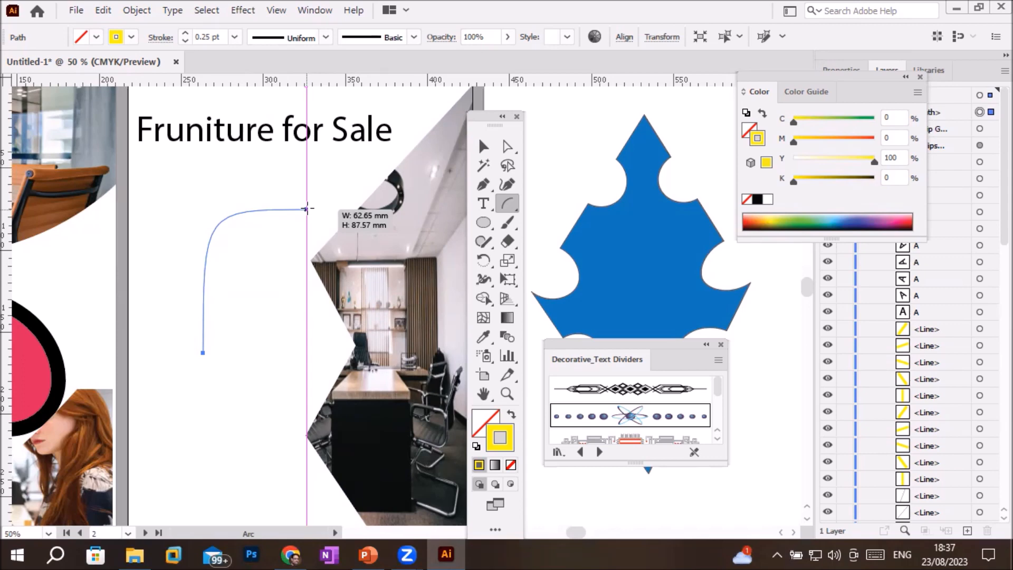
pyautogui.moveTo(306, 208); pyautogui.dragTo(258, 259)
pyautogui.press('x')
pyautogui.press('x')
pyautogui.press('x')
pyautogui.press('x')
pyautogui.press('x')
pyautogui.press('x')
pyautogui.press('x')
pyautogui.press('x')
pyautogui.press('x')
pyautogui.press('x')
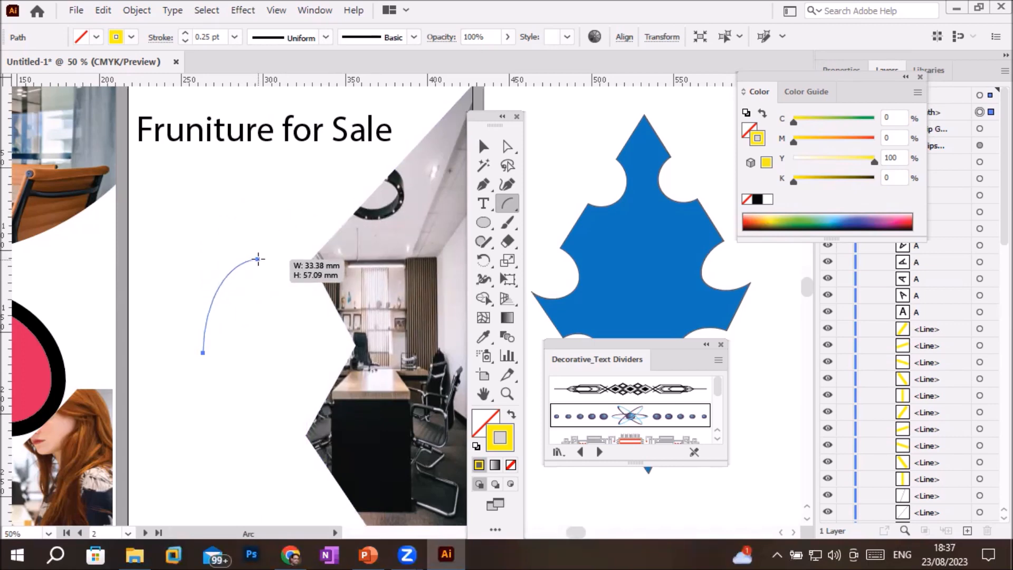
pyautogui.moveTo(258, 259); pyautogui.dragTo(259, 259)
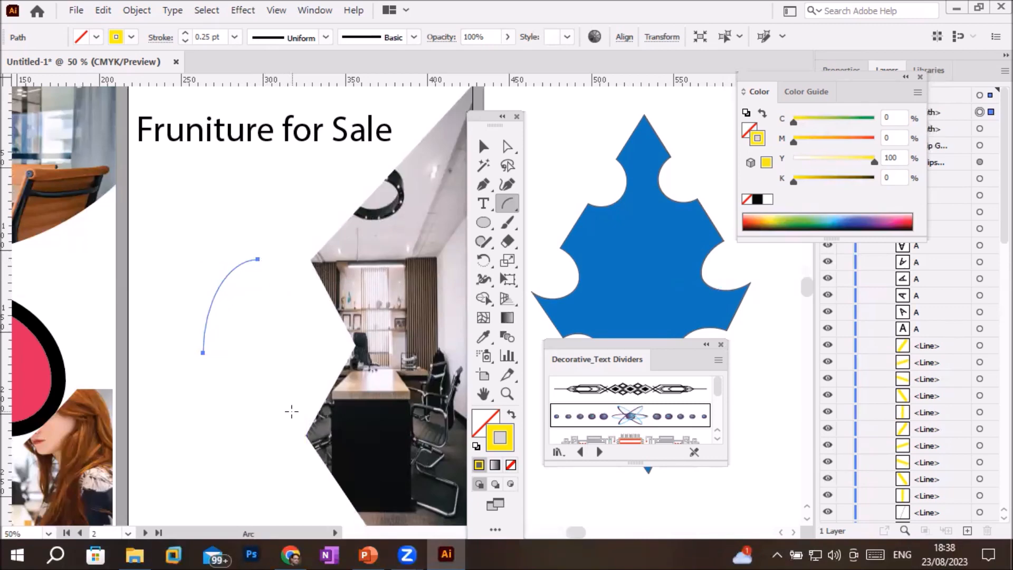
# Apply the blue atom divider brush to the arc and set its stroke weight to 3 pt
pyautogui.hotkey('ctrl', 'shift', 'a')
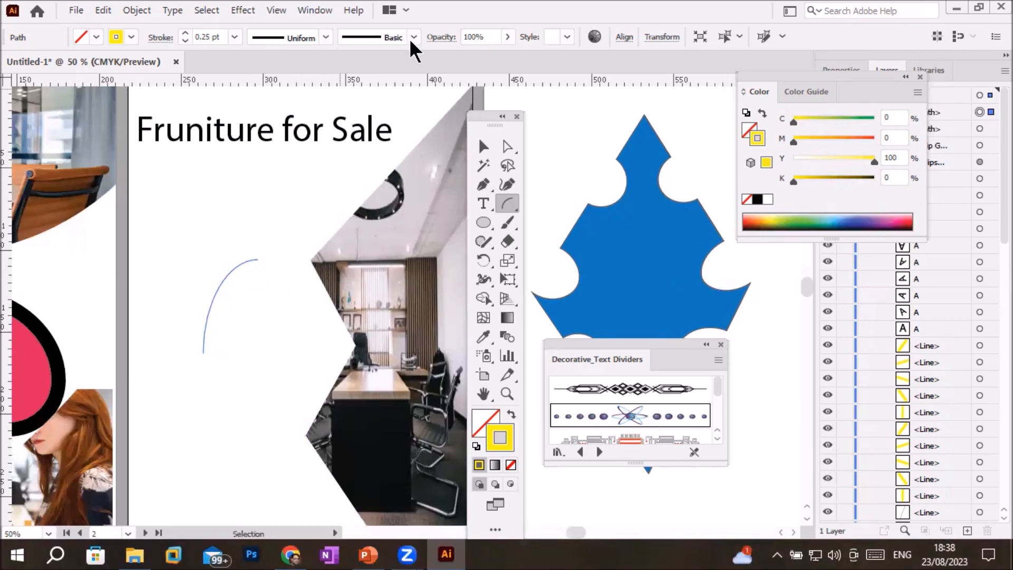
pyautogui.click(410, 38)
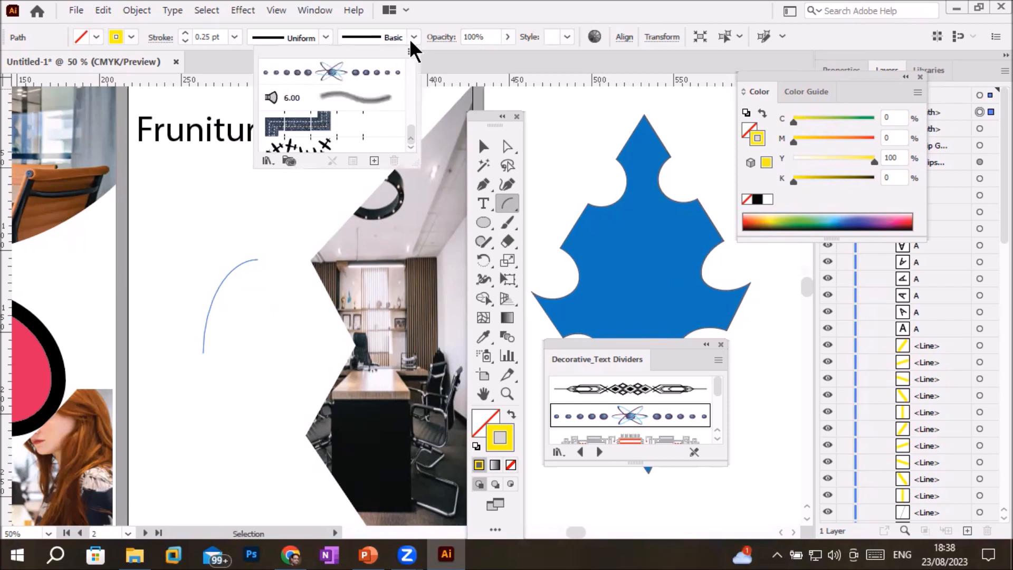
pyautogui.click(373, 81)
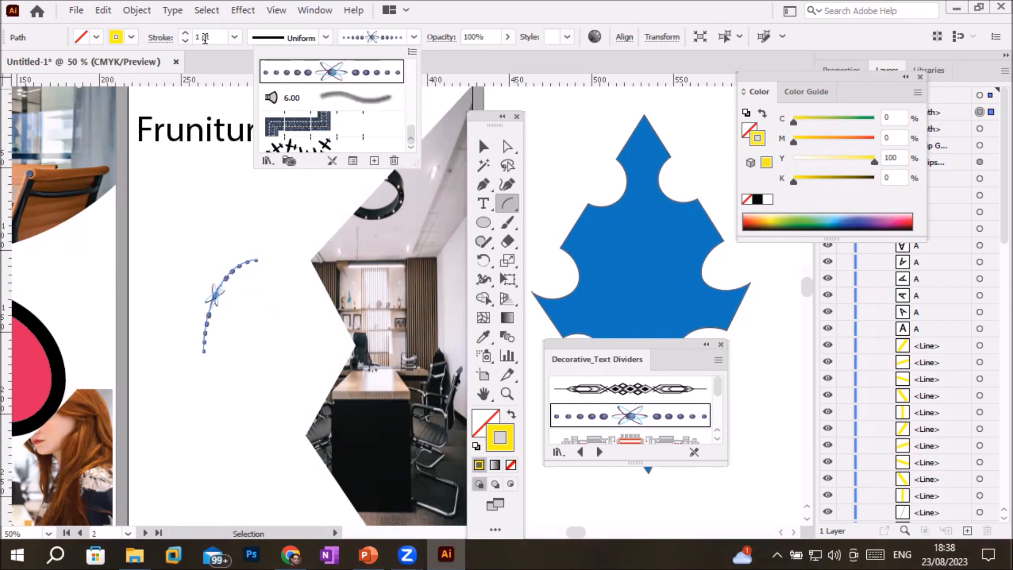
pyautogui.click(184, 32)
pyautogui.click(185, 33)
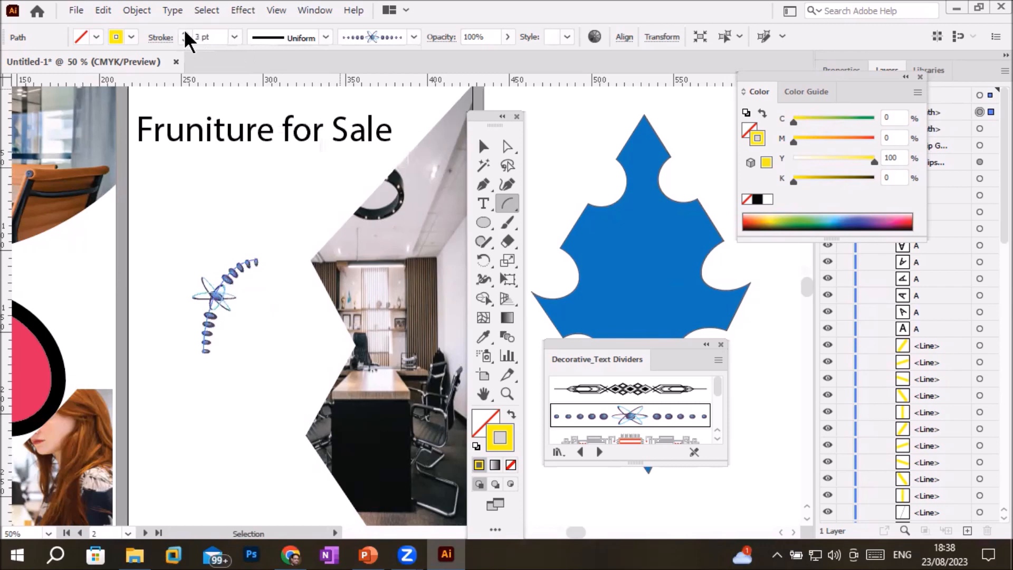
# Move the brushed arc up toward the heading and make a copy rotated 36° about its lower end point
pyautogui.click(484, 147)
pyautogui.moveTo(206, 343); pyautogui.dragTo(240, 297)
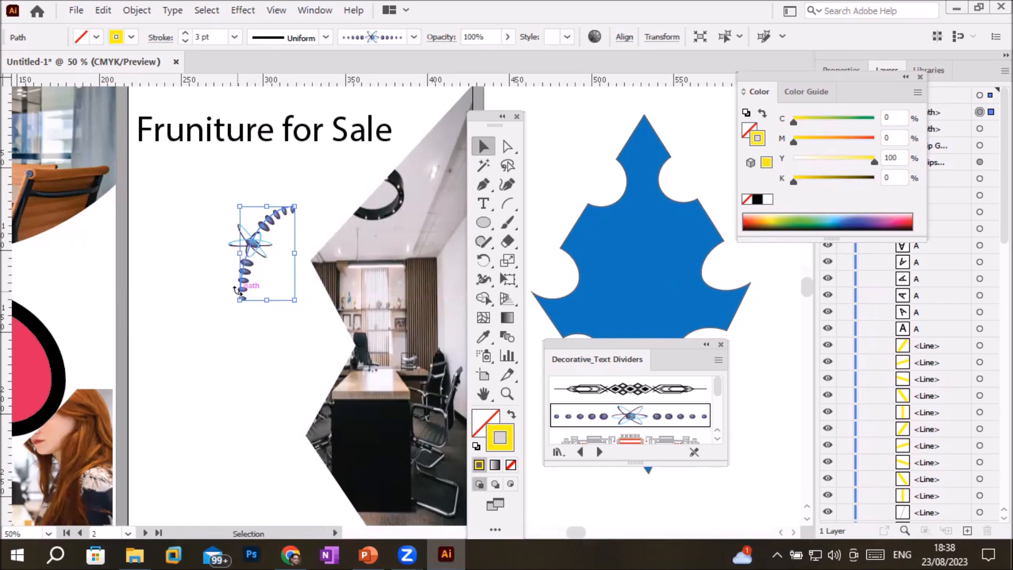
pyautogui.press('r')
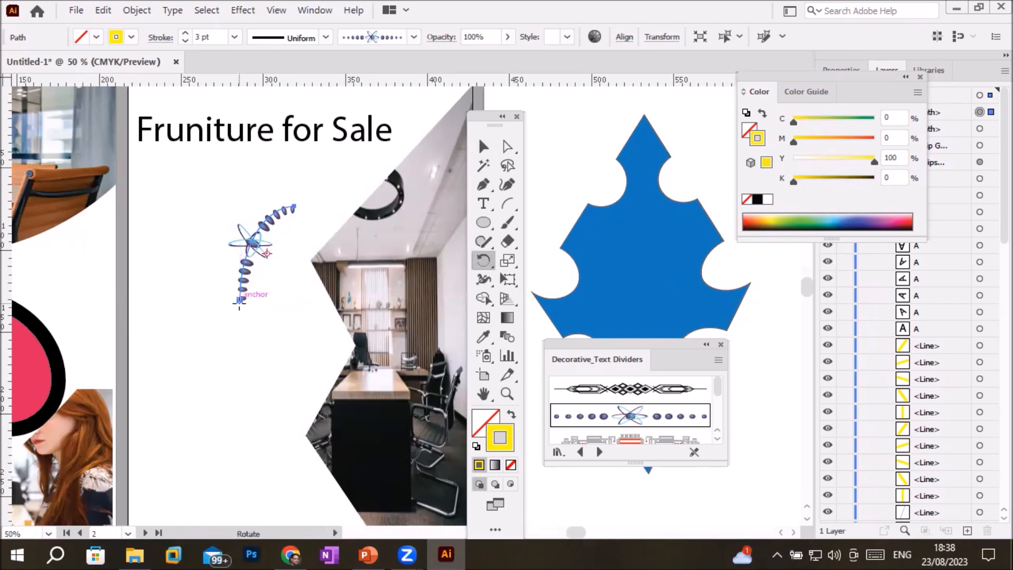
pyautogui.keyDown('alt'); pyautogui.click(240, 301); pyautogui.keyUp('alt')
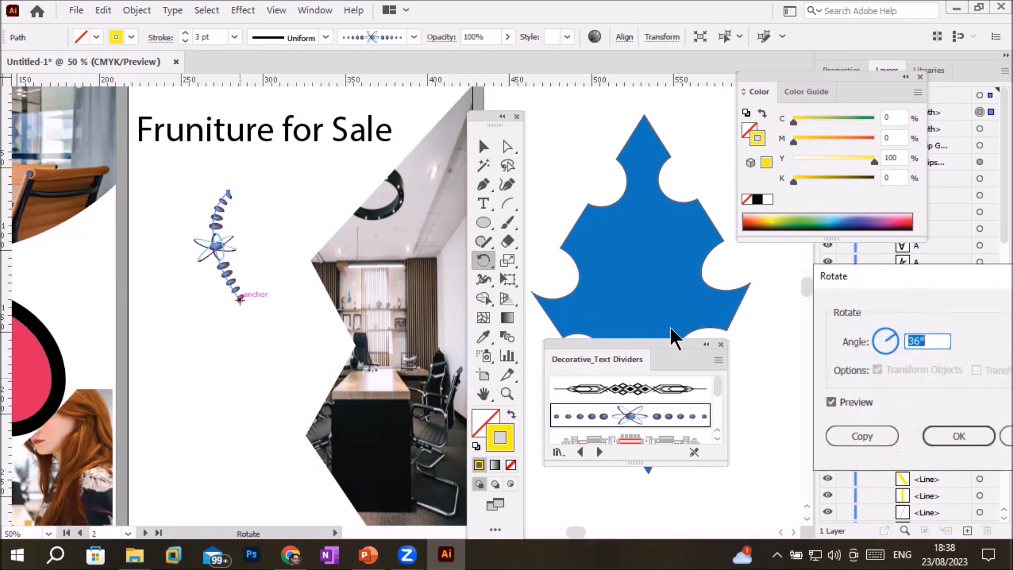
pyautogui.moveTo(888, 271); pyautogui.dragTo(599, 61)
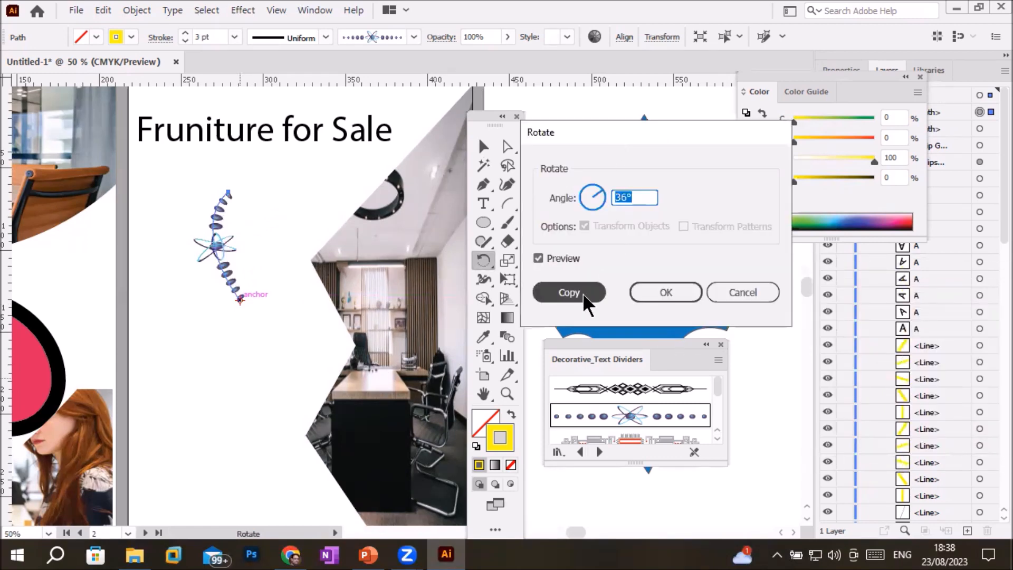
pyautogui.click(576, 289)
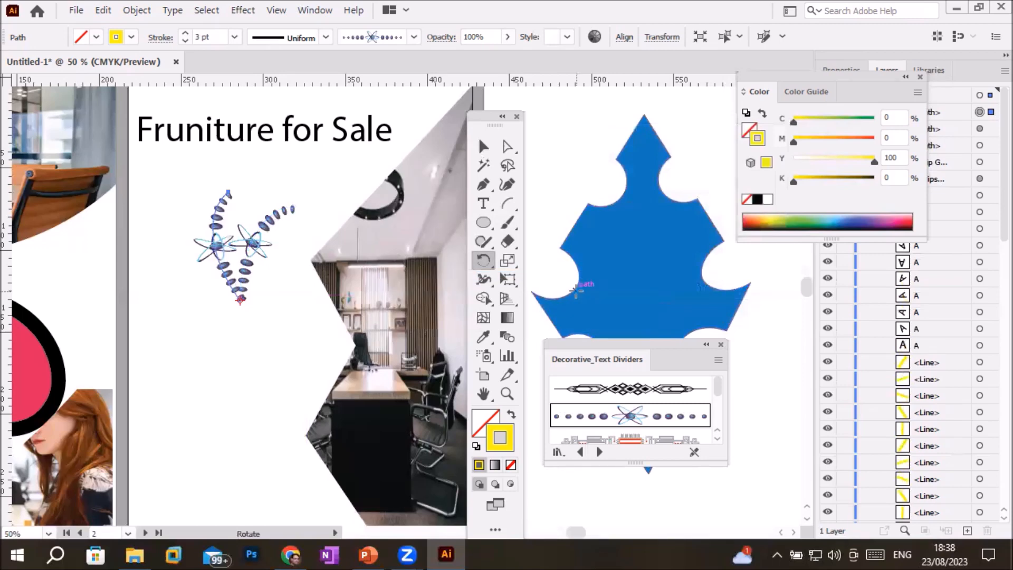
# Repeat the rotated copy of the brushed arc until the copies complete a full circular pattern
pyautogui.hotkey('ctrl', 'd')
pyautogui.hotkey('ctrl', 'd')
pyautogui.hotkey('ctrl', 'd')
pyautogui.hotkey('ctrl', 'd')
pyautogui.hotkey('ctrl', 'd')
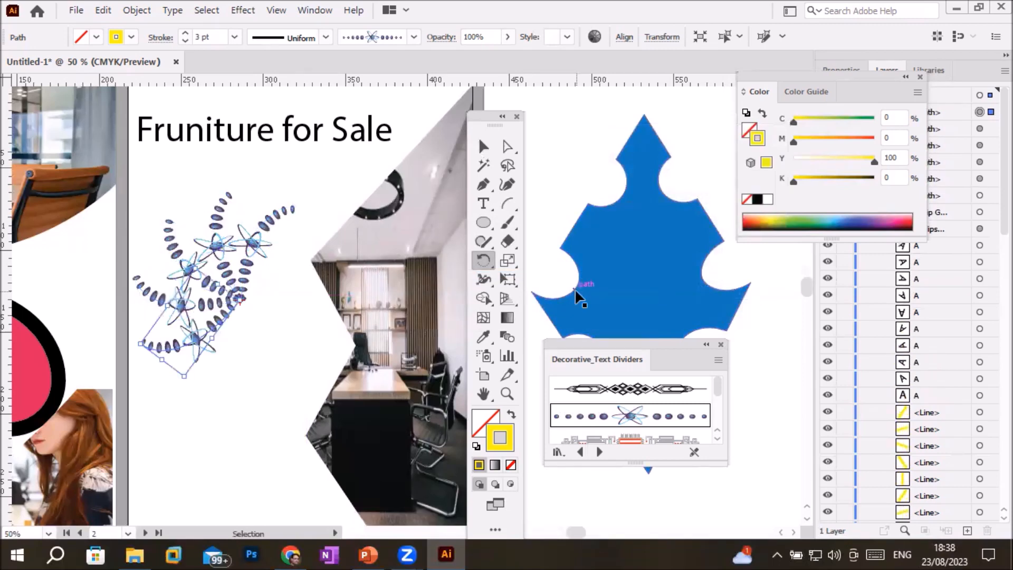
pyautogui.hotkey('ctrl', 'd')
pyautogui.hotkey('ctrl', 'd')
pyautogui.hotkey('ctrl', 'd')
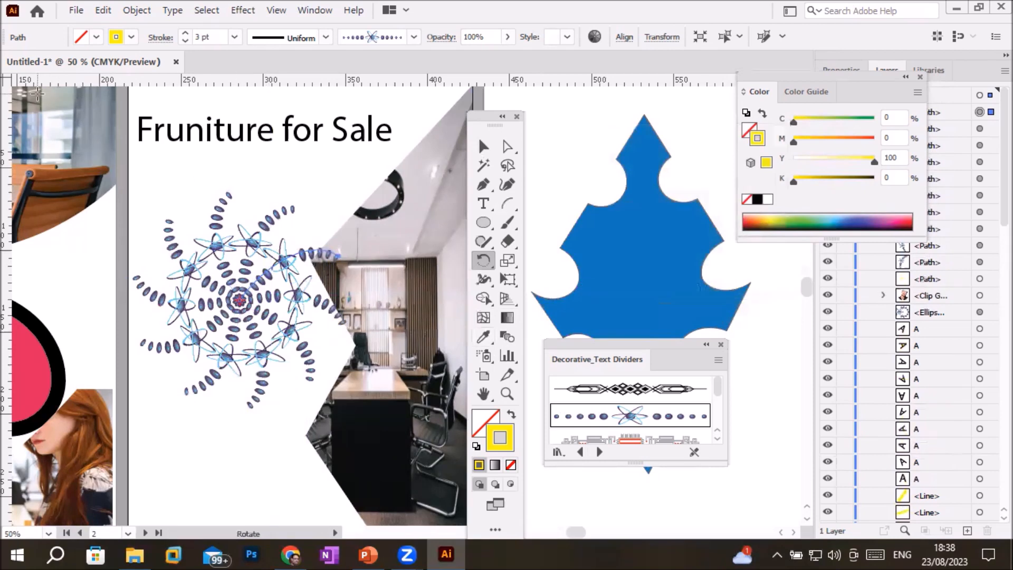
pyautogui.click(483, 147)
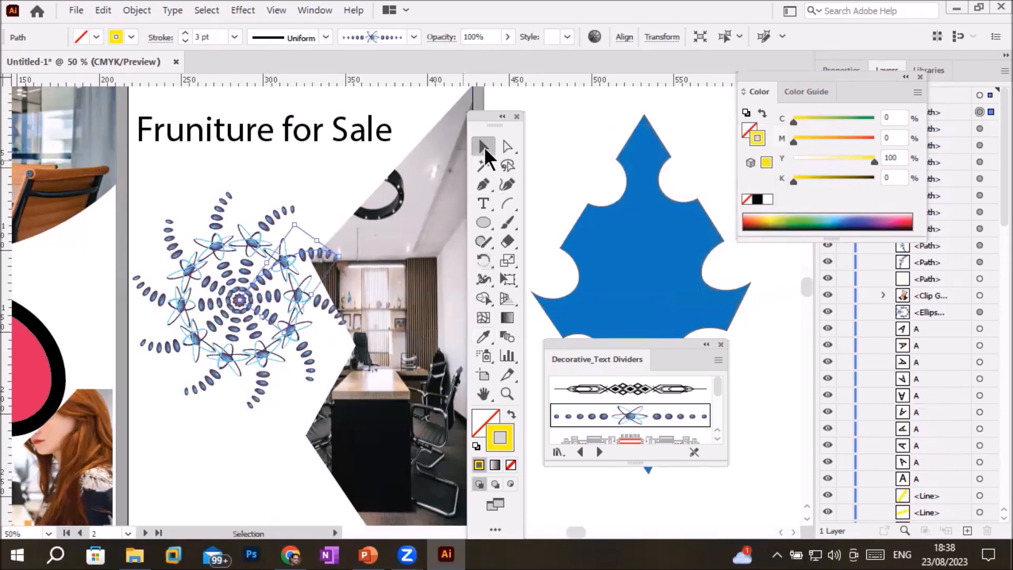
# Delete the orange-bordered metallic shield from the artboard below the circular arc pattern
pyautogui.scroll(2, 200, 187)
pyautogui.scroll(-1, 306, 406)
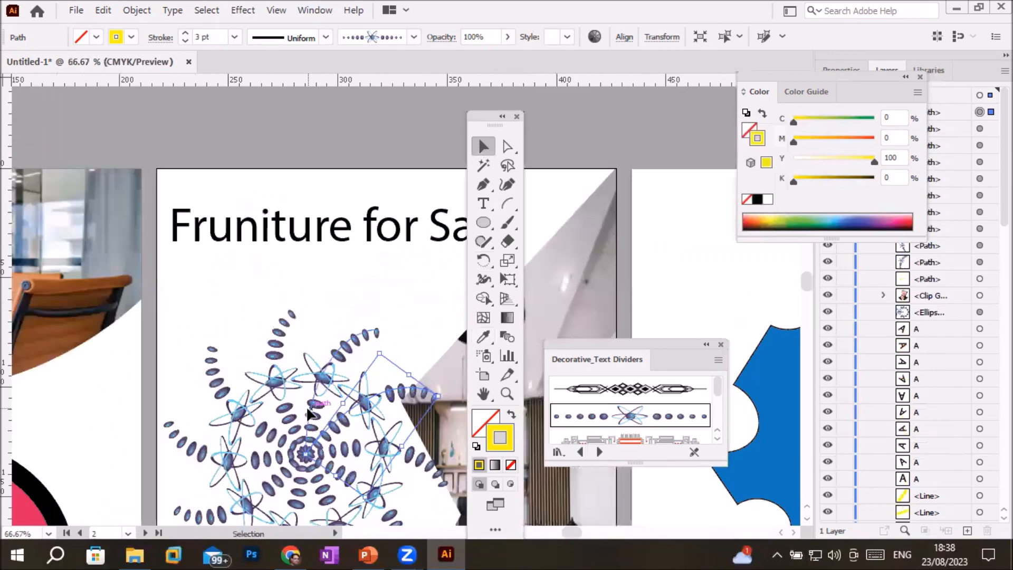
pyautogui.scroll(-2, 325, 460)
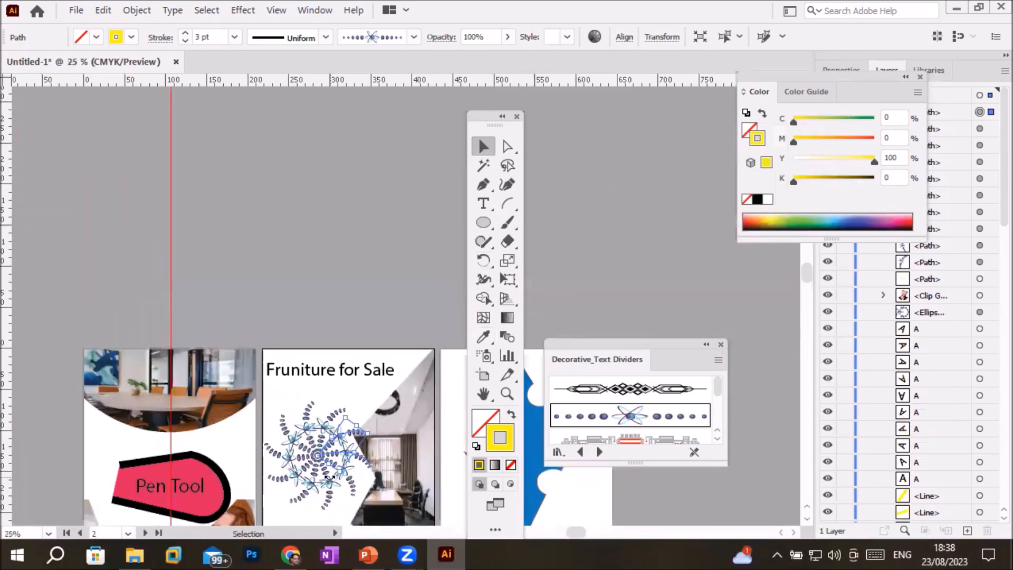
pyautogui.scroll(2, 331, 501)
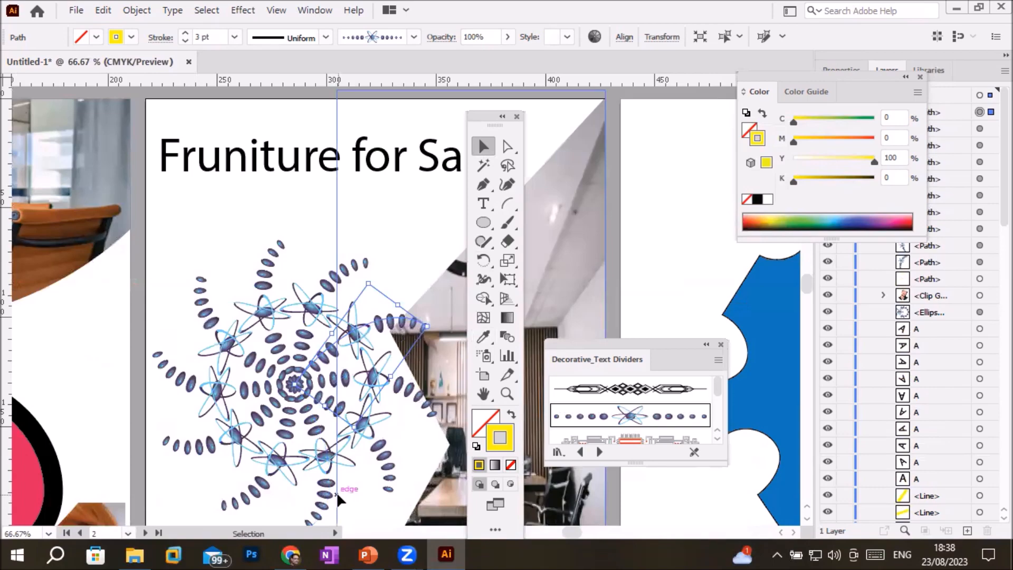
pyautogui.press('space')
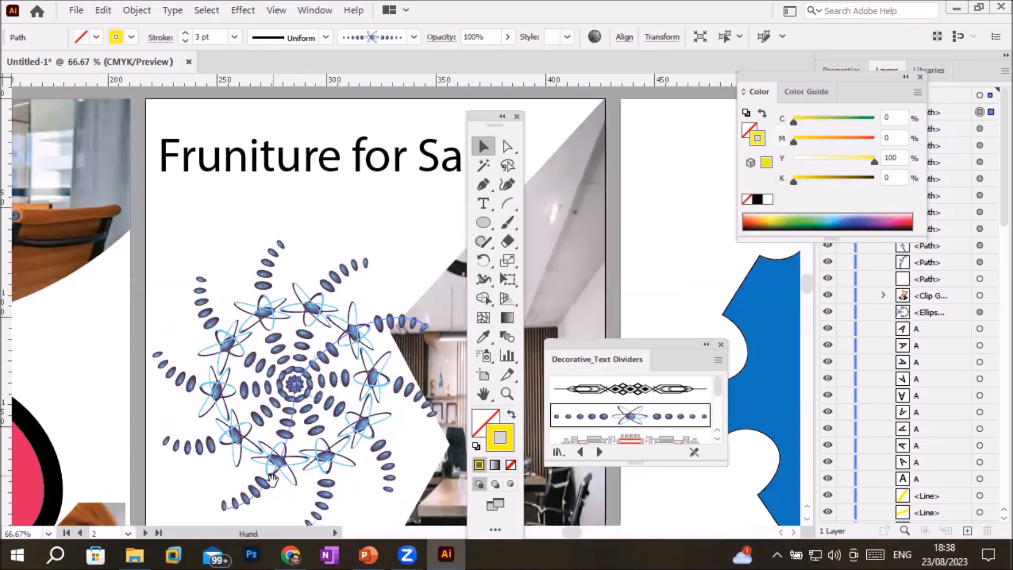
pyautogui.moveTo(288, 456); pyautogui.dragTo(436, 164)
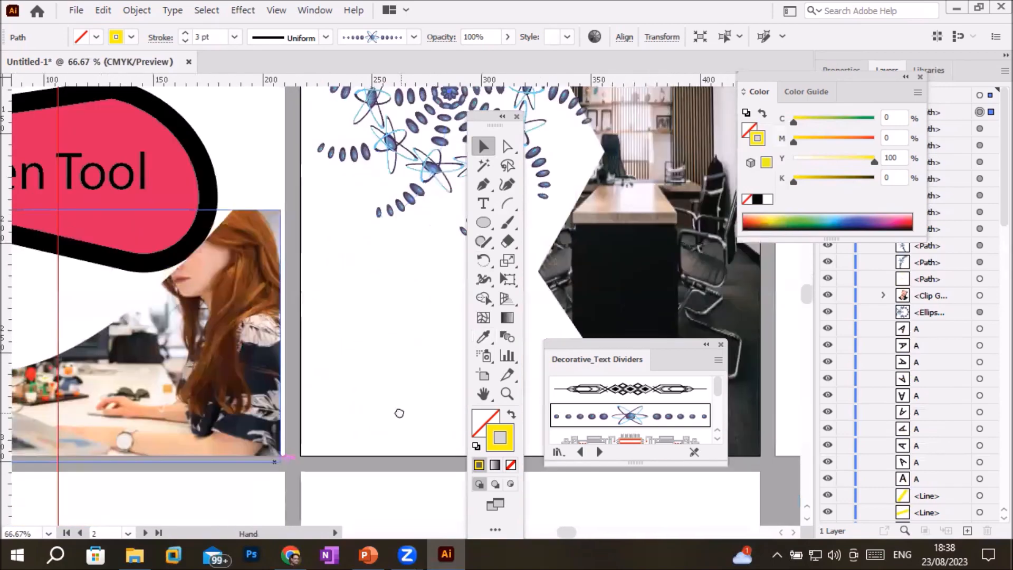
pyautogui.moveTo(400, 413); pyautogui.dragTo(252, 182)
pyautogui.moveTo(300, 355); pyautogui.dragTo(271, 260)
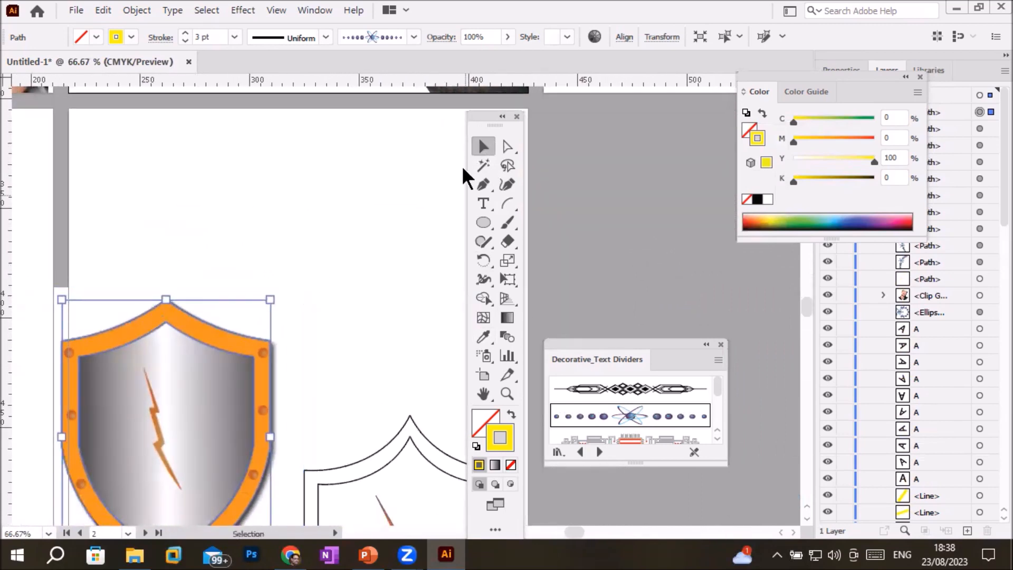
pyautogui.click(207, 359)
pyautogui.press('Delete')
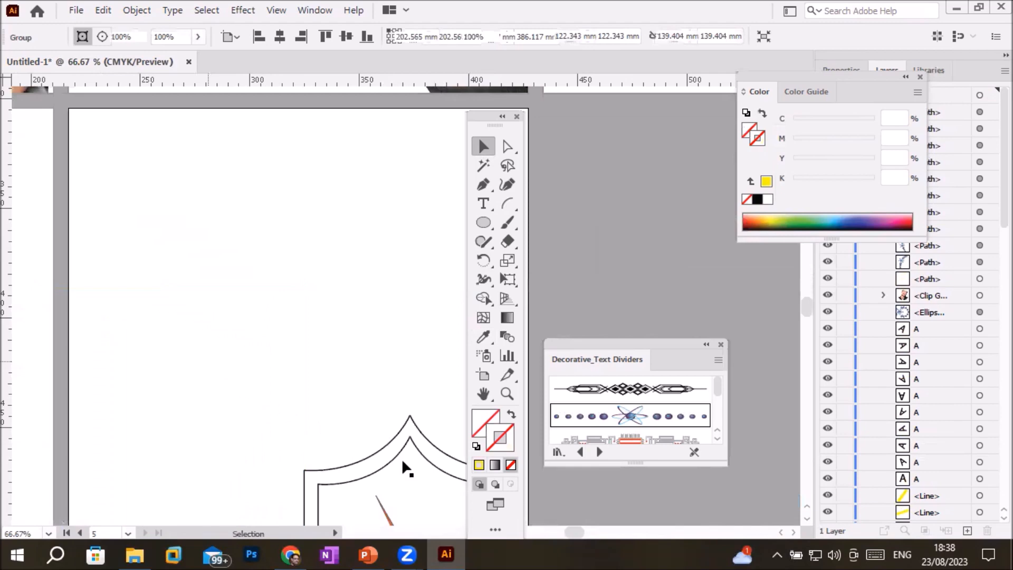
# Move the outlined shield with its lightning bolt onto the neighbouring artboard, about 201 mm left and 163 mm up
pyautogui.click(402, 462)
pyautogui.scroll(-2, 330, 414)
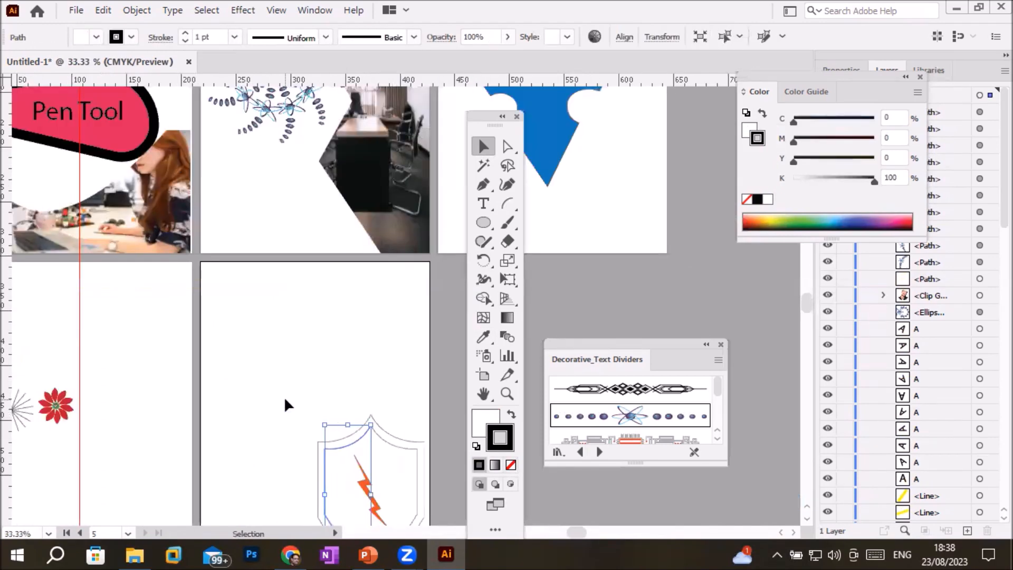
pyautogui.click(390, 464)
pyautogui.moveTo(424, 415); pyautogui.dragTo(397, 470)
pyautogui.moveTo(343, 497); pyautogui.dragTo(122, 319)
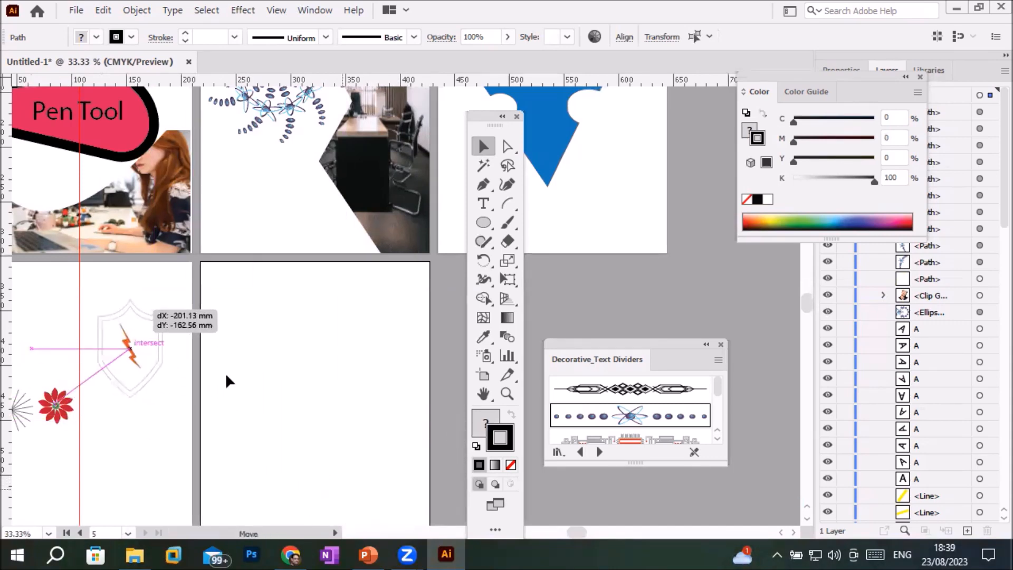
pyautogui.click(264, 366)
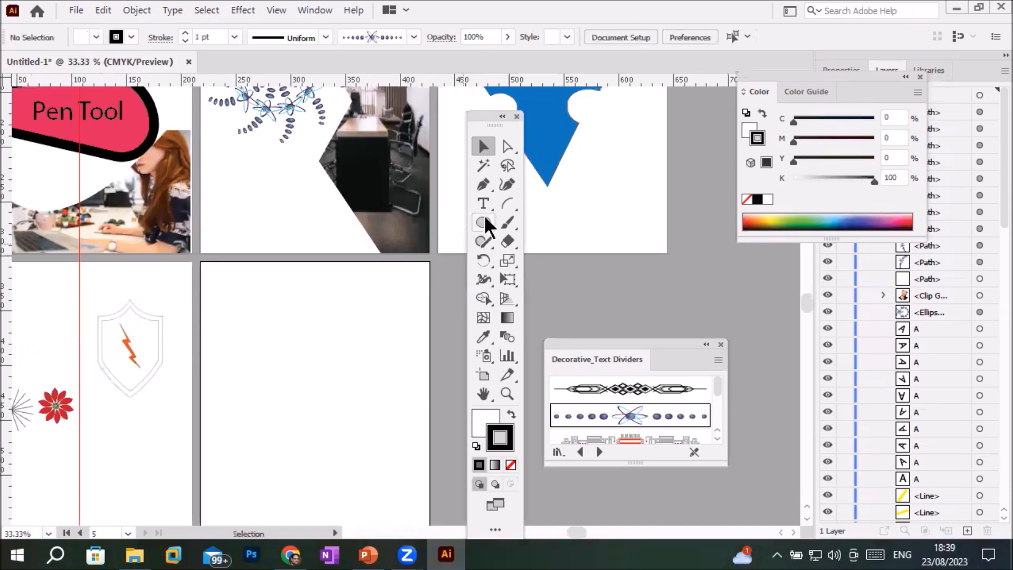
# Draw four arcs on the emptied artboard from one shared centre point, curving outward to the upper and lower left and right
pyautogui.click(507, 203)
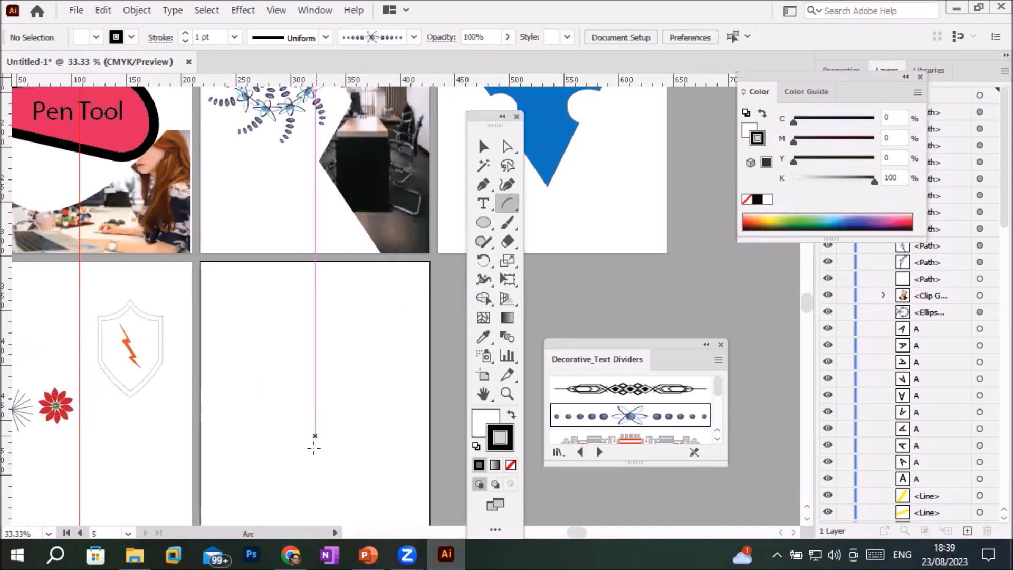
pyautogui.scroll(-1, 309, 471)
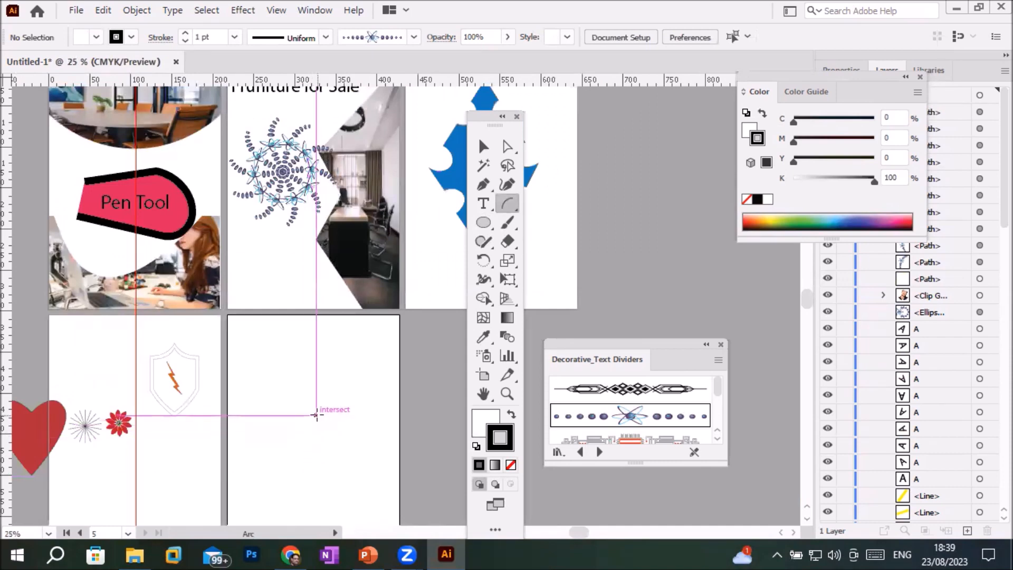
pyautogui.moveTo(315, 434); pyautogui.dragTo(375, 343)
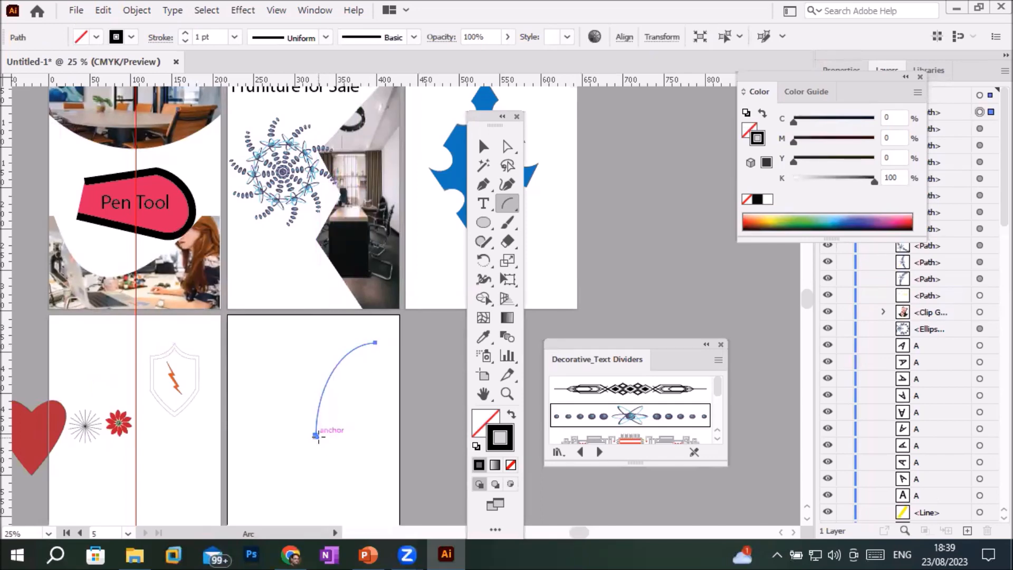
pyautogui.moveTo(316, 435); pyautogui.dragTo(268, 343)
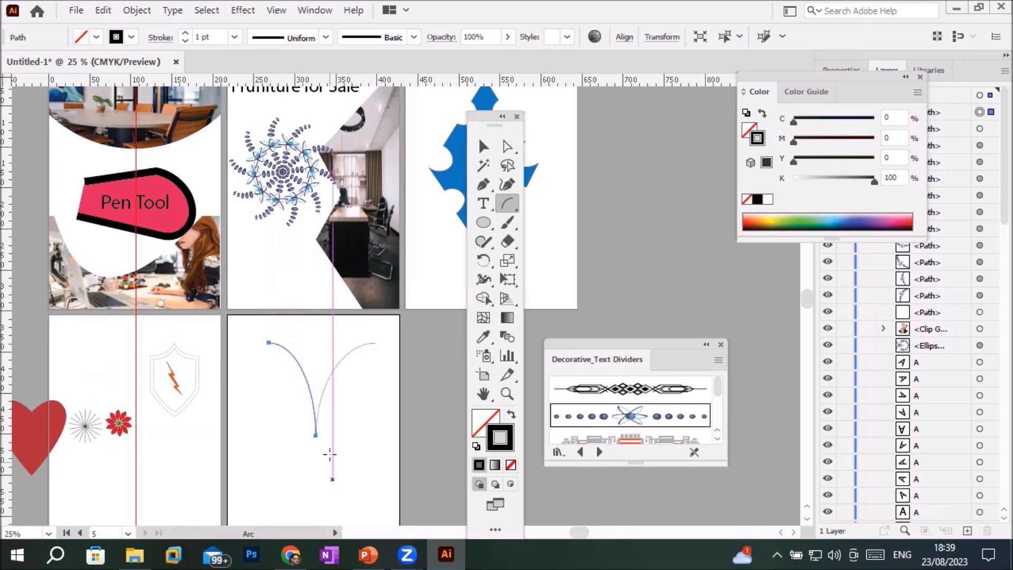
pyautogui.moveTo(316, 435); pyautogui.dragTo(368, 516)
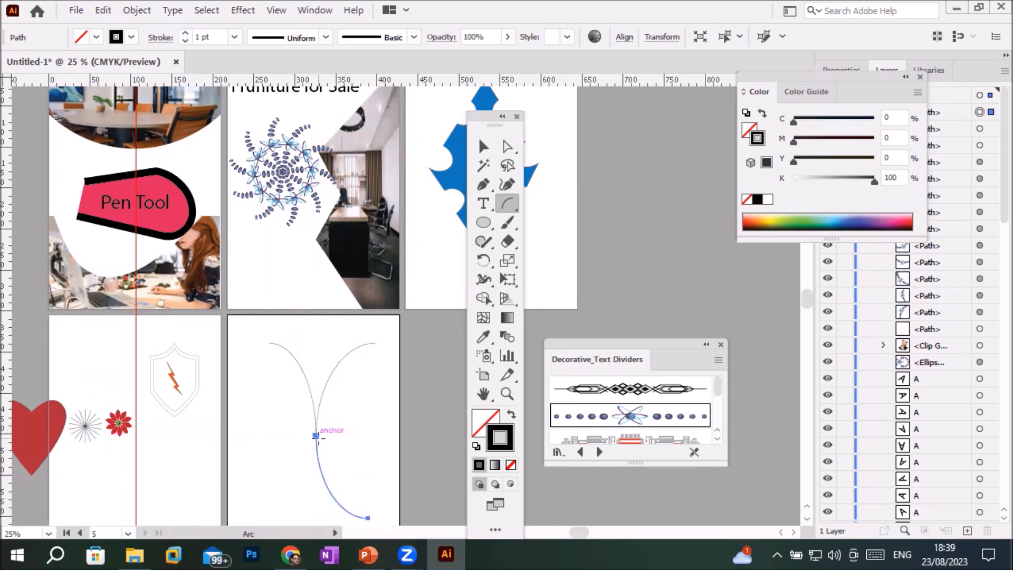
pyautogui.moveTo(316, 435); pyautogui.dragTo(270, 516)
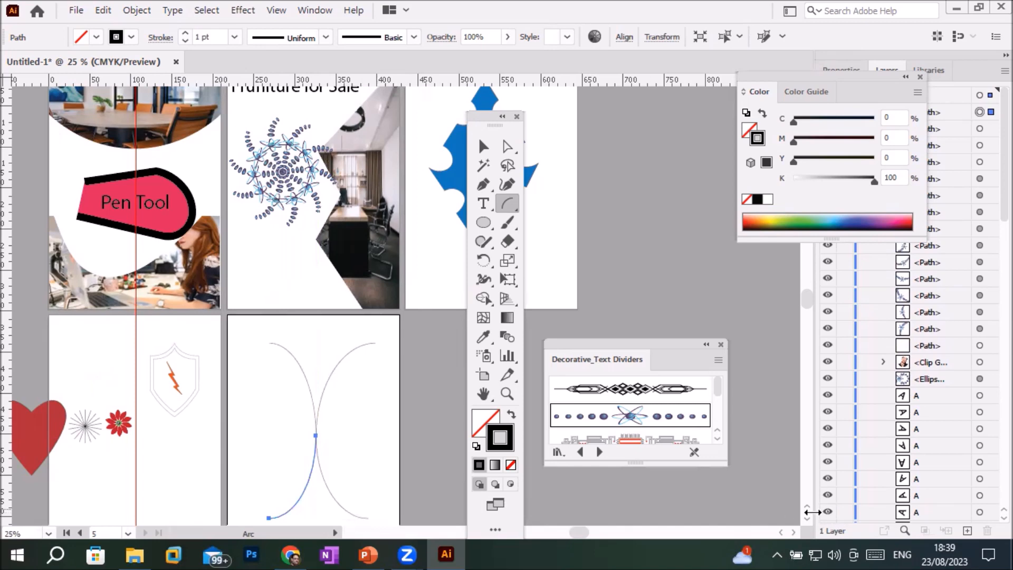
# Select the four arcs and create a copy rotated 20° around their shared centre point
pyautogui.scroll(-3, 807, 514)
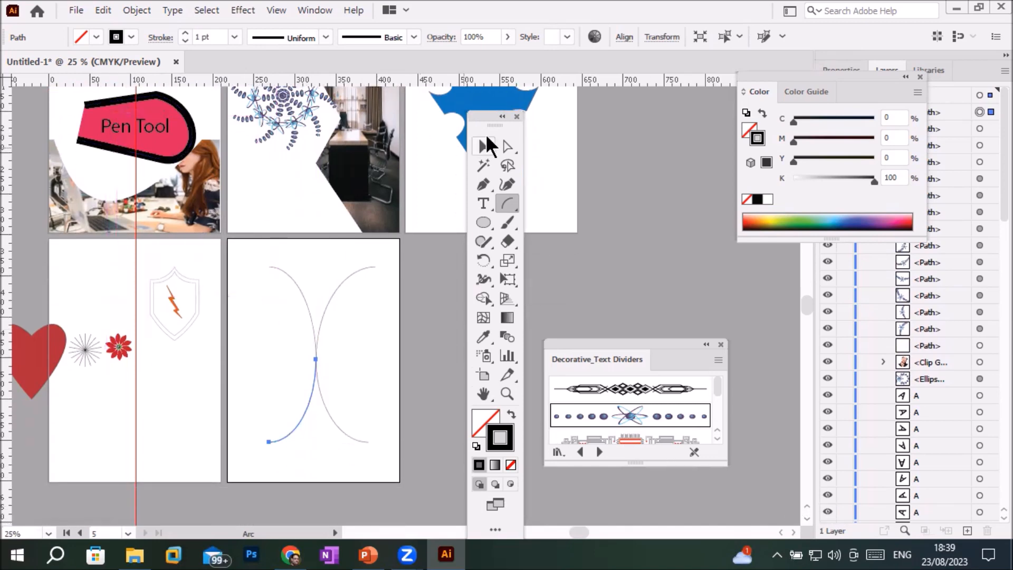
pyautogui.click(486, 152)
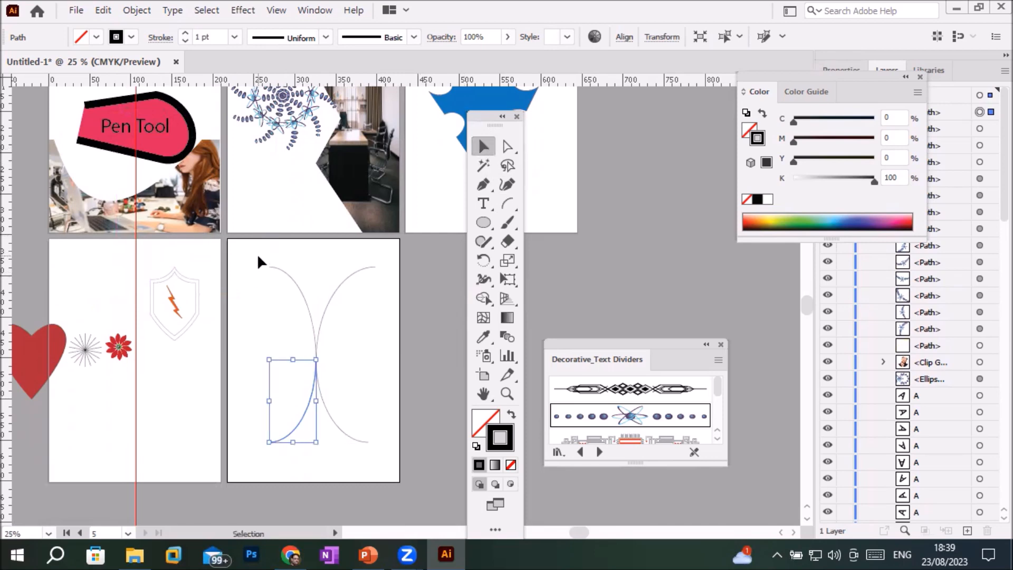
pyautogui.hotkey('ctrl', 'alt', 'a')
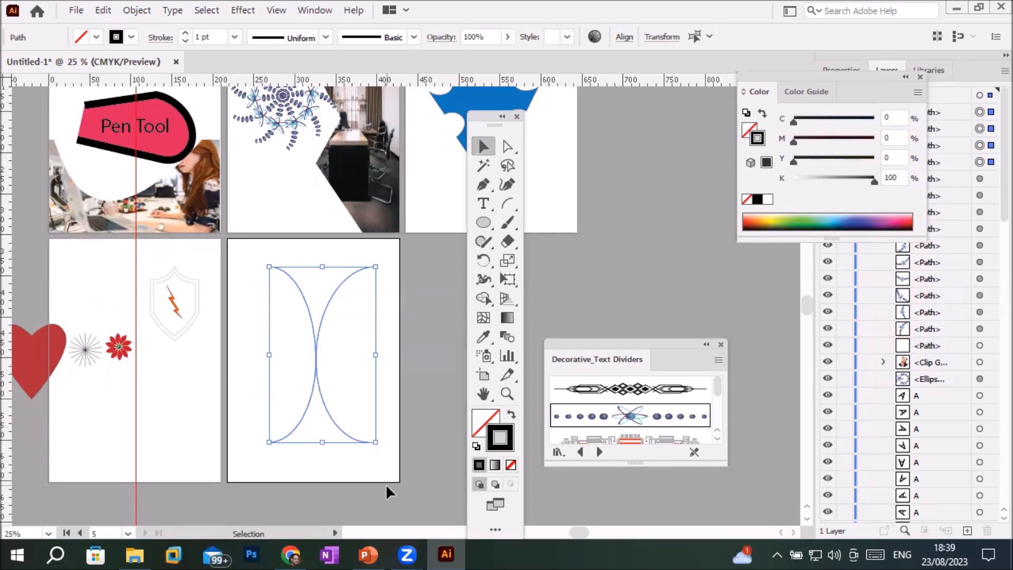
pyautogui.press('r')
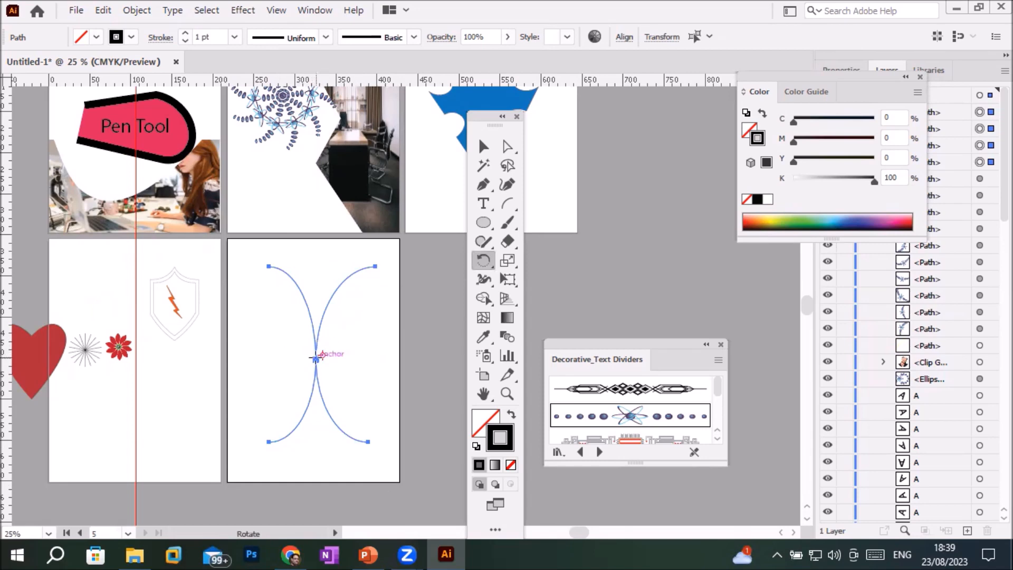
pyautogui.keyDown('alt'); pyautogui.click(316, 357); pyautogui.keyUp('alt')
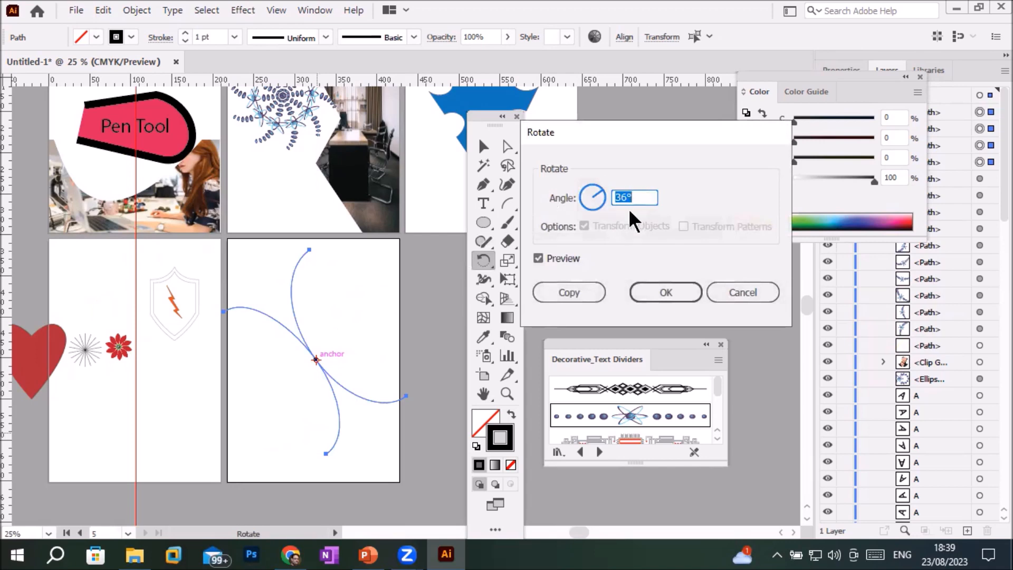
pyautogui.write('20')
pyautogui.click(581, 288)
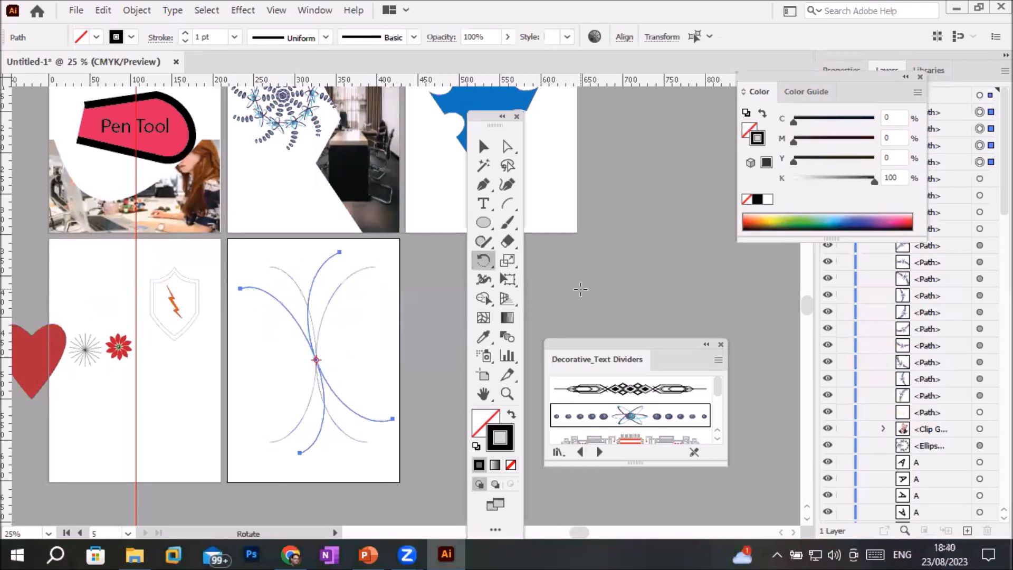
# Repeat the rotated copy of the four arcs until they form a full circular flower, and deselect everything
pyautogui.hotkey('ctrl', 'd')
pyautogui.hotkey('ctrl', 'd')
pyautogui.hotkey('ctrl', 'd')
pyautogui.hotkey('ctrl', 'd')
pyautogui.hotkey('ctrl', 'd')
pyautogui.hotkey('ctrl', 'd')
pyautogui.hotkey('ctrl', 'd')
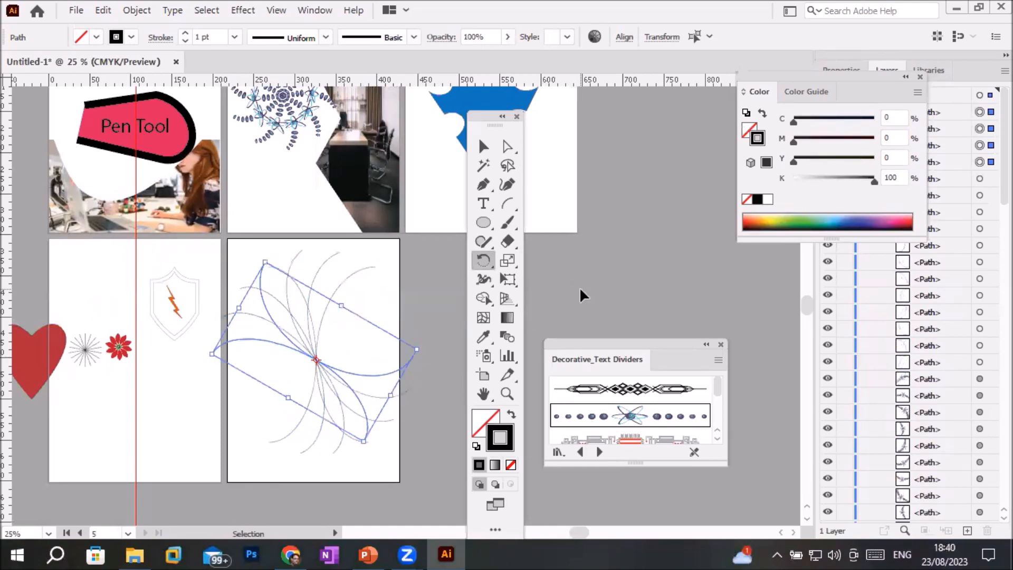
pyautogui.hotkey('ctrl', 'd')
pyautogui.press('r')
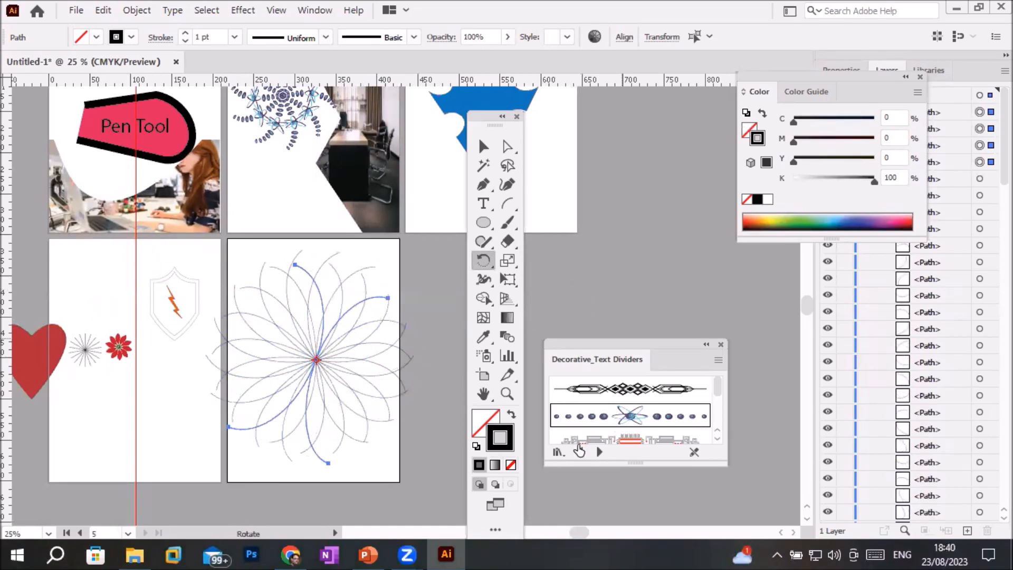
pyautogui.click(484, 147)
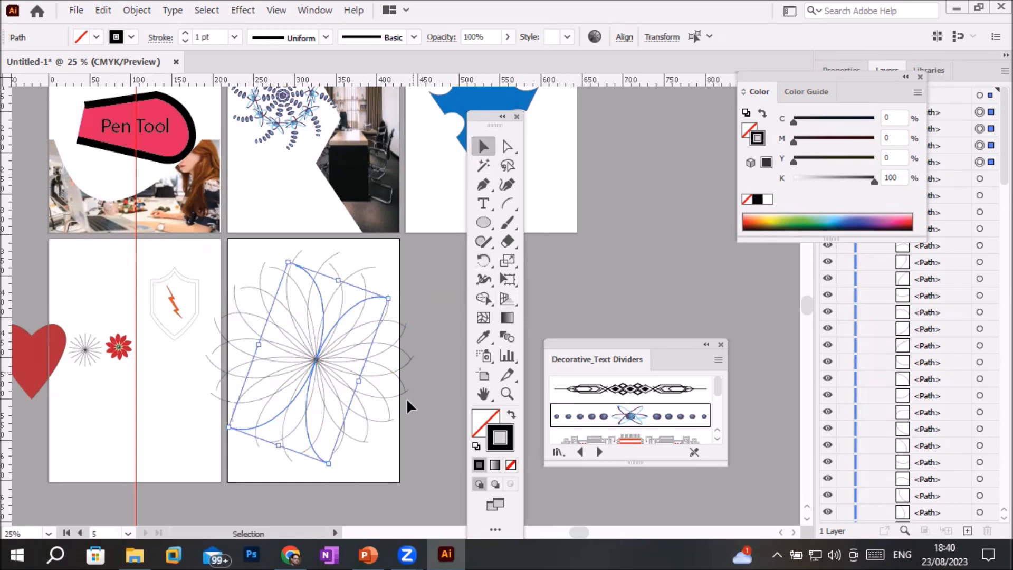
pyautogui.click(368, 488)
pyautogui.scroll(2, 329, 461)
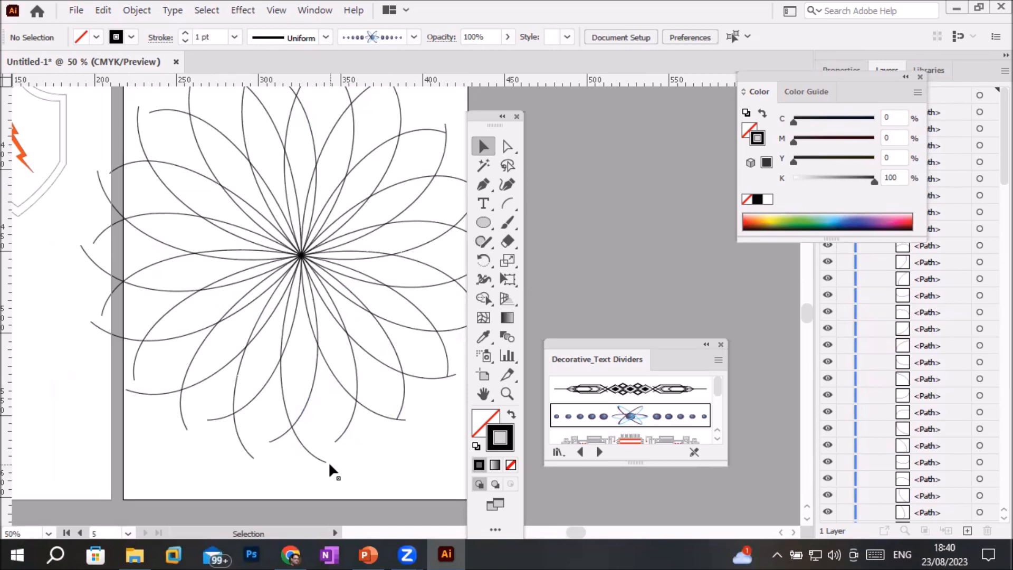
pyautogui.scroll(3, 352, 243)
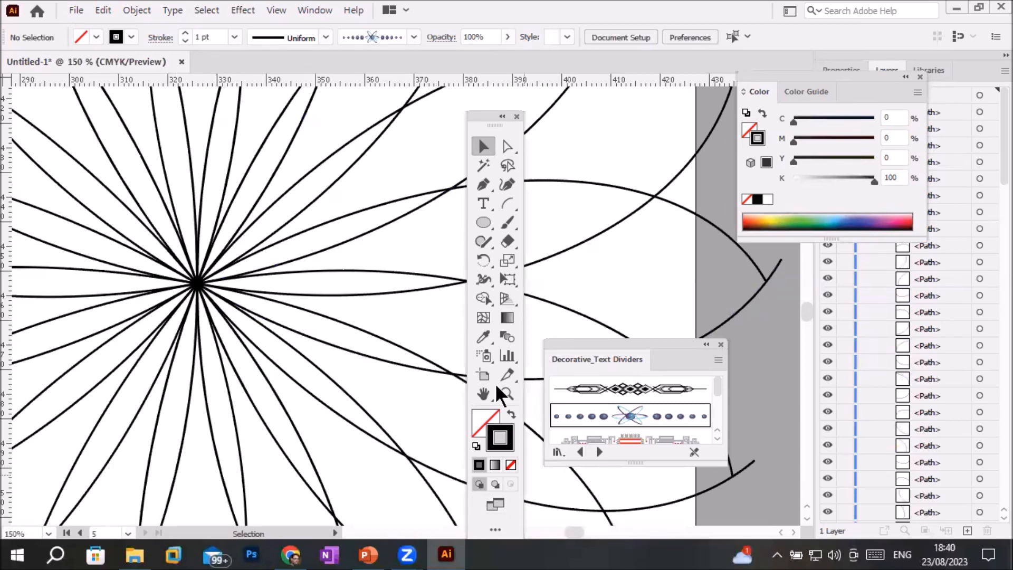
pyautogui.click(486, 353)
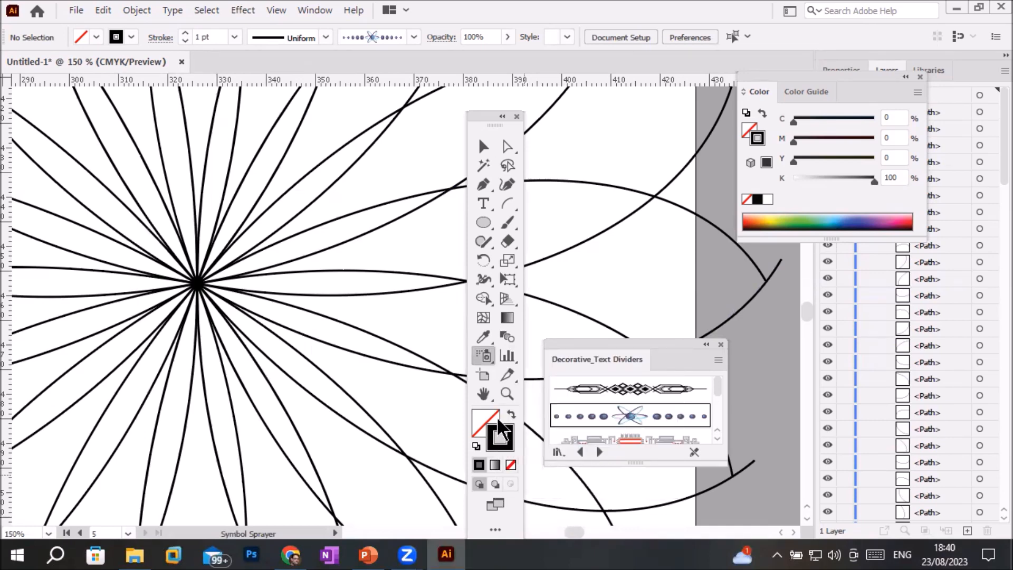
pyautogui.click(483, 295)
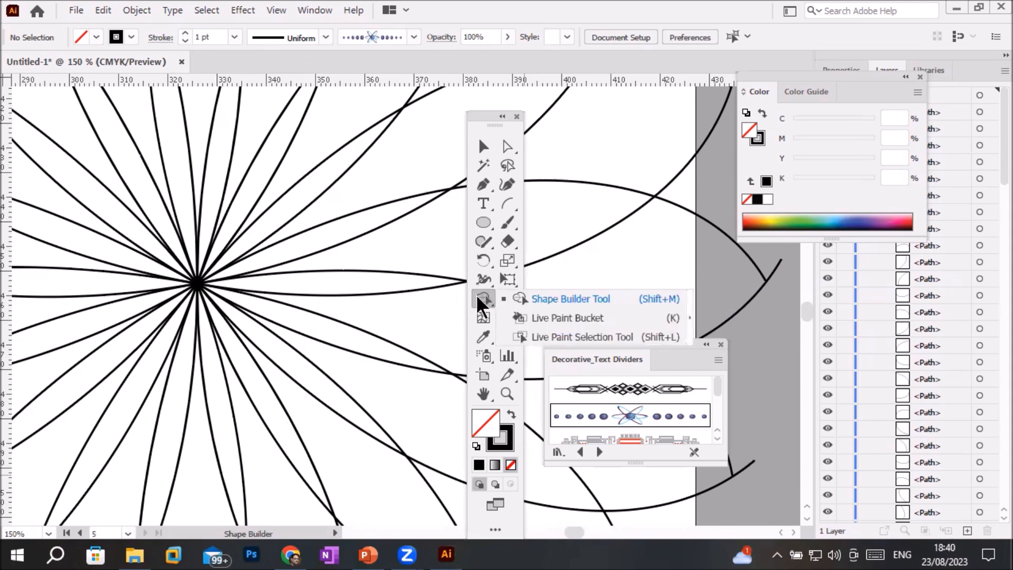
pyautogui.click(551, 318)
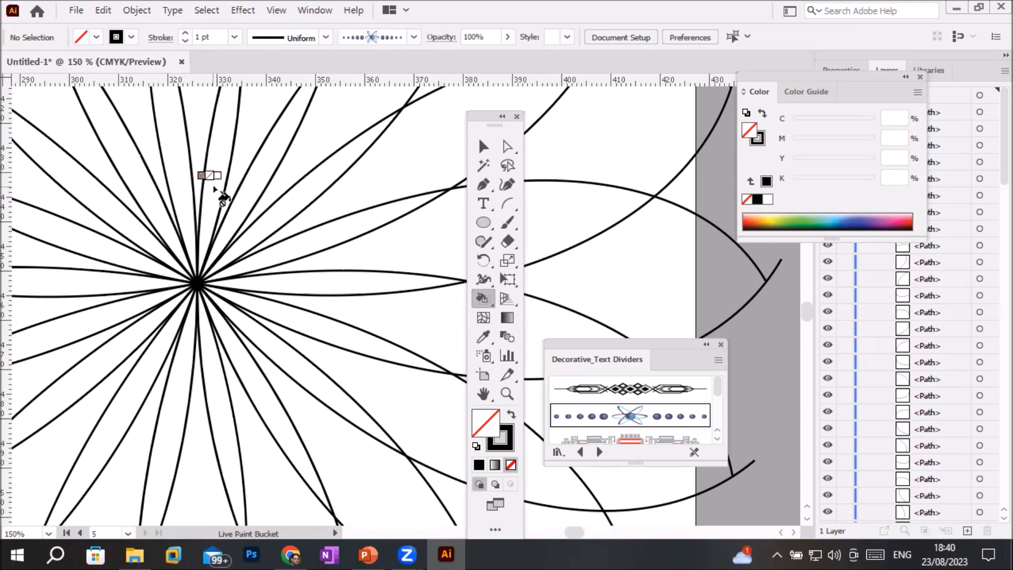
pyautogui.press('Right')
pyautogui.press('Right')
pyautogui.press('Right')
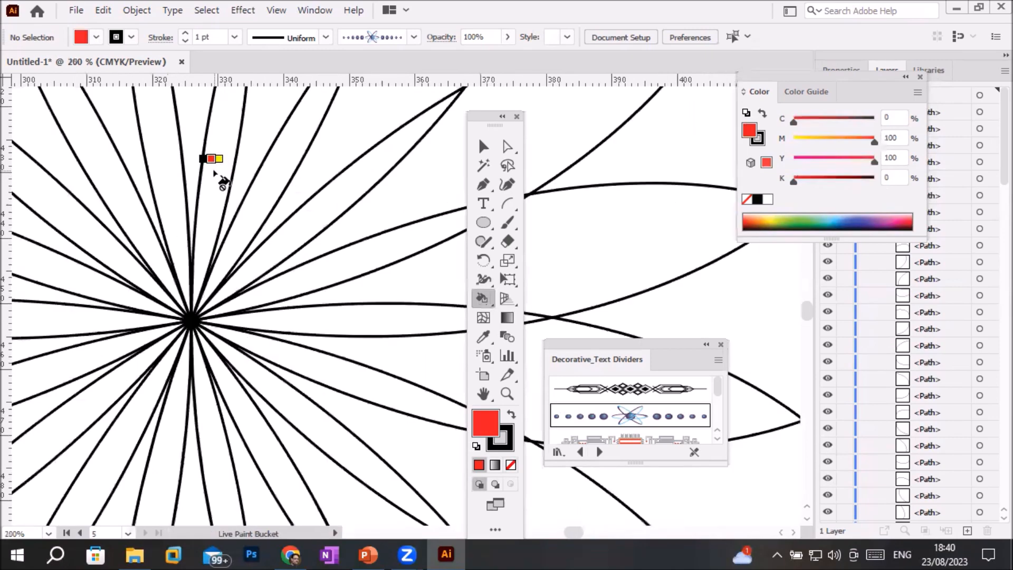
pyautogui.scroll(-3, 215, 171)
pyautogui.scroll(5, 216, 180)
pyautogui.scroll(2, 216, 181)
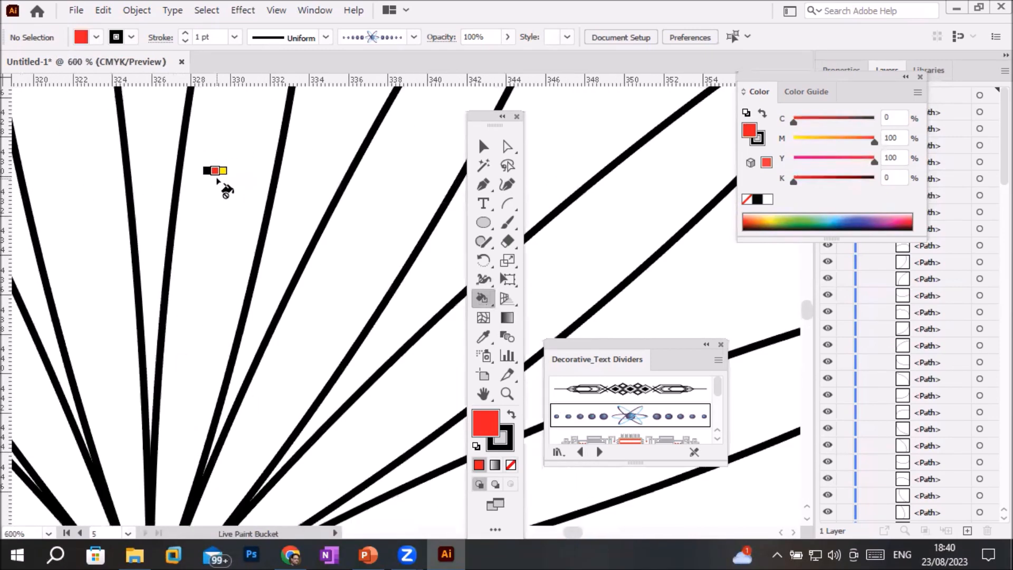
pyautogui.press('Right')
pyautogui.press('Right')
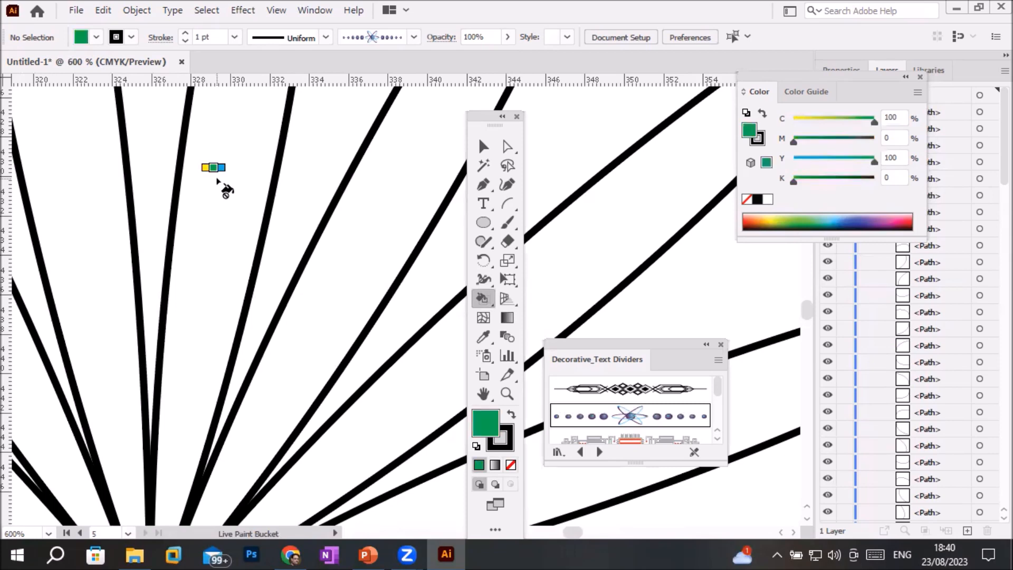
pyautogui.scroll(-9, 217, 180)
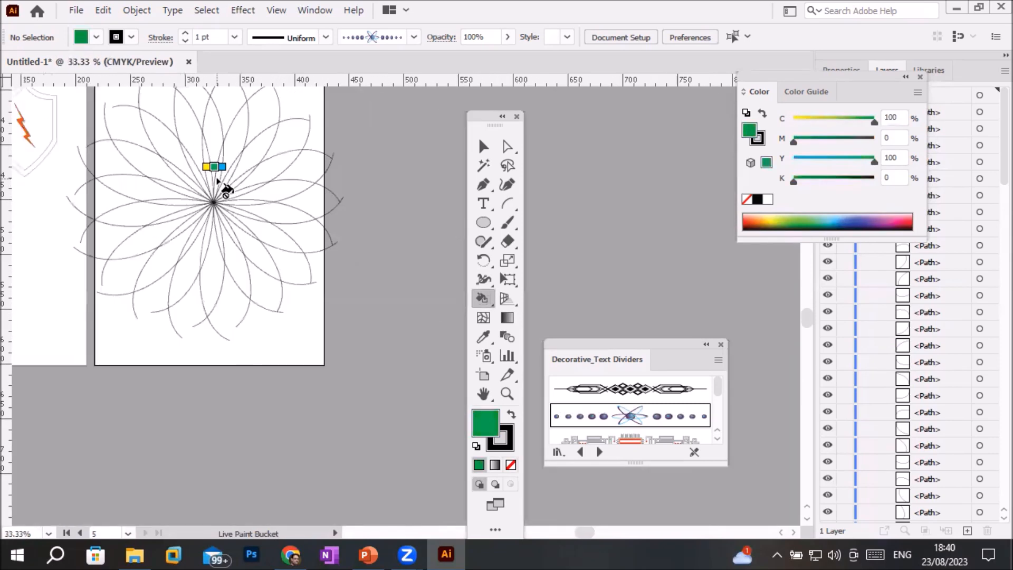
pyautogui.scroll(-1, 217, 180)
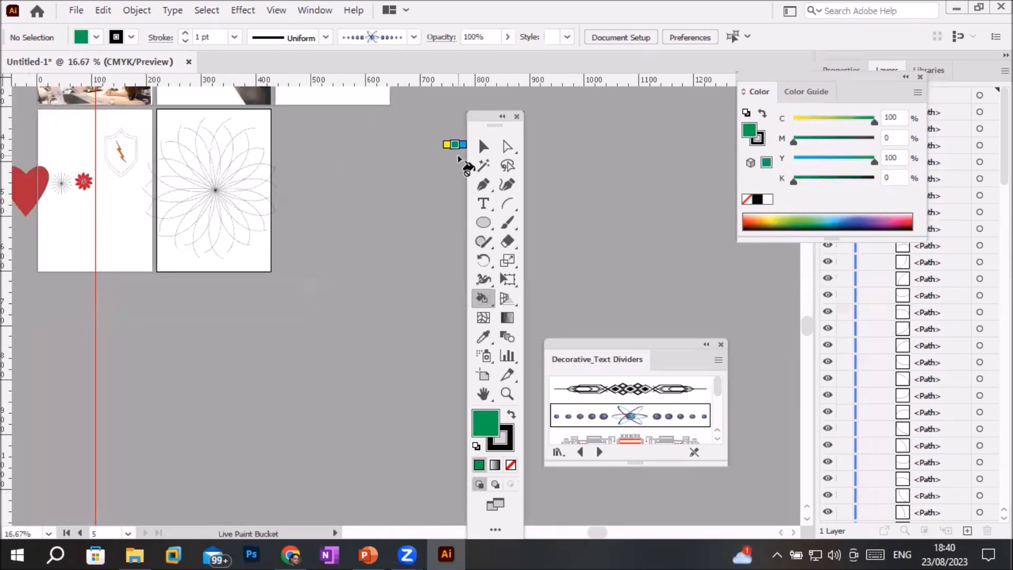
# Select all arcs of the flower, make them a Live Paint group and fill one narrow petal just above the centre with green (C 100, Y 100)
pyautogui.click(481, 151)
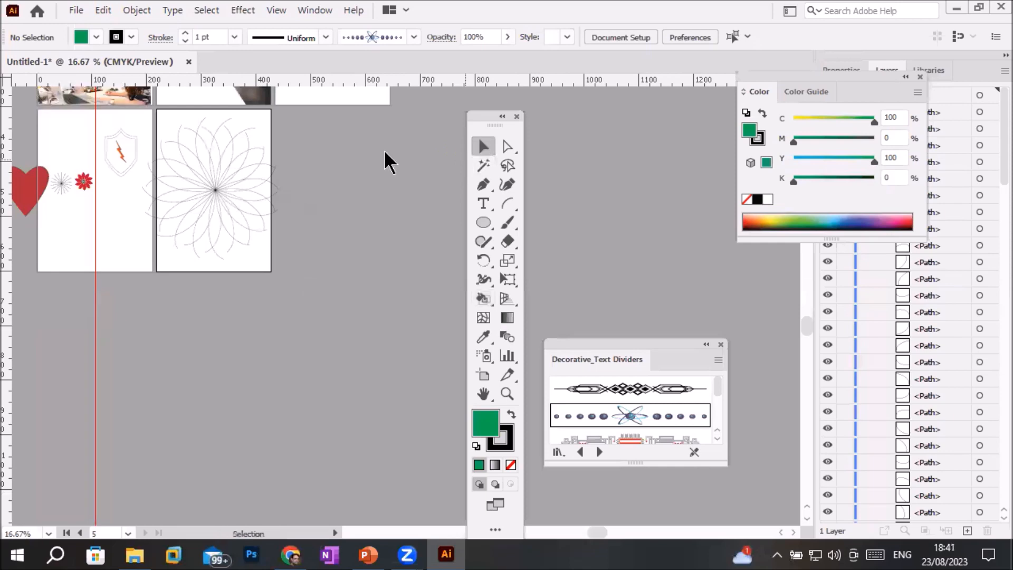
pyautogui.click(143, 117)
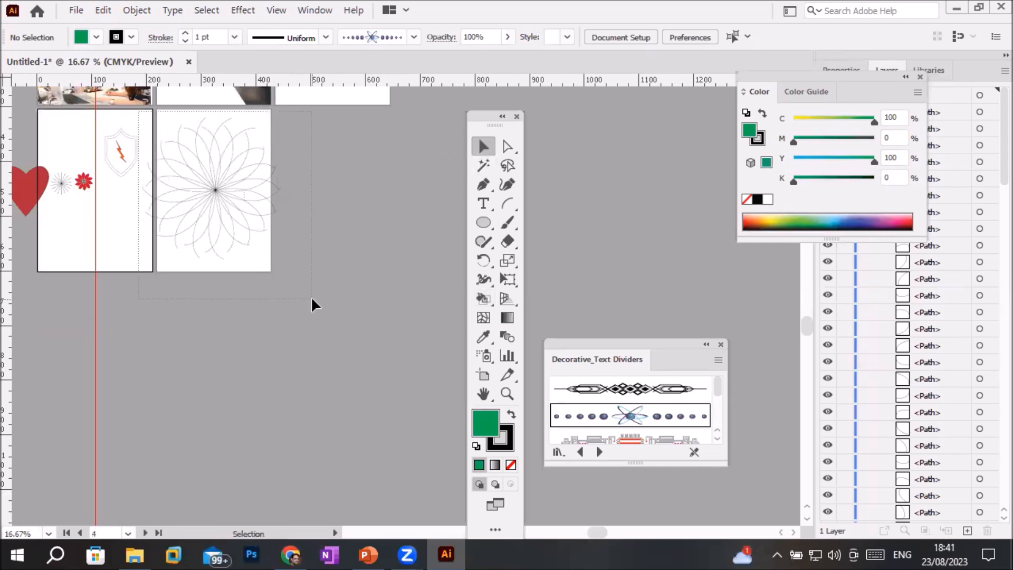
pyautogui.click(225, 241)
pyautogui.scroll(5, 207, 178)
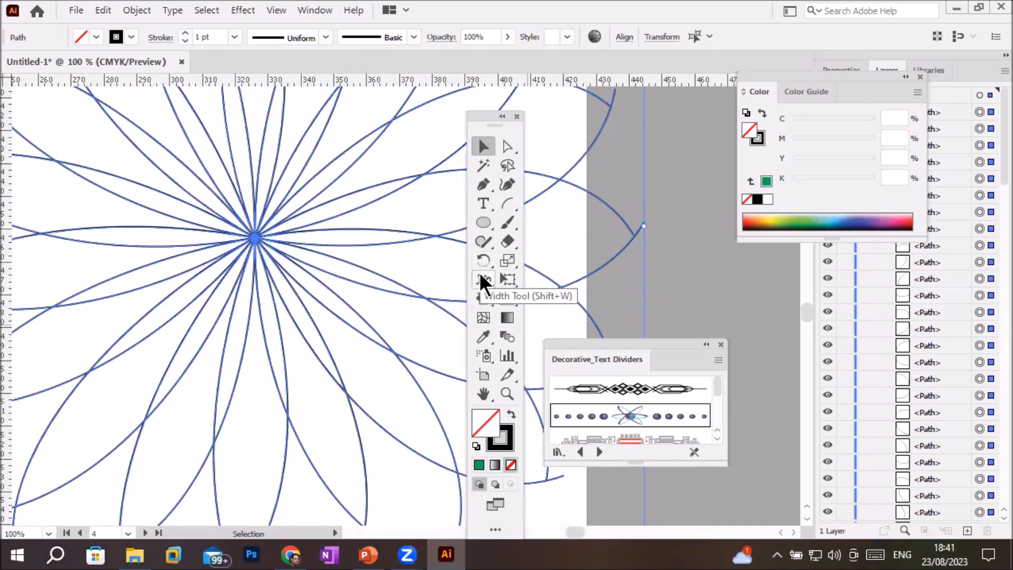
pyautogui.click(480, 299)
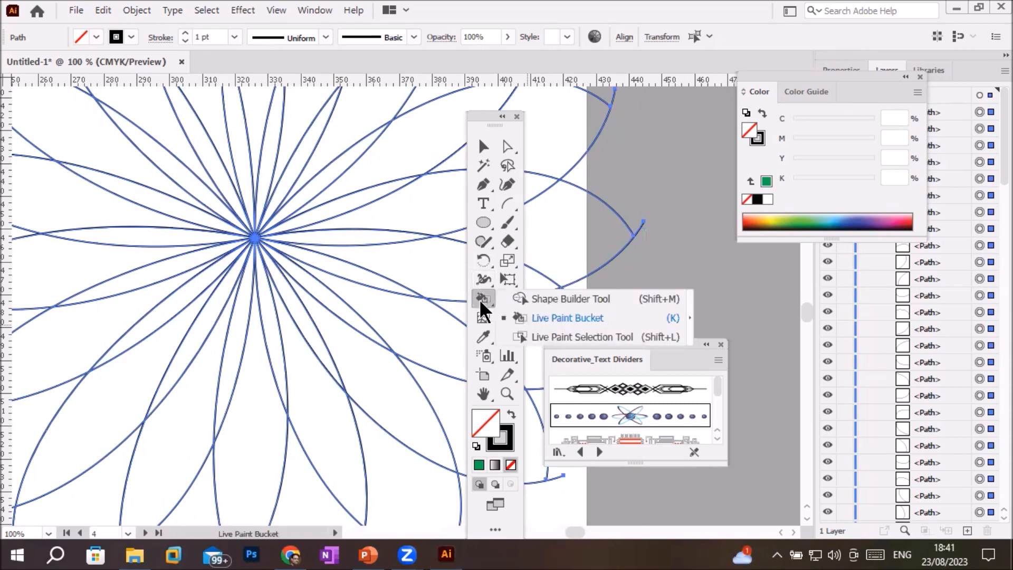
pyautogui.click(542, 317)
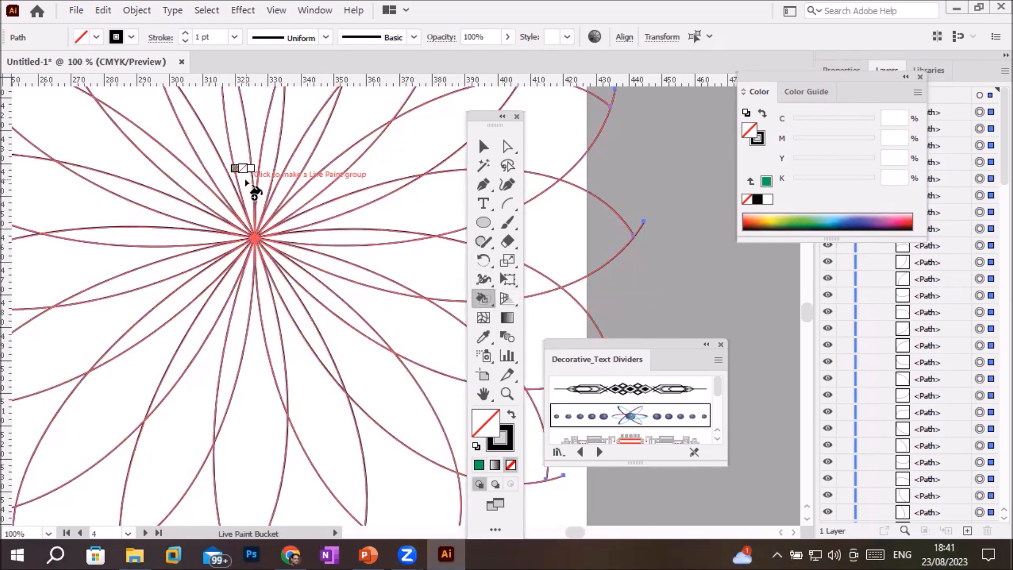
pyautogui.press('d')
pyautogui.press('Right')
pyautogui.press('Right')
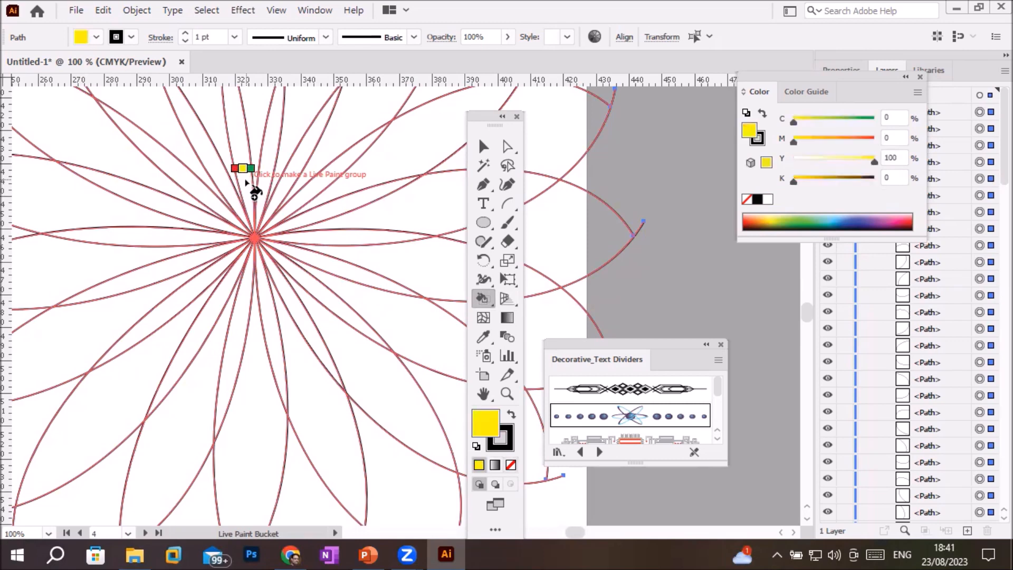
pyautogui.click(245, 181)
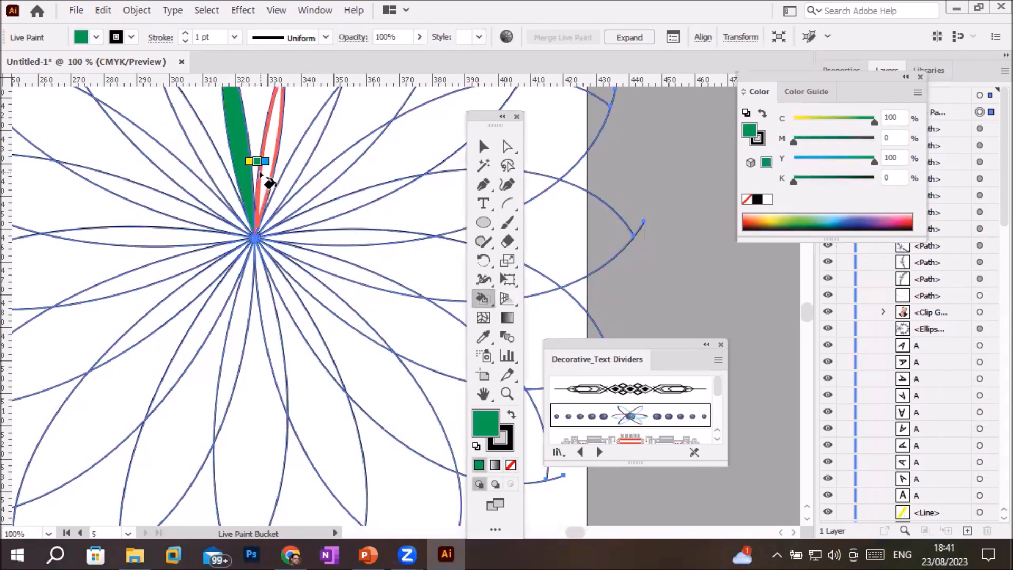
# Live-paint the next two narrow petals clockwise from the green one in magenta (M 100) and orange (M 80, Y 95)
pyautogui.press('Right')
pyautogui.press('Right')
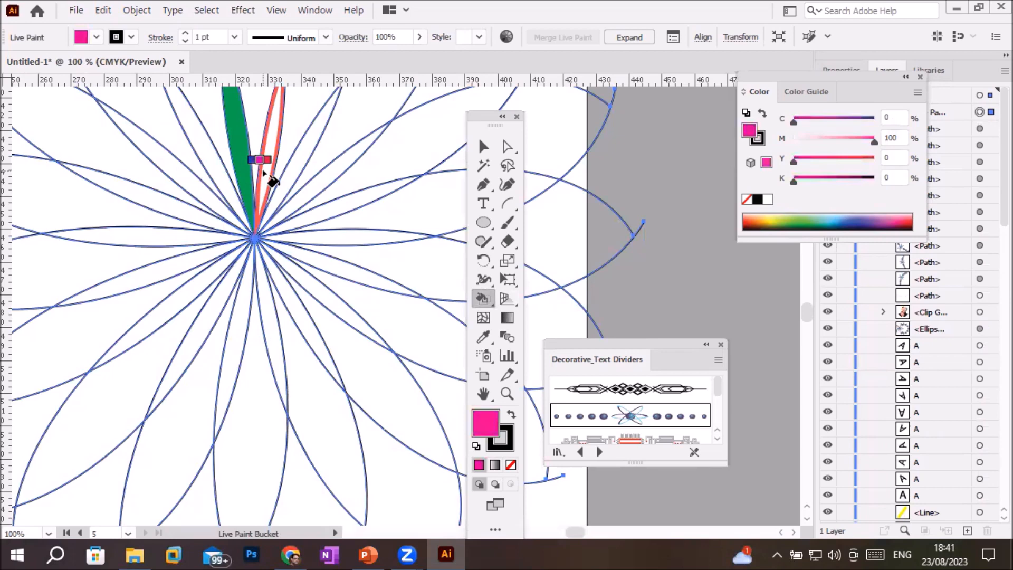
pyautogui.click(263, 174)
pyautogui.press('Right')
pyautogui.press('Right')
pyautogui.press('Right')
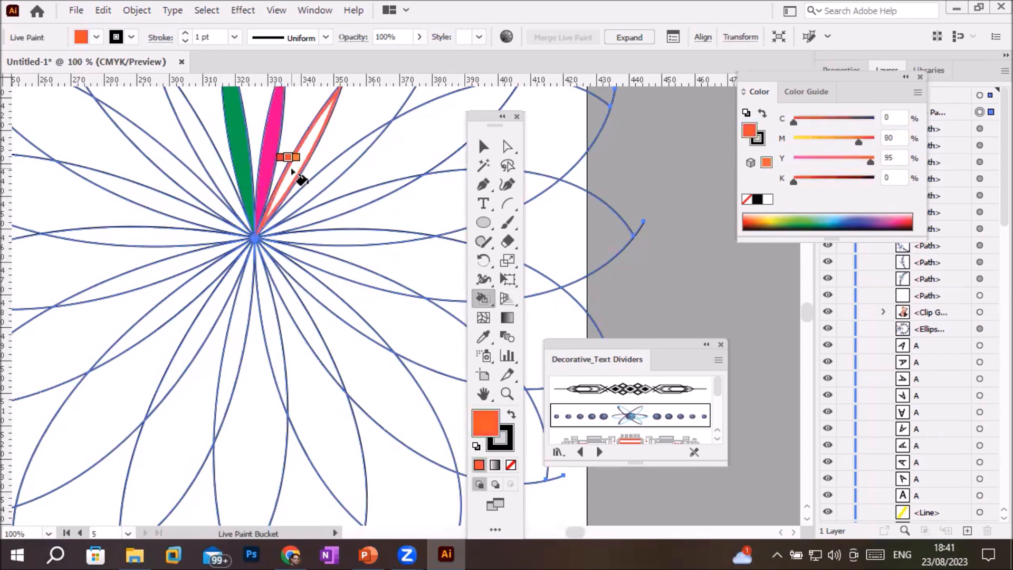
pyautogui.click(293, 171)
# Fill the two narrow petals clockwise after the orange one with yellow and green (C 75, Y 100)
pyautogui.press('Right')
pyautogui.press('Right')
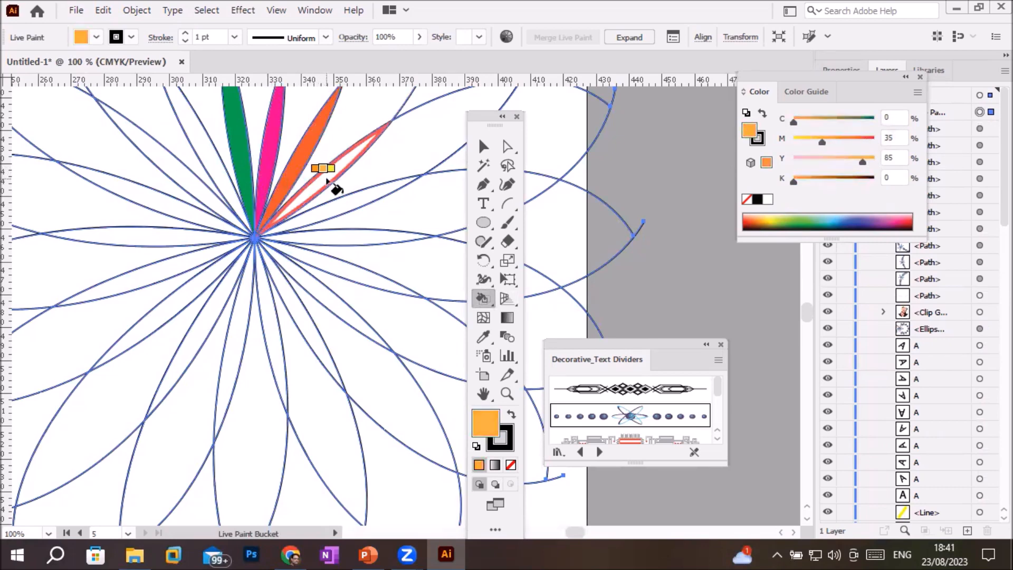
pyautogui.press('Right')
pyautogui.click(332, 182)
pyautogui.press('Right')
pyautogui.press('Right')
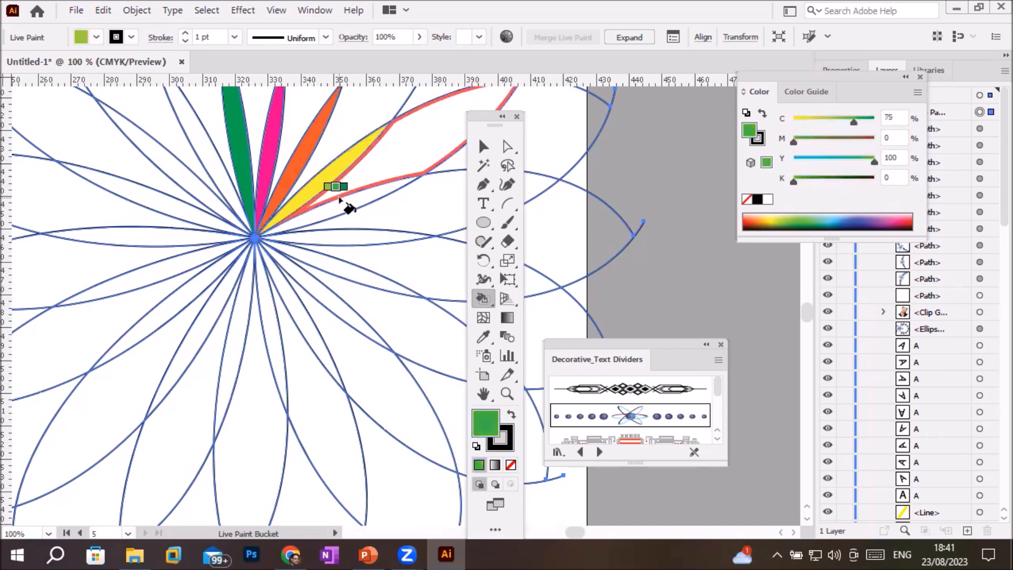
pyautogui.click(343, 205)
# Paint the horizontal petal right of the flower's centre teal green and the petal below it blue (C 85, M 50)
pyautogui.press('Right')
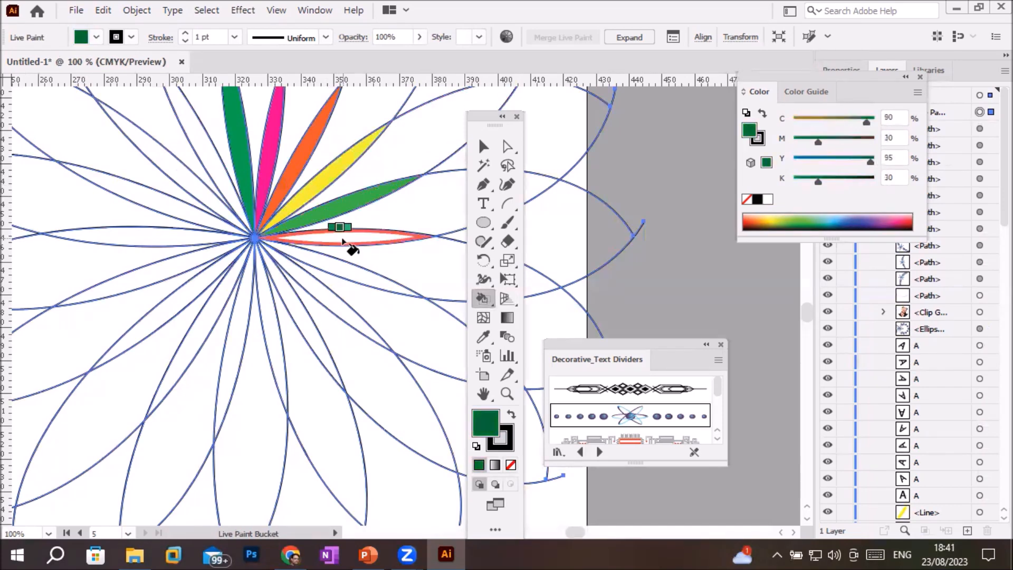
pyautogui.press('Right')
pyautogui.click(344, 239)
pyautogui.press('Right')
pyautogui.press('Right')
pyautogui.press('Right')
pyautogui.click(337, 269)
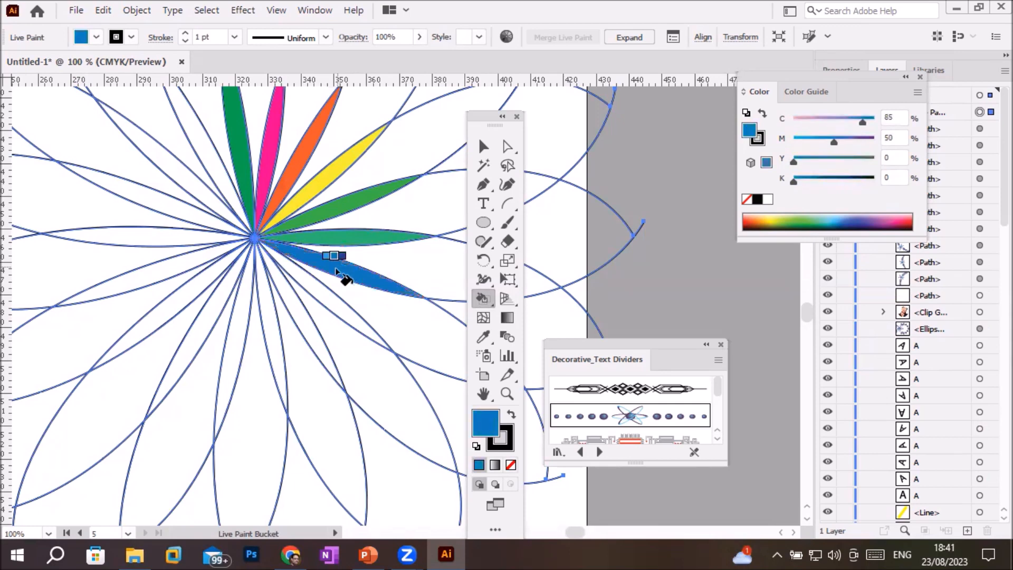
# Fill the two narrow petals clockwise after the blue one with purple (C 75, M 100) and crimson (C 10, M 100, Y 50)
pyautogui.press('Right')
pyautogui.press('Right')
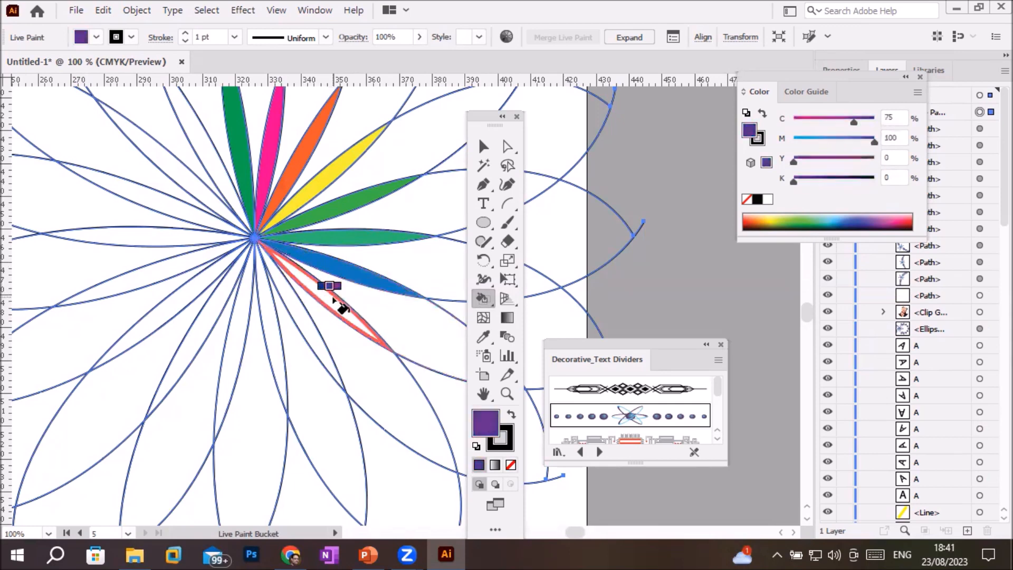
pyautogui.click(334, 296)
pyautogui.press('Right')
pyautogui.press('Right')
pyautogui.press('Right')
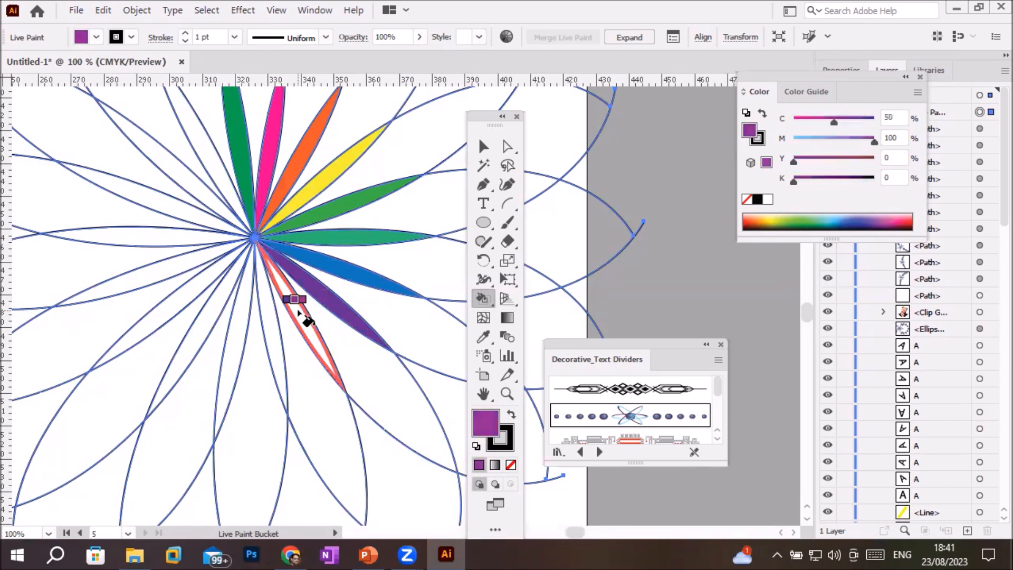
pyautogui.click(298, 316)
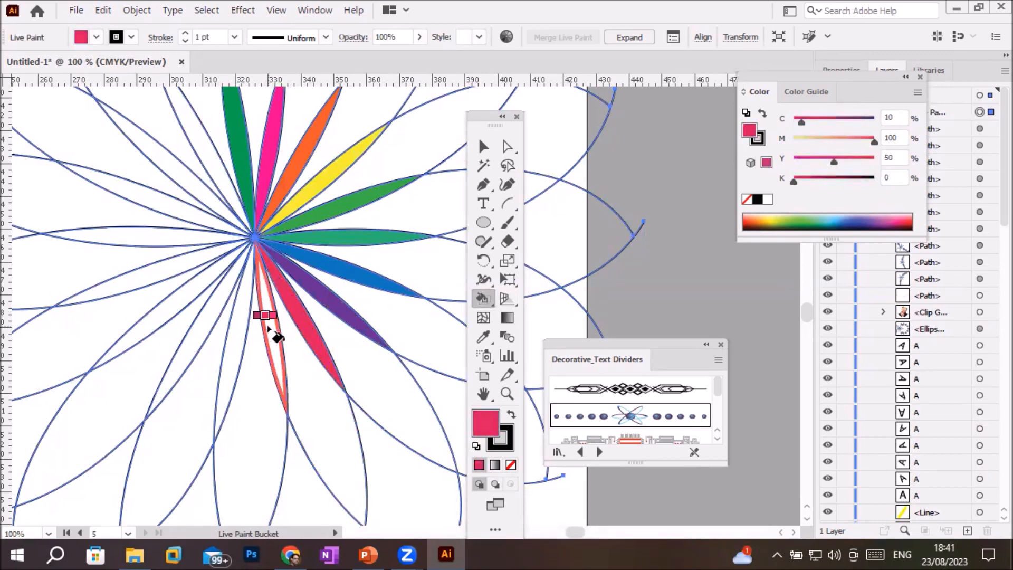
# Live-paint the next two narrow petals clockwise from the crimson one in beige and grey-brown (C 55, M 60, Y 65, K 40)
pyautogui.press('Right')
pyautogui.click(267, 327)
pyautogui.press('Right')
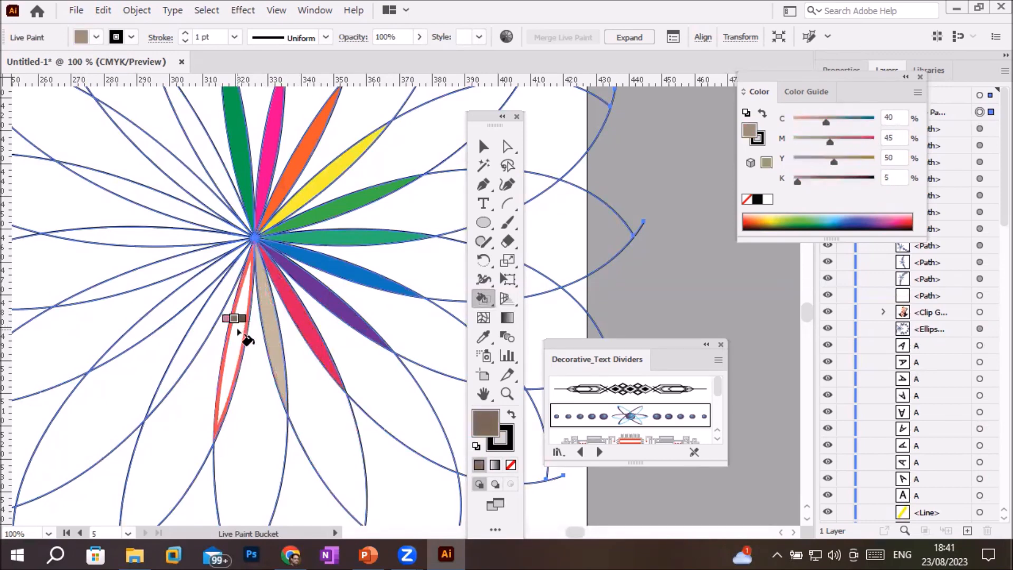
pyautogui.click(240, 333)
# Fill the two narrow petals clockwise after the grey-brown one with tan and dark brown (C 40, M 70, Y 100, K 50)
pyautogui.press('Right')
pyautogui.press('Right')
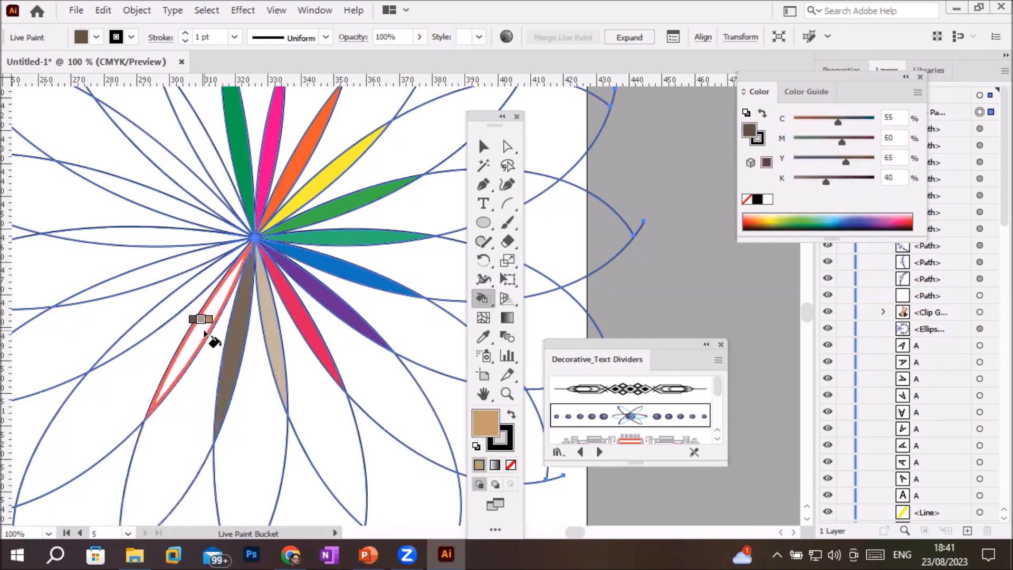
pyautogui.click(205, 331)
pyautogui.press('Right')
pyautogui.press('Right')
pyautogui.press('Right')
pyautogui.click(180, 299)
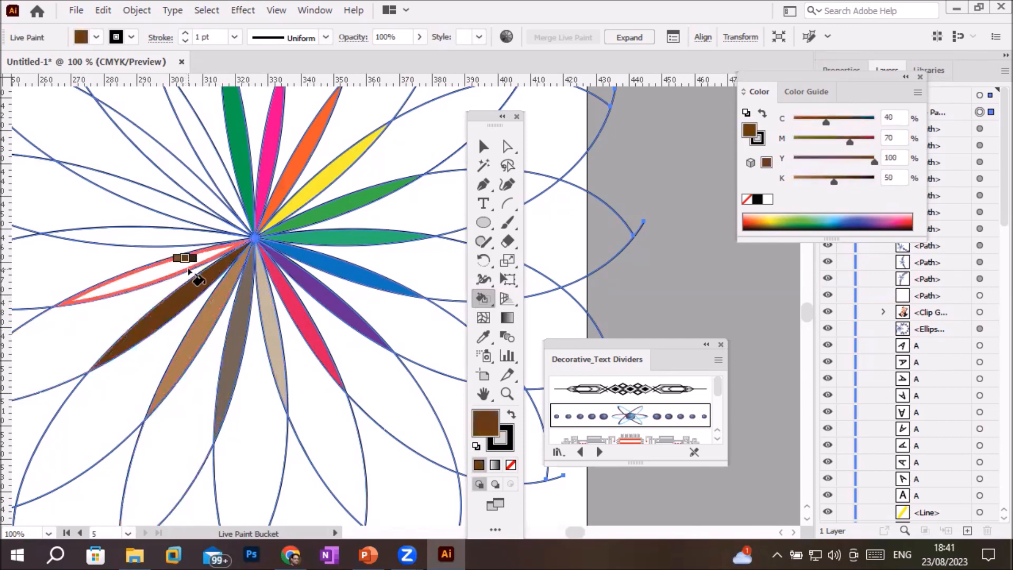
# Paint the petal after the dark brown one with the yellow-orange gradient and the next horizontal petal with the green leaf pattern
pyautogui.press('Right')
pyautogui.press('Right')
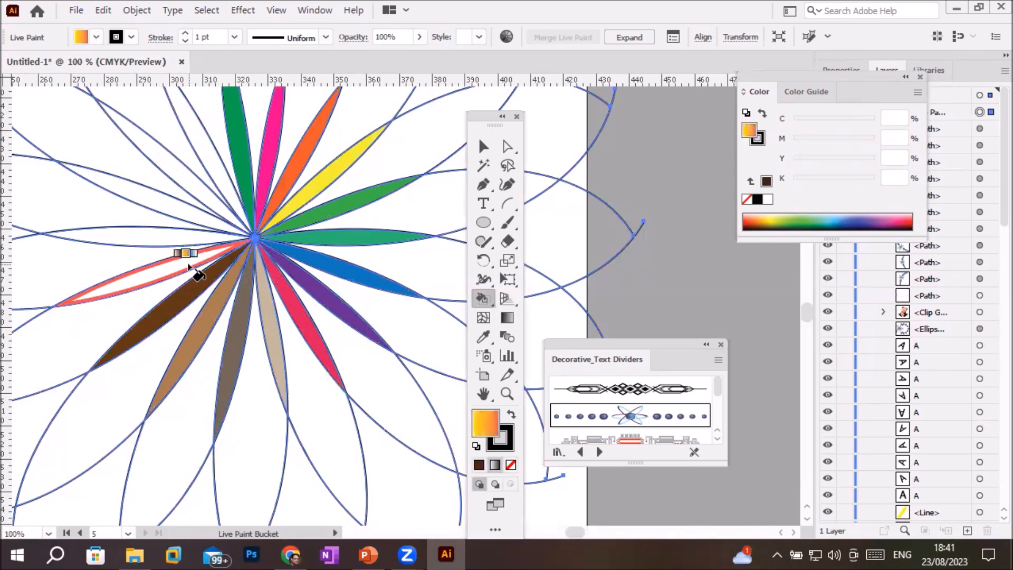
pyautogui.click(190, 266)
pyautogui.press('Right')
pyautogui.press('Right')
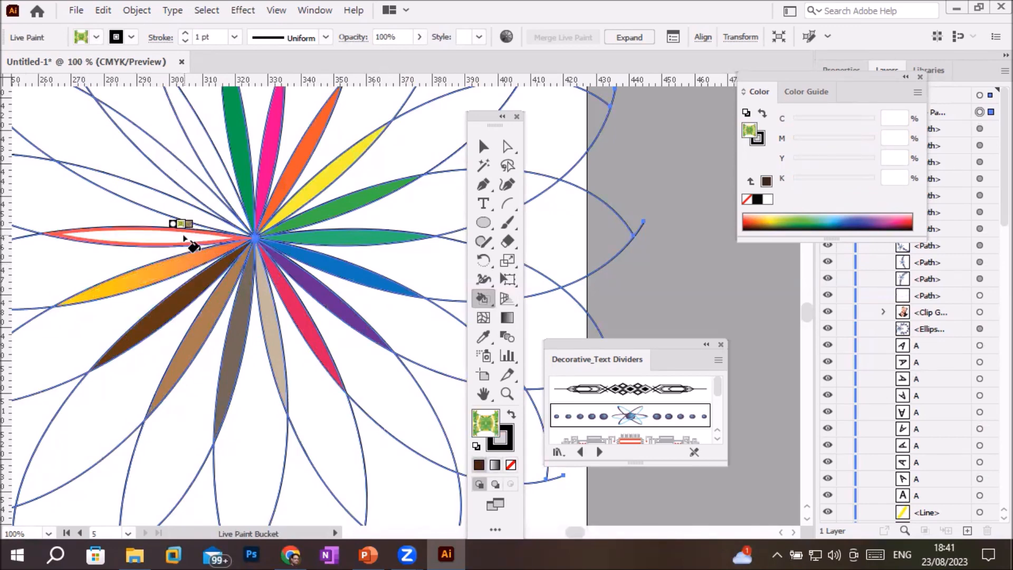
pyautogui.click(184, 238)
# Fill the last three narrow petals clockwise with black, yellow (Y 100) and cyan (C 100)
pyautogui.press('Right')
pyautogui.press('Right')
pyautogui.press('Right')
pyautogui.press('Right')
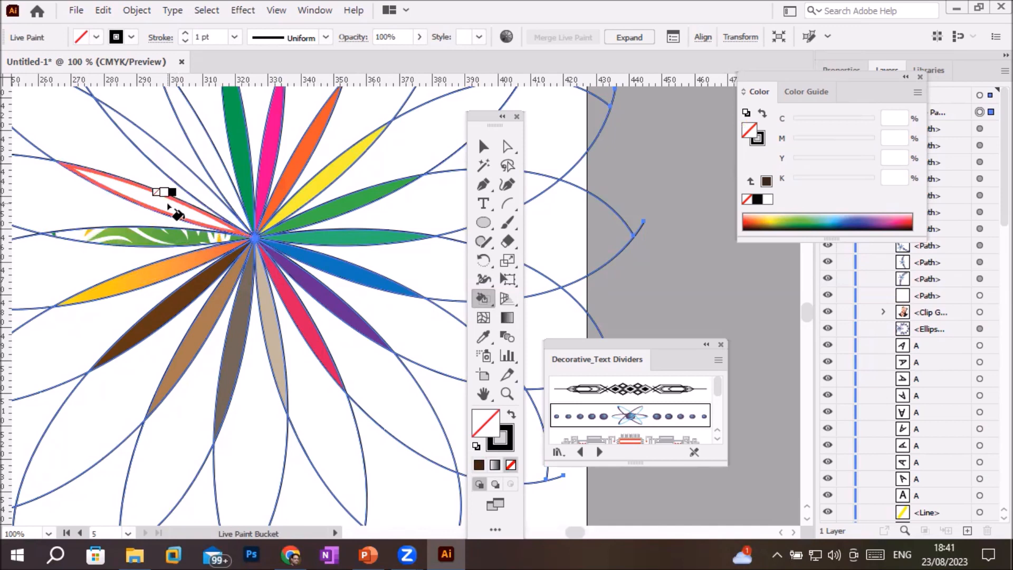
pyautogui.click(170, 207)
pyautogui.press('Right')
pyautogui.press('Right')
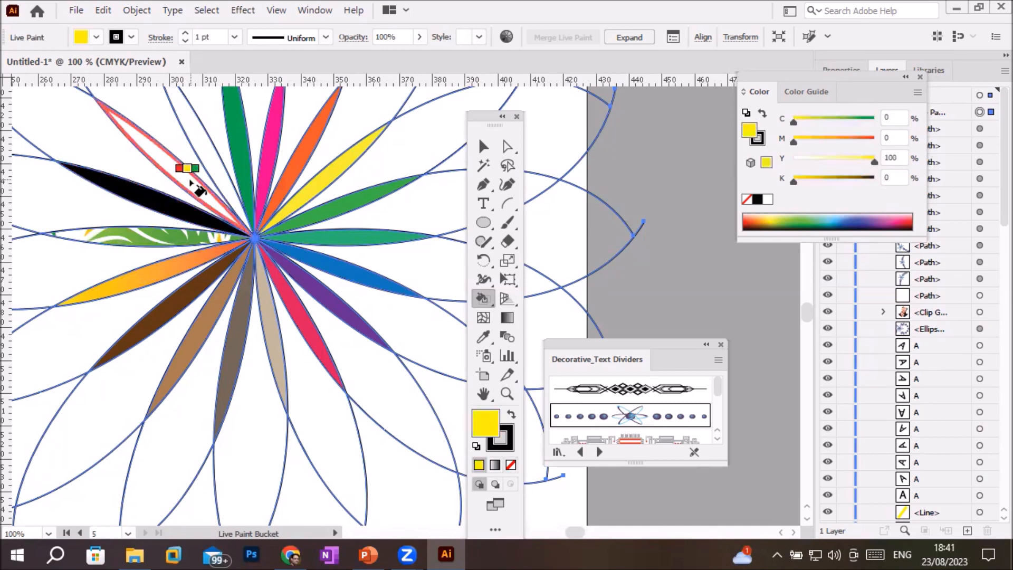
pyautogui.click(191, 181)
pyautogui.press('Right')
pyautogui.press('Right')
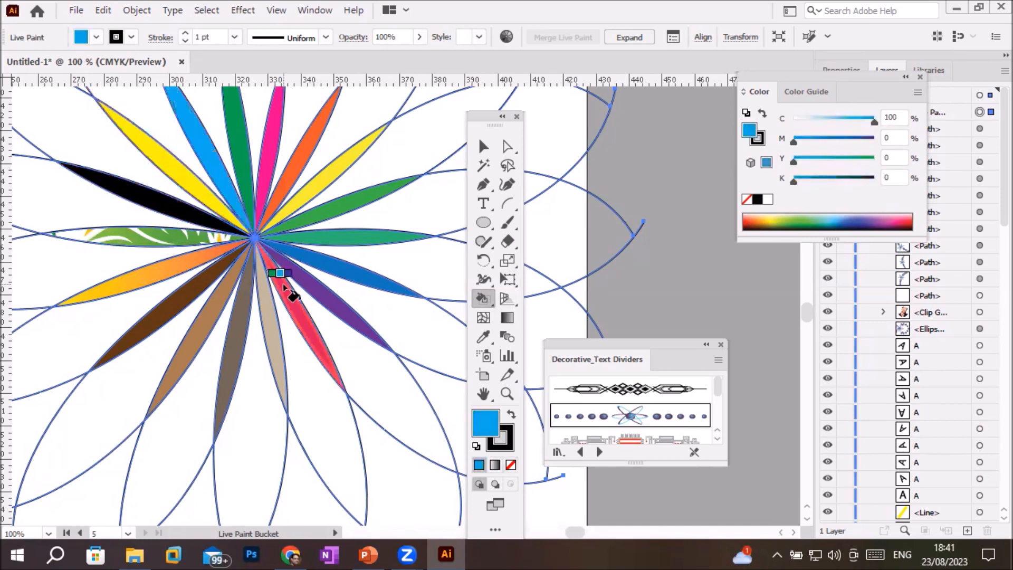
# Delete all artwork on the two lower artboards, including the painted flower, the heart and the shield
pyautogui.scroll(-5, 283, 271)
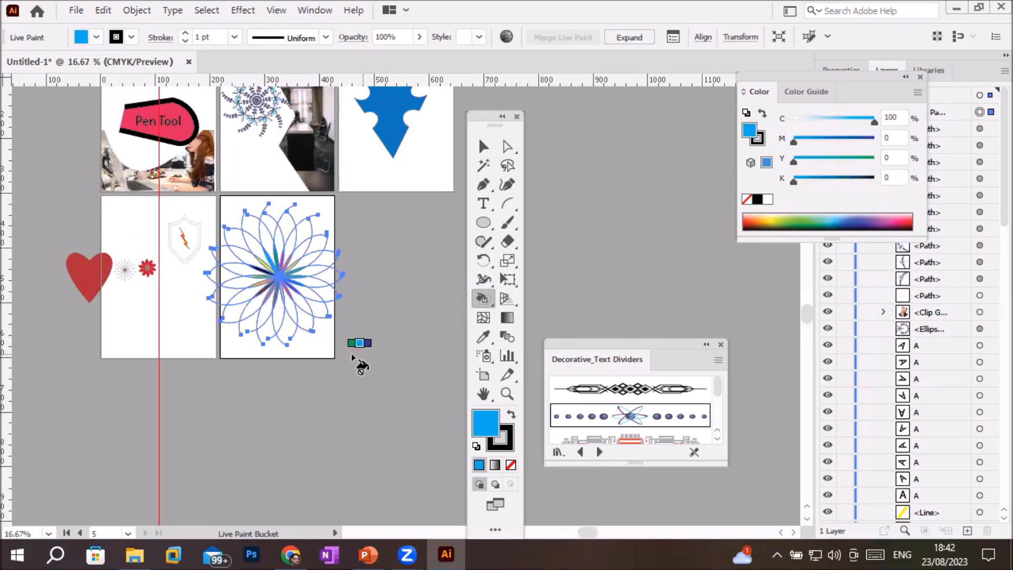
pyautogui.click(483, 146)
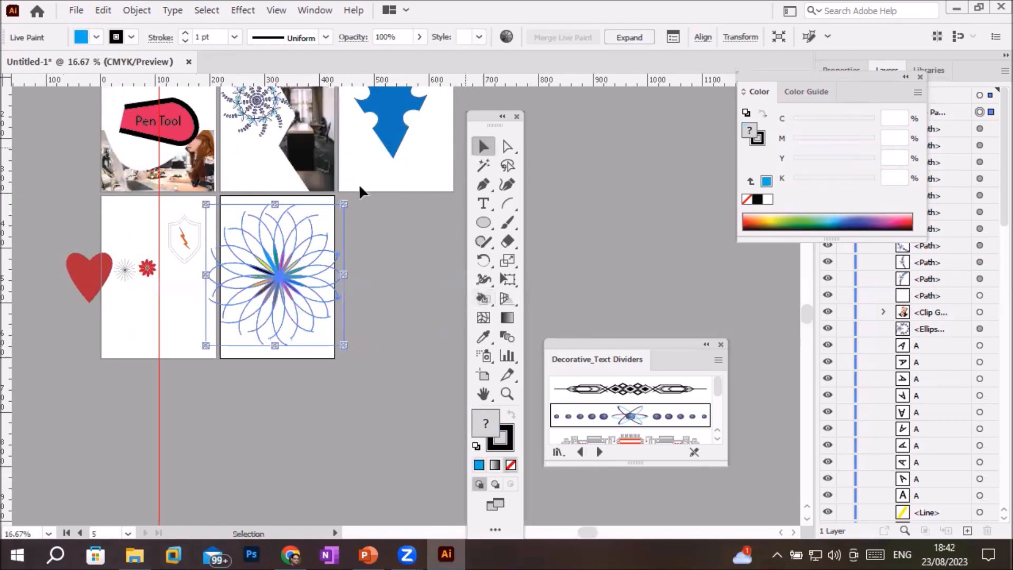
pyautogui.moveTo(54, 199); pyautogui.dragTo(398, 397)
pyautogui.press('Delete')
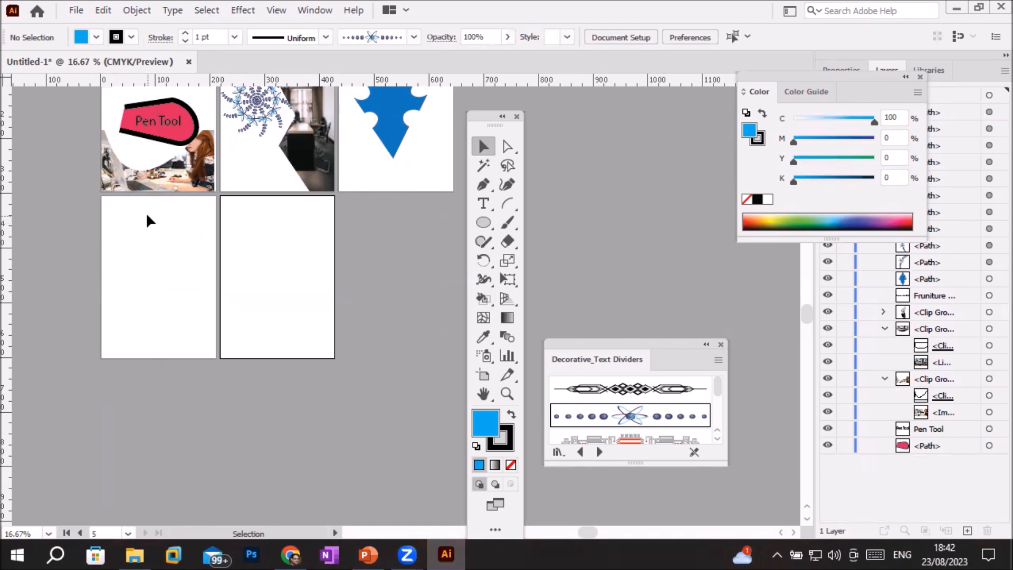
# Draw a large spiral of about two and a half turns on the empty lower-left artboard with the Spiral tool
pyautogui.scroll(1, 164, 196)
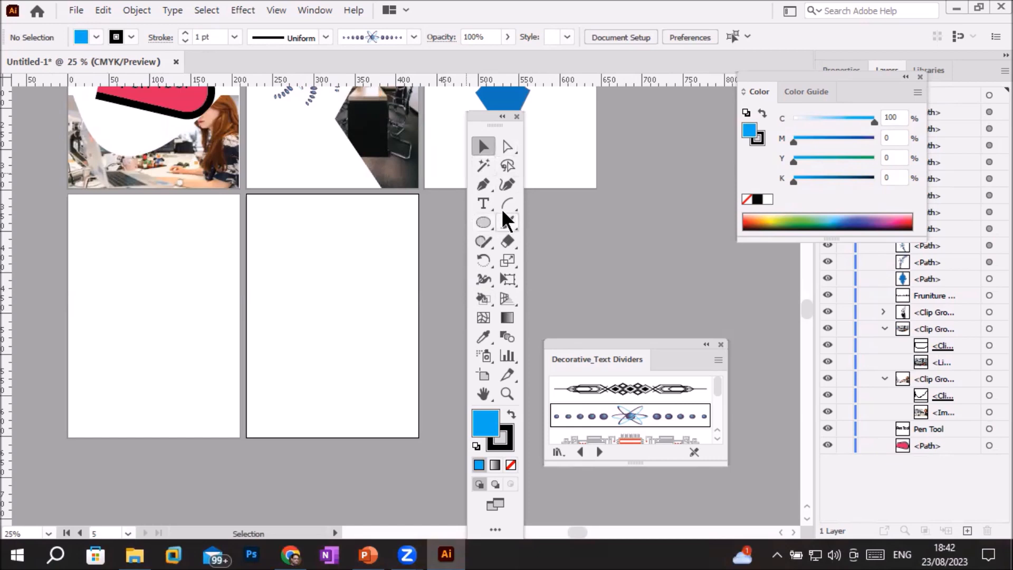
pyautogui.moveTo(502, 204); pyautogui.dragTo(581, 237)
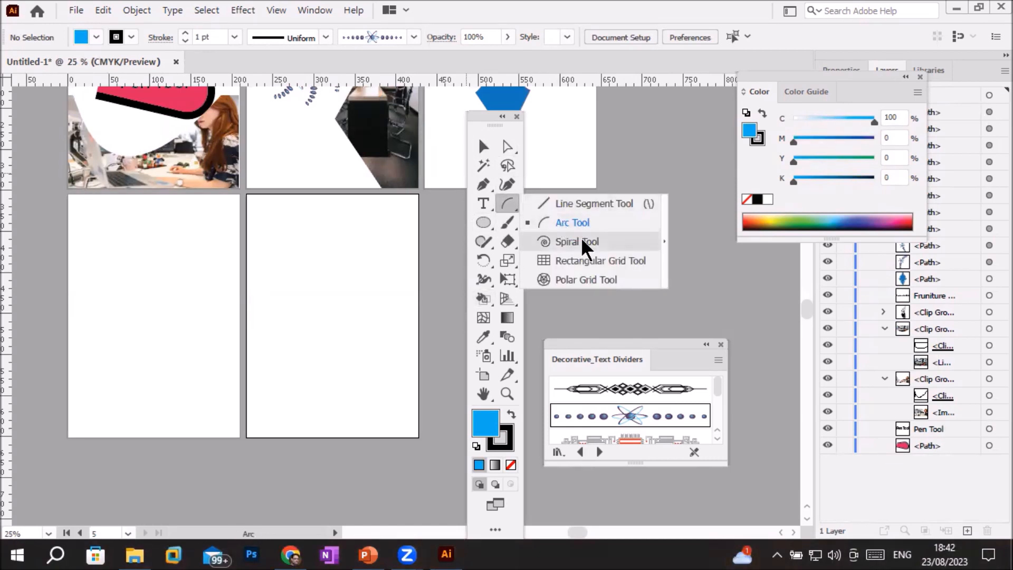
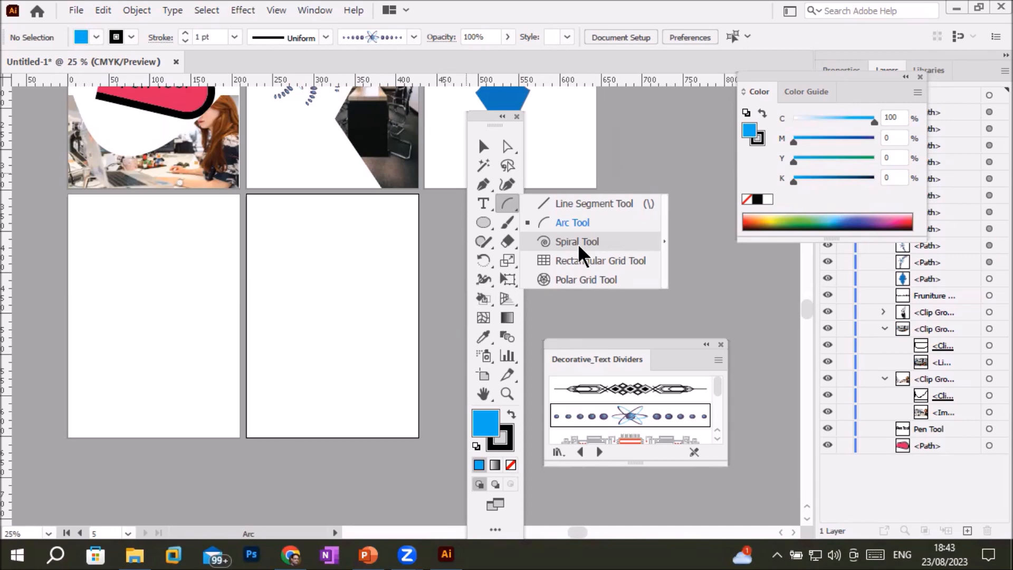
pyautogui.click(577, 241)
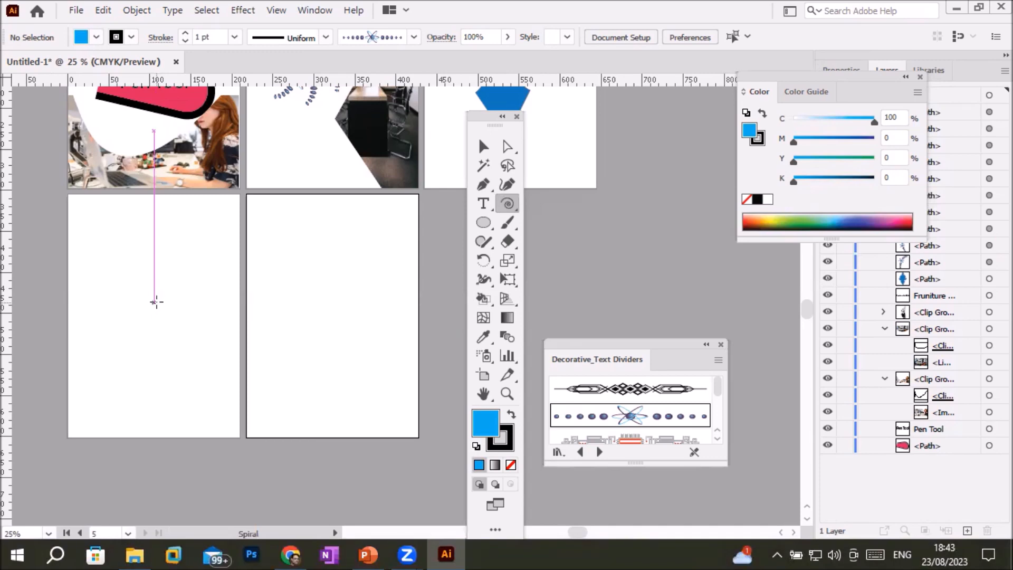
pyautogui.scroll(1, 128, 274)
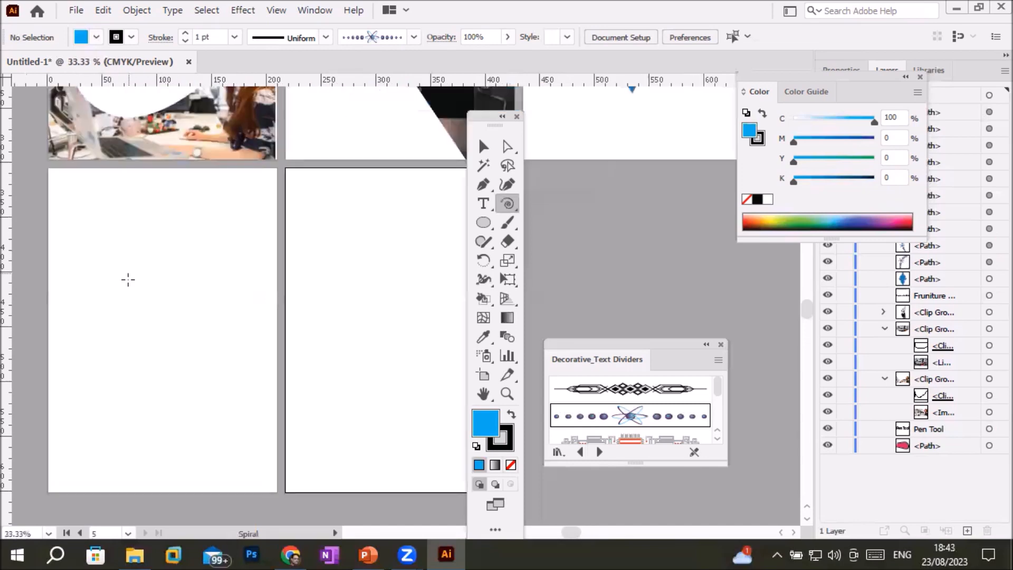
pyautogui.scroll(1, 128, 273)
pyautogui.moveTo(163, 319); pyautogui.dragTo(175, 168)
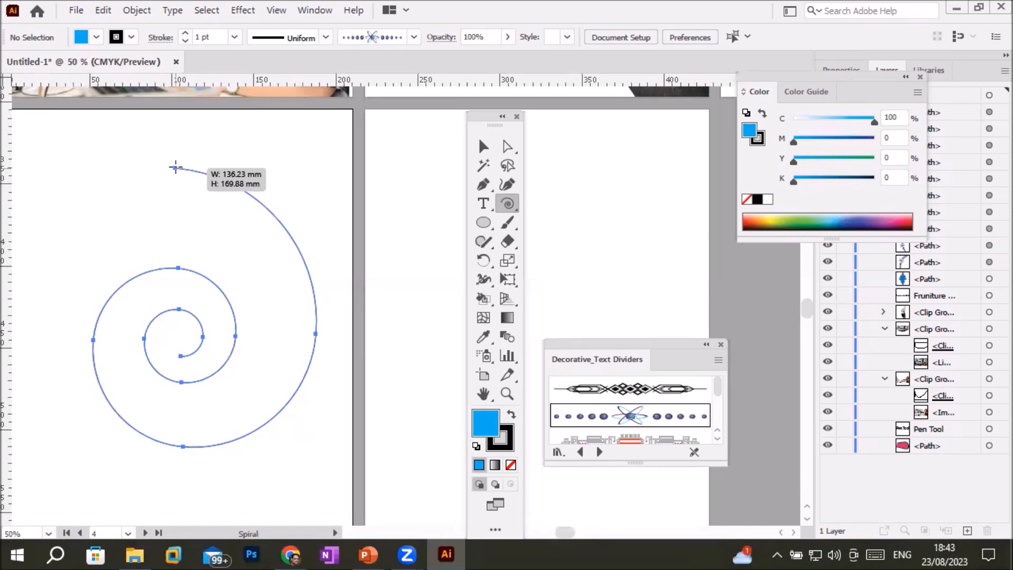
pyautogui.moveTo(176, 168); pyautogui.dragTo(175, 167)
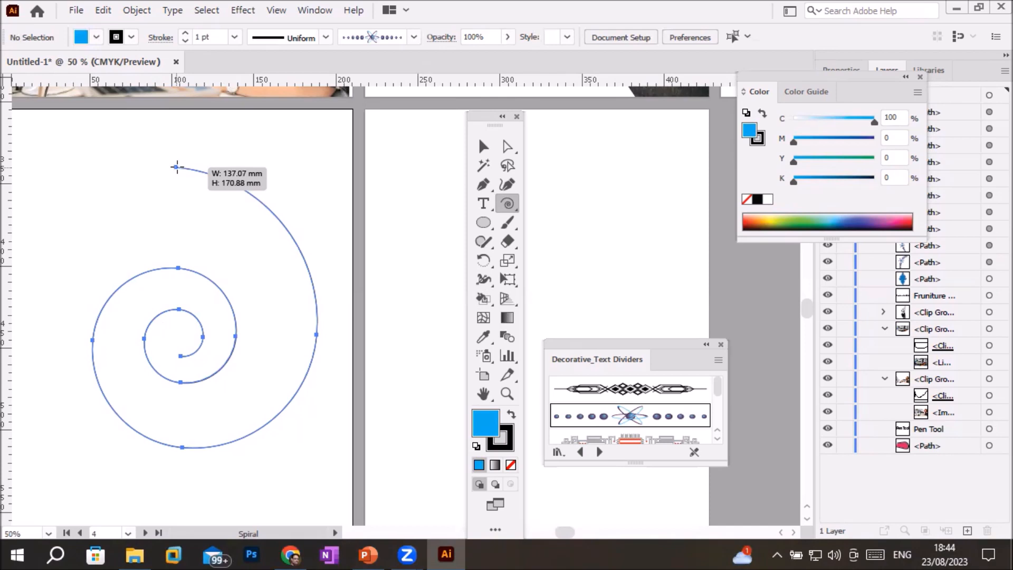
pyautogui.moveTo(178, 167); pyautogui.dragTo(193, 396)
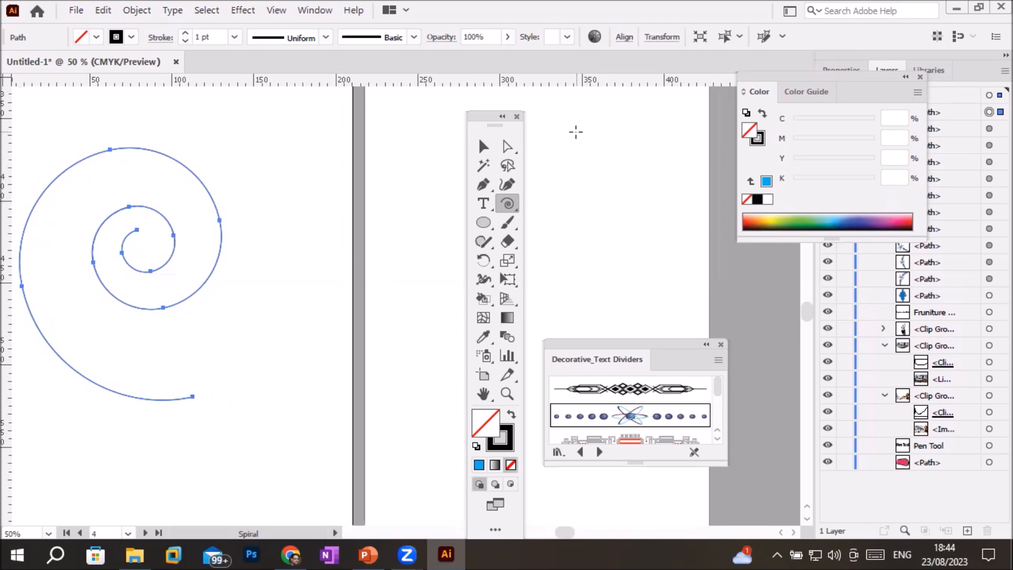
# Try deleting the anchor point at the bottom of the spiral's middle turn, and undo the deletion
pyautogui.click(508, 147)
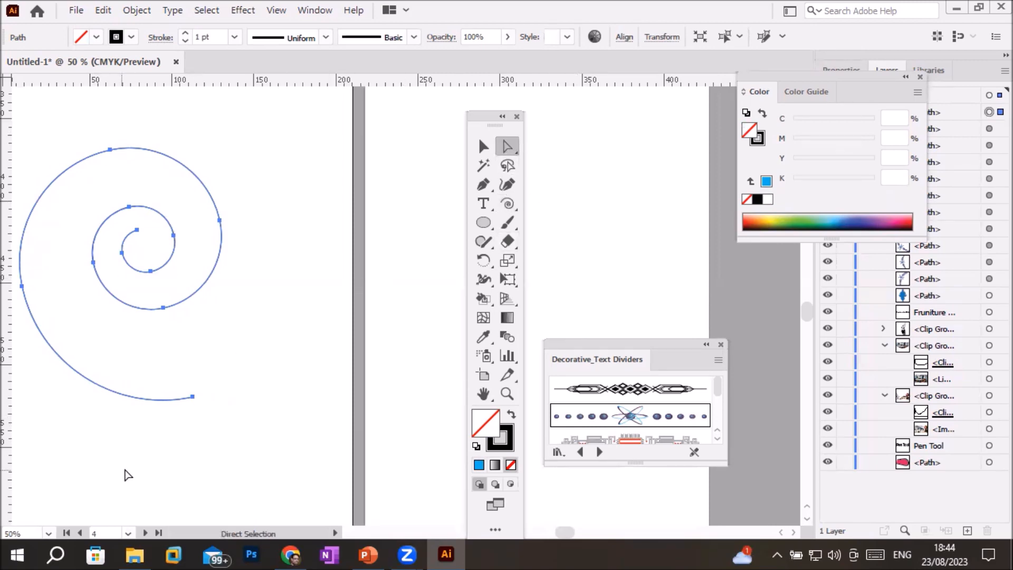
pyautogui.click(164, 307)
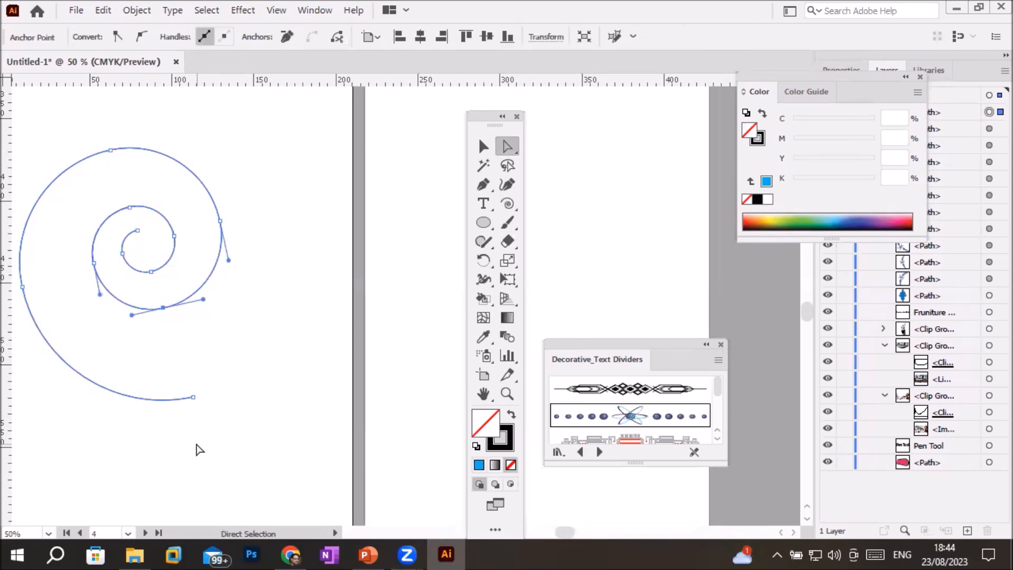
pyautogui.hotkey('ctrl', 'a')
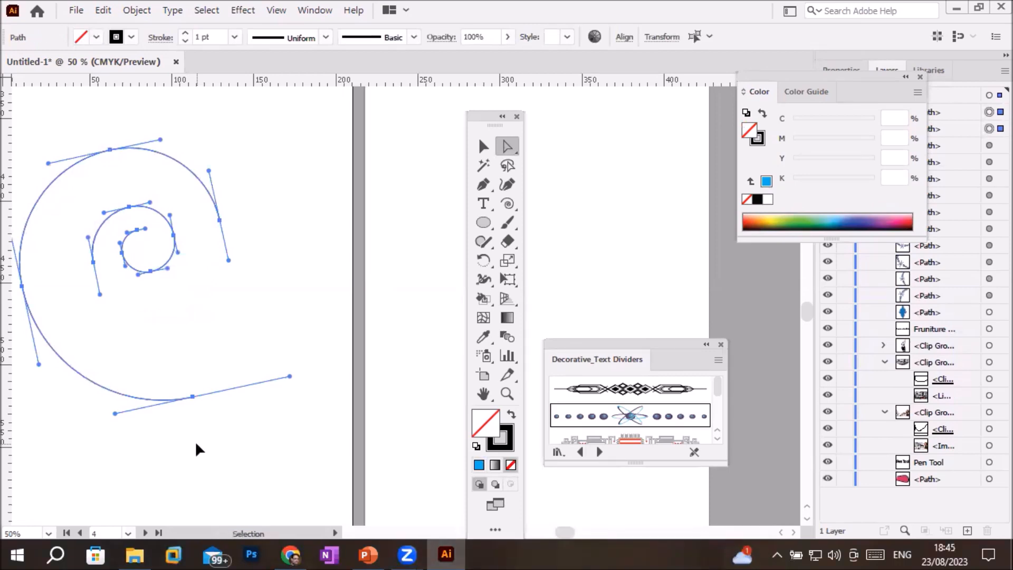
pyautogui.hotkey('ctrl', 'z')
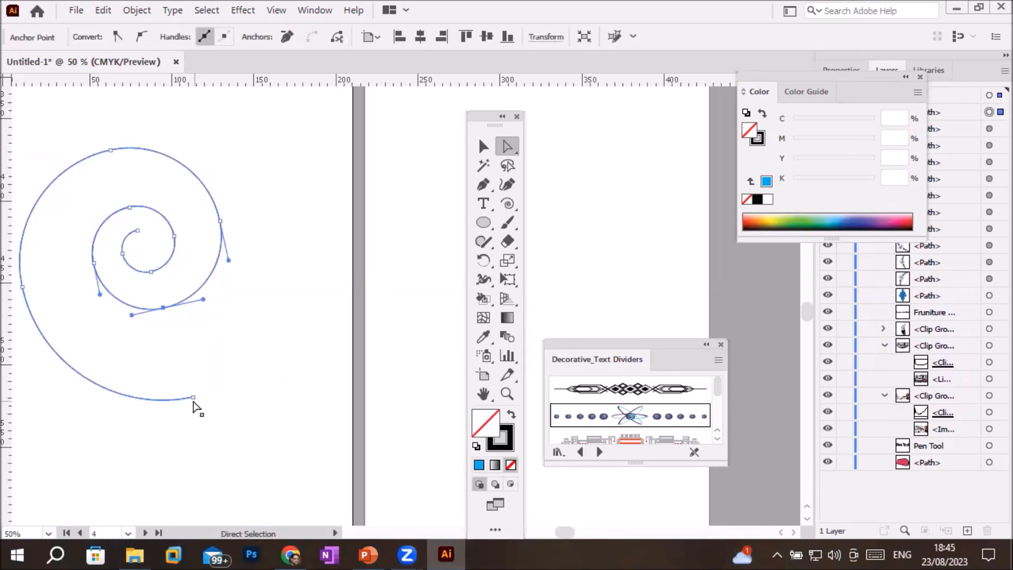
# Shorten the spiral from its outer end by deleting its three outermost anchor points one after another
pyautogui.click(193, 397)
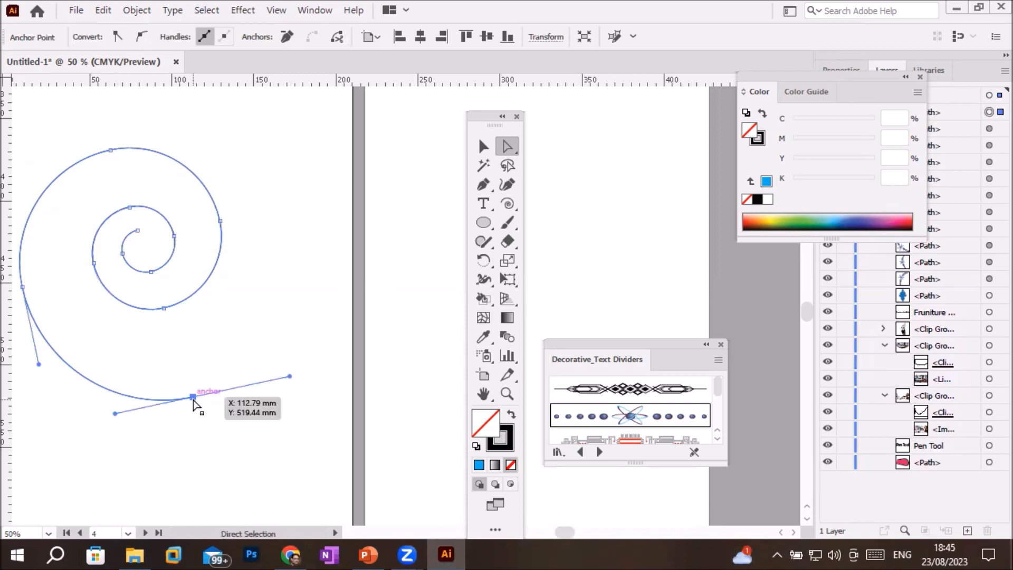
pyautogui.press('Delete')
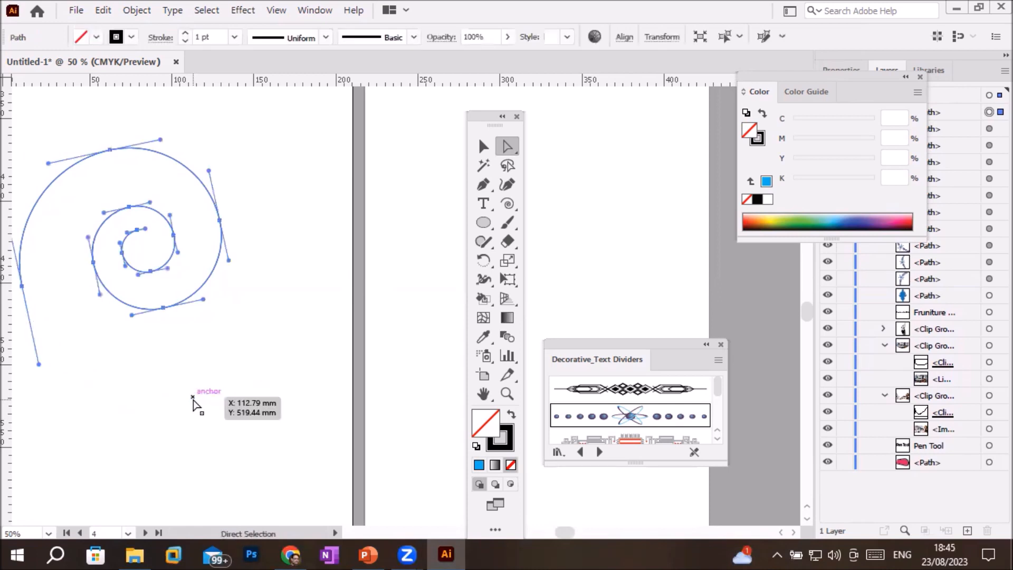
pyautogui.click(23, 287)
pyautogui.press('Delete')
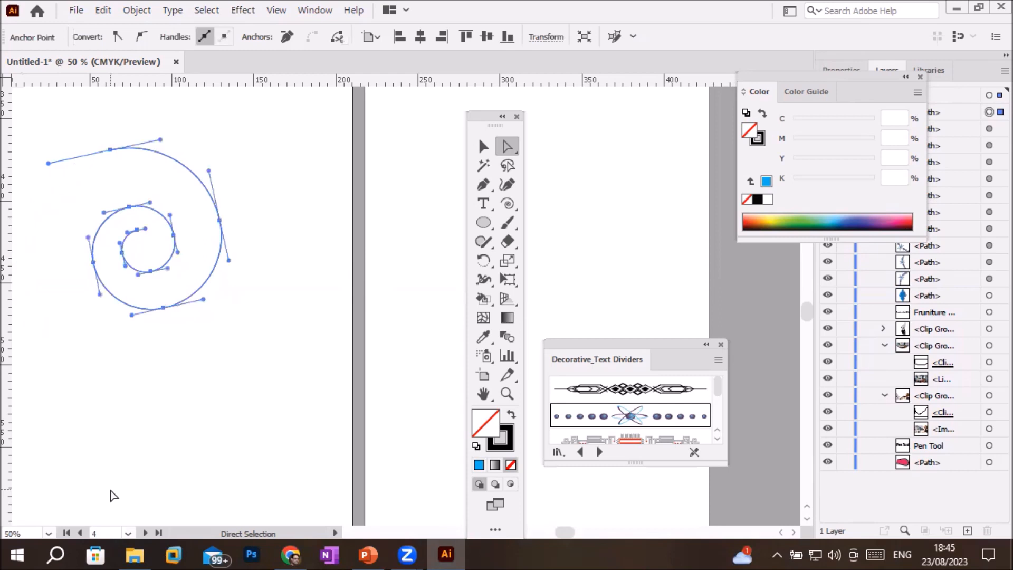
pyautogui.click(110, 151)
pyautogui.press('Delete')
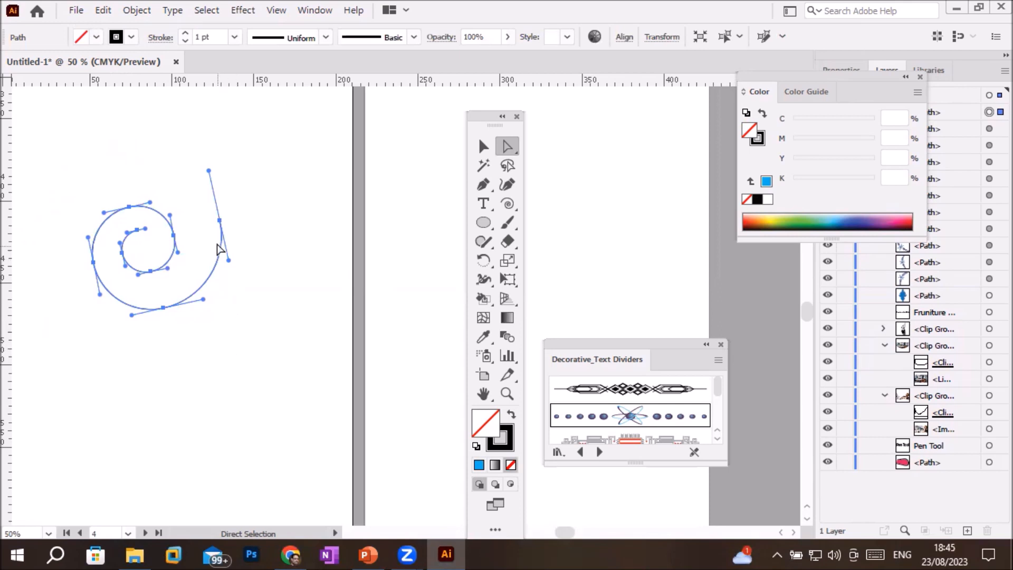
# Reshape the spiral's outer end by moving its end anchor and swinging the direction handle to a nearly horizontal angle
pyautogui.click(219, 221)
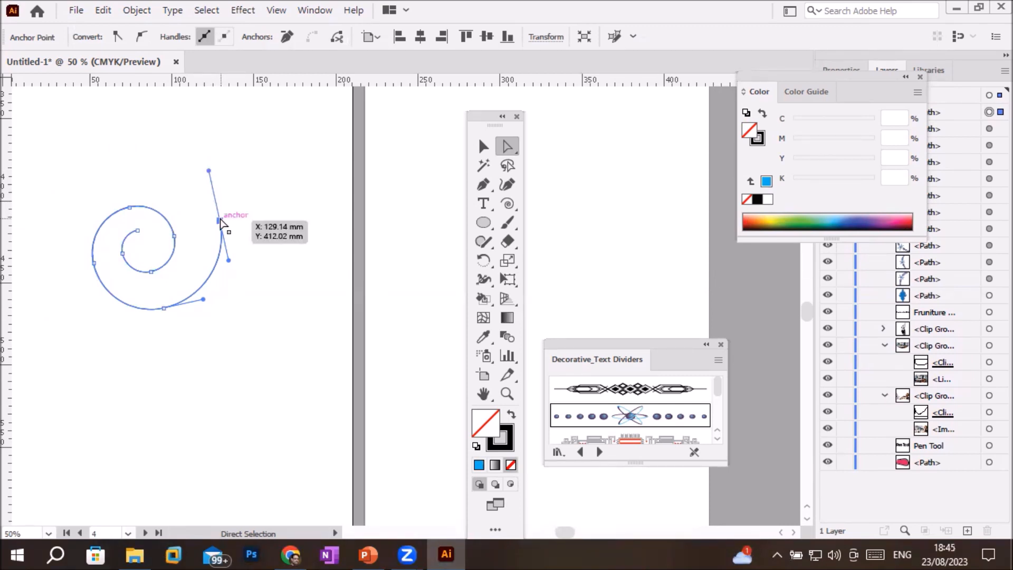
pyautogui.moveTo(221, 222); pyautogui.dragTo(235, 165)
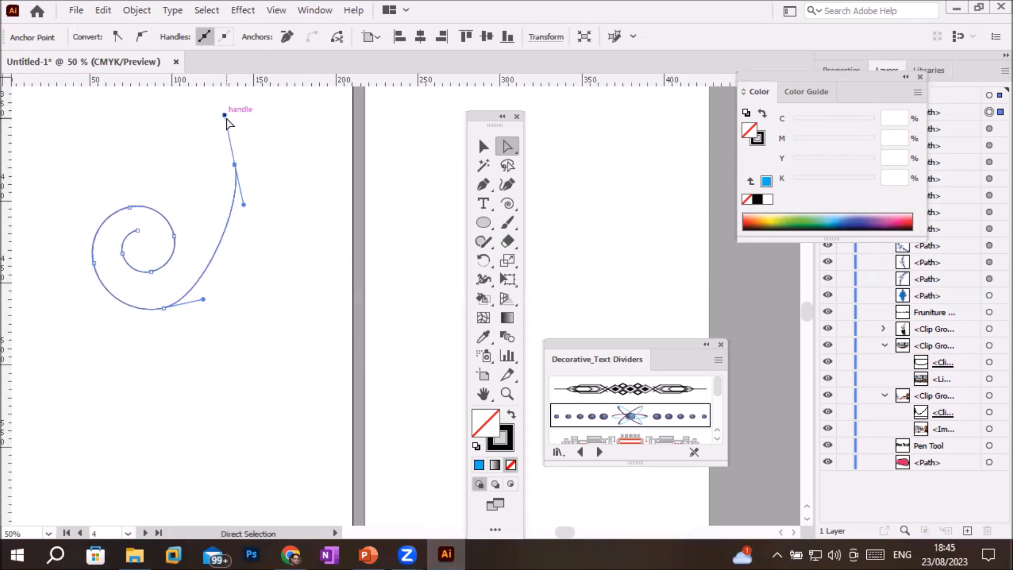
pyautogui.moveTo(225, 115); pyautogui.dragTo(87, 220)
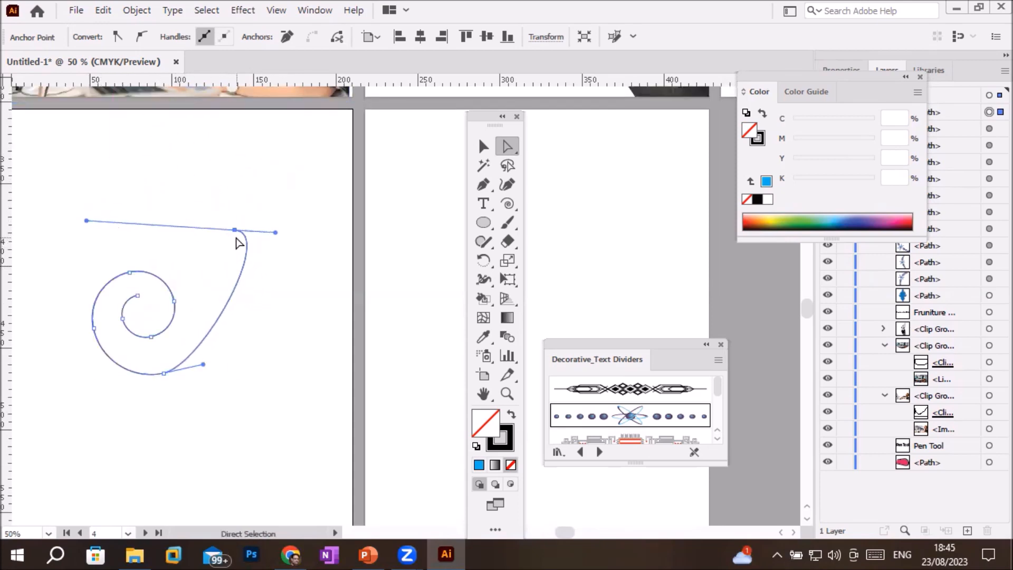
pyautogui.moveTo(235, 232); pyautogui.dragTo(183, 252)
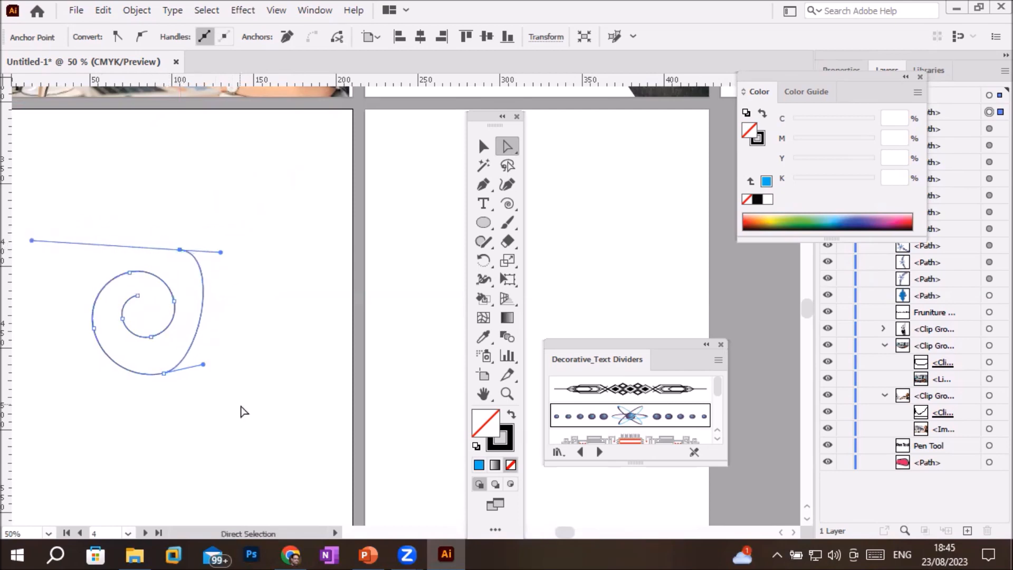
# Delete the reshaped spiral and draw a new one about 132 mm wide and 132 mm high in its place
pyautogui.moveTo(47, 193); pyautogui.dragTo(271, 467)
pyautogui.press('Delete')
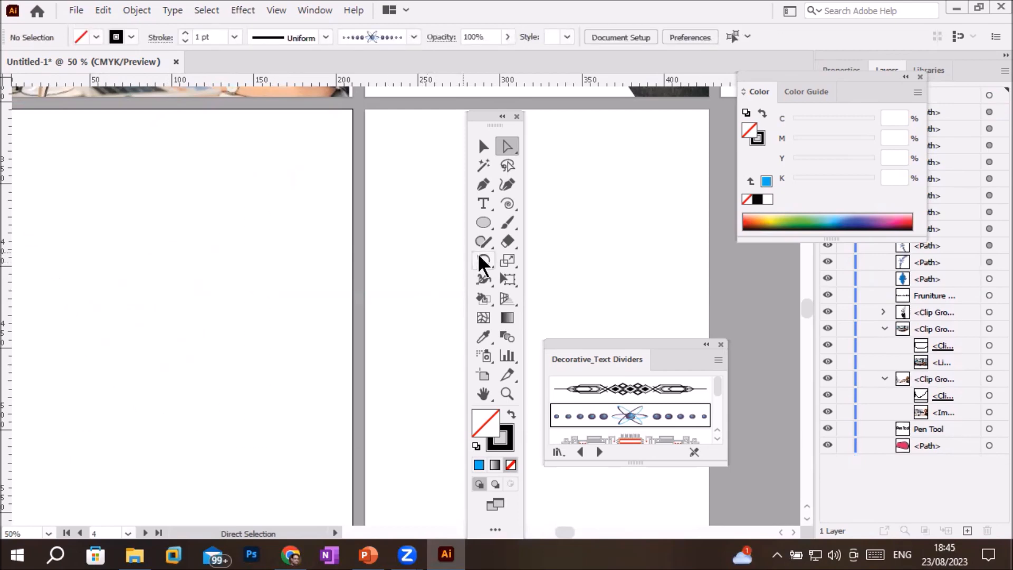
pyautogui.click(508, 203)
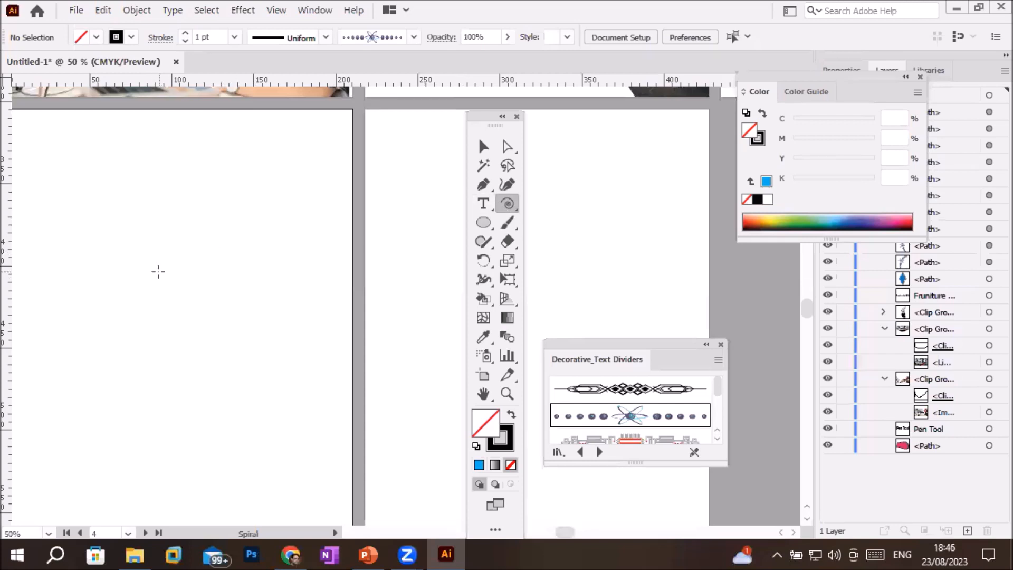
pyautogui.moveTo(127, 241); pyautogui.dragTo(235, 351)
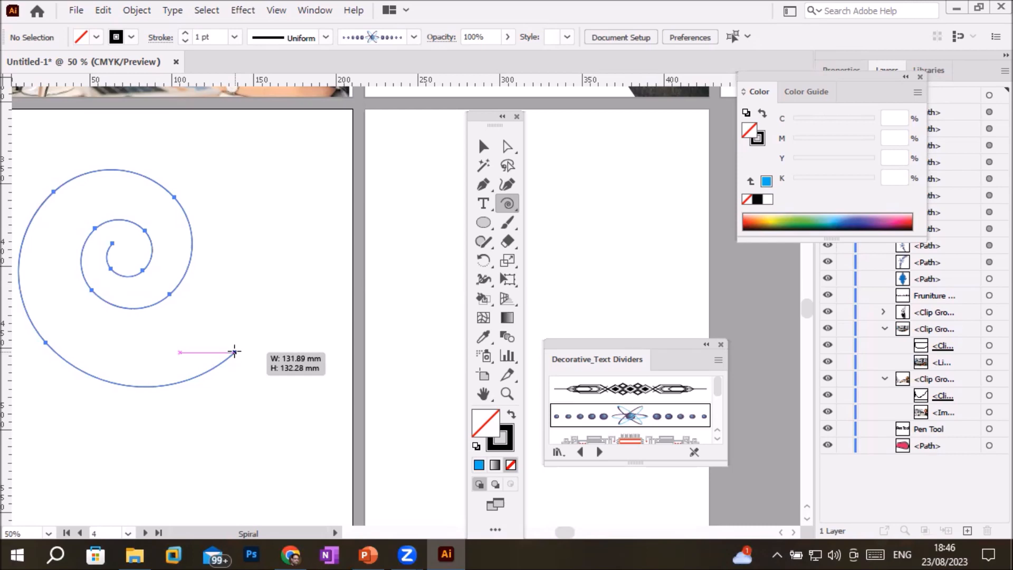
# Add segments to the spiral while drawing it so that it winds further in towards its centre
pyautogui.moveTo(235, 351); pyautogui.dragTo(235, 351)
pyautogui.press('Up')
pyautogui.press('Up')
pyautogui.press('Up')
pyautogui.press('Up')
pyautogui.press('Up')
pyautogui.press('Up')
pyautogui.press('Up')
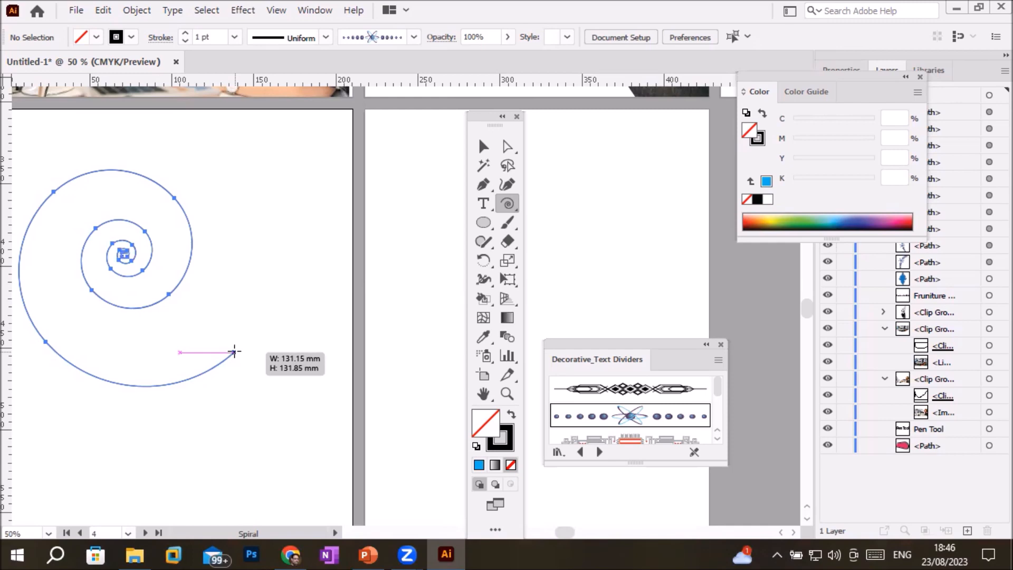
# Remove segments from the spiral in progress one after another until only its outermost arc is left
pyautogui.press('Down')
pyautogui.press('Down')
pyautogui.press('Down')
pyautogui.press('Down')
pyautogui.press('Down')
pyautogui.moveTo(234, 350); pyautogui.dragTo(235, 351)
pyautogui.press('Down')
pyautogui.press('Down')
pyautogui.press('Down')
pyautogui.press('Down')
pyautogui.press('Down')
pyautogui.press('Down')
pyautogui.moveTo(234, 351); pyautogui.dragTo(235, 351)
pyautogui.press('Down')
pyautogui.press('Down')
pyautogui.press('Down')
pyautogui.press('Down')
pyautogui.press('Down')
pyautogui.press('Down')
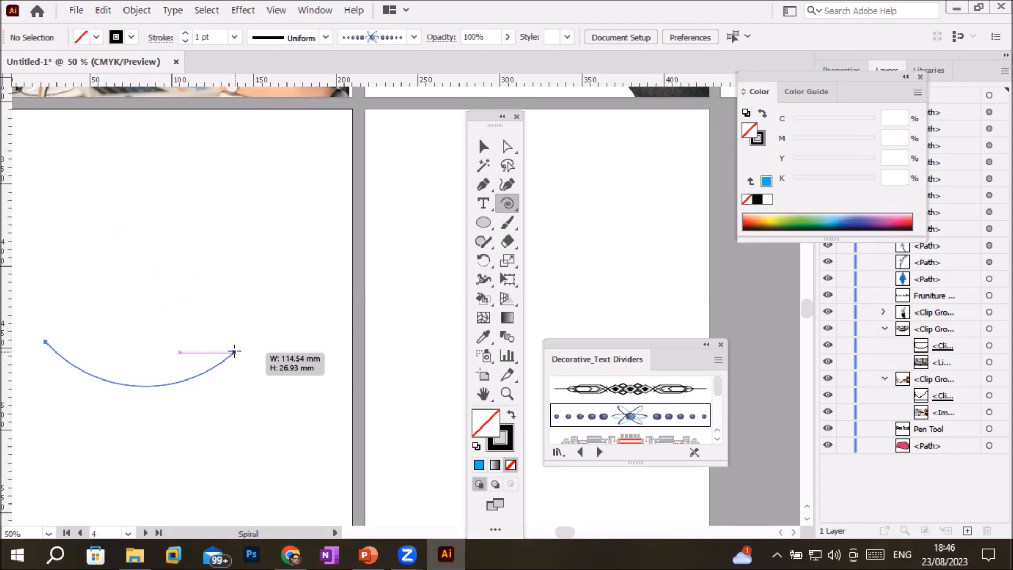
# Swing the spiral's outer end upward, add segments until it winds tightly into the centre, and finish drawing it
pyautogui.moveTo(235, 351); pyautogui.dragTo(278, 258)
pyautogui.press('Up')
pyautogui.press('Up')
pyautogui.press('Up')
pyautogui.press('Up')
pyautogui.press('Up')
pyautogui.press('Up')
pyautogui.press('Up')
pyautogui.press('Up')
pyautogui.press('Up')
pyautogui.press('Up')
pyautogui.press('Up')
pyautogui.press('Up')
pyautogui.press('Up')
pyautogui.press('Up')
pyautogui.press('Up')
pyautogui.scroll(4, 90, 269)
pyautogui.scroll(10, 137, 301)
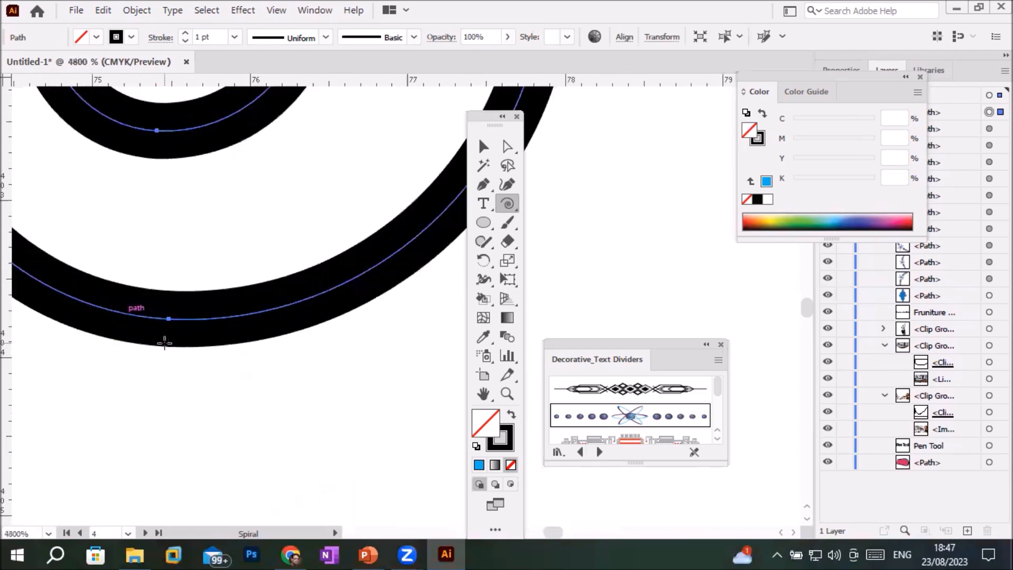
pyautogui.scroll(-3, 165, 343)
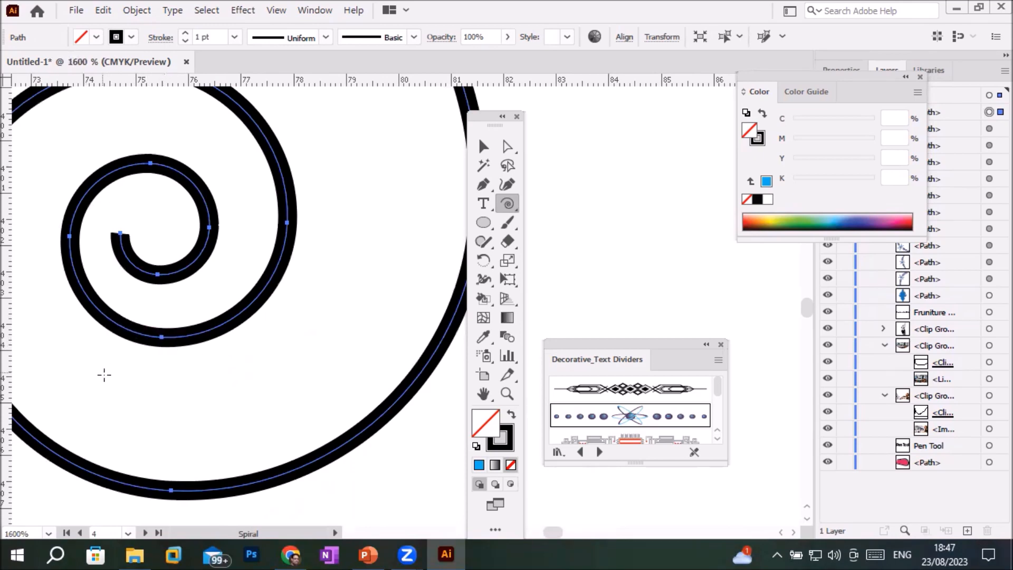
pyautogui.scroll(-3, 103, 374)
pyautogui.scroll(-7, 103, 374)
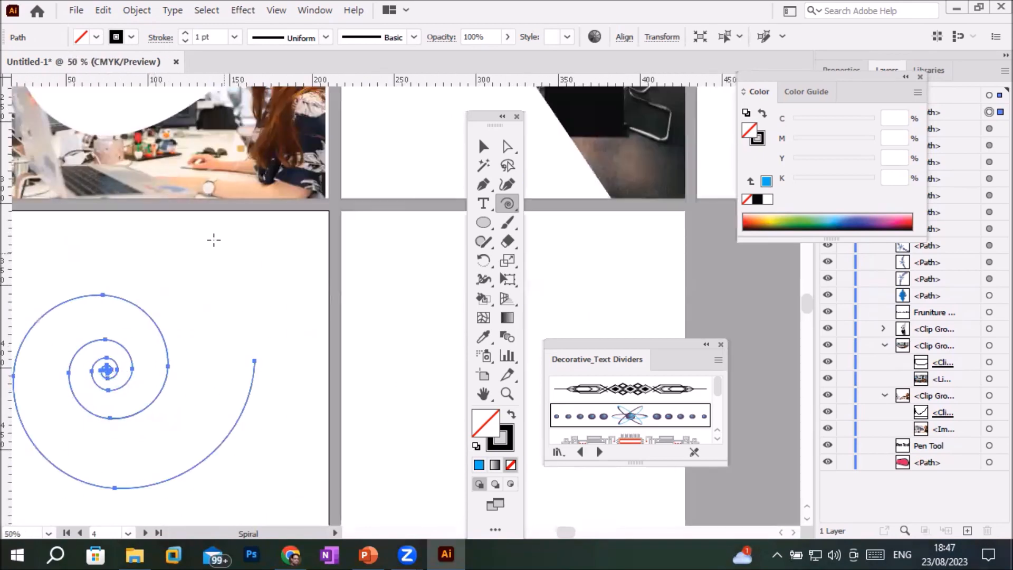
# Scale the spiral down to about 46 mm wide and place it near the artboard's upper-left corner
pyautogui.click(482, 149)
pyautogui.moveTo(162, 380); pyautogui.dragTo(196, 346)
pyautogui.scroll(-2, 192, 376)
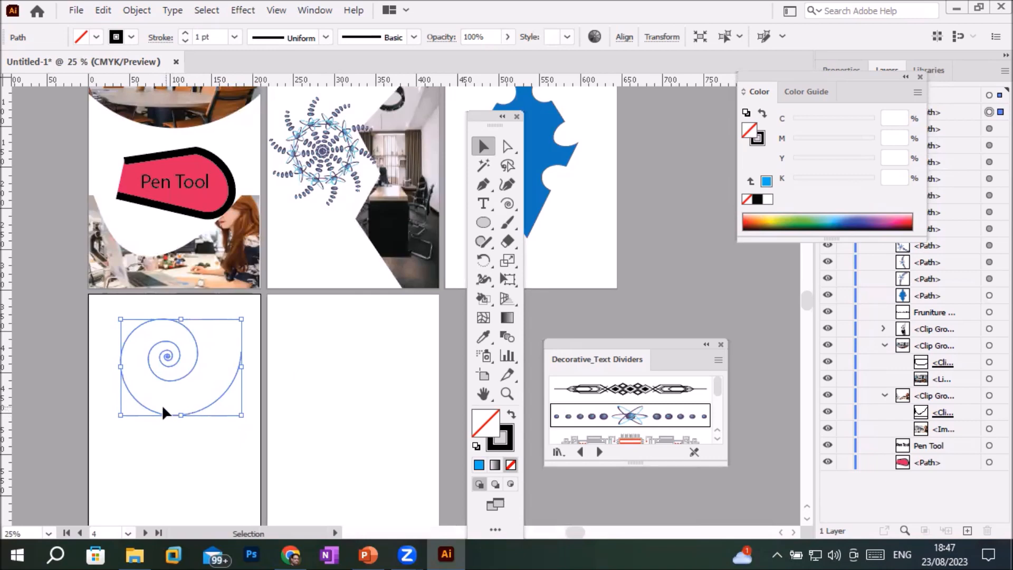
pyautogui.moveTo(154, 414); pyautogui.dragTo(166, 391)
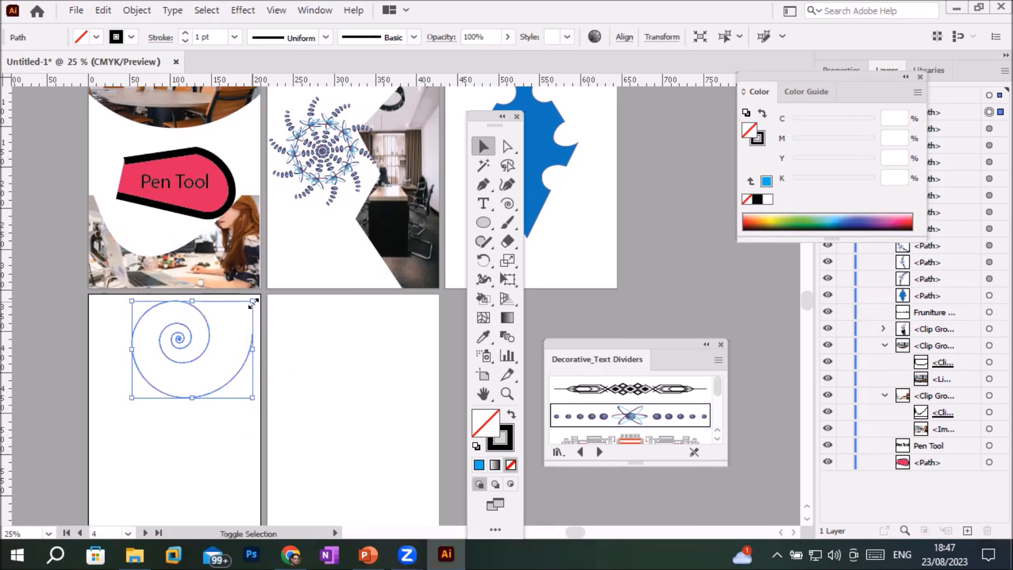
pyautogui.moveTo(249, 302)
pyautogui.mouseDown()
pyautogui.moveTo(232, 329)
pyautogui.moveTo(189, 344)
pyautogui.mouseUp()
pyautogui.moveTo(188, 344); pyautogui.dragTo(130, 326)
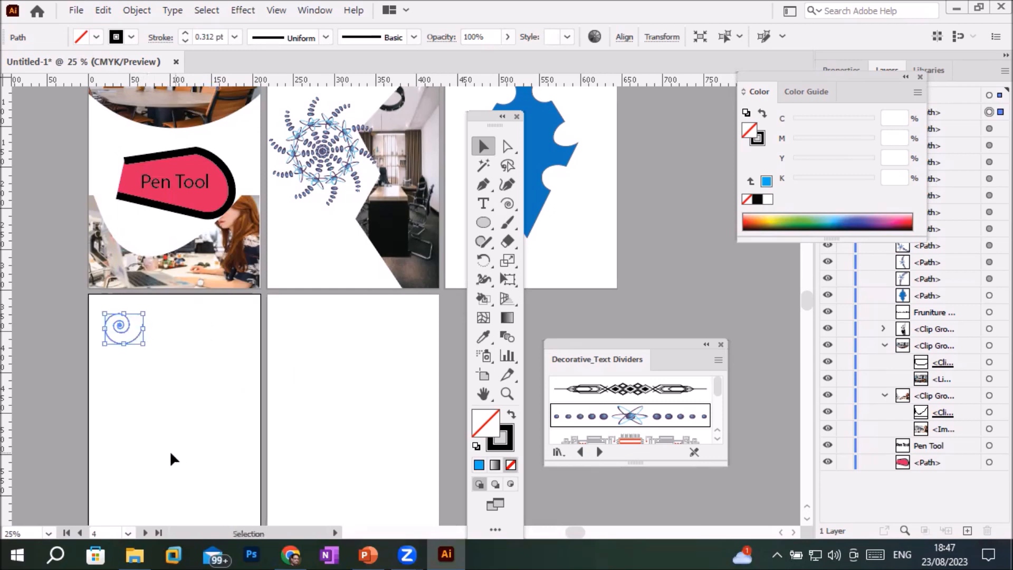
# Apply the symmetric lens-shaped variable width profile to the small spiral's stroke
pyautogui.scroll(2, 132, 319)
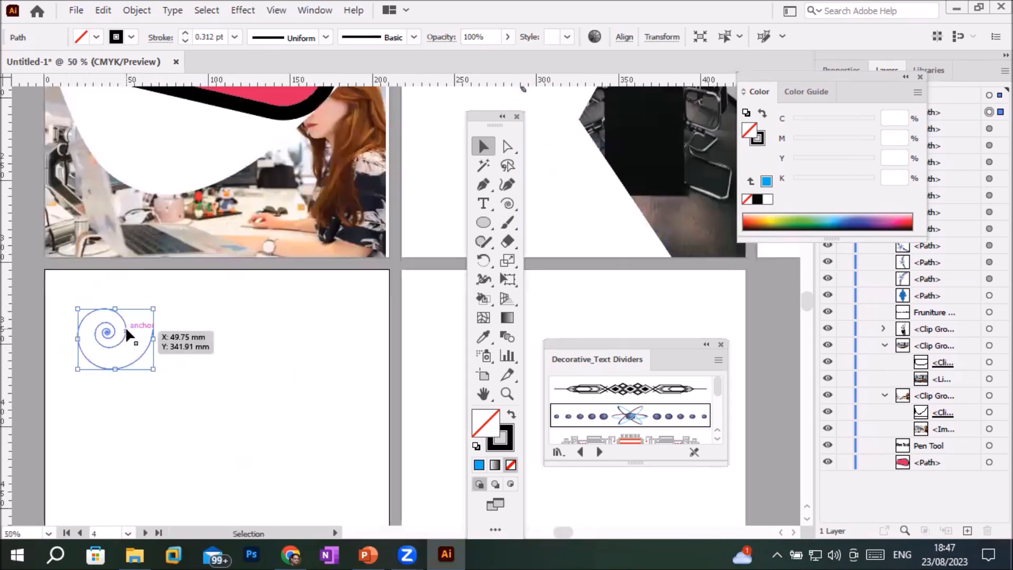
pyautogui.click(326, 37)
pyautogui.click(300, 93)
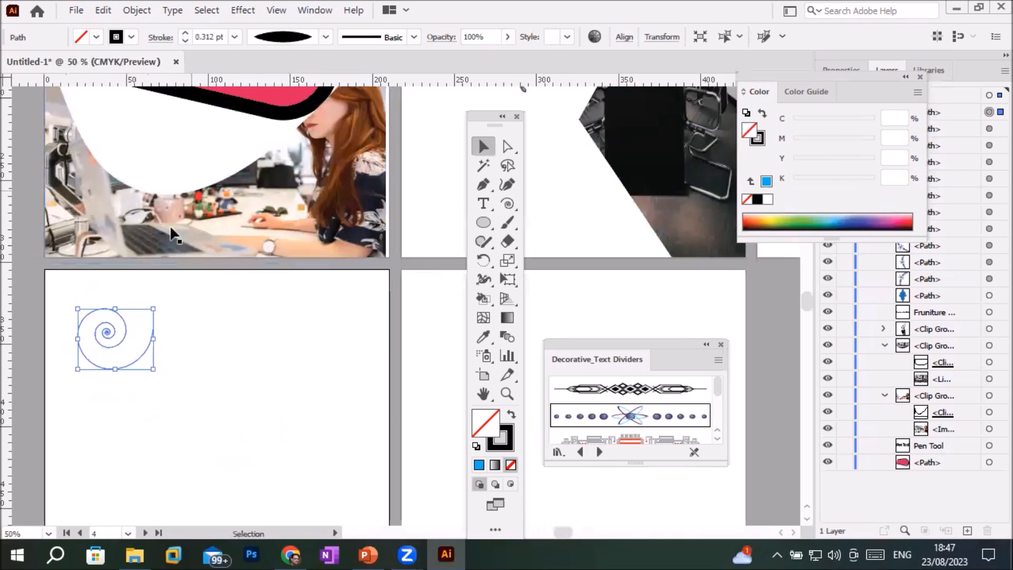
pyautogui.scroll(3, 131, 327)
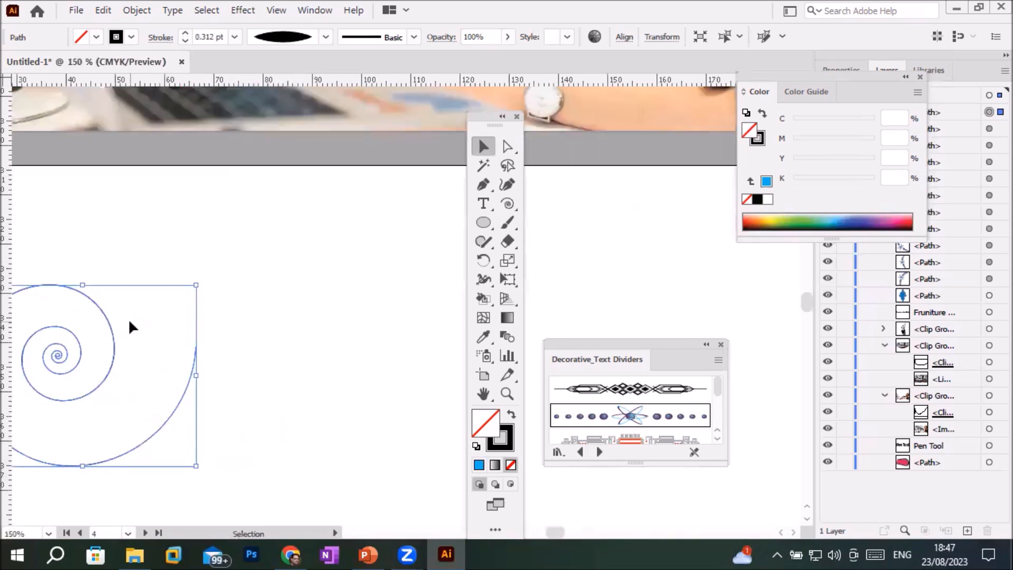
# Raise the spiral's stroke weight to 7 pt and move the spiral up and to the right on the artboard
pyautogui.click(185, 32)
pyautogui.click(185, 31)
pyautogui.click(186, 32)
pyautogui.click(185, 32)
pyautogui.click(186, 32)
pyautogui.click(185, 32)
pyautogui.click(185, 31)
pyautogui.moveTo(107, 330); pyautogui.dragTo(209, 276)
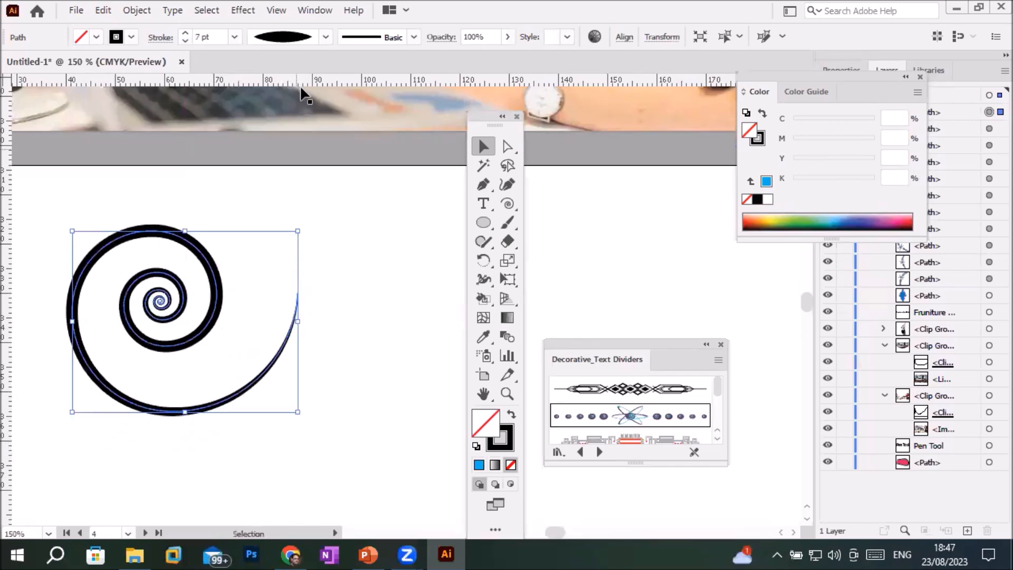
# Try the double-bulge, wedge, teardrop and half-lens width profiles one after another on the spiral's stroke
pyautogui.click(324, 37)
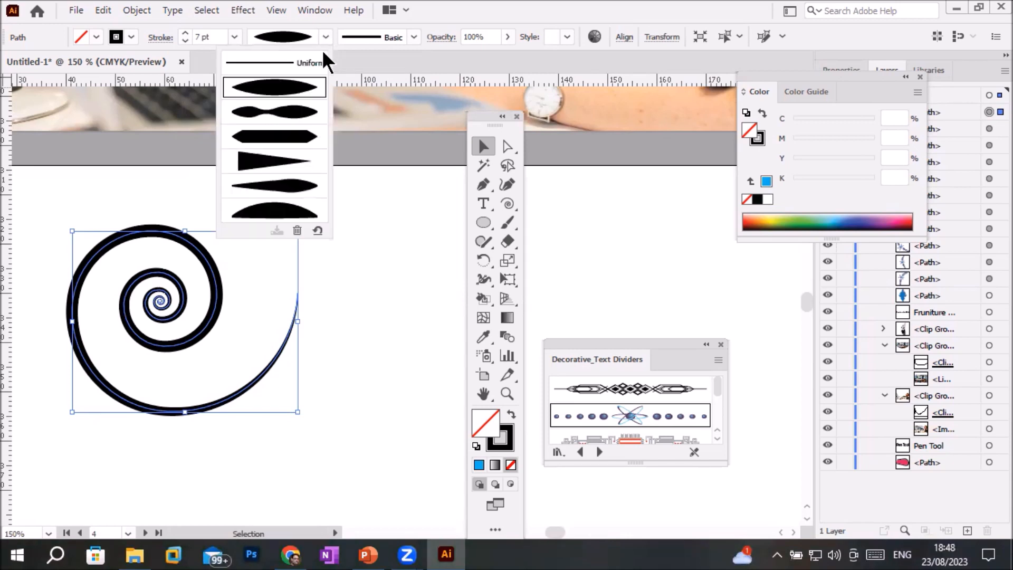
pyautogui.click(307, 113)
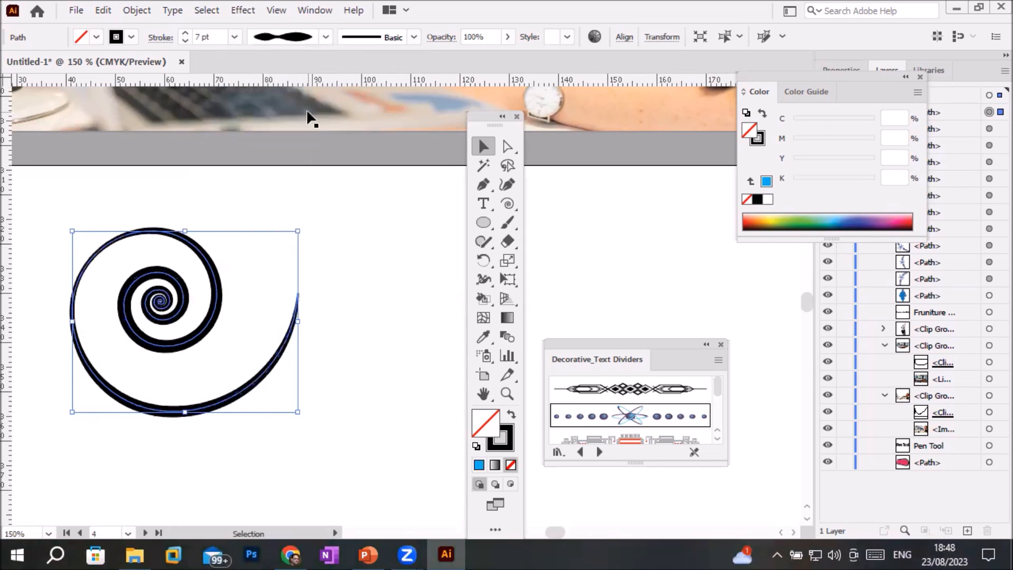
pyautogui.click(324, 37)
pyautogui.click(294, 163)
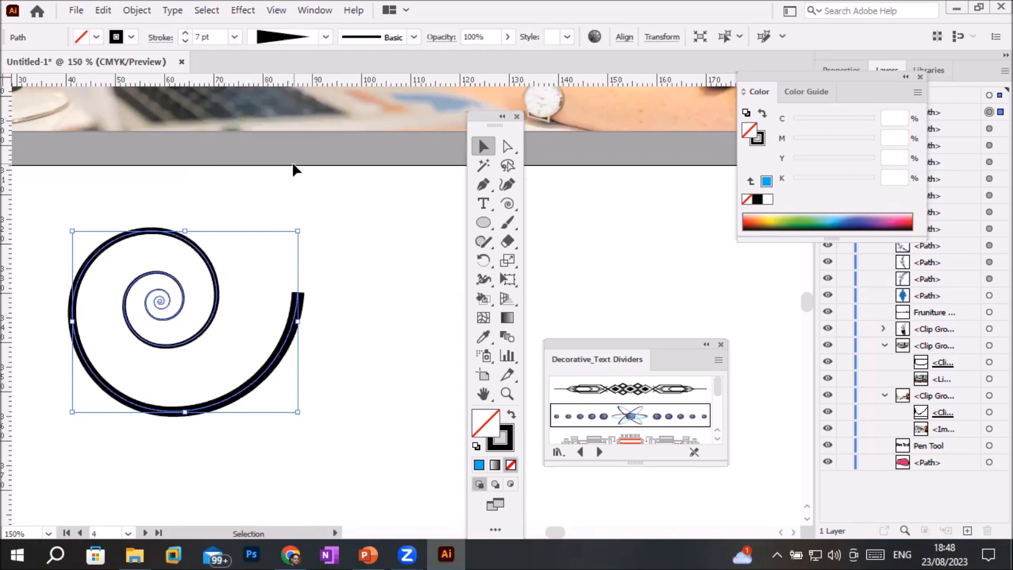
pyautogui.click(325, 36)
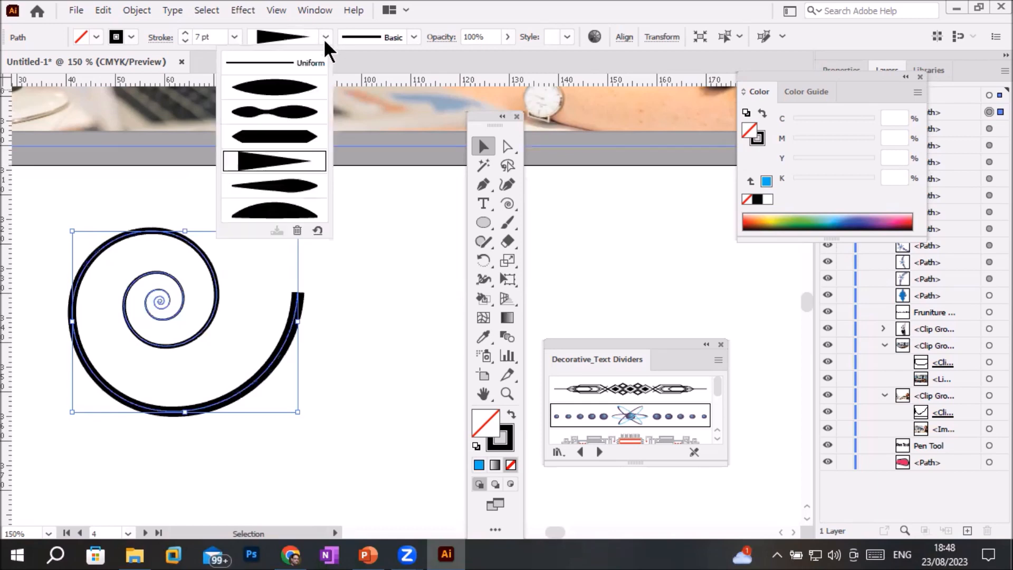
pyautogui.click(289, 182)
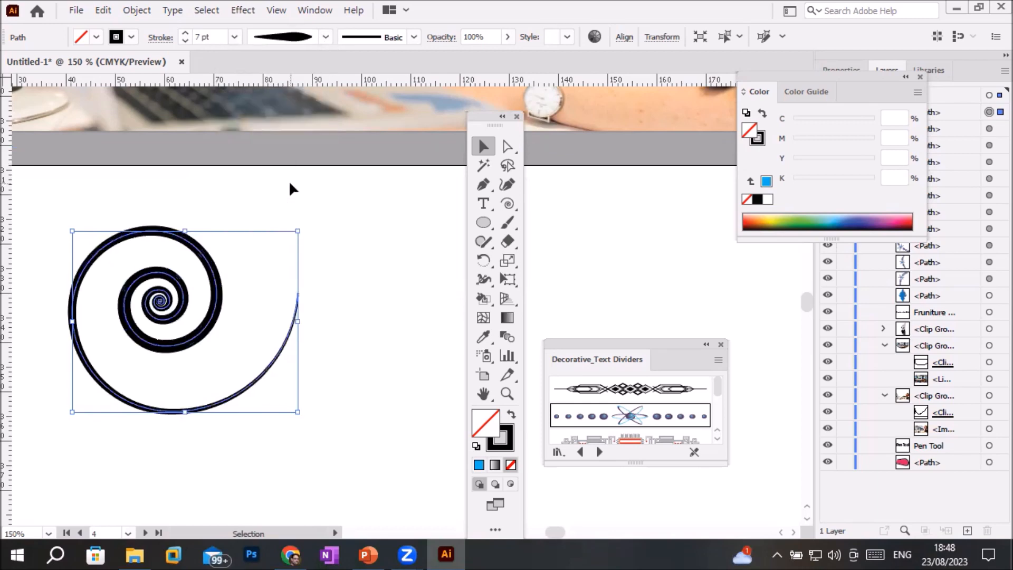
pyautogui.click(325, 36)
pyautogui.click(285, 210)
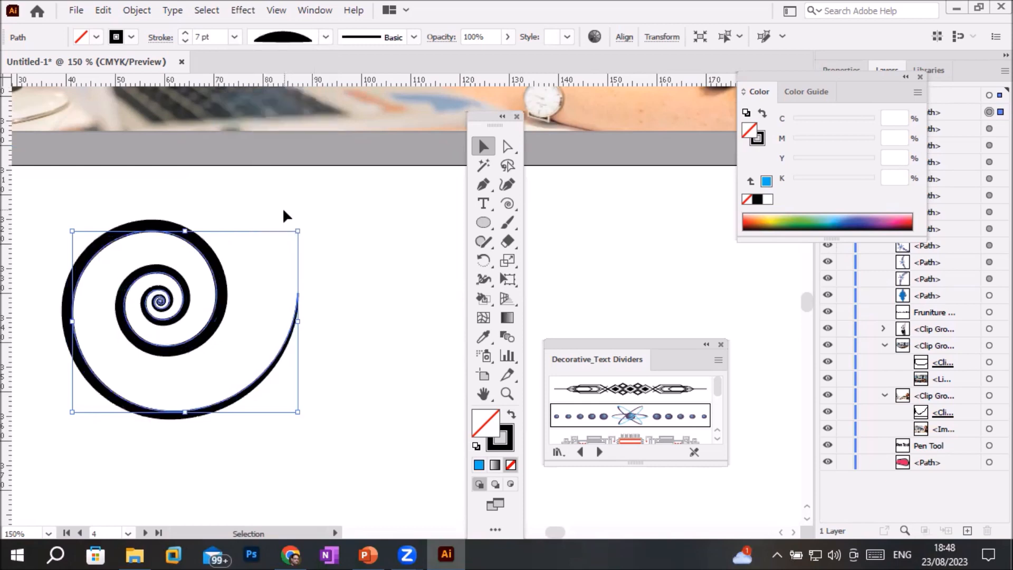
# Try the decorative atom text-divider brush and the airplane brush on the spiral
pyautogui.click(413, 34)
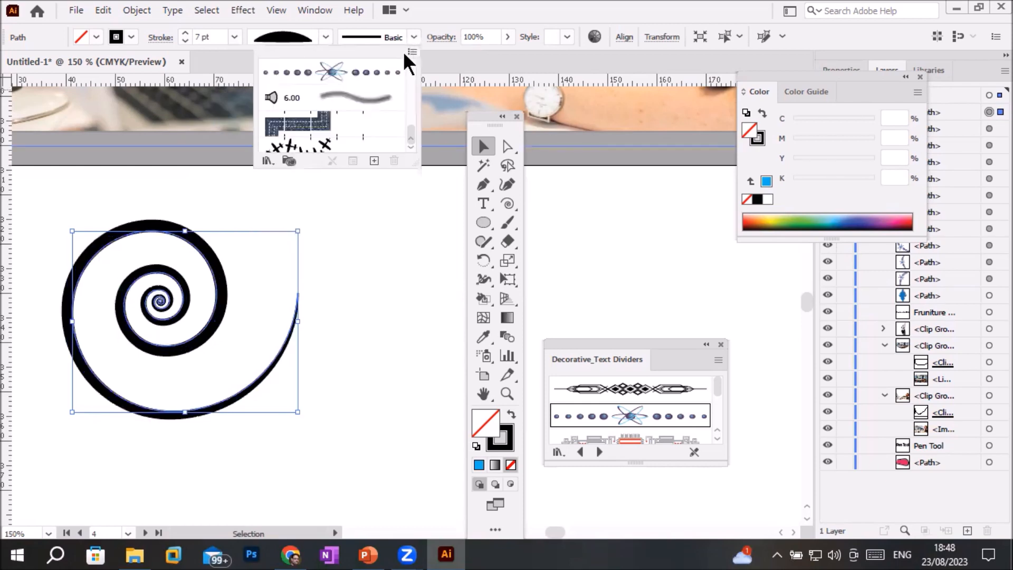
pyautogui.click(395, 72)
pyautogui.click(413, 38)
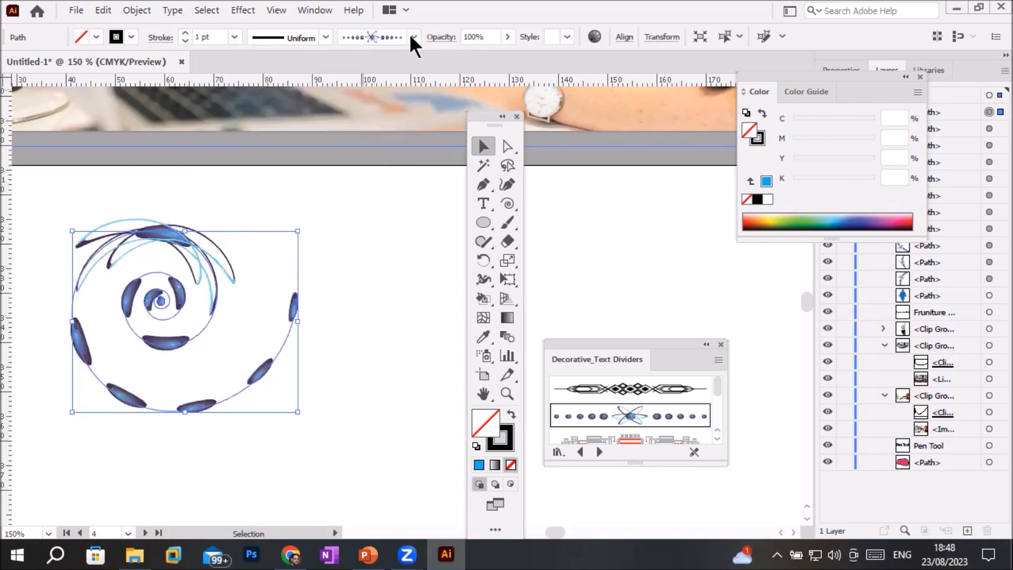
pyautogui.click(413, 36)
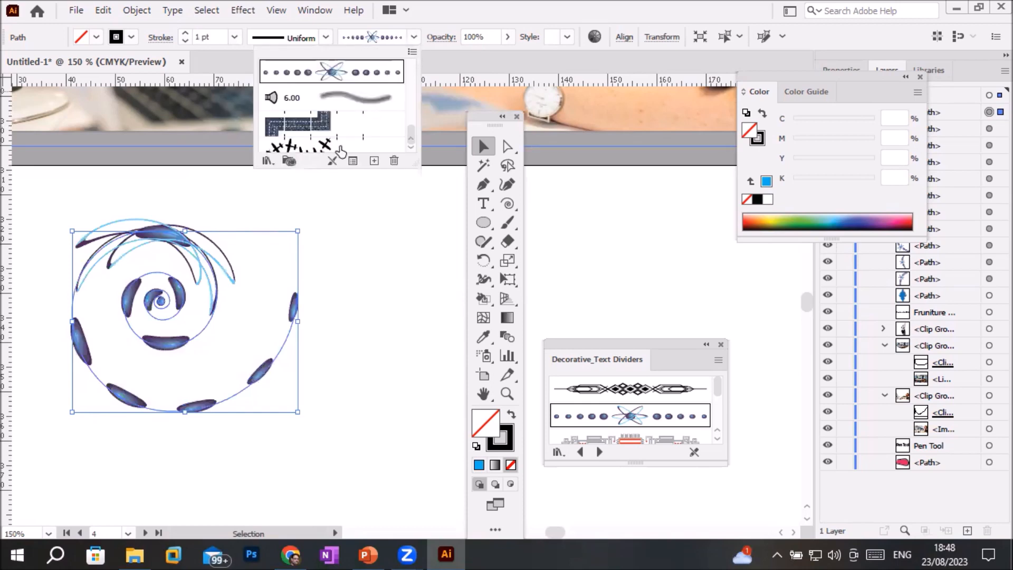
pyautogui.click(341, 151)
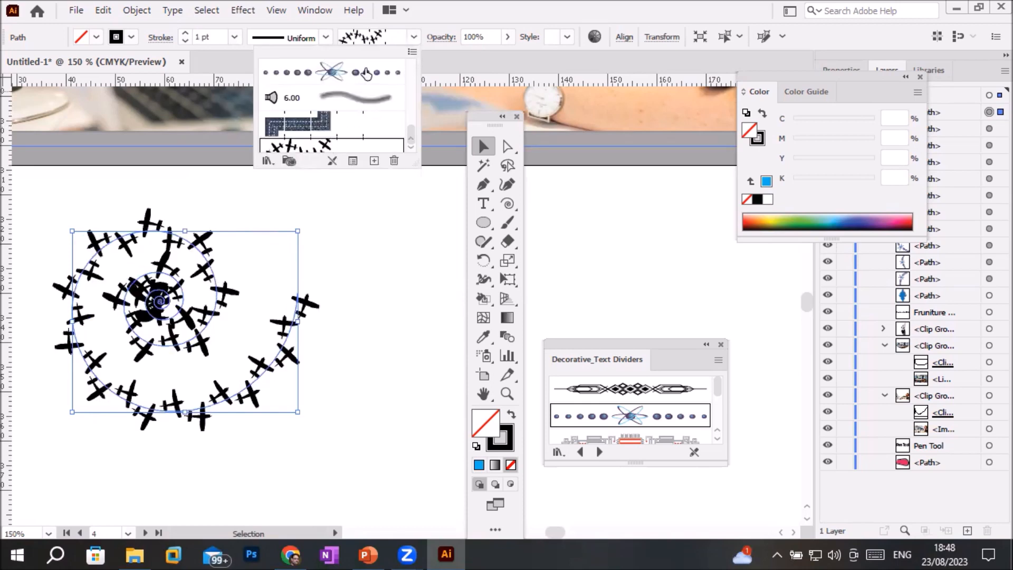
pyautogui.click(412, 37)
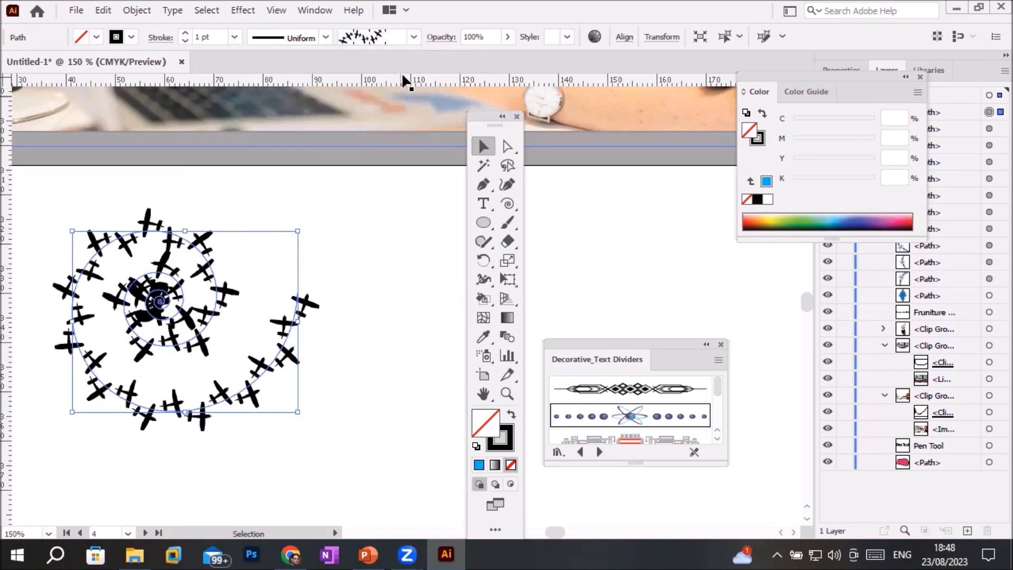
# Try Scroll Pen 2, the slanted multi-line brush, Scroll Pen 3 and the red and black ants brush on the spiral
pyautogui.click(414, 36)
pyautogui.moveTo(406, 128); pyautogui.dragTo(416, 103)
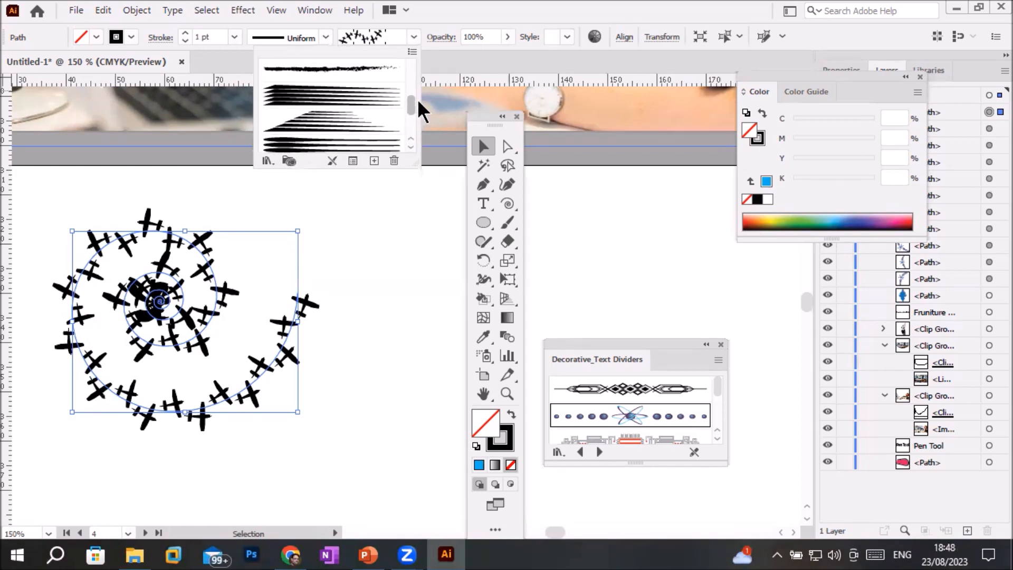
pyautogui.click(383, 97)
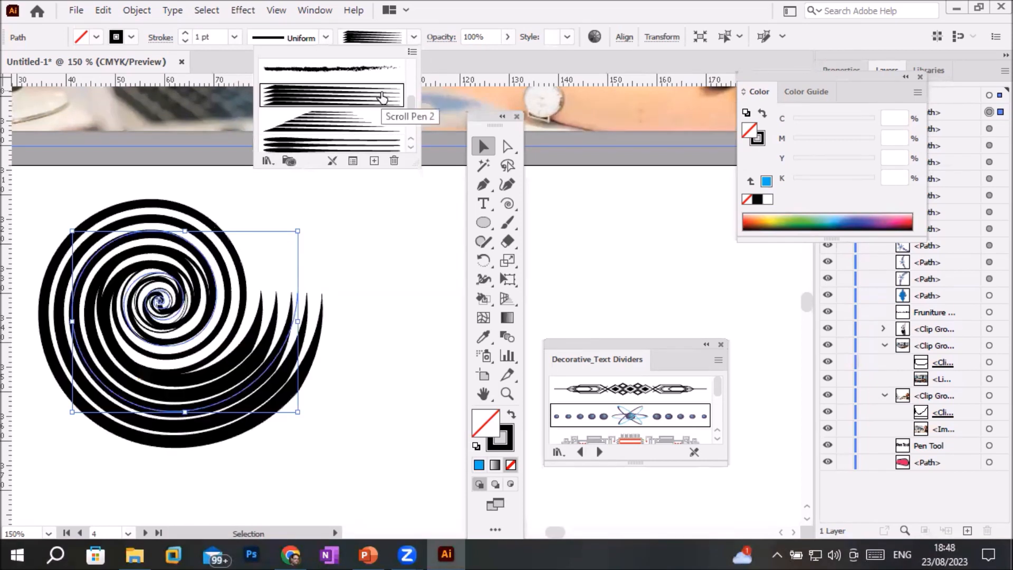
pyautogui.click(367, 127)
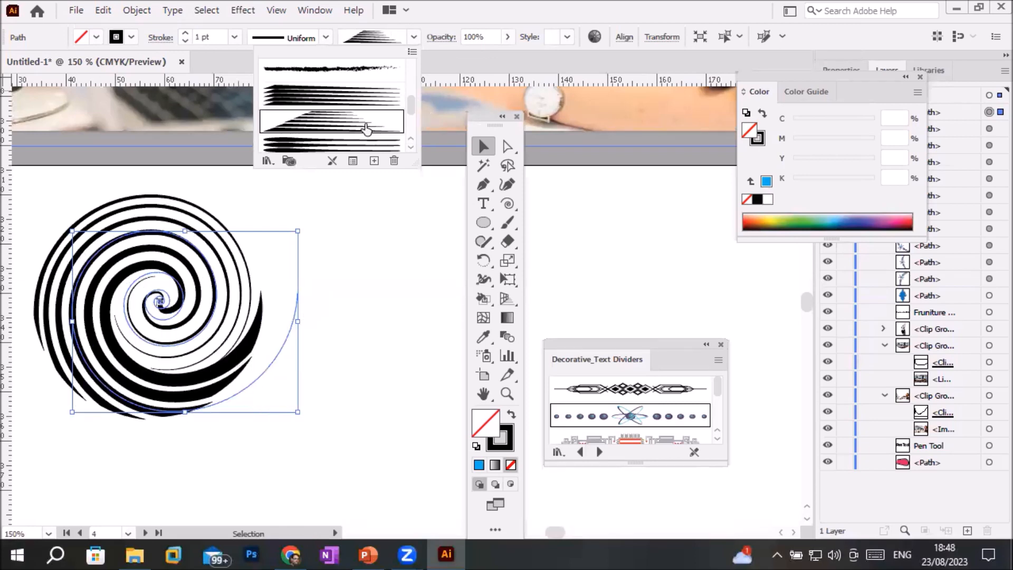
pyautogui.click(356, 148)
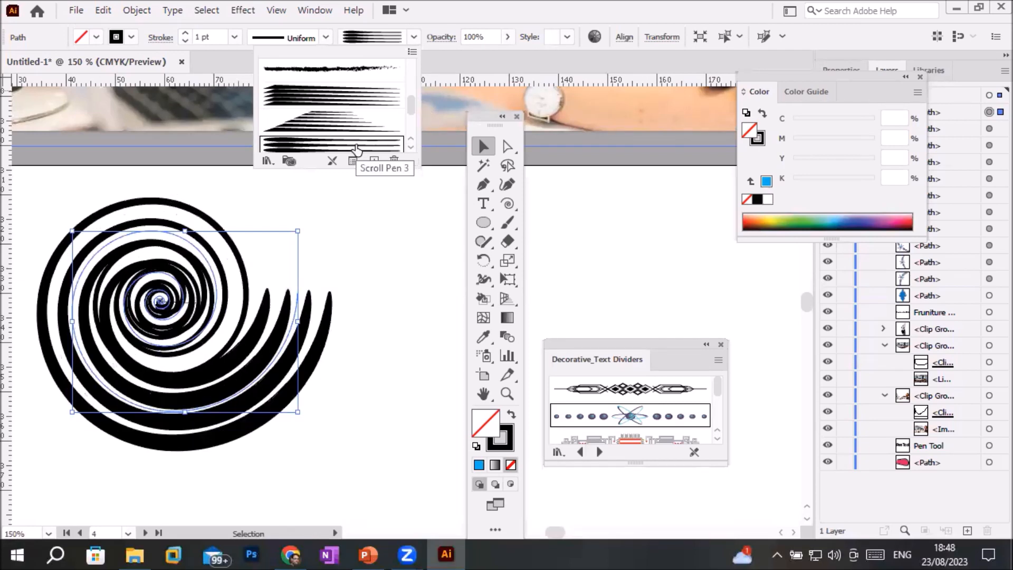
pyautogui.click(366, 126)
pyautogui.moveTo(411, 102); pyautogui.dragTo(410, 143)
pyautogui.click(294, 145)
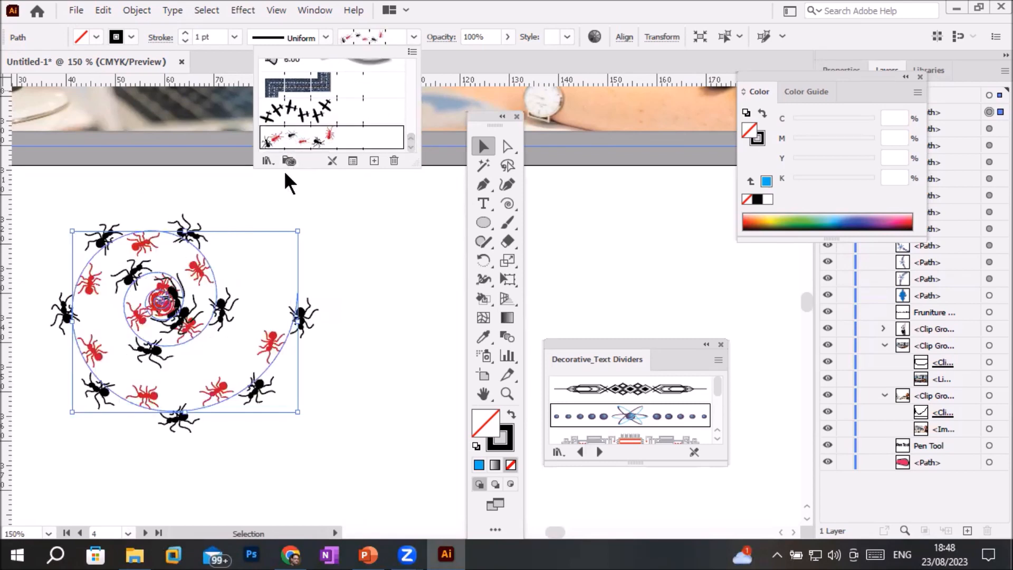
# Open the Decorative_Banners and Seals brush library and apply its red outlined banner, followed by the orange ribbon banner, to the spiral
pyautogui.click(268, 160)
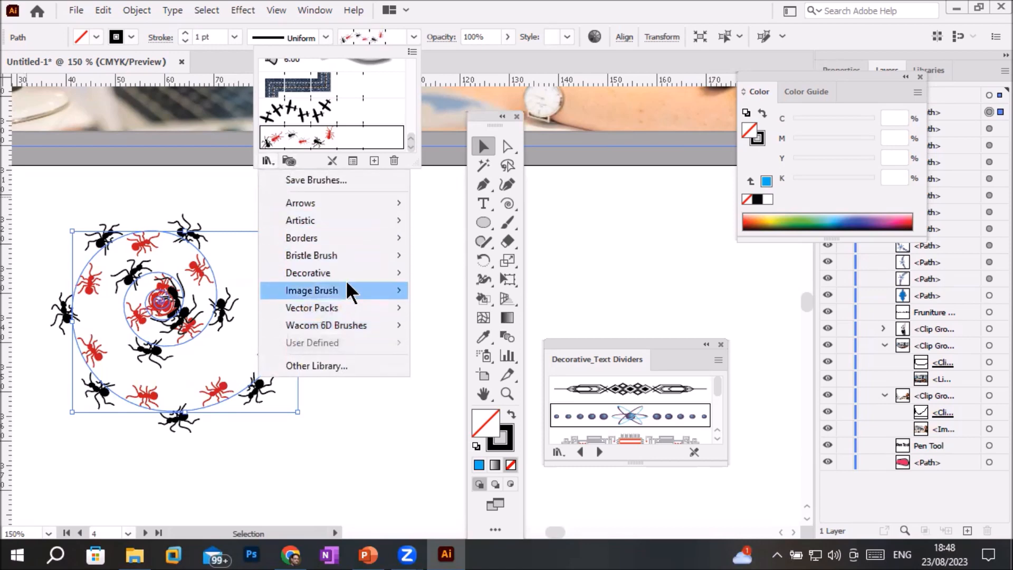
pyautogui.moveTo(356, 271)
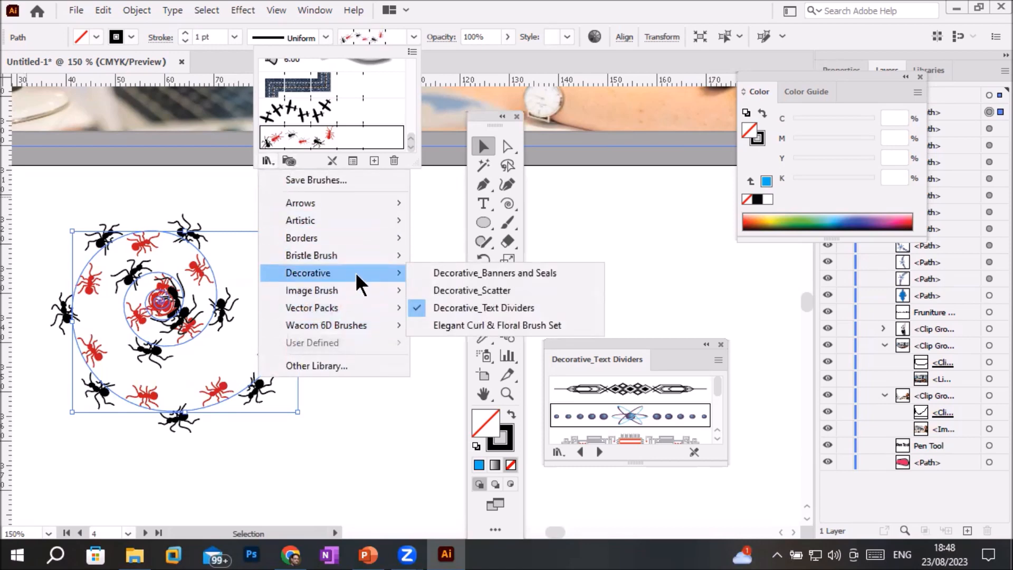
pyautogui.click(461, 270)
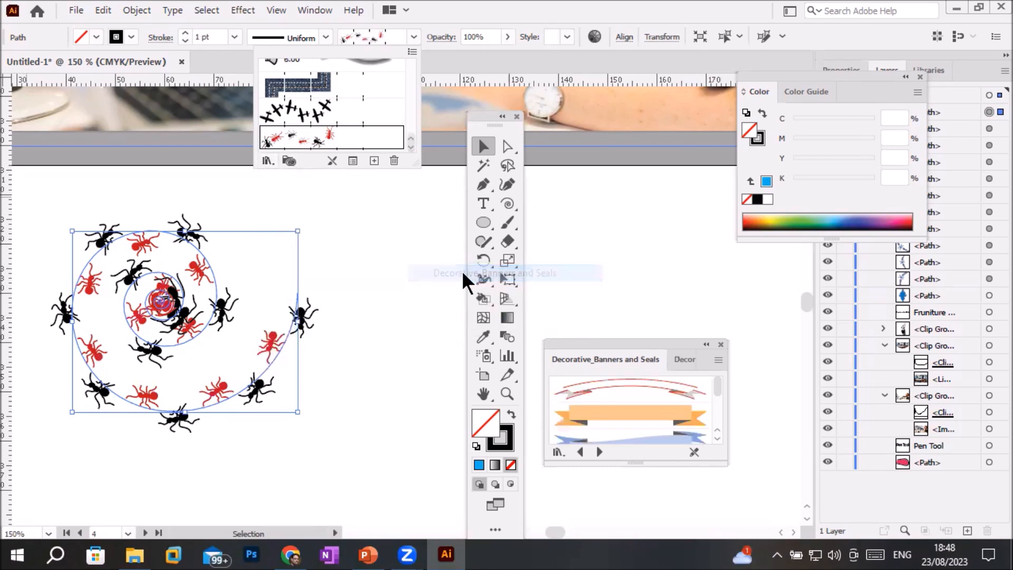
pyautogui.click(622, 343)
pyautogui.moveTo(609, 343); pyautogui.dragTo(609, 201)
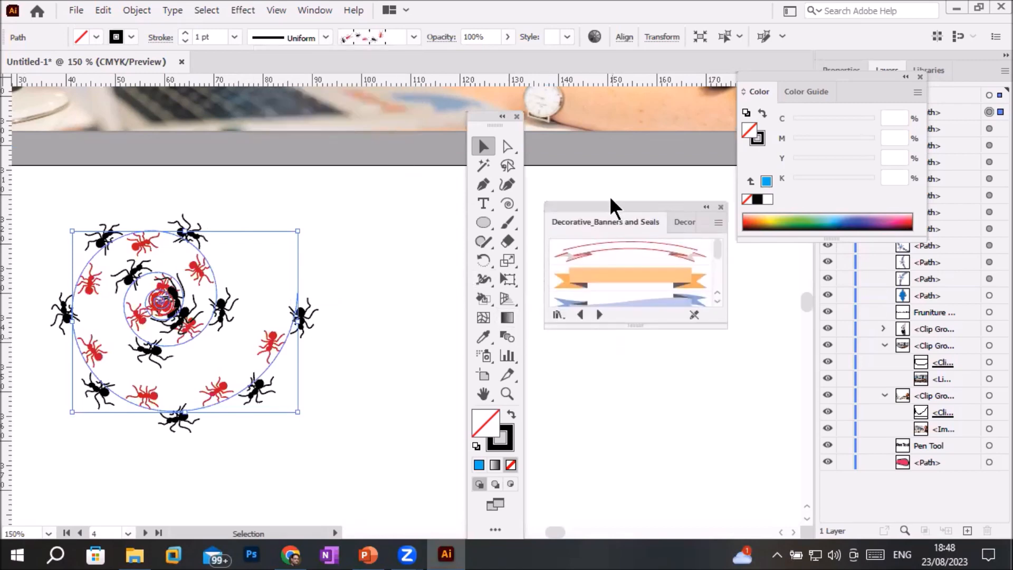
pyautogui.click(607, 257)
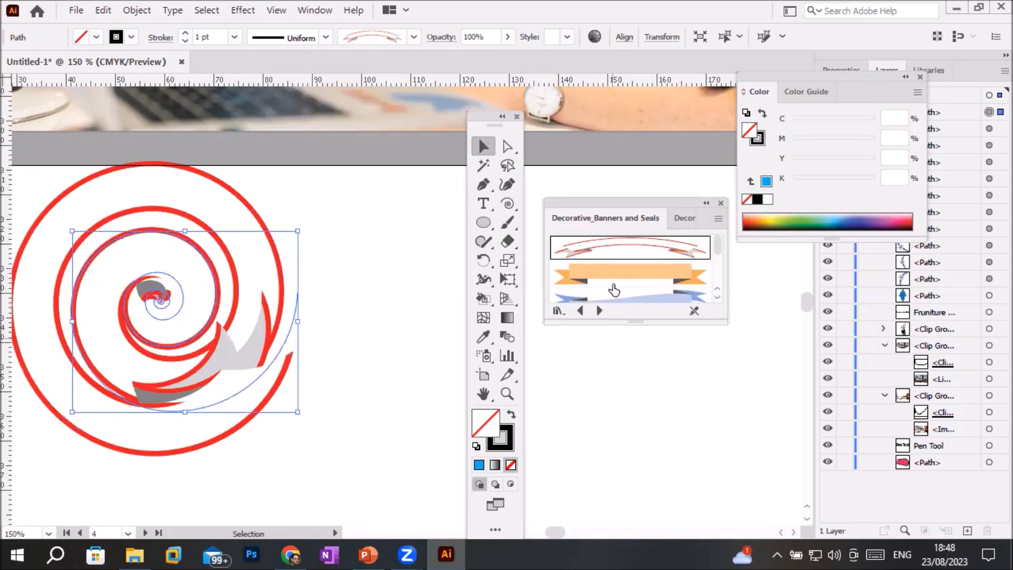
pyautogui.click(612, 283)
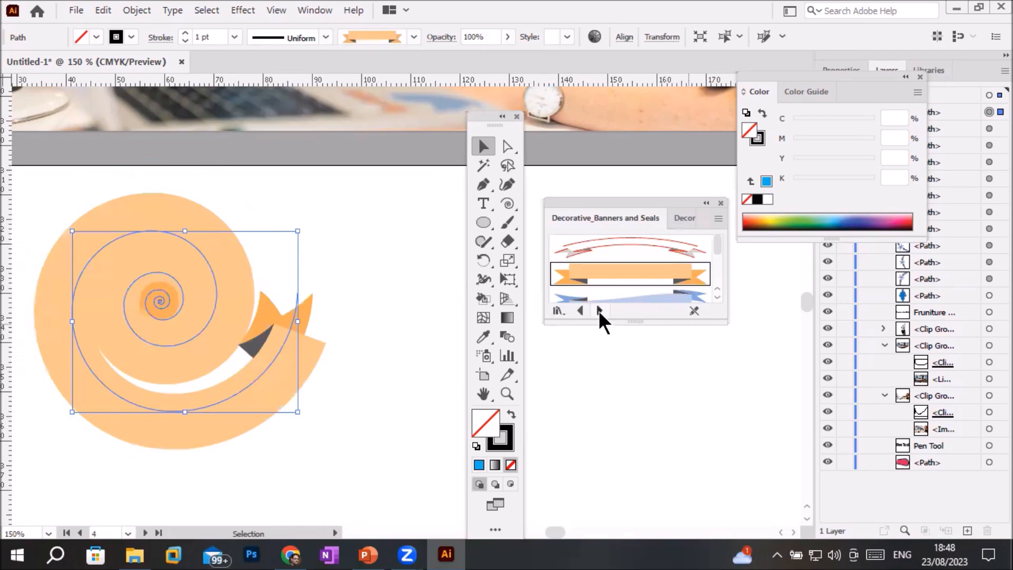
# Open the Decorative_Scatter brush library and try its Dot Rings, purple polygon, cube, blue cylinder and transparent squares brushes on the spiral
pyautogui.click(600, 310)
pyautogui.moveTo(617, 321); pyautogui.dragTo(623, 464)
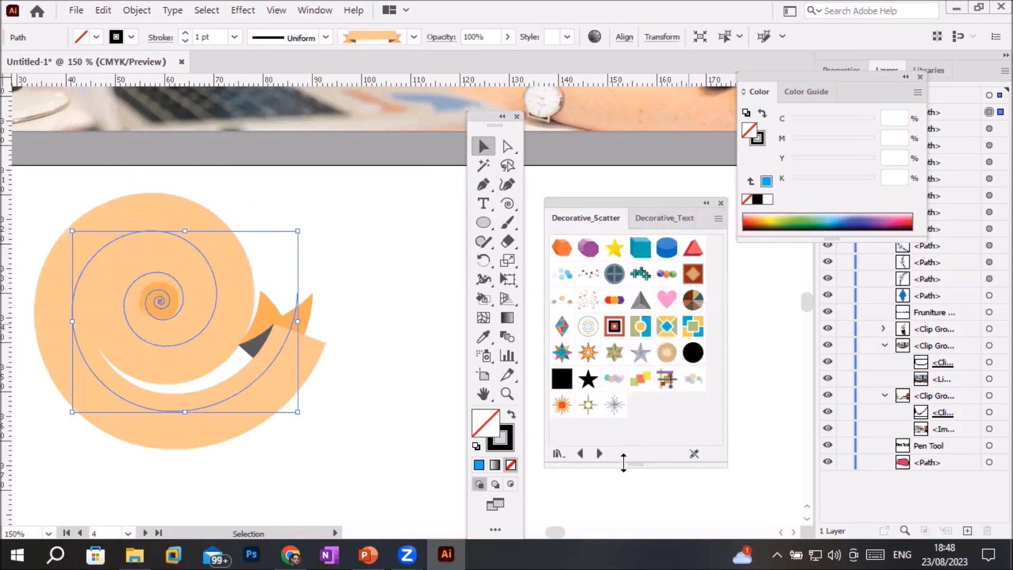
pyautogui.click(588, 352)
pyautogui.click(587, 301)
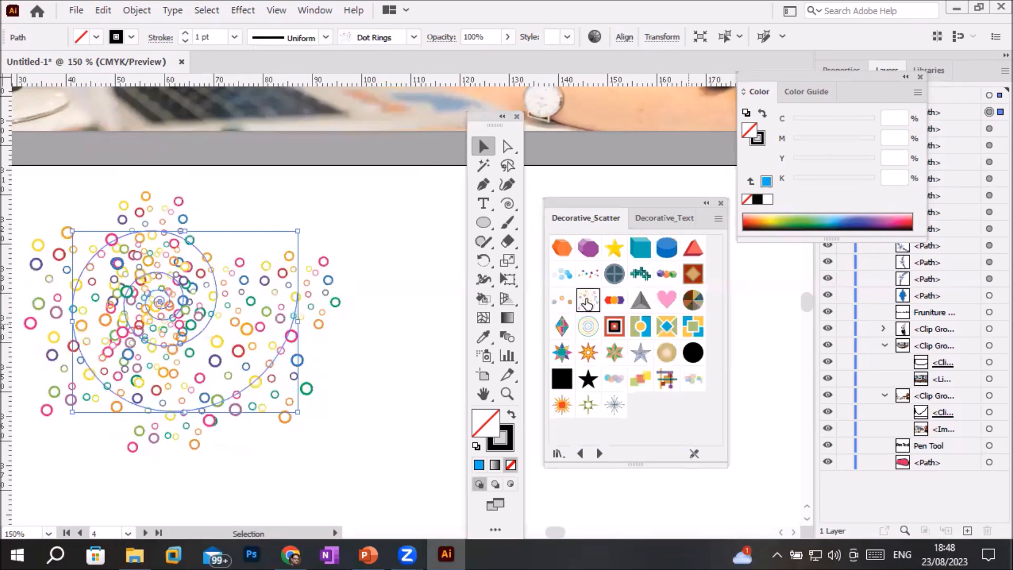
pyautogui.click(589, 250)
pyautogui.click(640, 251)
pyautogui.click(666, 250)
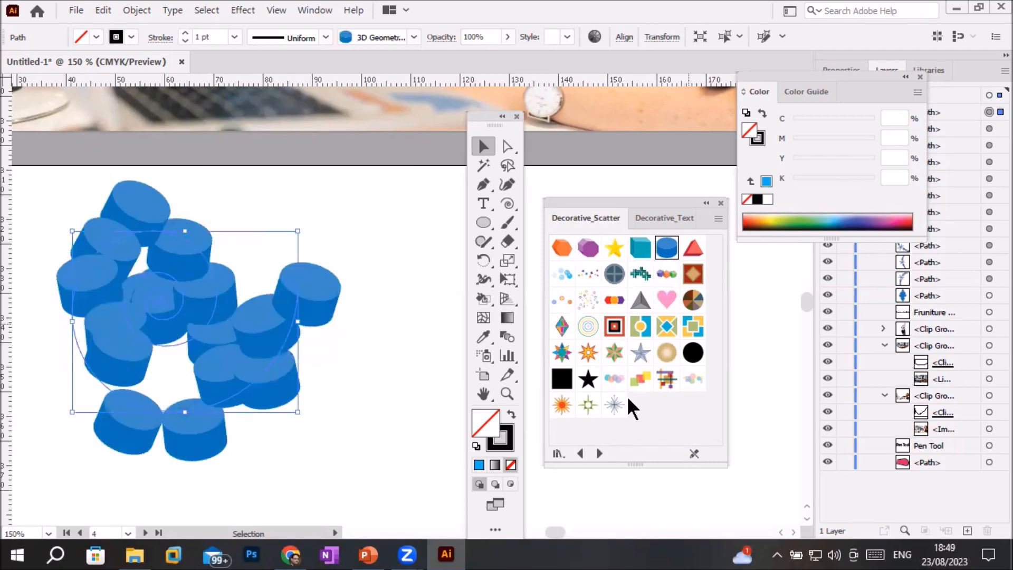
pyautogui.click(640, 380)
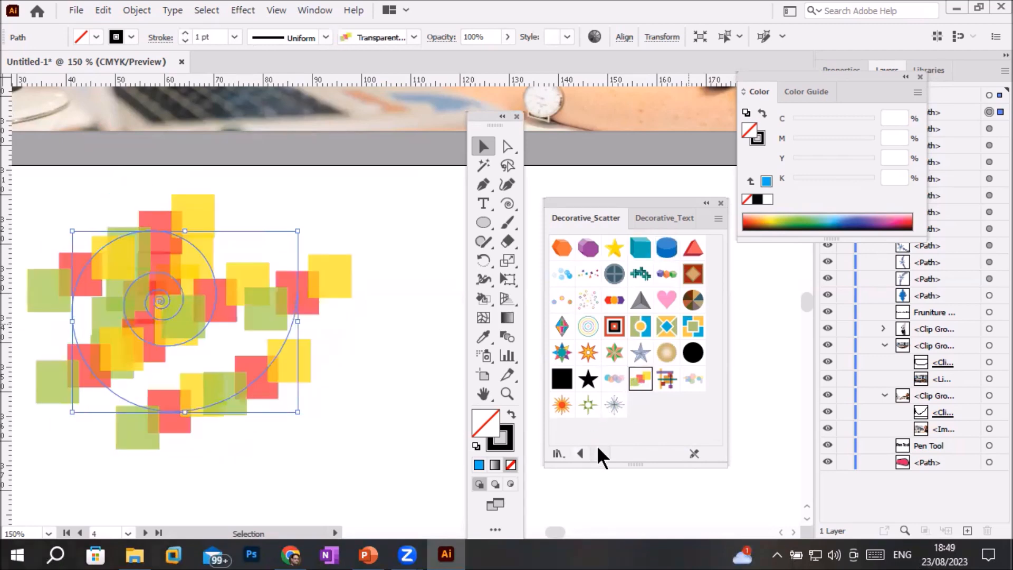
# Open the Elegant Curl & Floral Brush Set and try its ornamental stem, petal fan and Floral Leaves brushes on the spiral
pyautogui.click(598, 453)
pyautogui.click(599, 454)
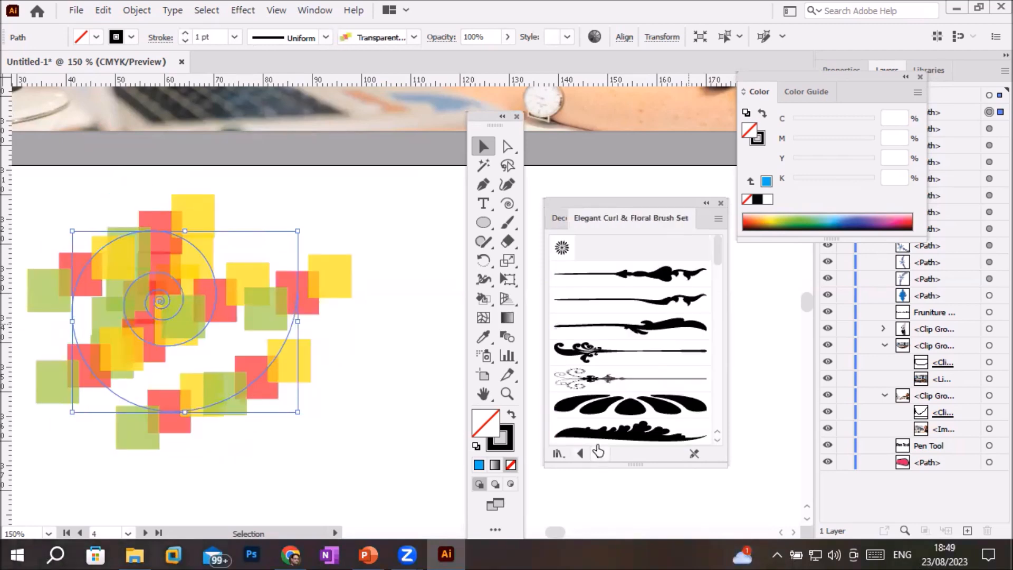
pyautogui.click(642, 277)
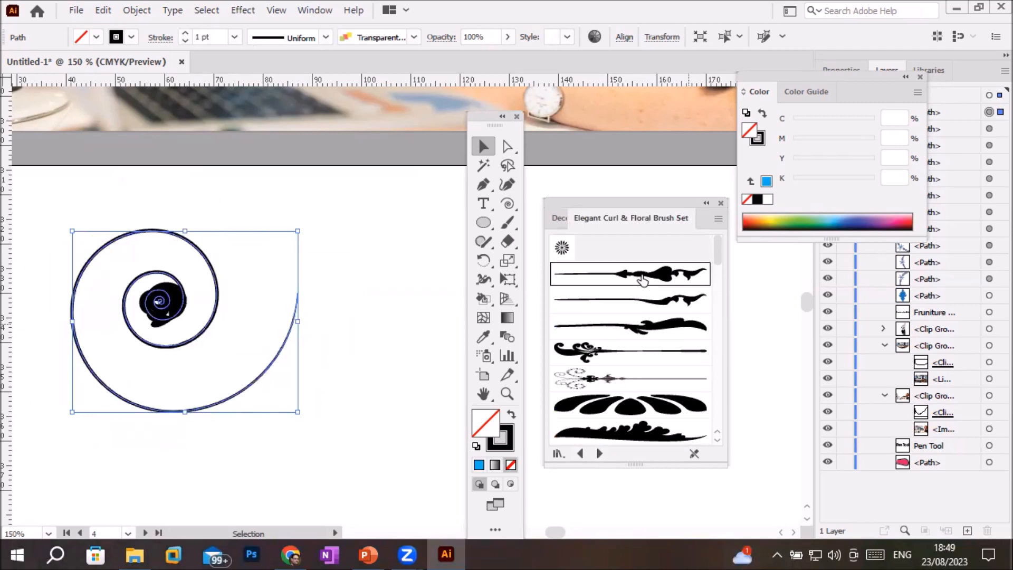
pyautogui.click(652, 310)
pyautogui.click(648, 330)
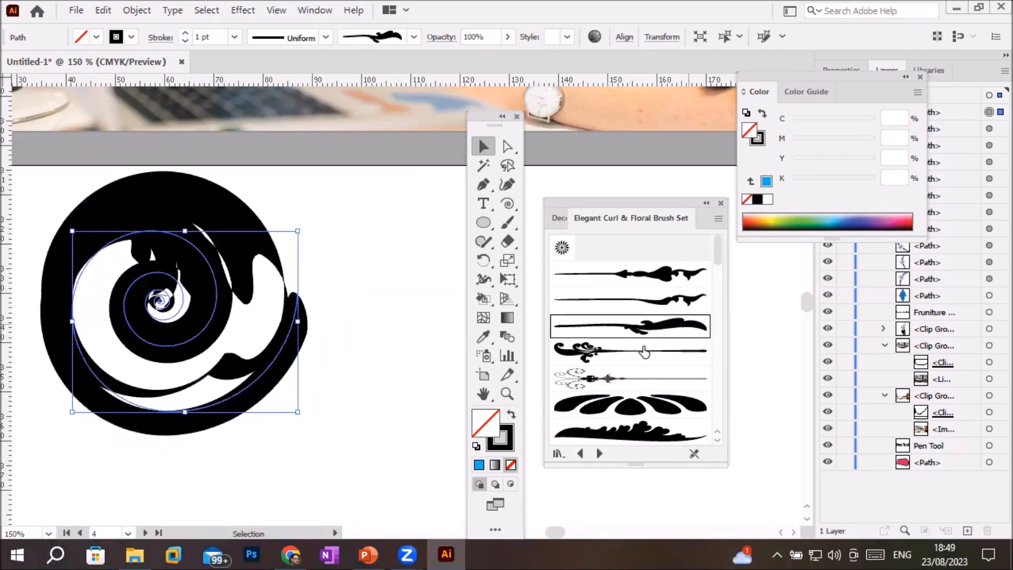
pyautogui.click(649, 395)
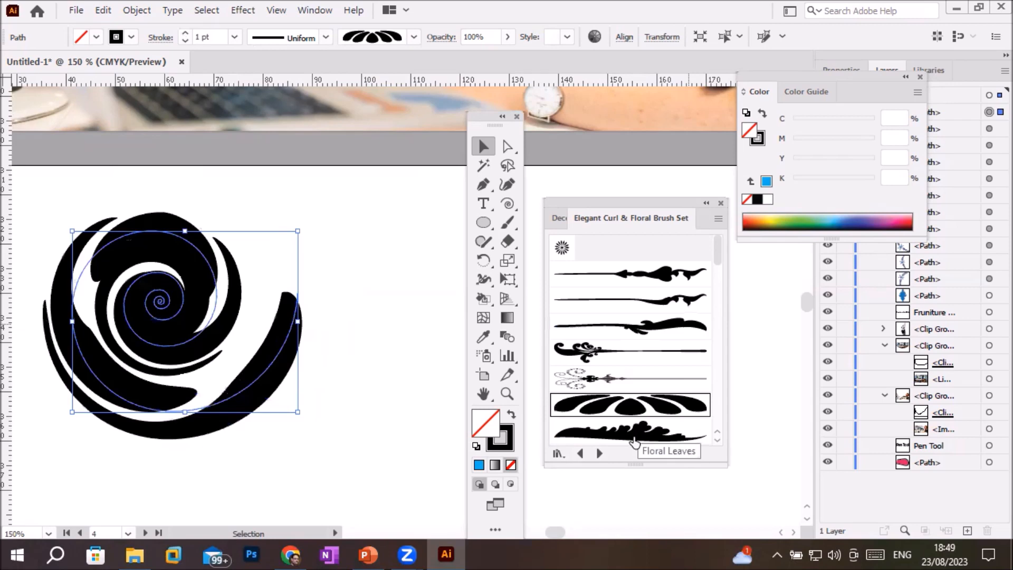
pyautogui.click(635, 442)
# Open the Image Brush Library and try its black coil, gold chain and red cross brushes on the spiral
pyautogui.click(599, 454)
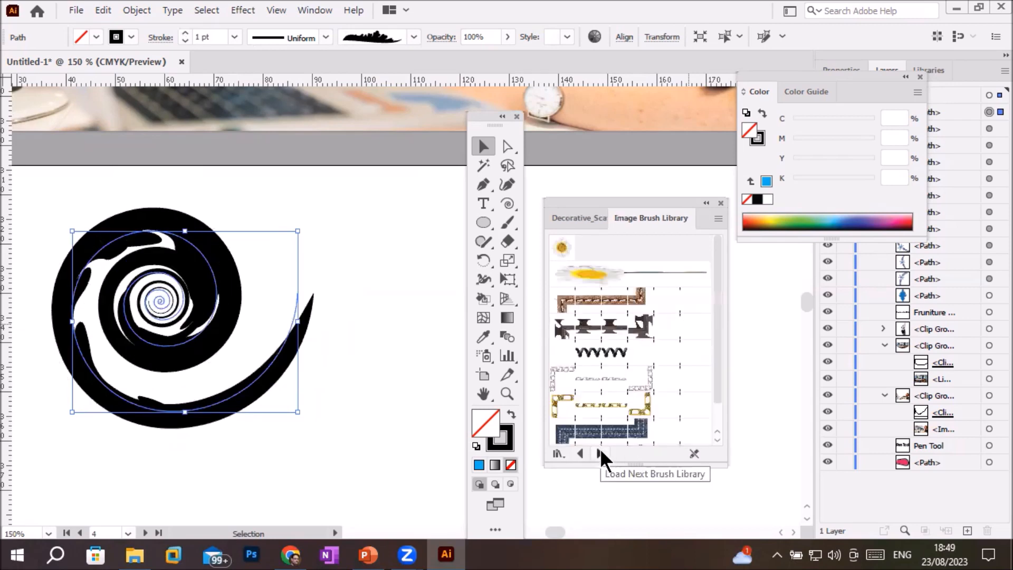
pyautogui.click(618, 356)
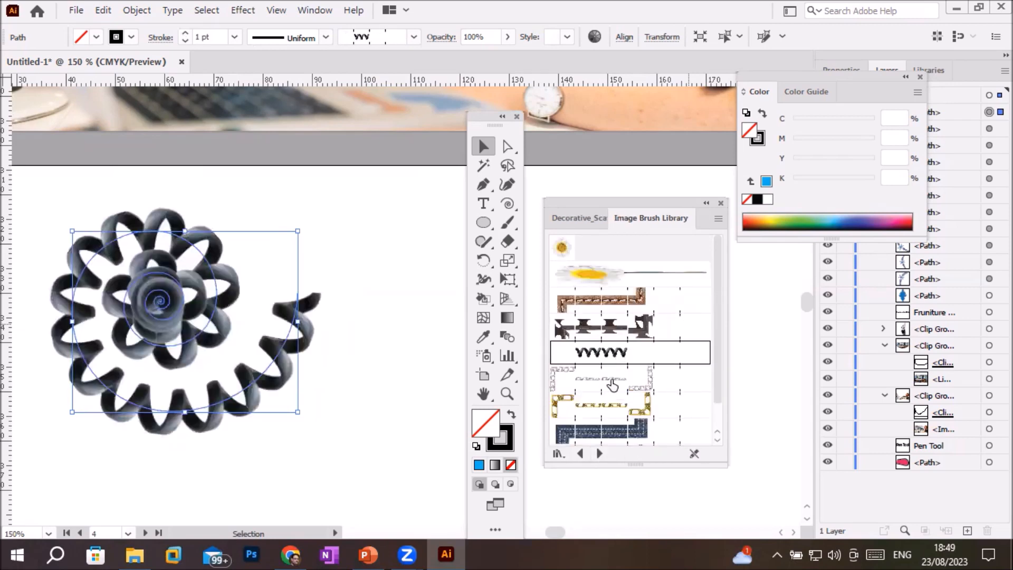
pyautogui.click(604, 406)
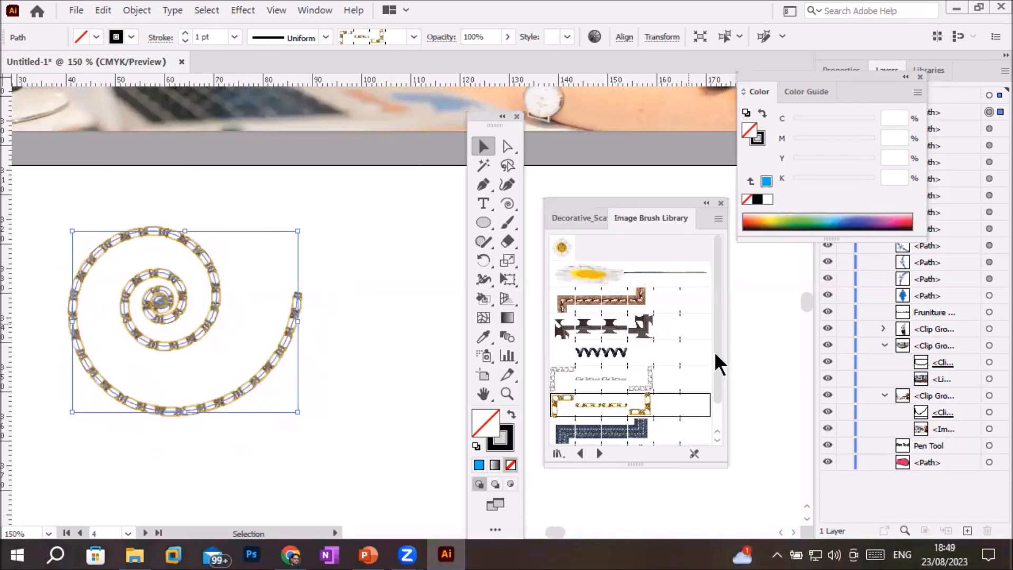
pyautogui.scroll(-2, 714, 330)
pyautogui.click(618, 431)
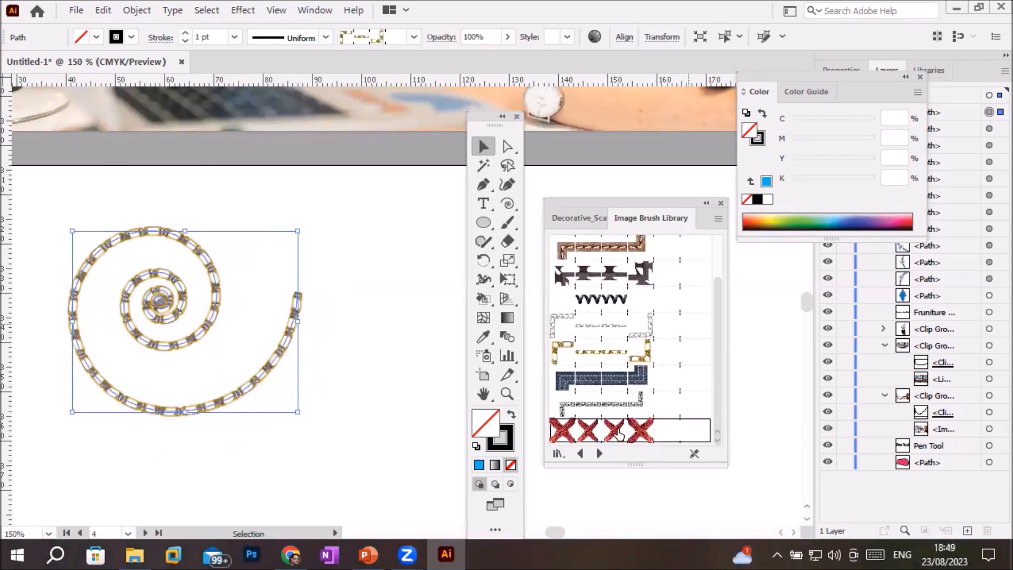
# Open the Hand Drawn brushes vector pack and try its scribble, dense zigzag and rough multi-line stroke brushes on the spiral
pyautogui.click(597, 454)
pyautogui.click(595, 456)
pyautogui.click(628, 406)
pyautogui.click(639, 386)
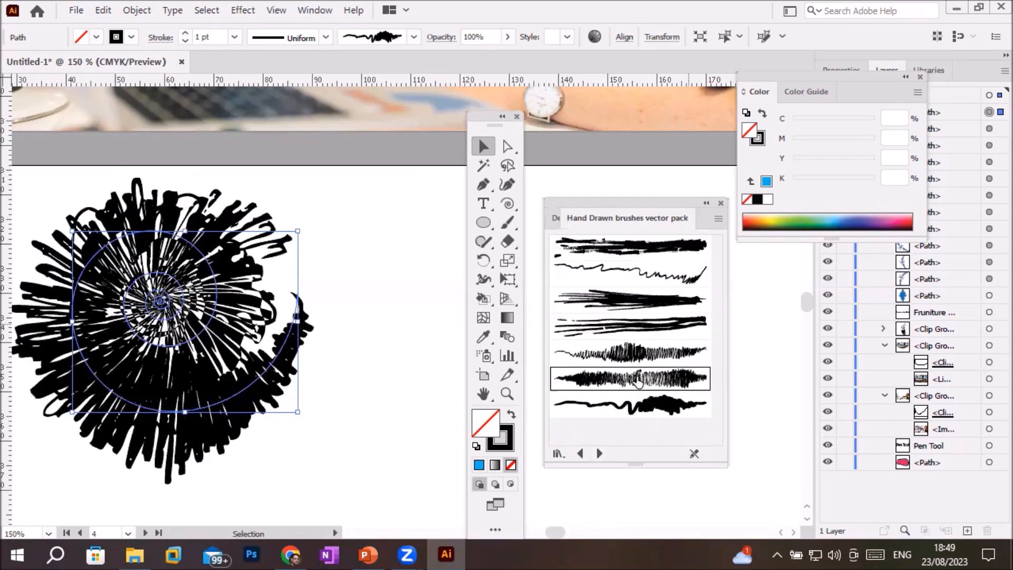
pyautogui.click(652, 356)
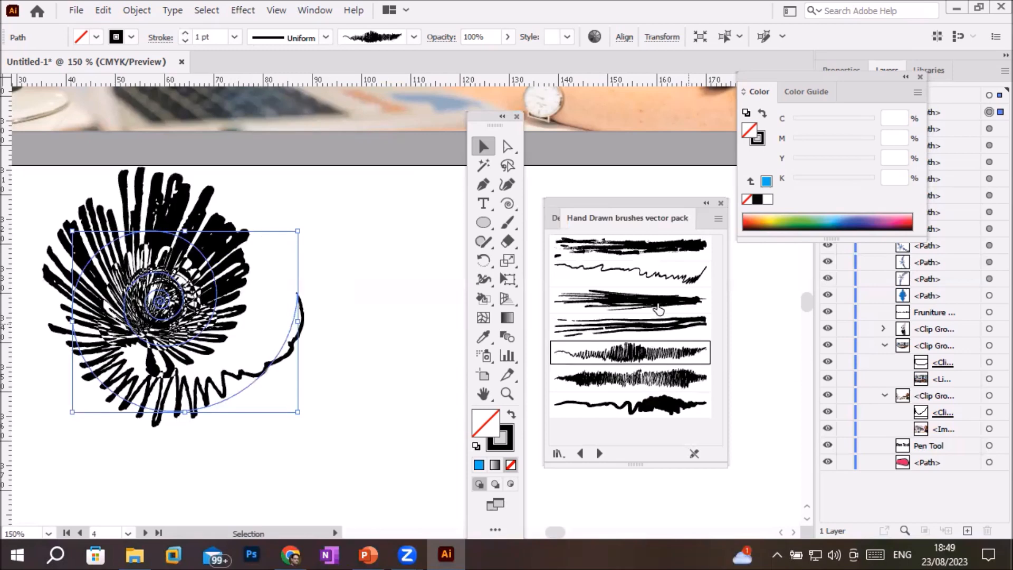
pyautogui.click(657, 306)
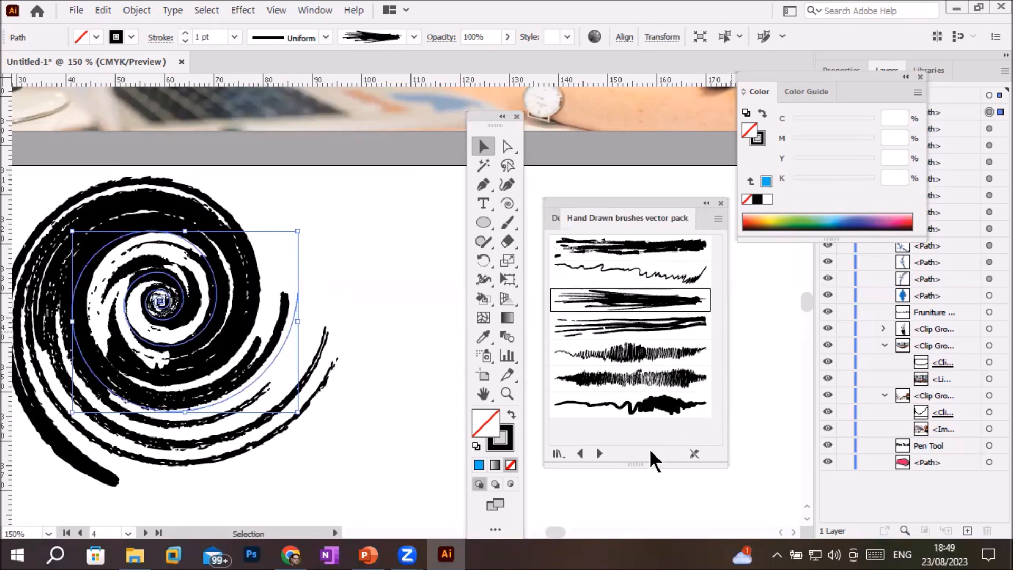
# Open the 6d Art Pen Brushes library and try several pen sizes on the spiral, including the 27 pt ones and a thin one
pyautogui.click(596, 453)
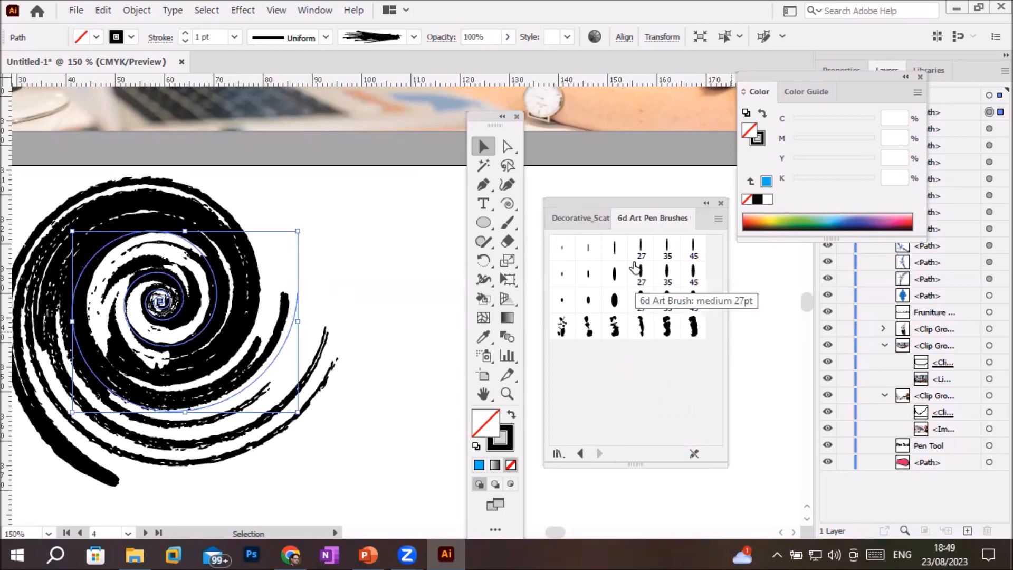
pyautogui.click(614, 249)
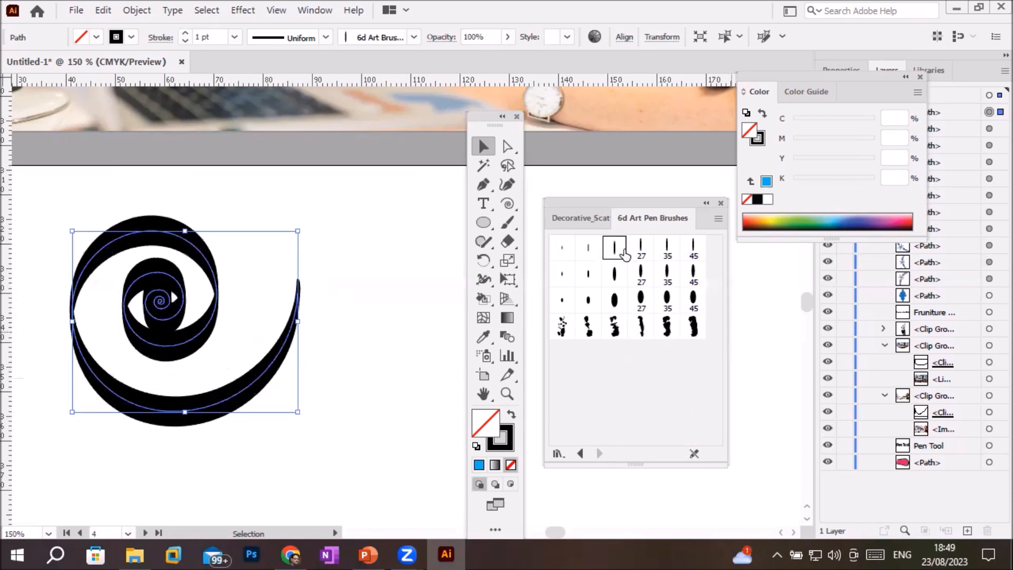
pyautogui.click(641, 251)
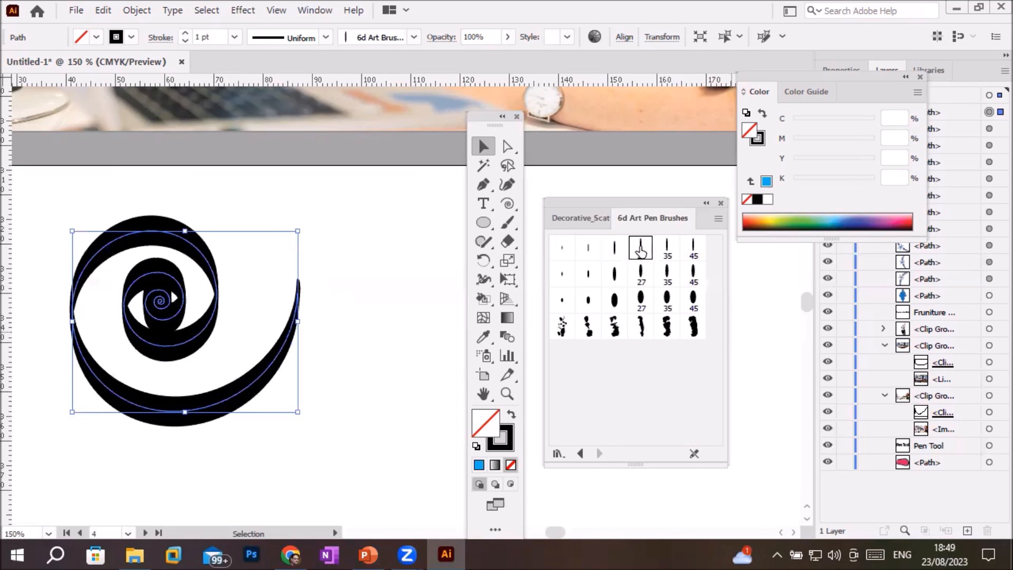
pyautogui.click(640, 275)
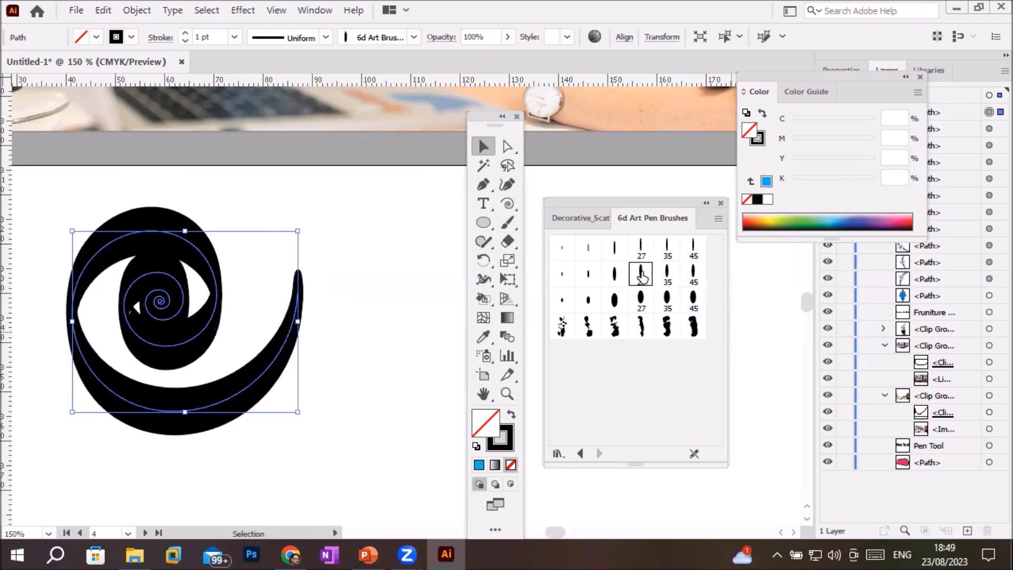
pyautogui.click(561, 273)
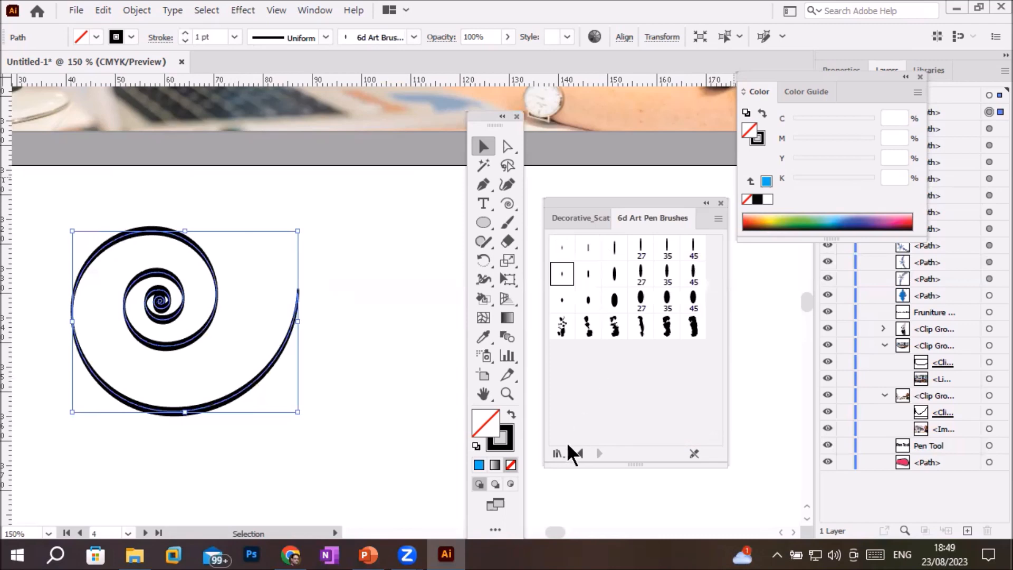
# Go back to the Artistic_ScrollPen brush library, apply its wavy four-line brush to the spiral, and deselect it
pyautogui.click(579, 452)
pyautogui.click(579, 452)
pyautogui.click(579, 451)
pyautogui.click(578, 452)
pyautogui.click(578, 452)
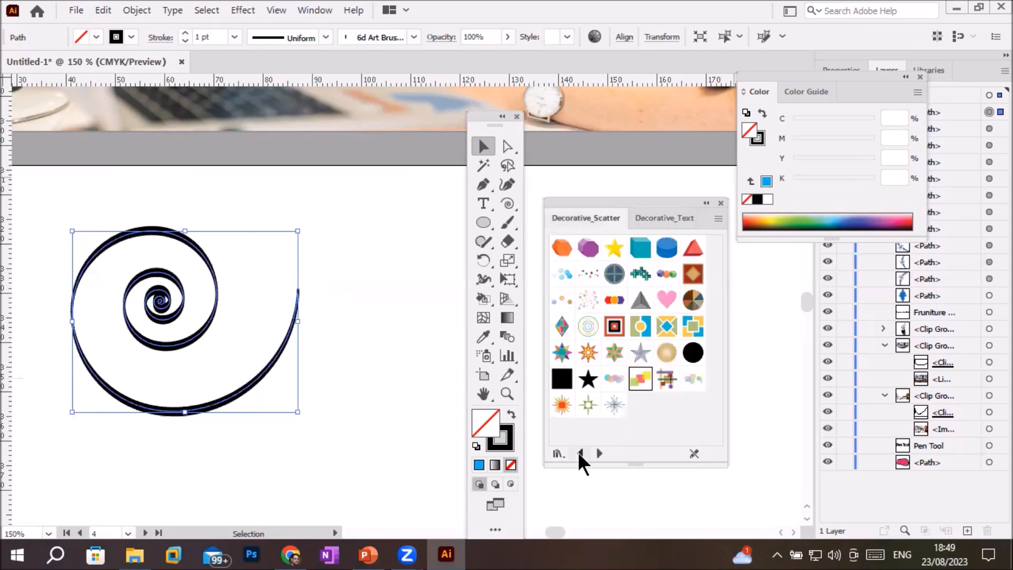
pyautogui.click(579, 452)
pyautogui.click(578, 452)
pyautogui.click(579, 451)
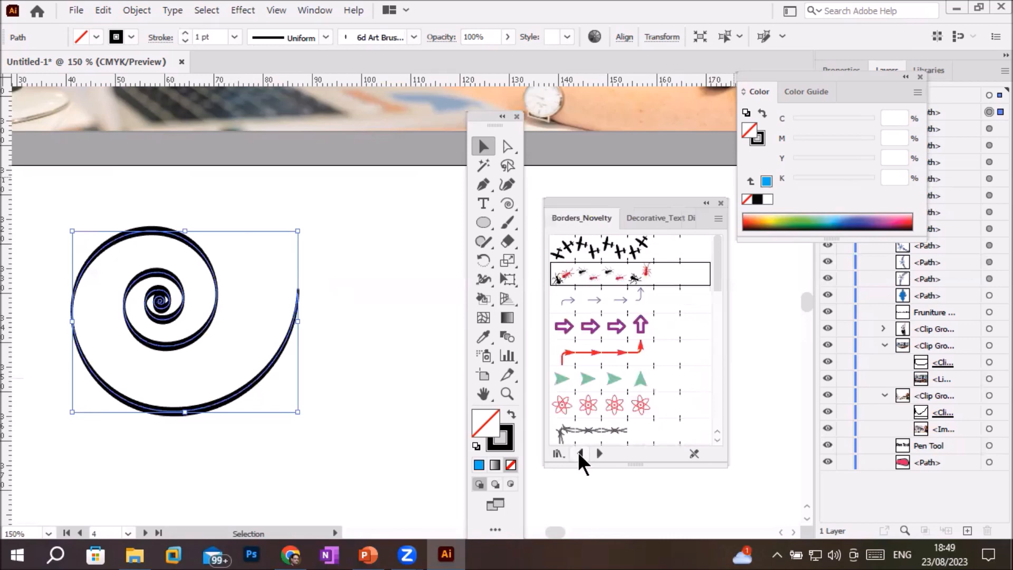
pyautogui.click(578, 453)
pyautogui.click(579, 452)
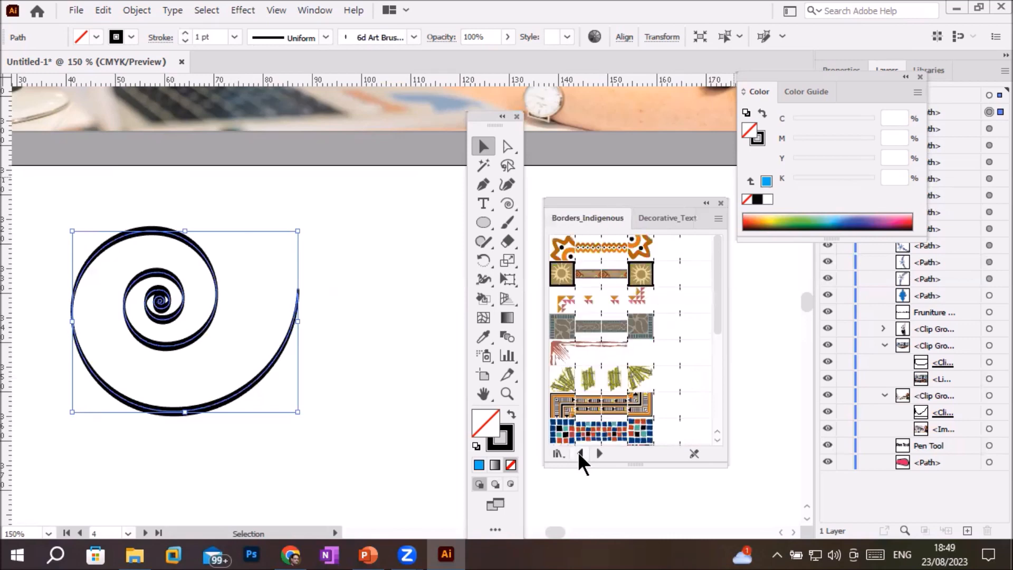
pyautogui.click(579, 452)
pyautogui.click(579, 452)
pyautogui.click(578, 452)
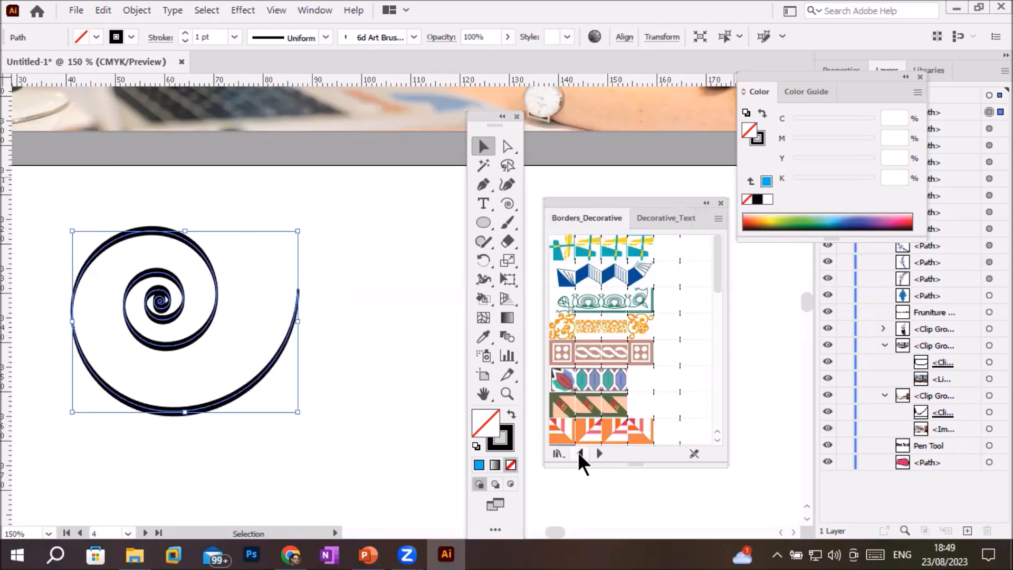
pyautogui.click(579, 452)
pyautogui.click(579, 452)
pyautogui.click(579, 452)
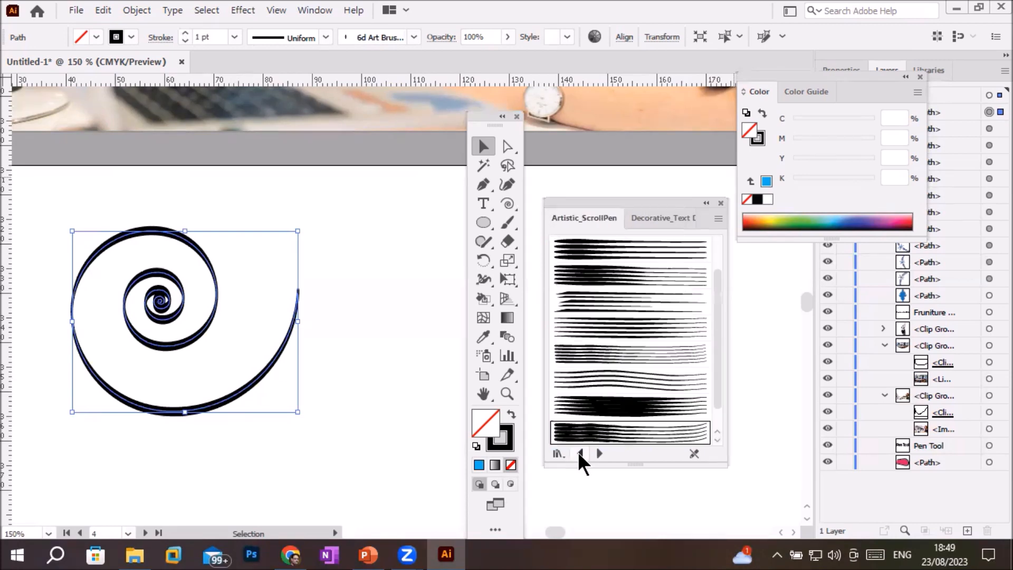
pyautogui.click(621, 358)
pyautogui.click(621, 379)
pyautogui.click(342, 449)
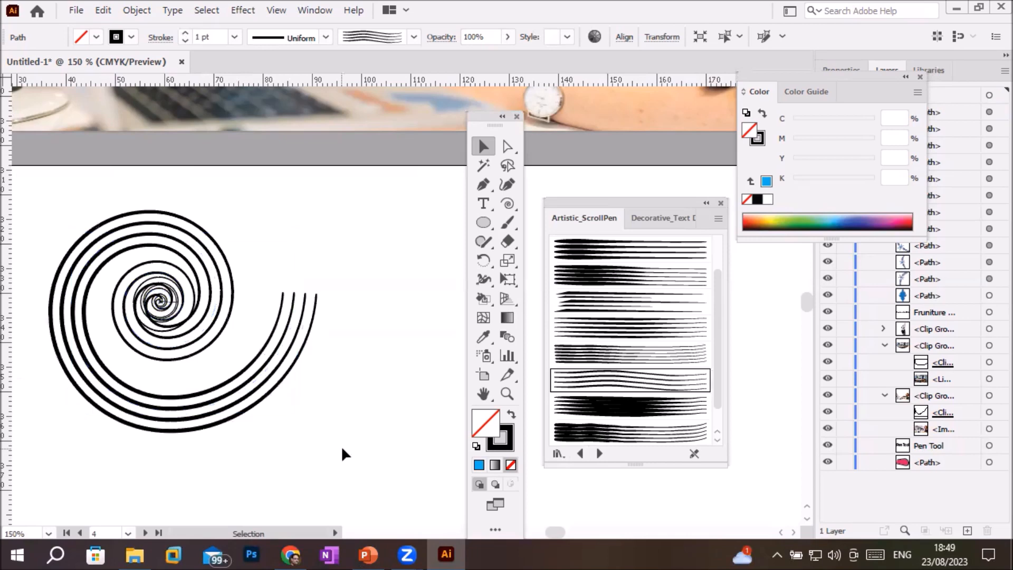
# Move the four-line spiral down the artboard, well clear of its upper edge
pyautogui.scroll(-3, 347, 445)
pyautogui.press('space')
pyautogui.moveTo(353, 466); pyautogui.dragTo(296, 317)
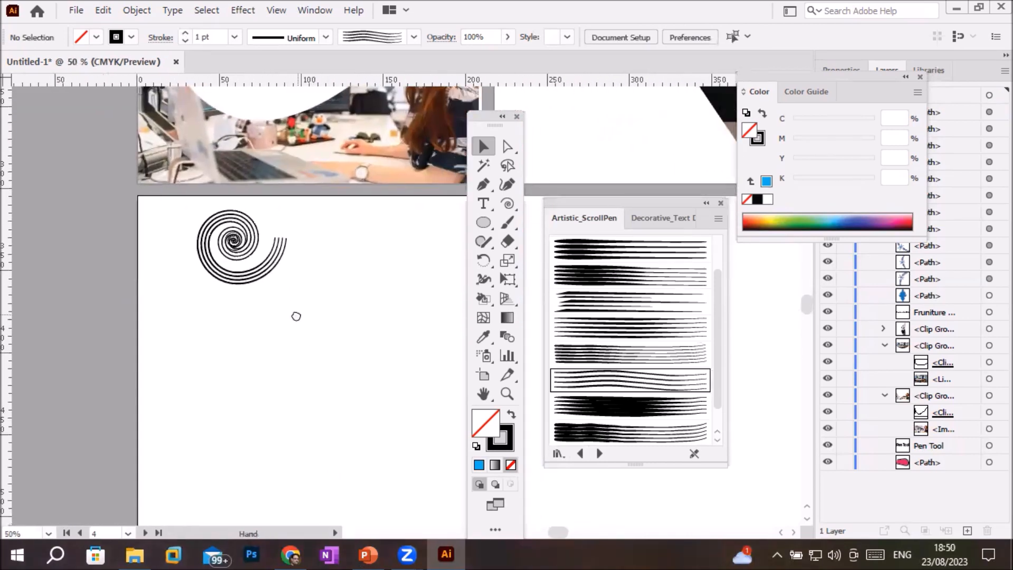
pyautogui.moveTo(255, 281); pyautogui.dragTo(243, 400)
pyautogui.scroll(1, 245, 396)
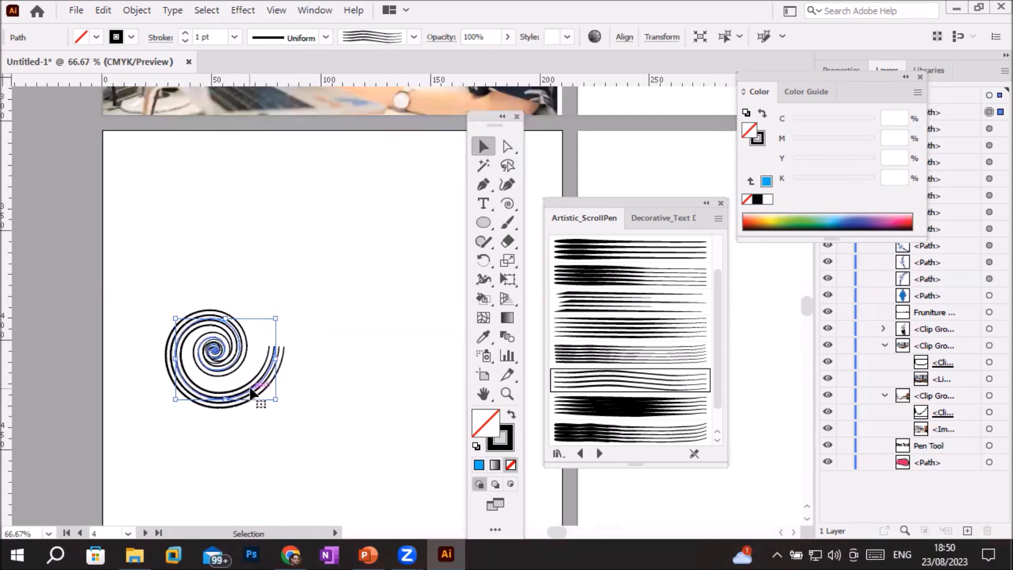
# Reflect a copy of the spiral across a vertical axis placed at its outer open end
pyautogui.click(482, 256)
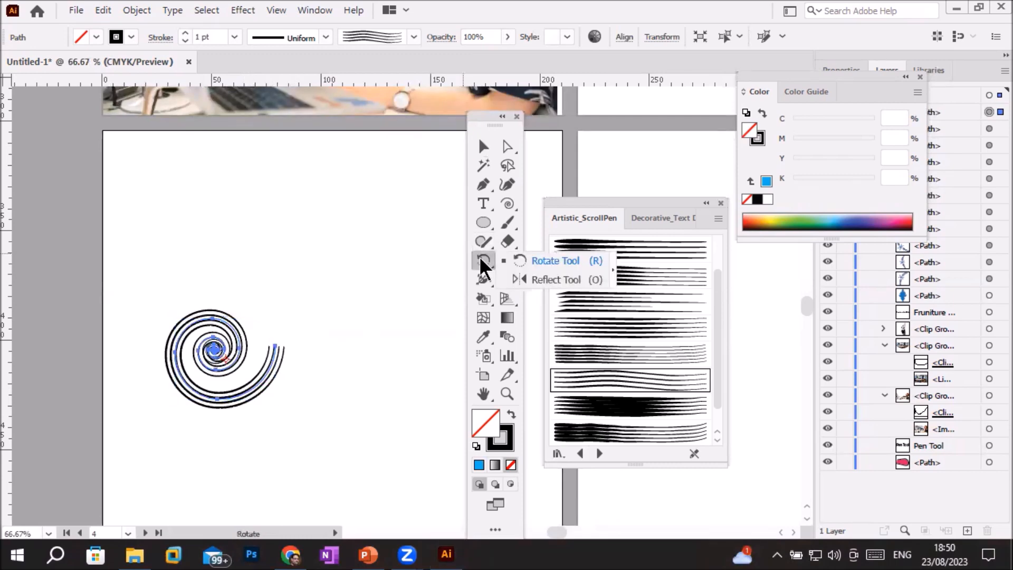
pyautogui.click(539, 276)
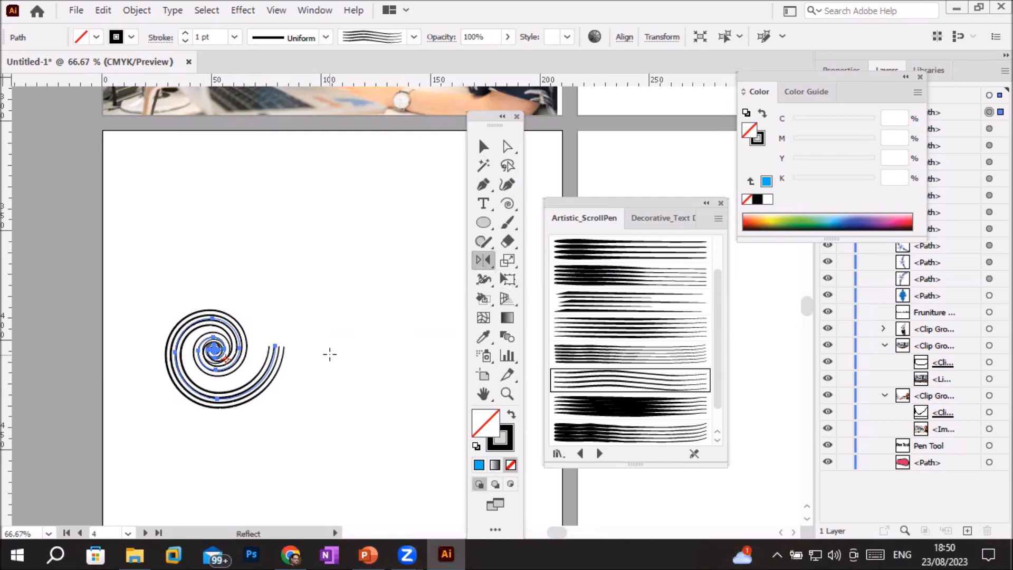
pyautogui.keyDown('alt'); pyautogui.click(285, 348); pyautogui.keyUp('alt')
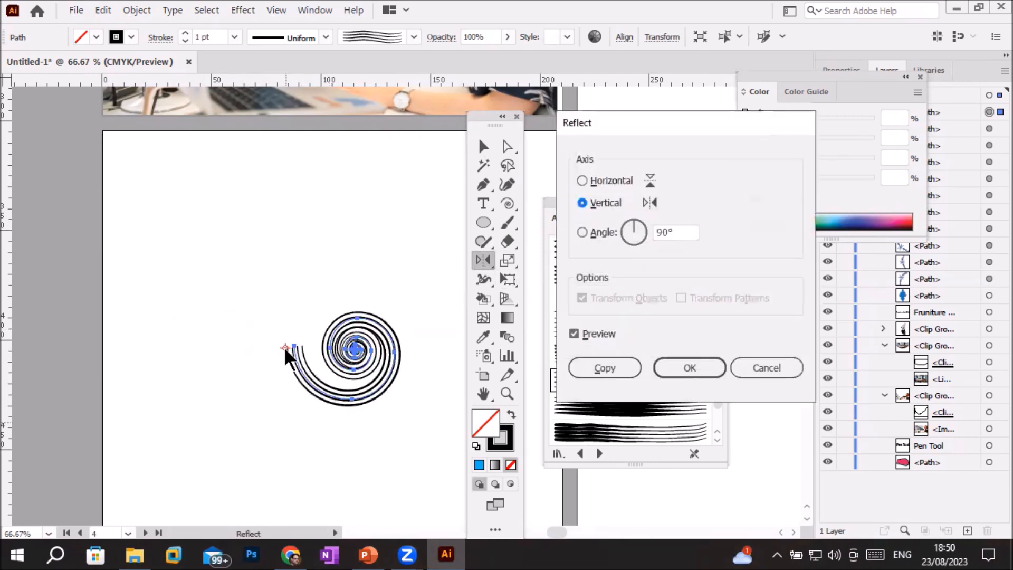
pyautogui.click(602, 370)
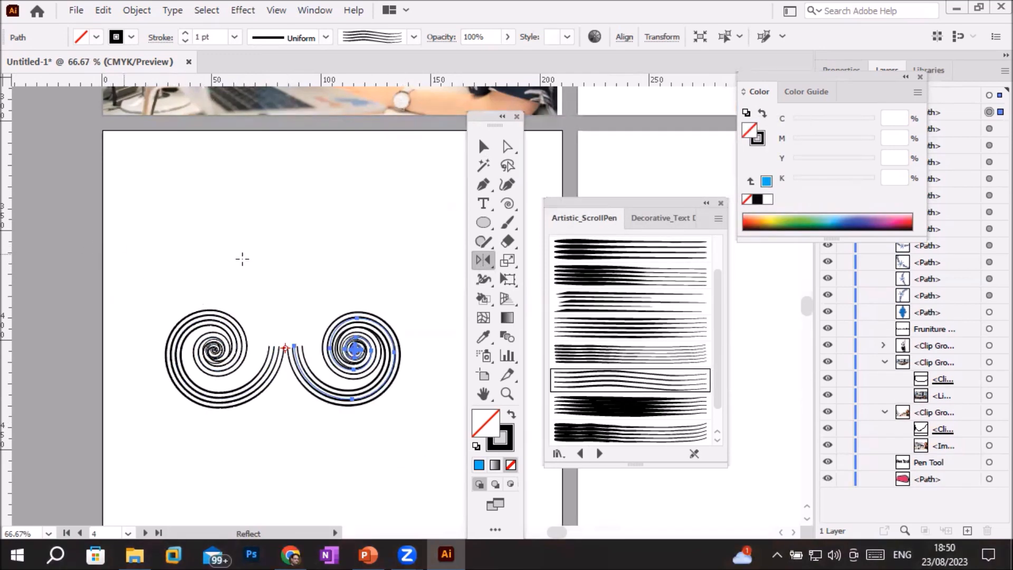
# Select both spirals and reflect a copy of the pair across a horizontal axis placed just above their open ends
pyautogui.click(483, 146)
pyautogui.moveTo(141, 259); pyautogui.dragTo(412, 442)
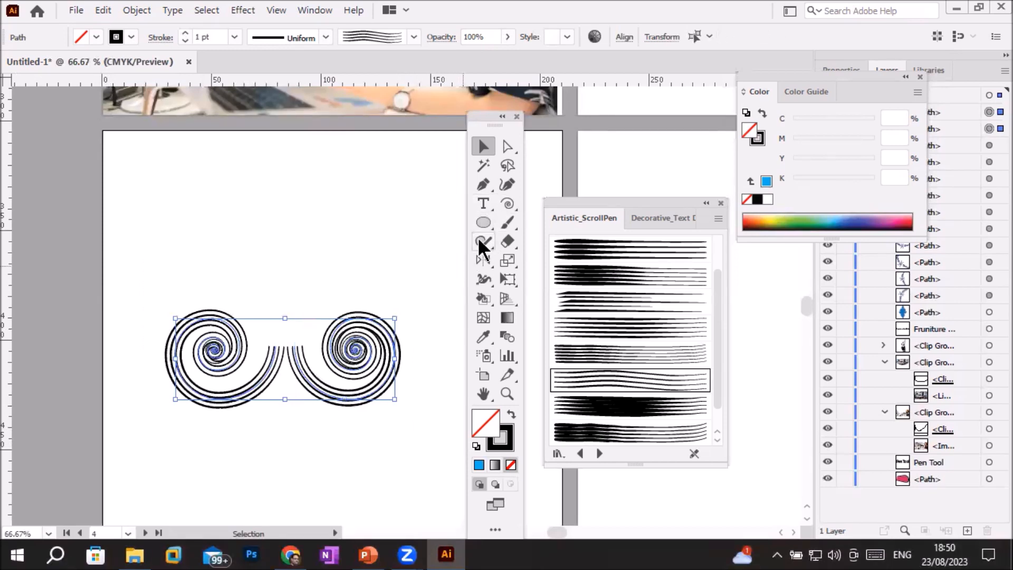
pyautogui.click(482, 260)
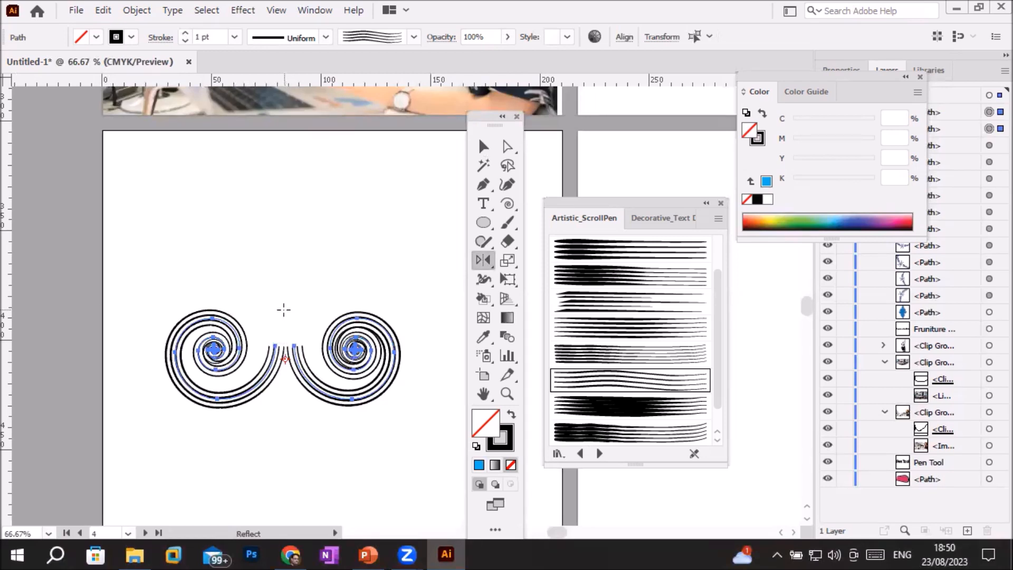
pyautogui.keyDown('alt'); pyautogui.click(285, 340); pyautogui.keyUp('alt')
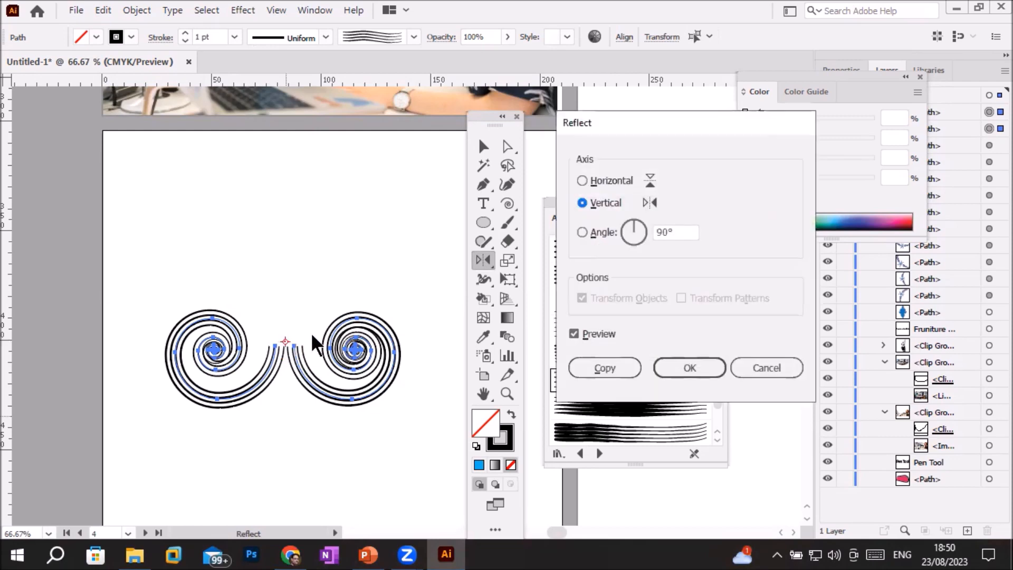
pyautogui.click(599, 180)
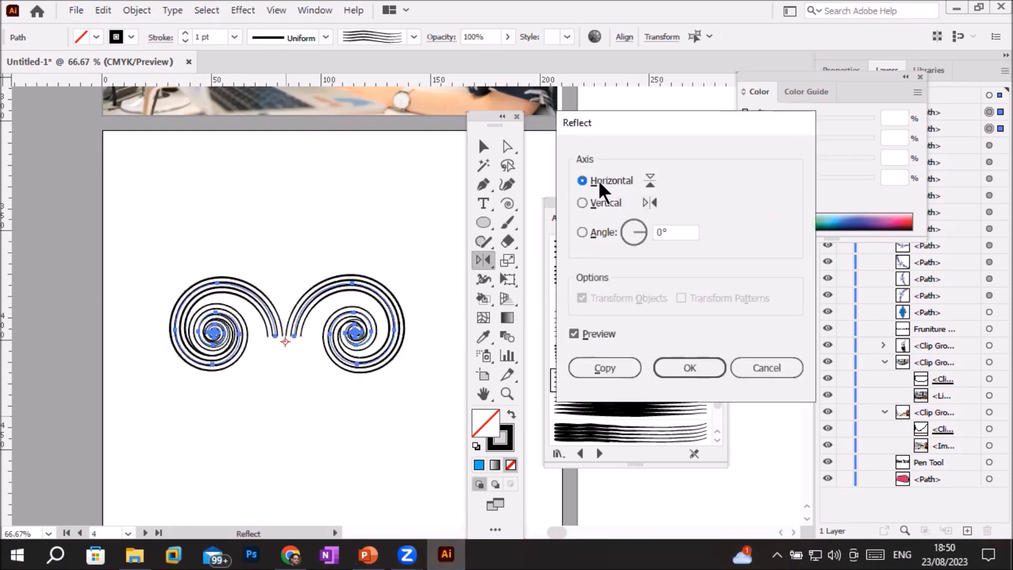
pyautogui.click(605, 368)
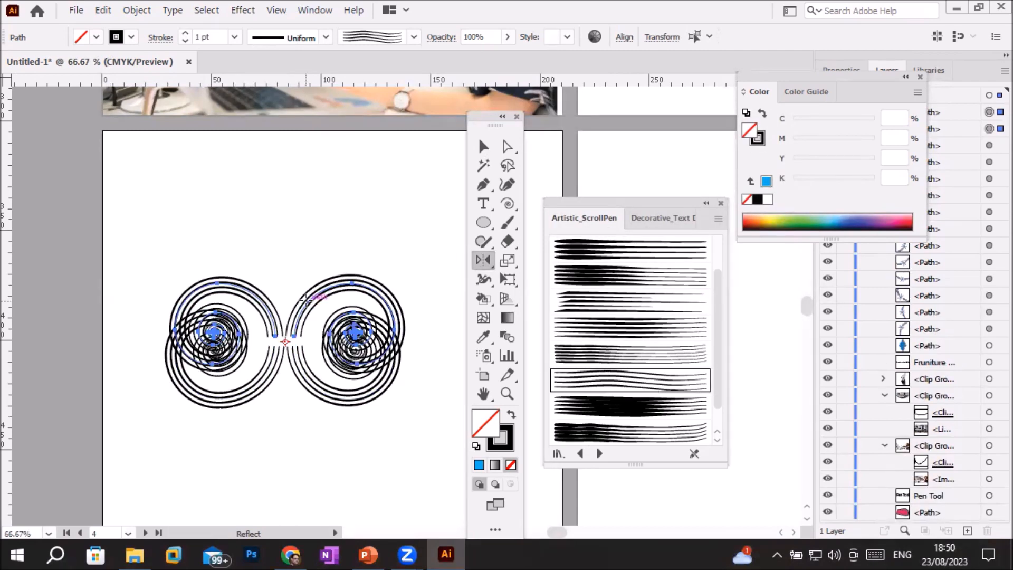
# Nudge the reflected pair upward until it just touches the lower spirals, and shift it slightly left to line up with them
pyautogui.press('Up')
pyautogui.press('Up')
pyautogui.press('Up')
pyautogui.press('Up')
pyautogui.press('Up')
pyautogui.press('Up')
pyautogui.press('Up')
pyautogui.press('Up')
pyautogui.press('Up')
pyautogui.press('Up')
pyautogui.press('Up')
pyautogui.press('Up')
pyautogui.press('Up')
pyautogui.press('Up')
pyautogui.press('Up')
pyautogui.press('Up')
pyautogui.press('Up')
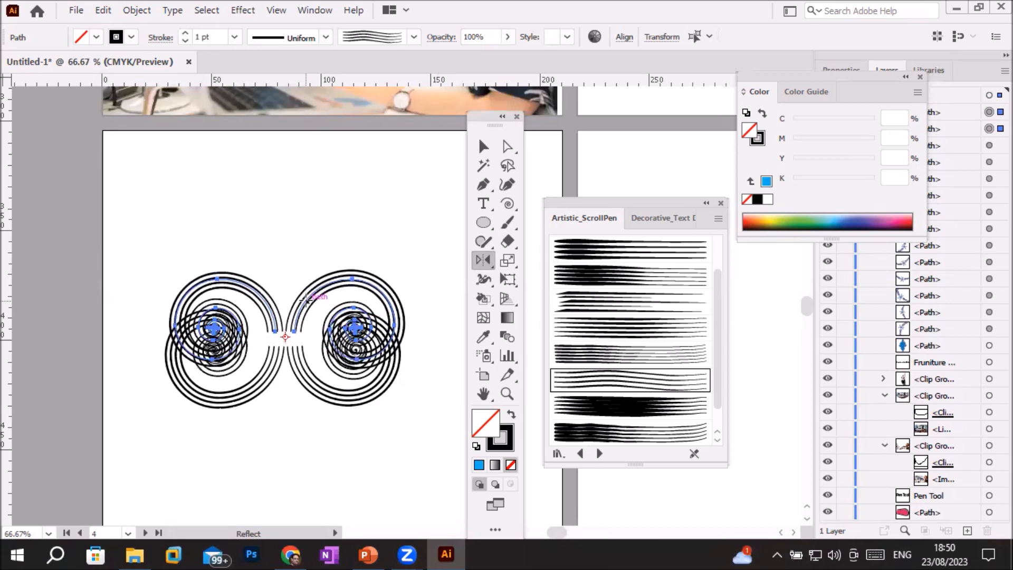
pyautogui.press('Up')
pyautogui.press('Up')
pyautogui.press('Up')
pyautogui.press('Up')
pyautogui.press('Up')
pyautogui.press('Up')
pyautogui.press('Up')
pyautogui.press('Up')
pyautogui.press('Up')
pyautogui.press('Up')
pyautogui.press('Up')
pyautogui.press('Up')
pyautogui.press('Up')
pyautogui.press('Up')
pyautogui.press('Up')
pyautogui.press('Up')
pyautogui.press('Up')
pyautogui.press('Up')
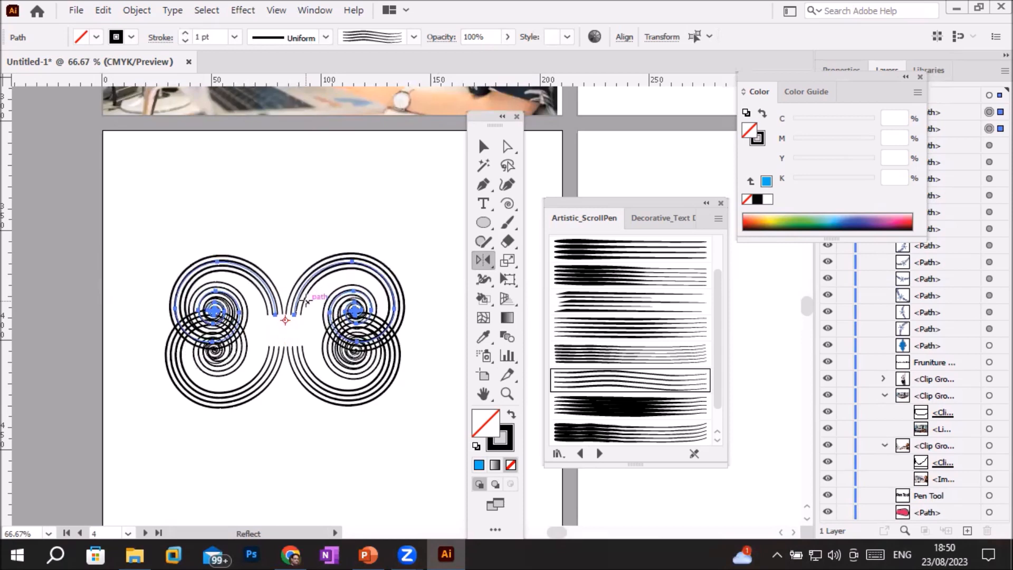
pyautogui.press('Up')
pyautogui.press('Up')
pyautogui.press('Up')
pyautogui.press('Up')
pyautogui.press('Up')
pyautogui.press('Up')
pyautogui.press('Up')
pyautogui.press('Up')
pyautogui.press('Up')
pyautogui.press('Up')
pyautogui.press('Up')
pyautogui.press('Up')
pyautogui.press('Up')
pyautogui.press('Up')
pyautogui.press('Up')
pyautogui.press('Up')
pyautogui.press('Up')
pyautogui.press('Up')
pyautogui.press('Up')
pyautogui.press('Up')
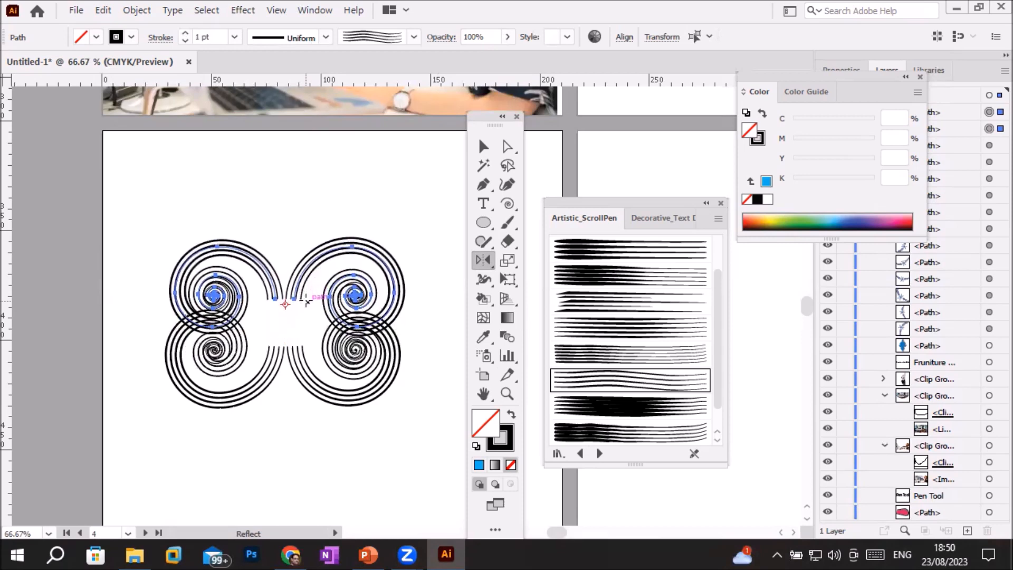
pyautogui.press('Up')
pyautogui.press('Up')
pyautogui.press('Up')
pyautogui.press('Up')
pyautogui.press('Up')
pyautogui.press('Up')
pyautogui.press('Up')
pyautogui.press('Up')
pyautogui.press('Up')
pyautogui.press('Up')
pyautogui.press('Up')
pyautogui.press('Up')
pyautogui.press('Up')
pyautogui.press('Up')
pyautogui.press('Up')
pyautogui.press('Up')
pyautogui.press('Up')
pyautogui.press('Up')
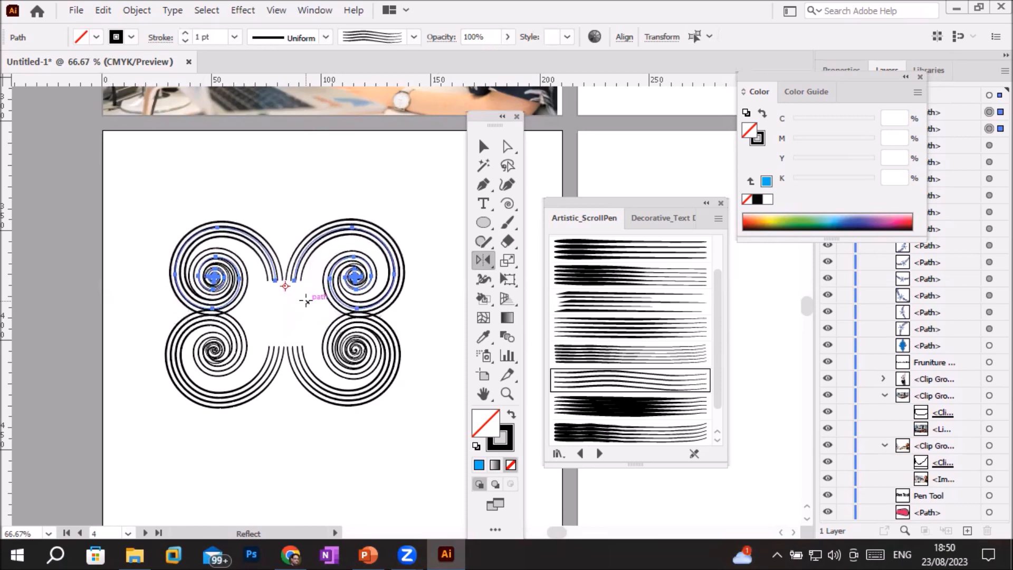
pyautogui.press('Up')
pyautogui.press('Up')
pyautogui.press('Up')
pyautogui.press('Up')
pyautogui.press('Up')
pyautogui.press('Up')
pyautogui.press('Up')
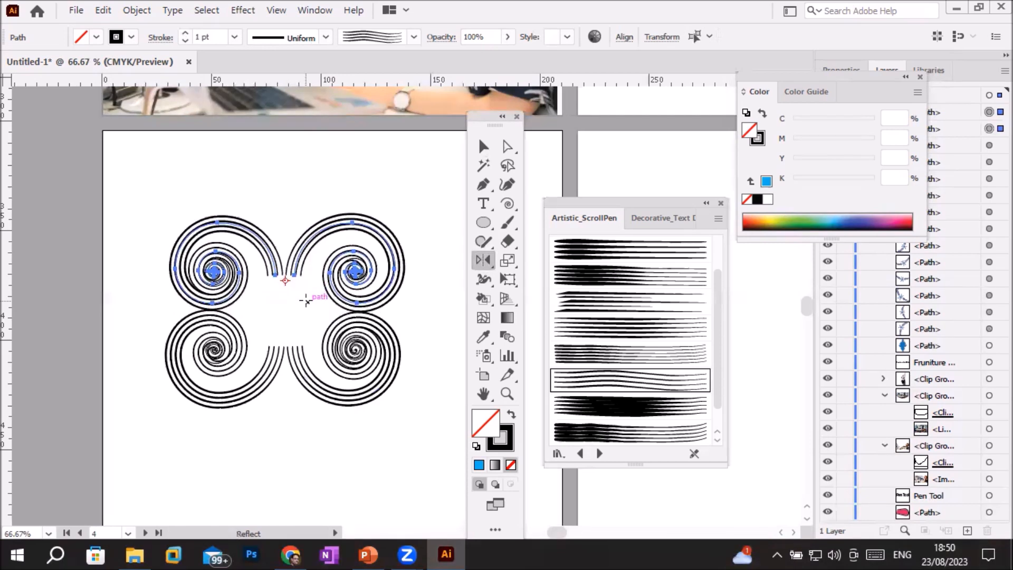
pyautogui.press('Left')
pyautogui.press('Left')
pyautogui.press('Left')
pyautogui.press('Left')
pyautogui.press('Left')
pyautogui.press('Left')
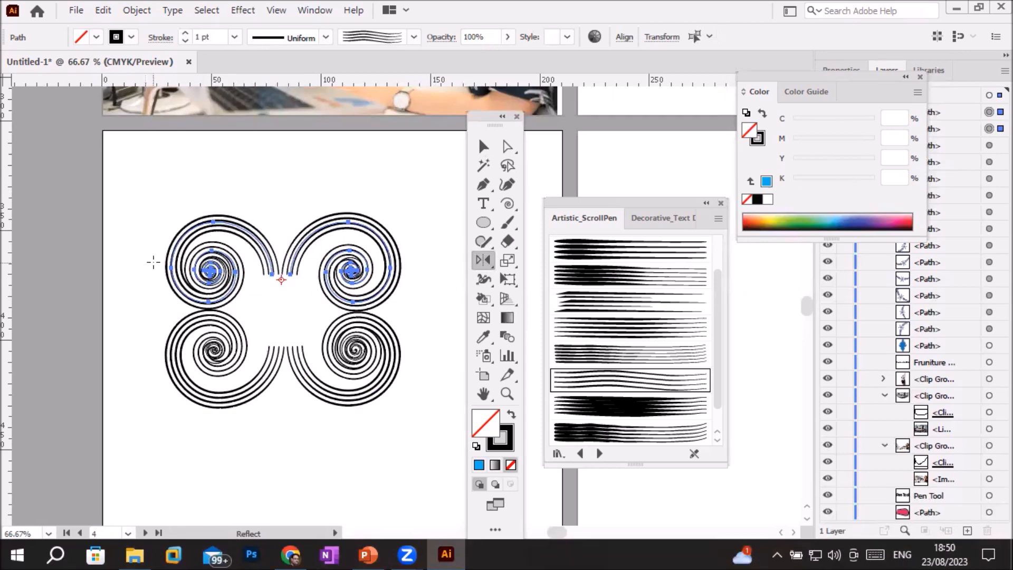
# Select all four spirals, scale them down to an ornament about 40 mm wide, and place it in the artboard's upper-left corner
pyautogui.click(482, 146)
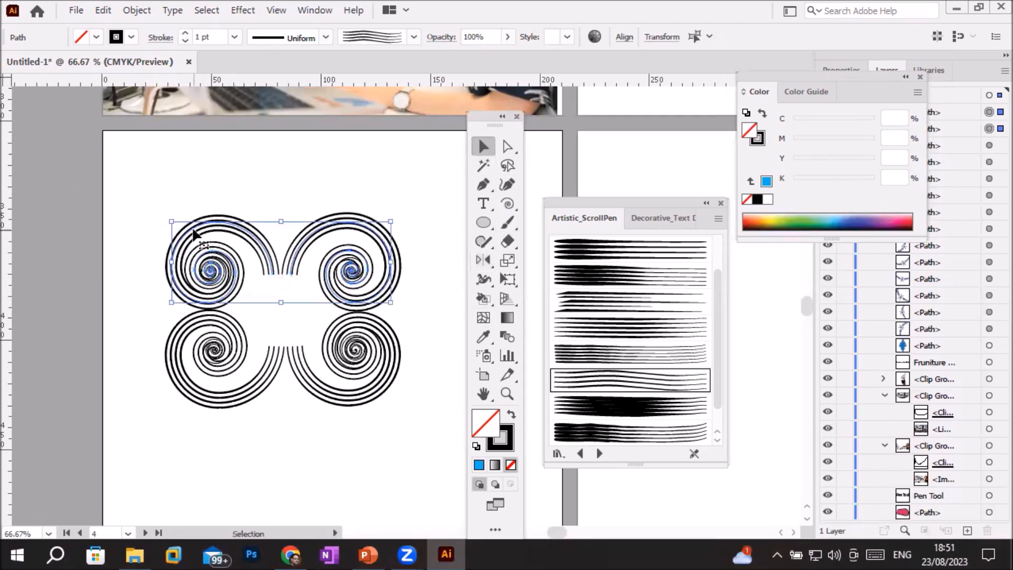
pyautogui.moveTo(131, 183); pyautogui.dragTo(415, 440)
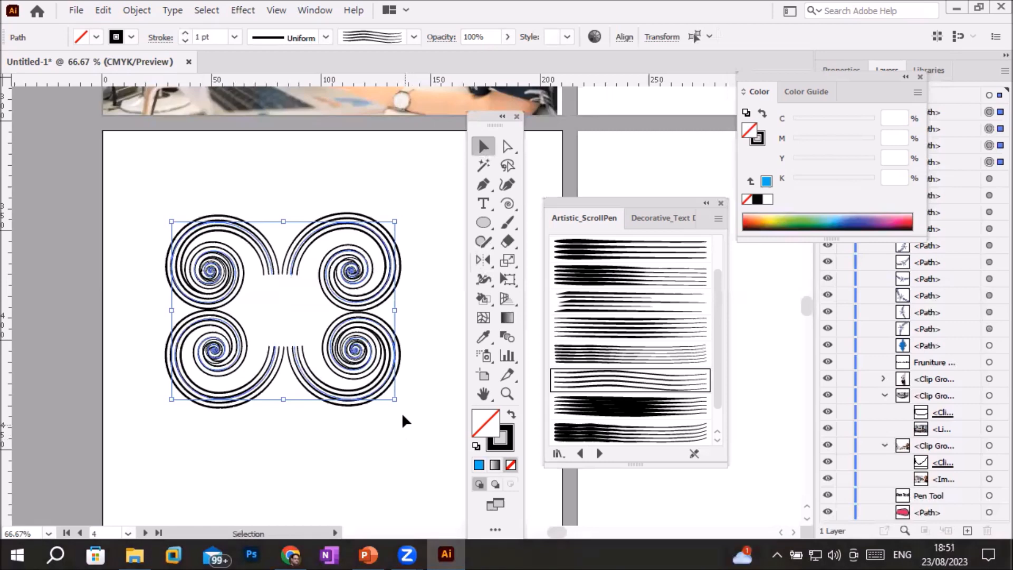
pyautogui.moveTo(401, 404)
pyautogui.mouseDown()
pyautogui.moveTo(380, 364)
pyautogui.moveTo(258, 311)
pyautogui.moveTo(195, 213)
pyautogui.mouseUp()
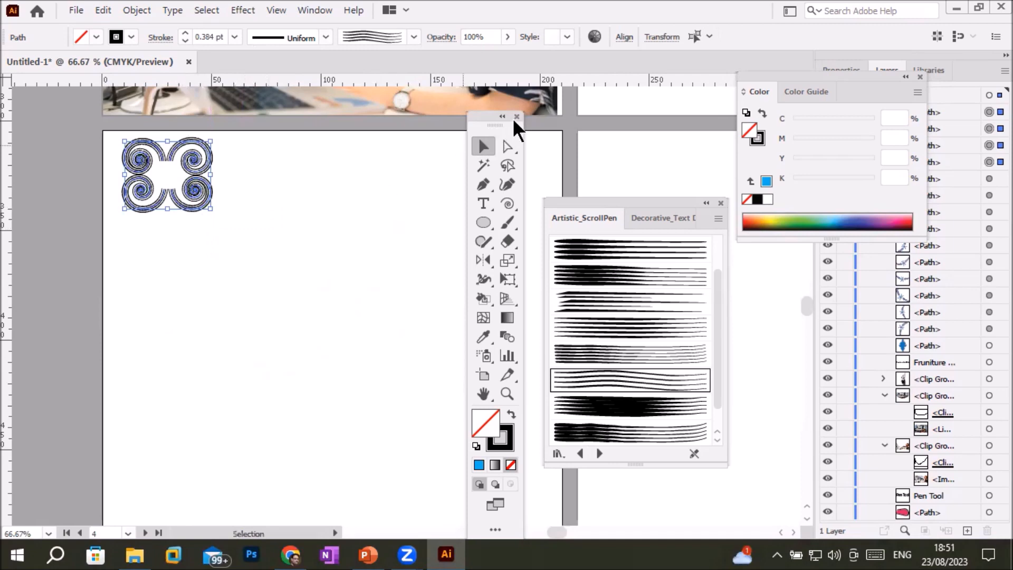
# Clear the tools off the artboard, copy the ornament to its right, and repeat the copy to make a row of four
pyautogui.moveTo(481, 117); pyautogui.dragTo(657, 188)
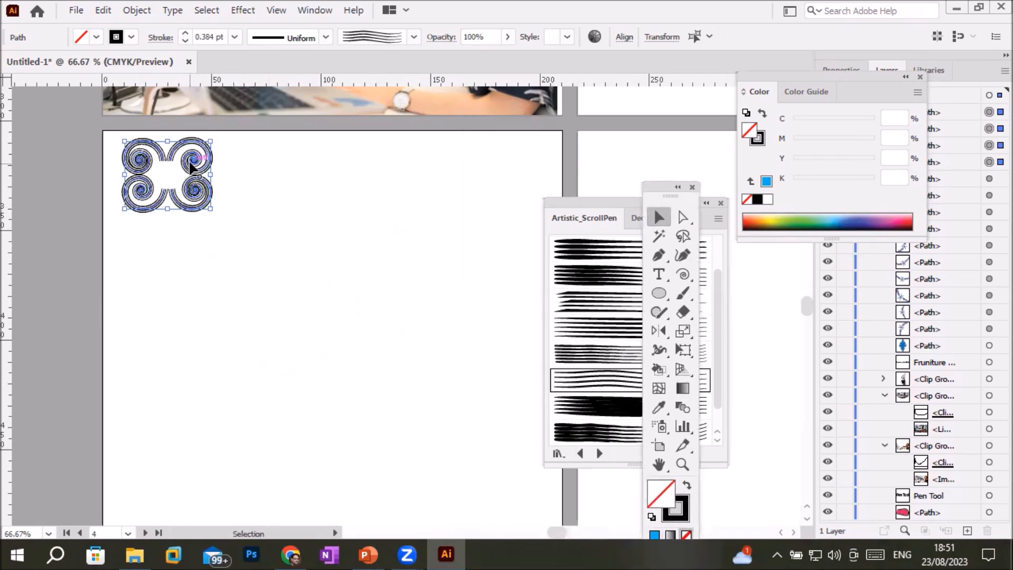
pyautogui.moveTo(187, 160); pyautogui.dragTo(299, 160)
pyautogui.hotkey('ctrl', 'd')
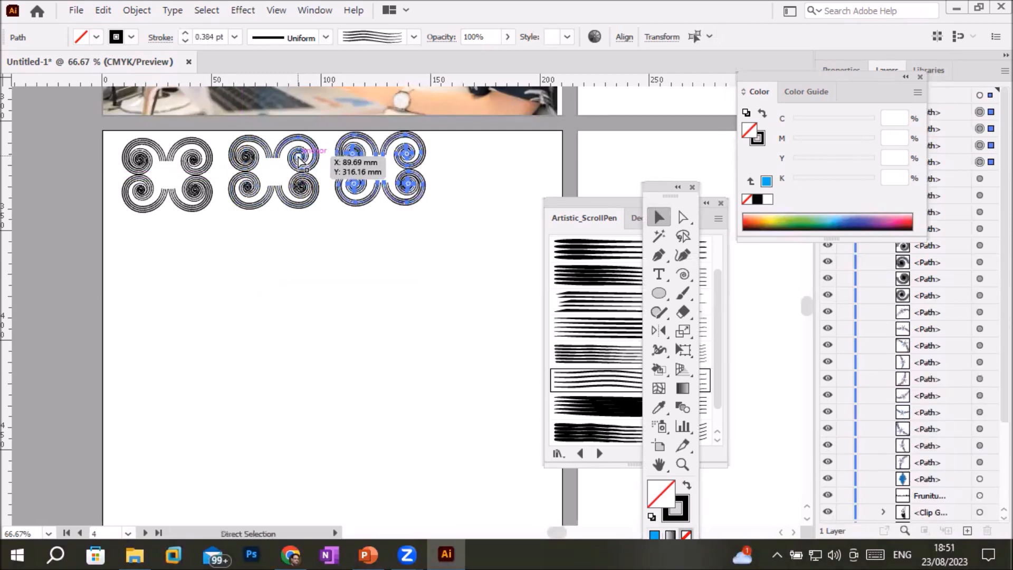
pyautogui.hotkey('ctrl', 'd')
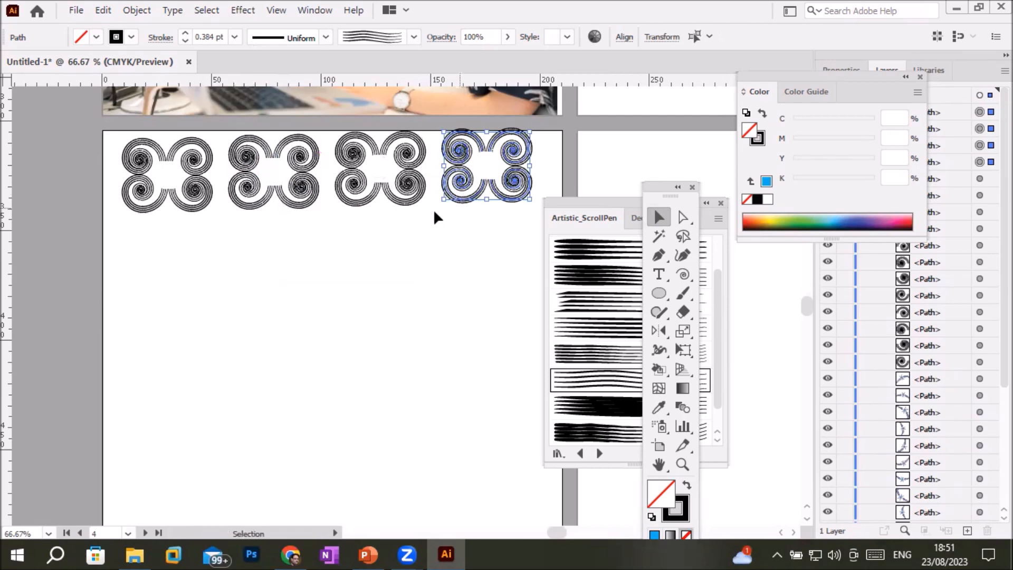
# Copy the row of four ornaments downward and repeat the copy until six rows fill the artboard
pyautogui.moveTo(125, 166); pyautogui.dragTo(500, 298)
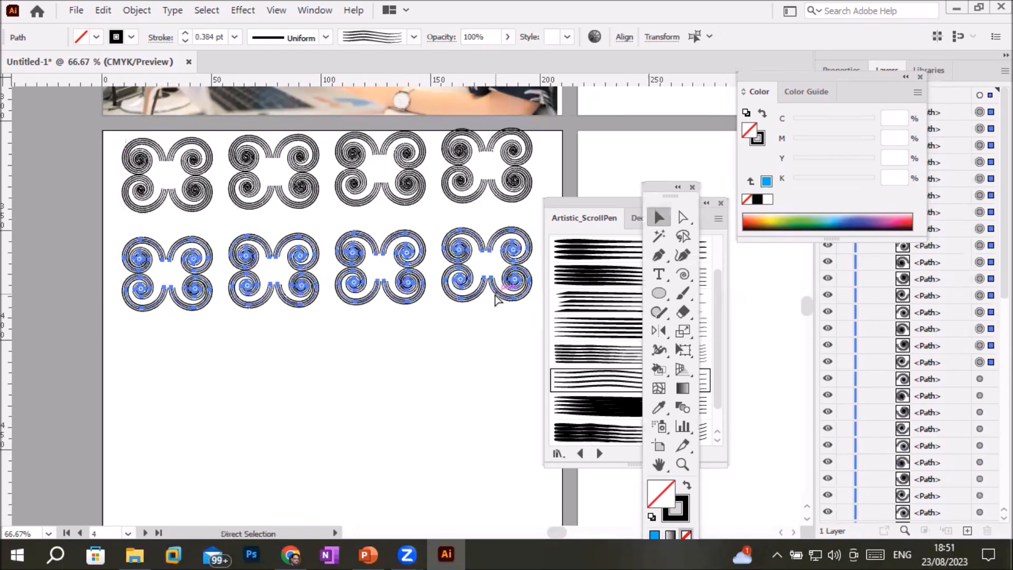
pyautogui.hotkey('ctrl', 'd')
pyautogui.hotkey('ctrl', 'd')
pyautogui.hotkey('ctrl', 'd')
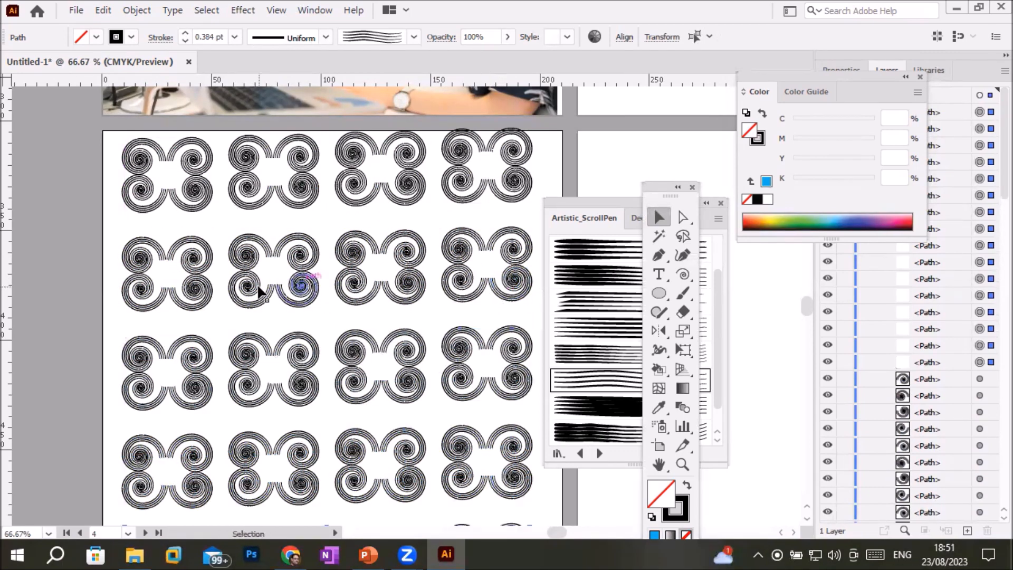
pyautogui.scroll(-2, 258, 292)
pyautogui.hotkey('ctrl', 'd')
pyautogui.scroll(-3, 496, 372)
pyautogui.scroll(2, 496, 372)
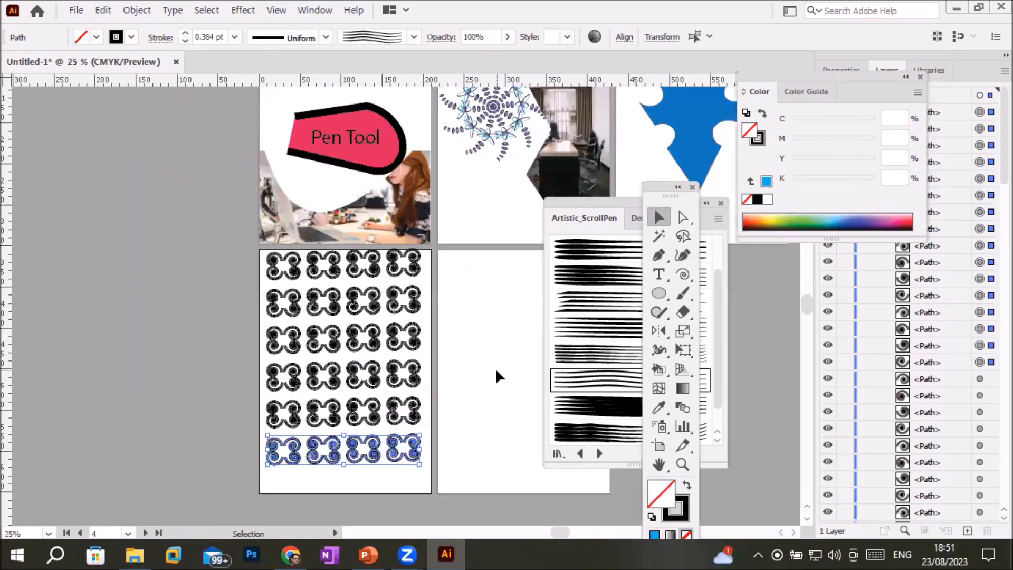
# Select the whole ornament pattern, lower its opacity to 23%, and deselect it
pyautogui.moveTo(216, 244); pyautogui.dragTo(443, 496)
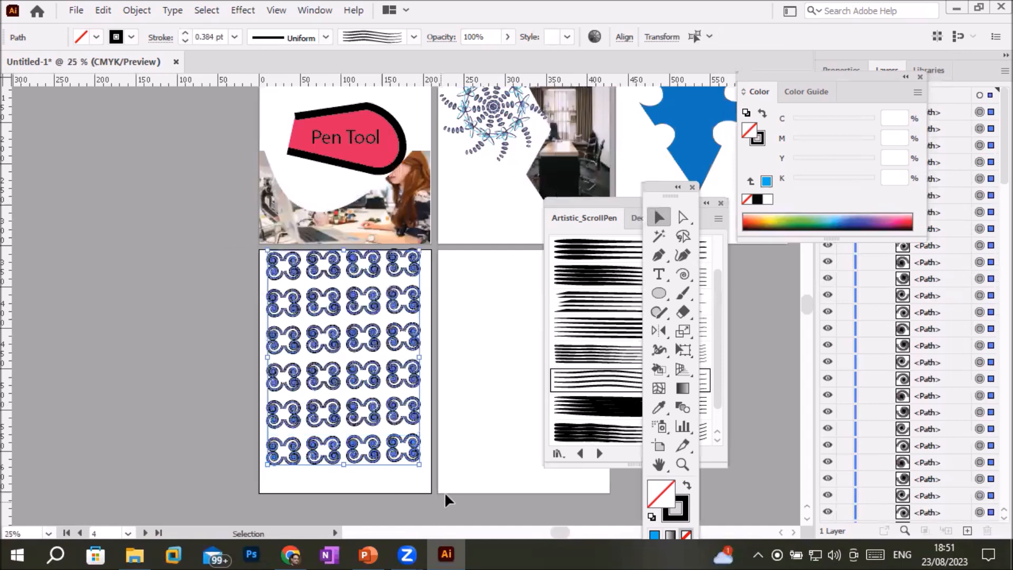
pyautogui.click(507, 37)
pyautogui.moveTo(505, 56); pyautogui.dragTo(458, 53)
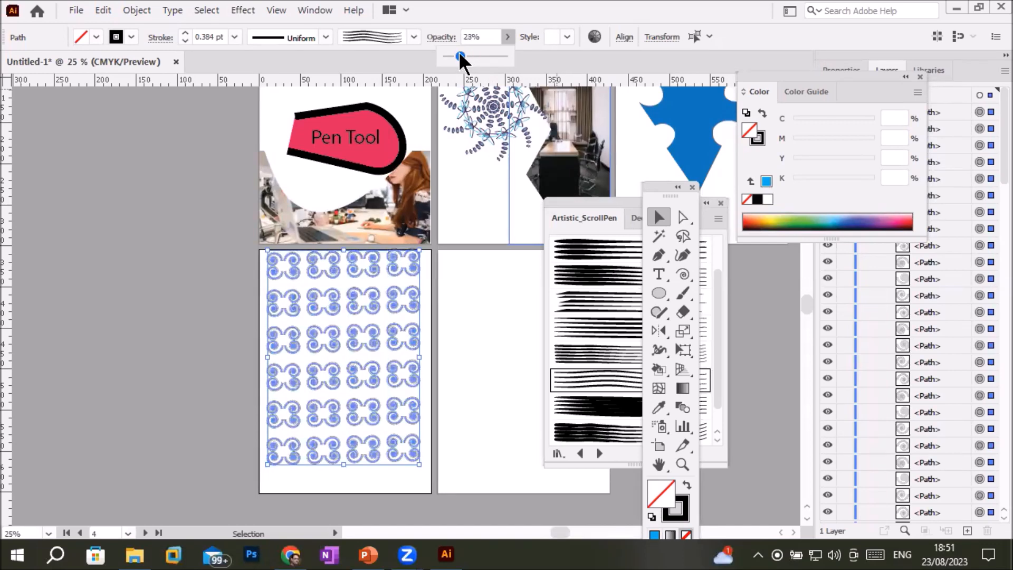
pyautogui.click(457, 261)
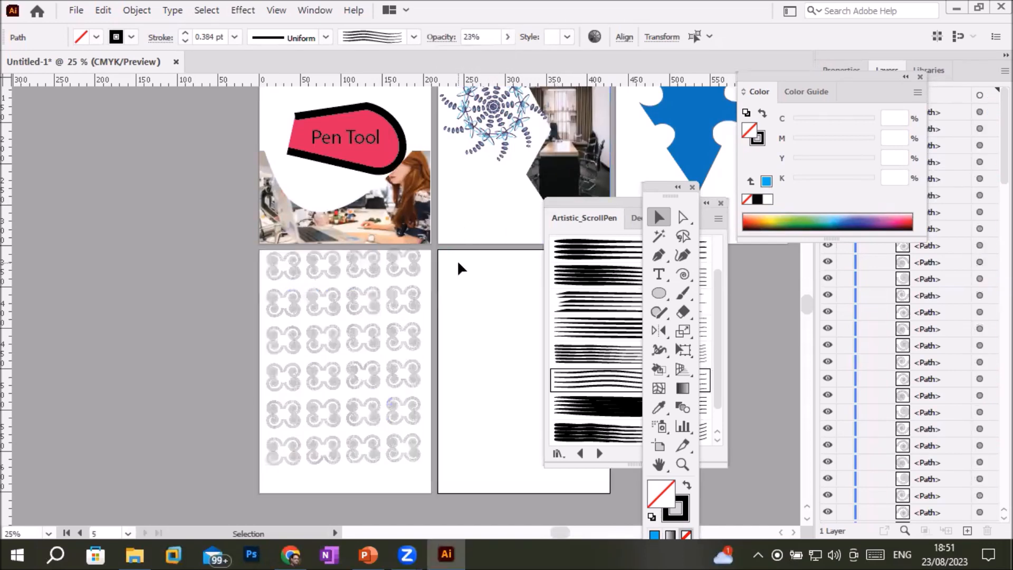
pyautogui.scroll(2, 274, 276)
pyautogui.scroll(-2, 274, 275)
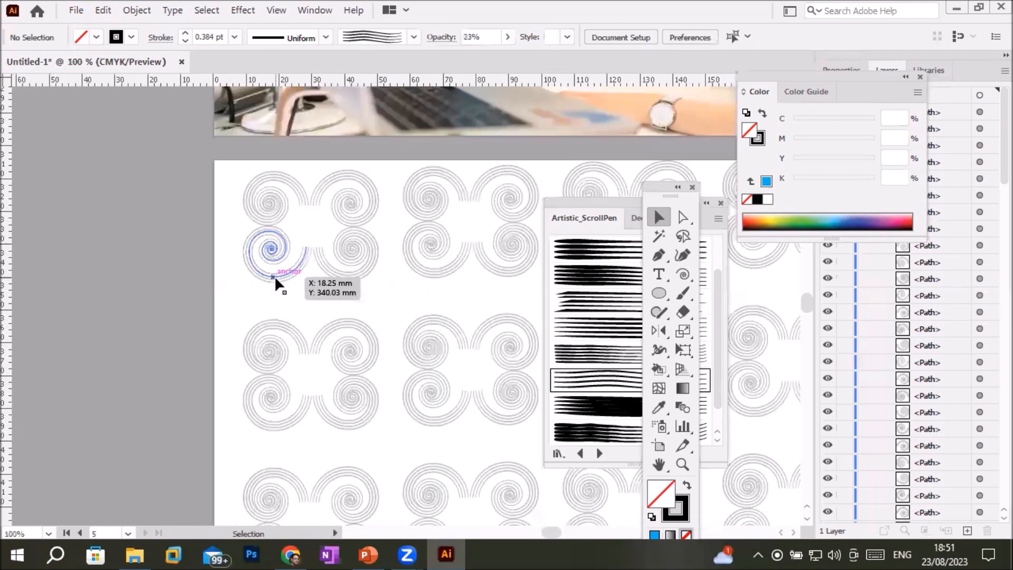
pyautogui.scroll(-1, 274, 275)
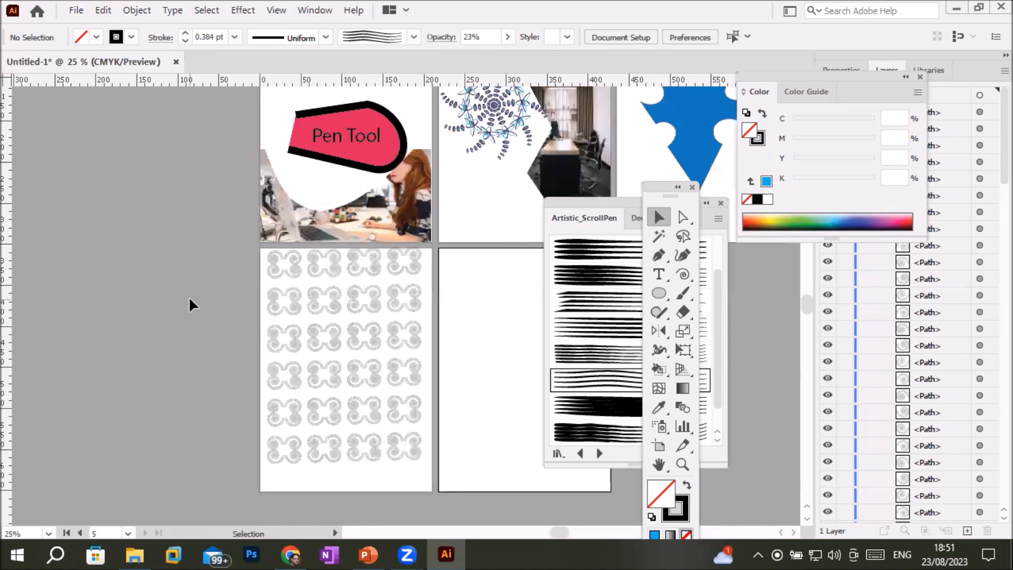
# Move the brush library aside and bring a single spiral from the pattern onto the empty neighbouring artboard
pyautogui.scroll(2, 351, 331)
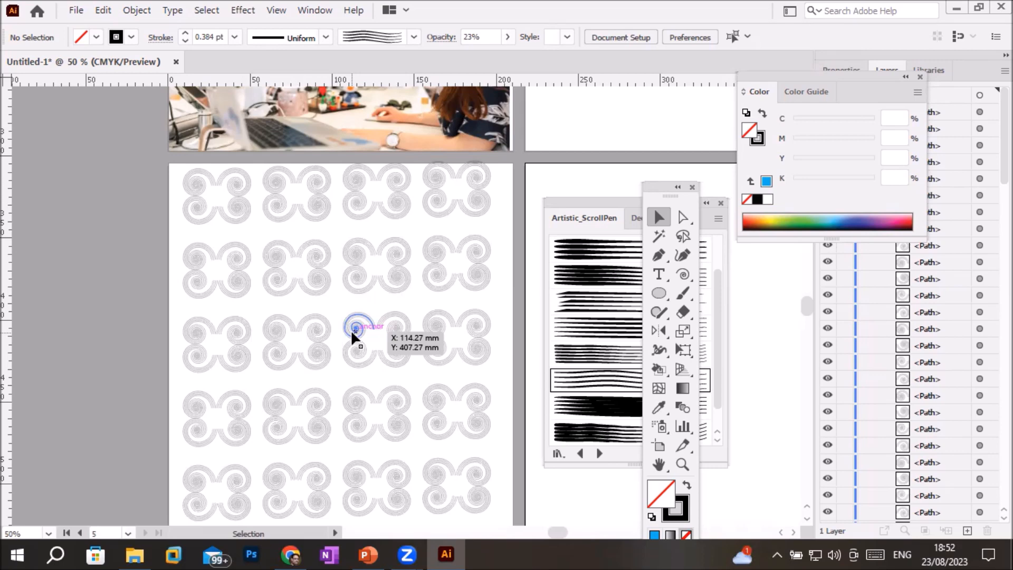
pyautogui.click(615, 212)
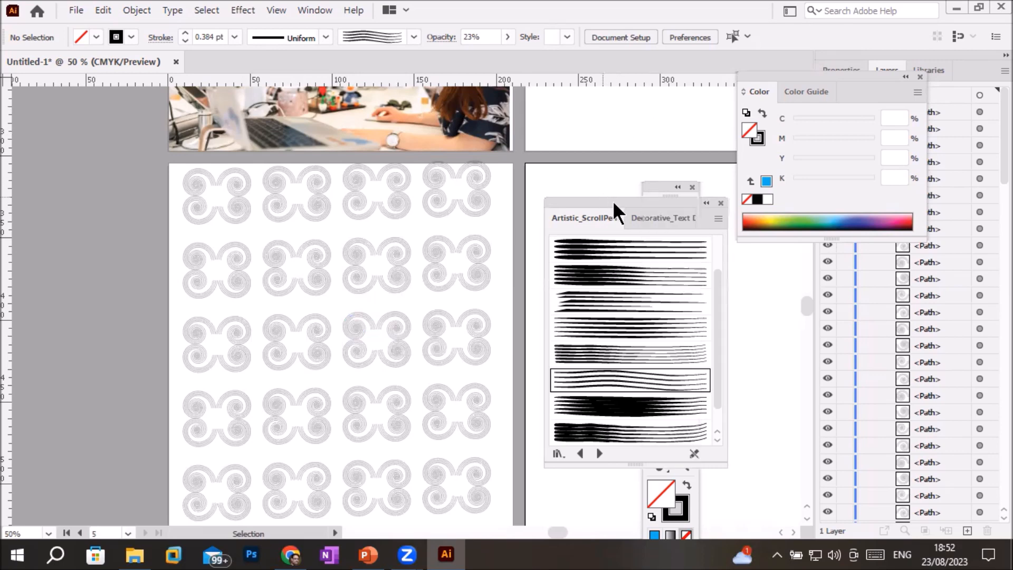
pyautogui.moveTo(613, 204)
pyautogui.mouseDown()
pyautogui.moveTo(162, 259)
pyautogui.moveTo(120, 274)
pyautogui.mouseUp()
pyautogui.moveTo(271, 173); pyautogui.dragTo(580, 242)
pyautogui.scroll(4, 627, 223)
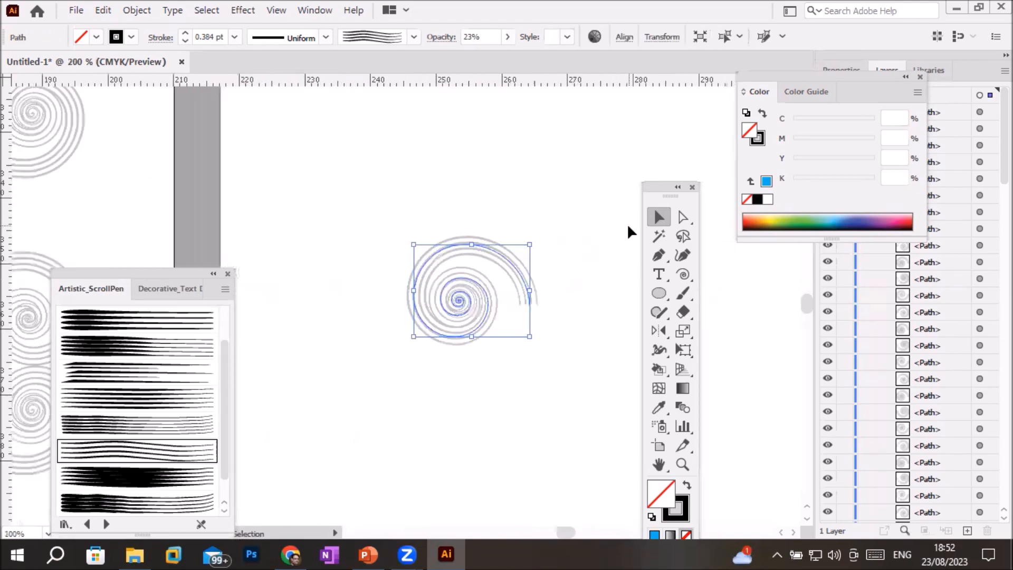
pyautogui.scroll(1, 627, 223)
pyautogui.moveTo(441, 277); pyautogui.dragTo(485, 161)
pyautogui.scroll(-5, 482, 304)
pyautogui.moveTo(461, 290); pyautogui.dragTo(539, 285)
pyautogui.hotkey('ctrl', 'z')
pyautogui.press('space')
pyautogui.moveTo(581, 333); pyautogui.dragTo(464, 168)
pyautogui.moveTo(368, 138); pyautogui.dragTo(439, 157)
pyautogui.hotkey('ctrl', 'z')
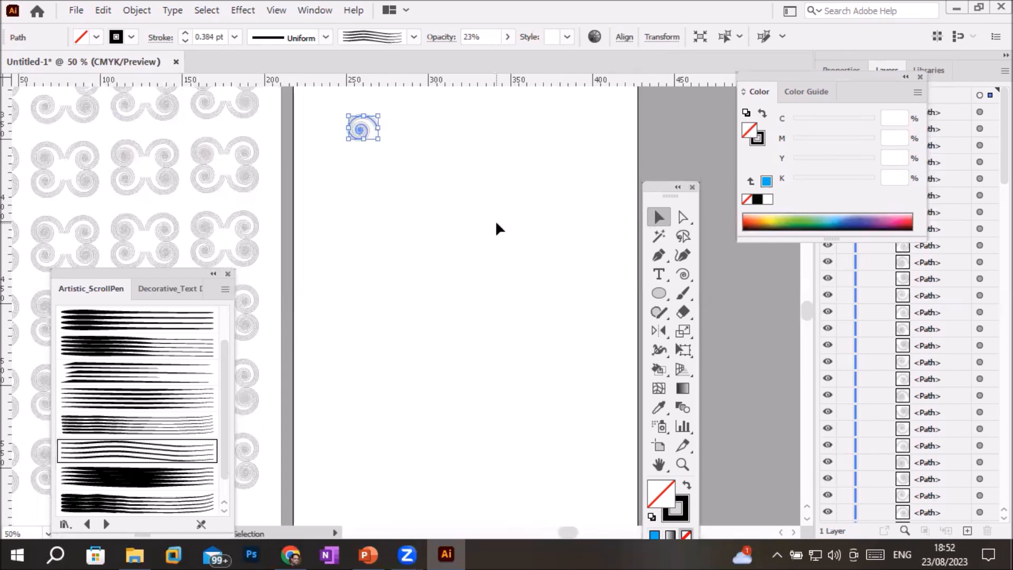
# Move the spiral to the upper middle of the artboard and rotate a copy of it 20° about a point well below it
pyautogui.moveTo(353, 126); pyautogui.dragTo(458, 138)
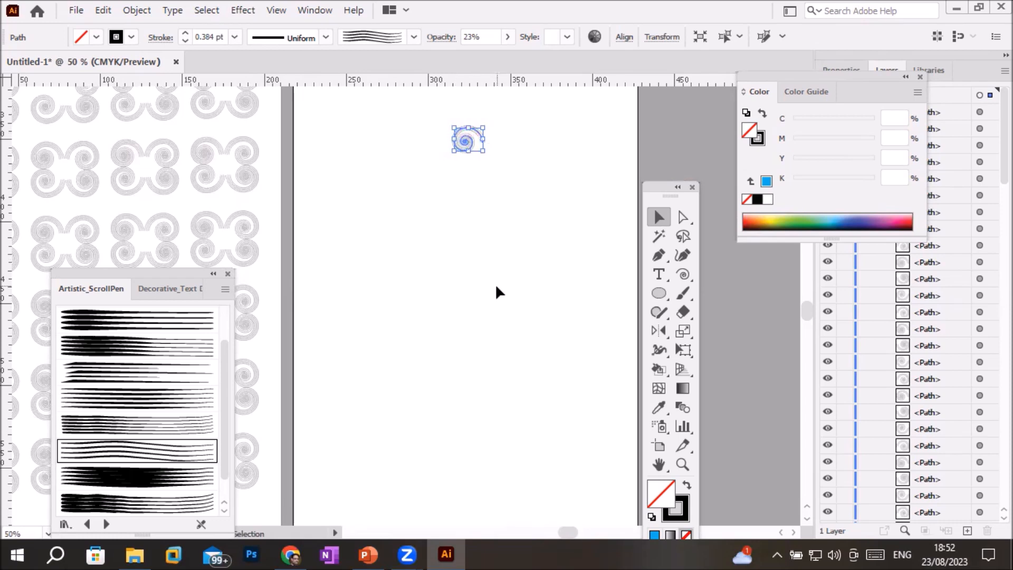
pyautogui.press('r')
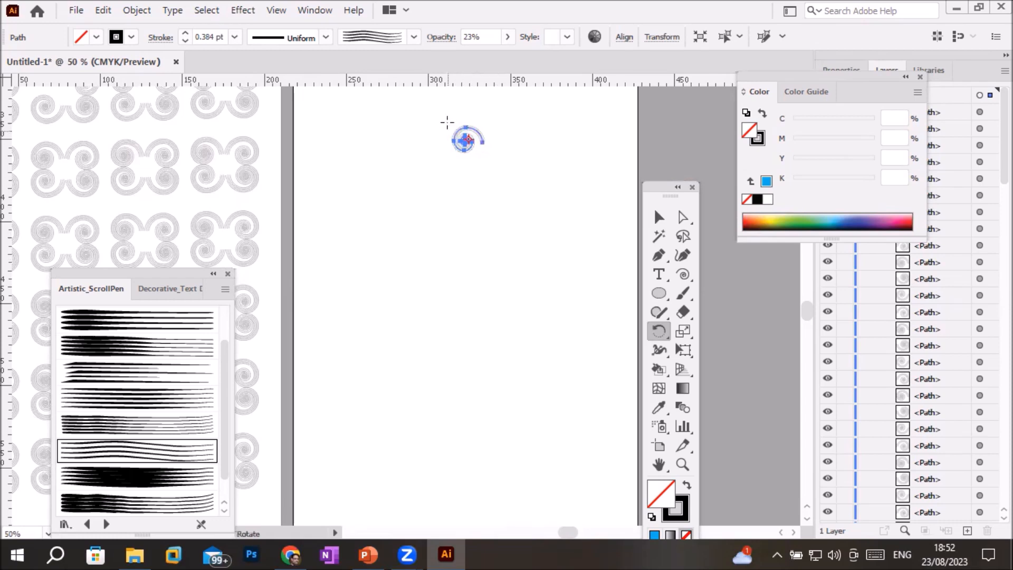
pyautogui.keyDown('alt'); pyautogui.click(461, 247); pyautogui.keyUp('alt')
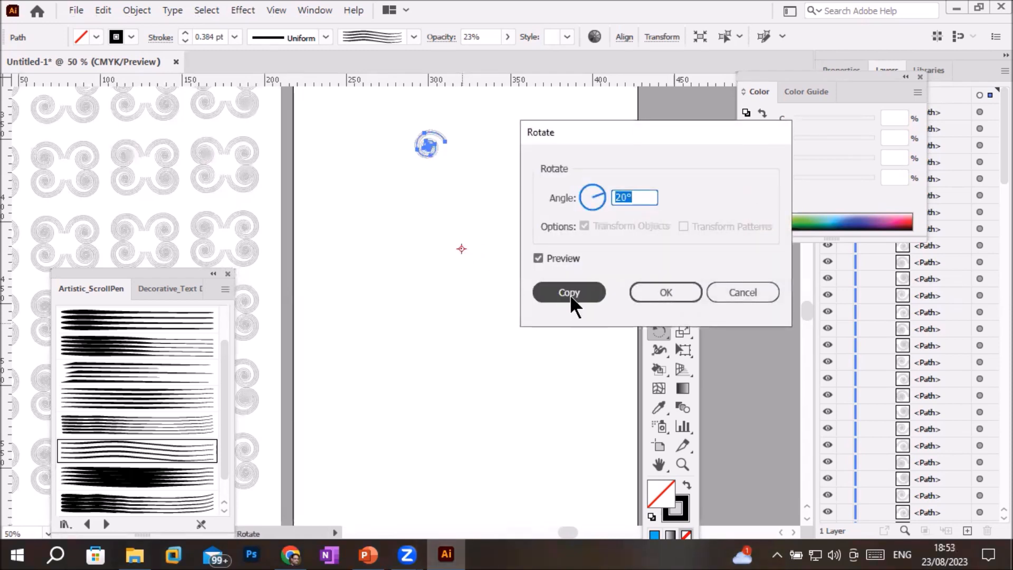
pyautogui.click(568, 293)
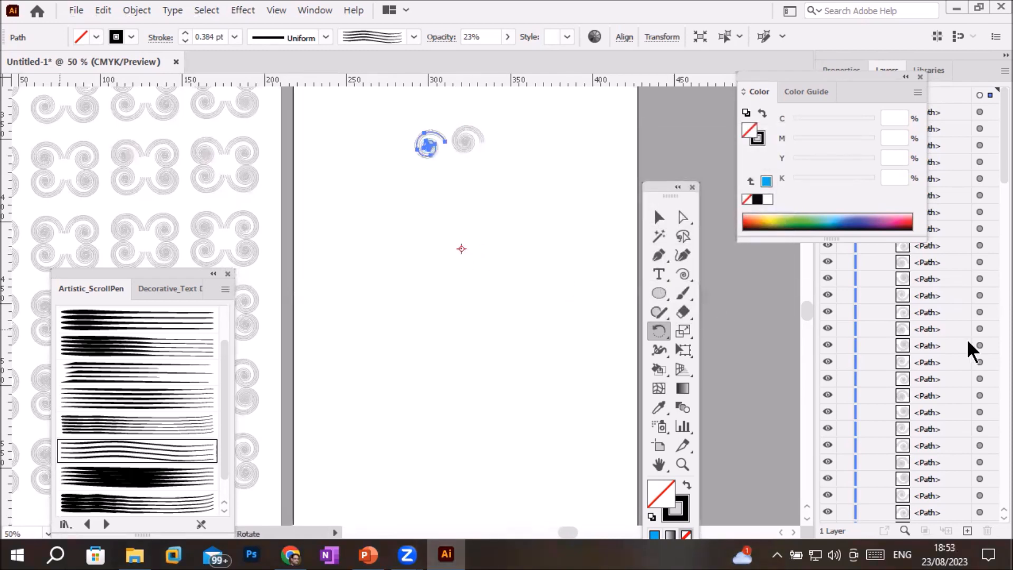
# Repeat the rotated copy around the same centre until the spirals form a complete ring
pyautogui.hotkey('ctrl', 'd')
pyautogui.hotkey('ctrl', 'd')
pyautogui.hotkey('ctrl', 'd')
pyautogui.hotkey('ctrl', 'd')
pyautogui.hotkey('ctrl', 'd')
pyautogui.hotkey('ctrl', 'd')
pyautogui.hotkey('ctrl', 'd')
pyautogui.hotkey('ctrl', 'd')
pyautogui.hotkey('ctrl', 'd')
pyautogui.hotkey('ctrl', 'd')
pyautogui.hotkey('ctrl', 'd')
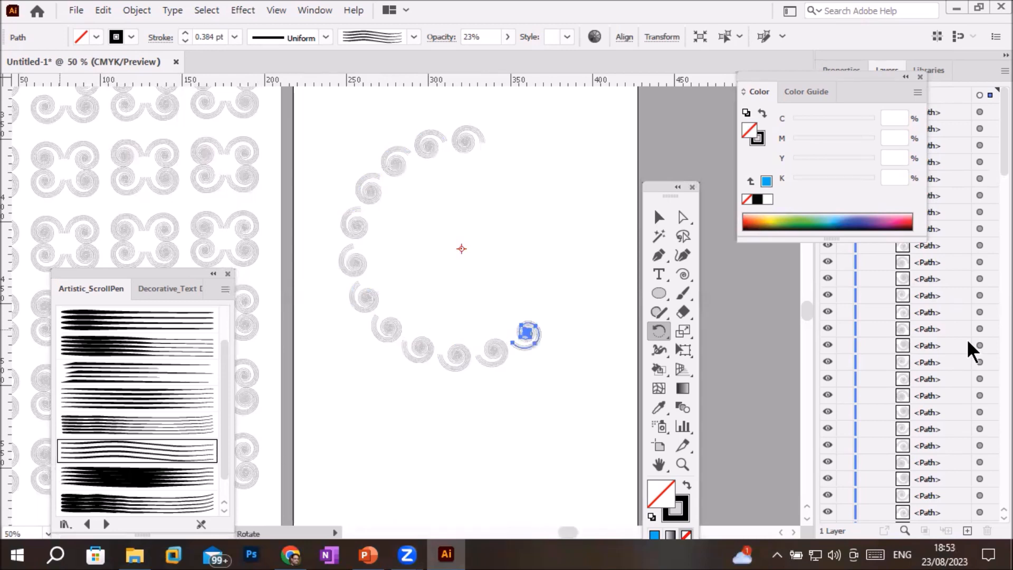
pyautogui.hotkey('ctrl', 'd')
pyautogui.hotkey('ctrl', 'd')
pyautogui.hotkey('ctrl', 'd')
pyautogui.hotkey('ctrl', 'd')
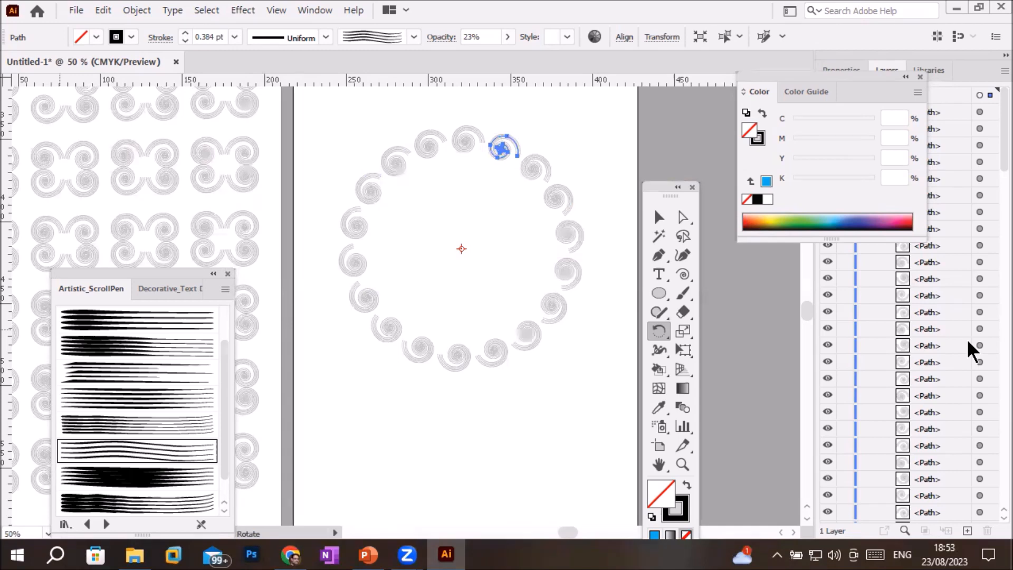
# Select all spirals of the ring and enlarge them proportionally about their centre until the ring nearly spans the artboard's width
pyautogui.click(660, 217)
pyautogui.moveTo(316, 110); pyautogui.dragTo(614, 425)
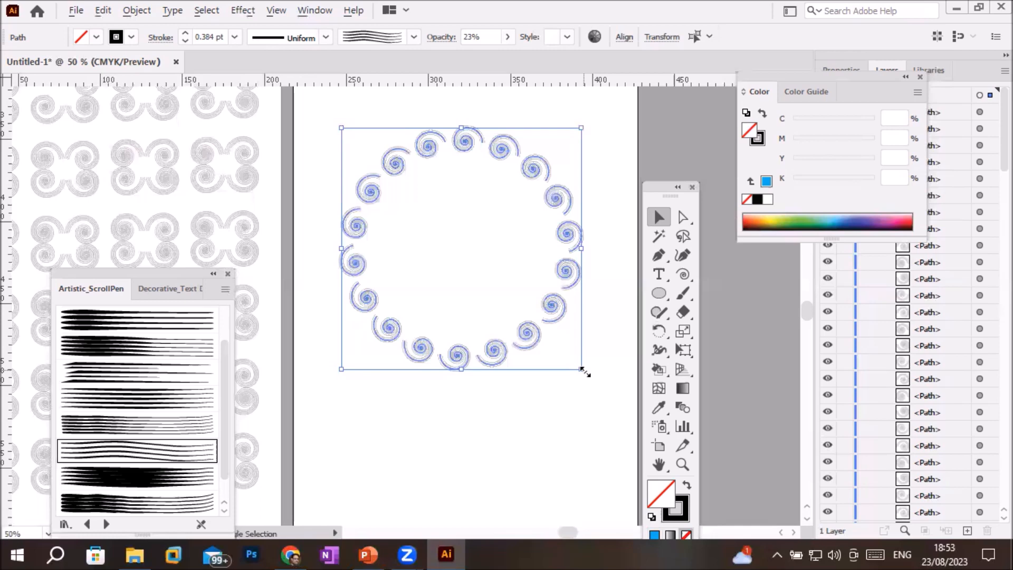
pyautogui.moveTo(583, 369); pyautogui.dragTo(545, 329)
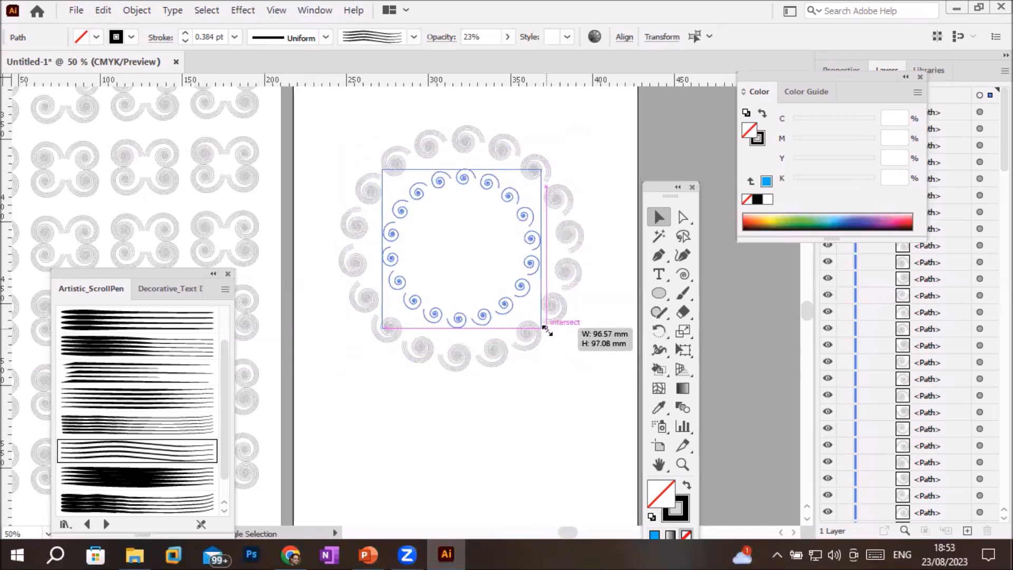
pyautogui.moveTo(545, 328); pyautogui.dragTo(545, 329)
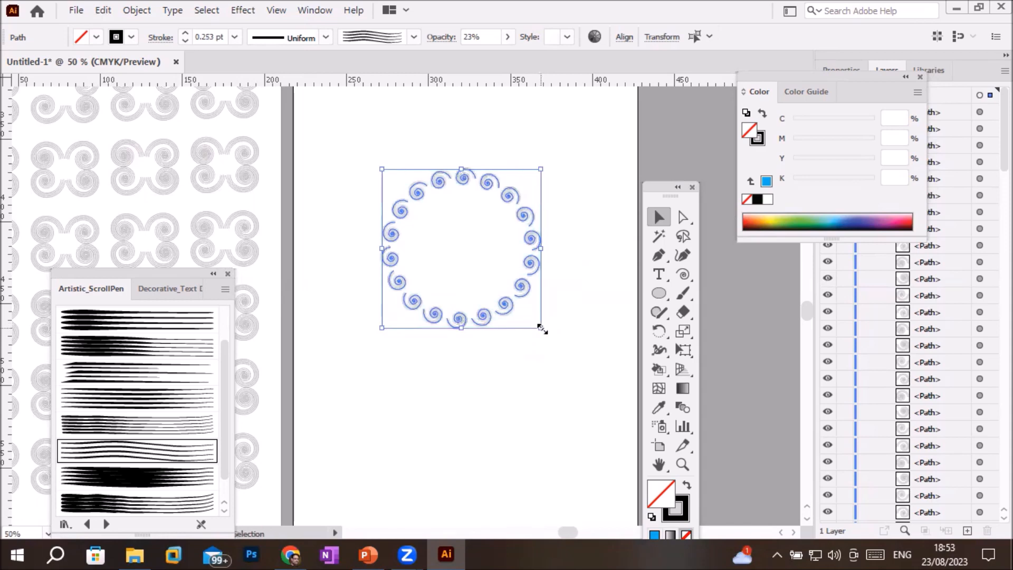
pyautogui.moveTo(542, 328); pyautogui.dragTo(608, 386)
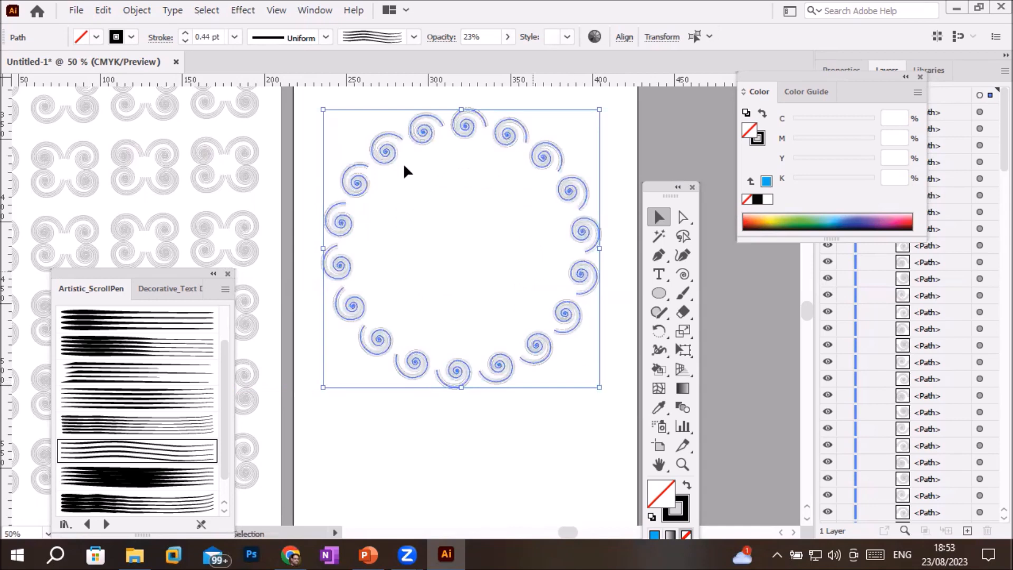
# Group all the selected spirals of the ring into one object
pyautogui.click(102, 10)
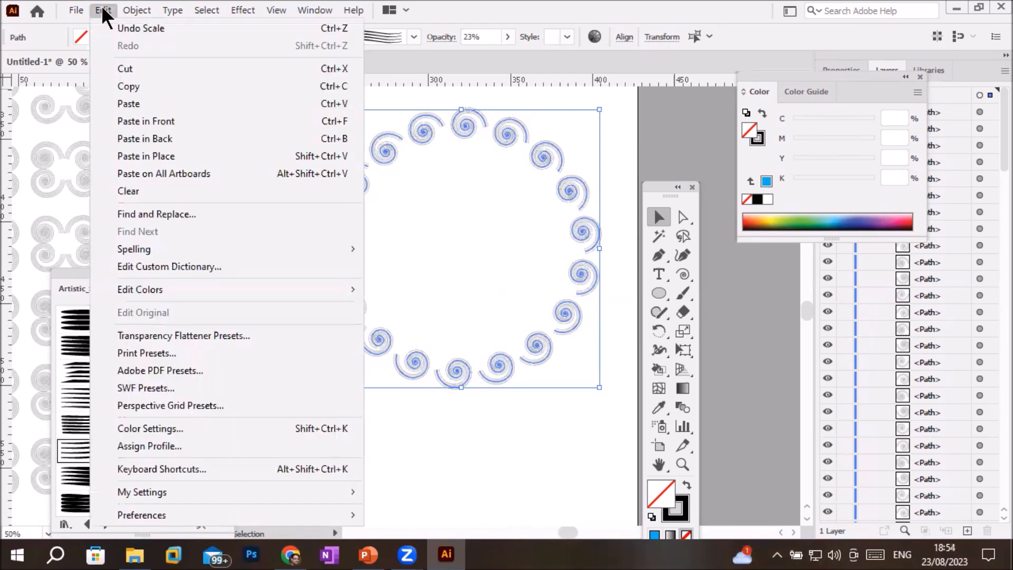
pyautogui.click(103, 11)
pyautogui.click(137, 10)
pyautogui.moveTo(100, 8)
pyautogui.rightClick(416, 122)
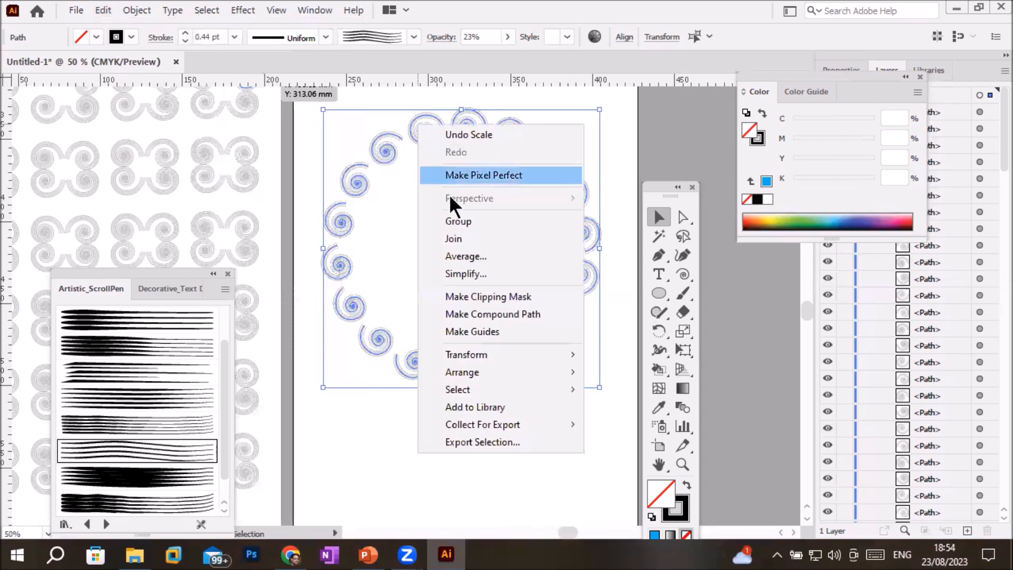
pyautogui.click(462, 221)
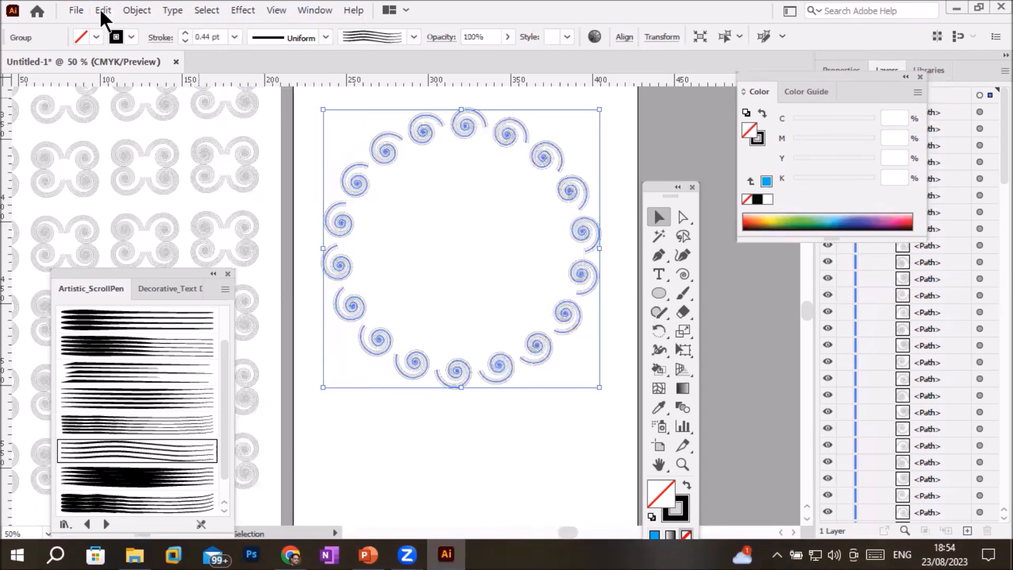
# Paste a copy of the ring in front, scale it about its centre to roughly two thirds, and copy that smaller ring
pyautogui.click(101, 9)
pyautogui.click(144, 87)
pyautogui.click(101, 9)
pyautogui.click(147, 121)
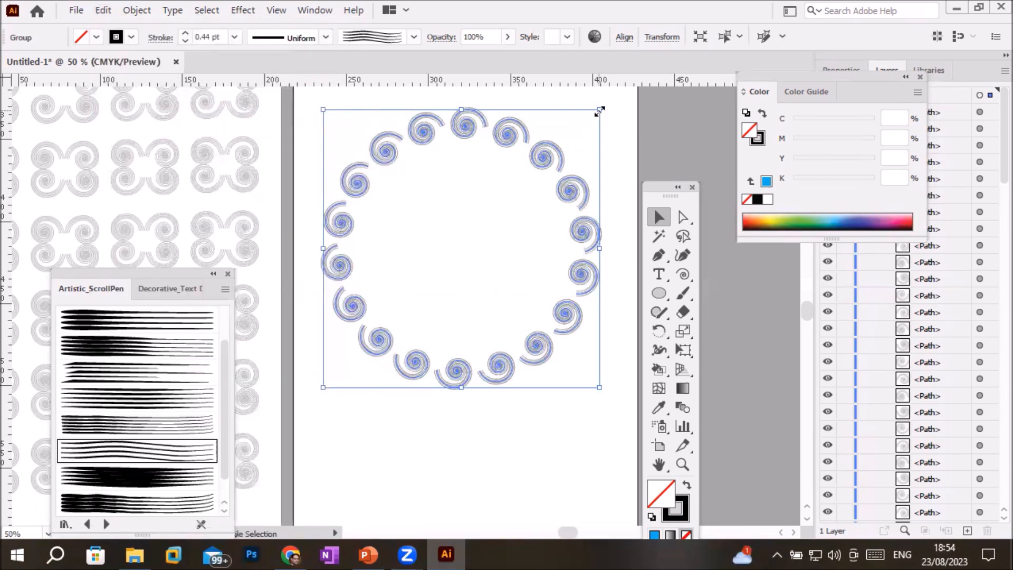
pyautogui.moveTo(583, 144)
pyautogui.mouseDown()
pyautogui.moveTo(562, 158)
pyautogui.moveTo(571, 154)
pyautogui.mouseUp()
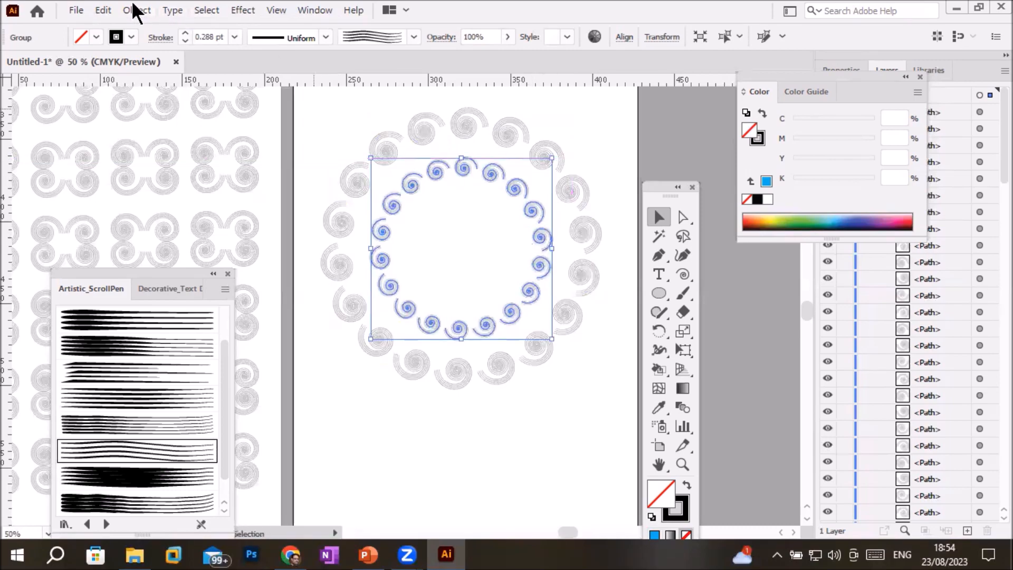
pyautogui.click(101, 6)
pyautogui.click(139, 92)
pyautogui.click(101, 8)
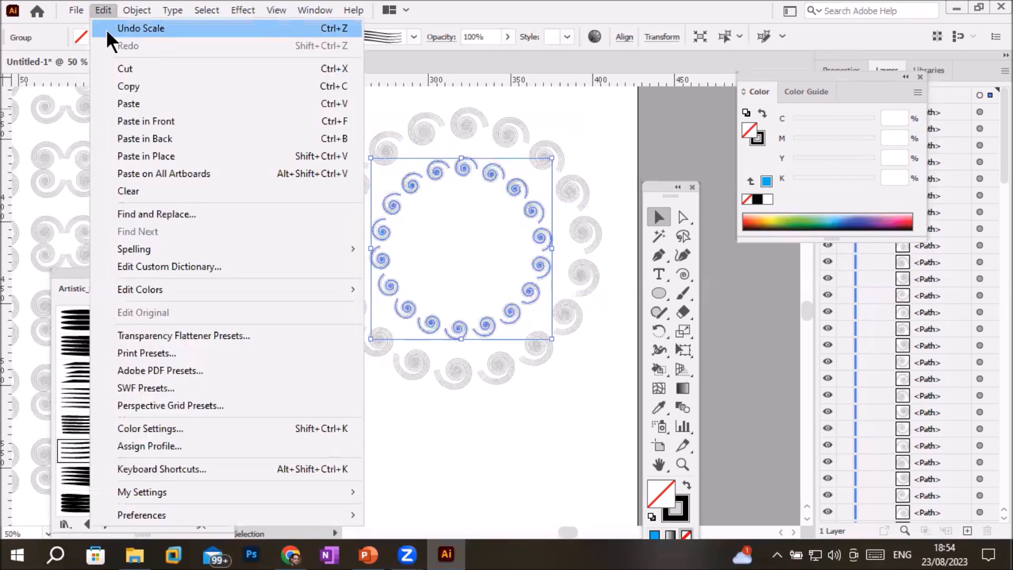
pyautogui.click(147, 103)
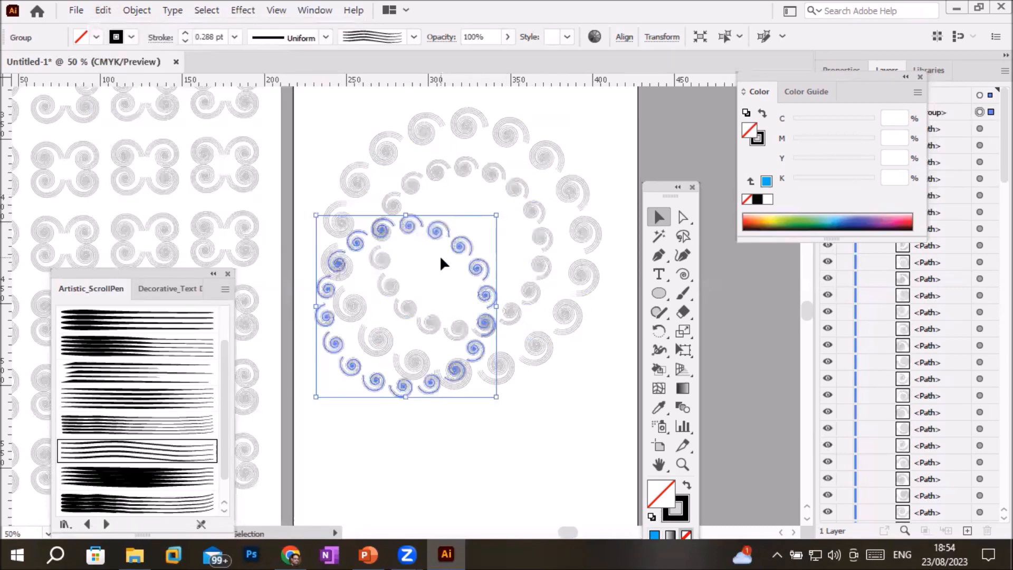
pyautogui.hotkey('ctrl', 'z')
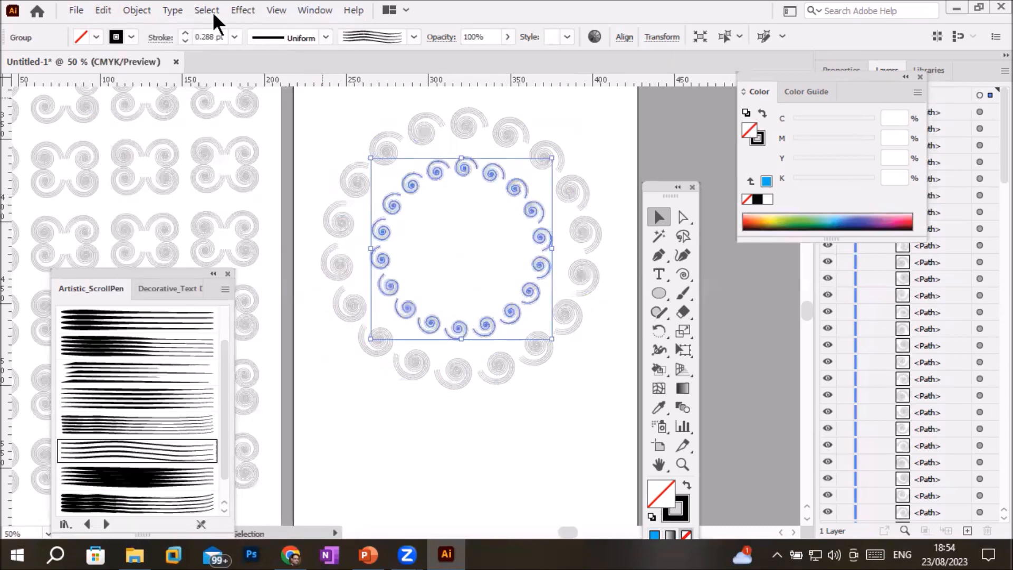
# Paste the copied ring in front, scale it about its centre to roughly half size as an innermost ring, and deselect it
pyautogui.click(101, 9)
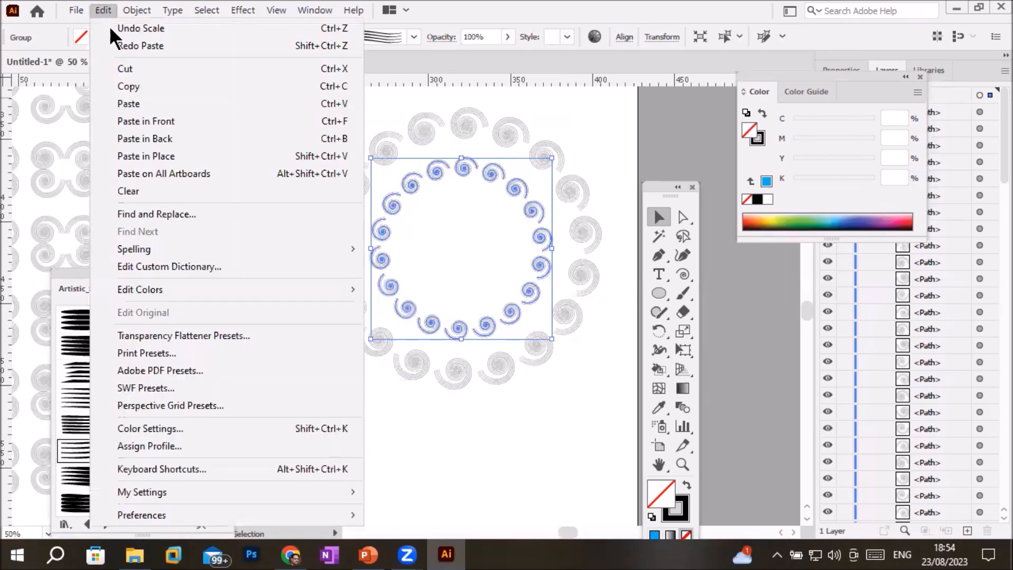
pyautogui.click(171, 119)
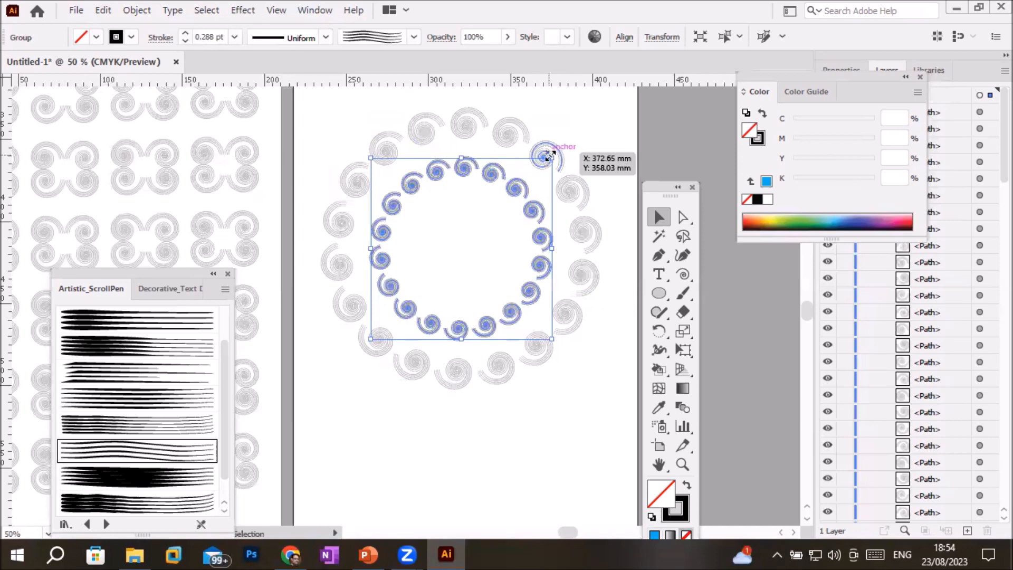
pyautogui.moveTo(551, 154); pyautogui.dragTo(514, 191)
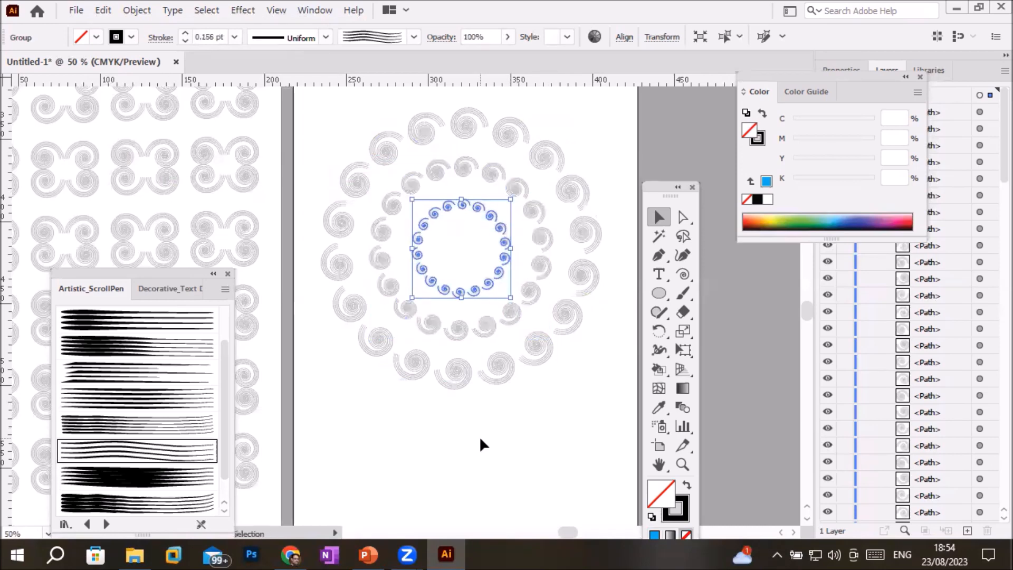
pyautogui.click(476, 435)
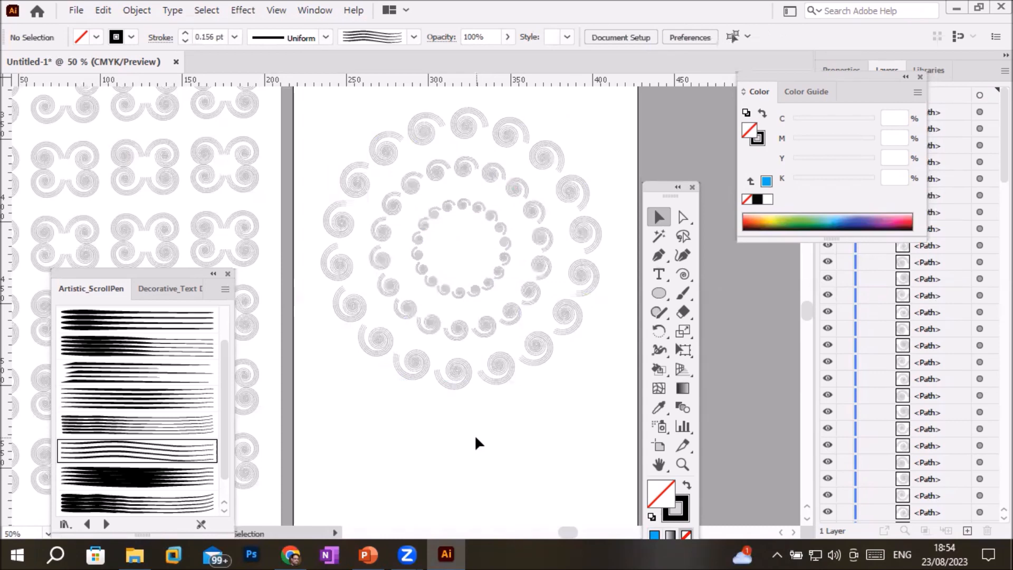